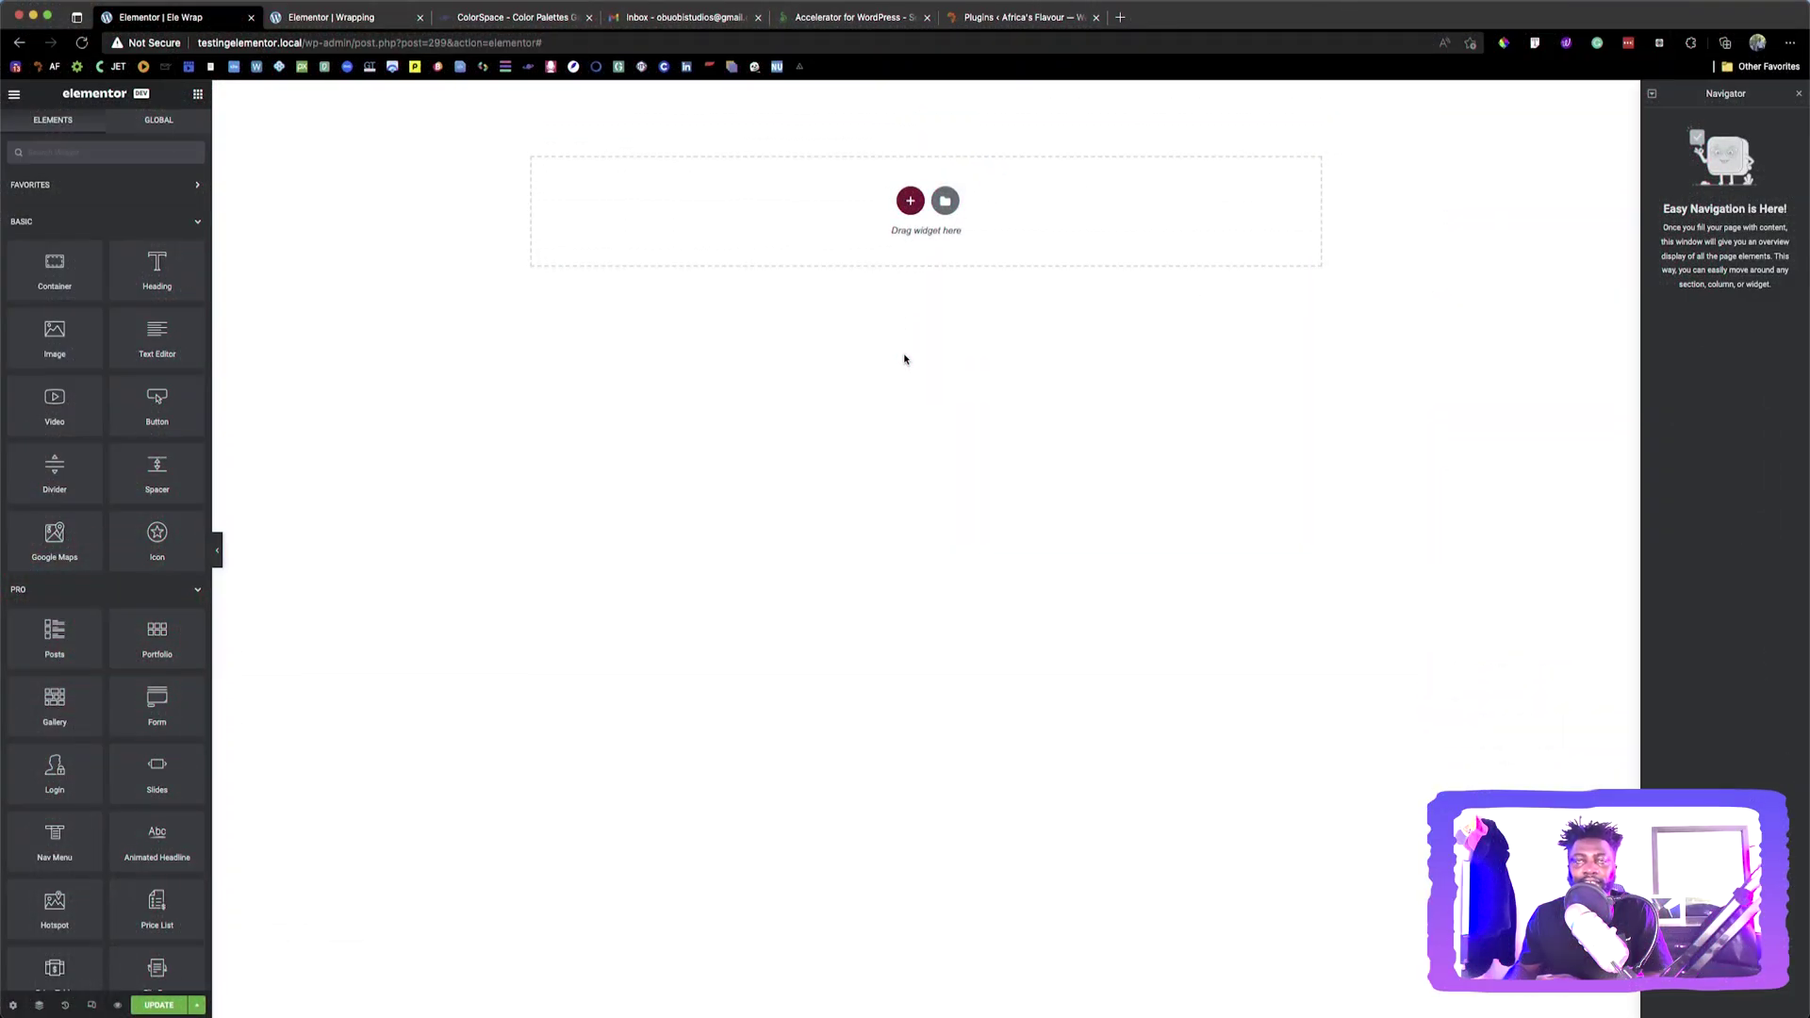
Add a row-direction container to the empty page and view the finished Wrapping design for reference
click(911, 201)
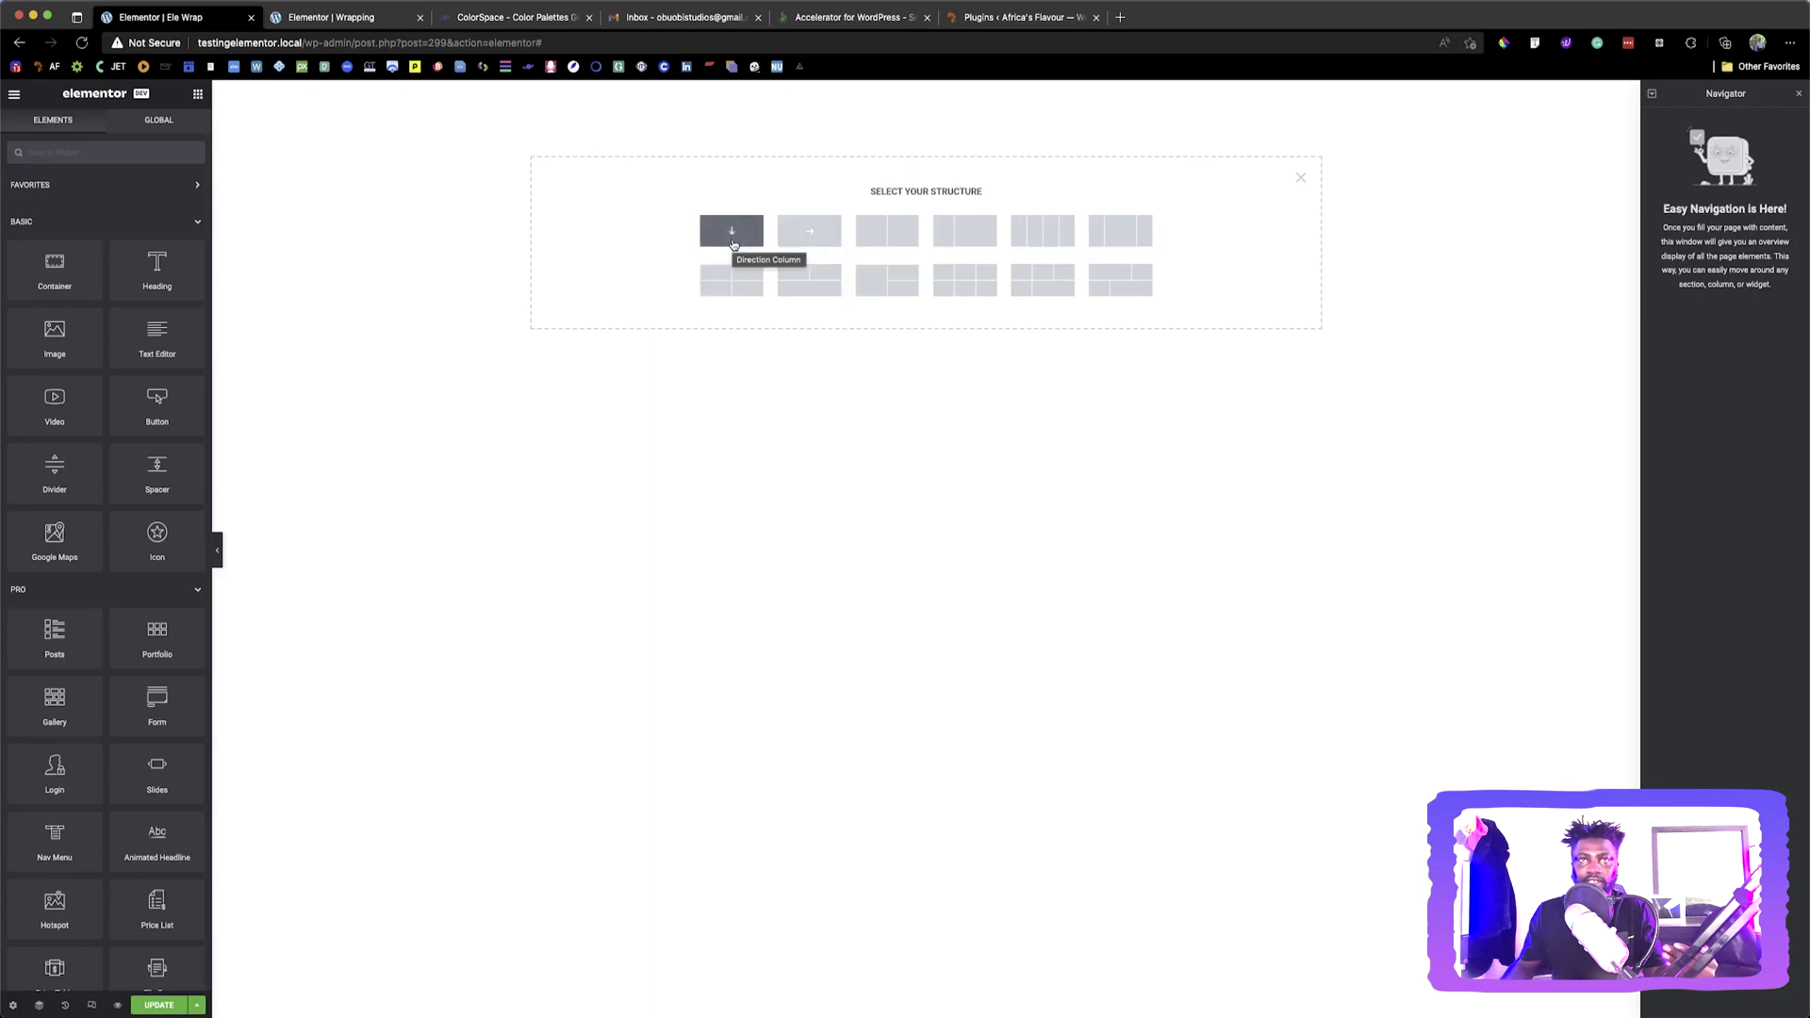
click(816, 231)
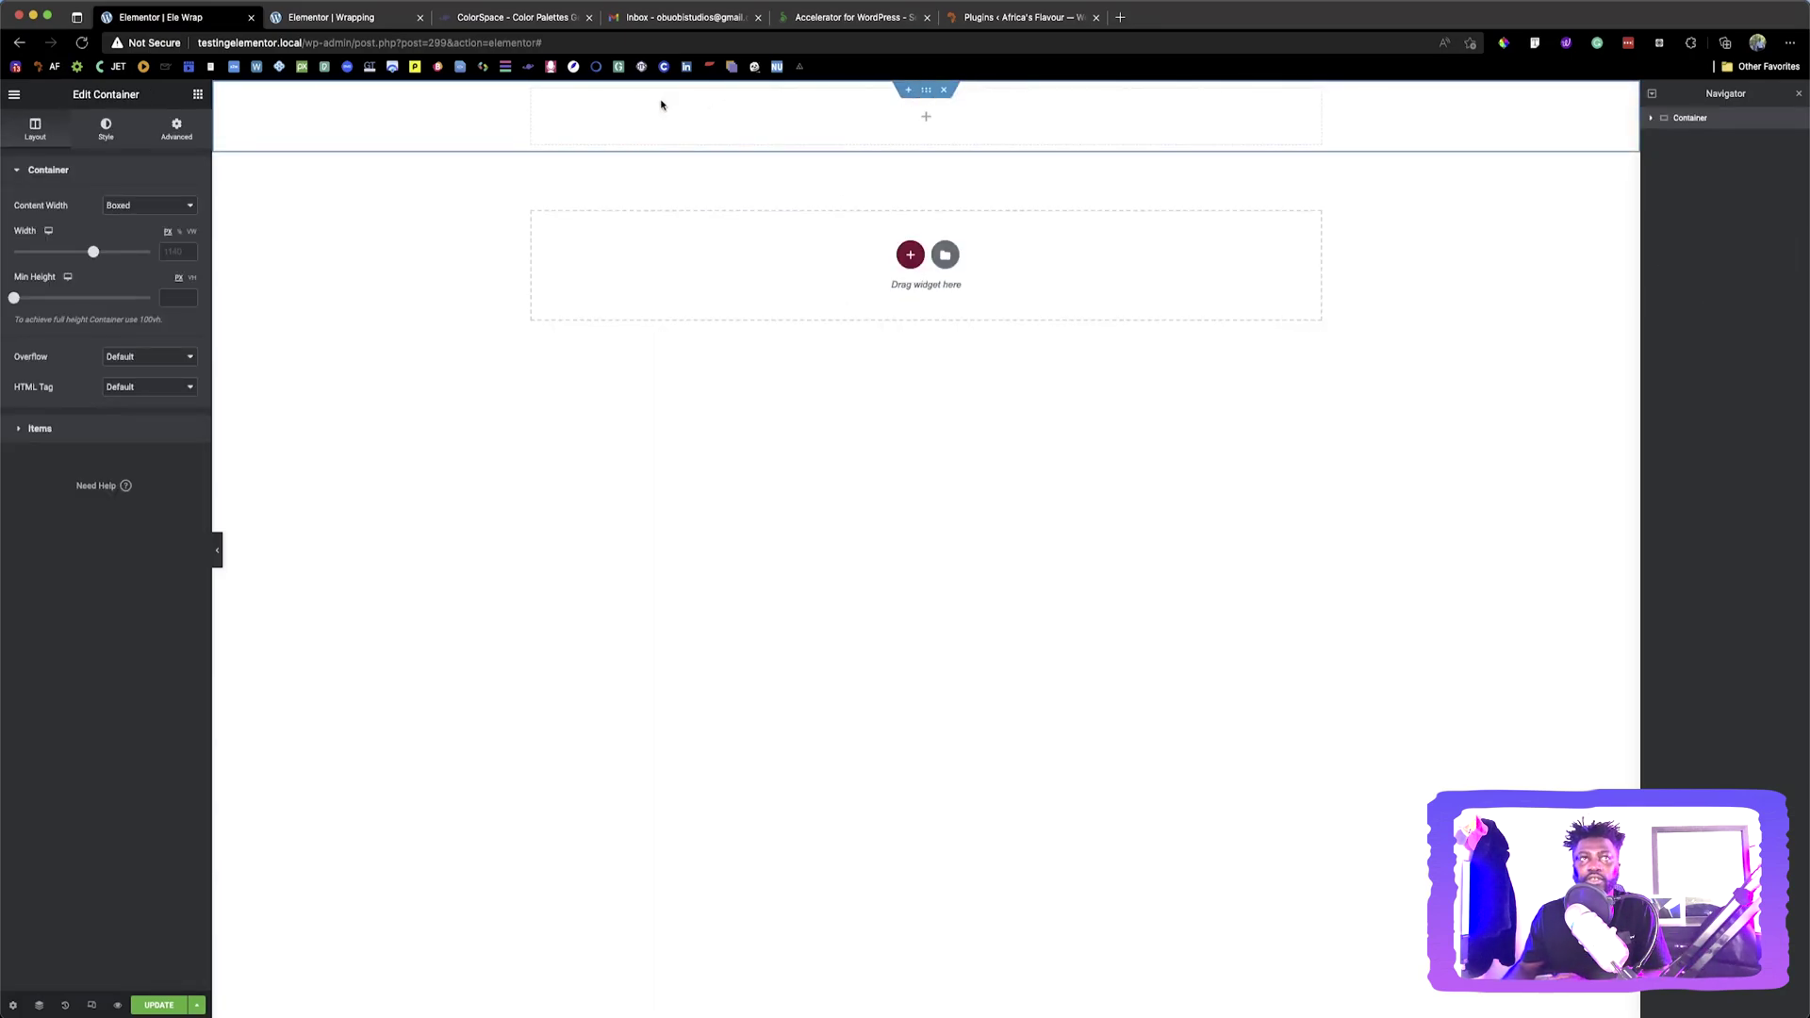
click(356, 17)
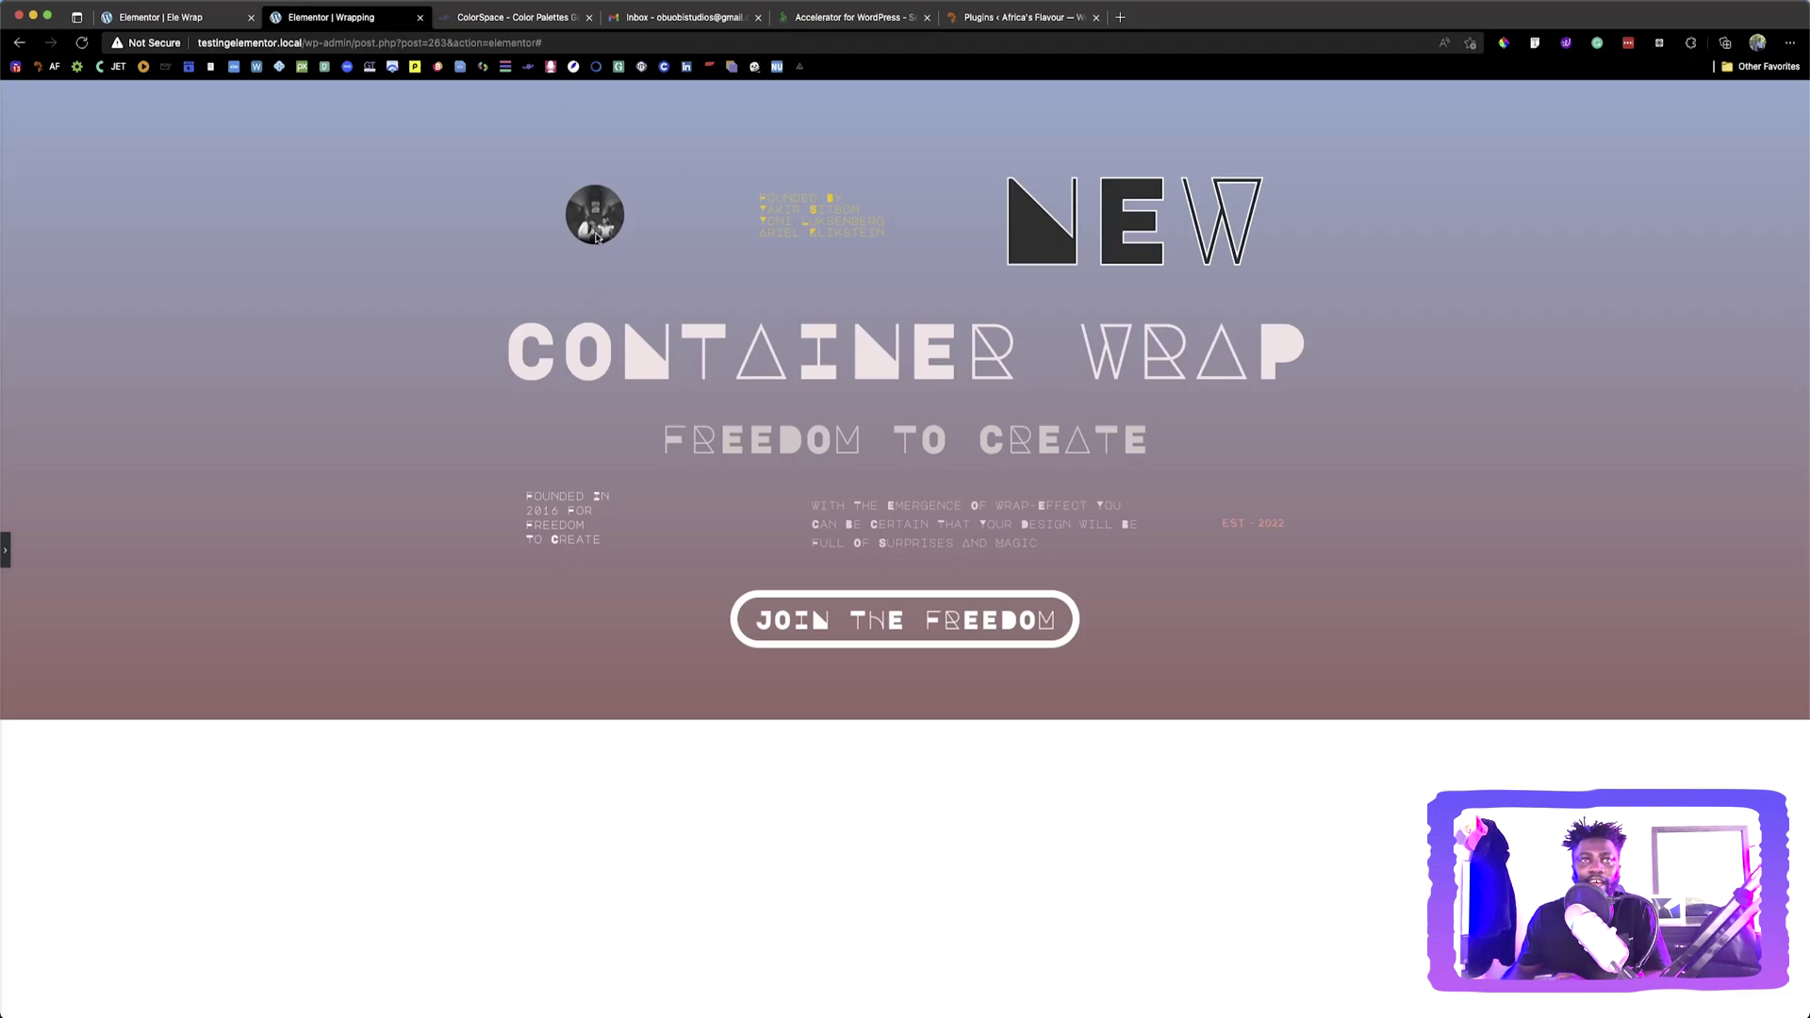
click(178, 4)
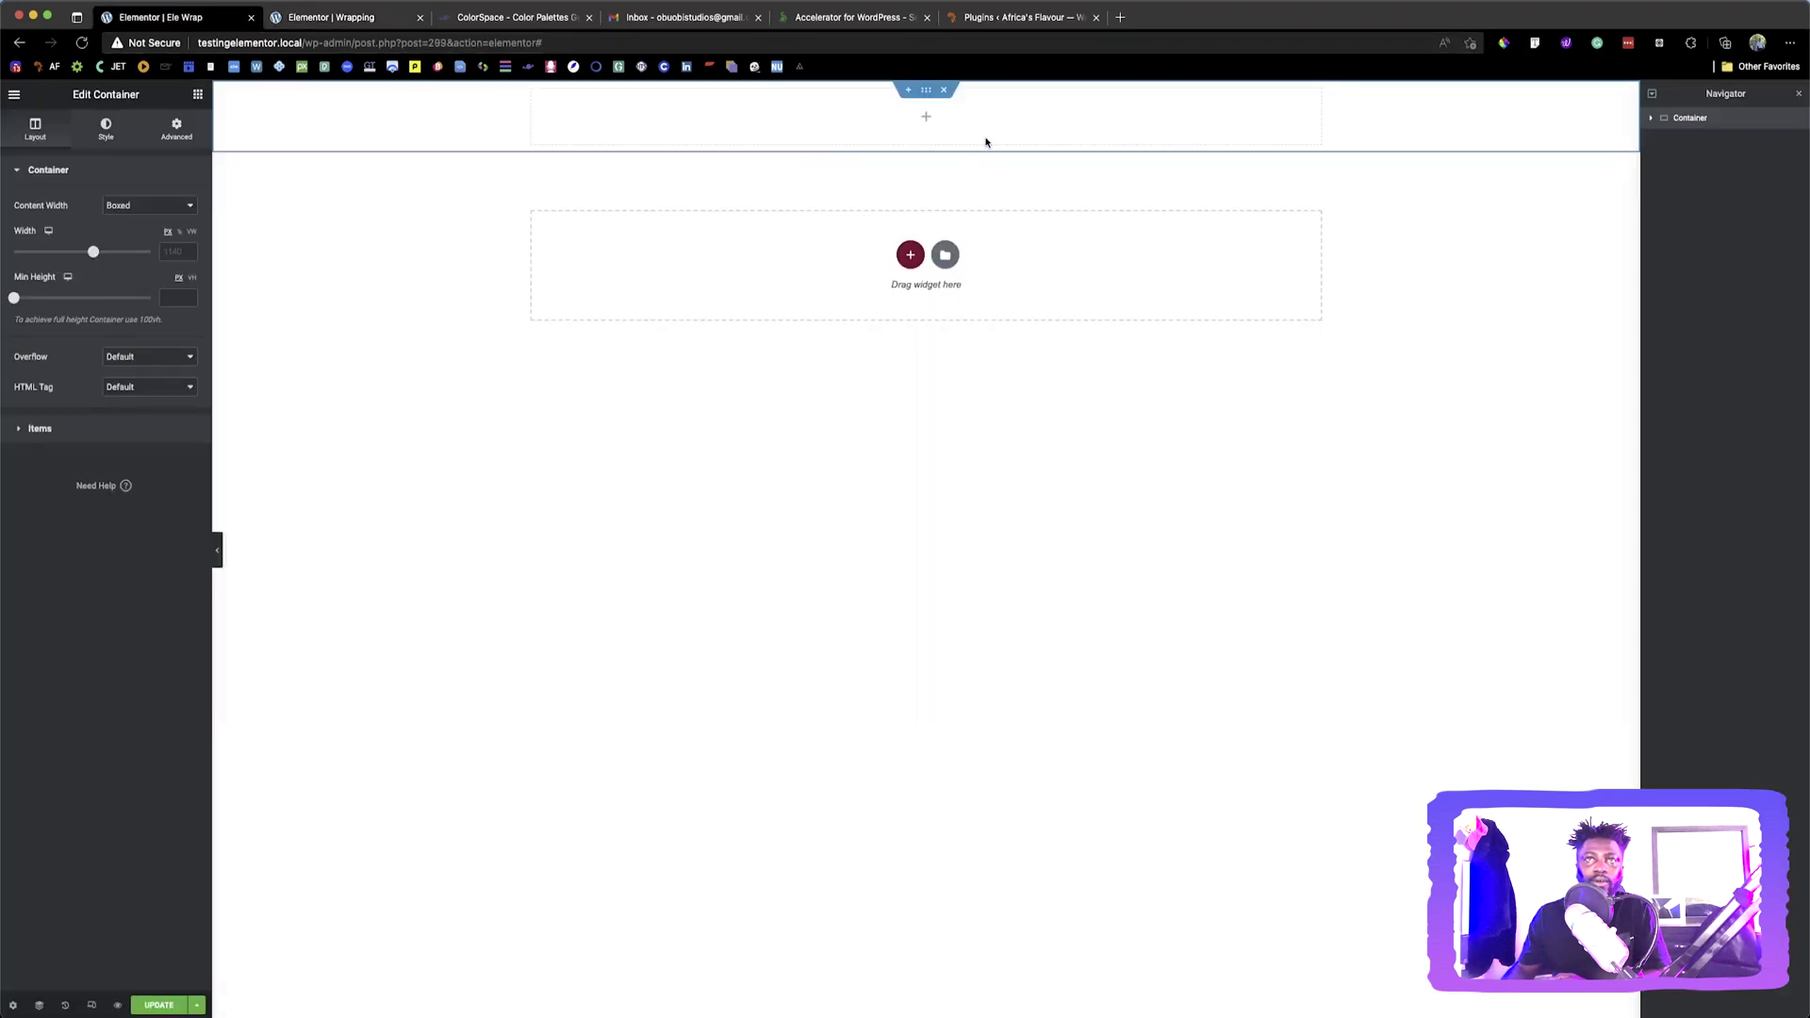
Add an Image widget to the container and check it against the Wrapping reference design
click(197, 94)
drag(55, 335, 748, 120)
click(363, 22)
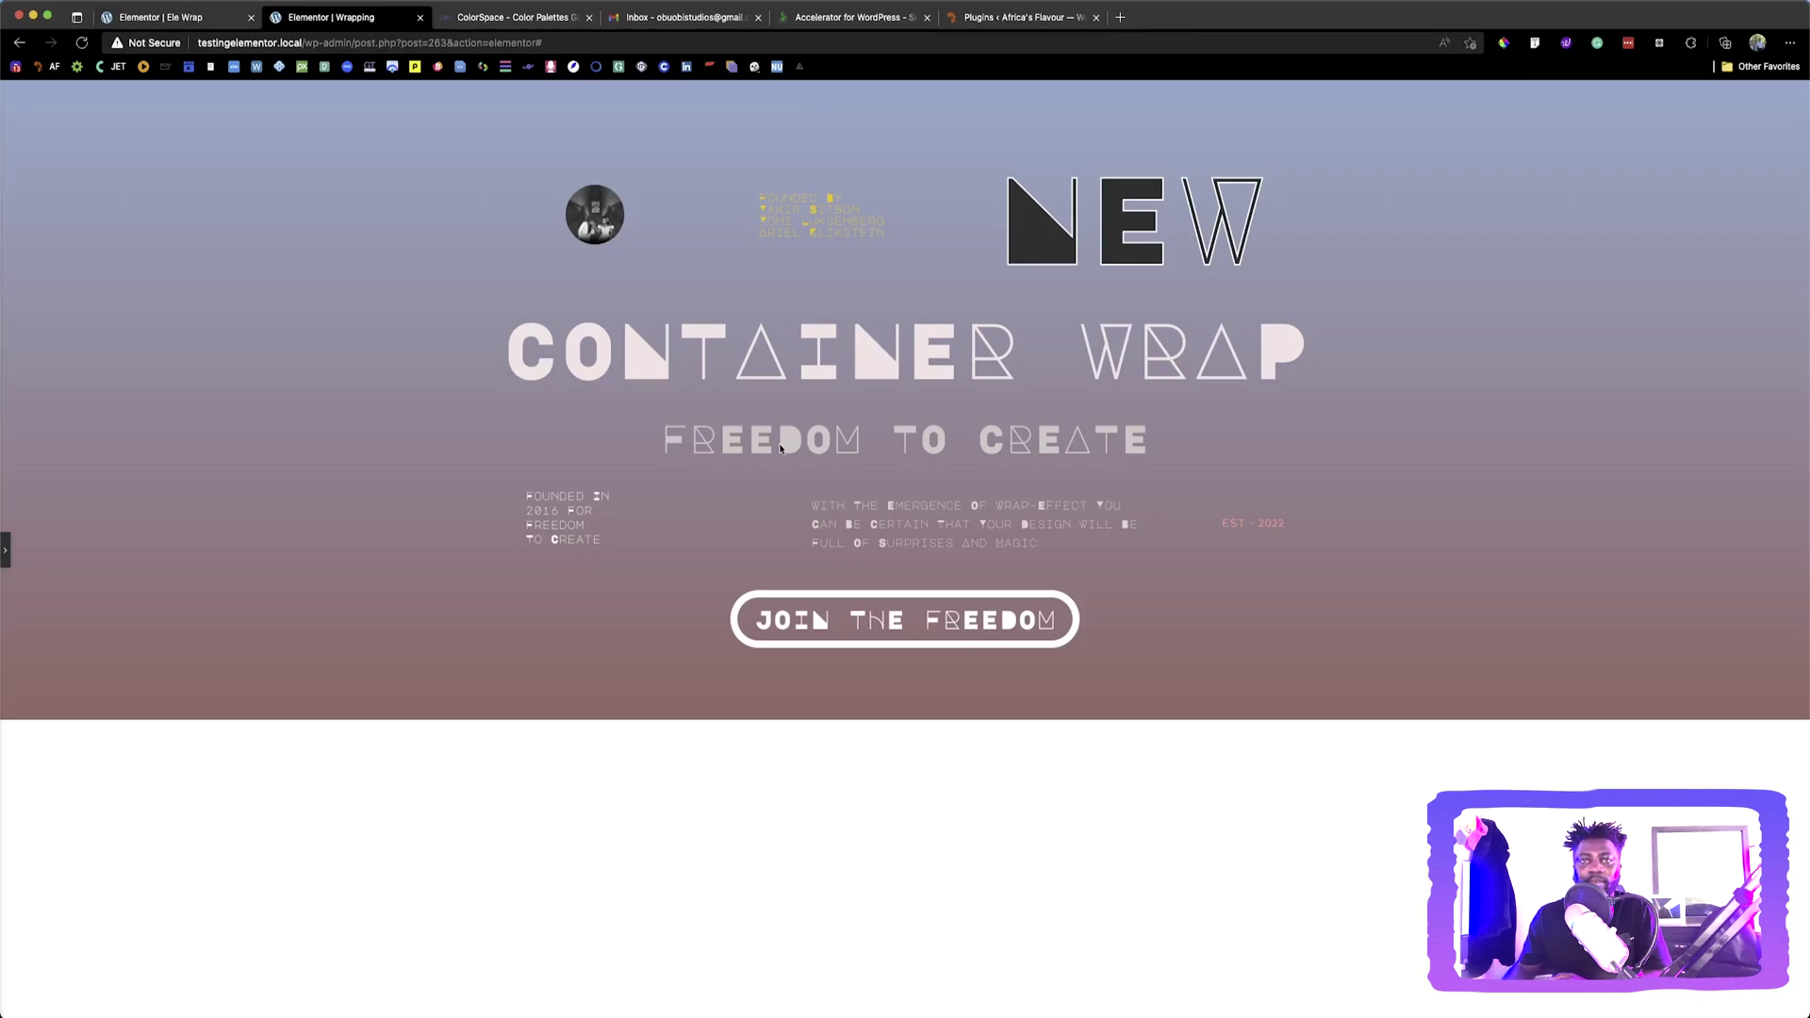
key(ctrl+shift+Tab)
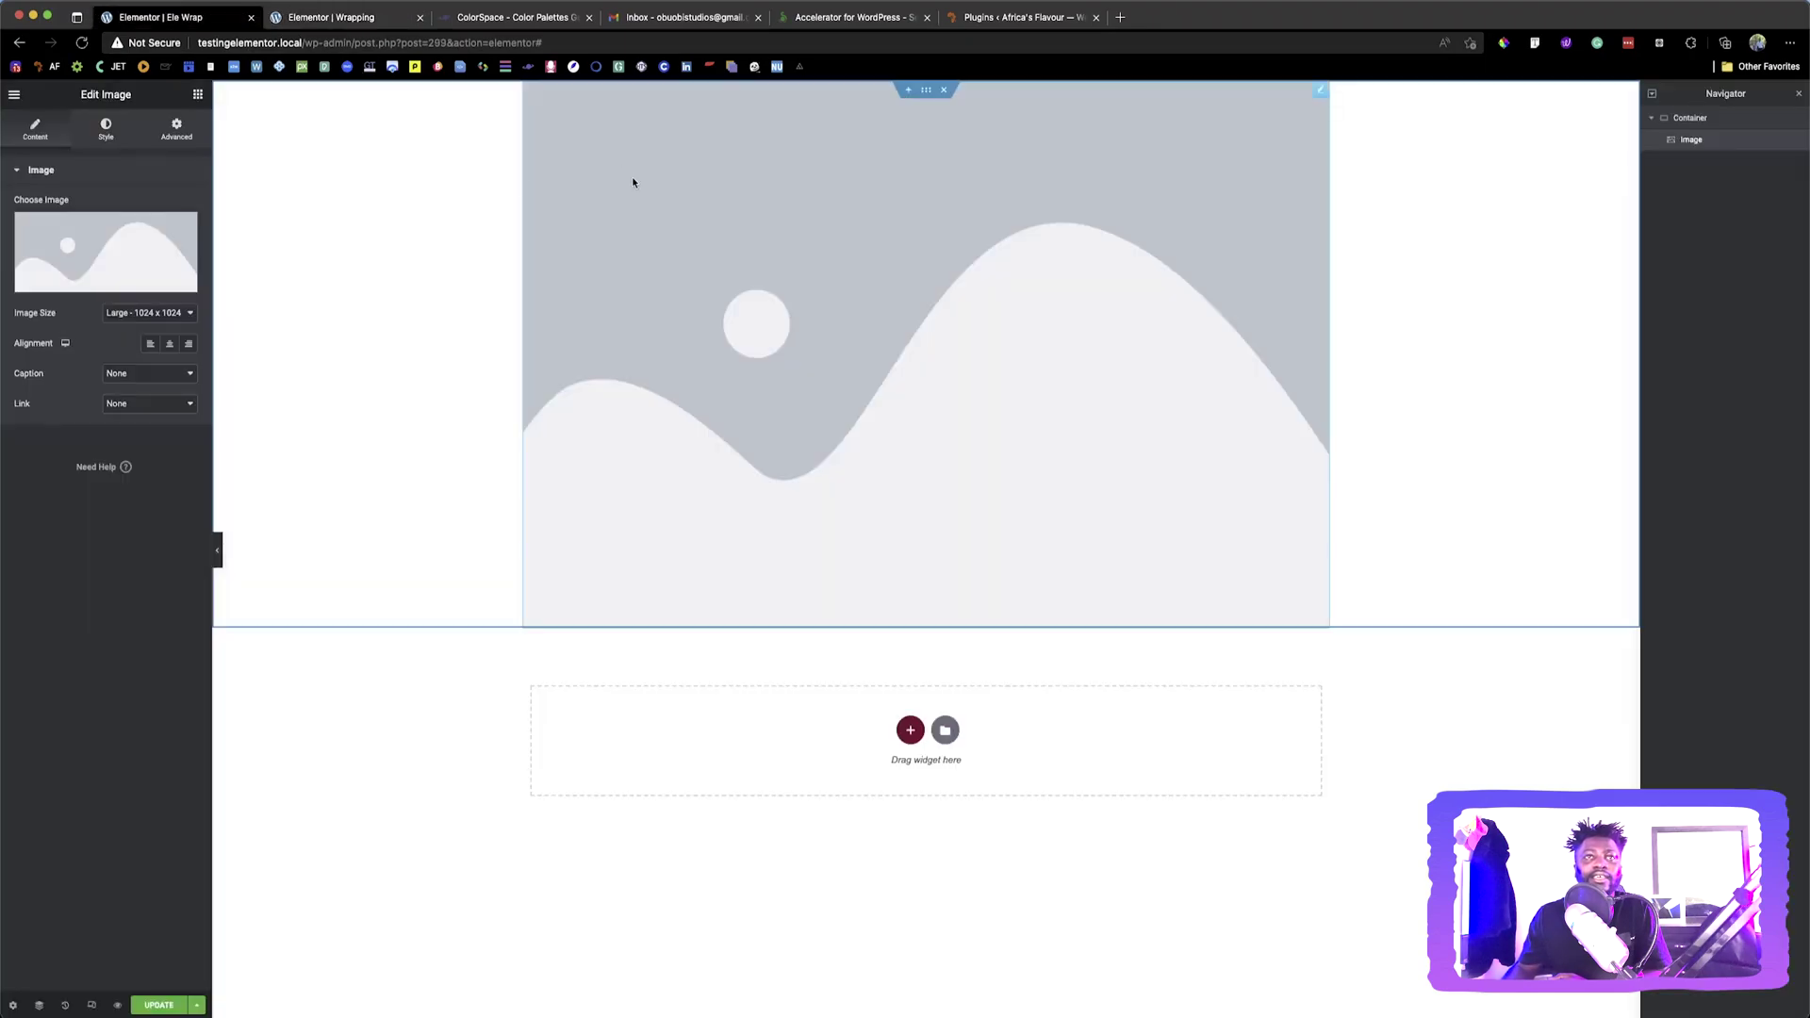
Add a Heading widget beside the image and duplicate it until the container holds seven headings
click(197, 94)
drag(170, 274, 1228, 267)
right_click(1197, 109)
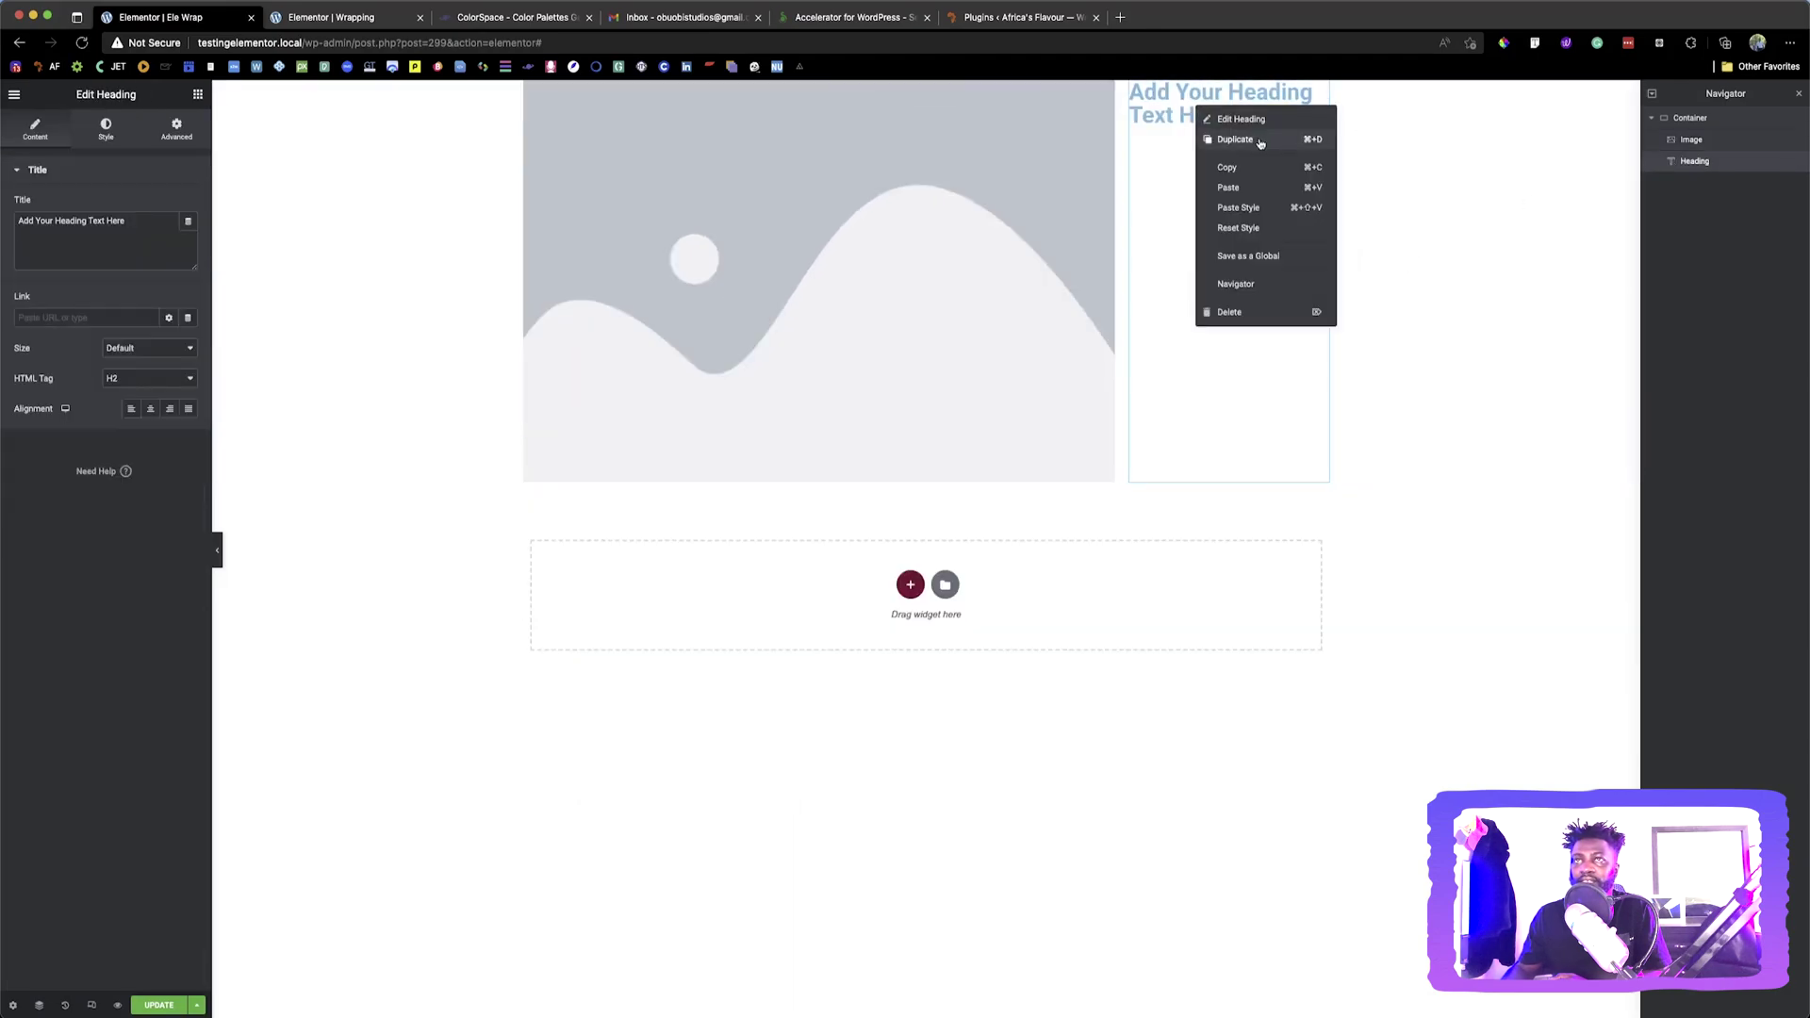
click(1260, 142)
right_click(1198, 111)
click(1246, 141)
right_click(1113, 113)
click(1159, 151)
right_click(1114, 118)
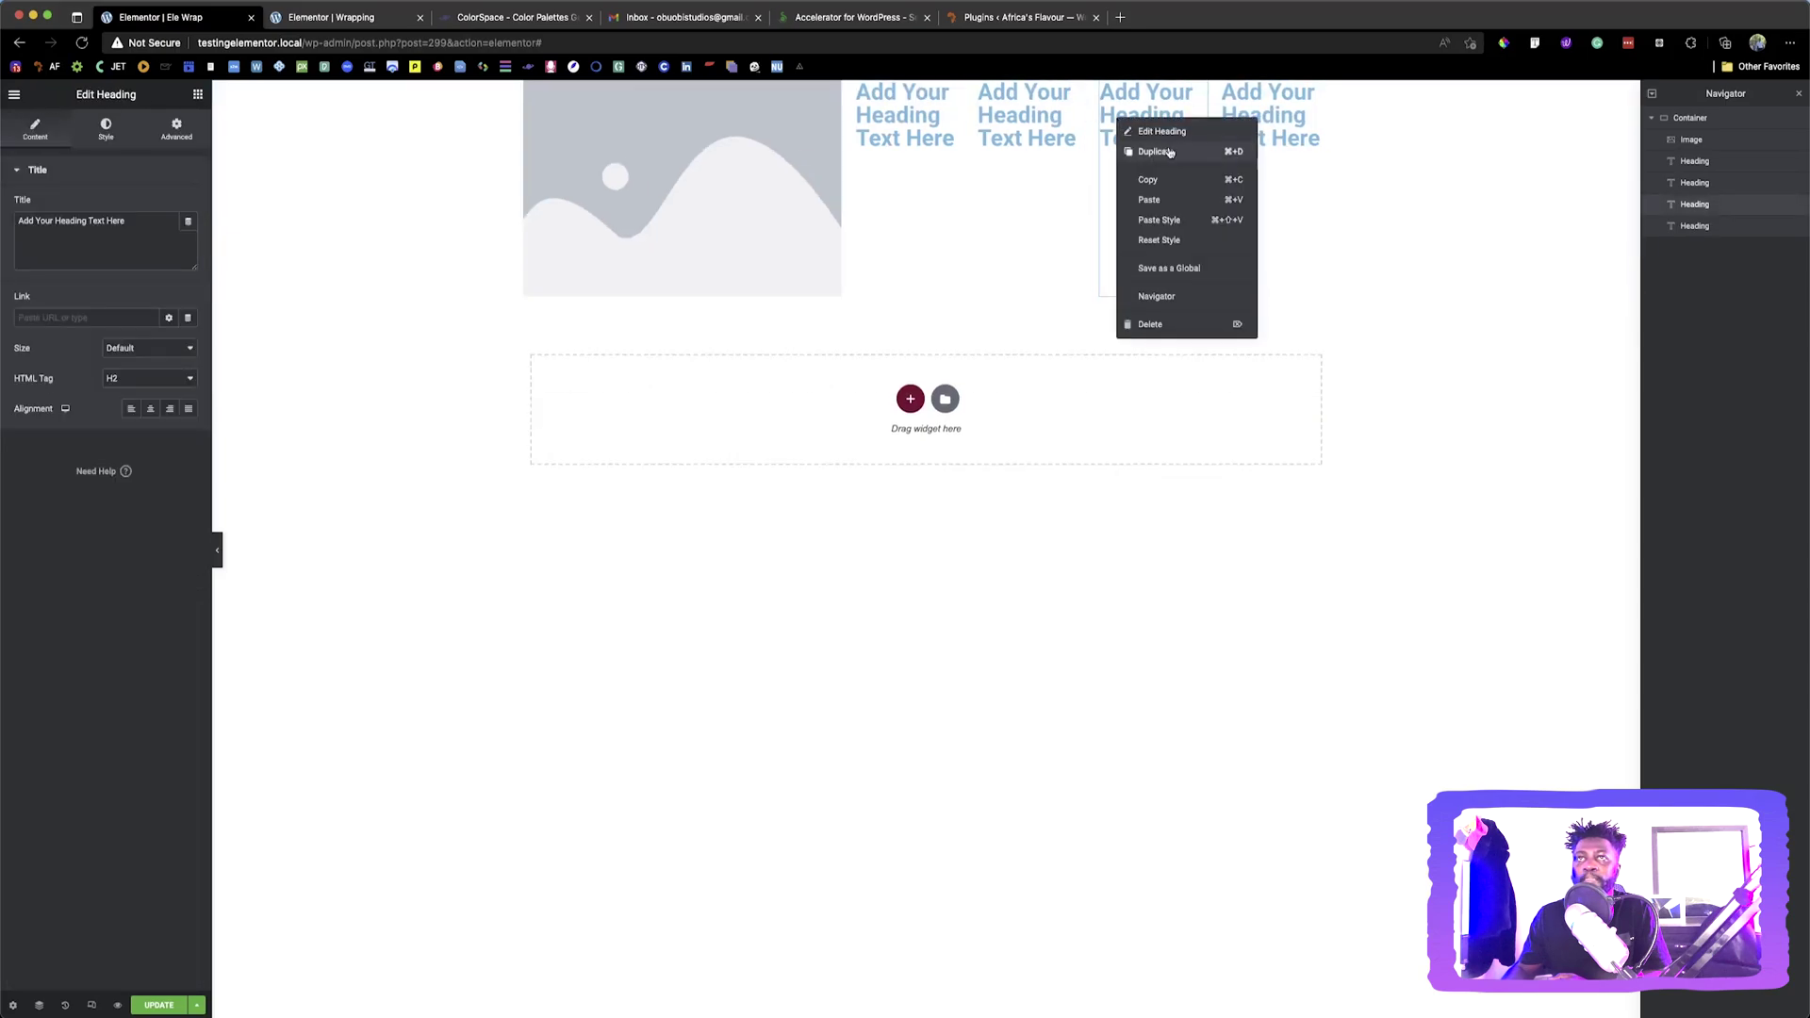
click(1170, 153)
right_click(1158, 131)
click(1192, 161)
right_click(1153, 134)
click(1195, 166)
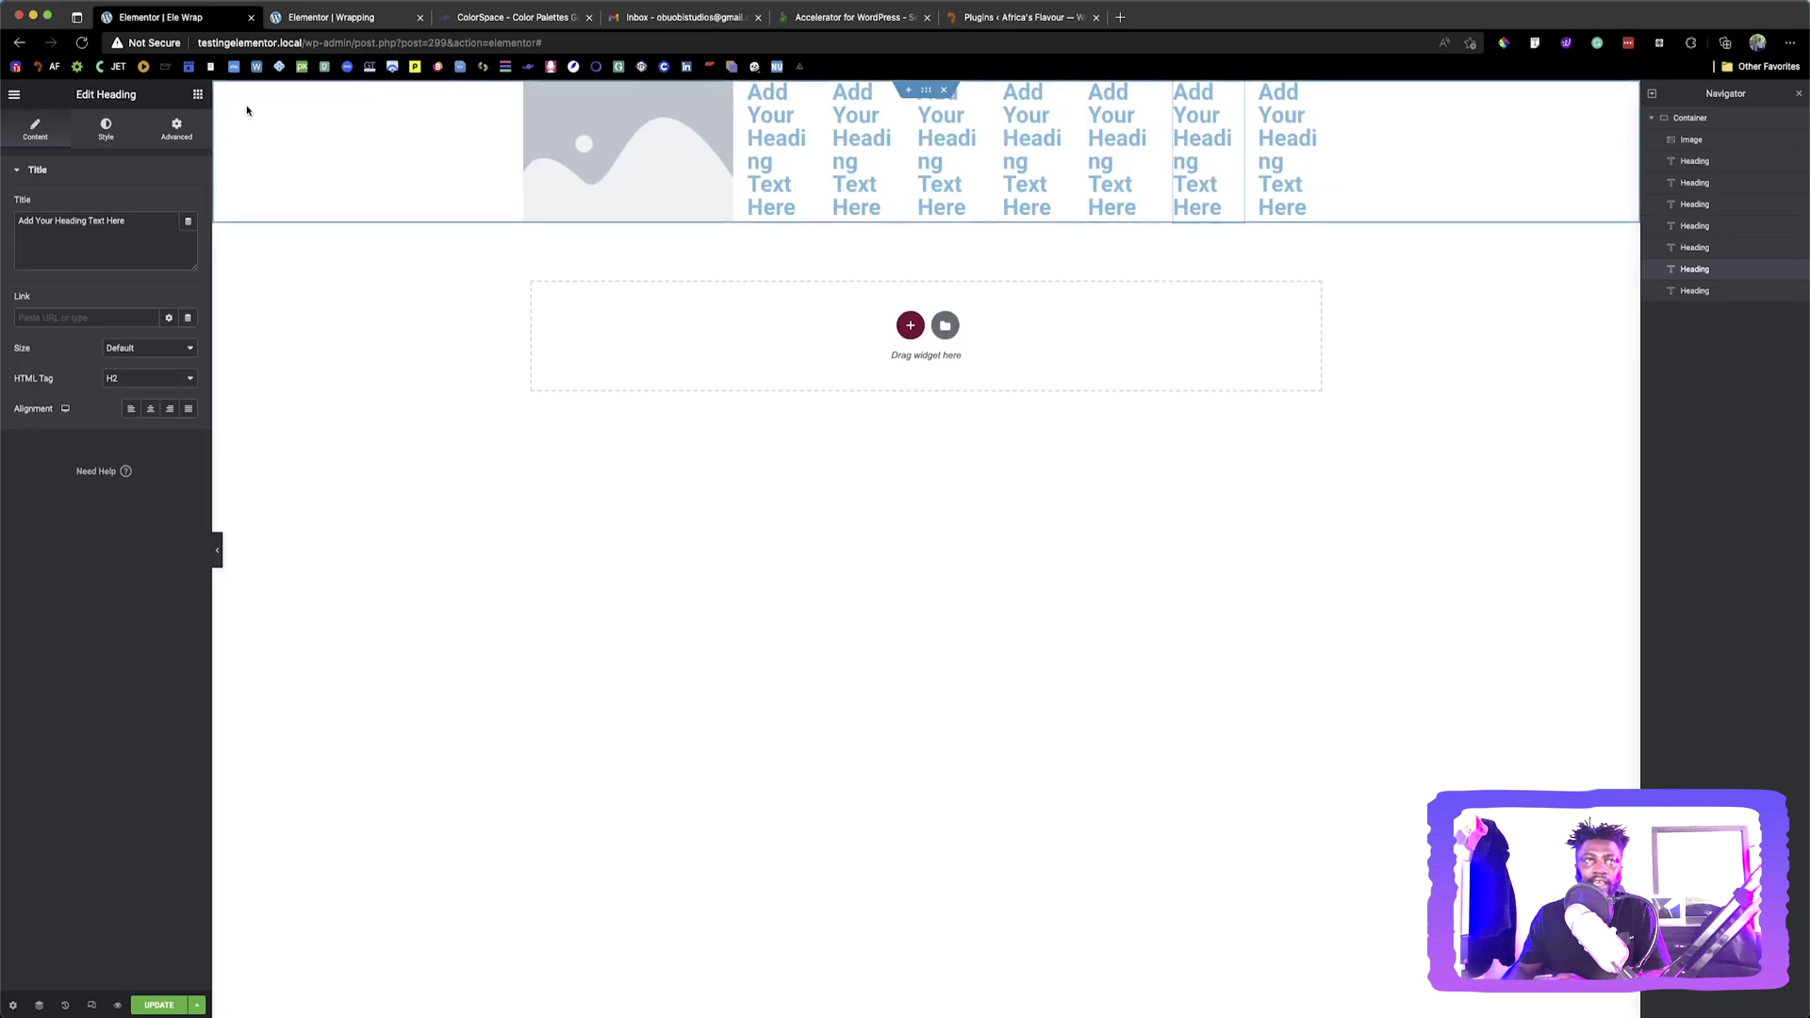
Add a Button widget after the last heading and compare the layout with the Wrapping reference design
click(198, 94)
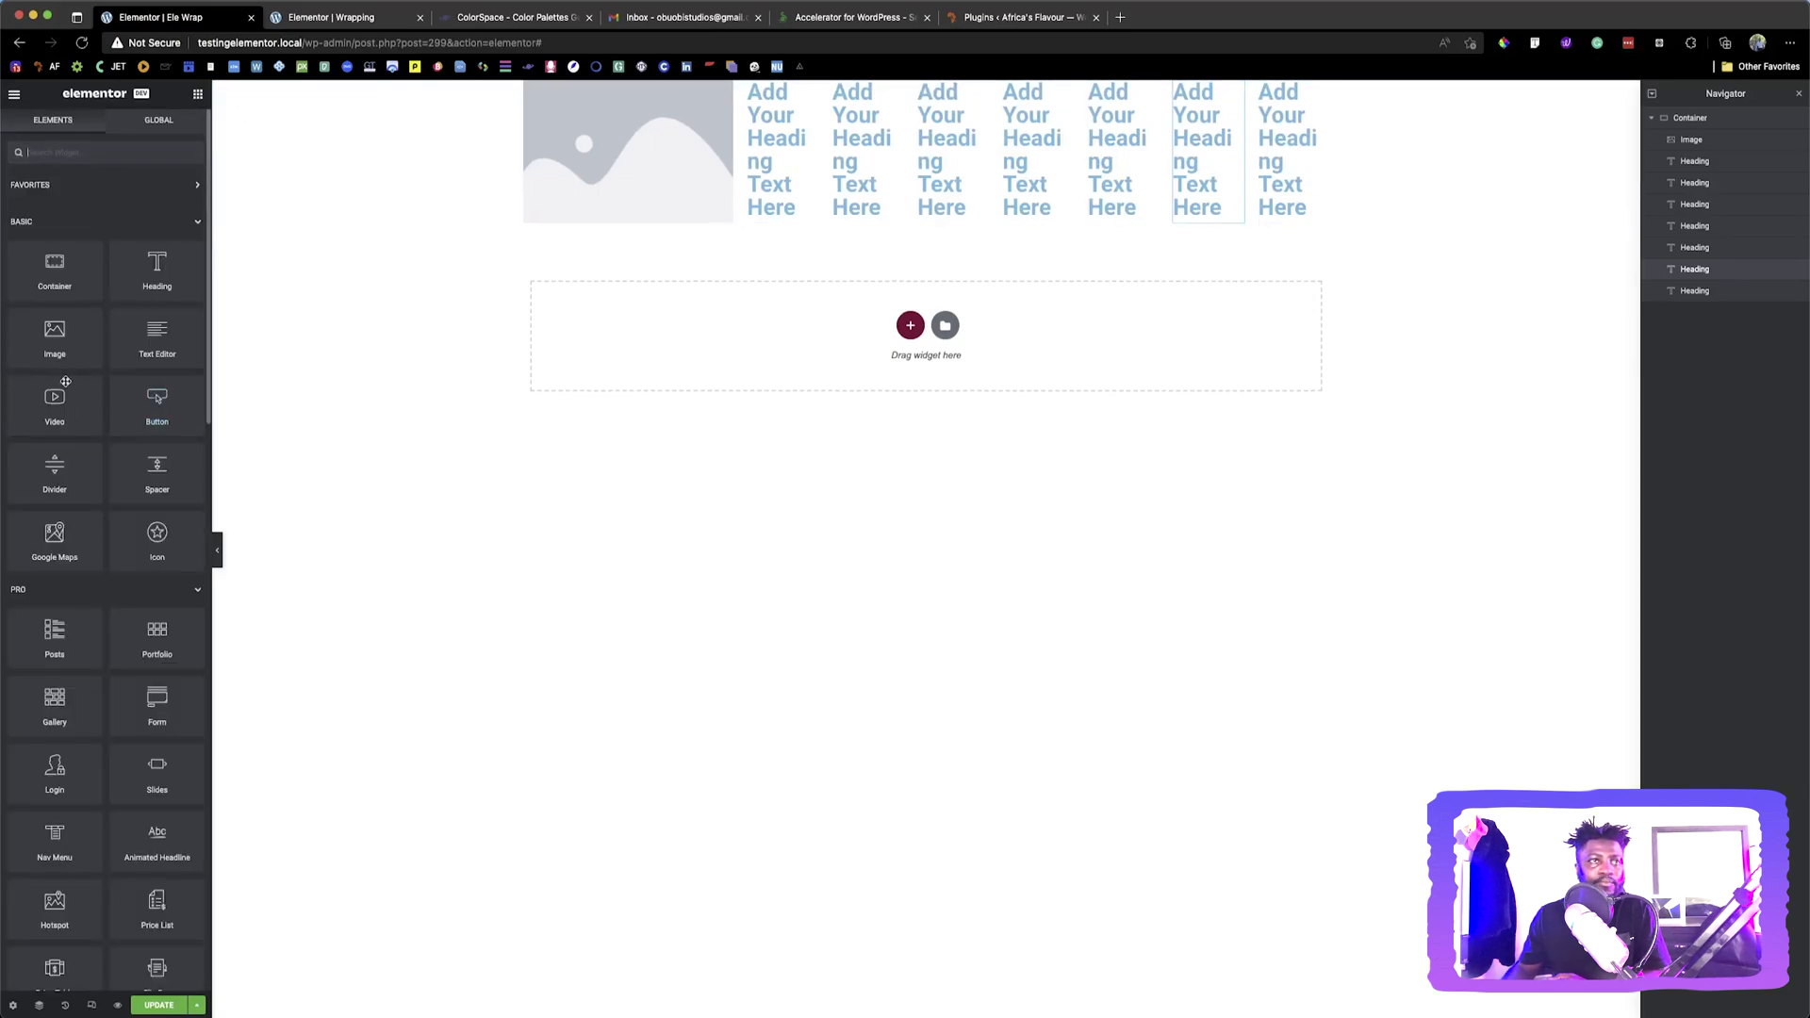
drag(157, 405, 1310, 153)
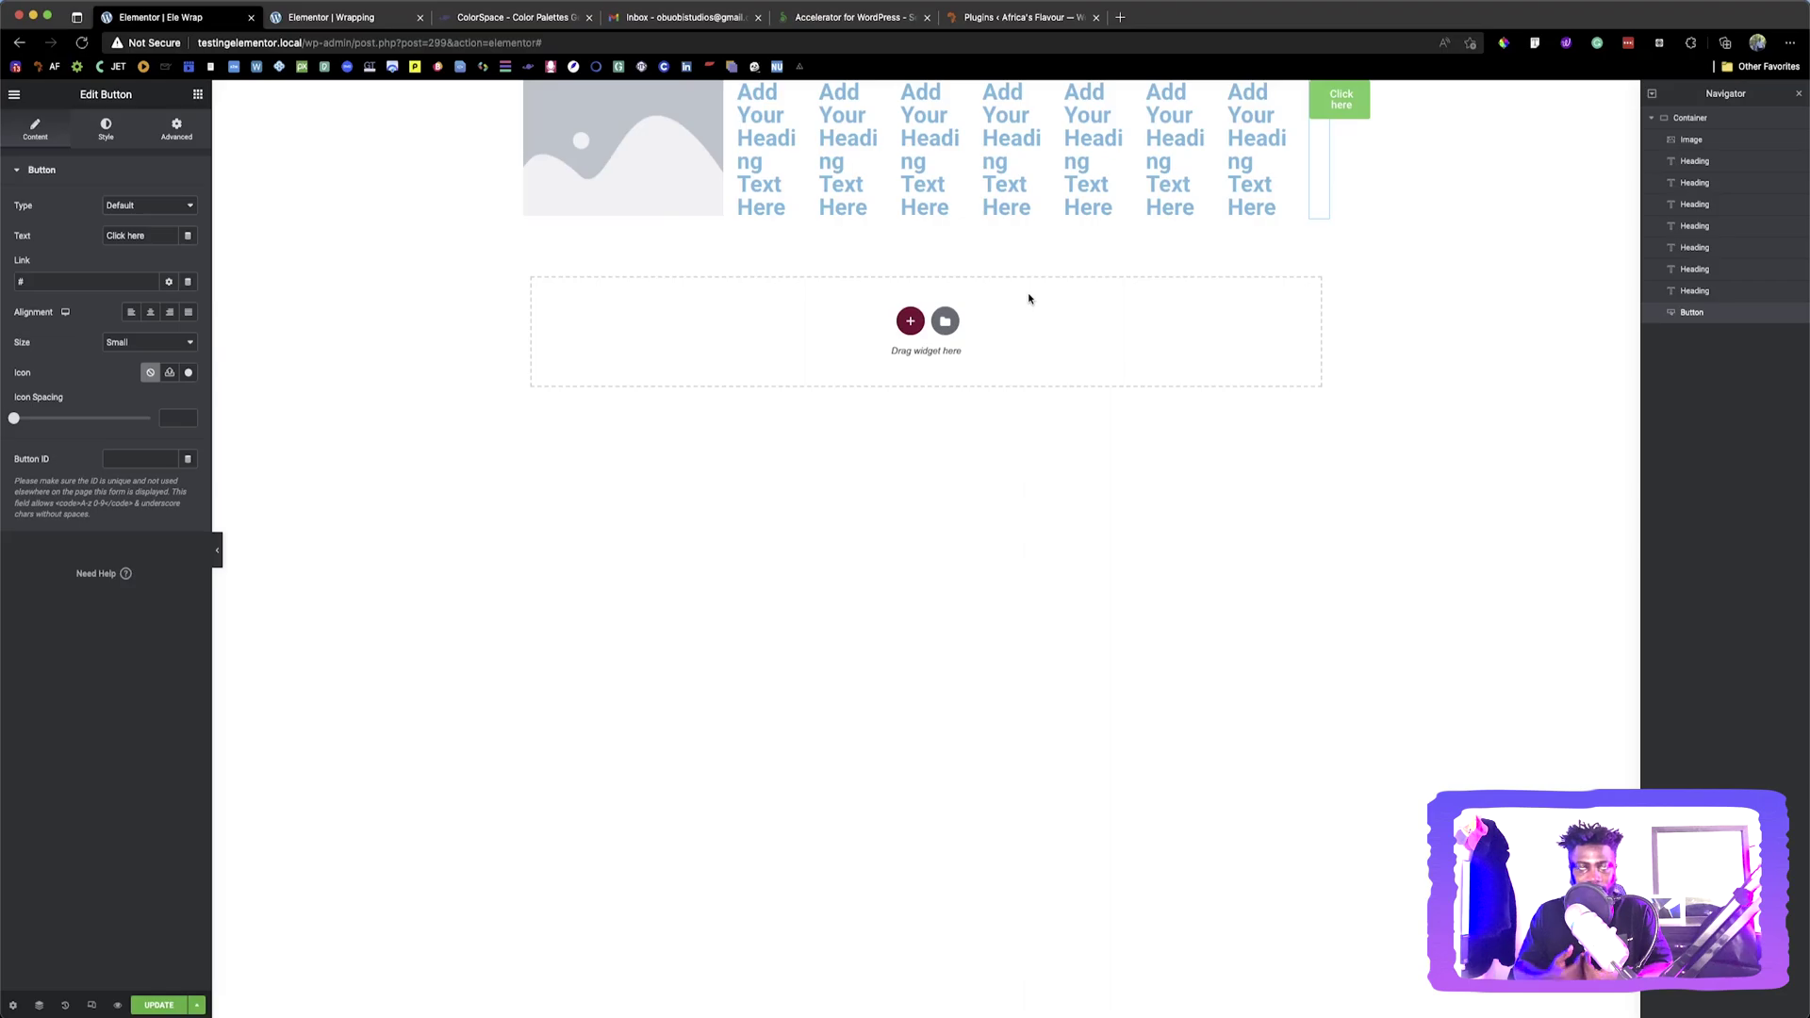
click(405, 19)
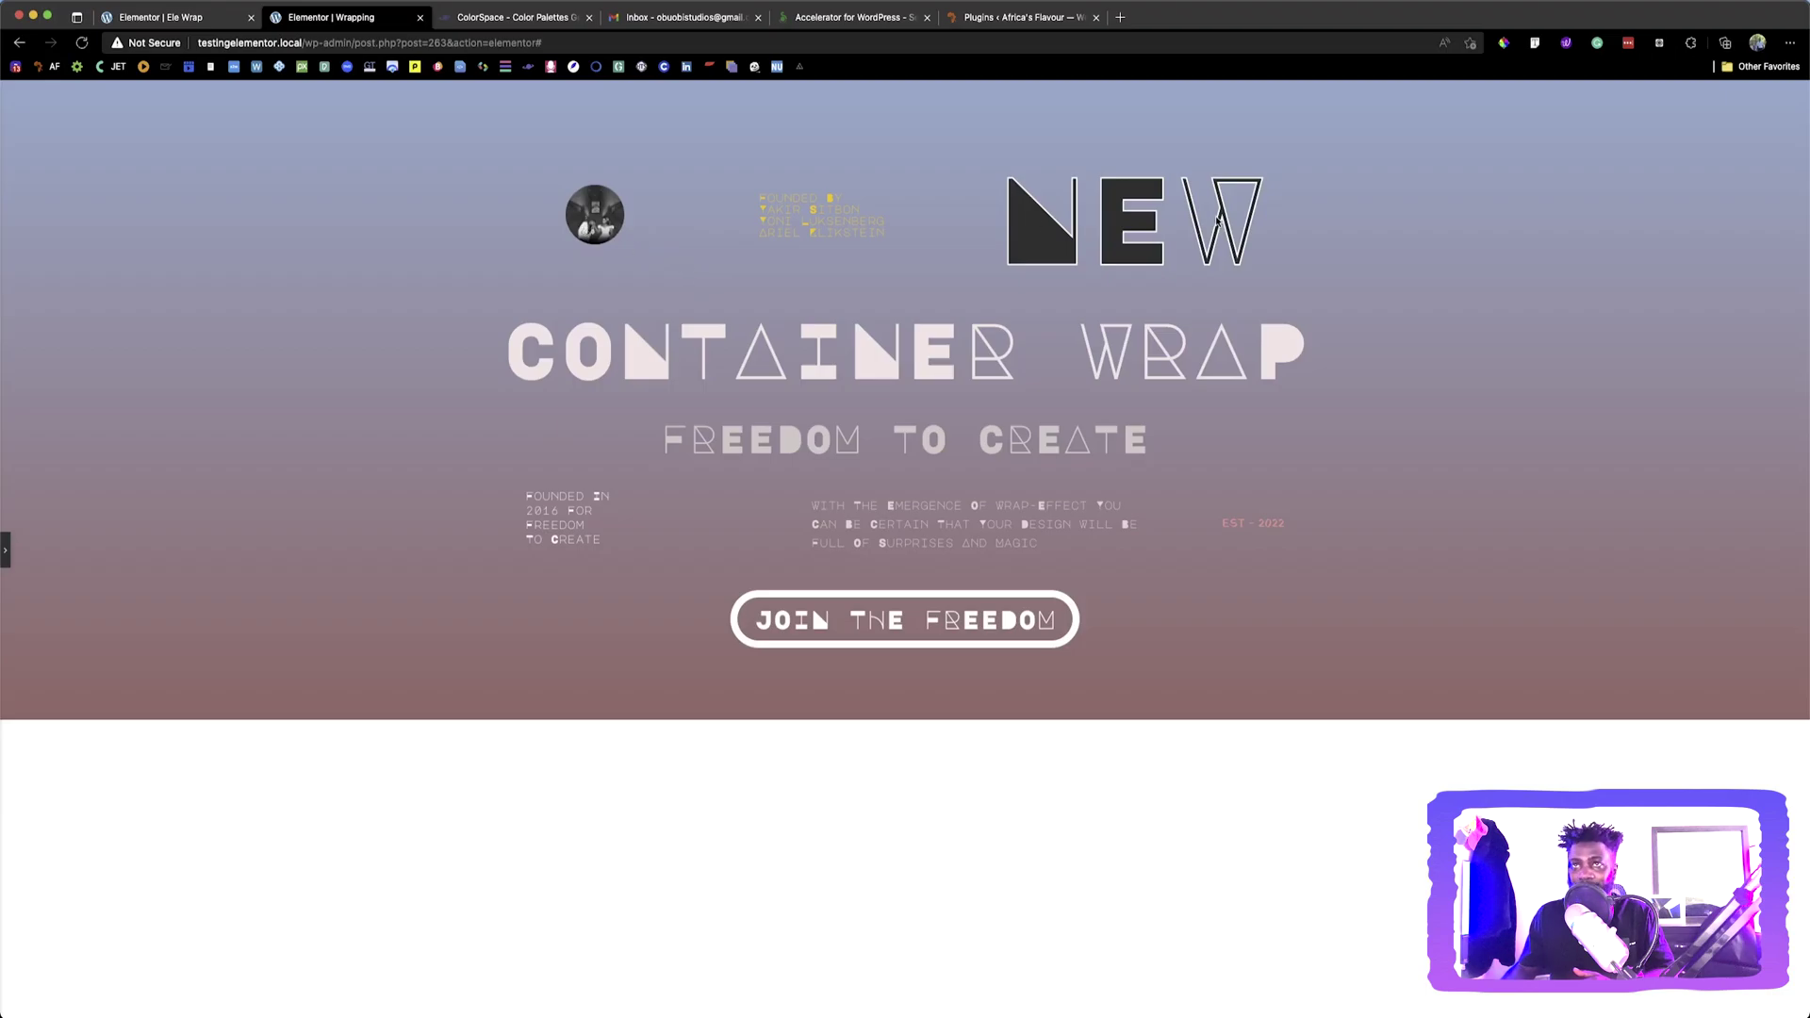
key(ctrl+shift+Tab)
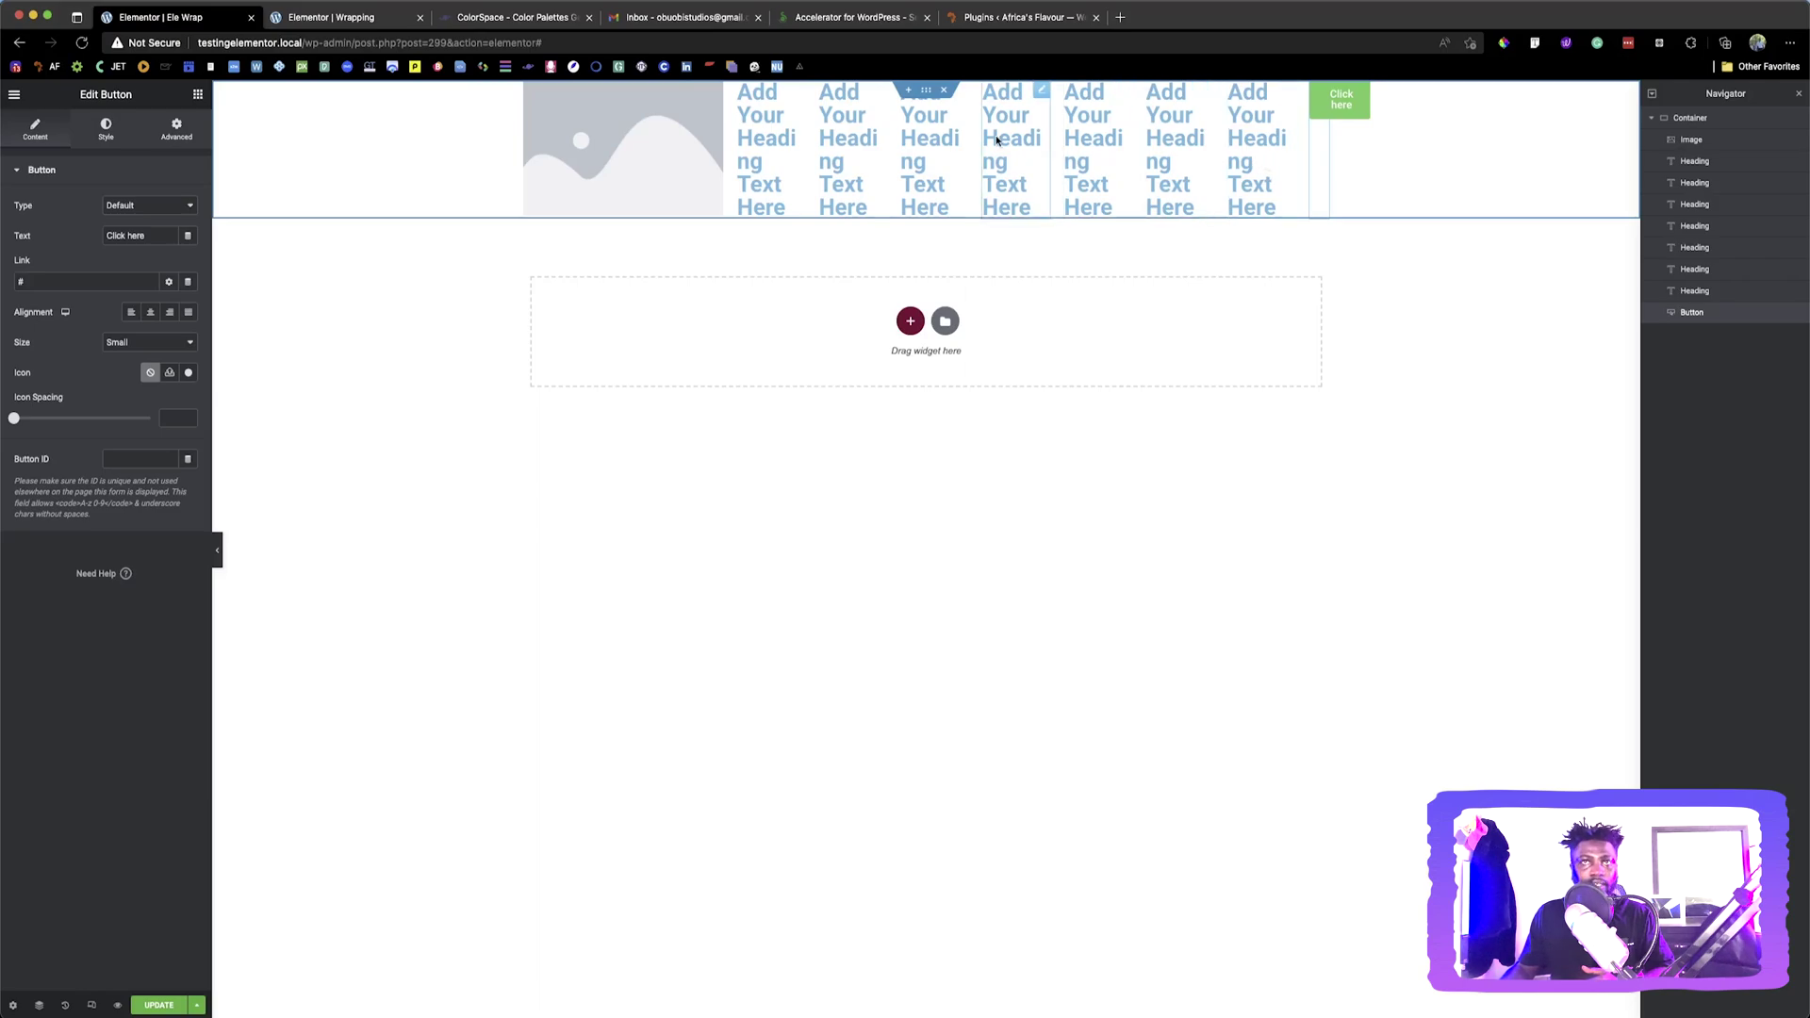
Set the container's items to Wrap so they flow onto multiple lines
click(926, 90)
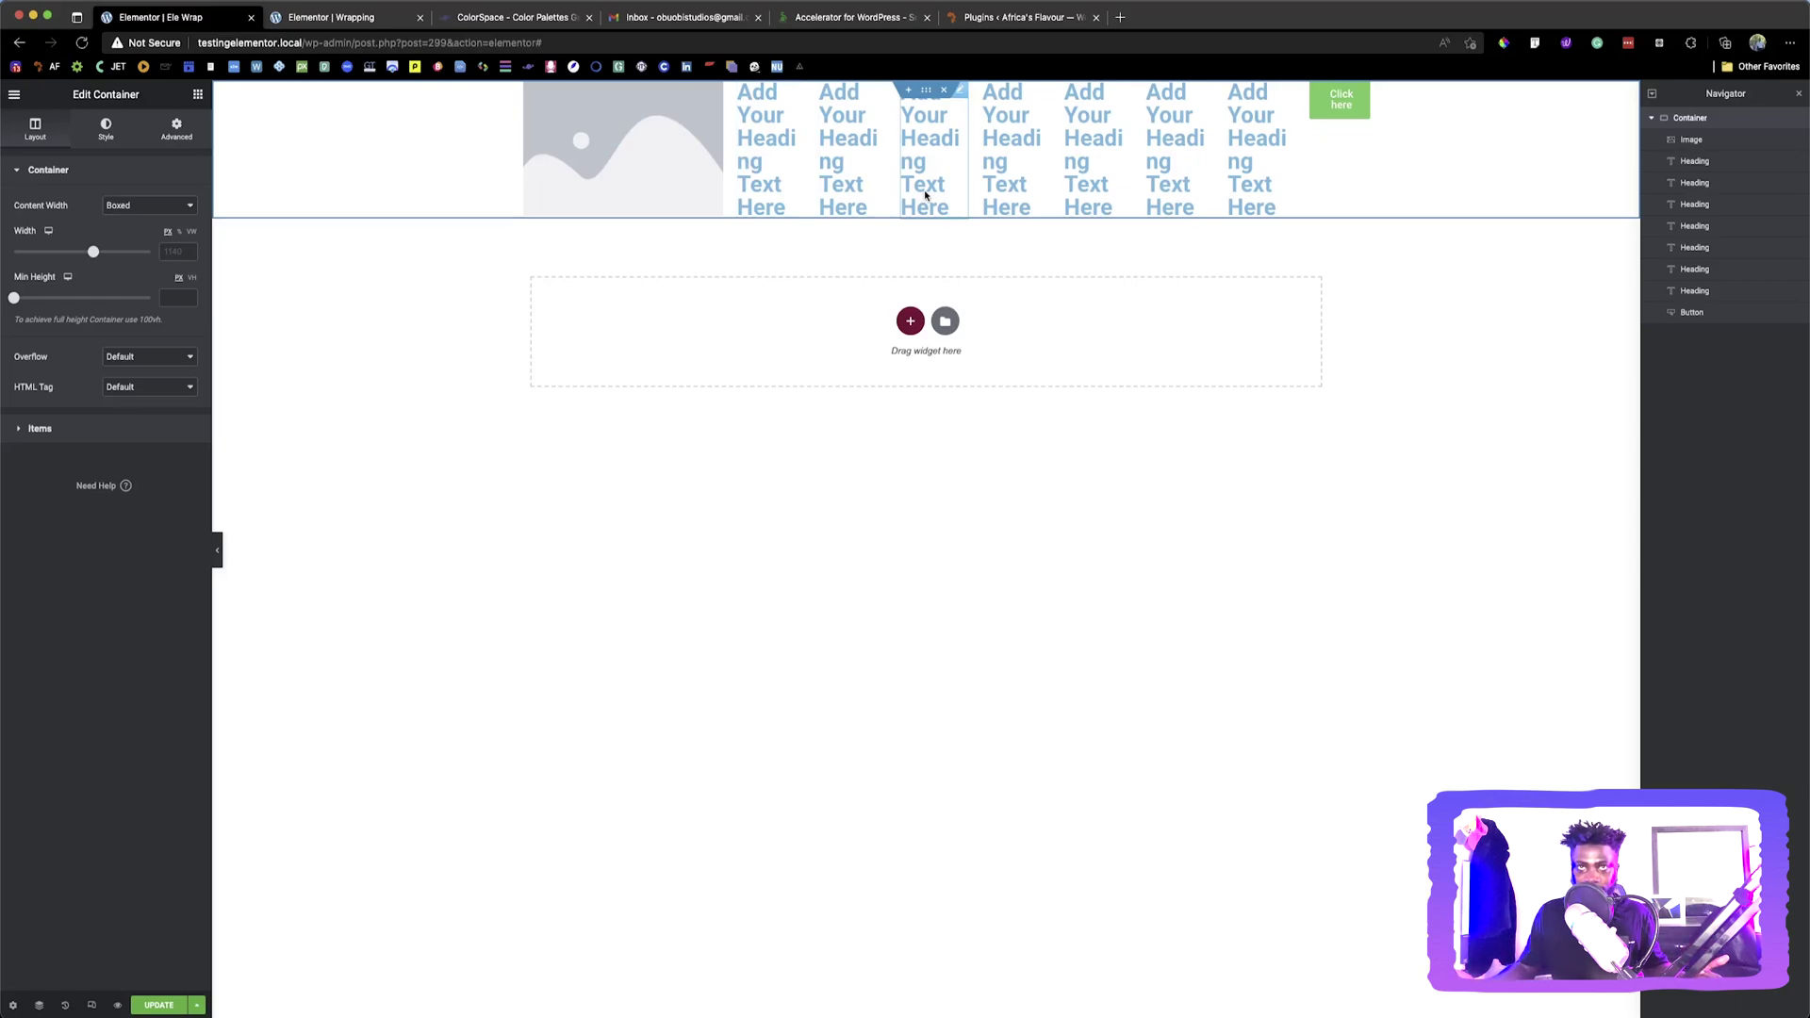
click(608, 177)
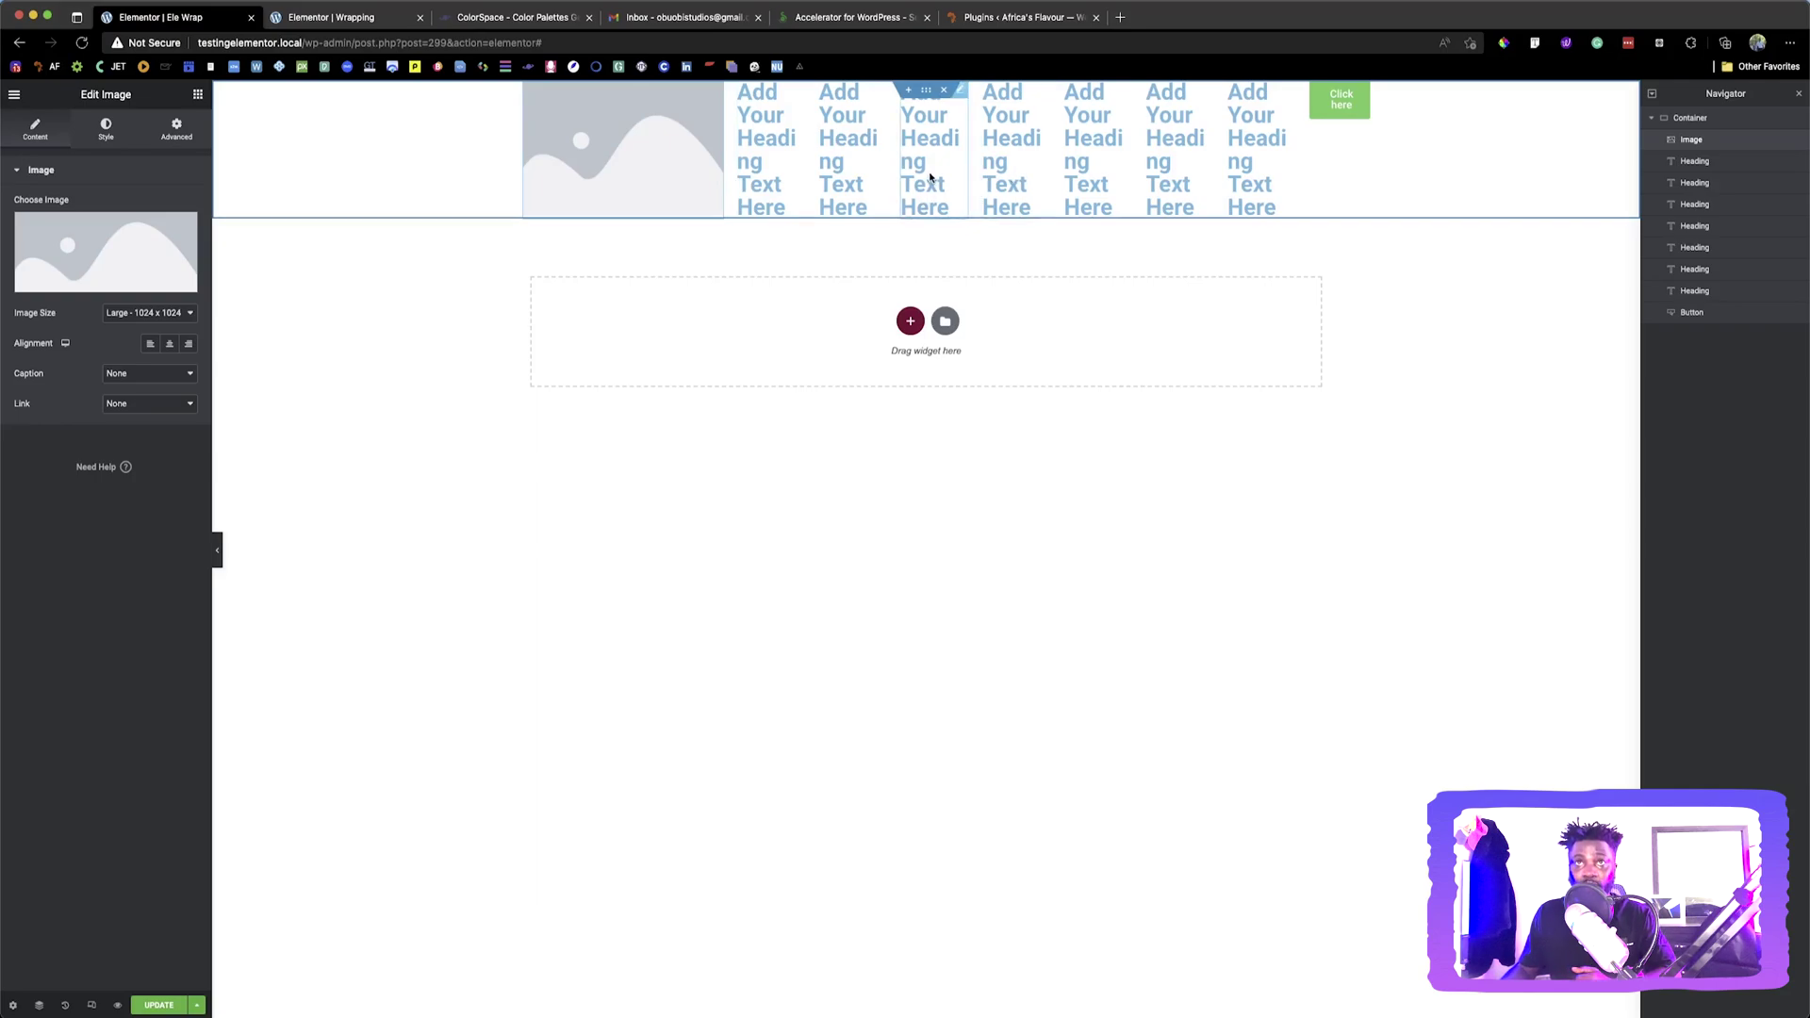
click(926, 139)
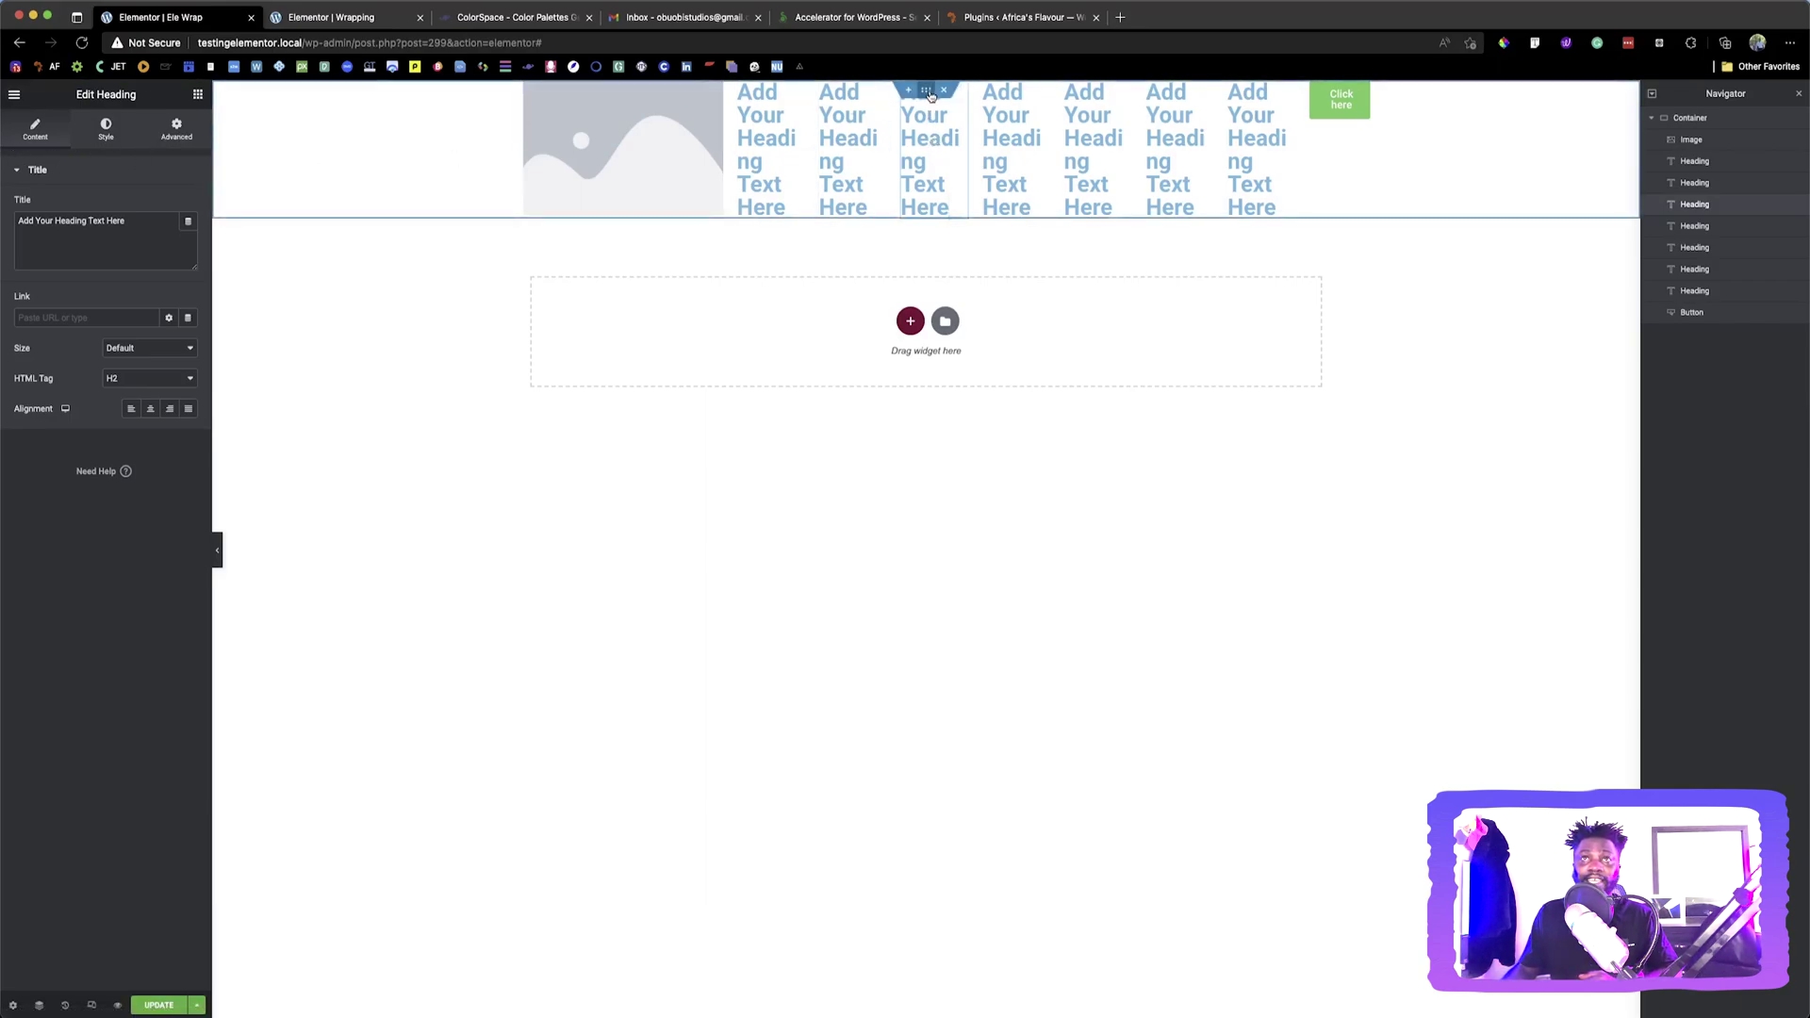
click(926, 90)
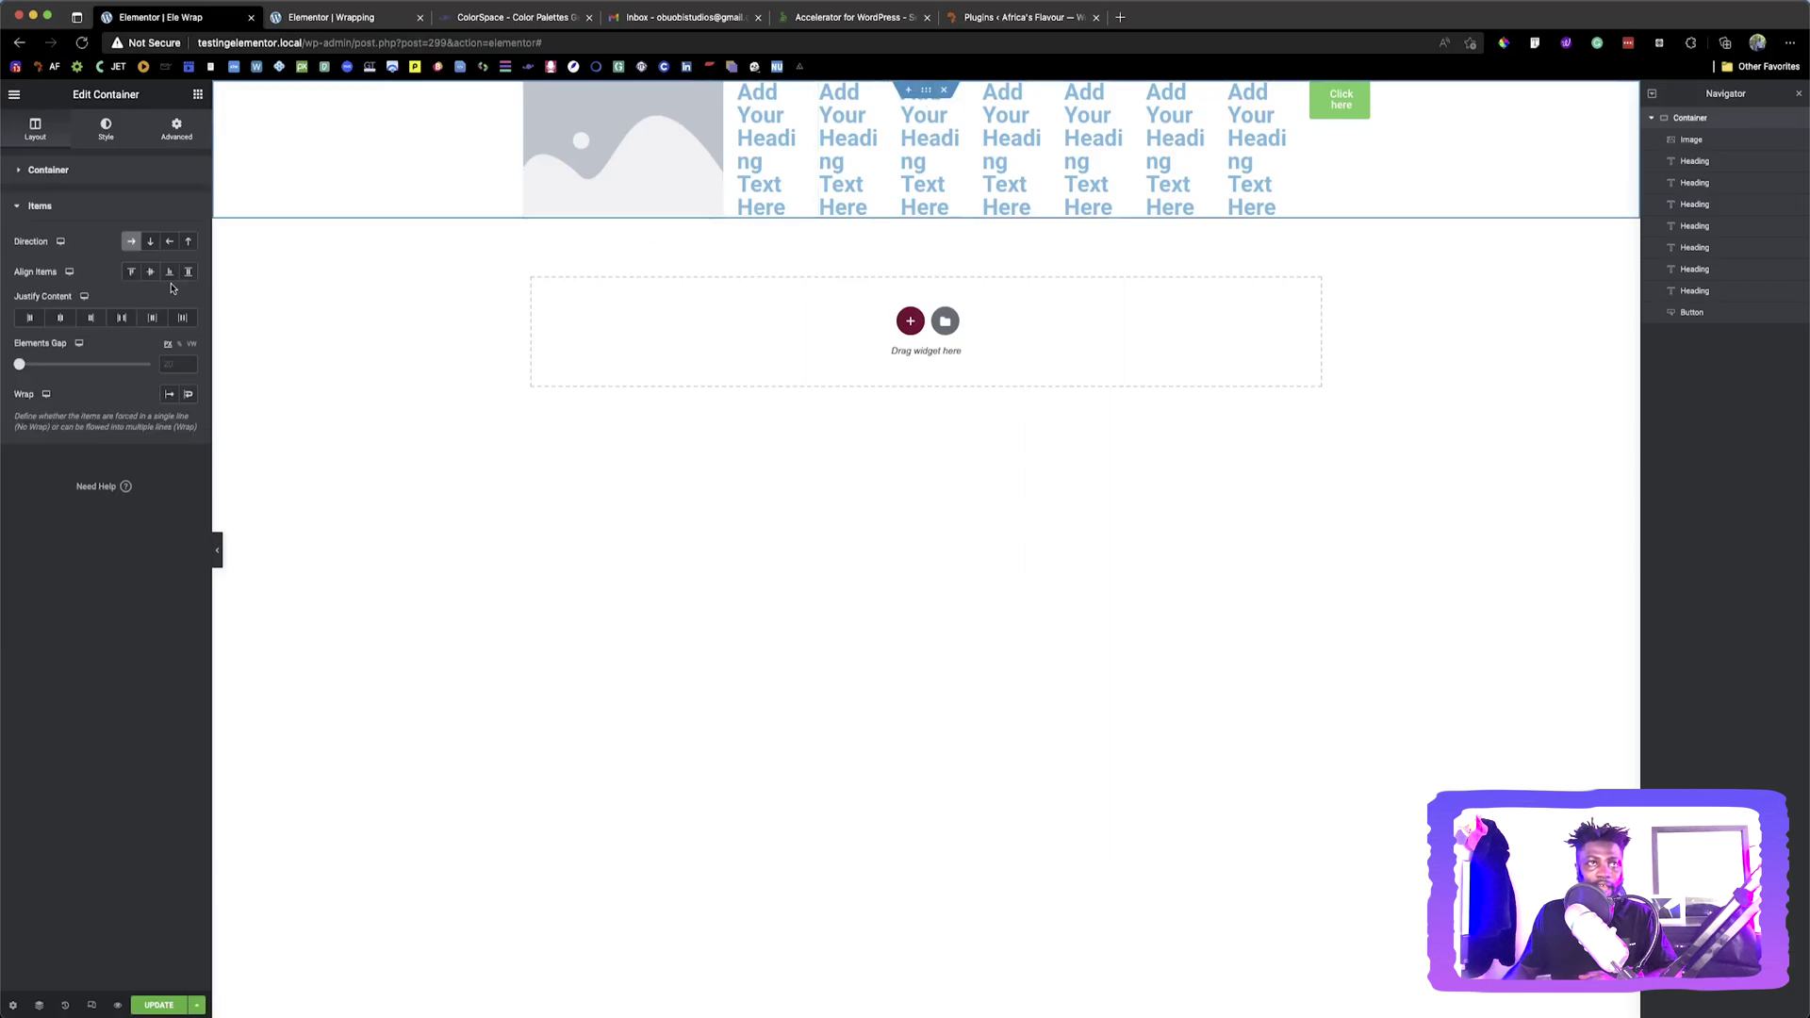
click(189, 394)
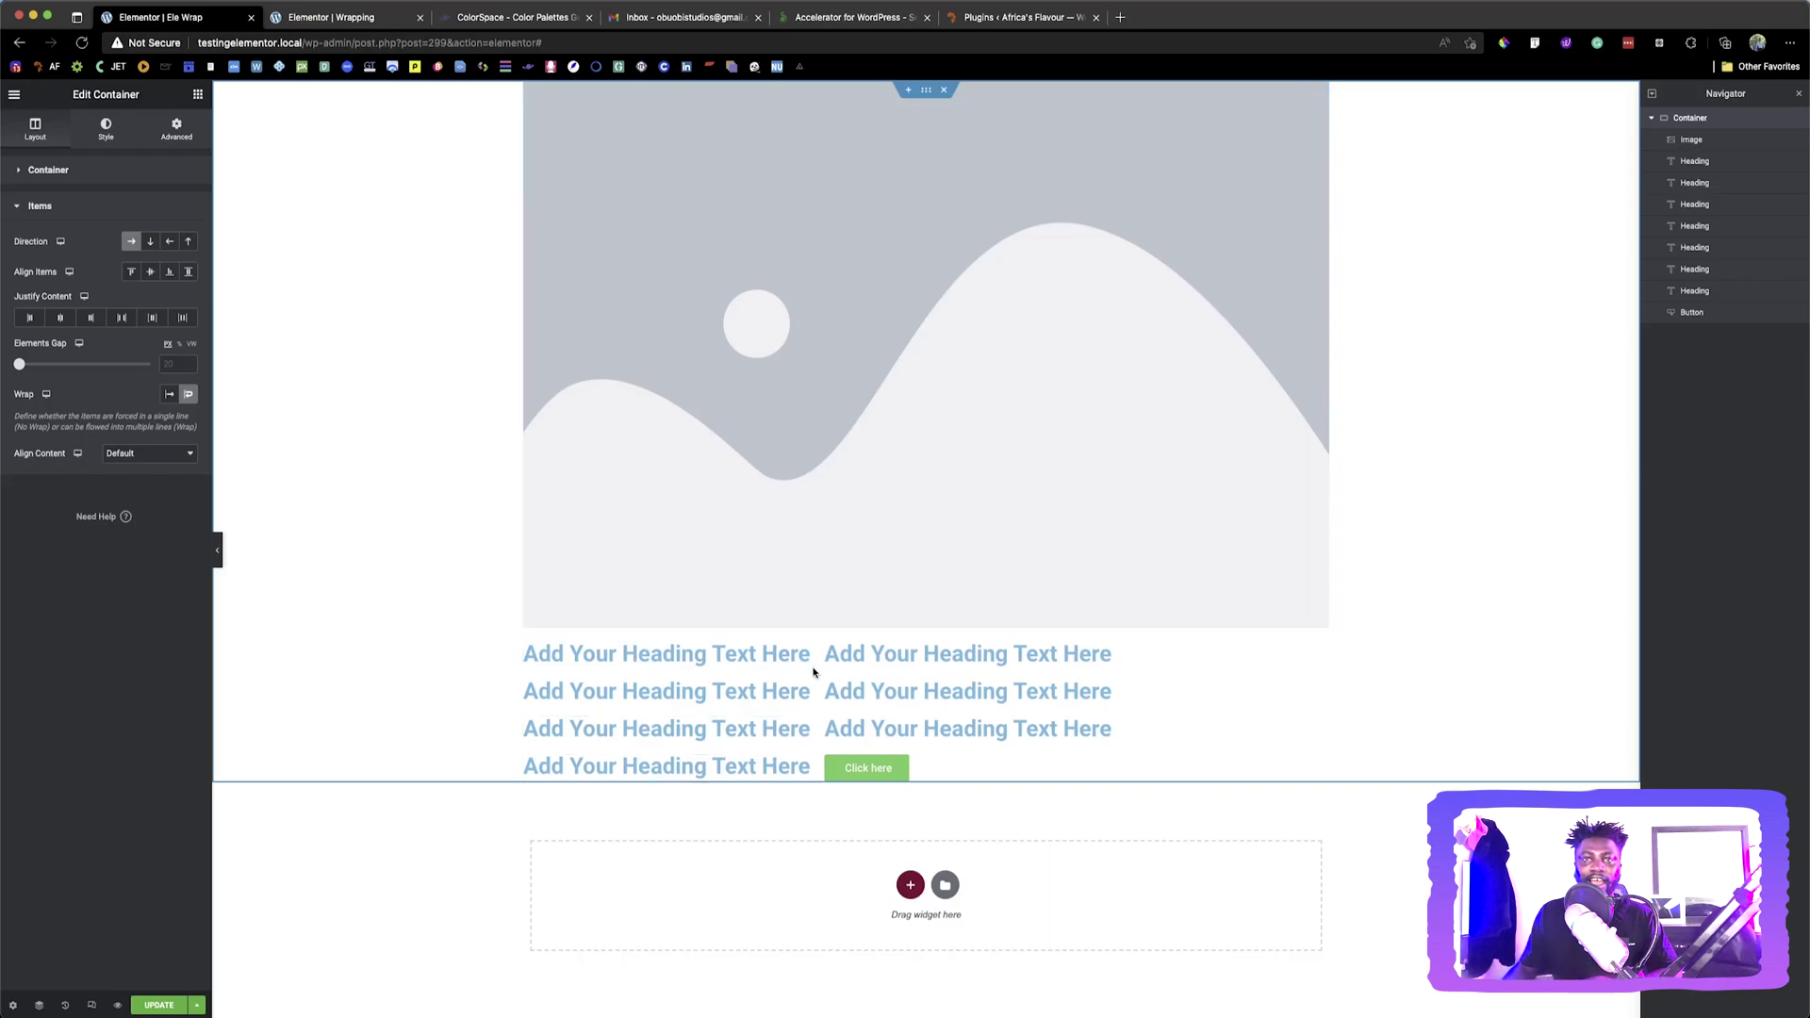
Give the image widget a custom width of 15%
click(871, 314)
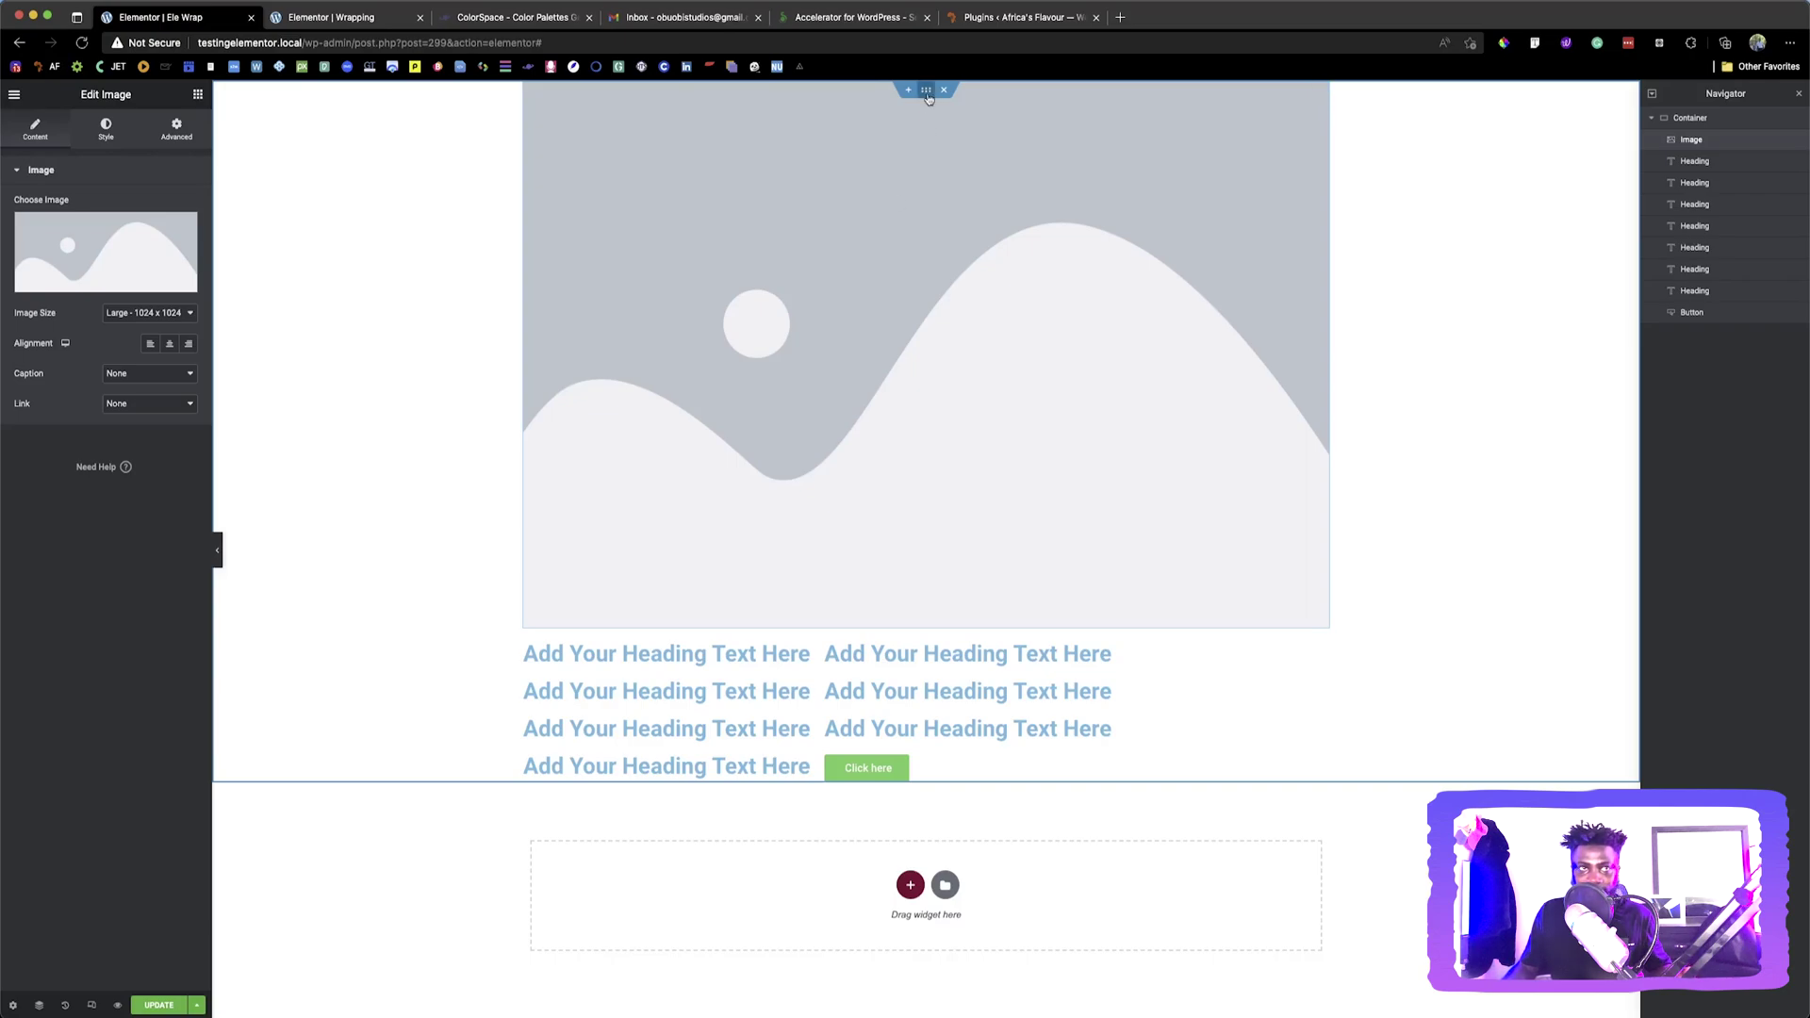
mouse_move(72, 268)
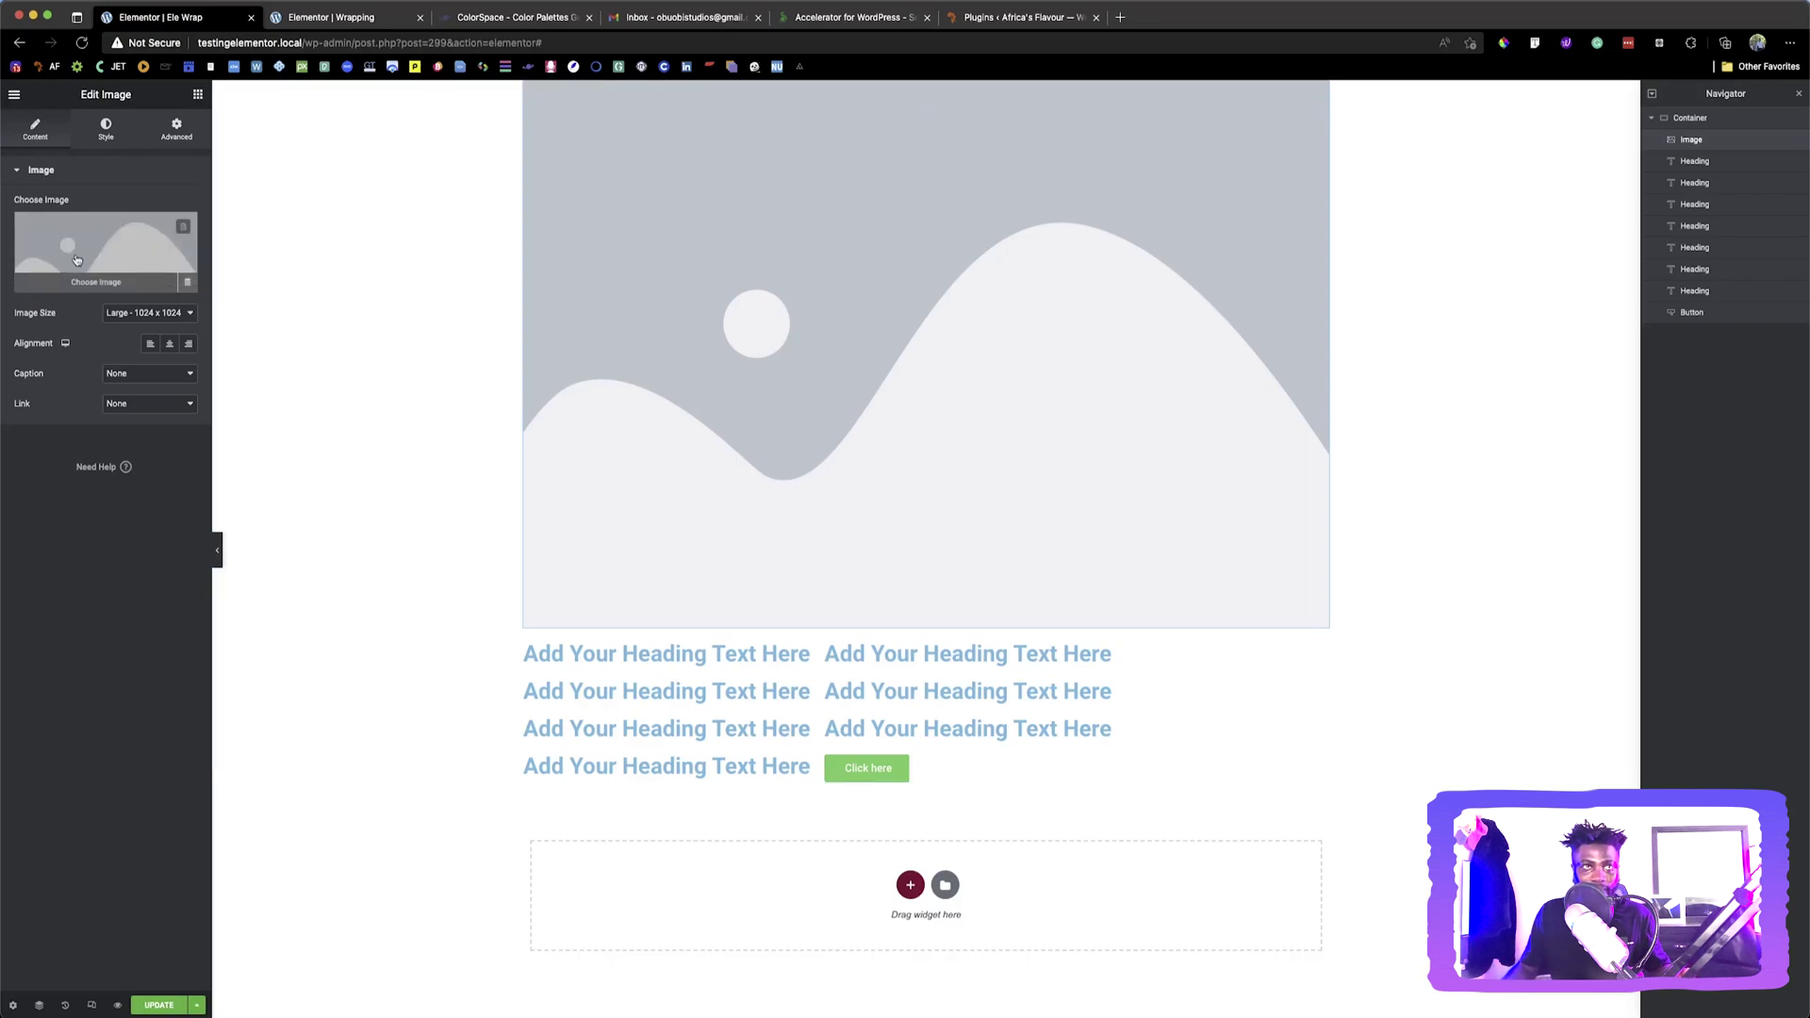
click(176, 130)
click(152, 316)
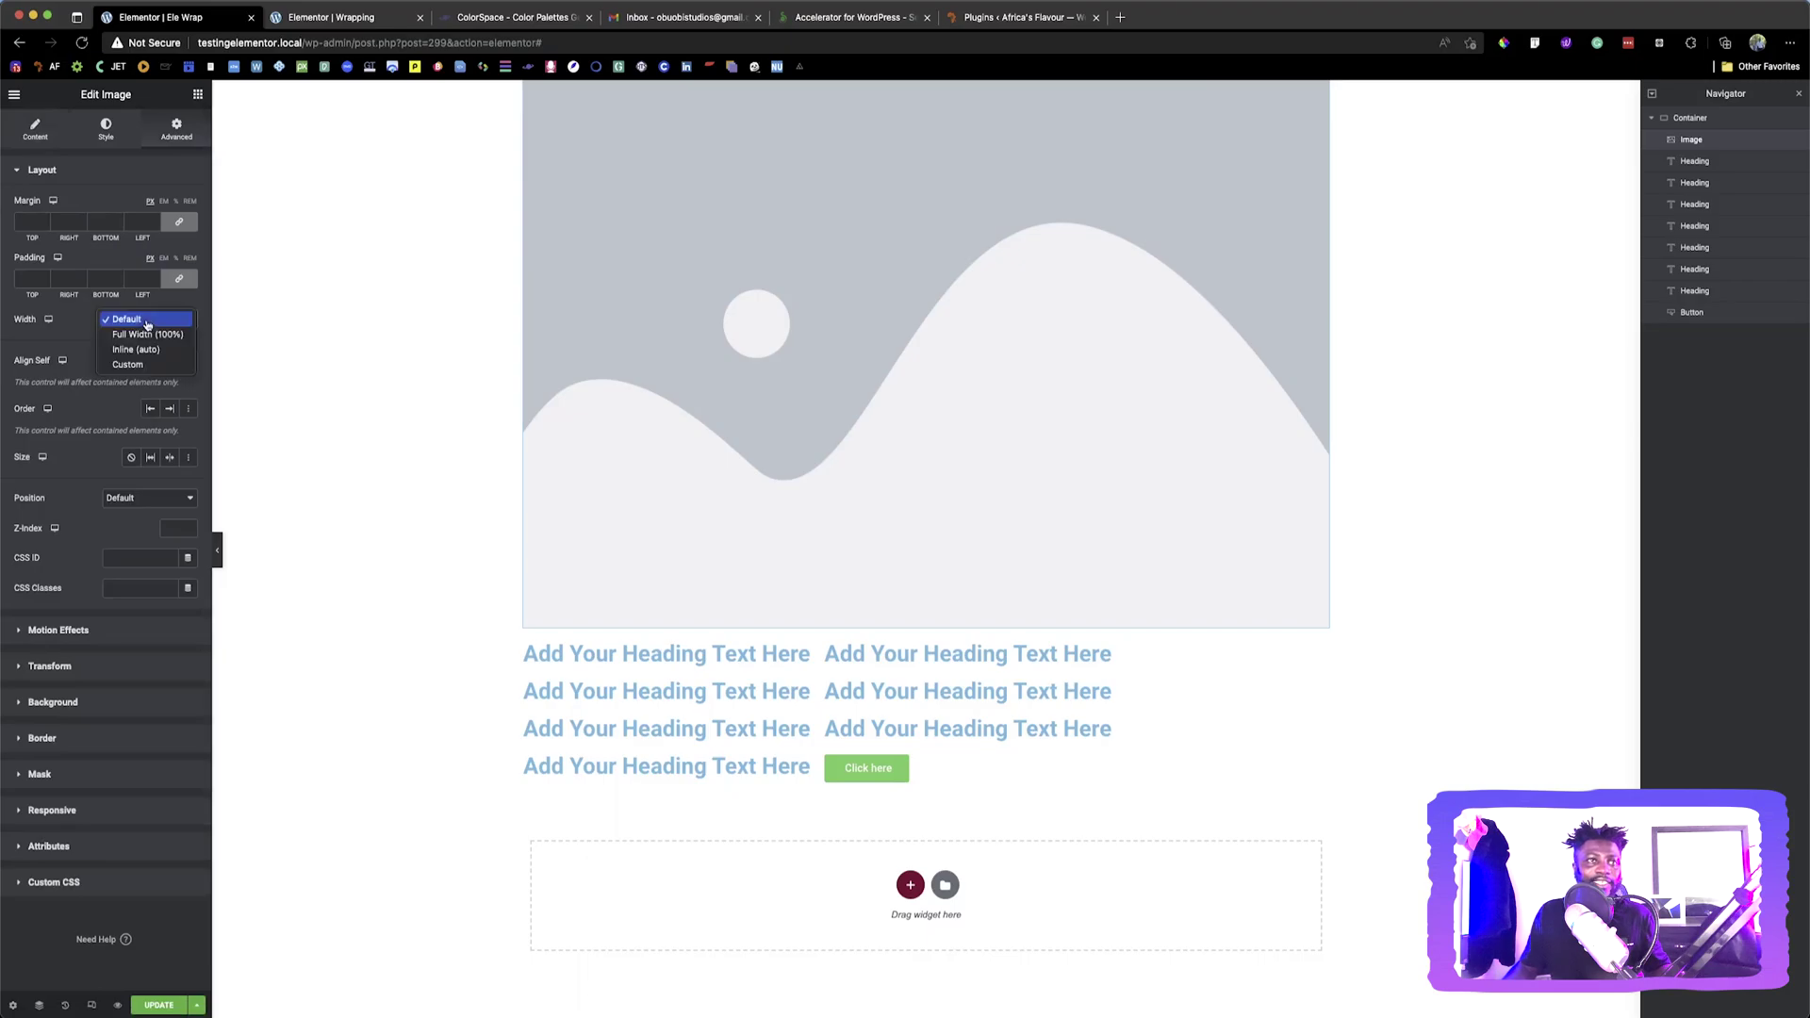
click(138, 365)
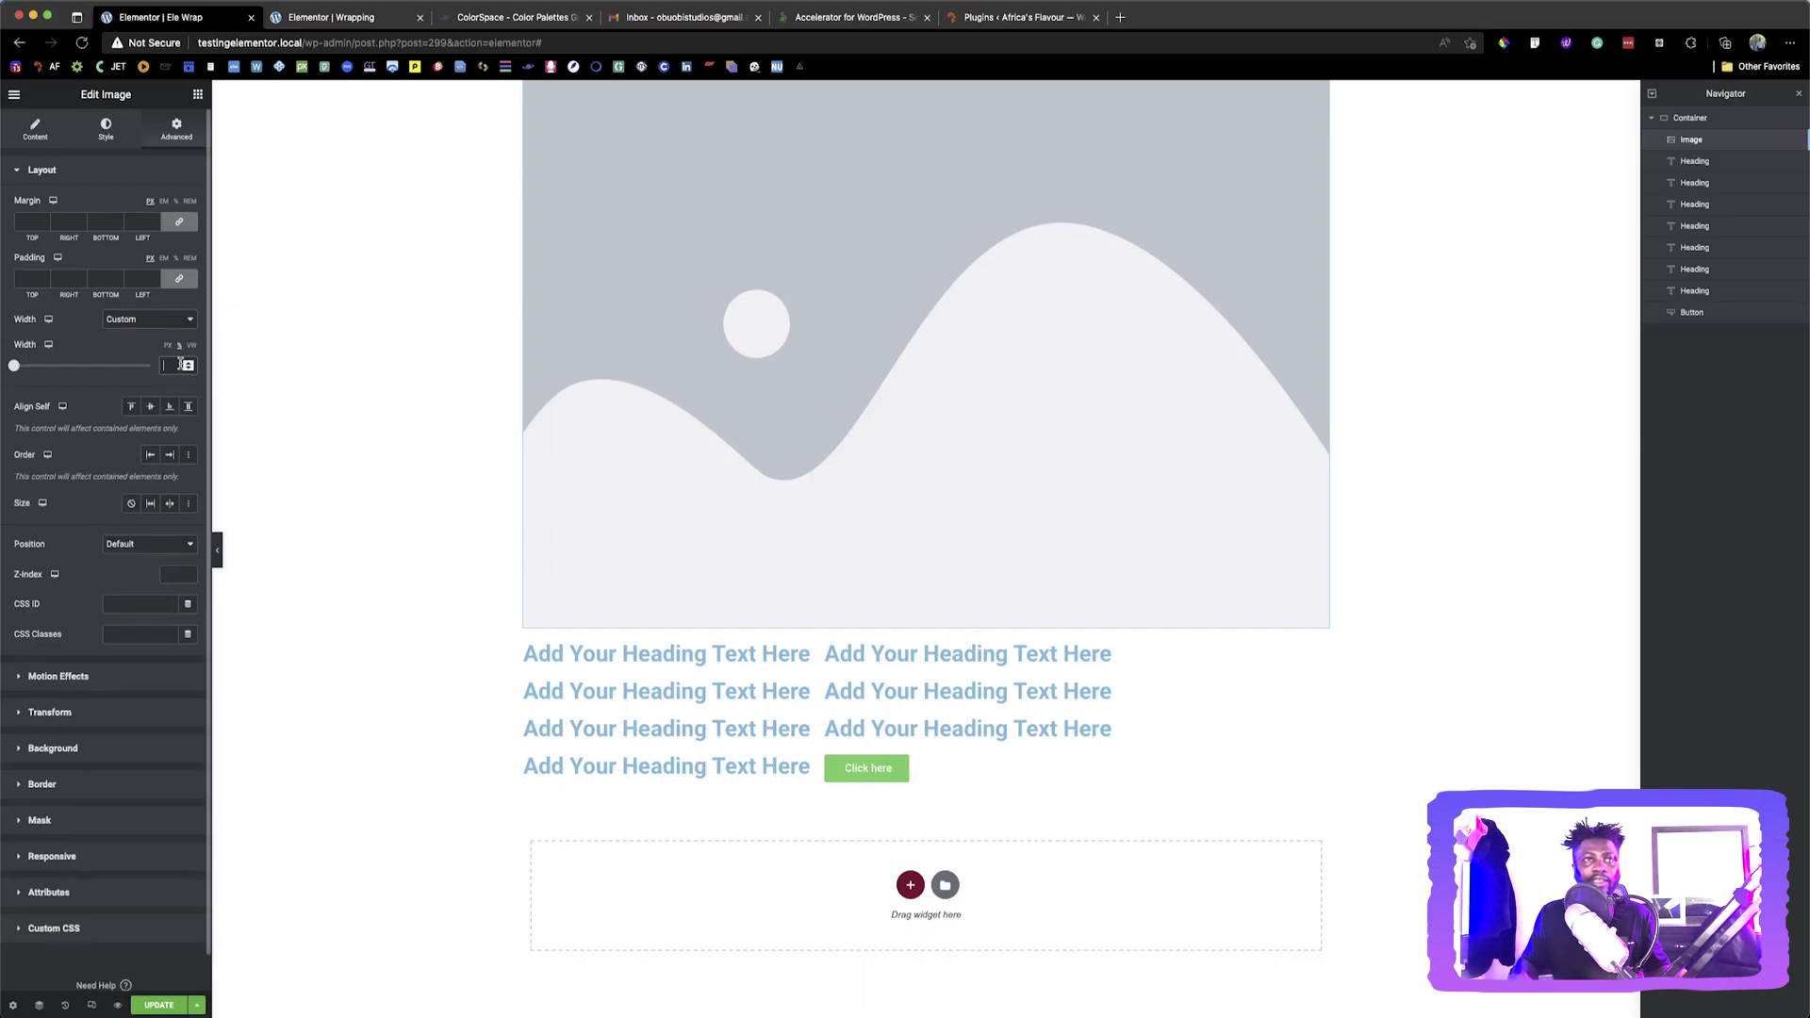
click(180, 364)
text(185)
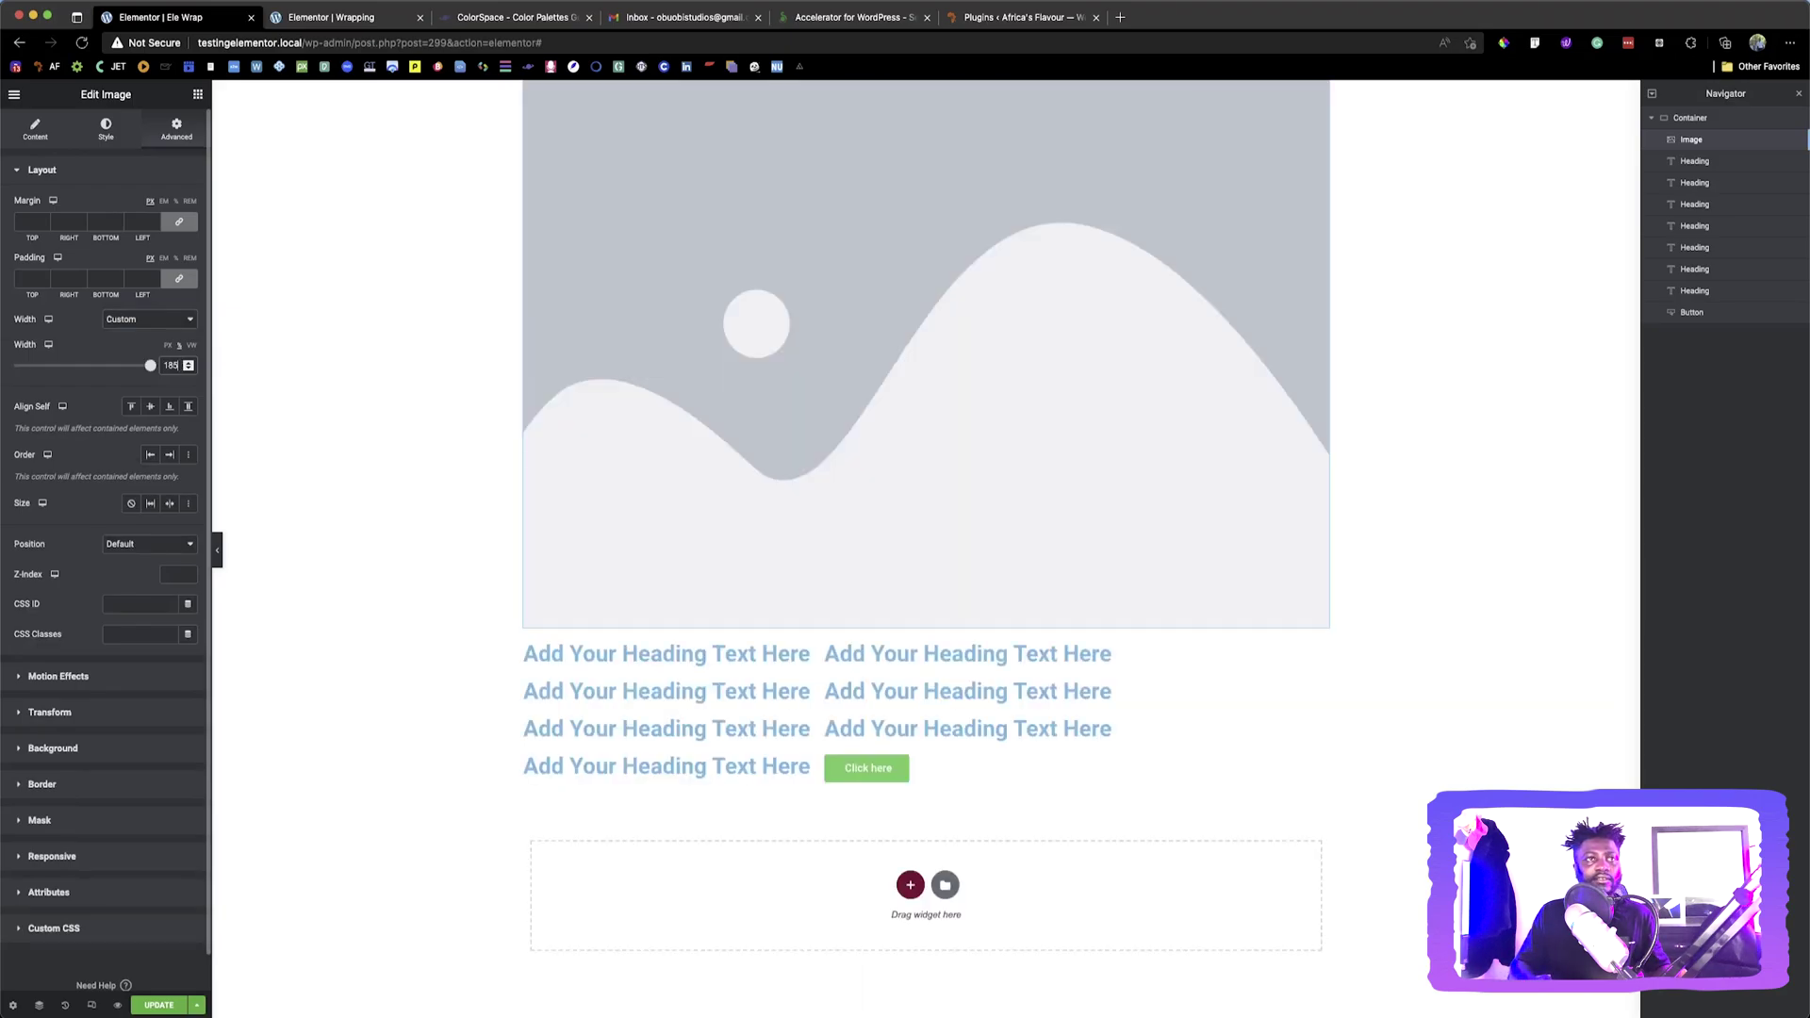
key(BackSpace)
key(BackSpace)
text(5)
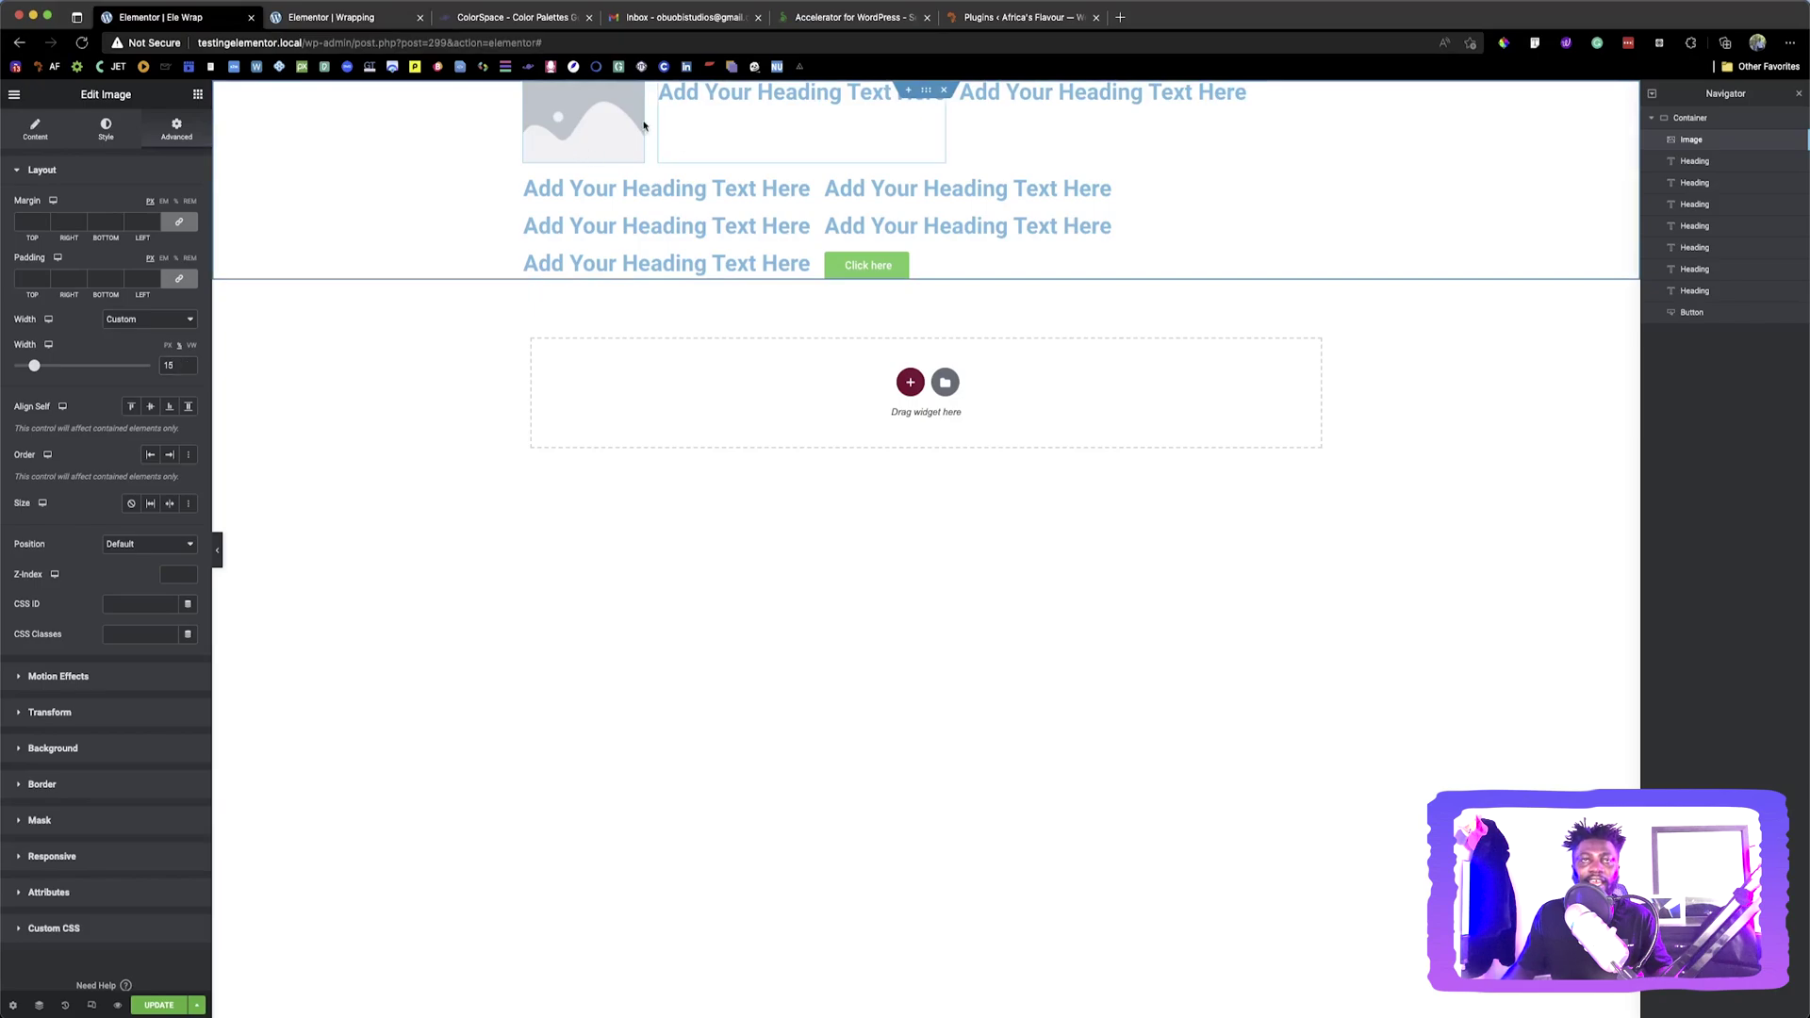
Enable a Circle-shaped mask on the image
click(57, 822)
click(185, 384)
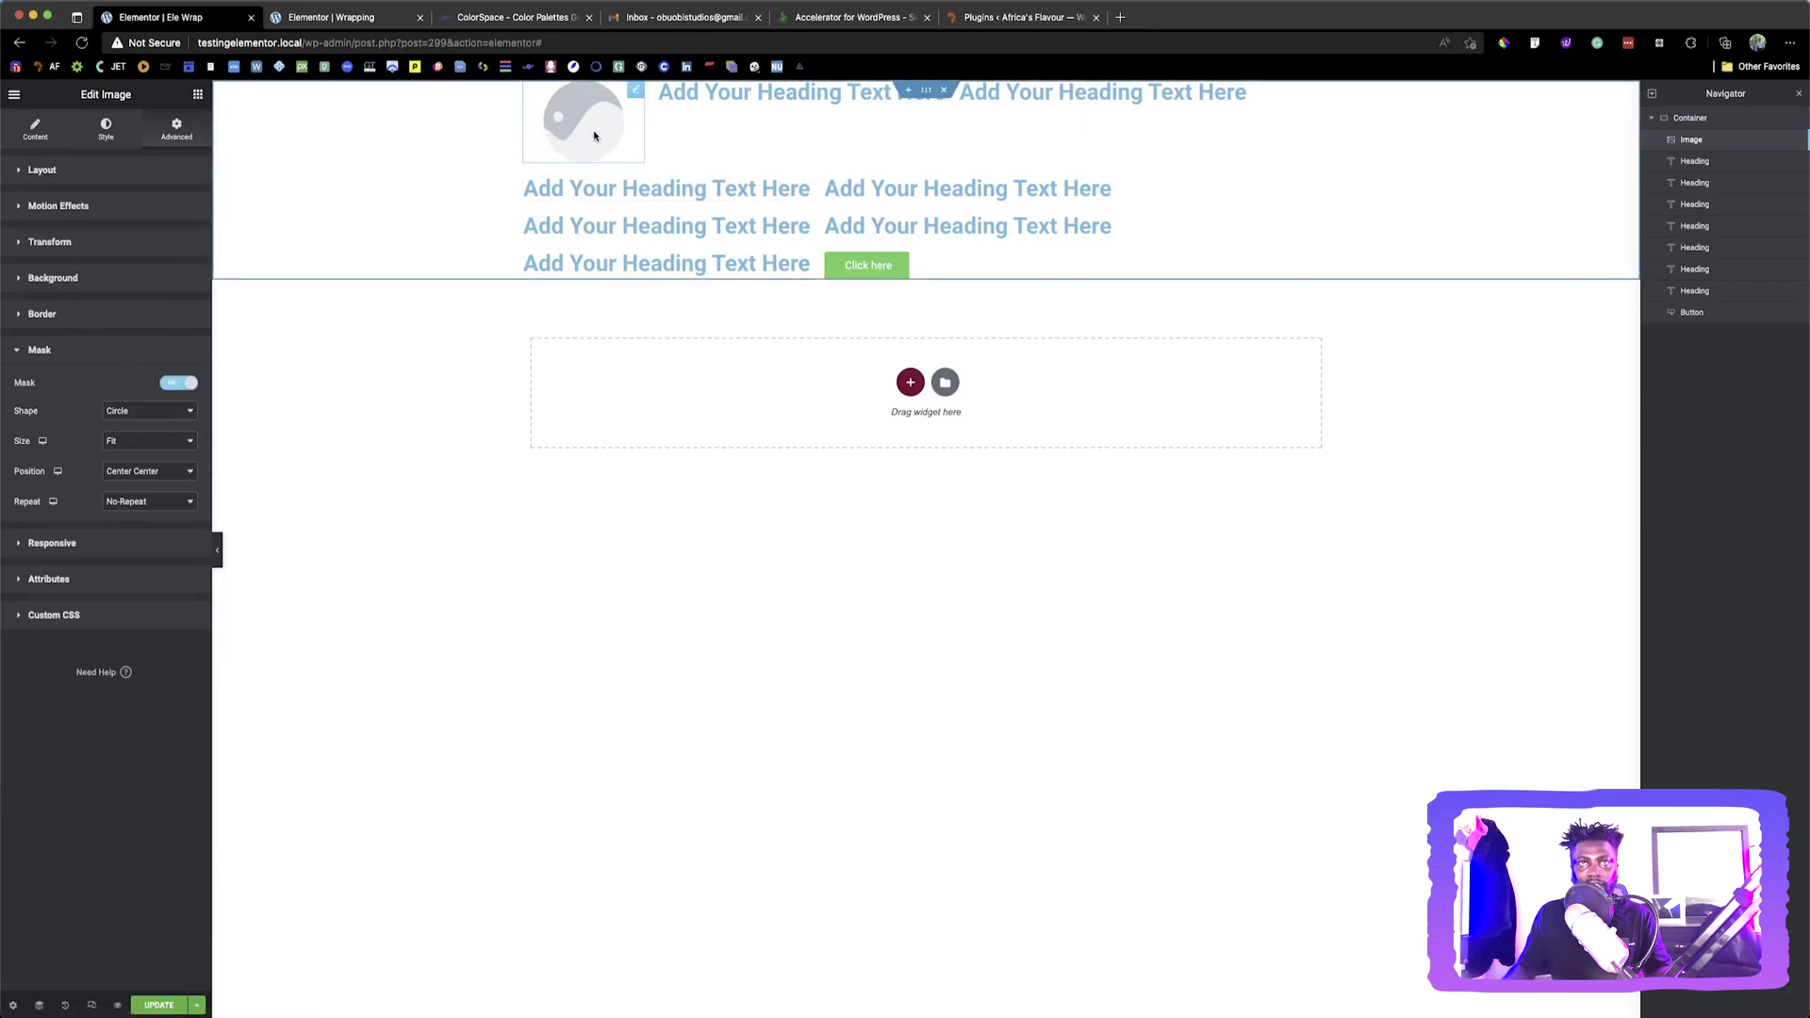
click(671, 132)
Check the Wrapping reference design and set the container's Align Items to Center
click(355, 17)
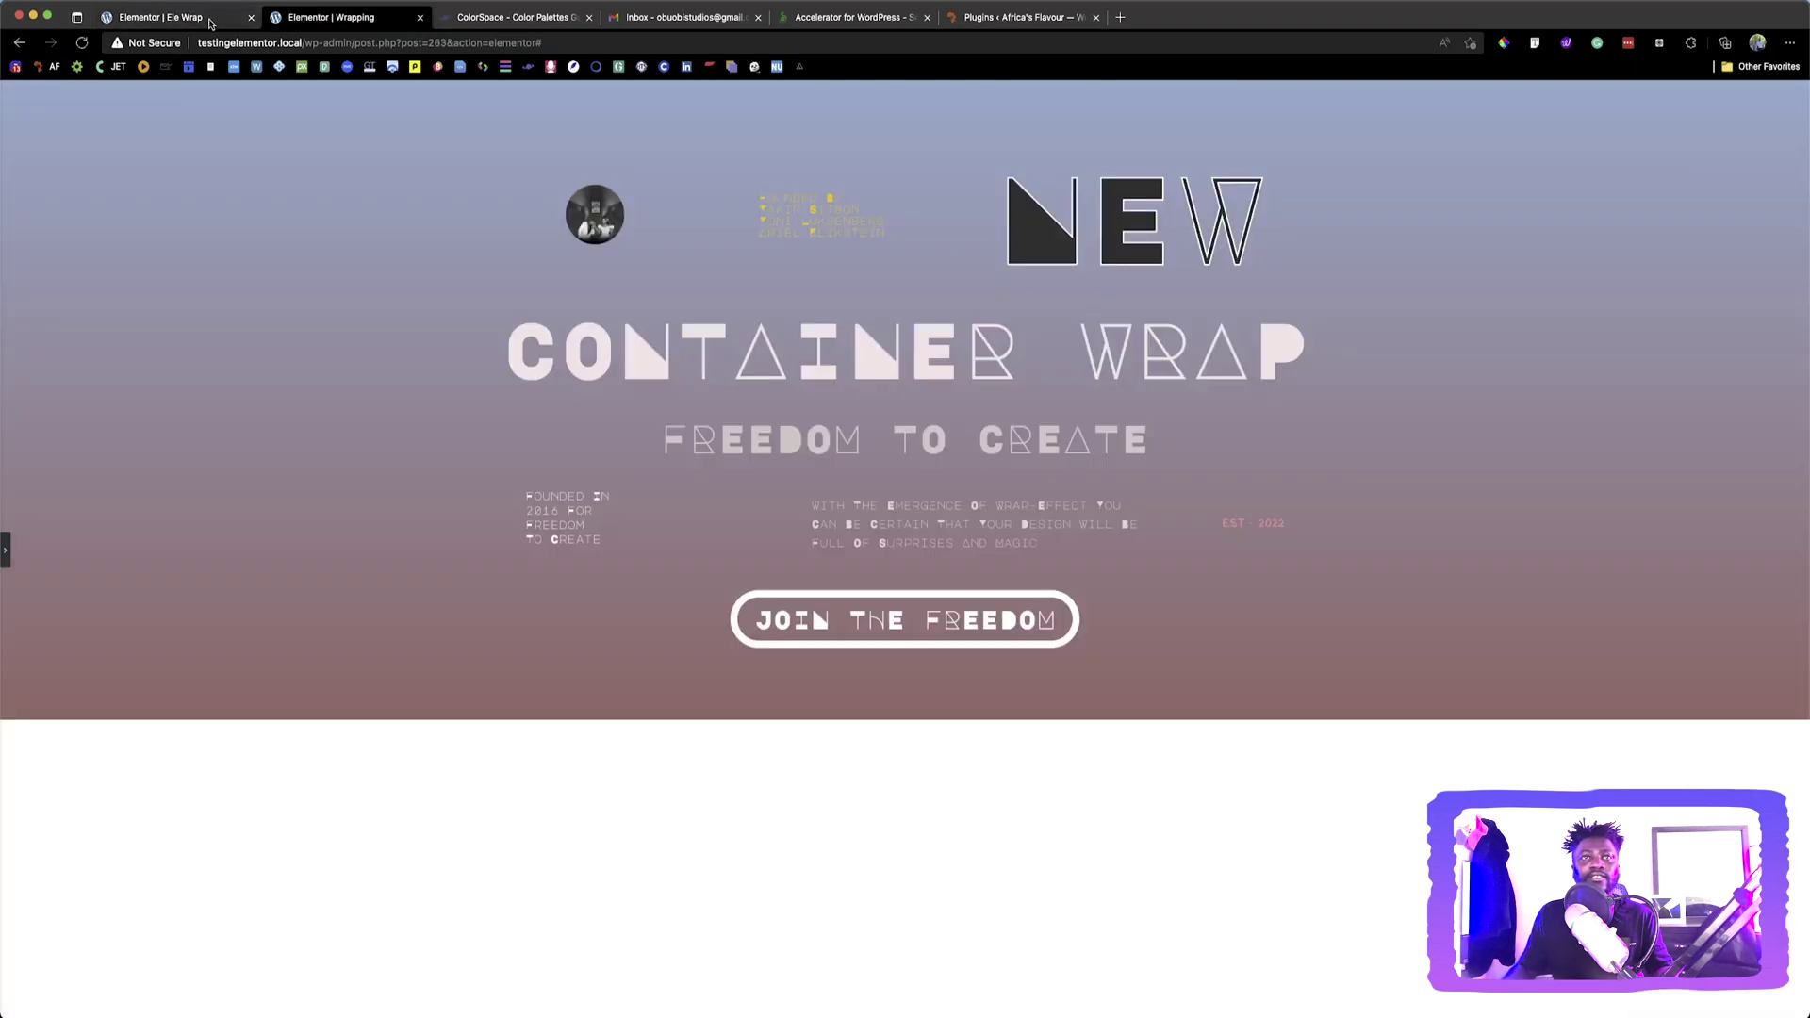
click(212, 21)
click(926, 92)
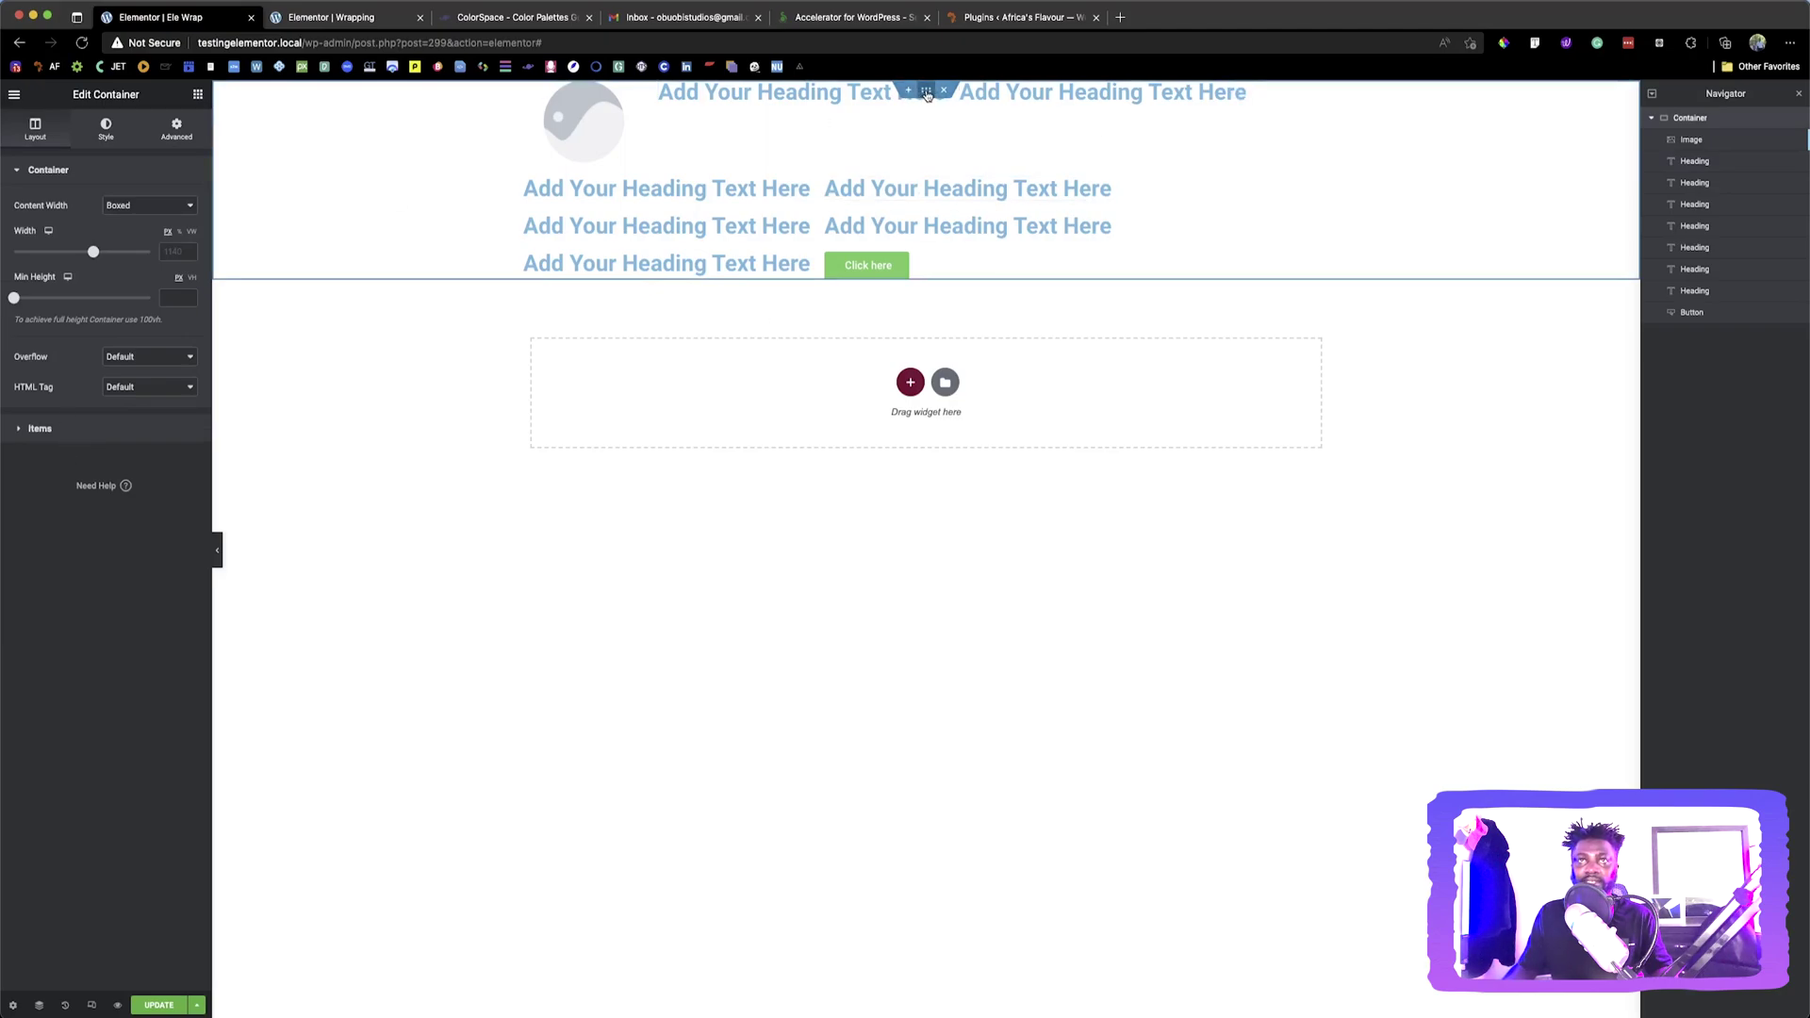
click(106, 437)
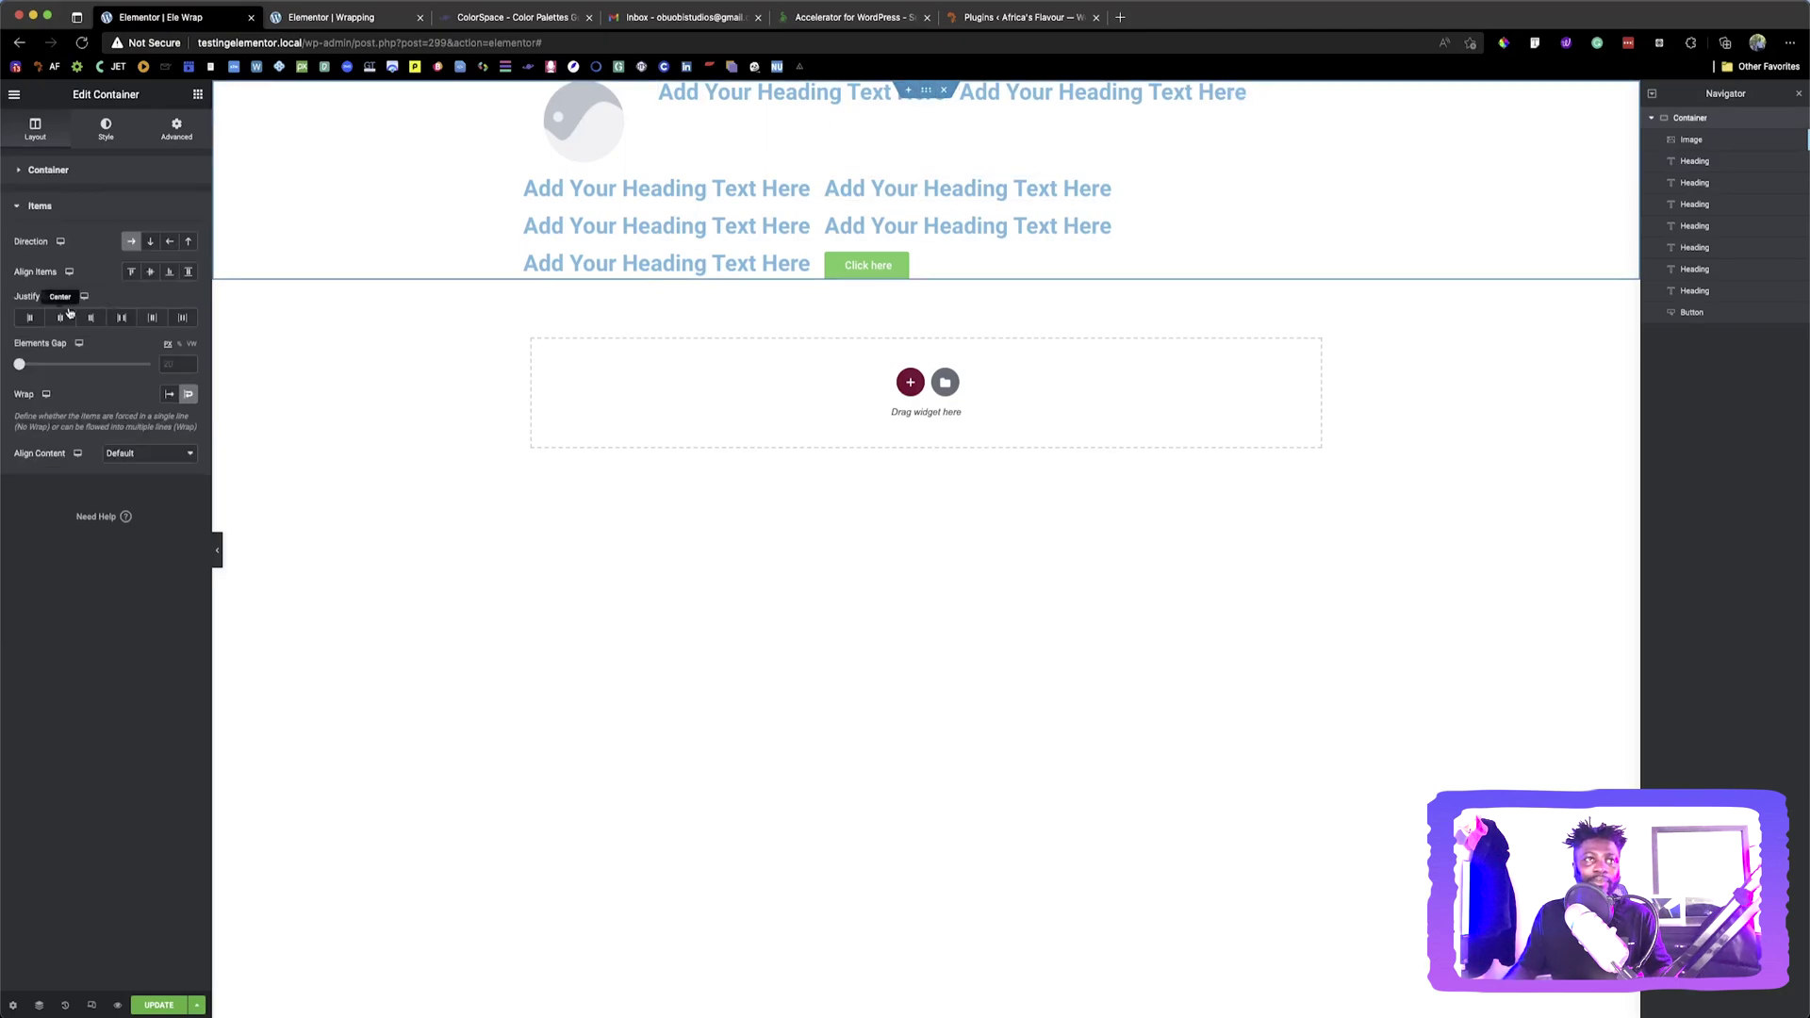
click(152, 272)
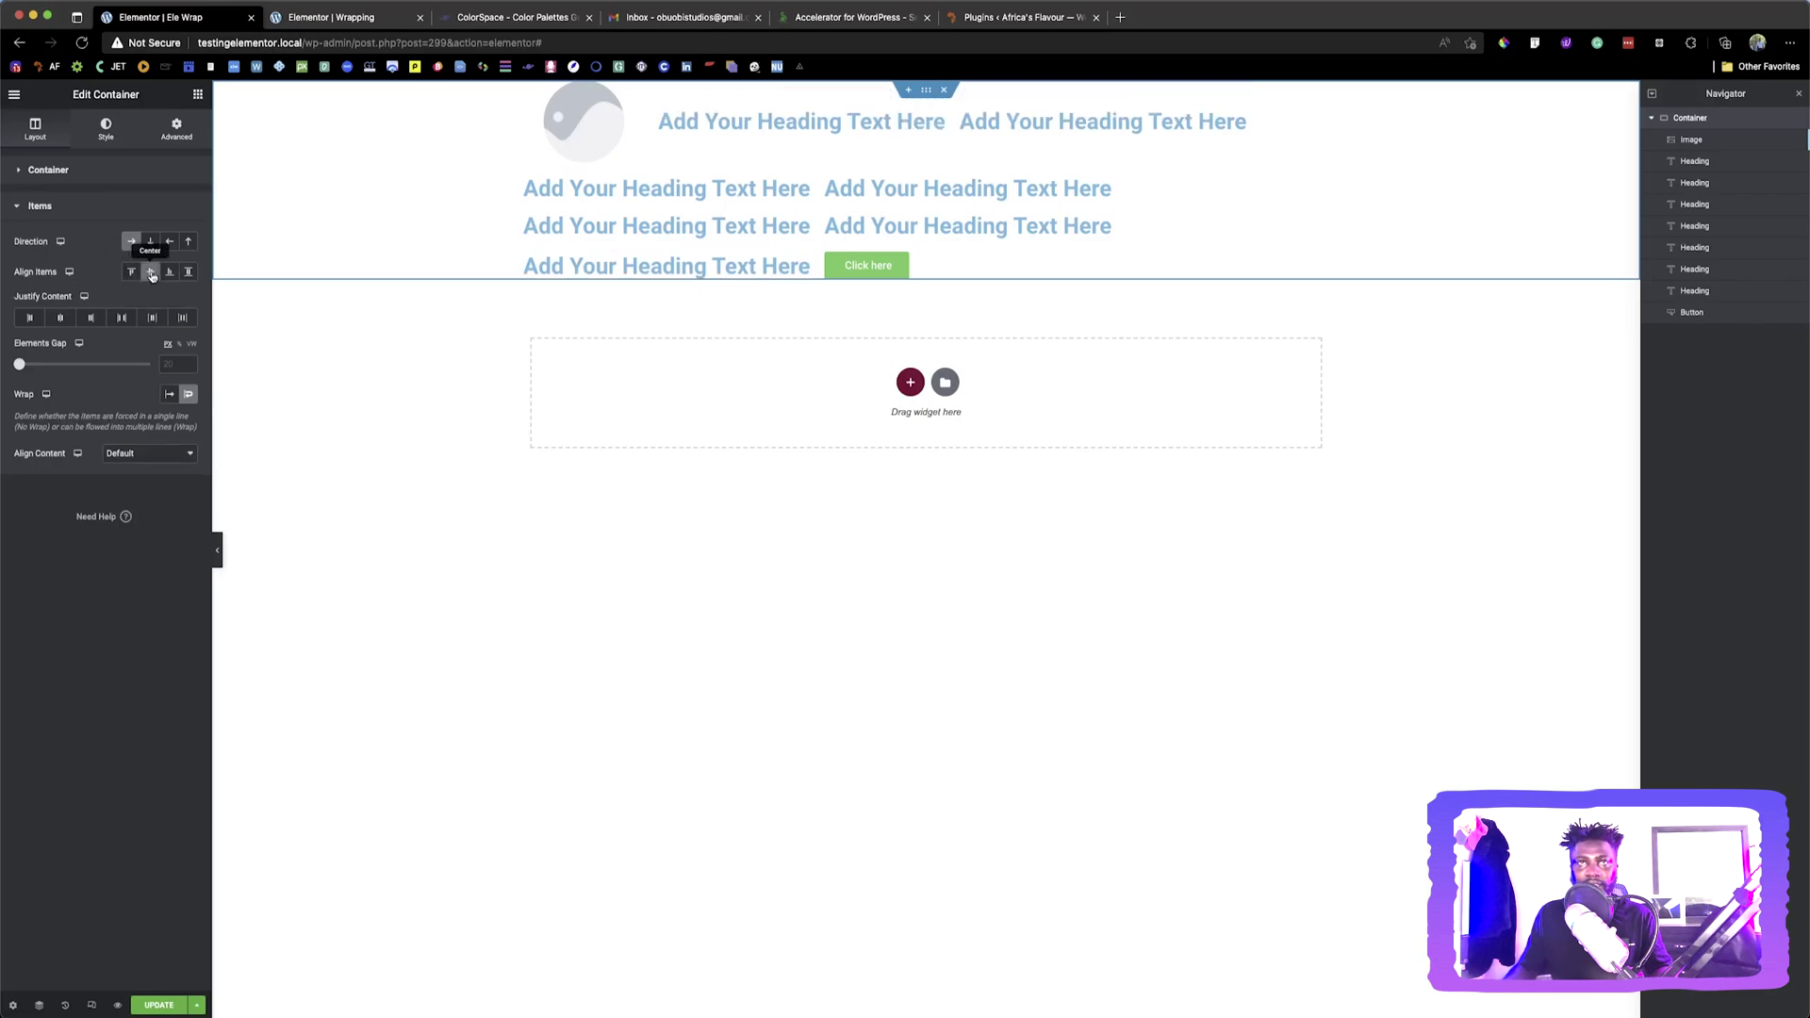
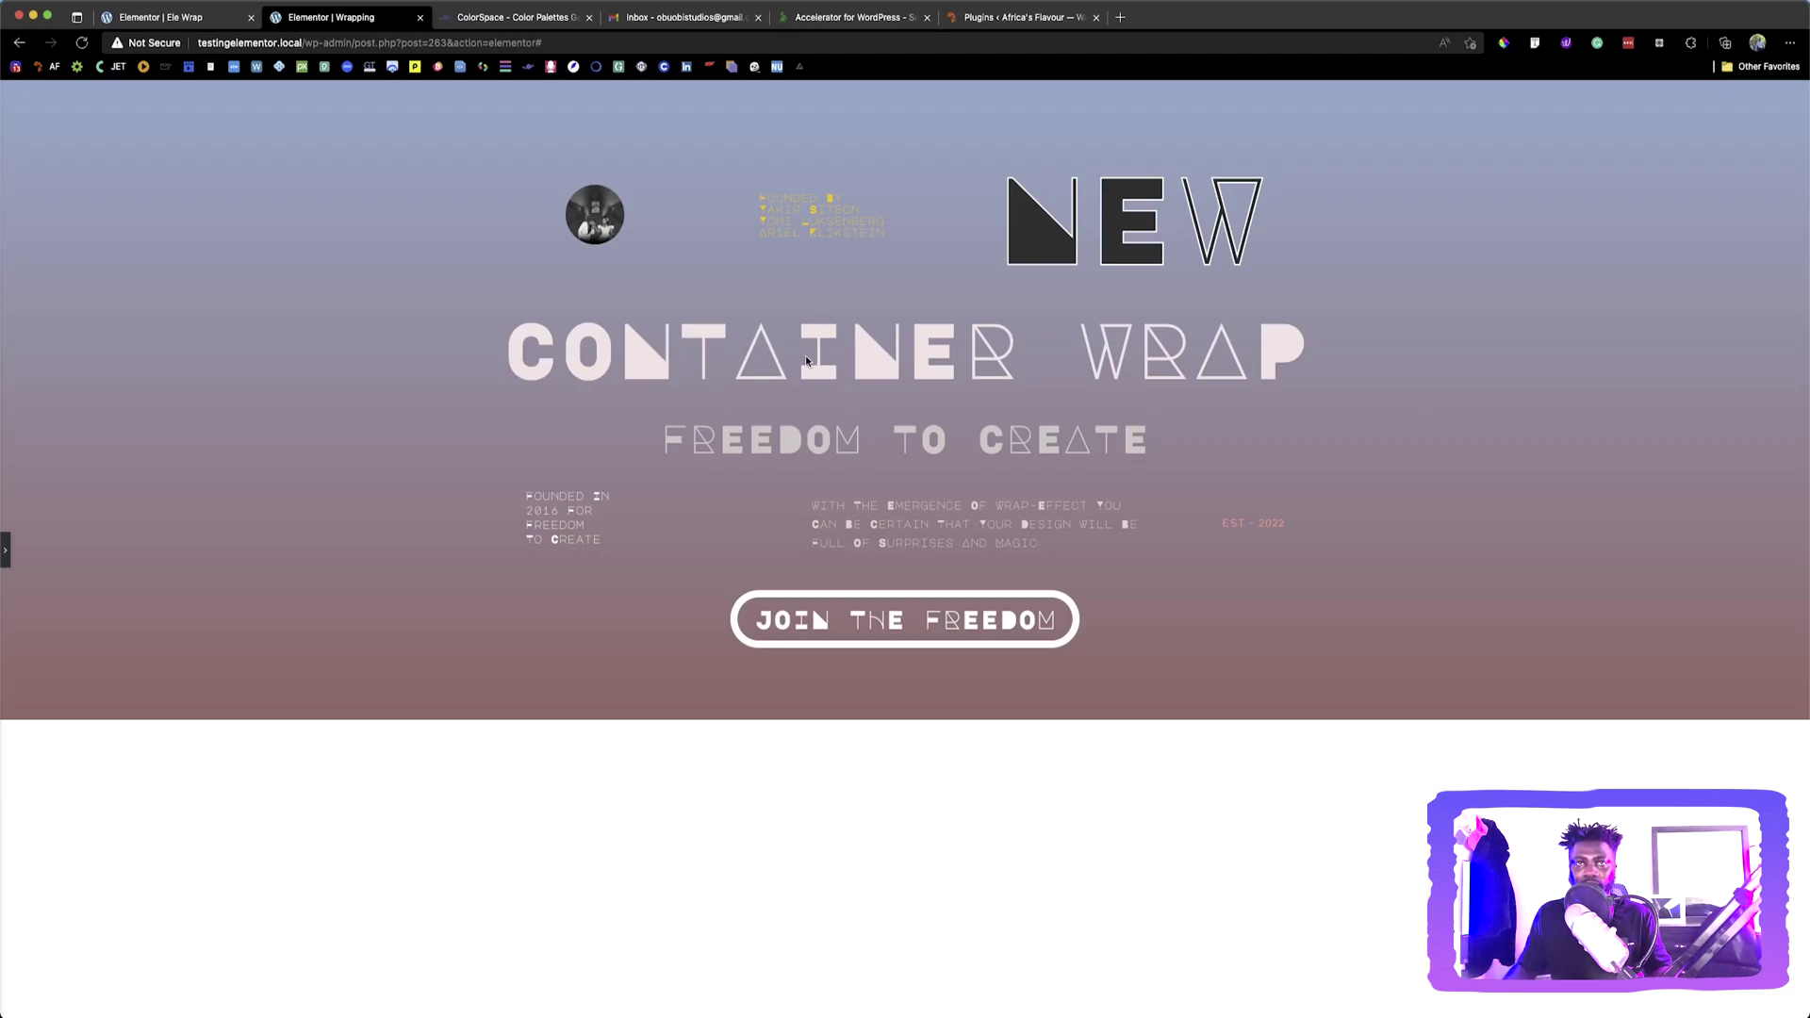
Enlarge the third heading, the first one below the image, to a font size of 82 px
click(208, 18)
click(708, 195)
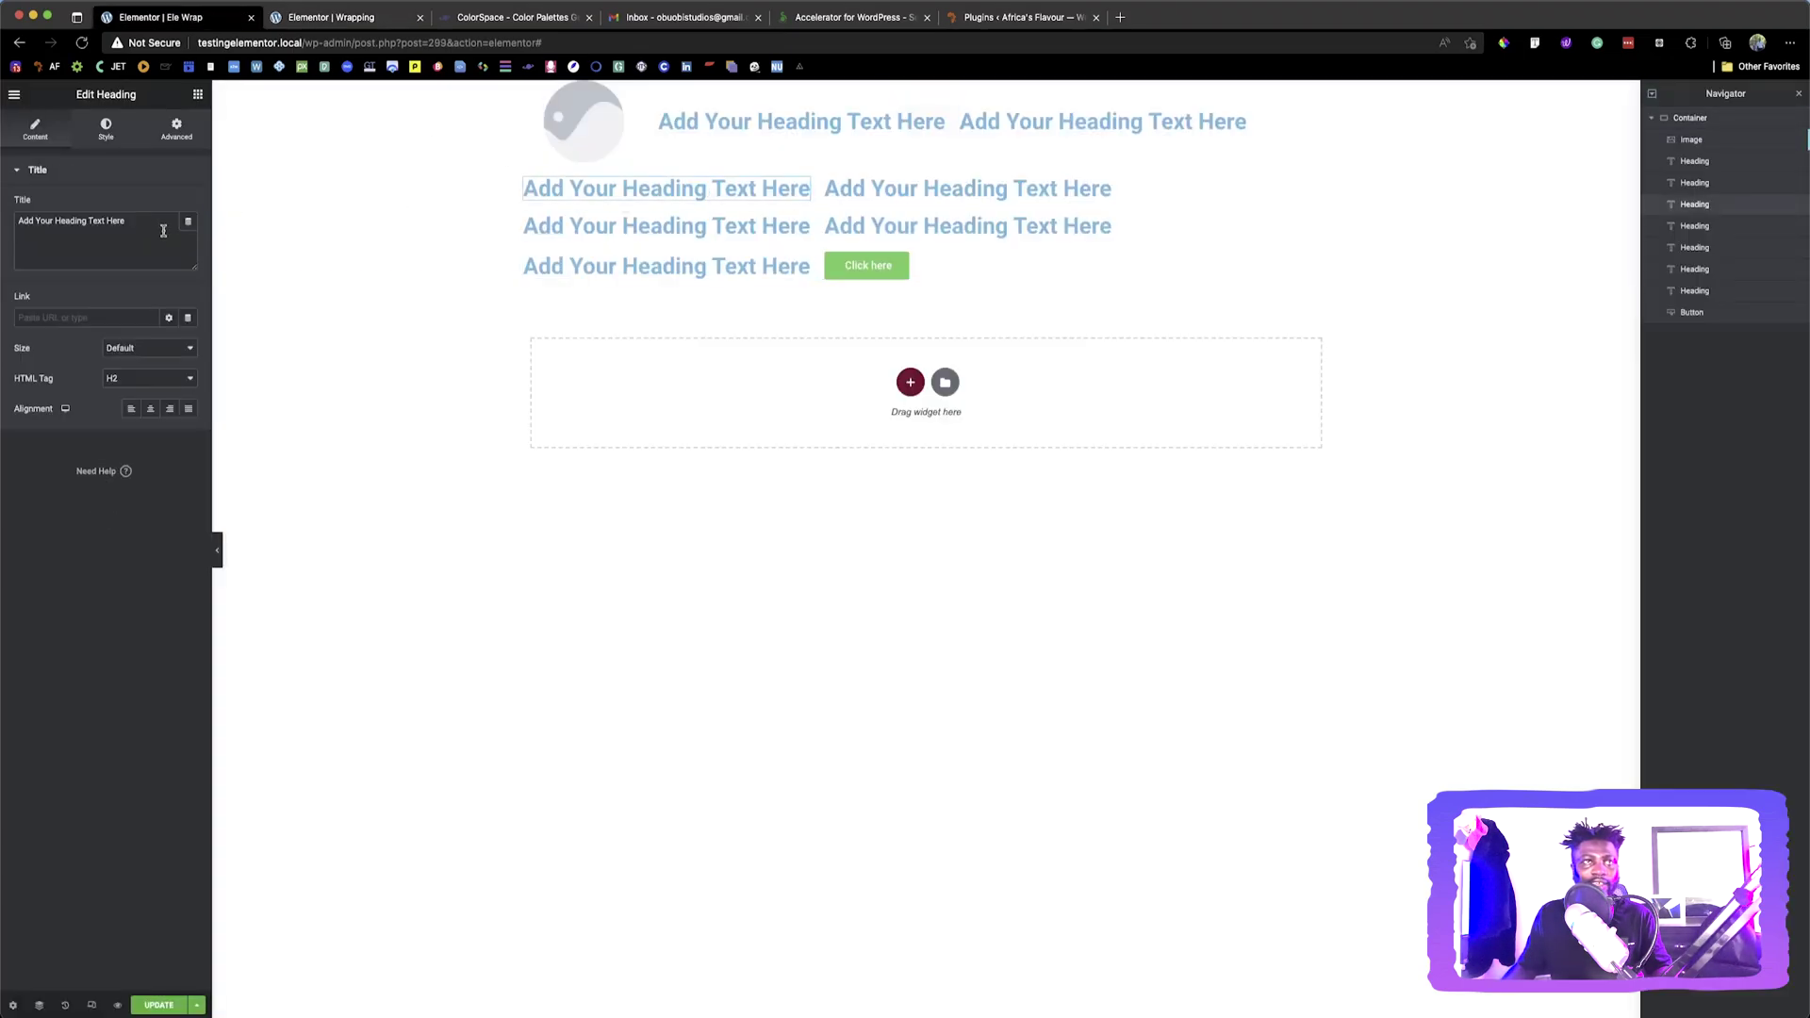
click(105, 129)
click(189, 236)
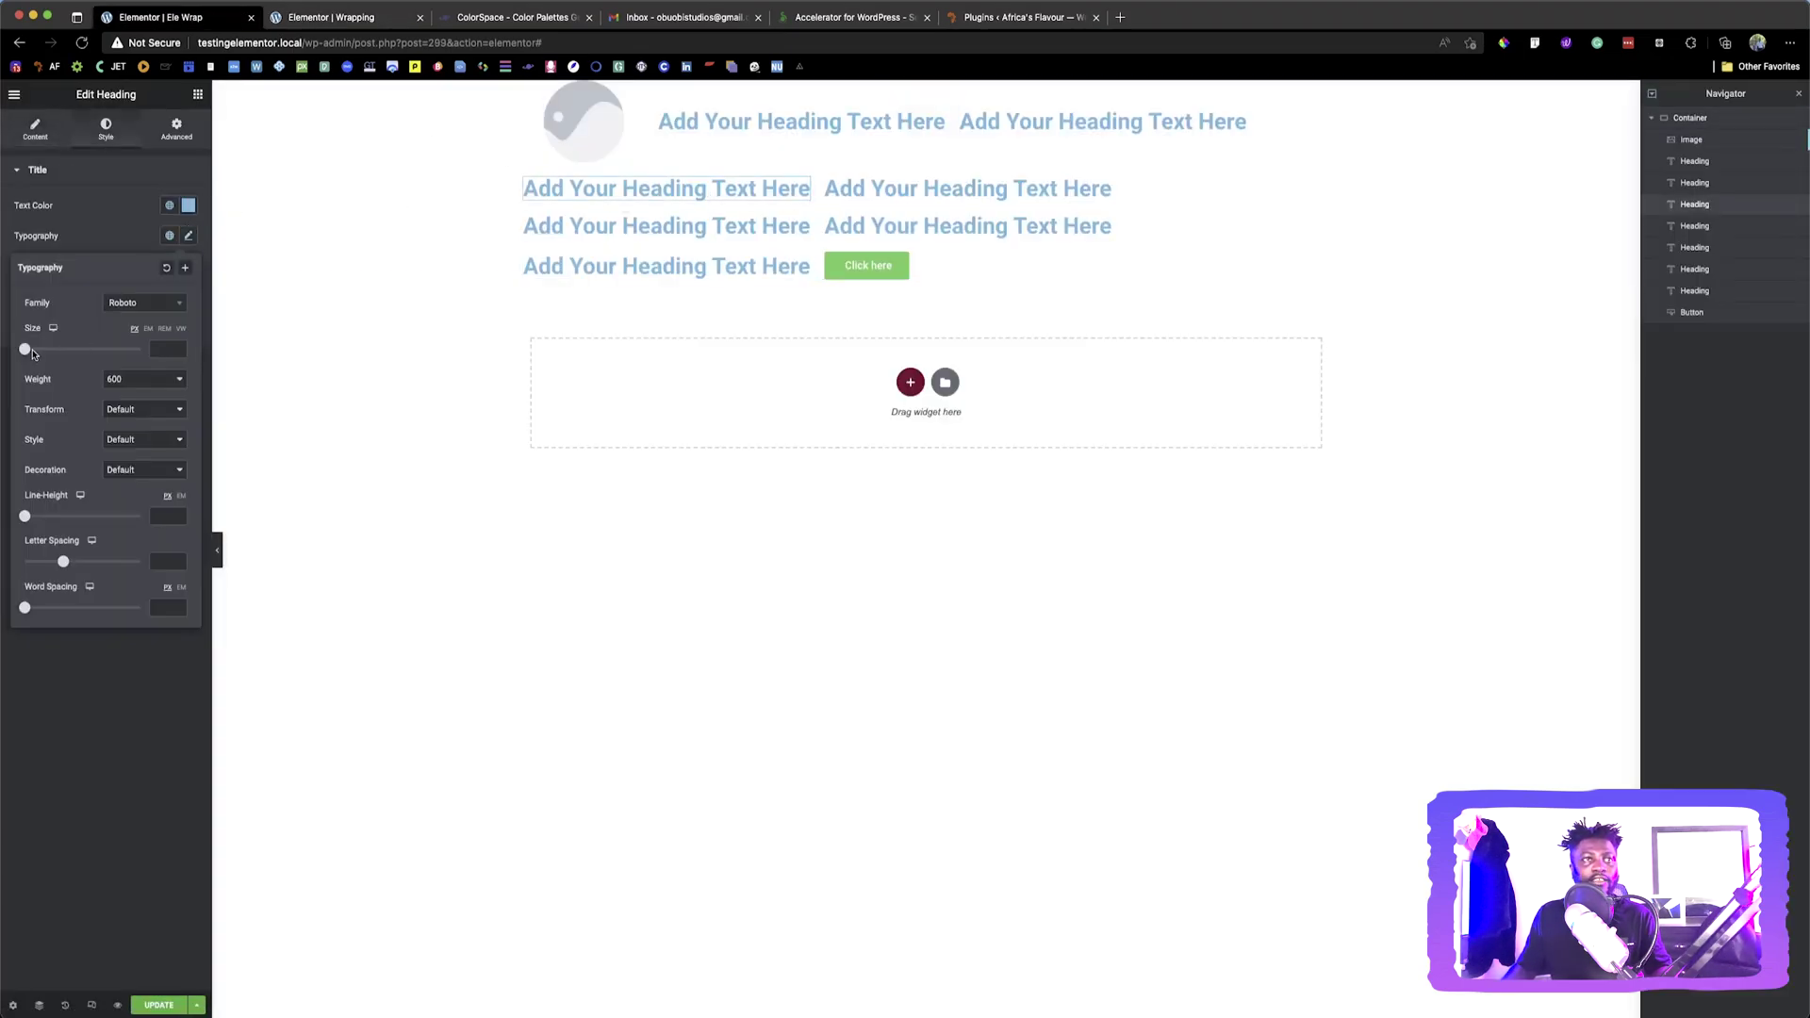
drag(23, 349, 73, 349)
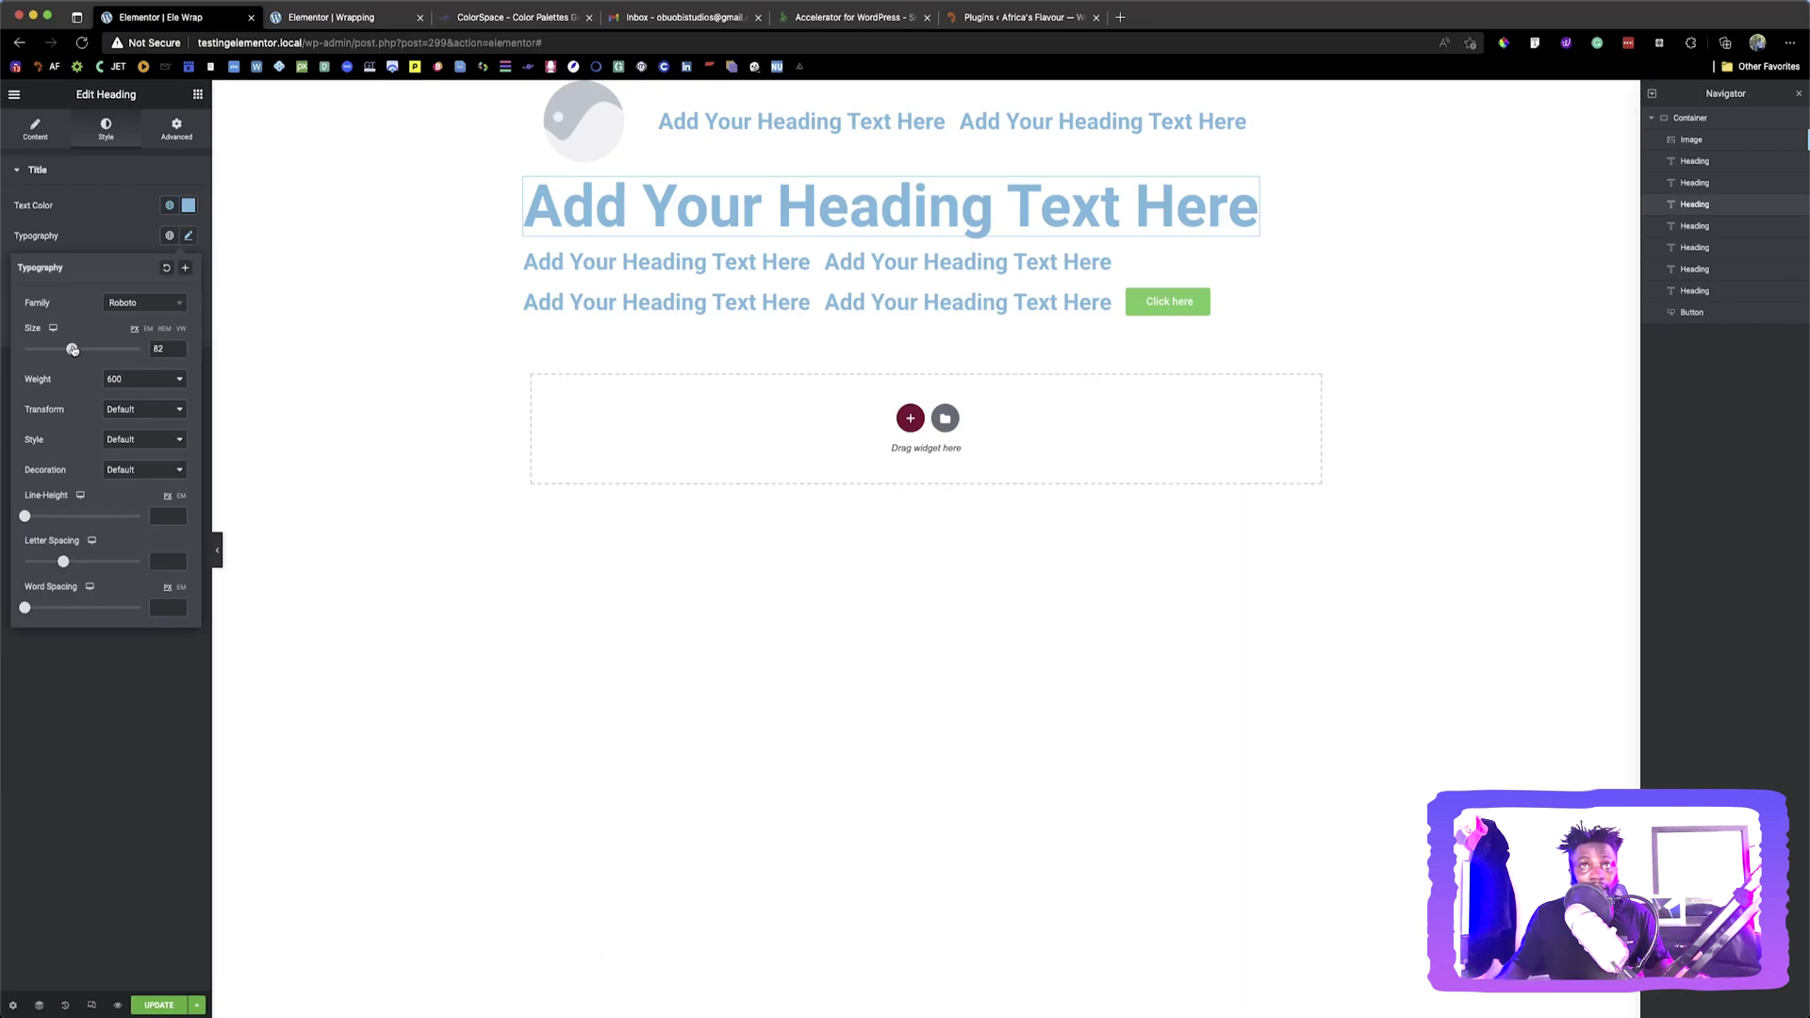
Compare the container's No Wrap and Wrap settings, leaving Wrap selected
click(926, 89)
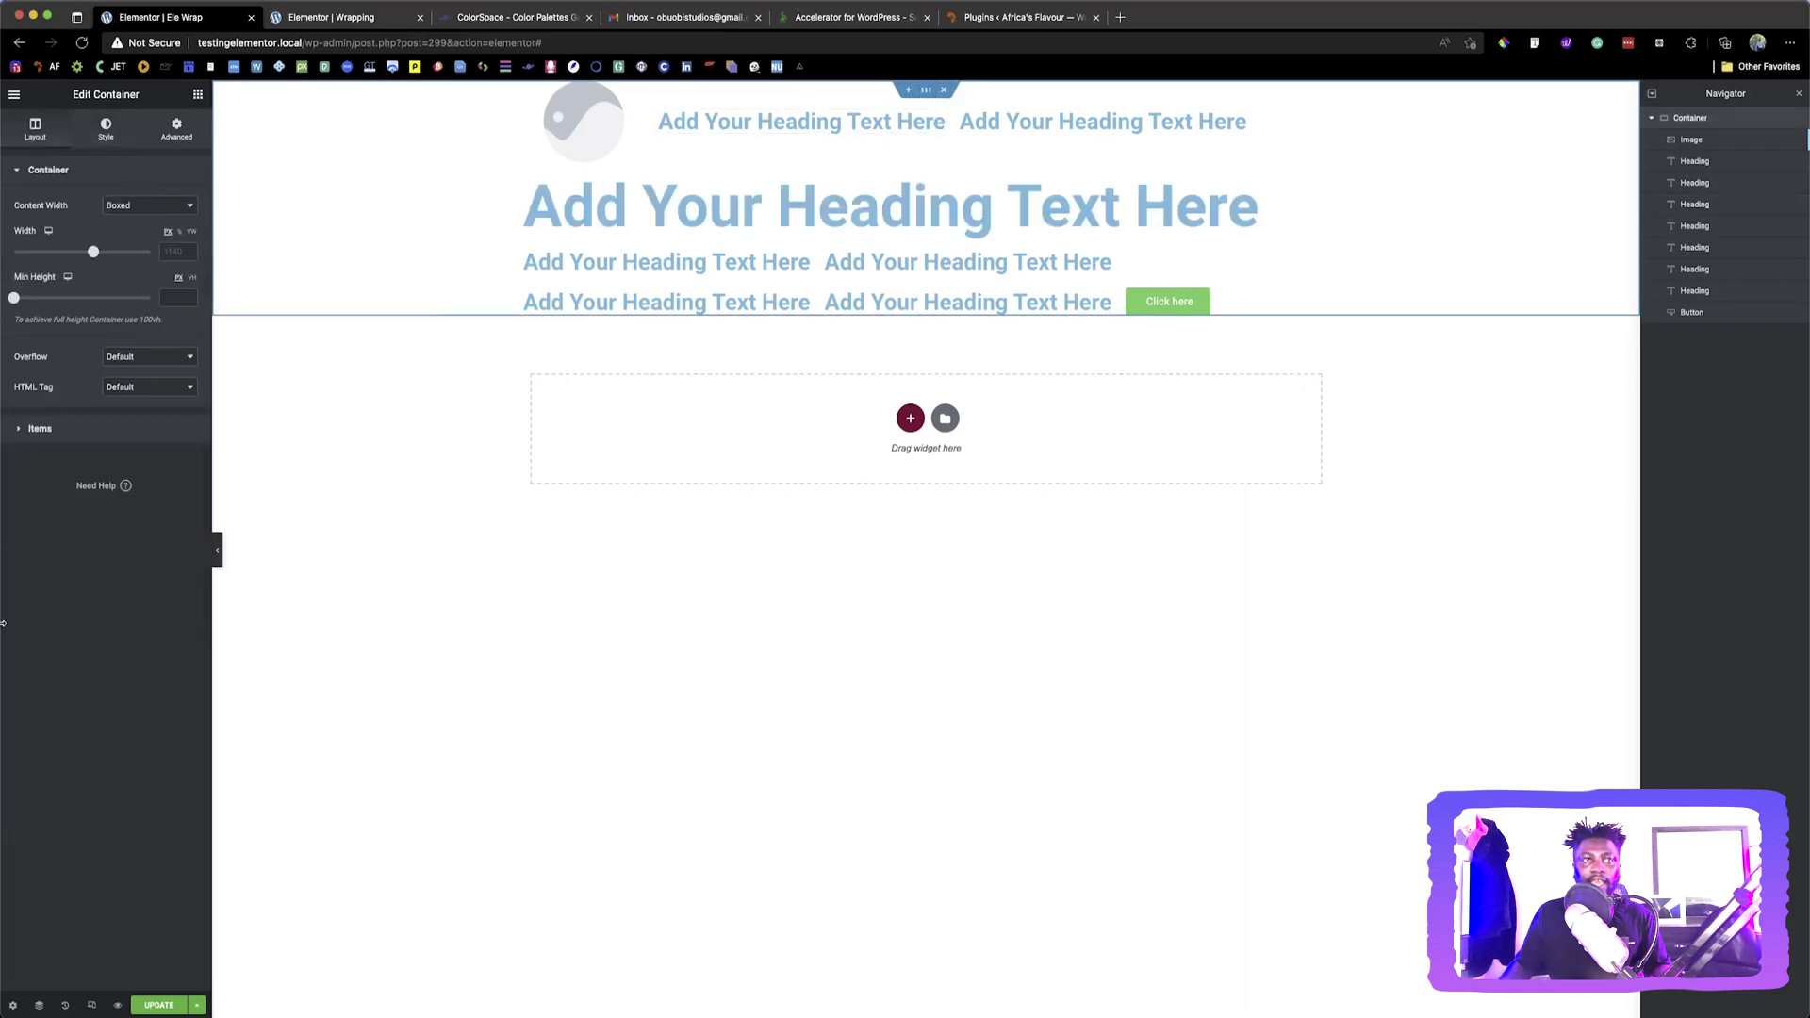
click(136, 429)
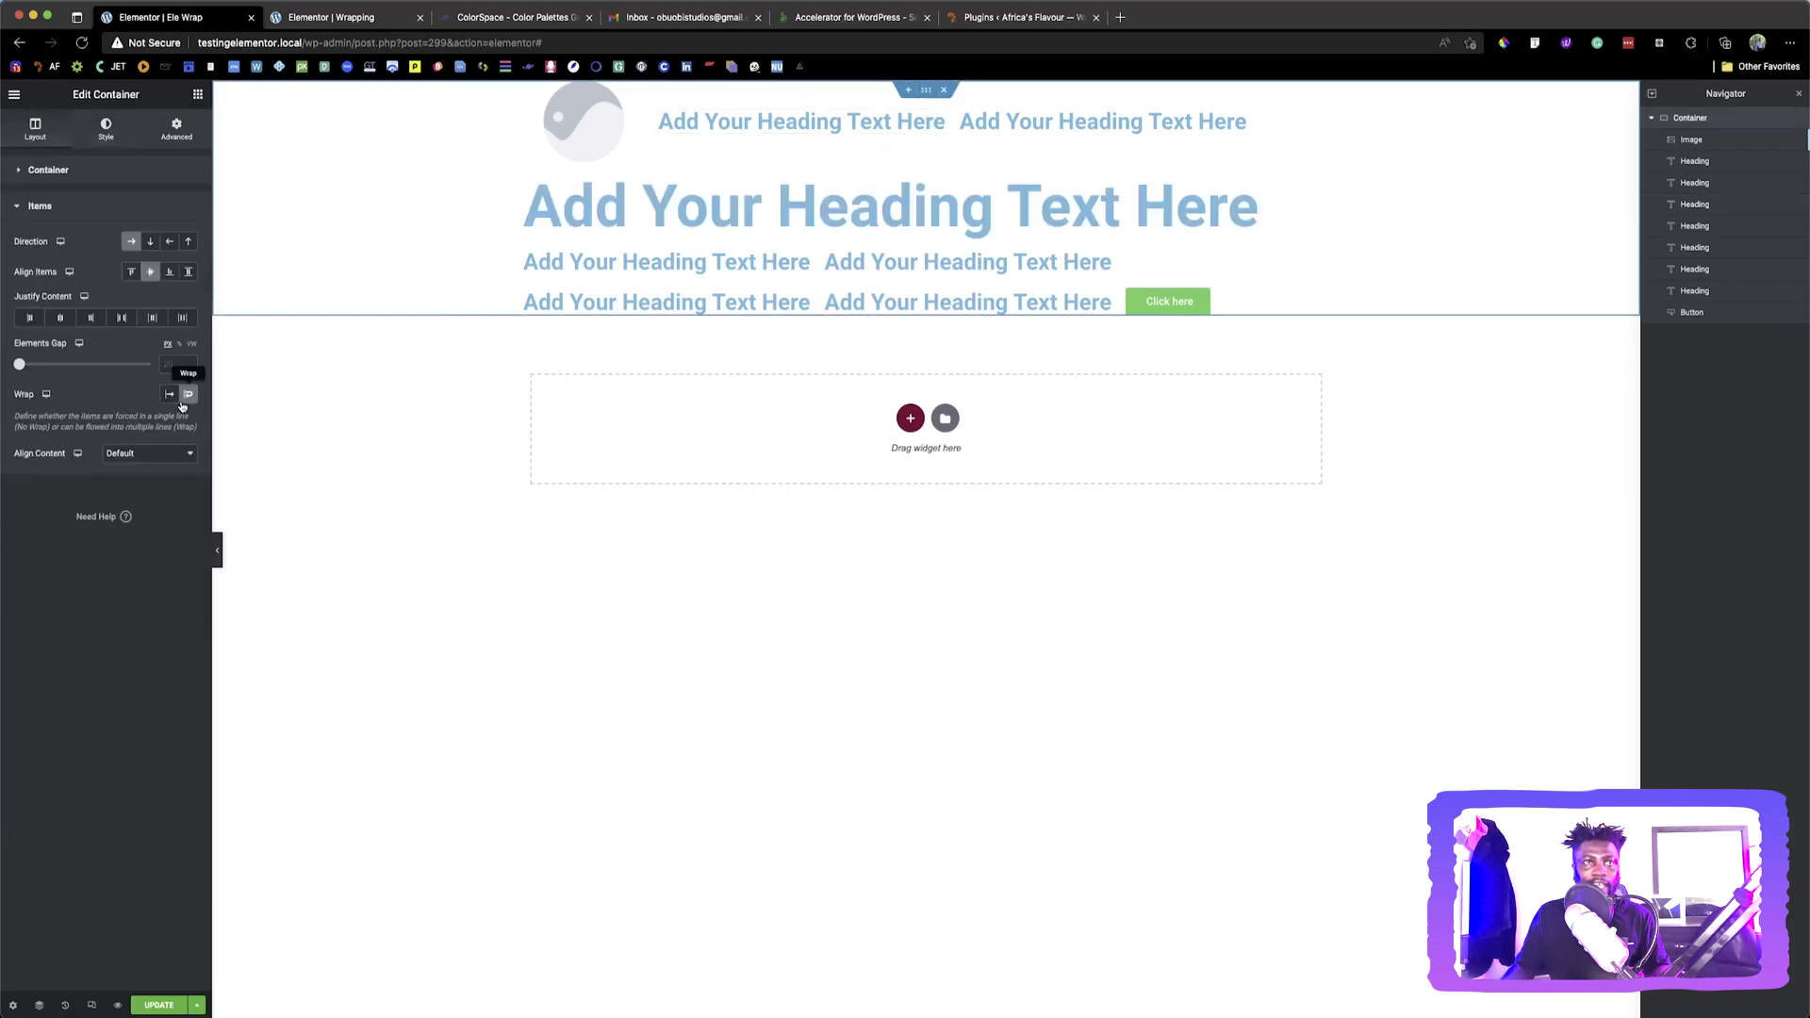
click(170, 396)
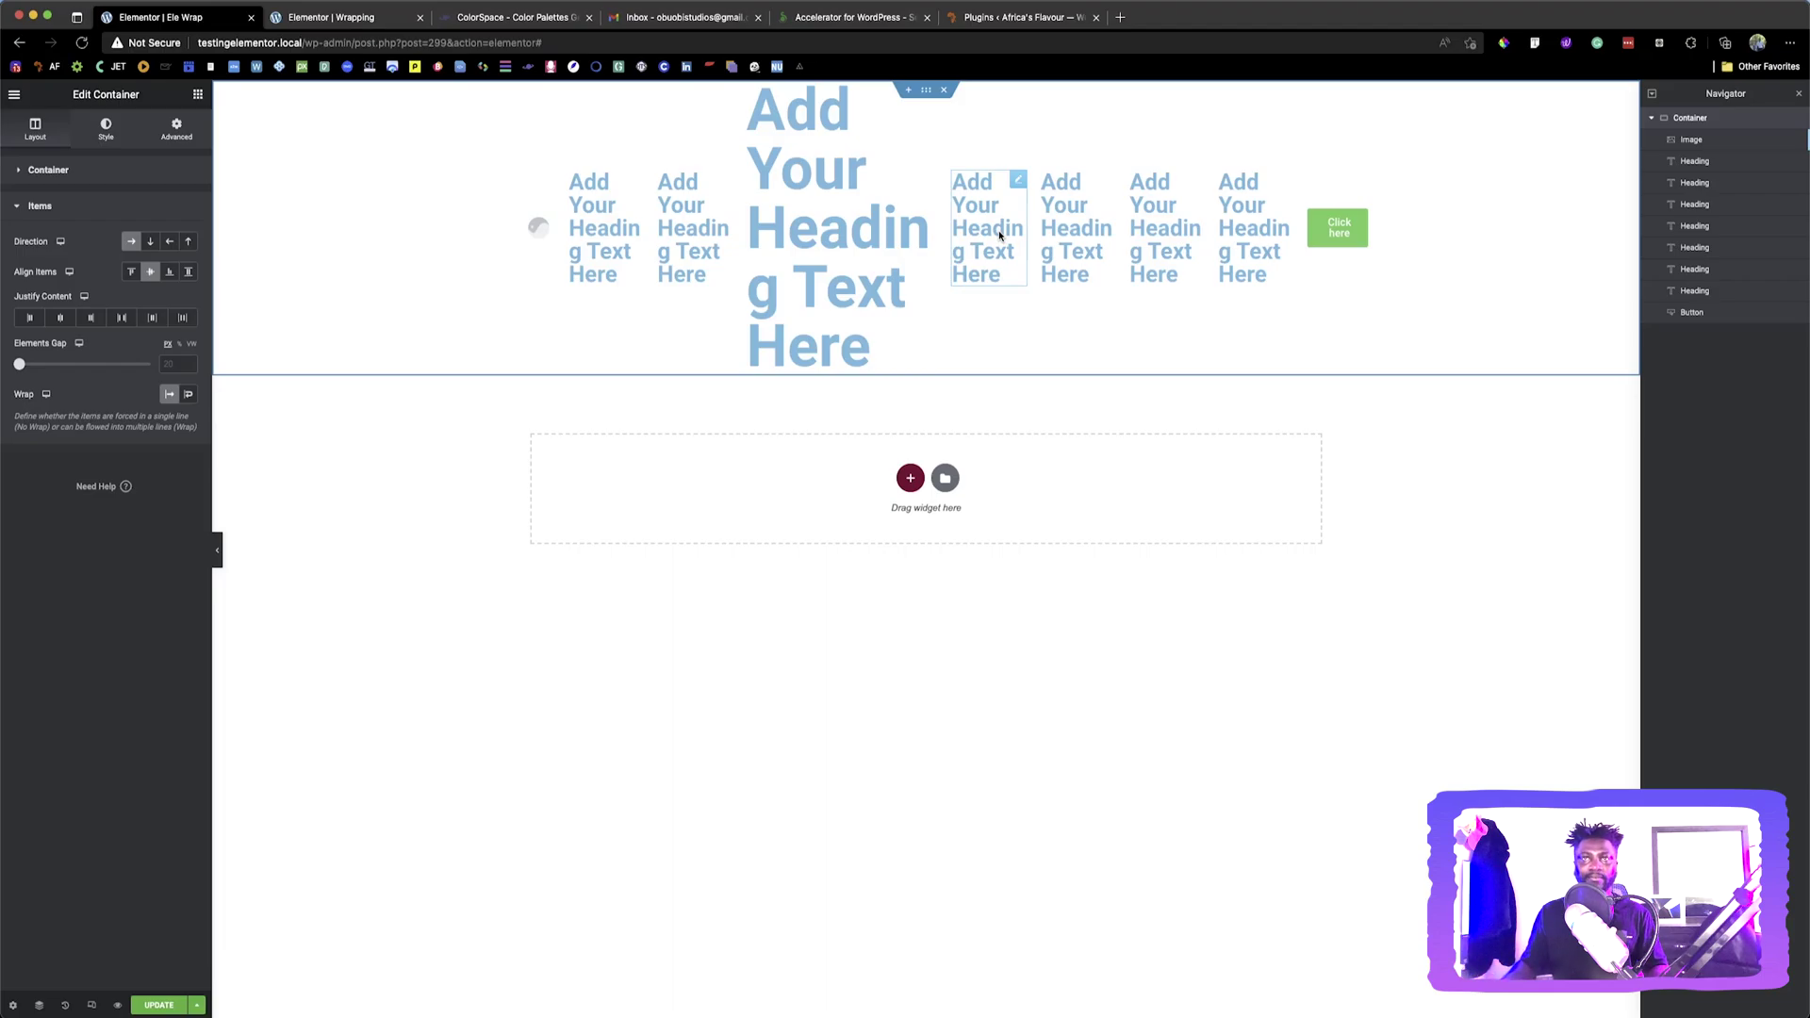
click(188, 394)
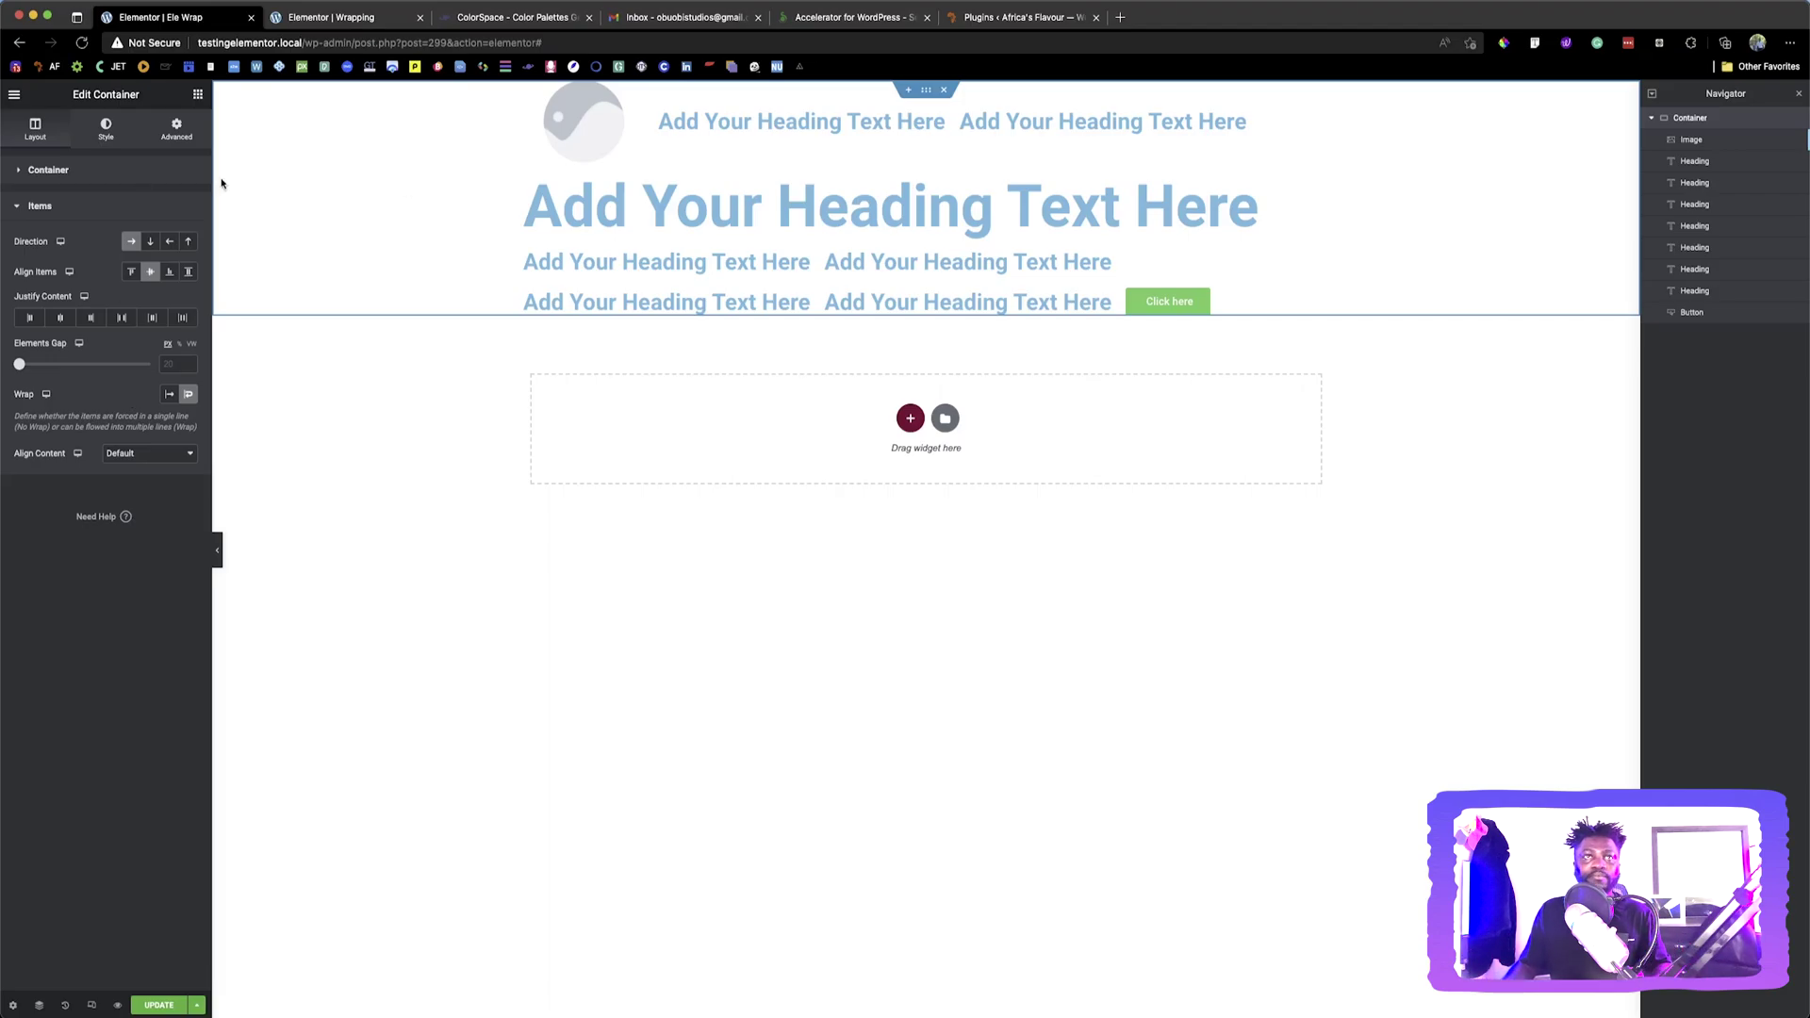
Check the Wrapping reference design and give the fourth heading, directly below the large one, a custom width of 33%
click(328, 11)
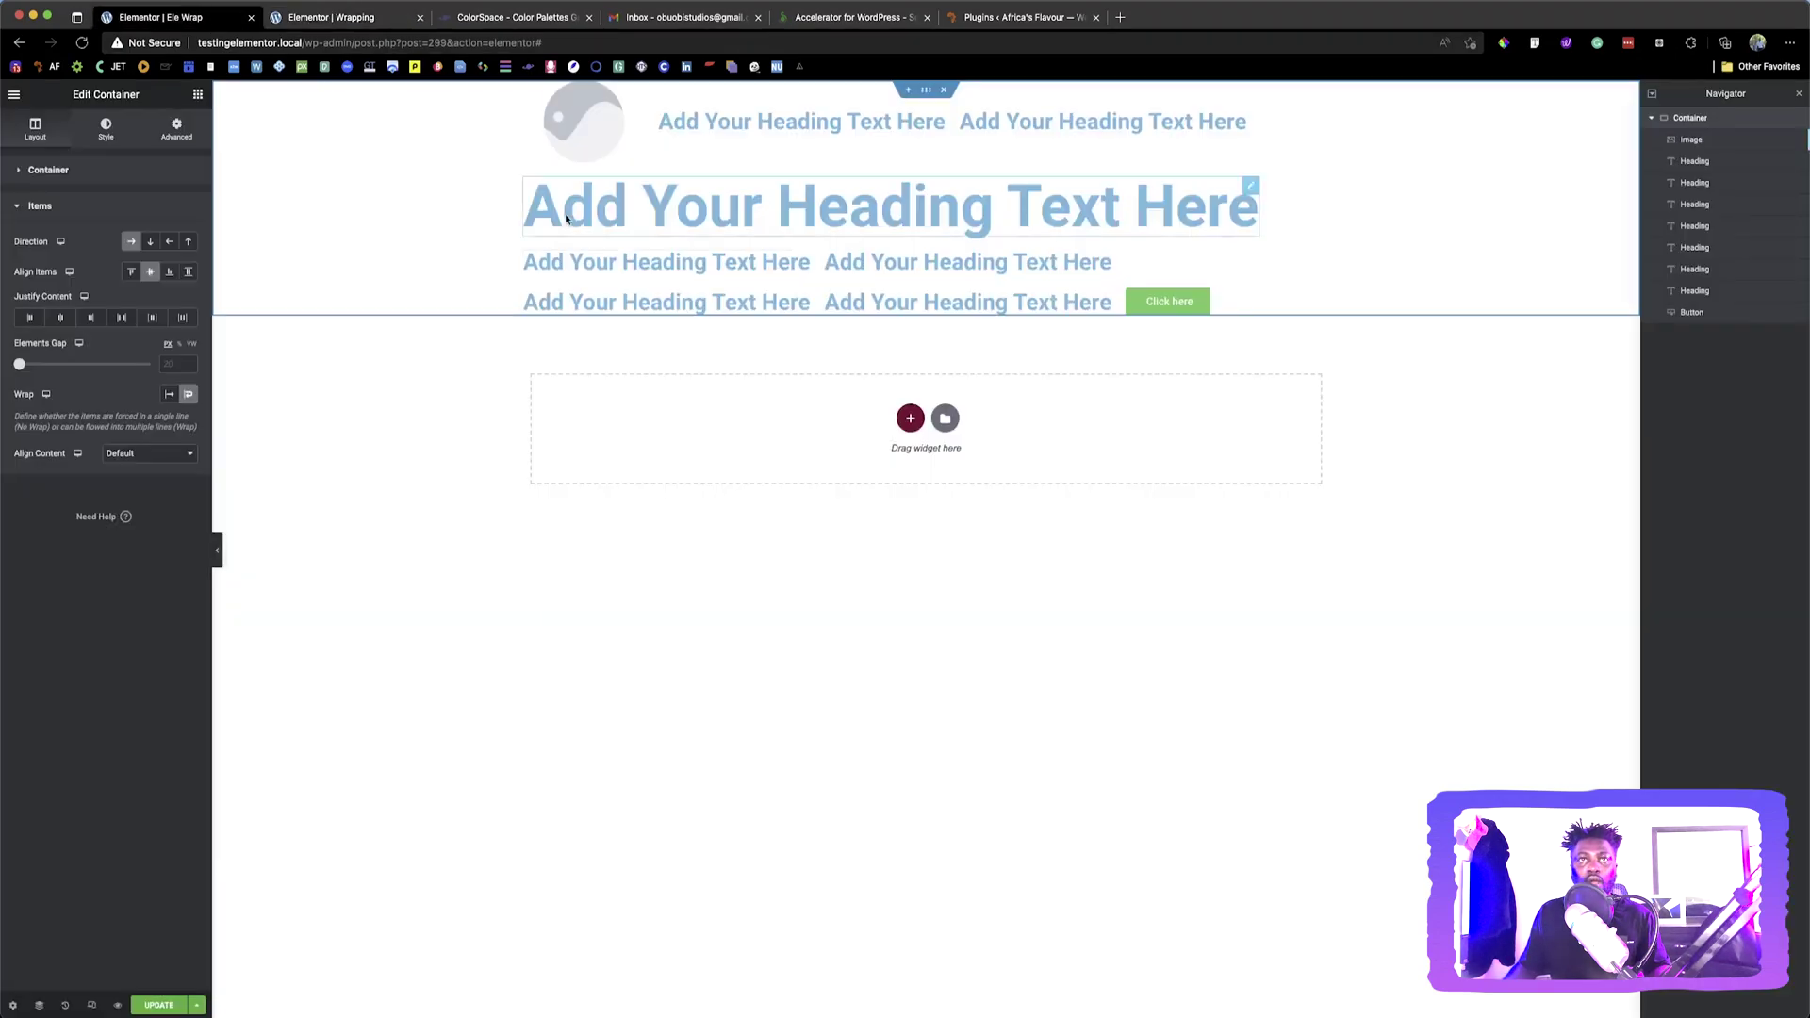
click(212, 23)
click(733, 266)
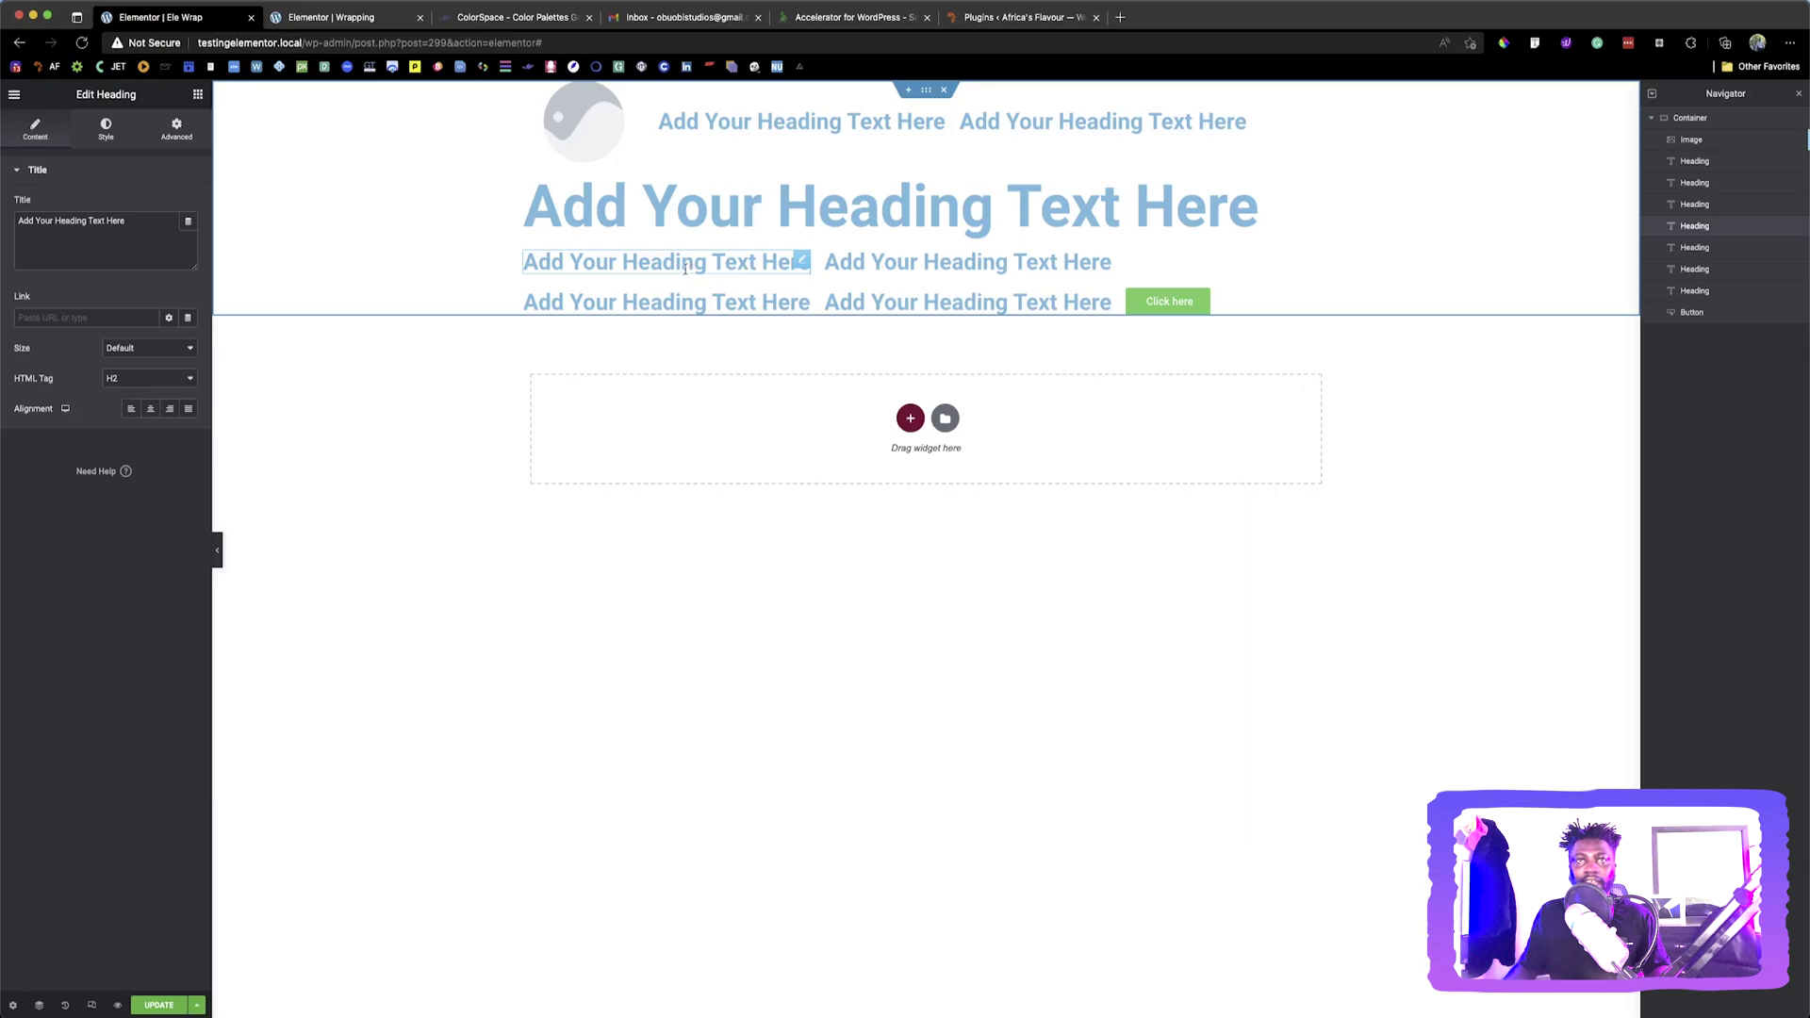
click(175, 130)
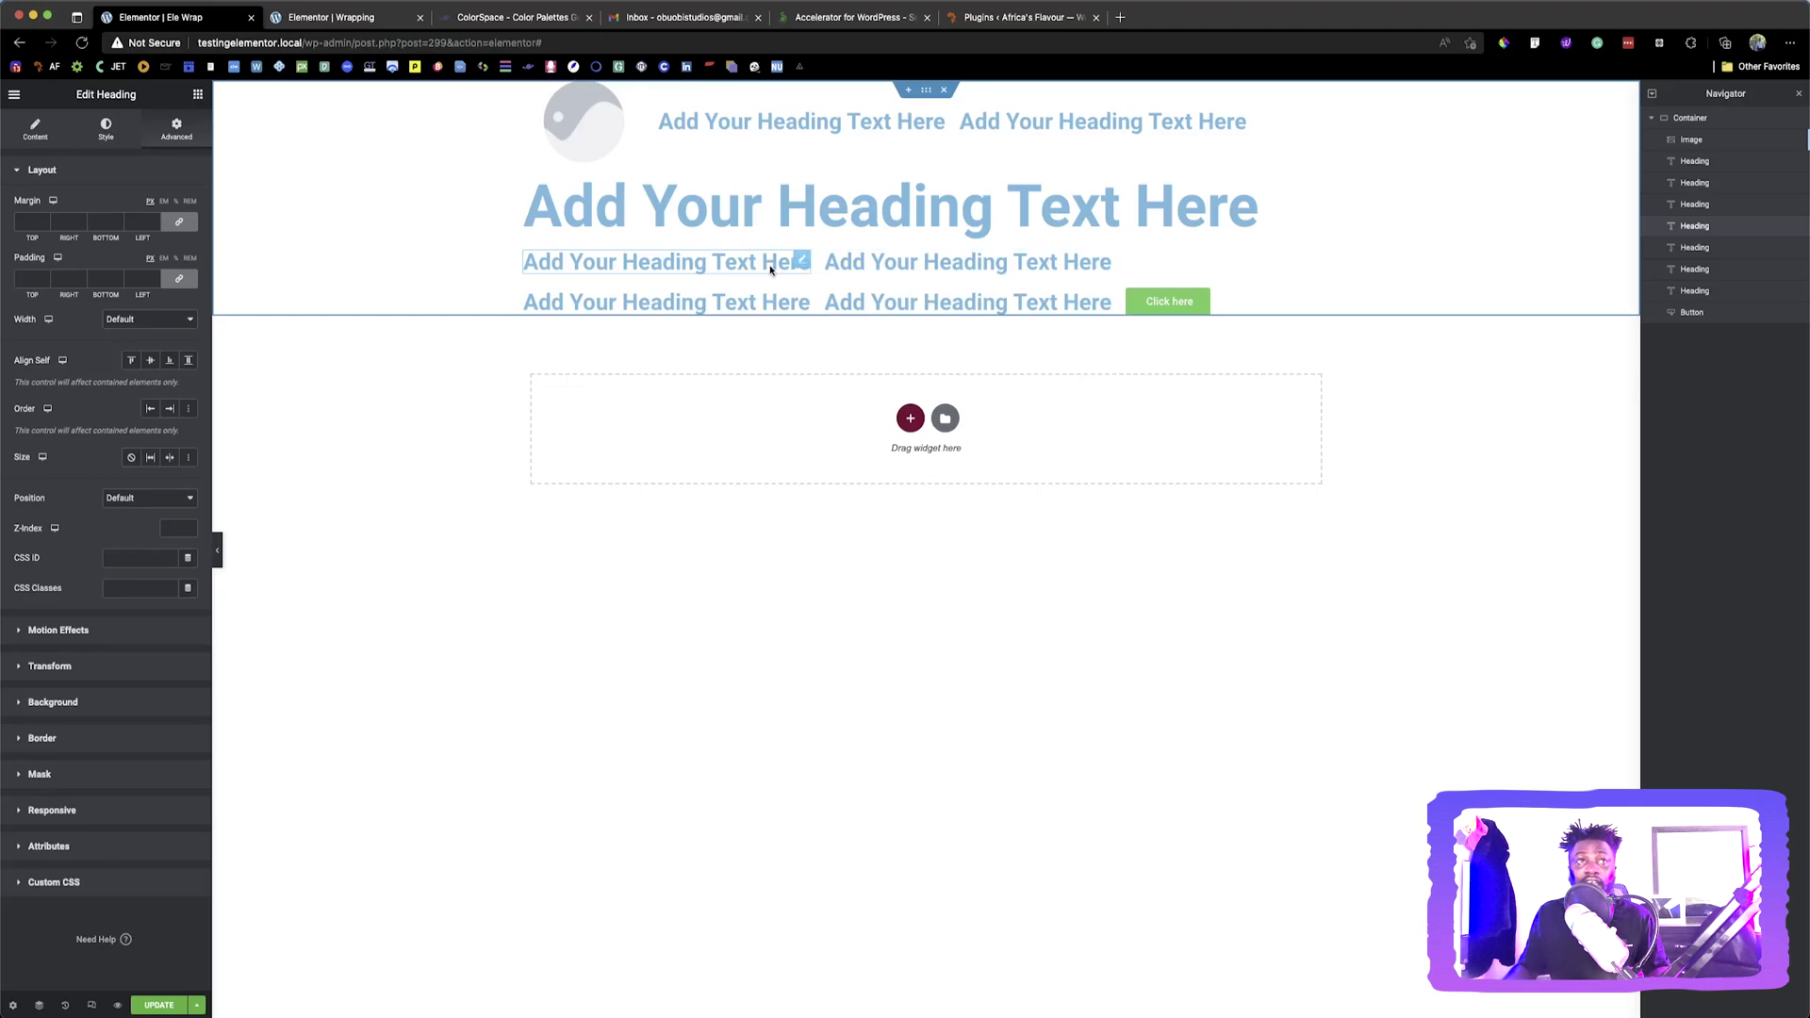
click(143, 318)
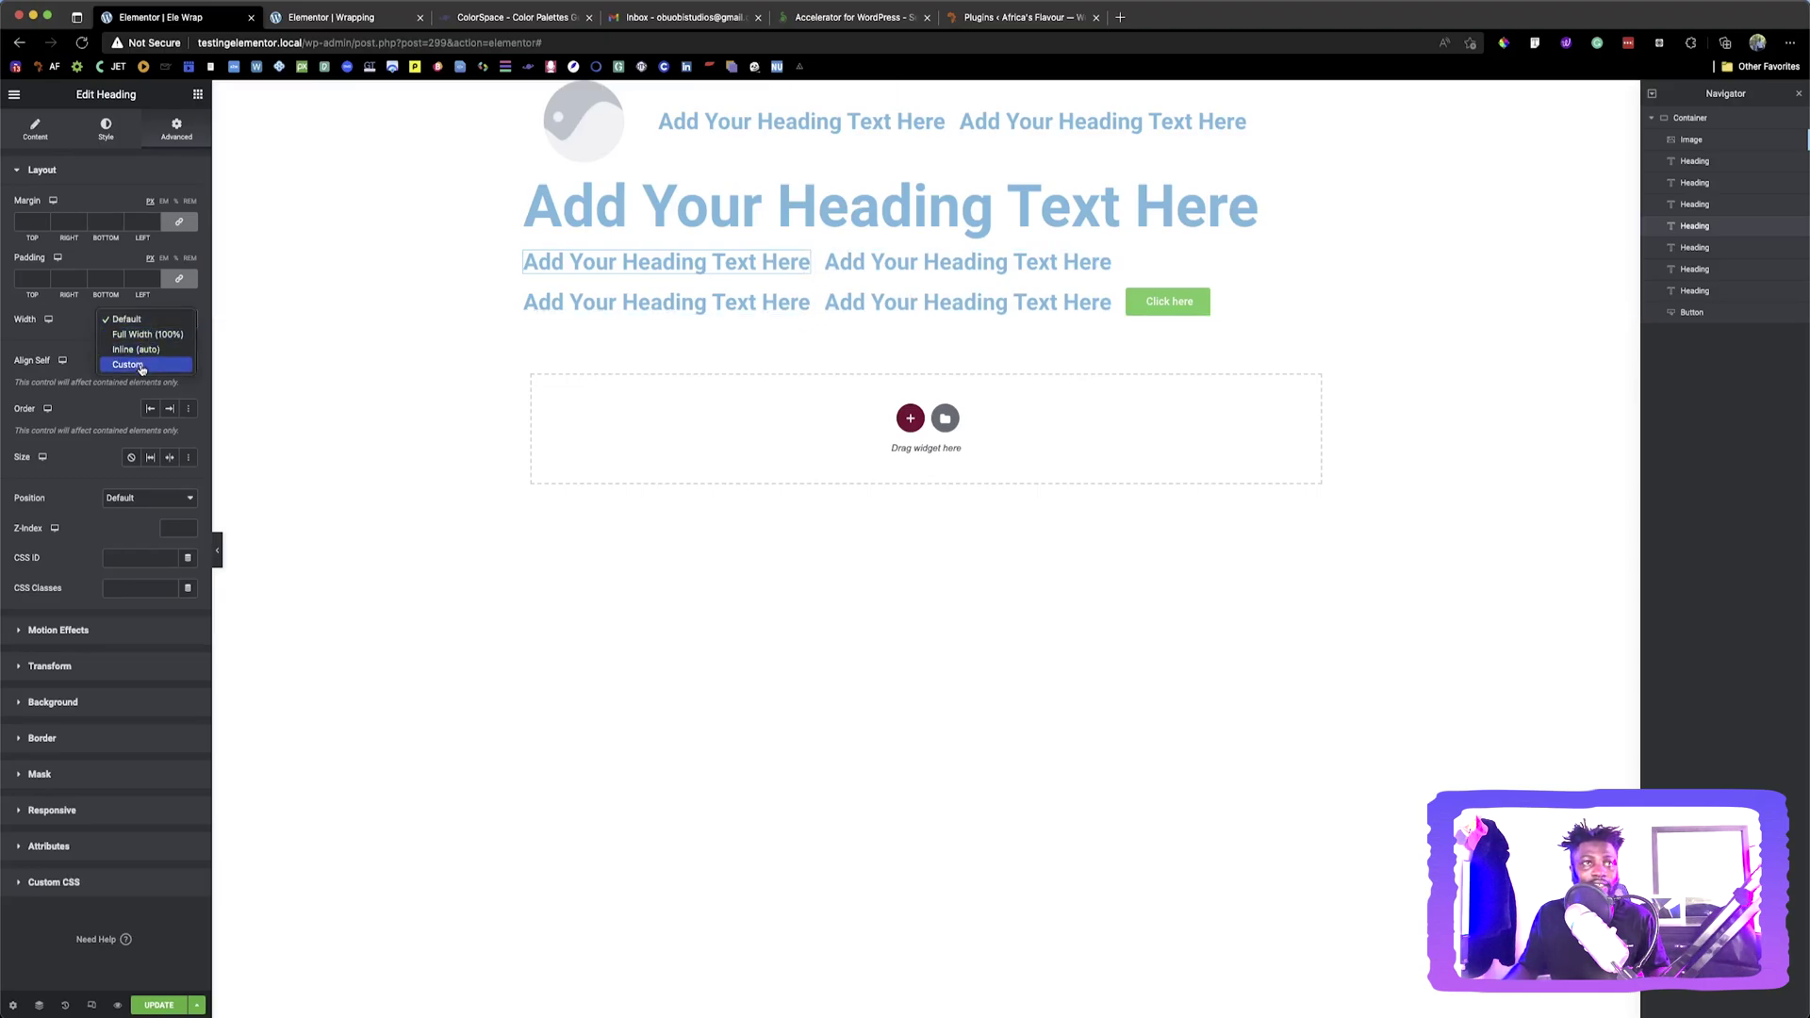
click(136, 365)
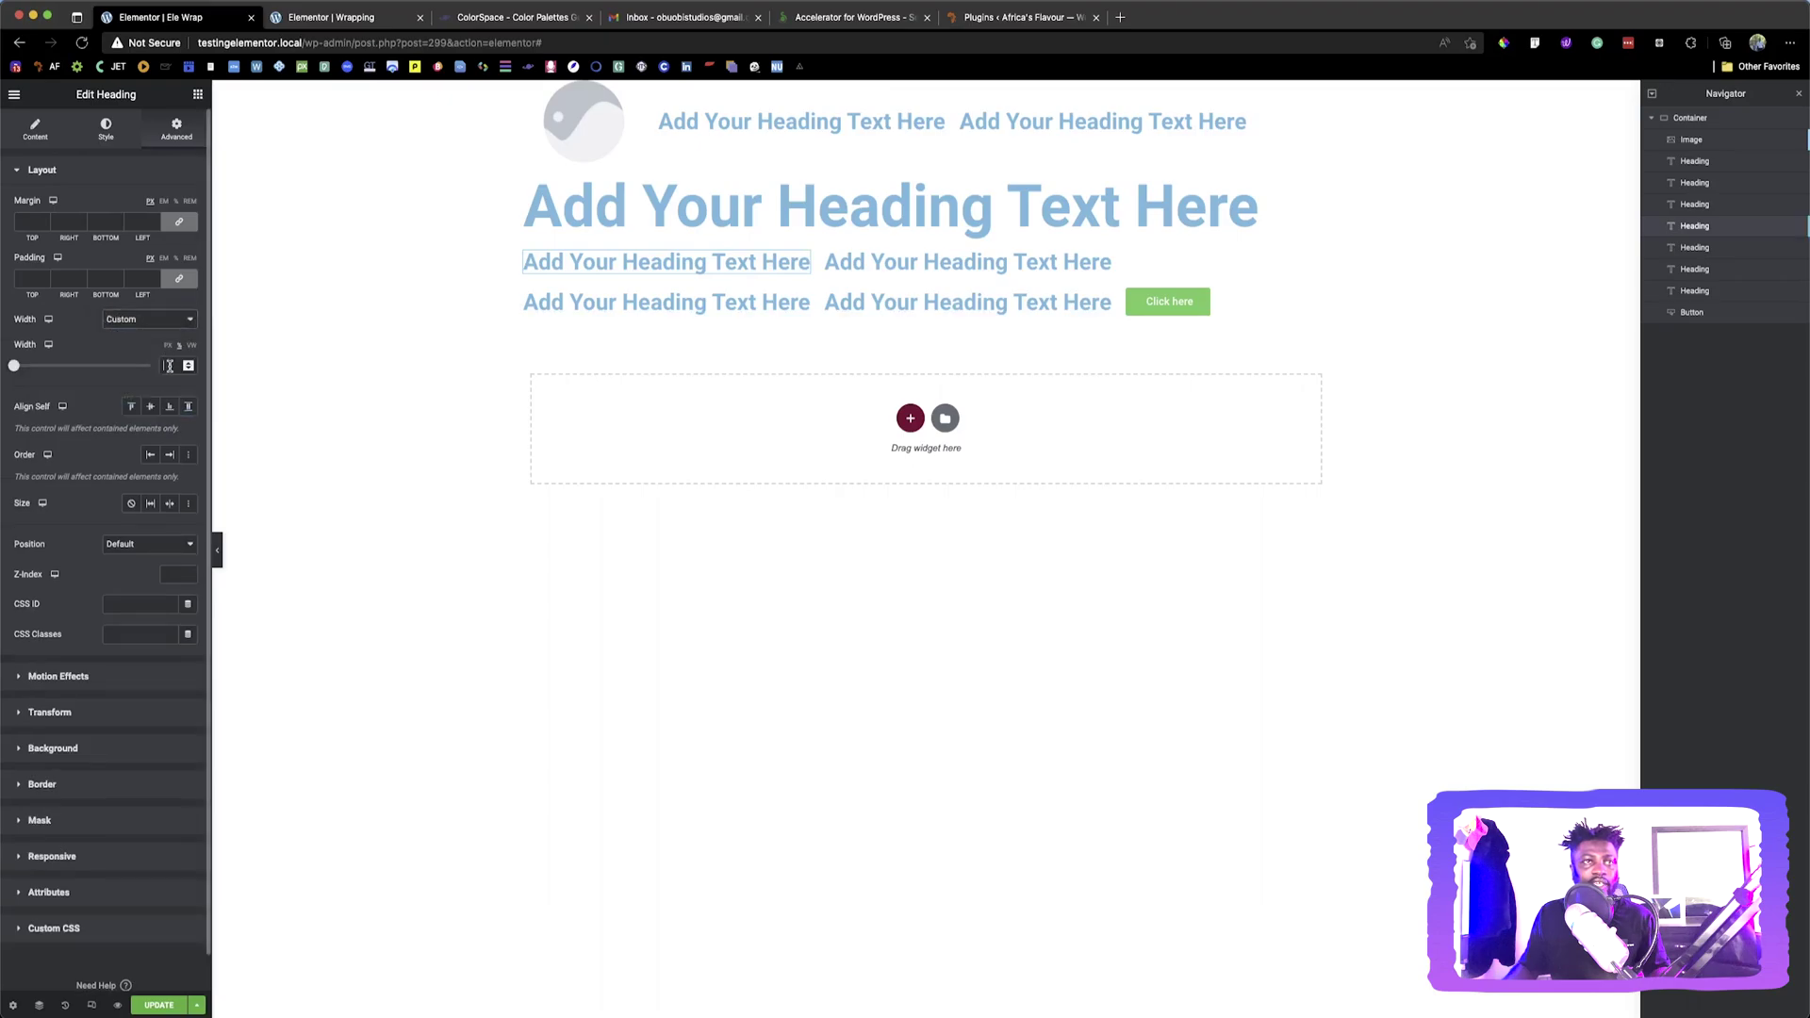
click(170, 365)
text(33)
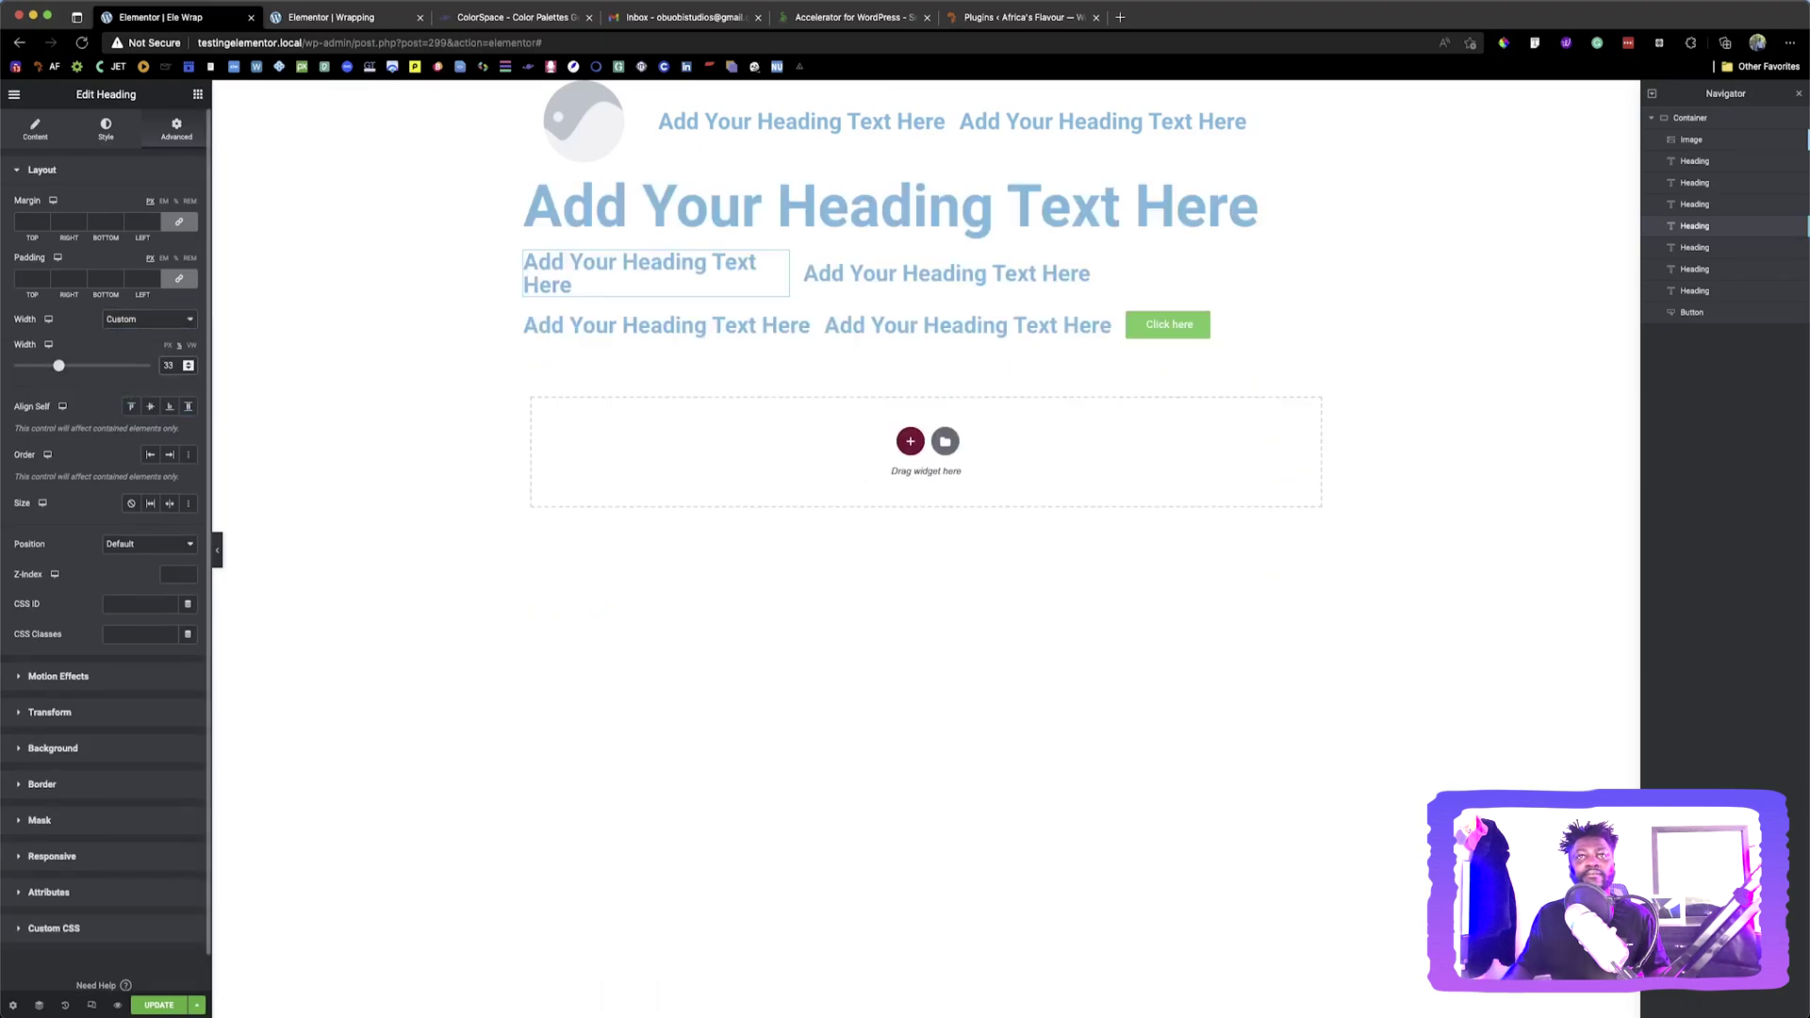
Give the fifth heading a custom width matching that of the fourth heading beside it
click(885, 273)
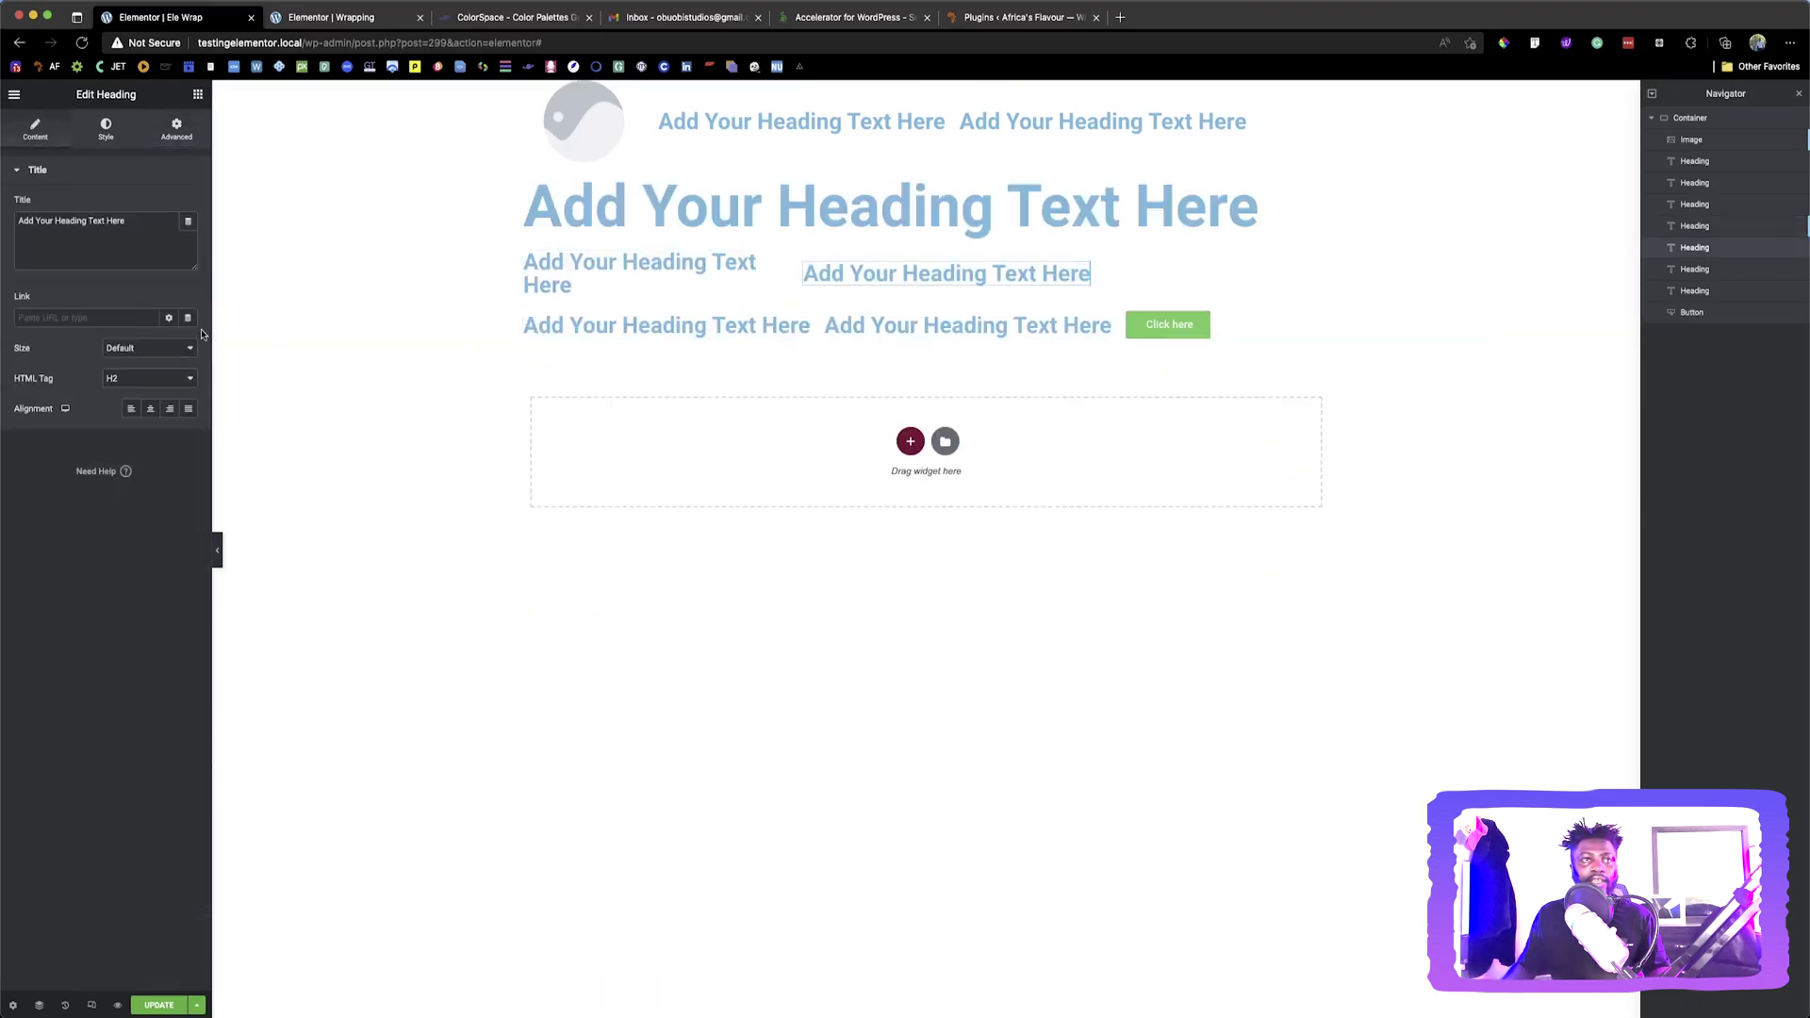
click(176, 134)
click(156, 319)
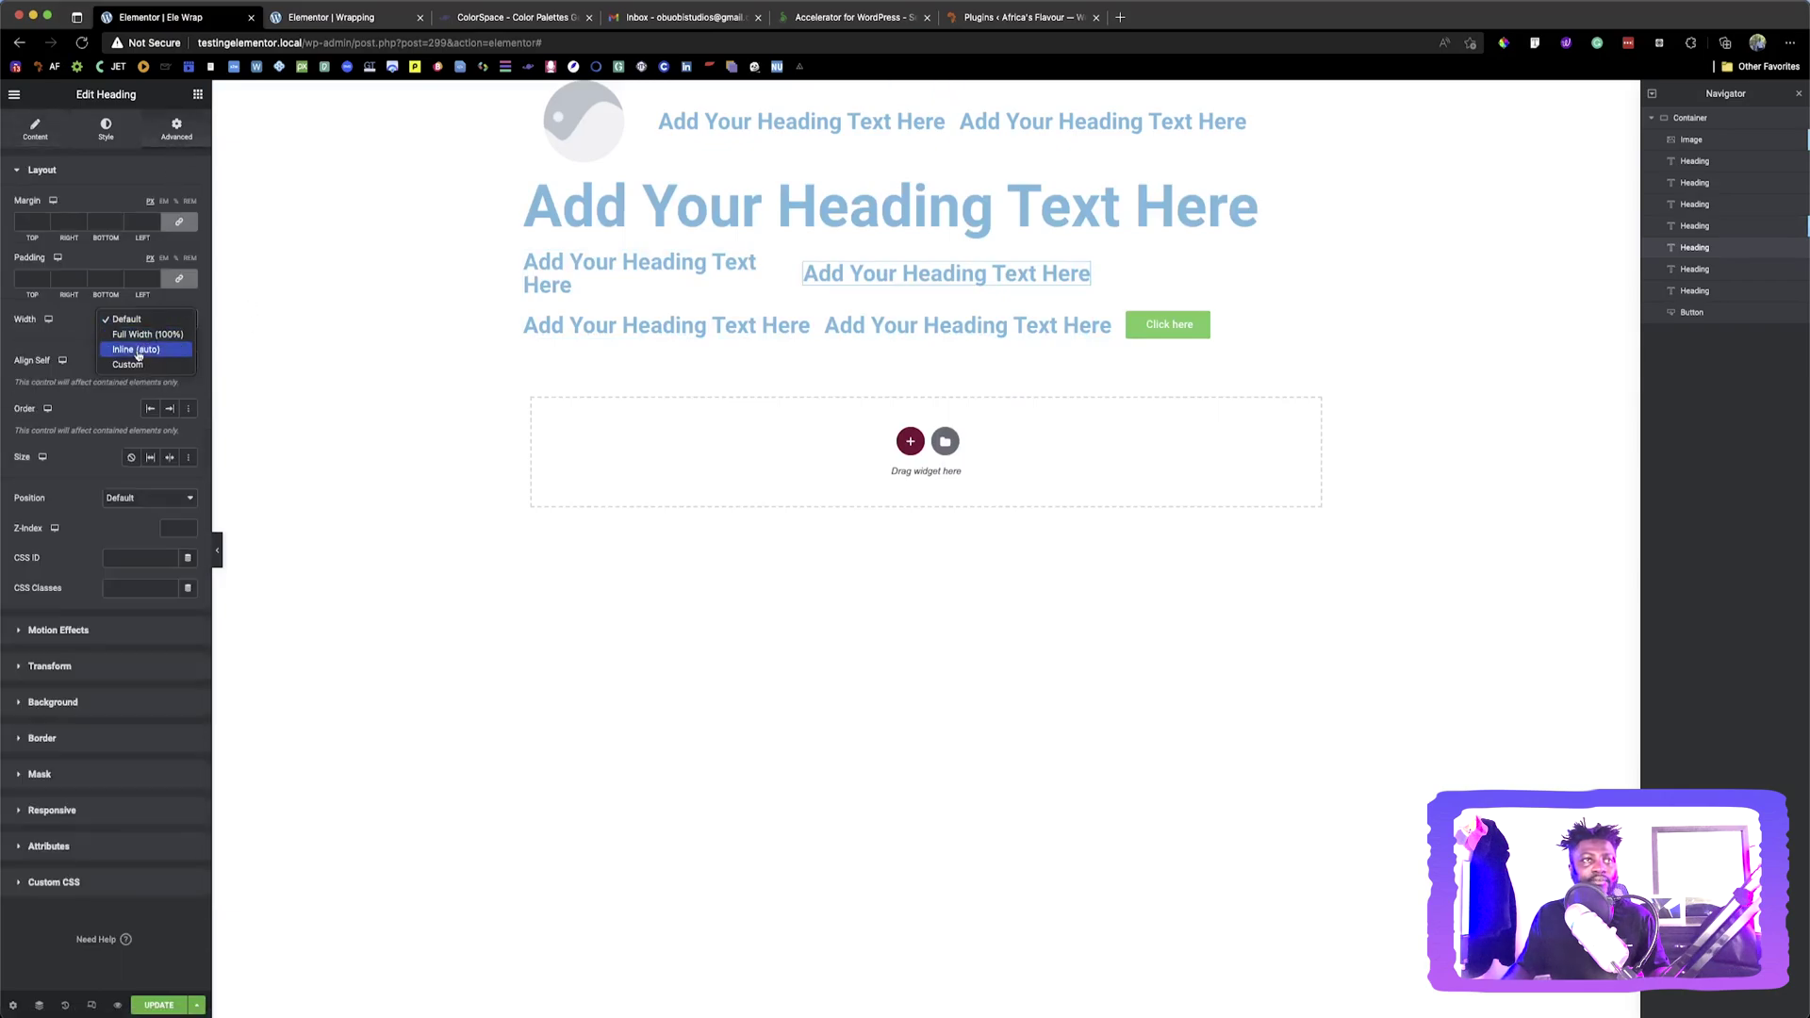
click(134, 365)
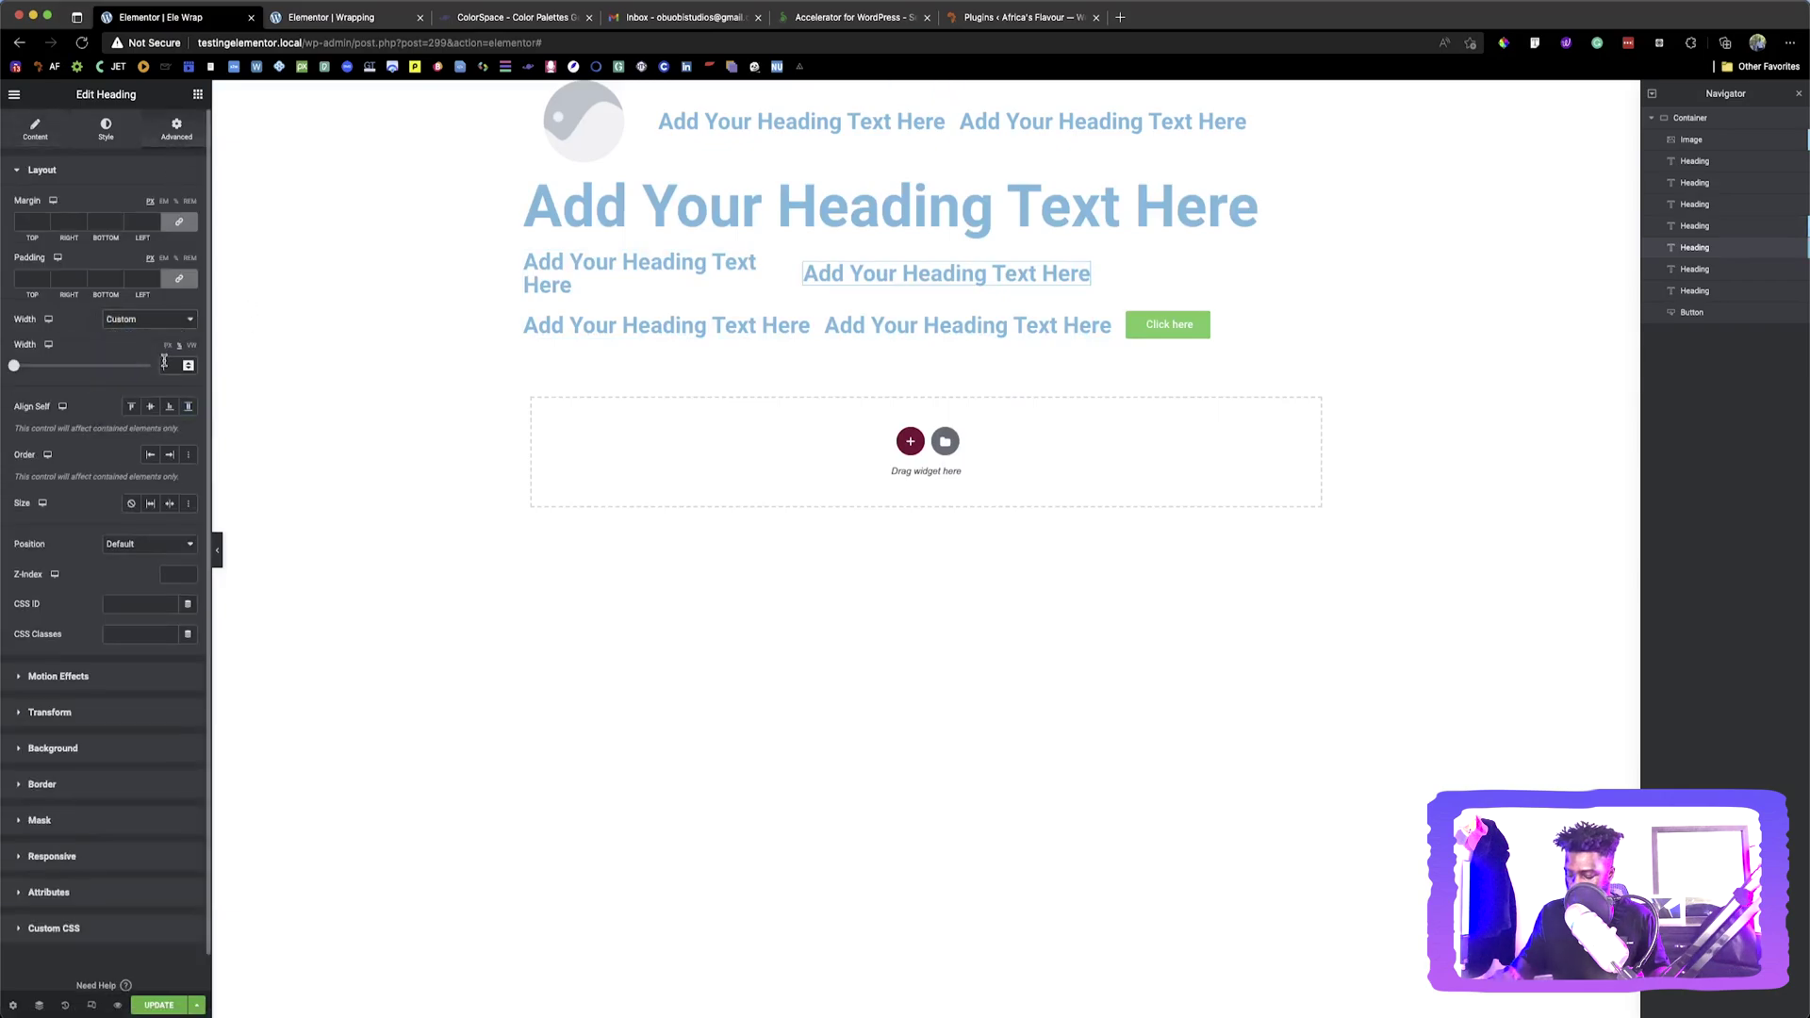
Give the sixth heading a custom width of 29% so it fits on the row with the fourth and fifth
click(796, 324)
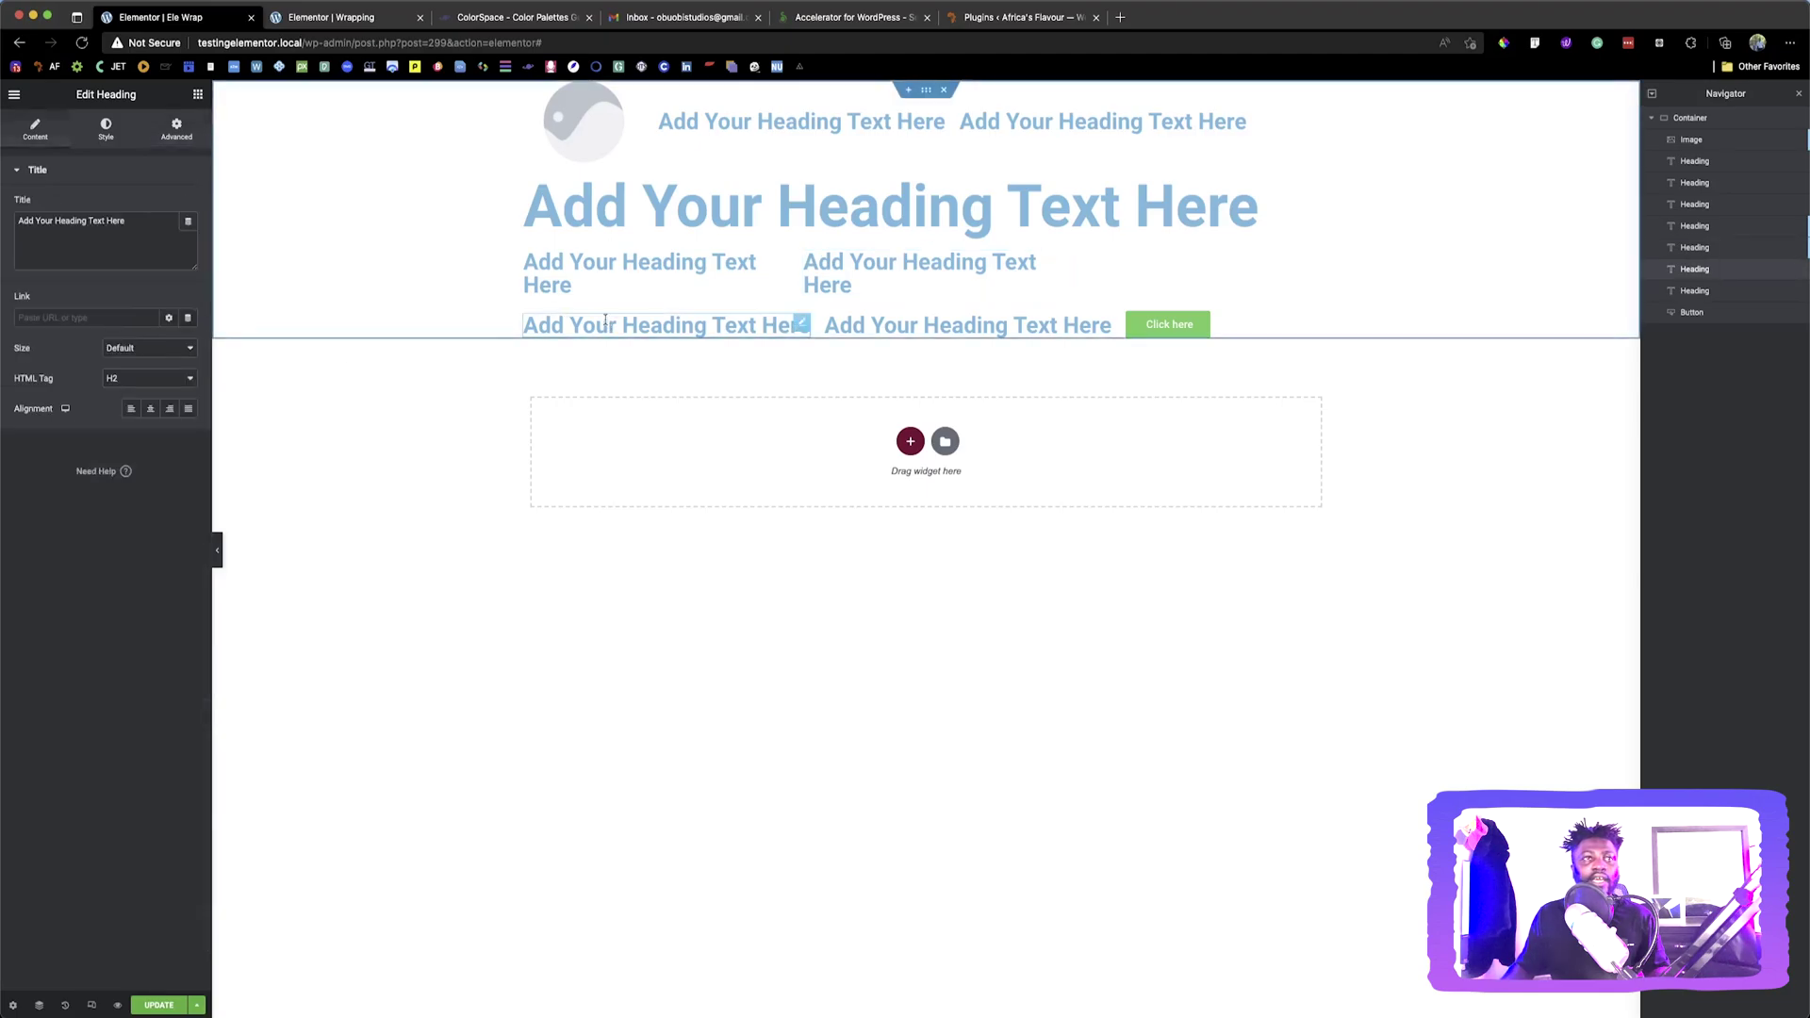
click(177, 132)
click(149, 319)
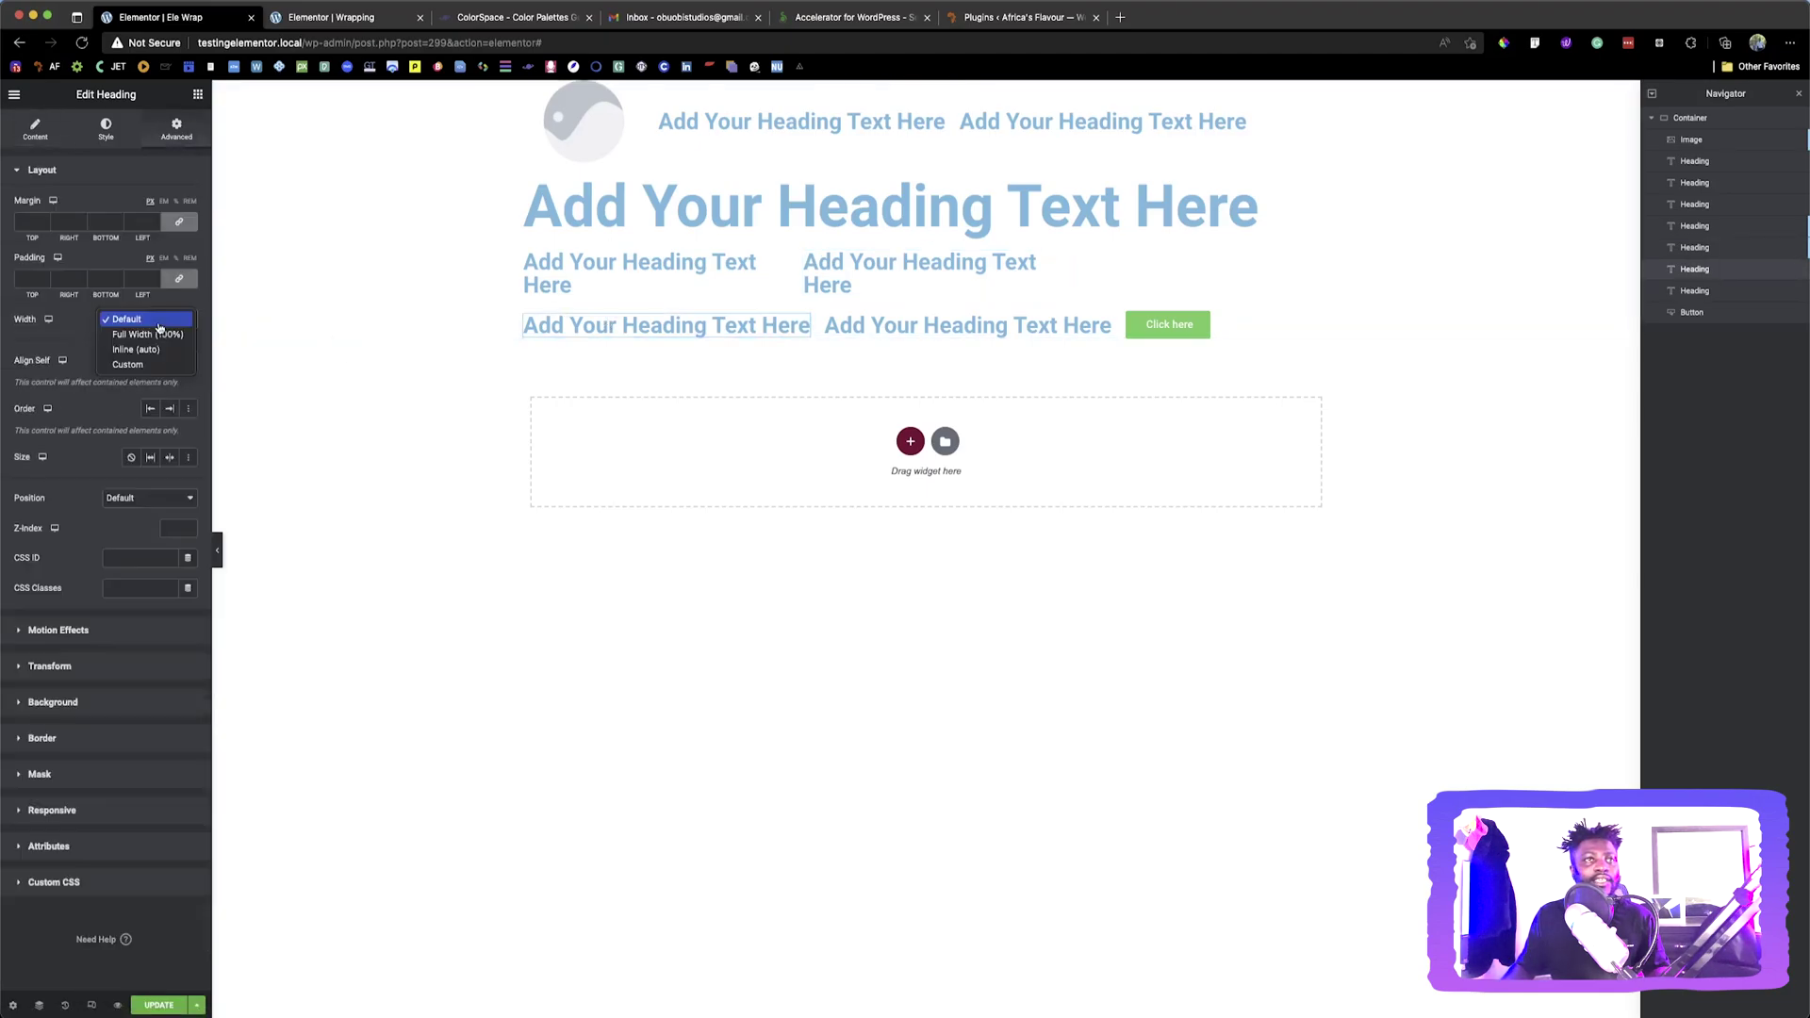
click(138, 365)
click(19, 367)
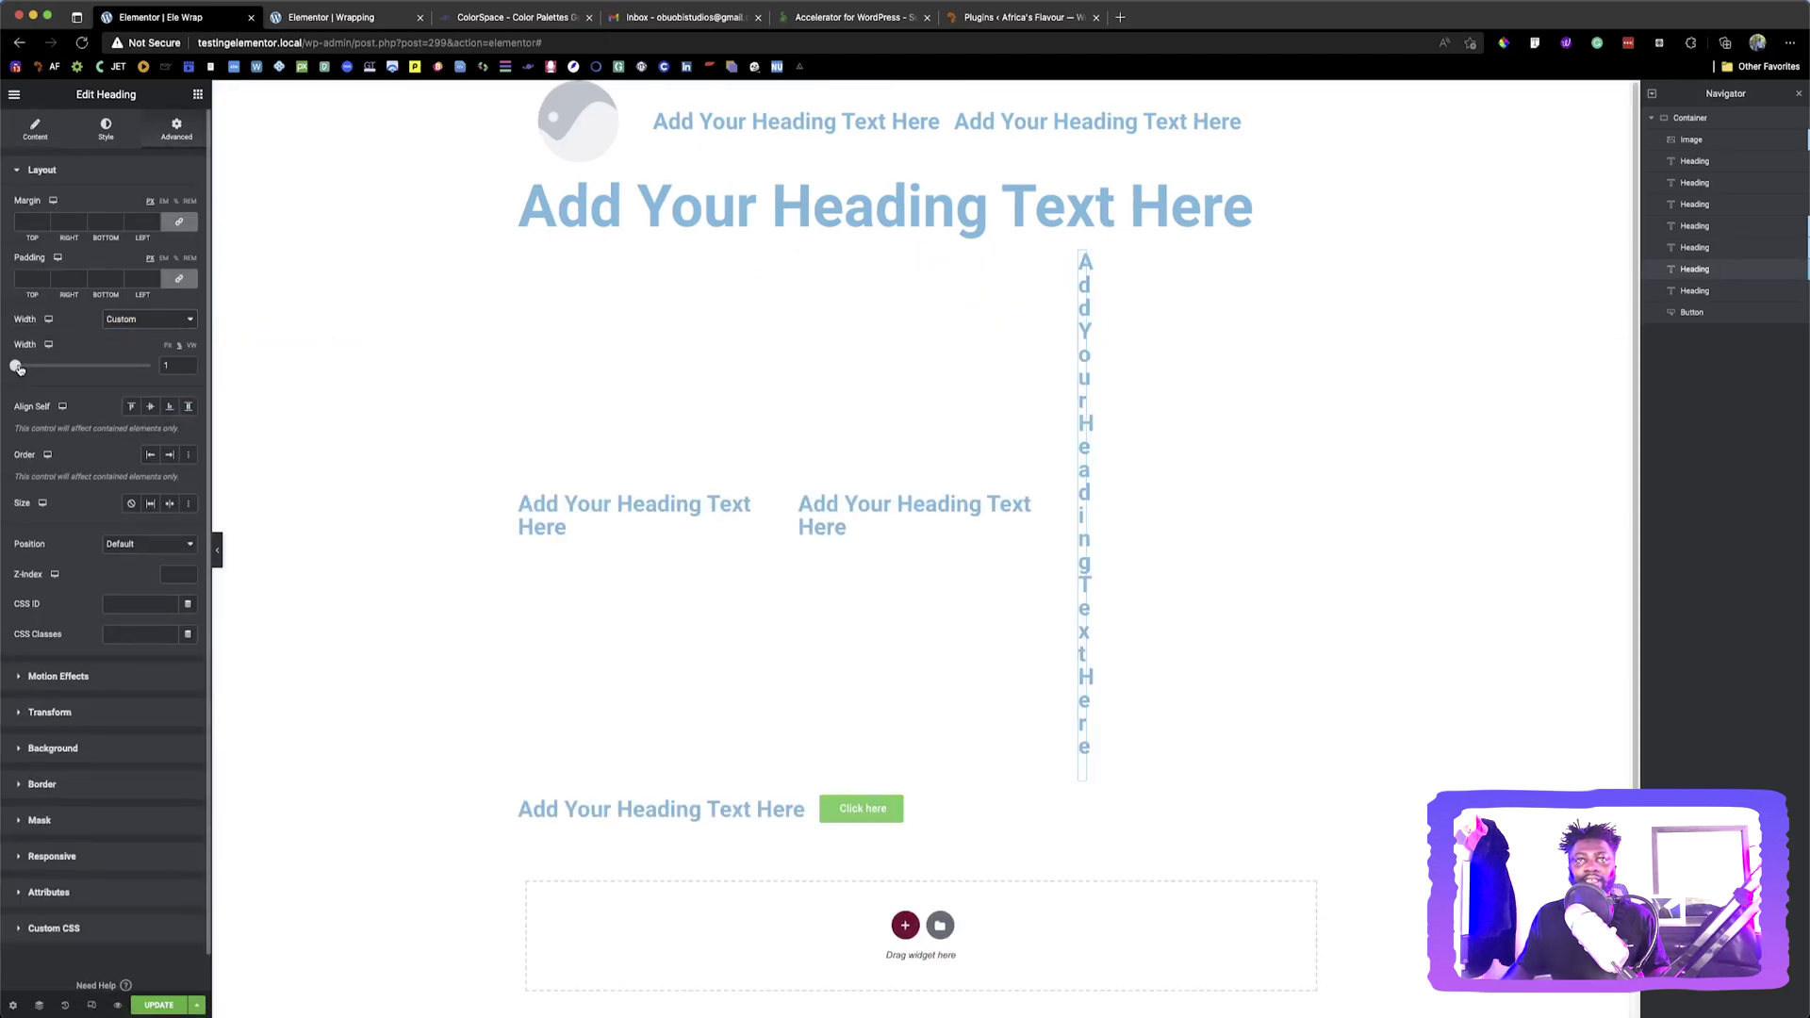
drag(21, 368, 58, 368)
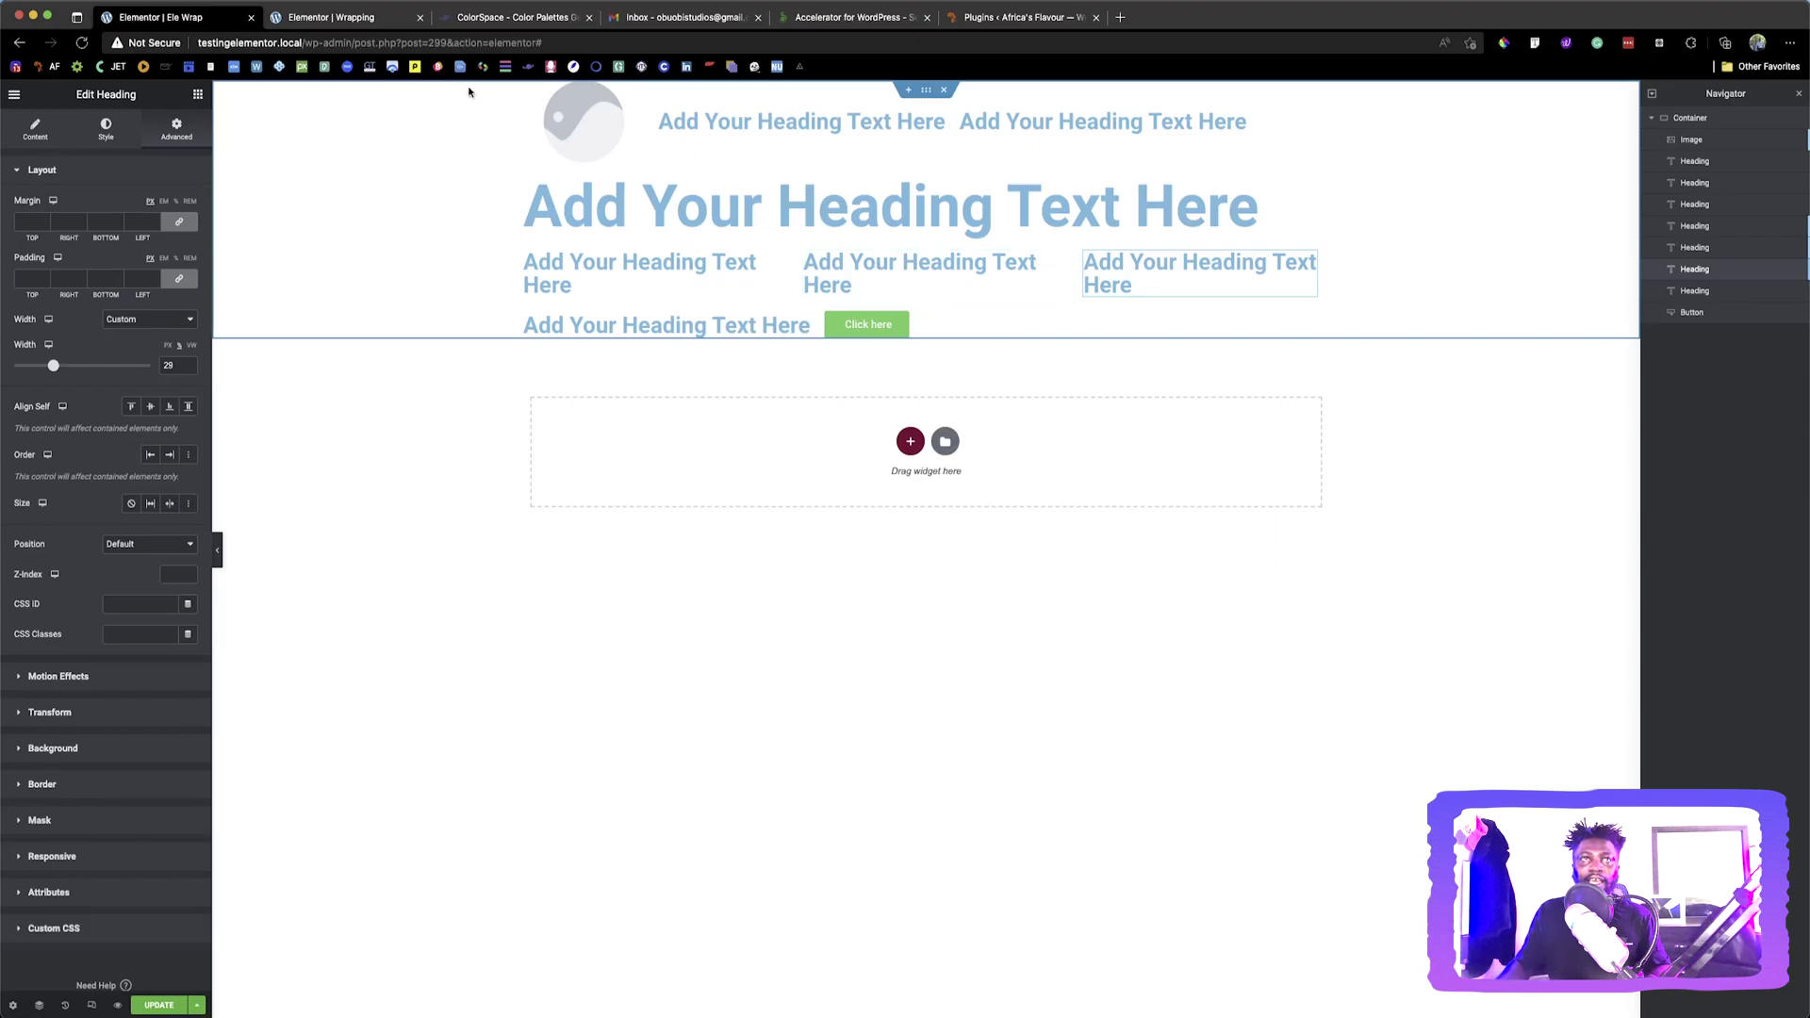
Check the Wrapping reference design, and make the fourth heading Full Width (100%) with its text centered
click(366, 19)
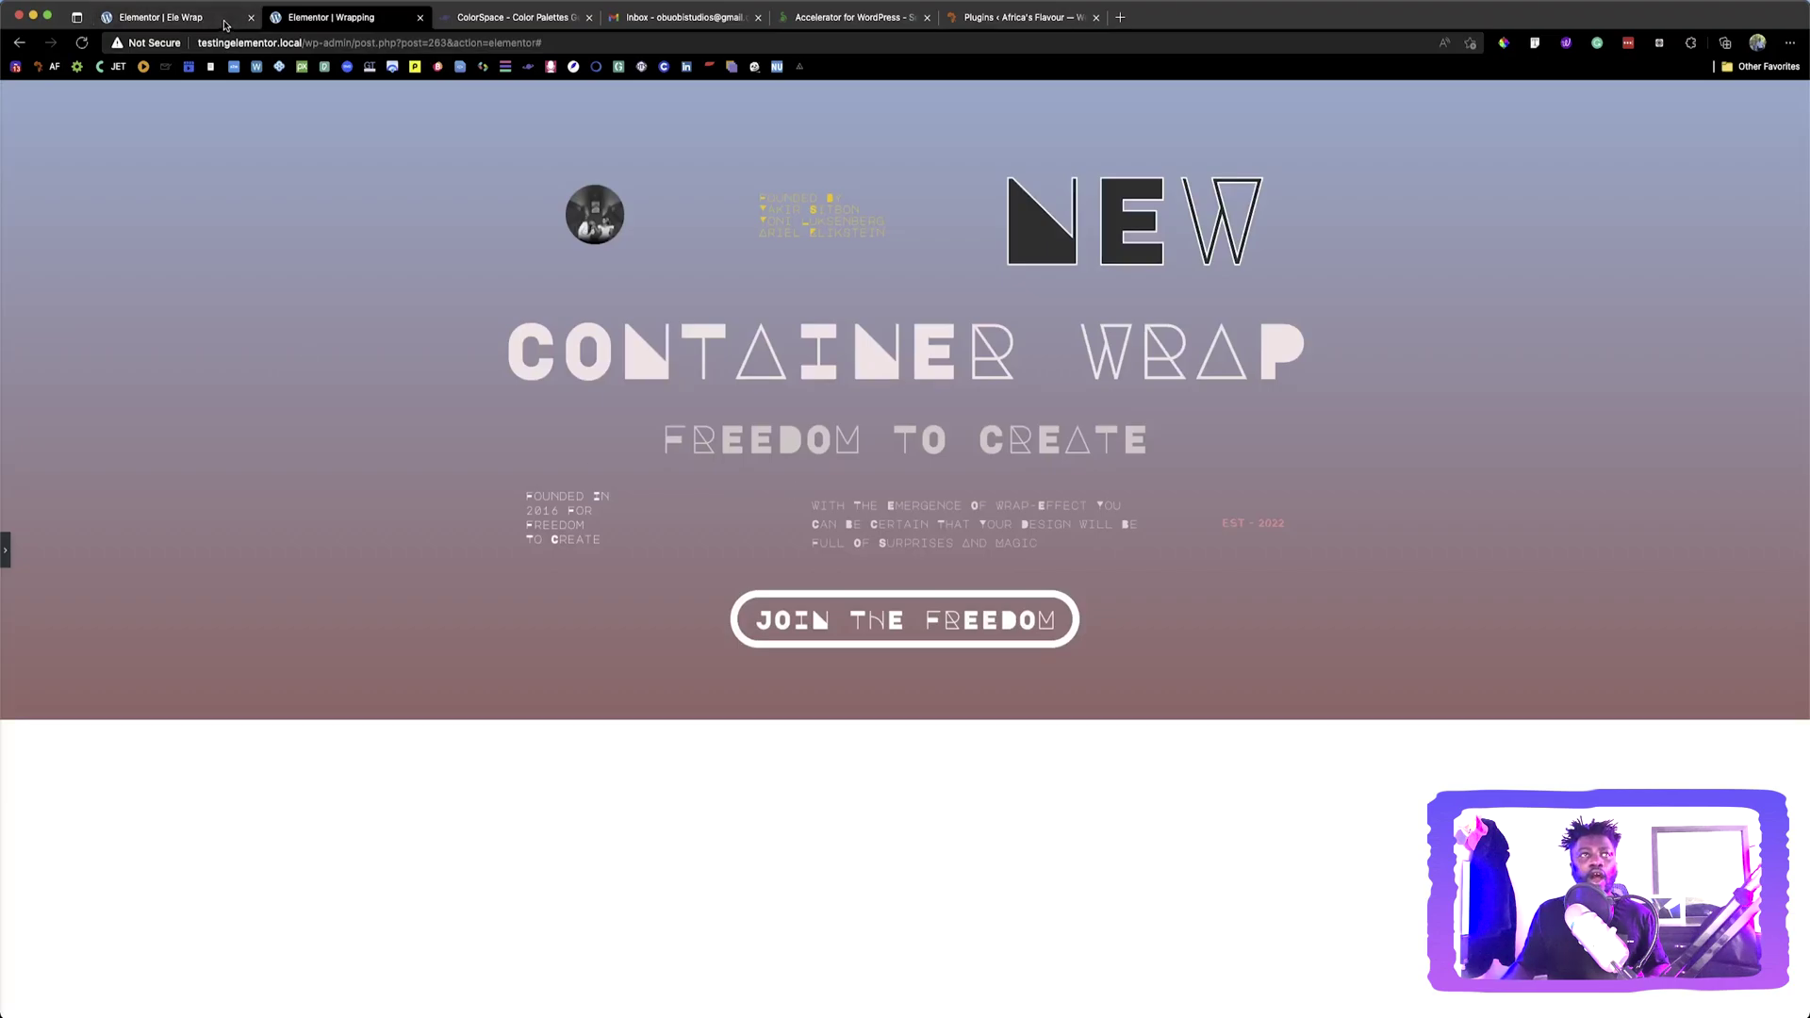
key(ctrl+shift+Tab)
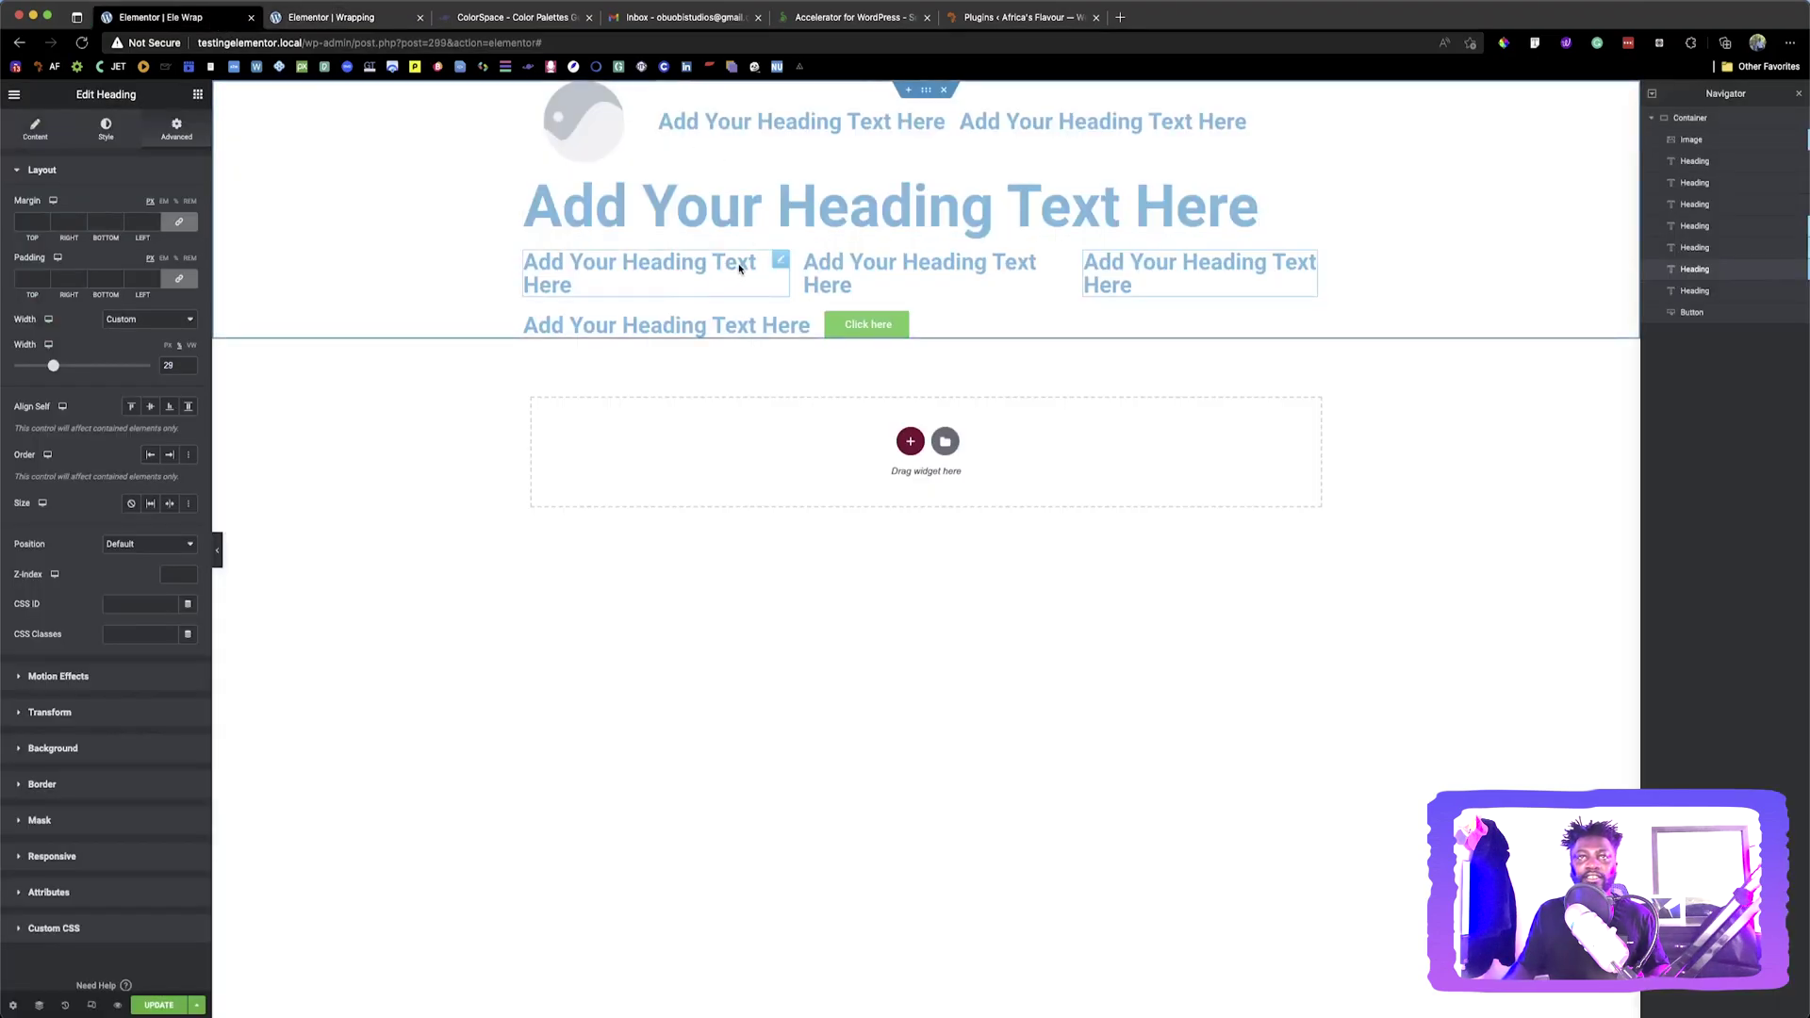
click(340, 21)
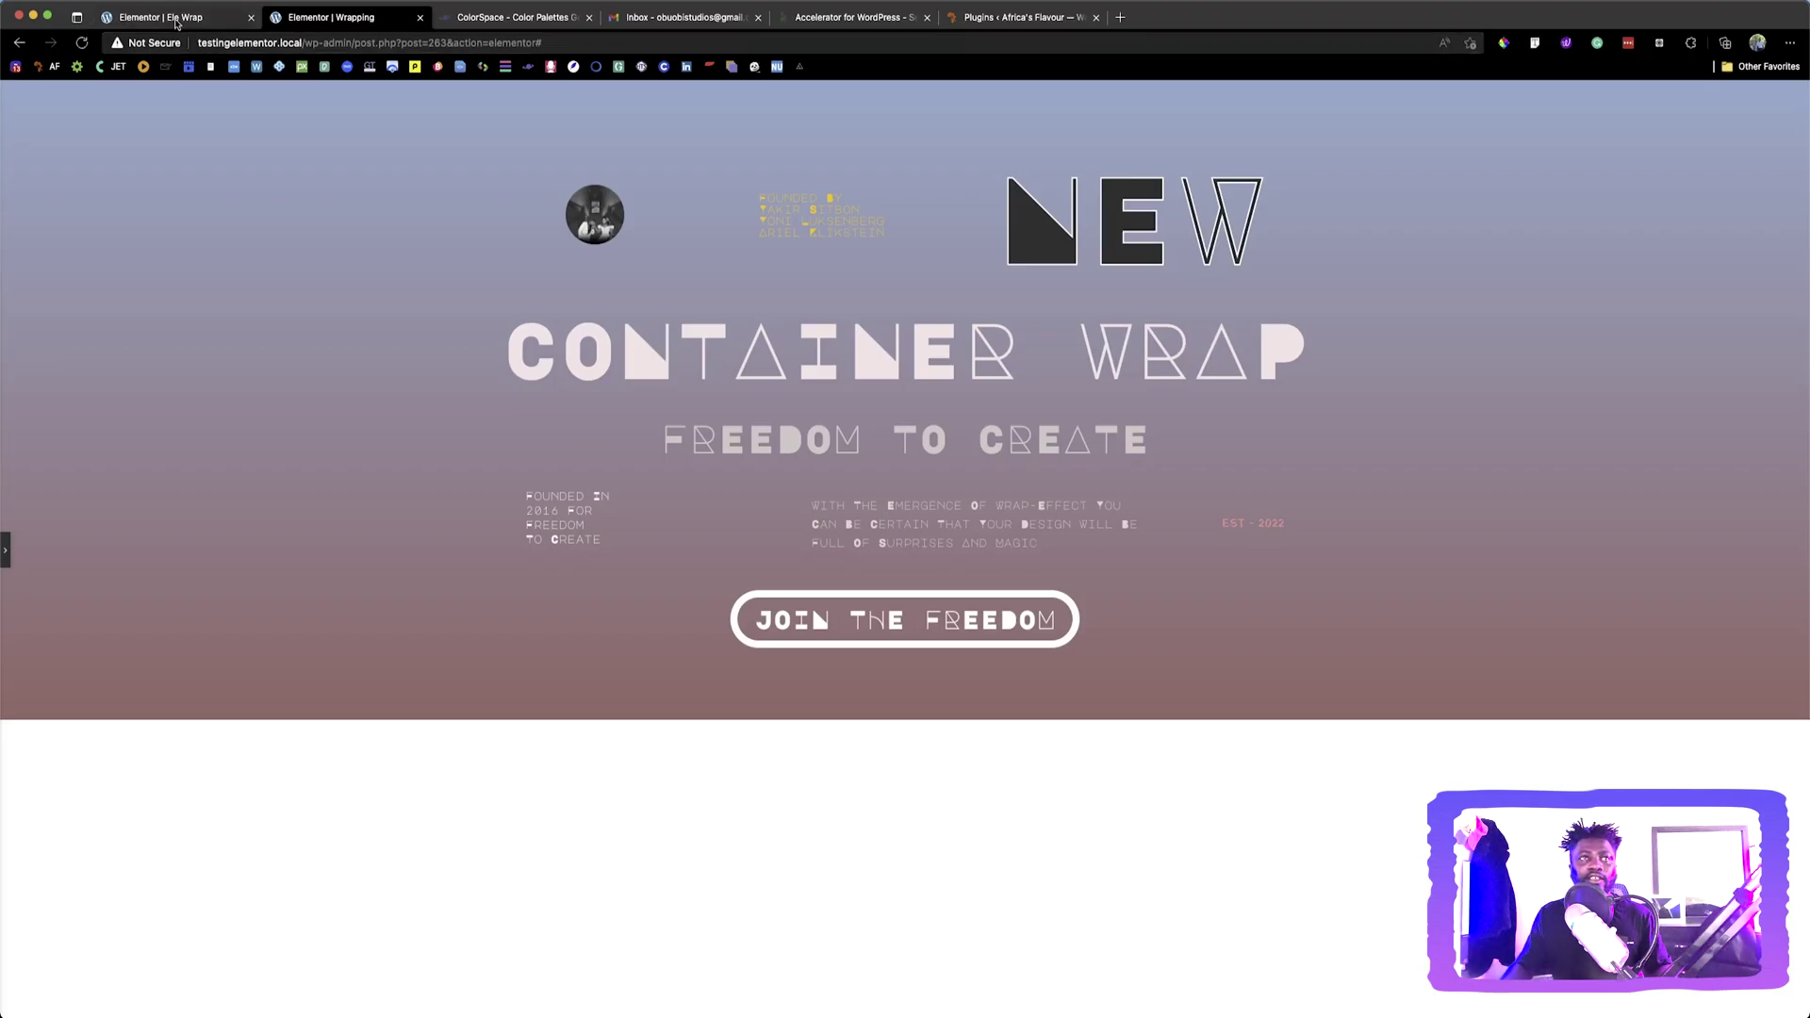
key(ctrl+shift+Tab)
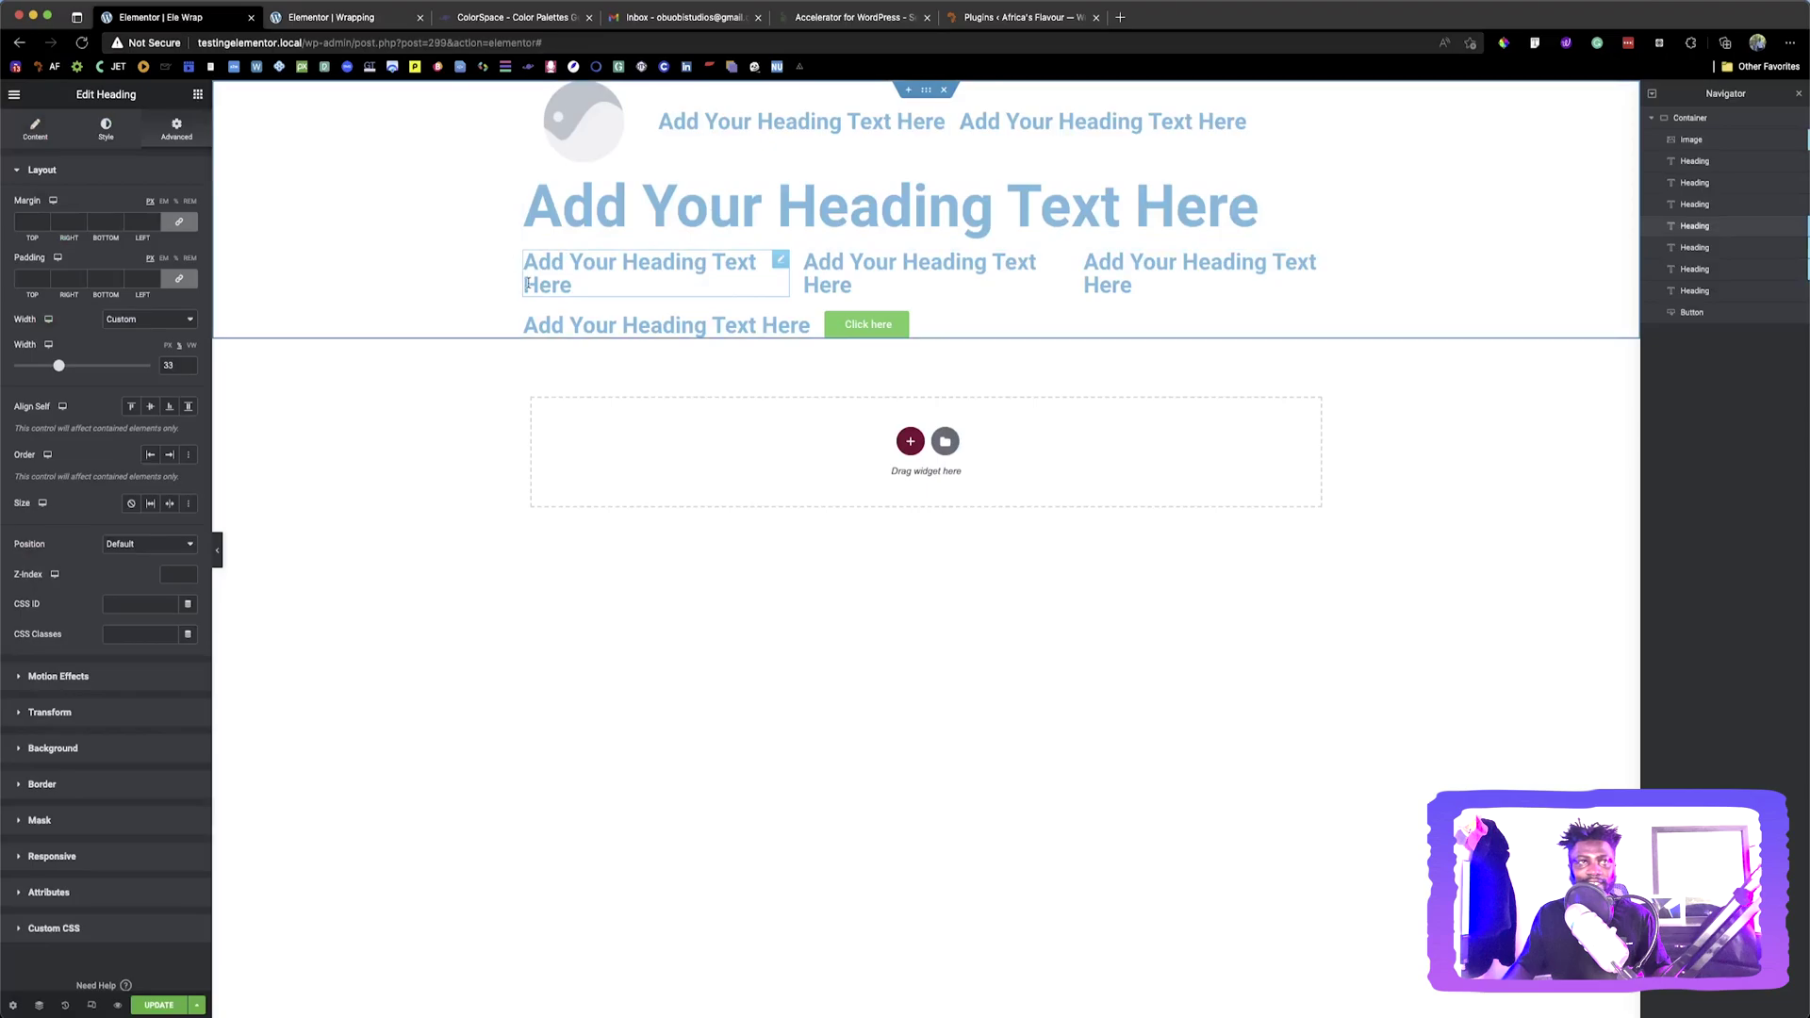
click(132, 321)
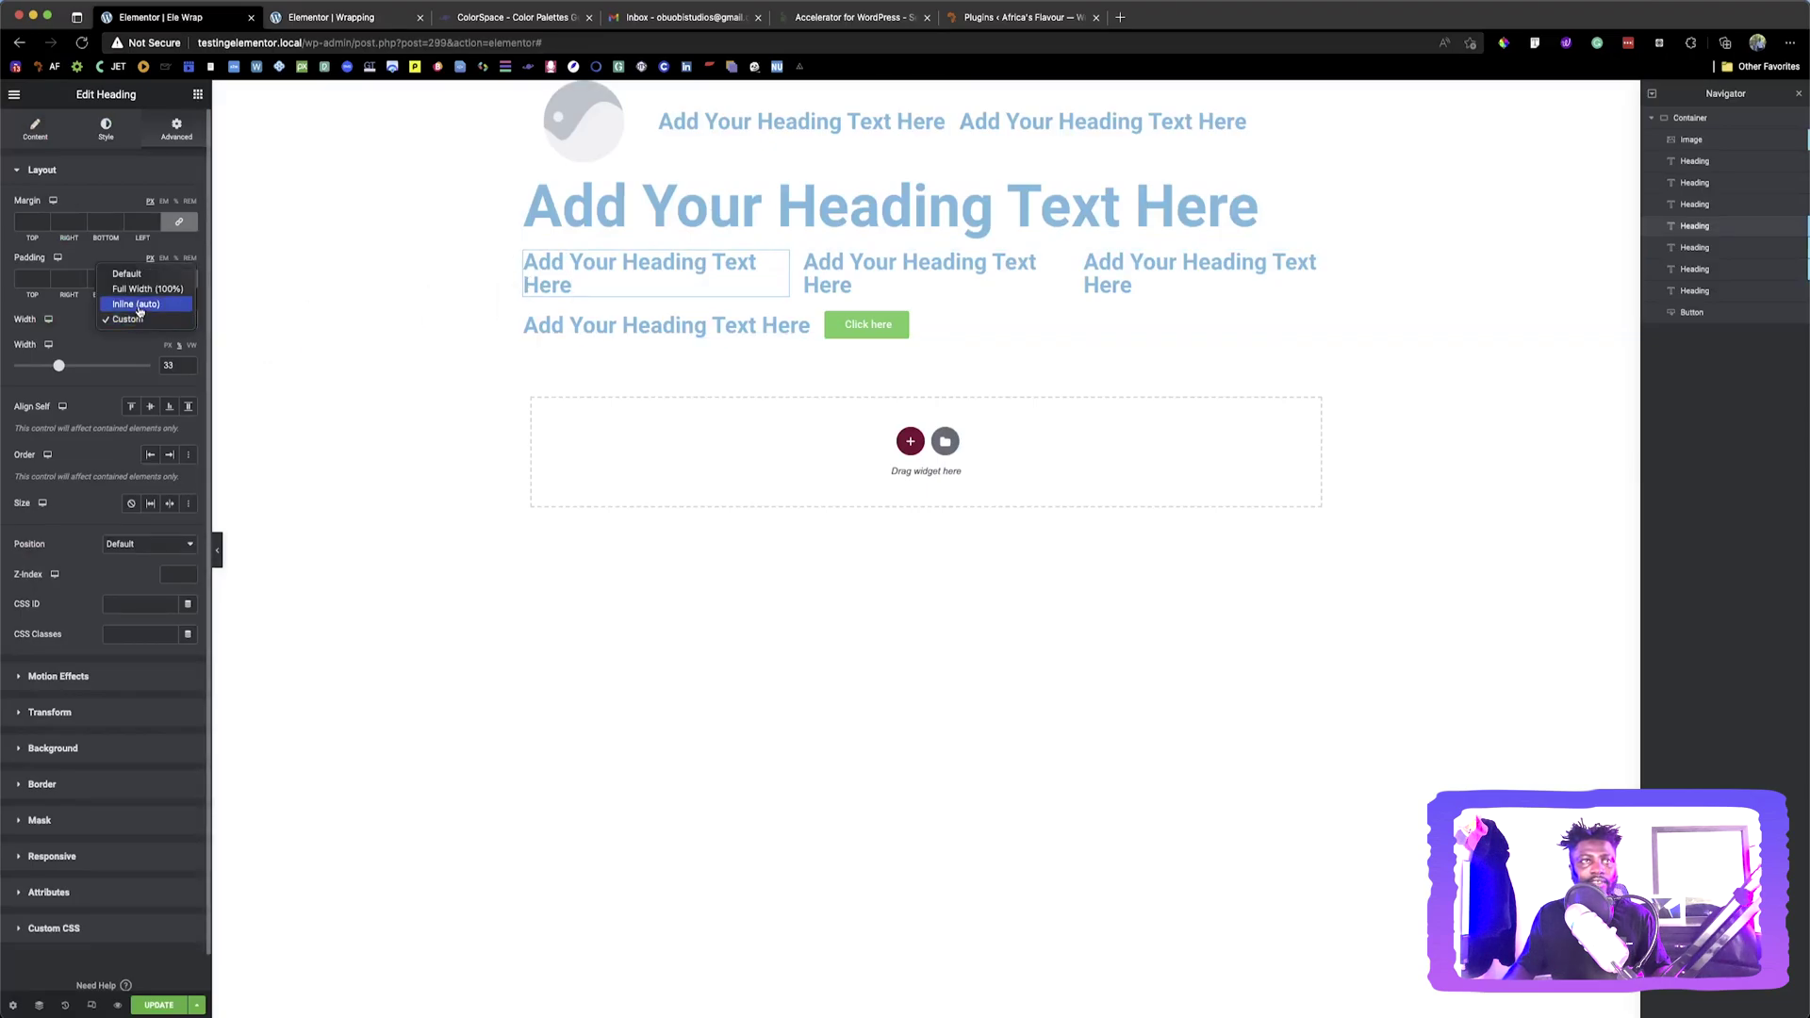
click(143, 289)
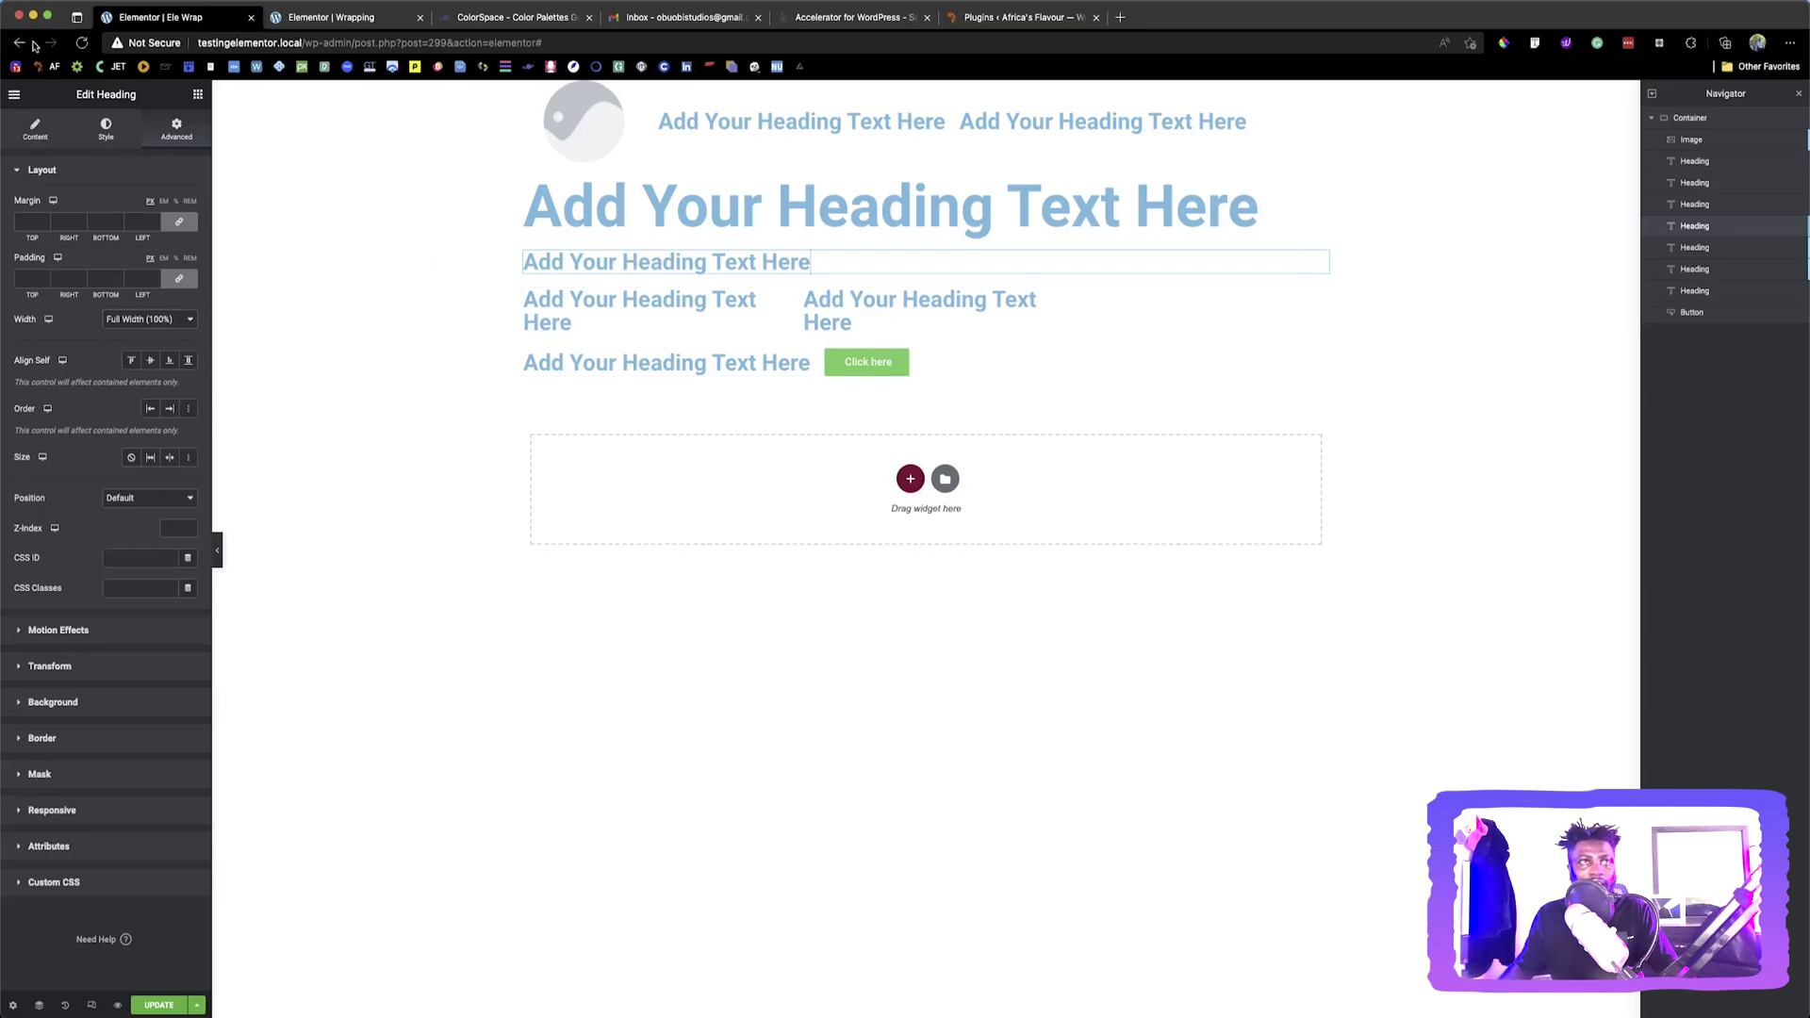
click(35, 128)
click(150, 408)
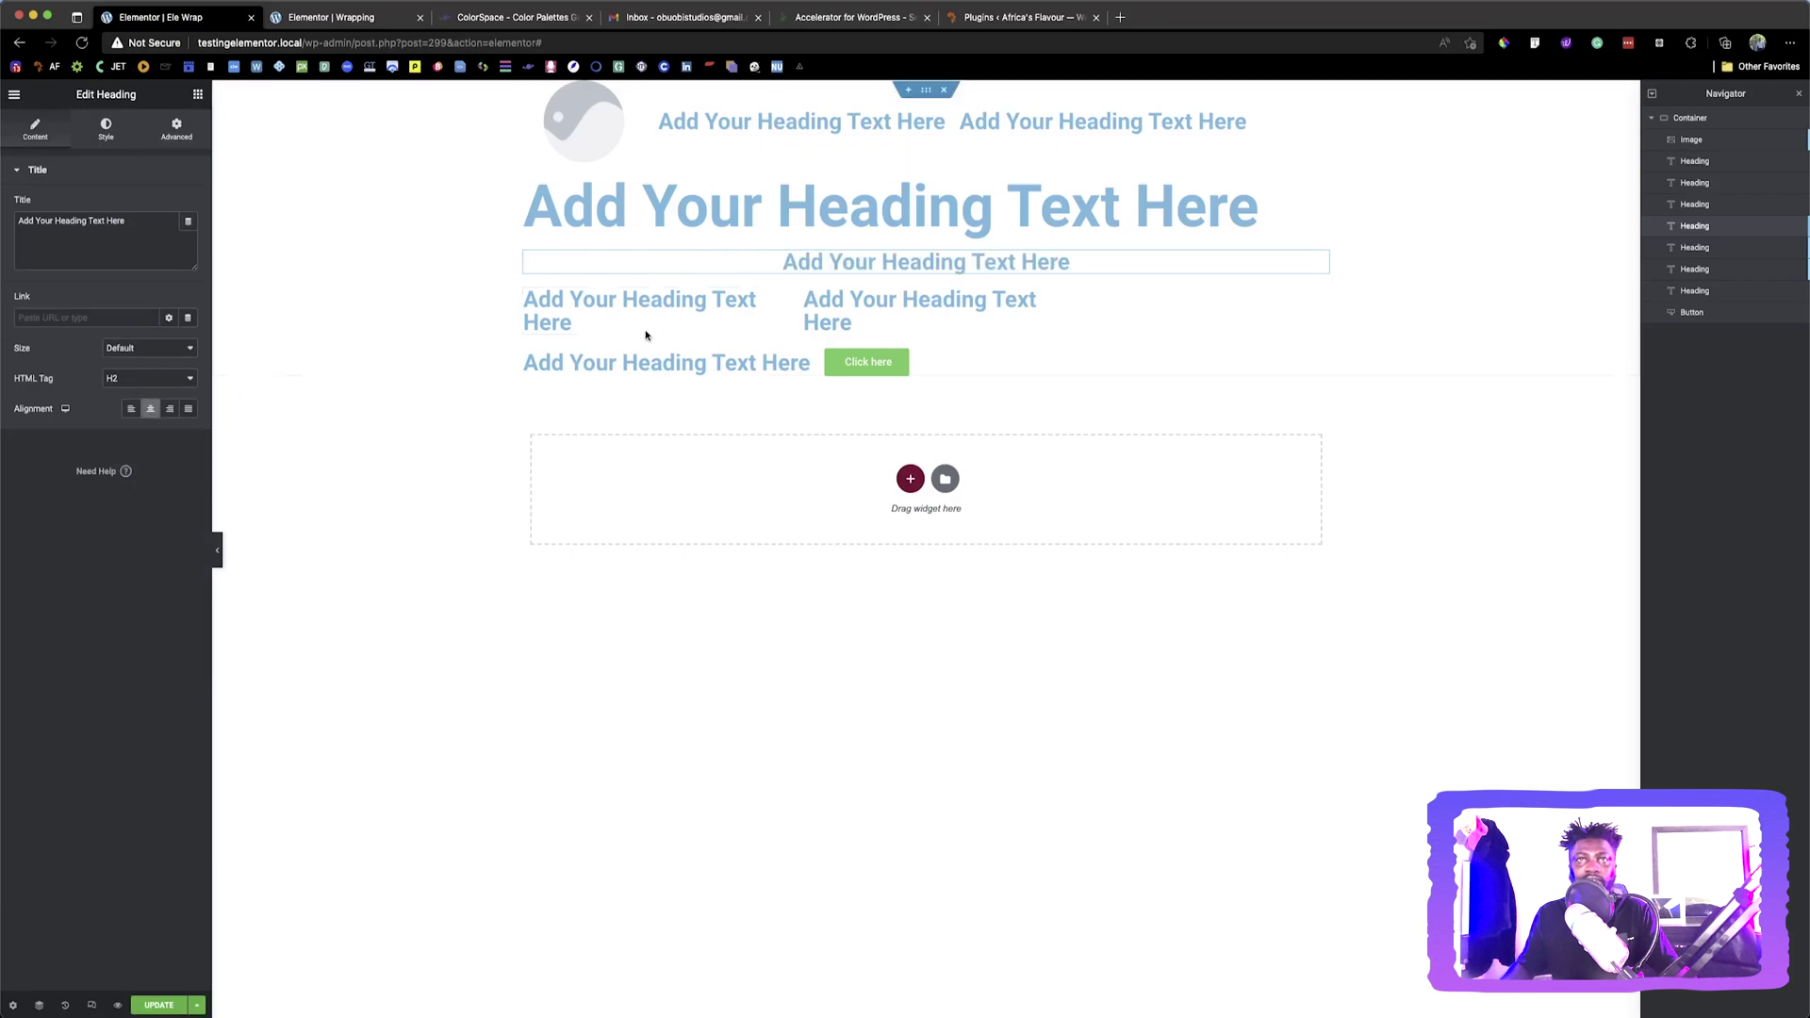
Give the seventh heading, the one before the button, a custom width of 29%
click(647, 372)
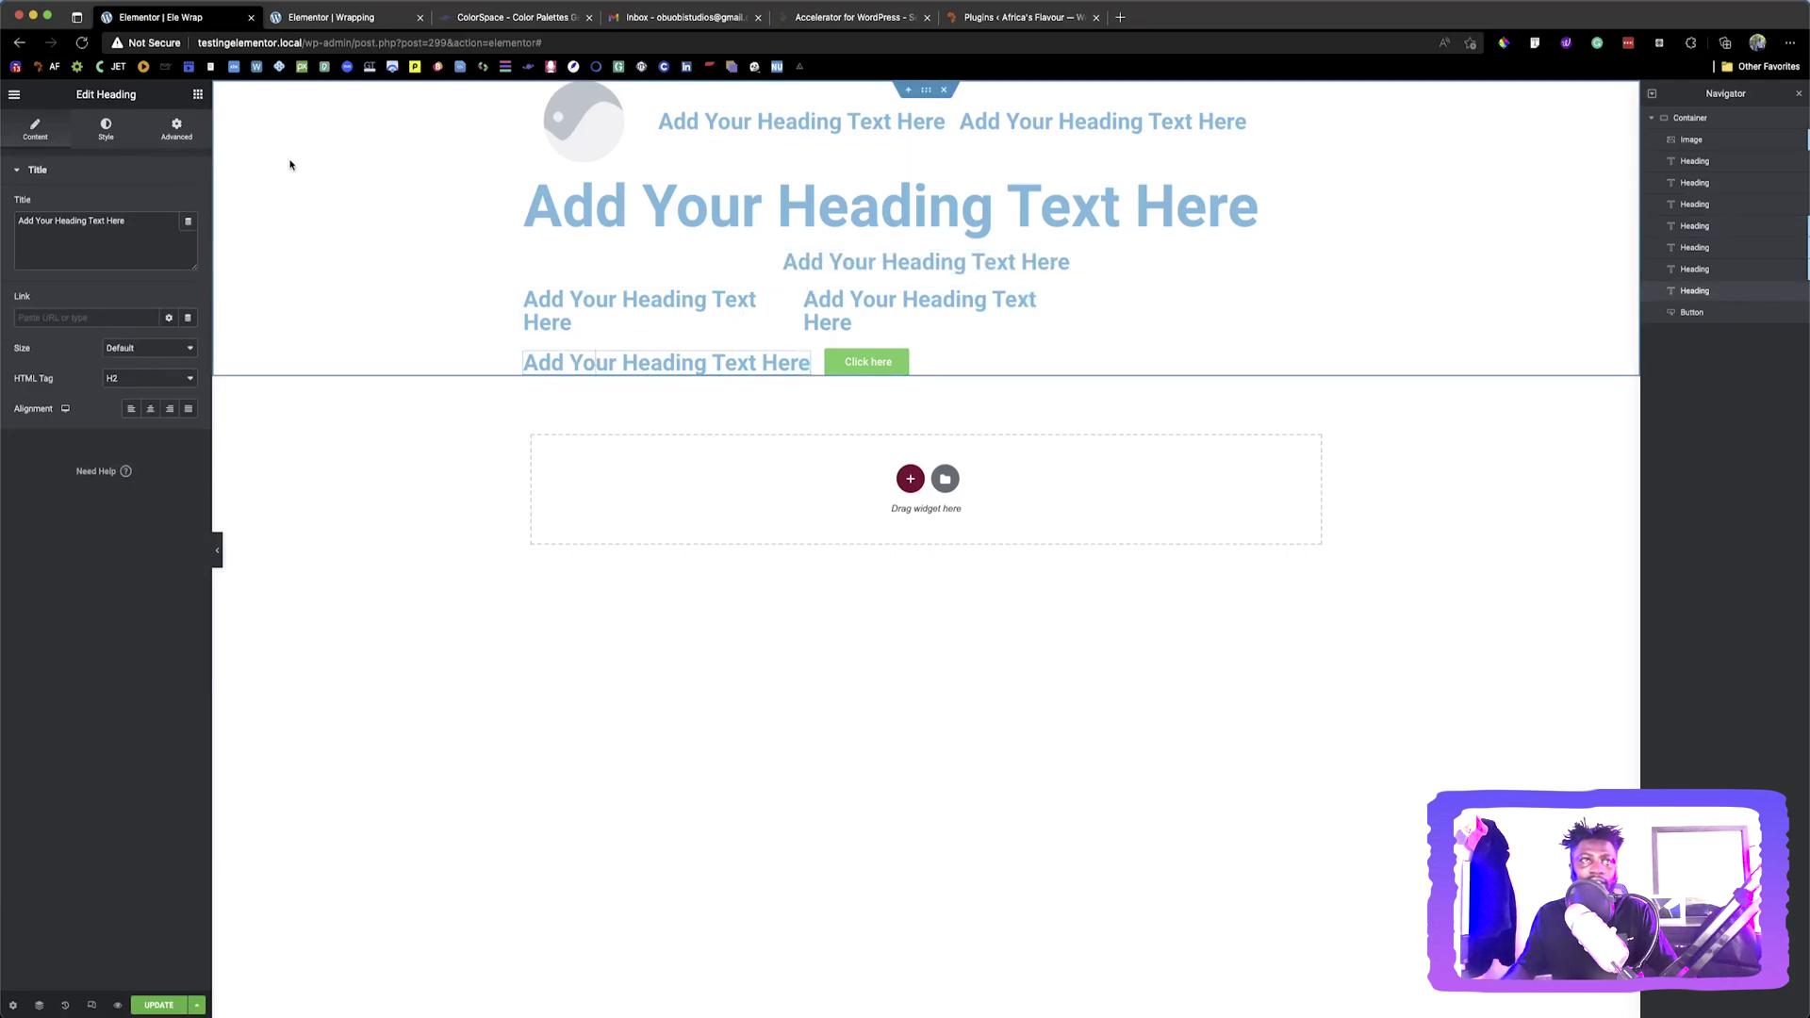
click(191, 134)
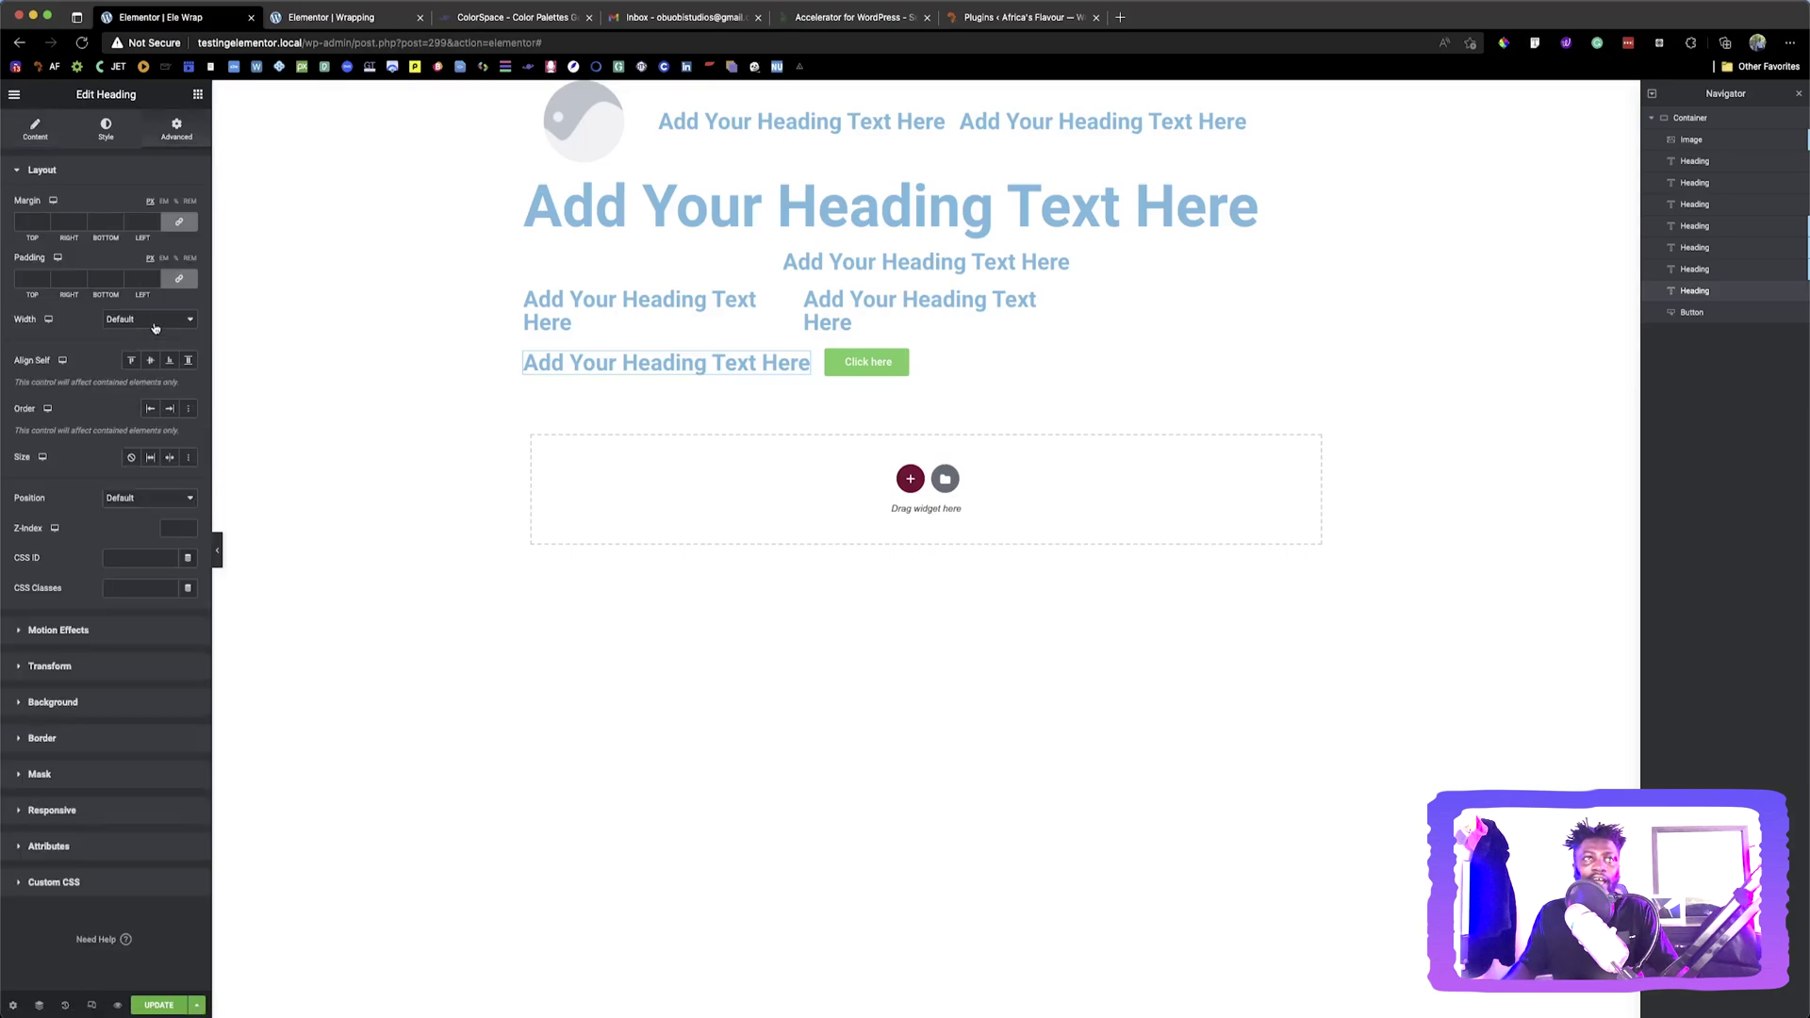
click(158, 319)
click(136, 365)
click(166, 365)
text(25)
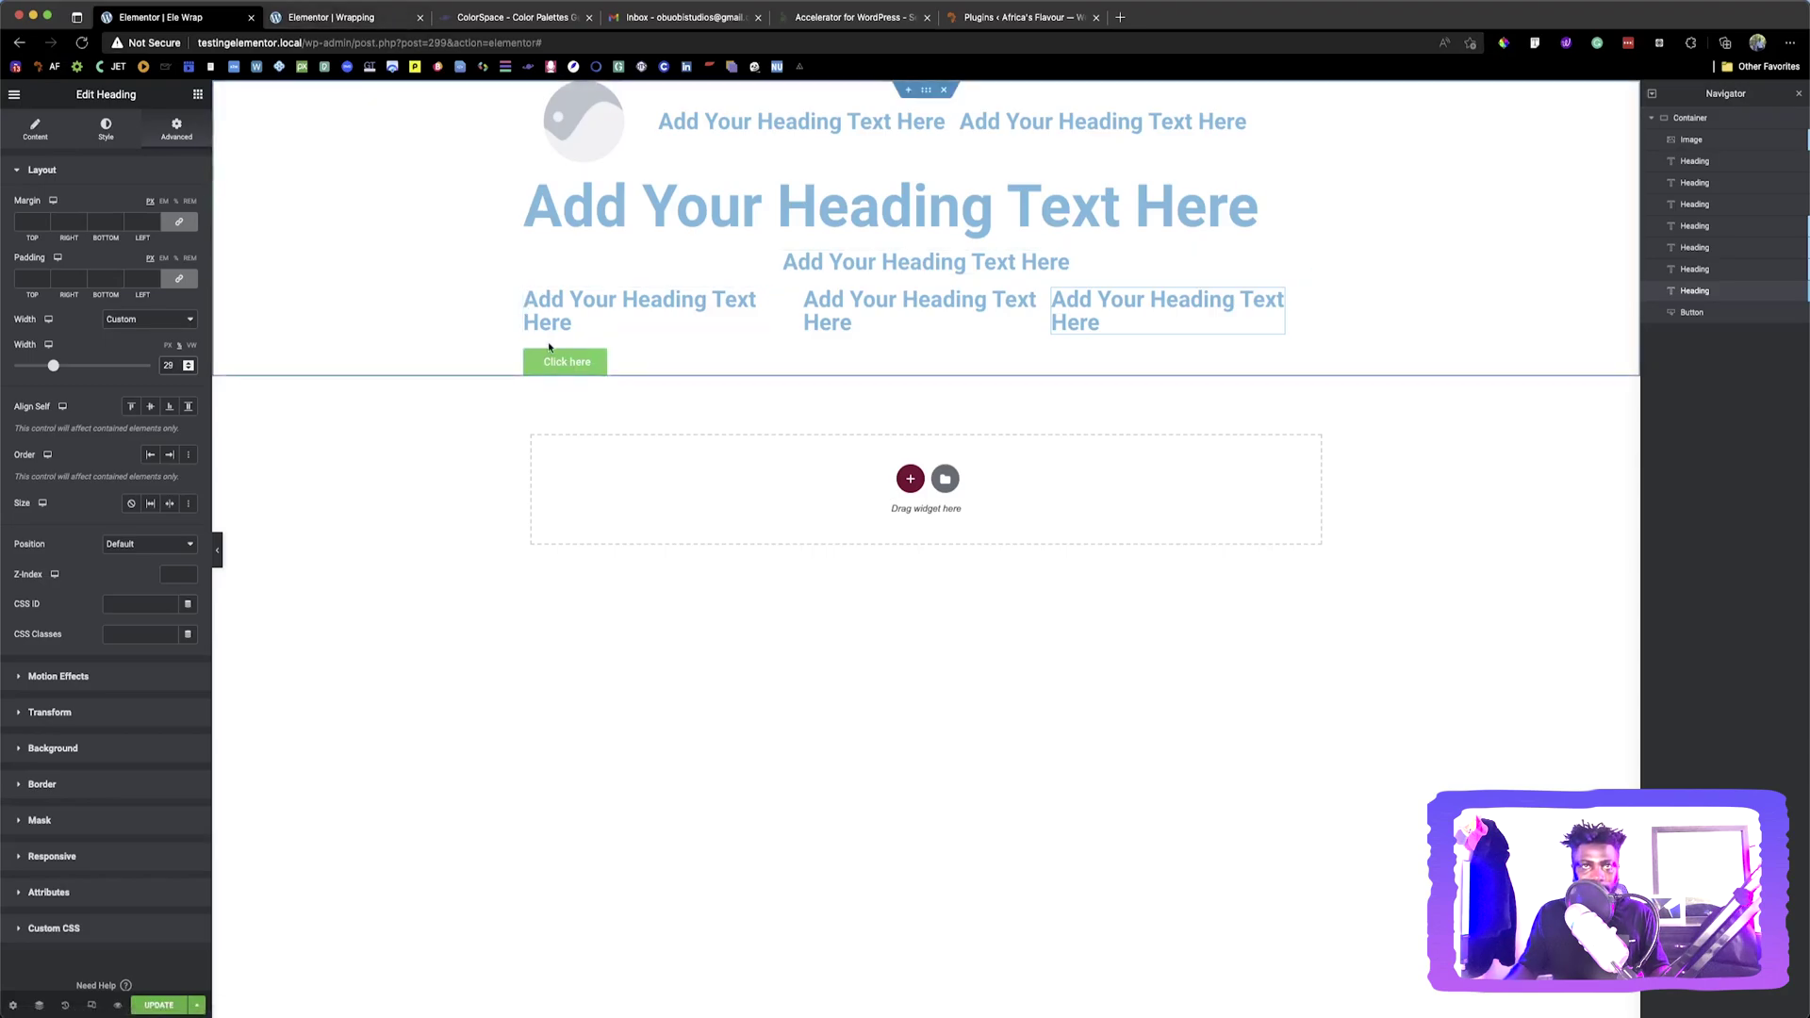
Compare Center justification with the Wrapping reference design and set the container's Justify Content to Space Between
click(927, 93)
click(45, 440)
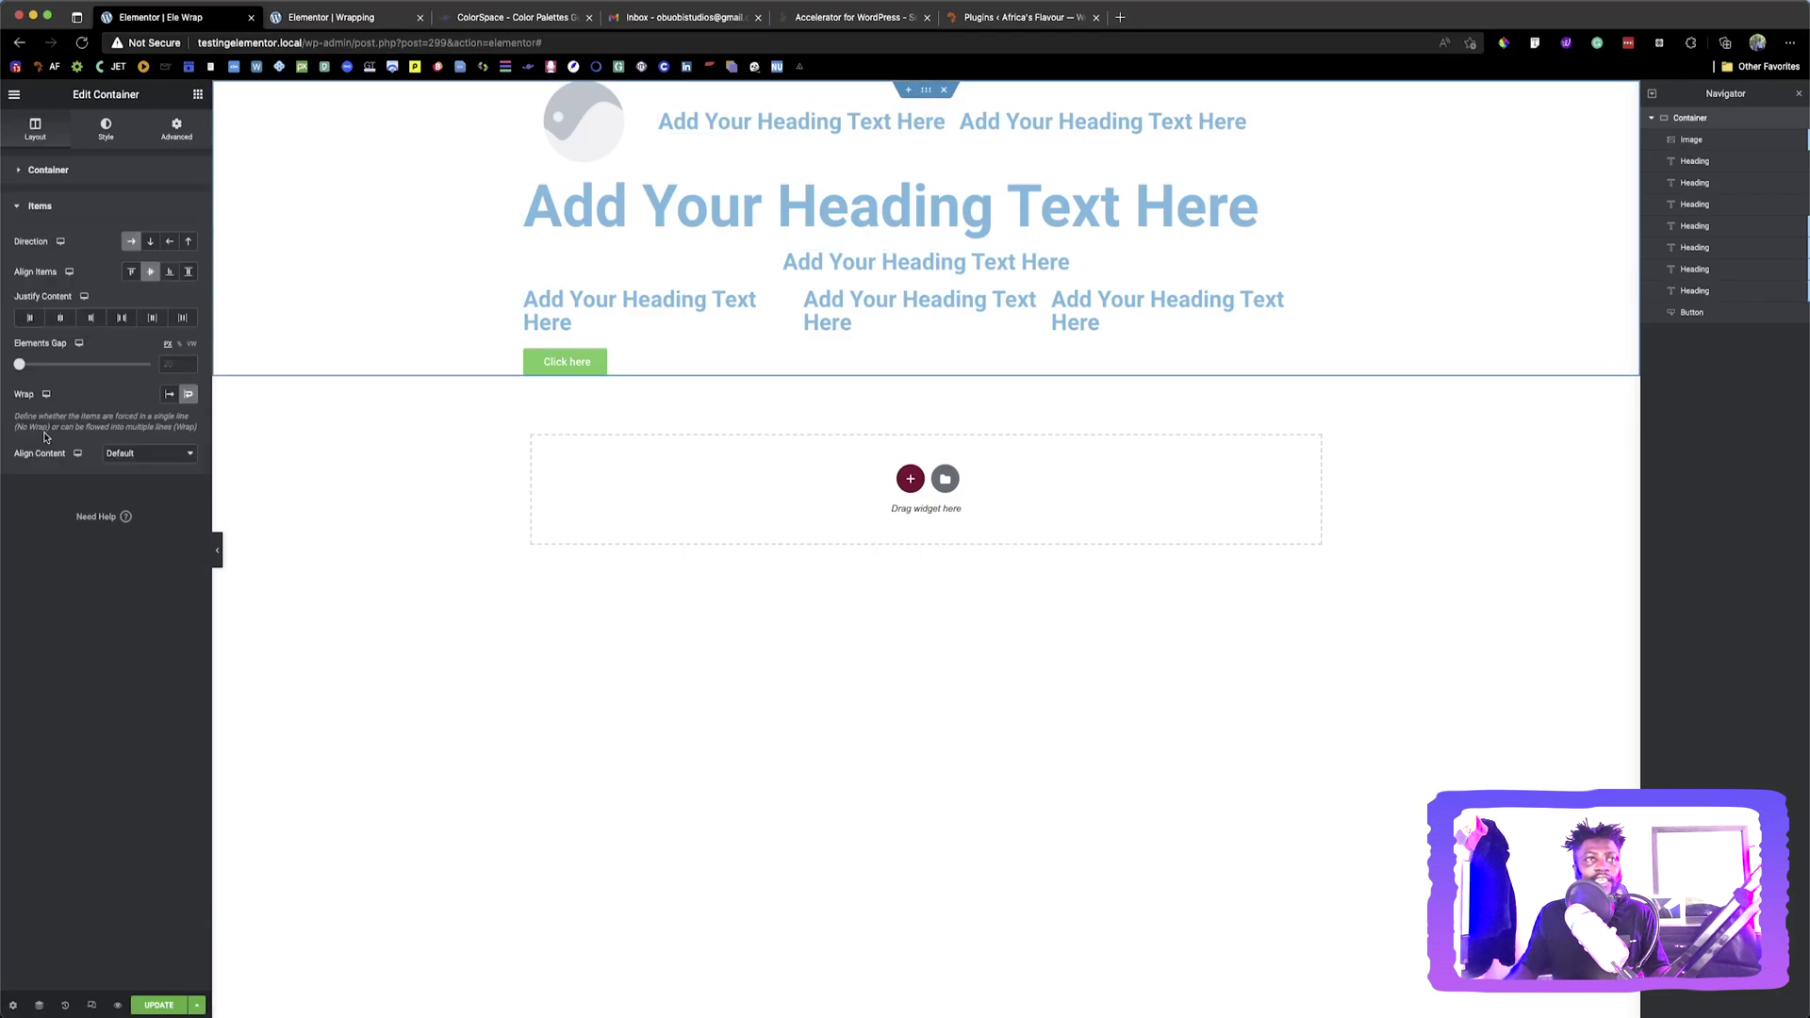
click(62, 319)
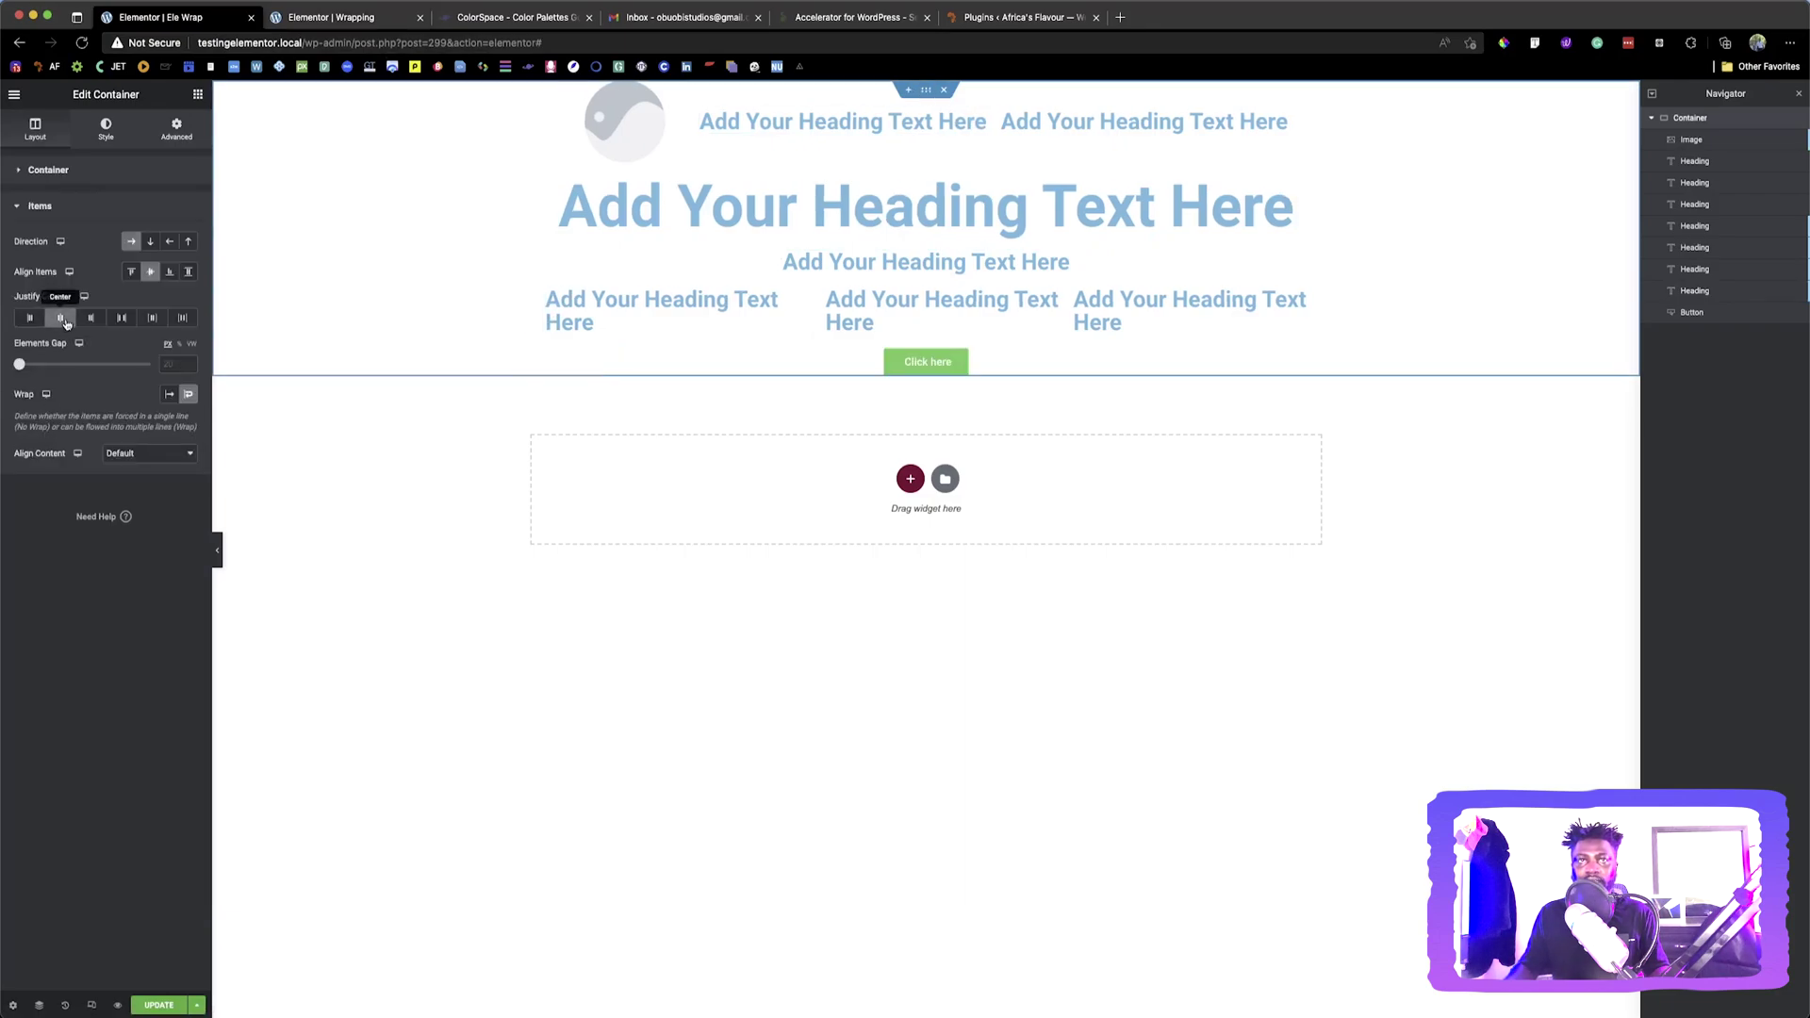
click(358, 23)
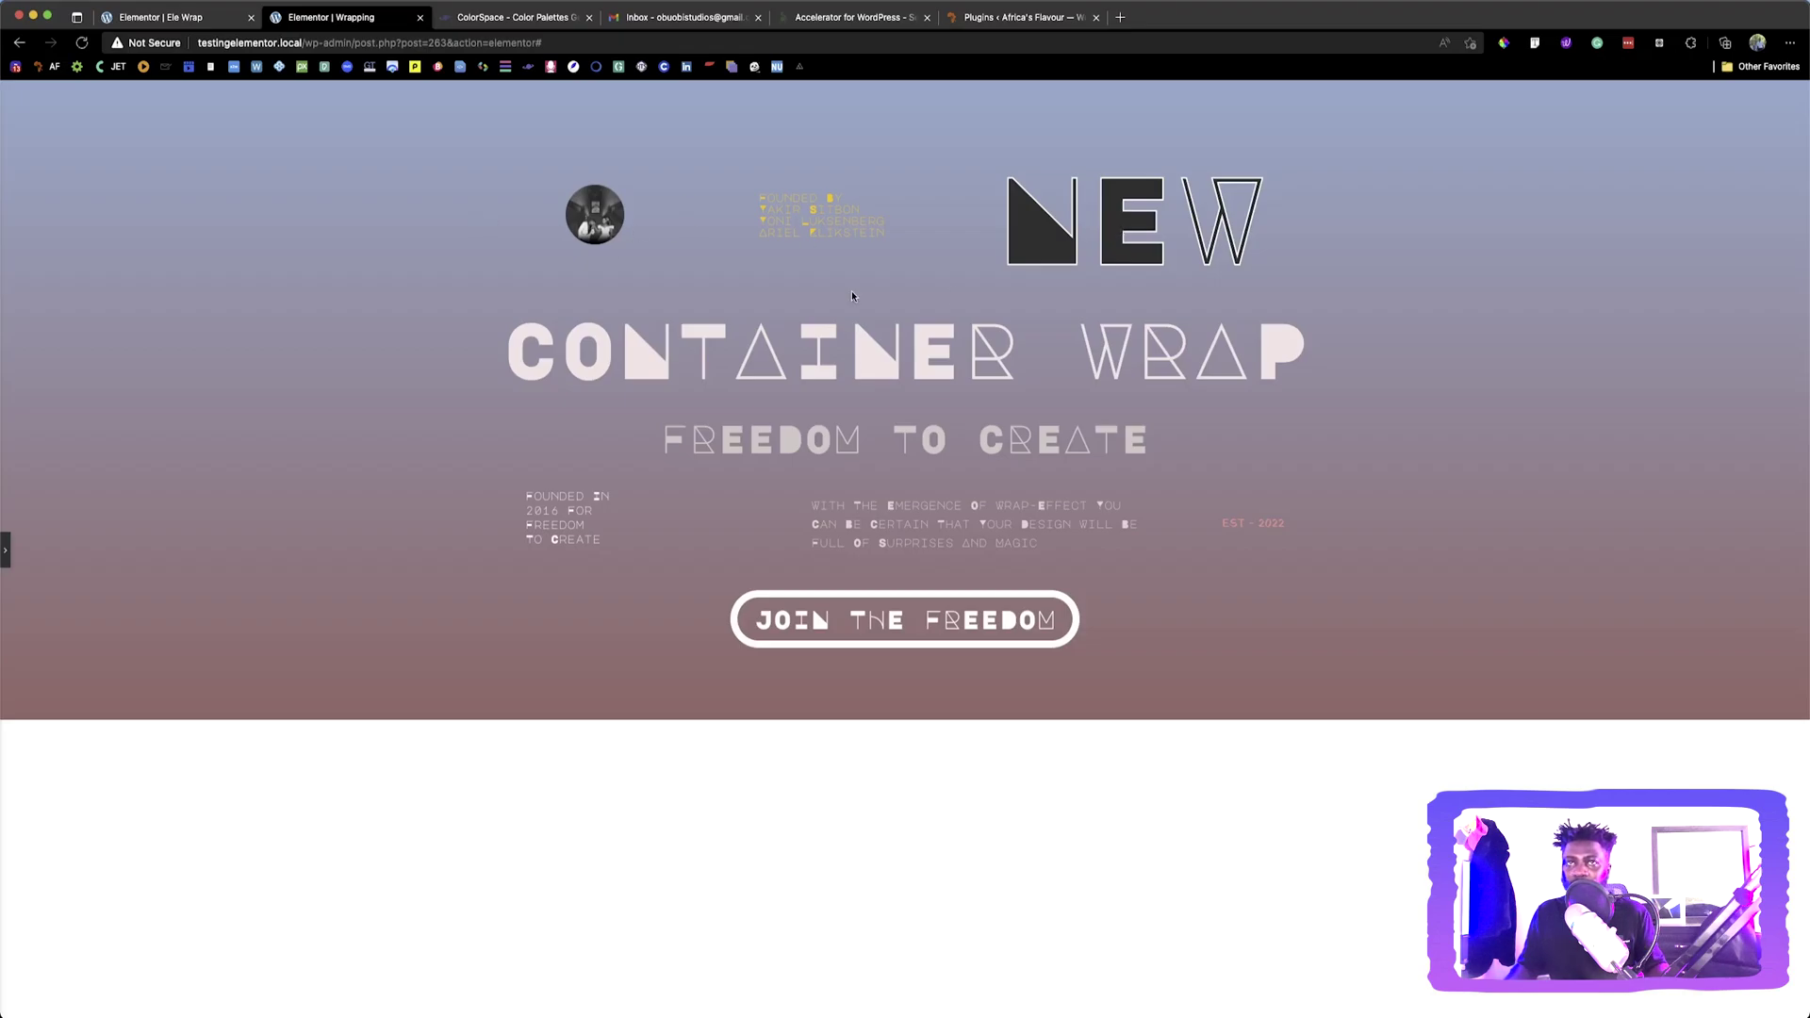
click(135, 24)
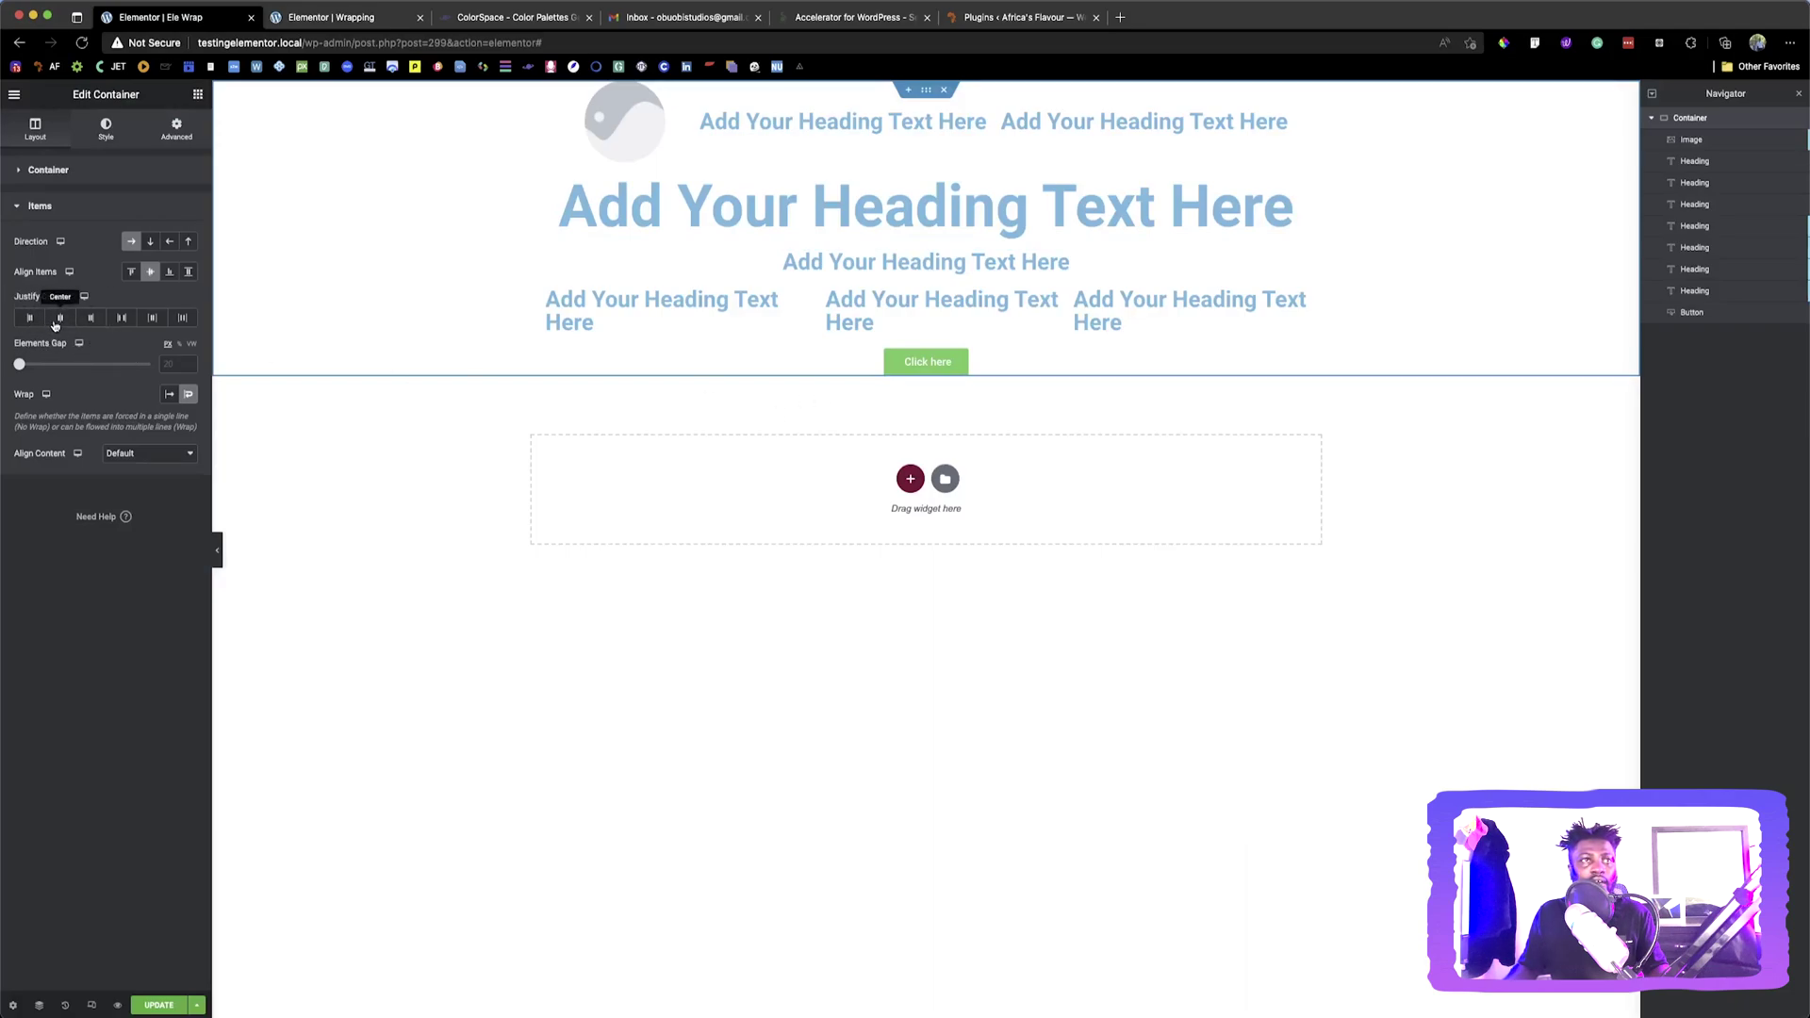
click(91, 319)
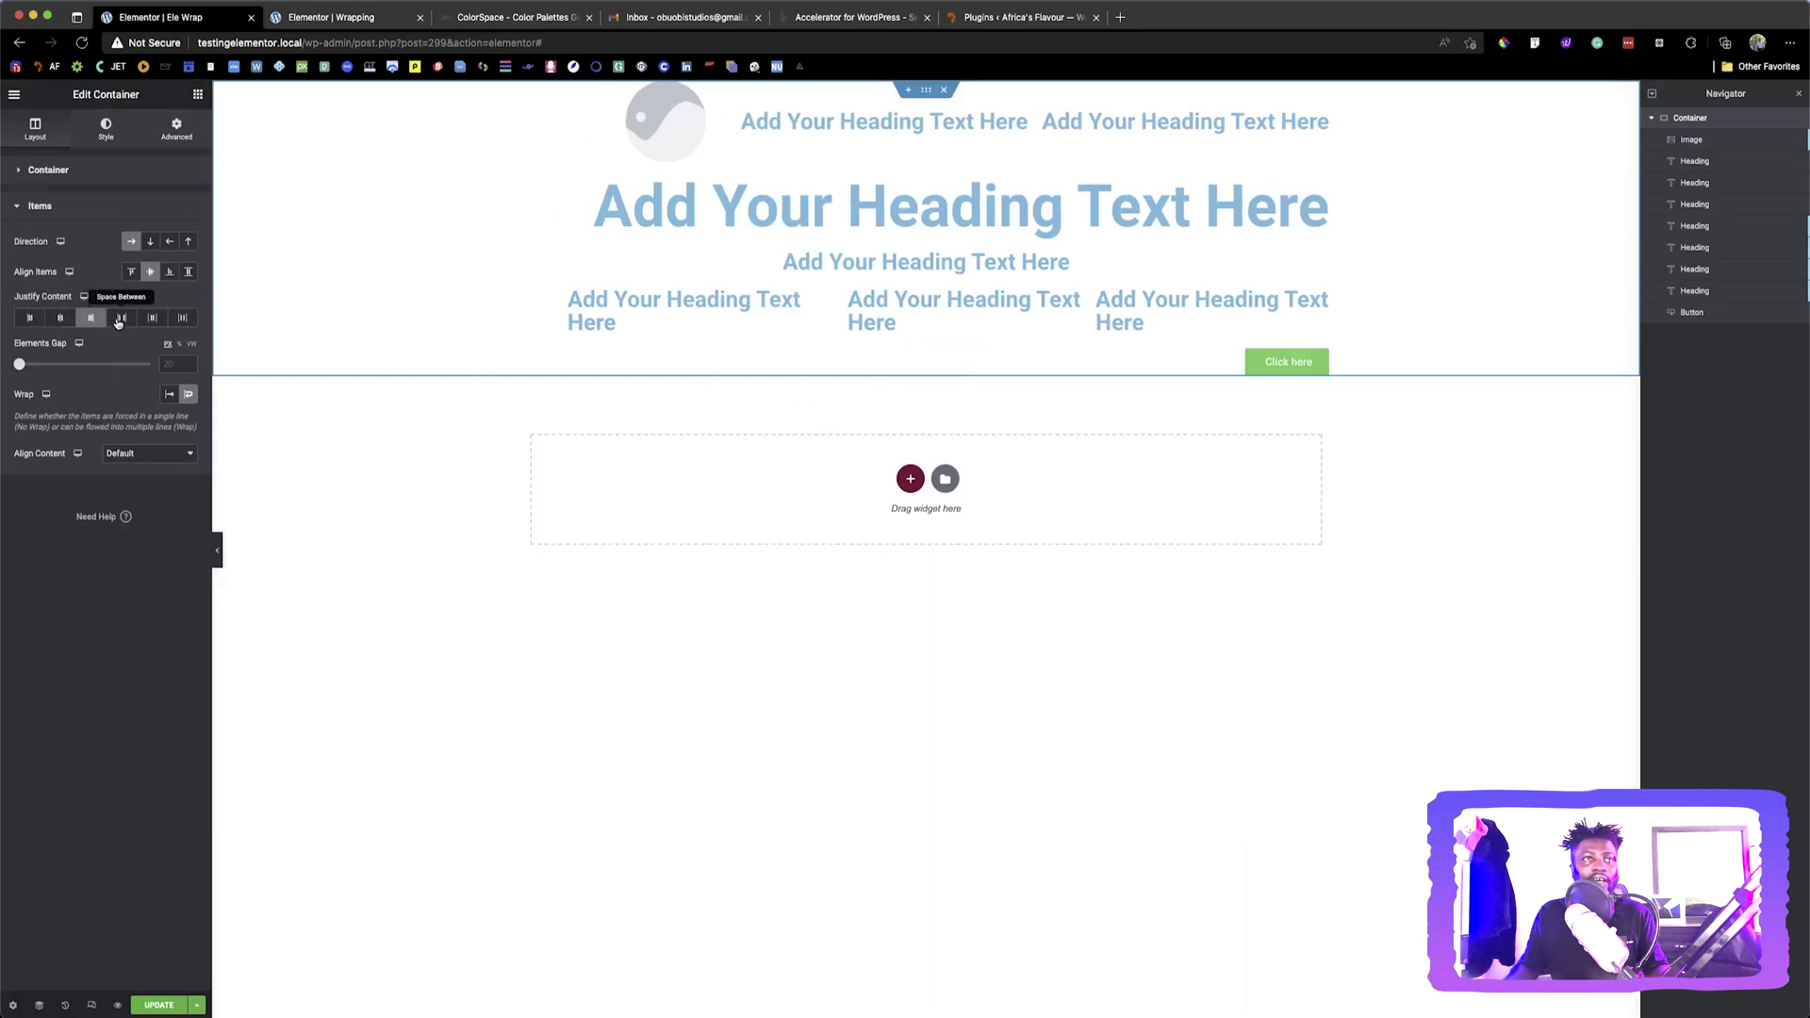
click(121, 318)
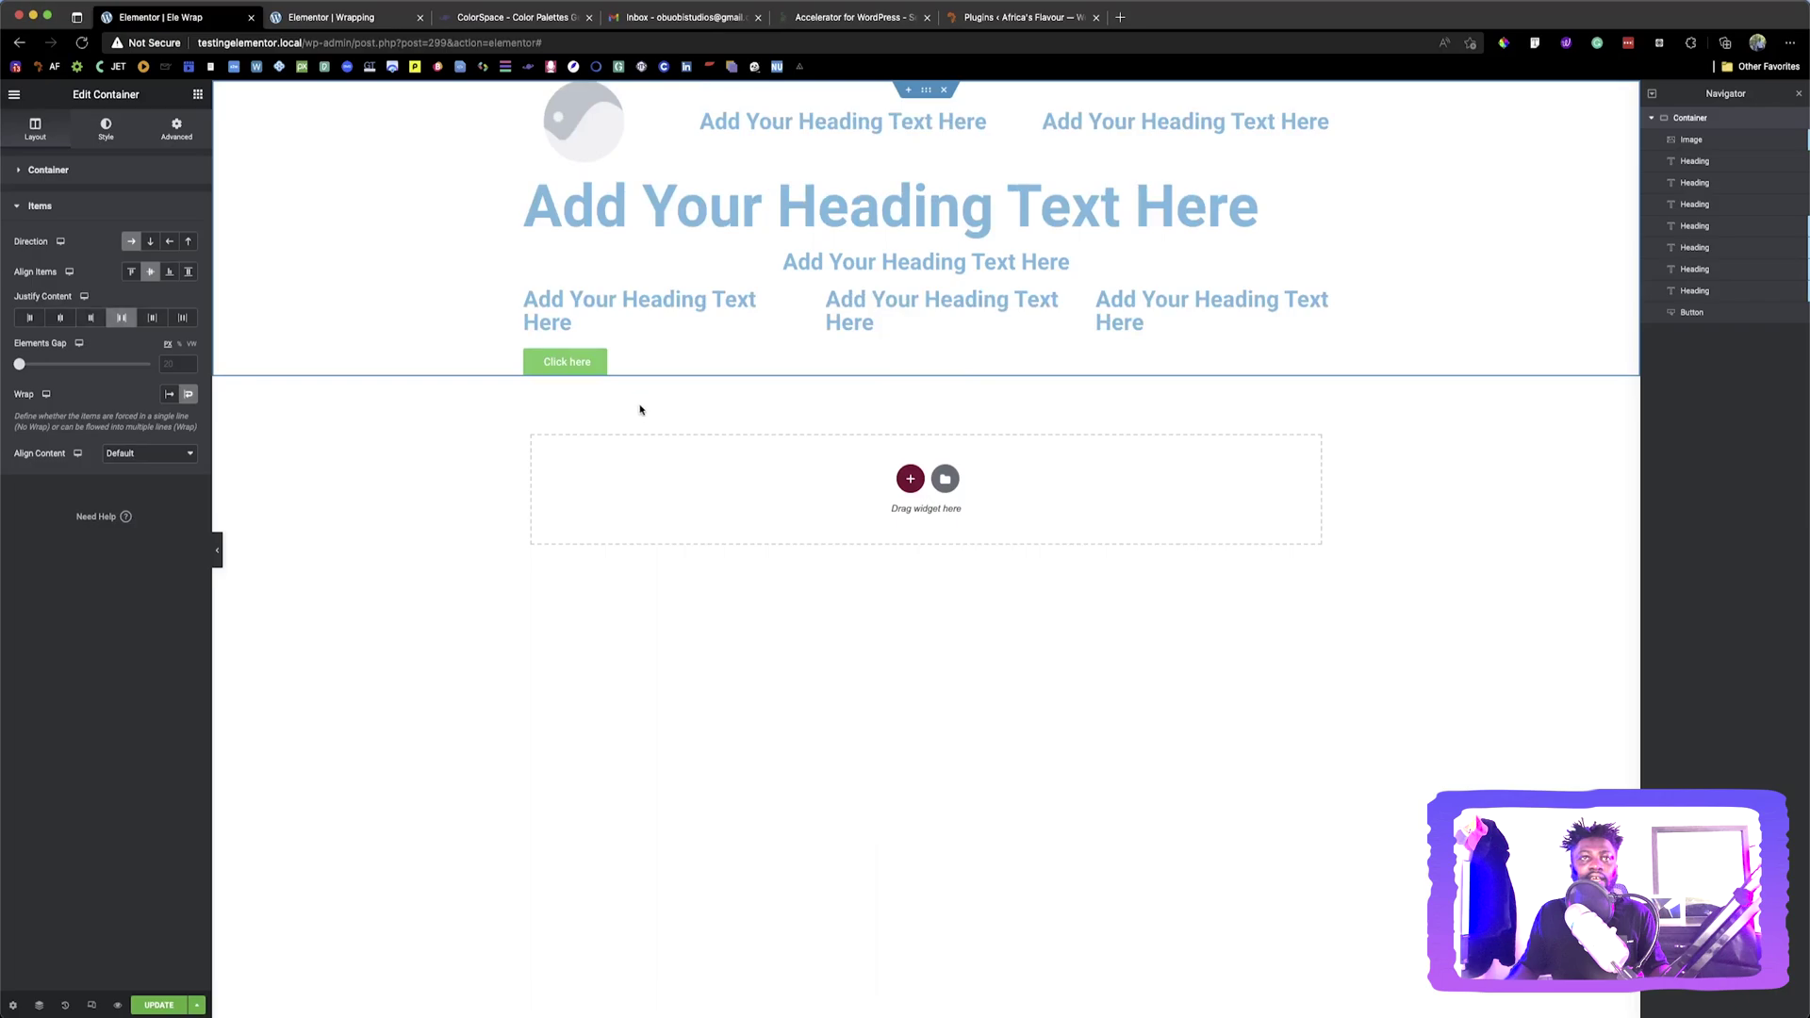
Make the "Click here" button Full Width (100%) and set its alignment to Center
click(600, 363)
click(176, 129)
click(146, 320)
click(148, 334)
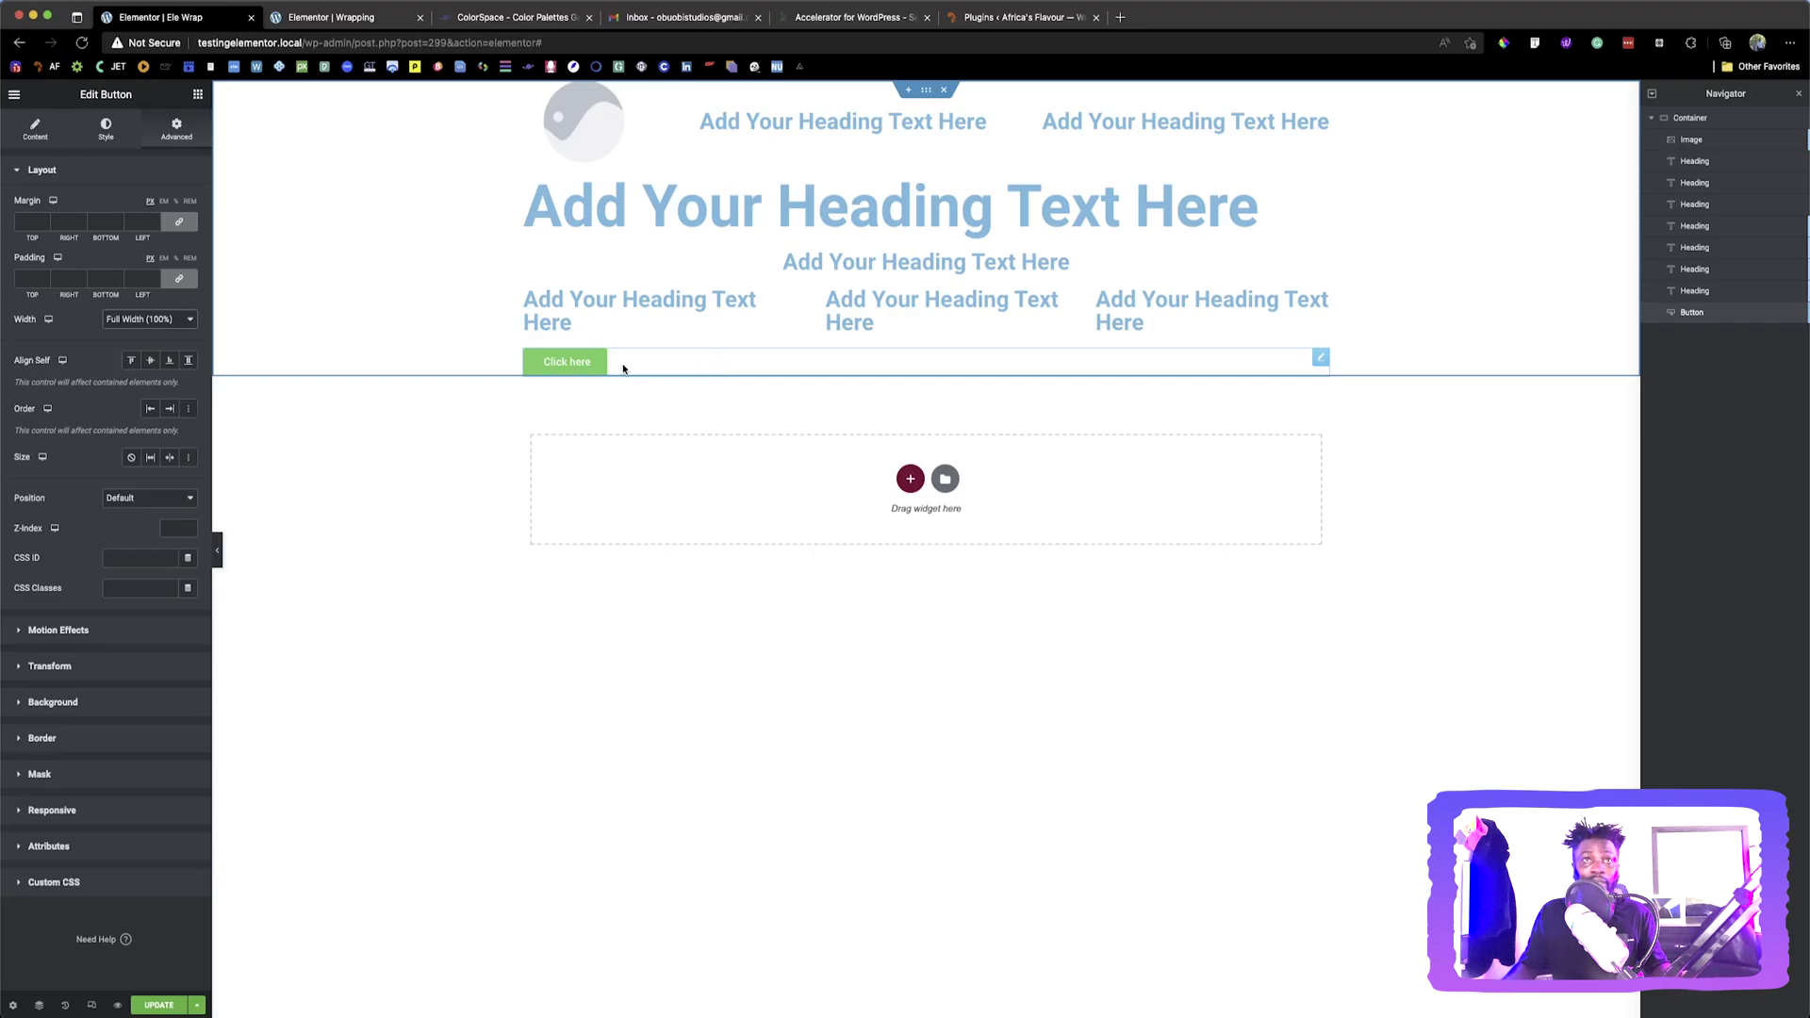
click(35, 129)
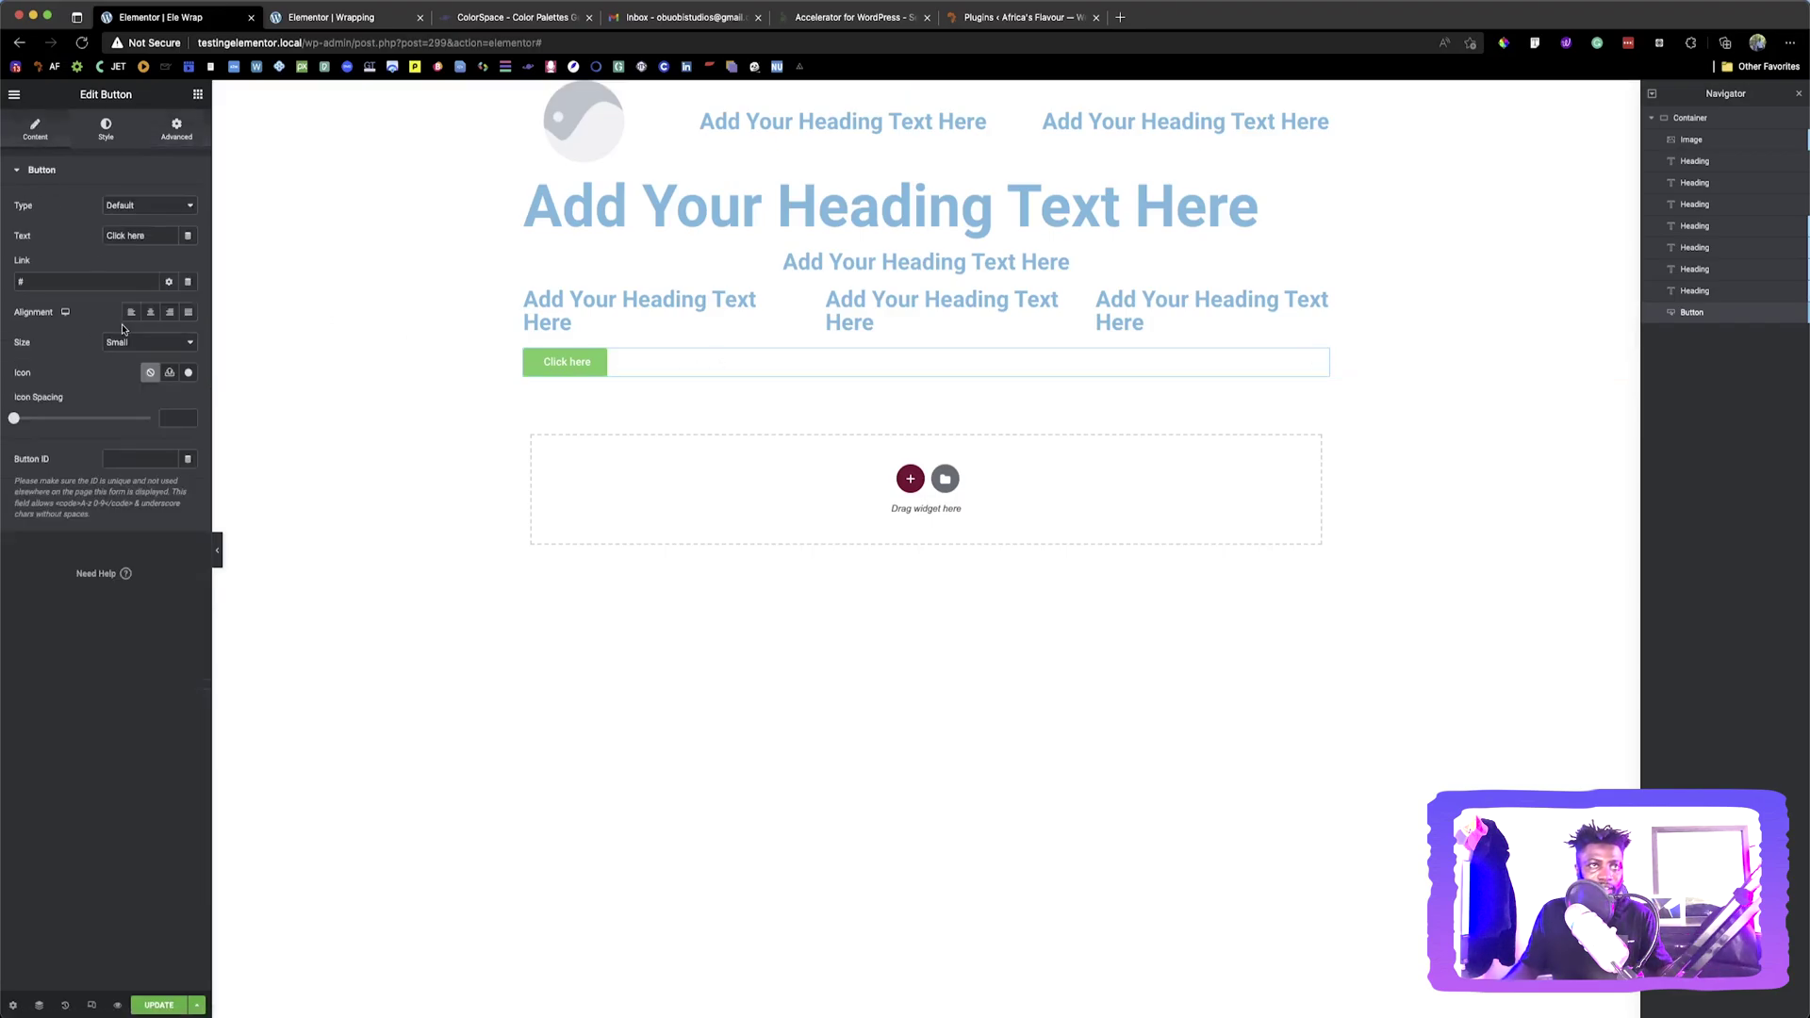
click(152, 314)
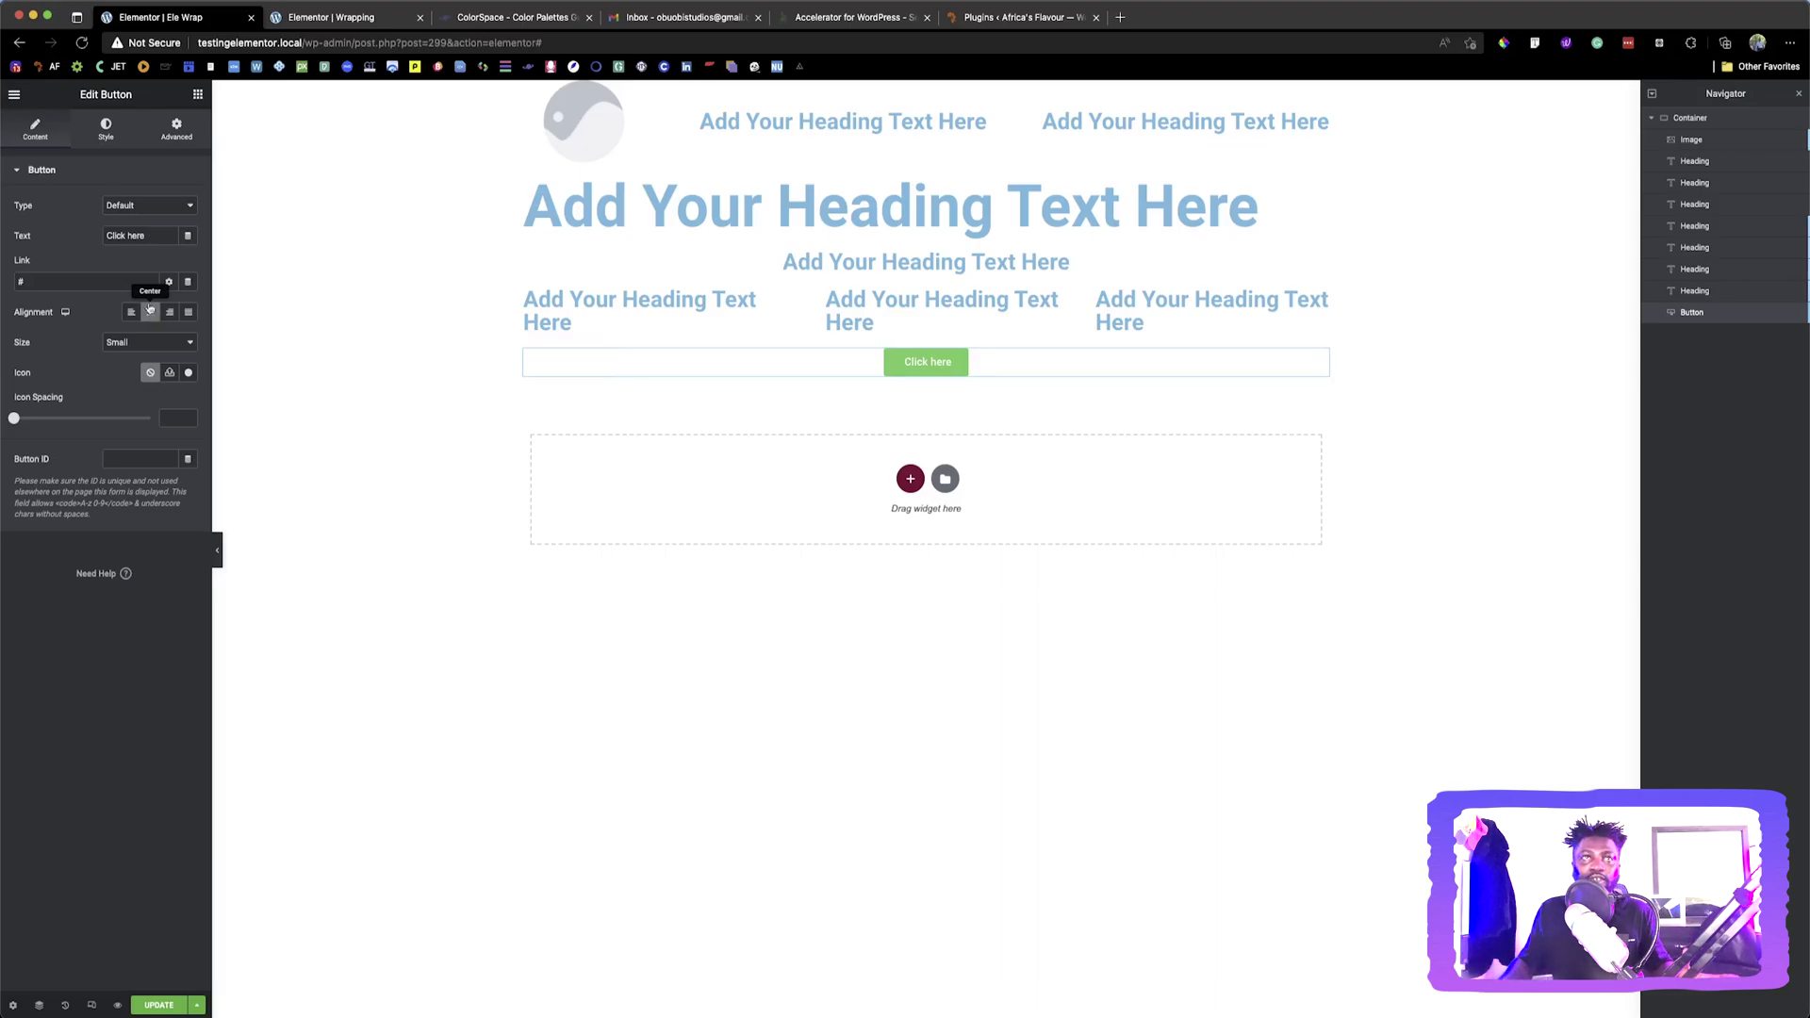
Check the Wrapping reference design and replace the placeholder image with Main-Banners.jpg from the media library
click(387, 19)
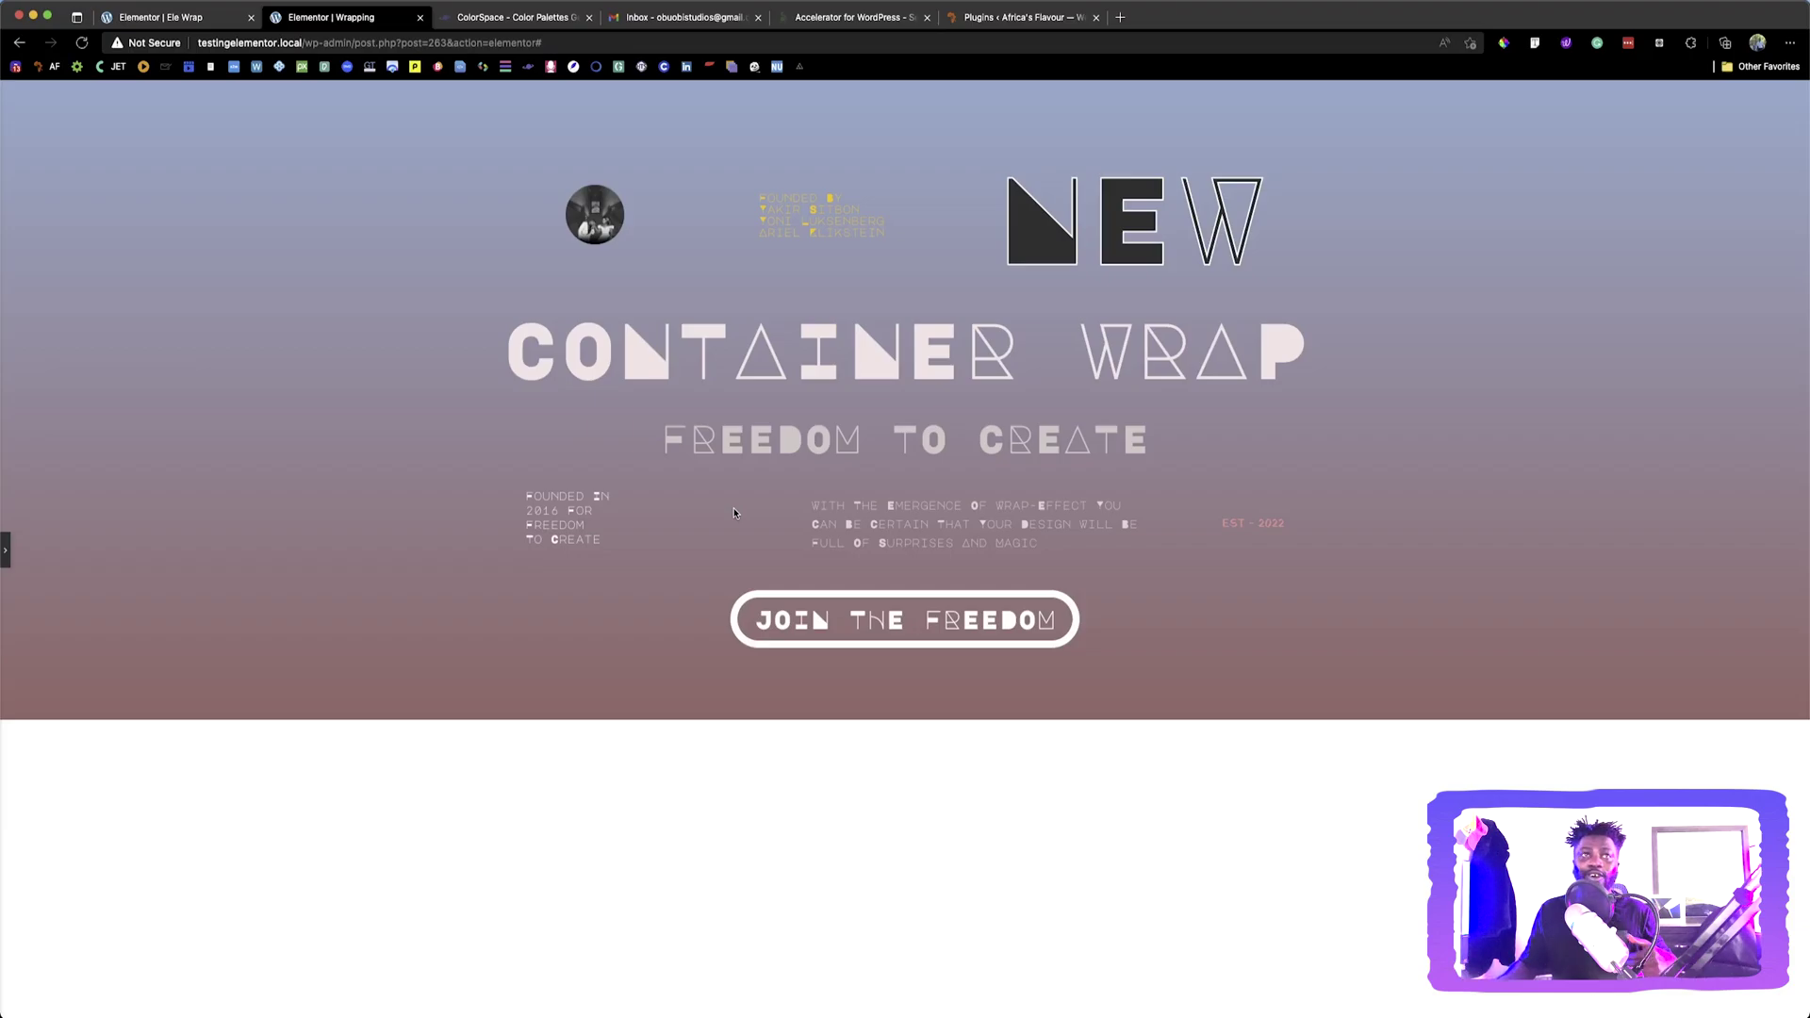
click(139, 19)
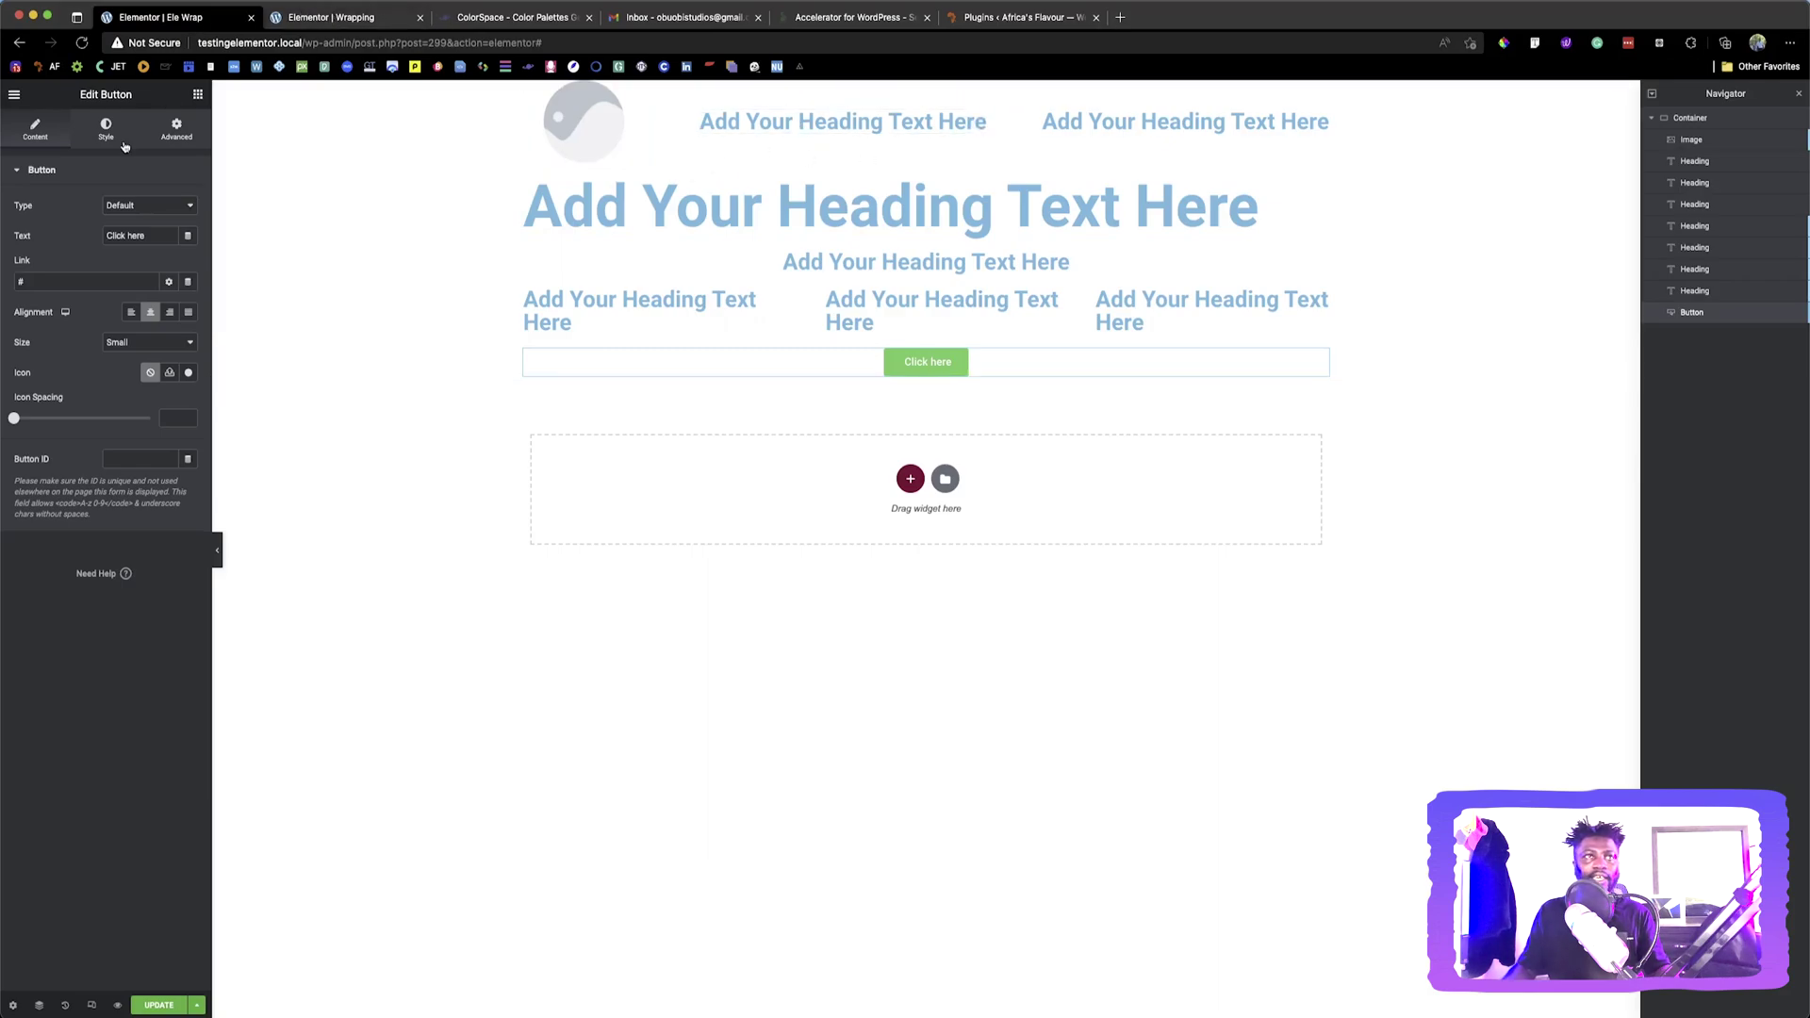
click(601, 152)
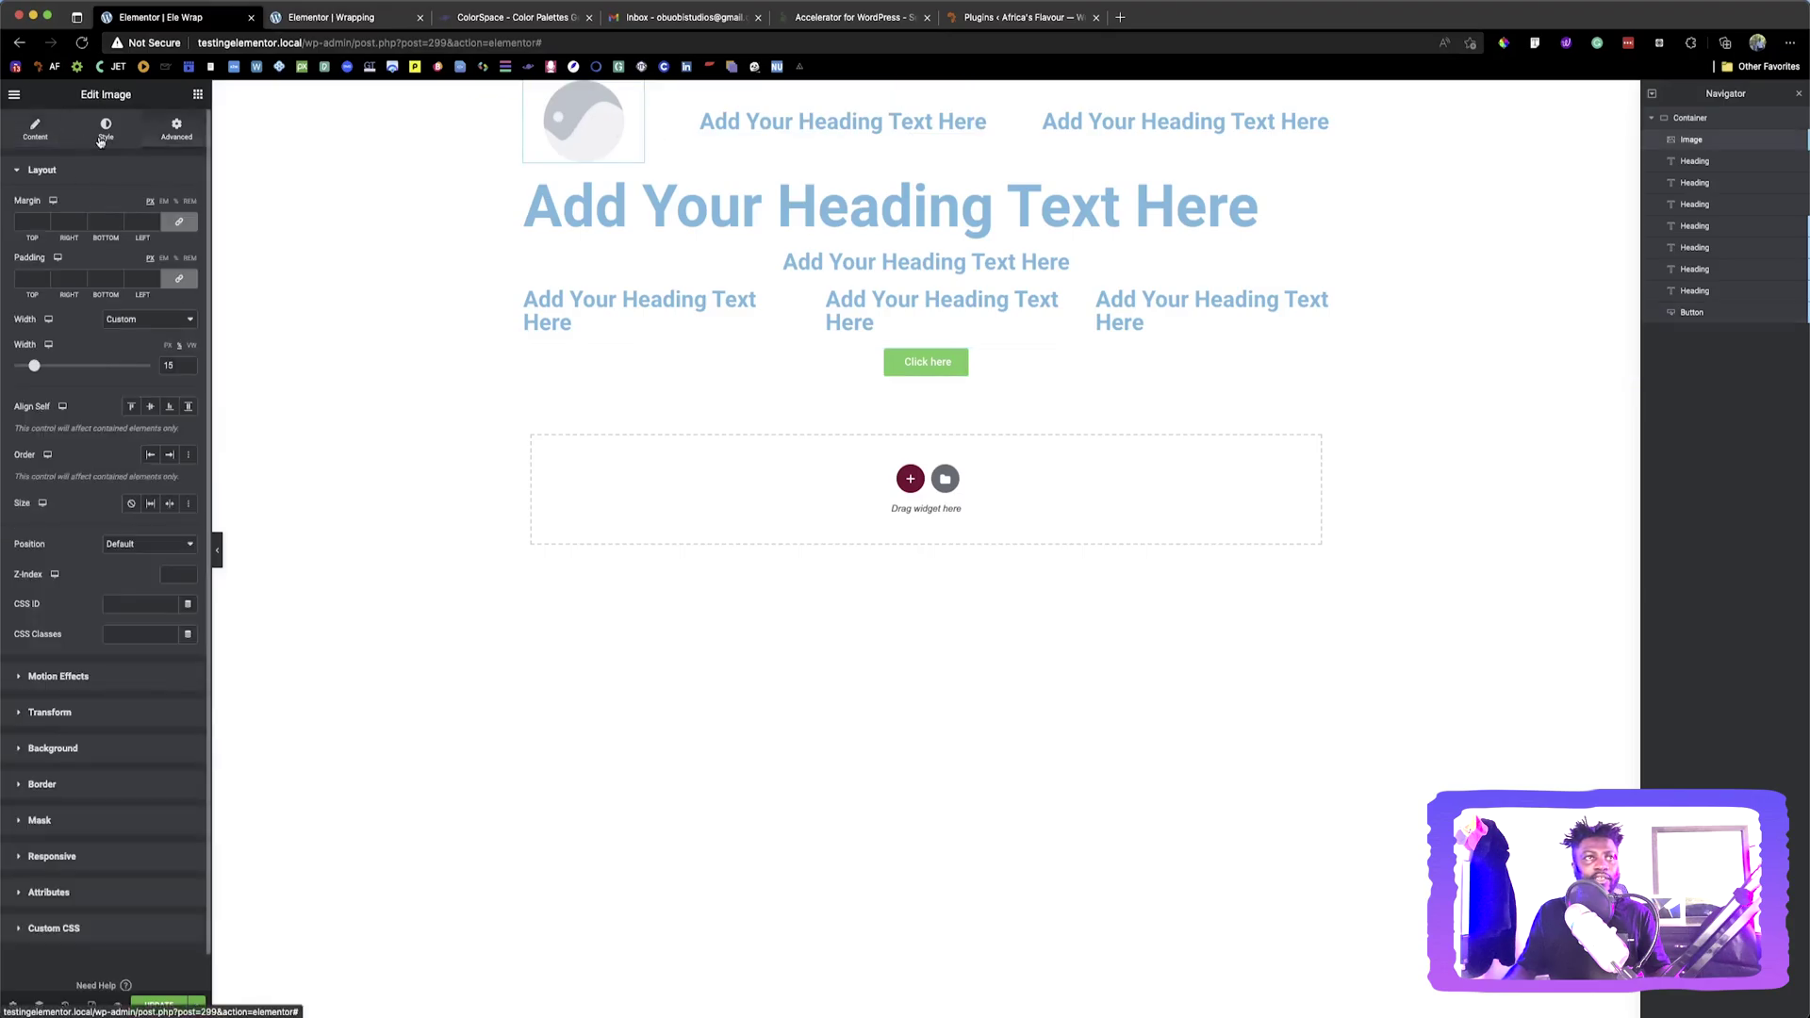
click(106, 129)
click(28, 141)
click(104, 243)
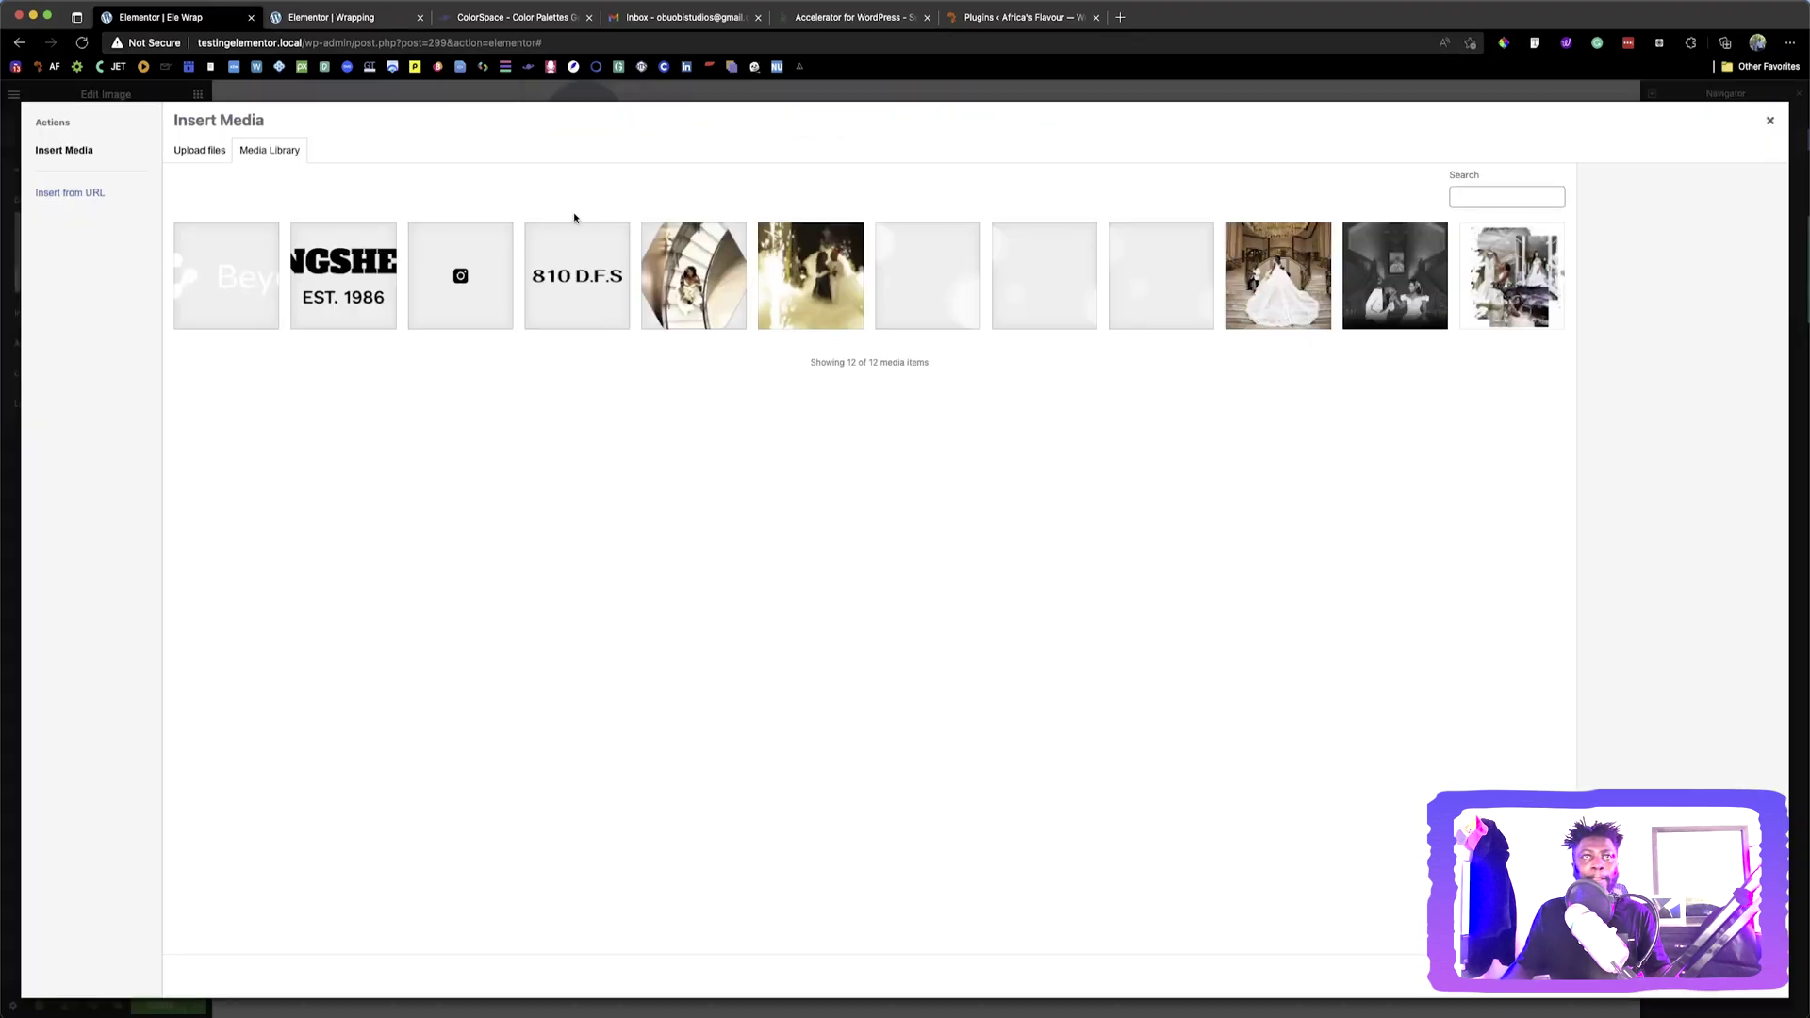
click(1405, 297)
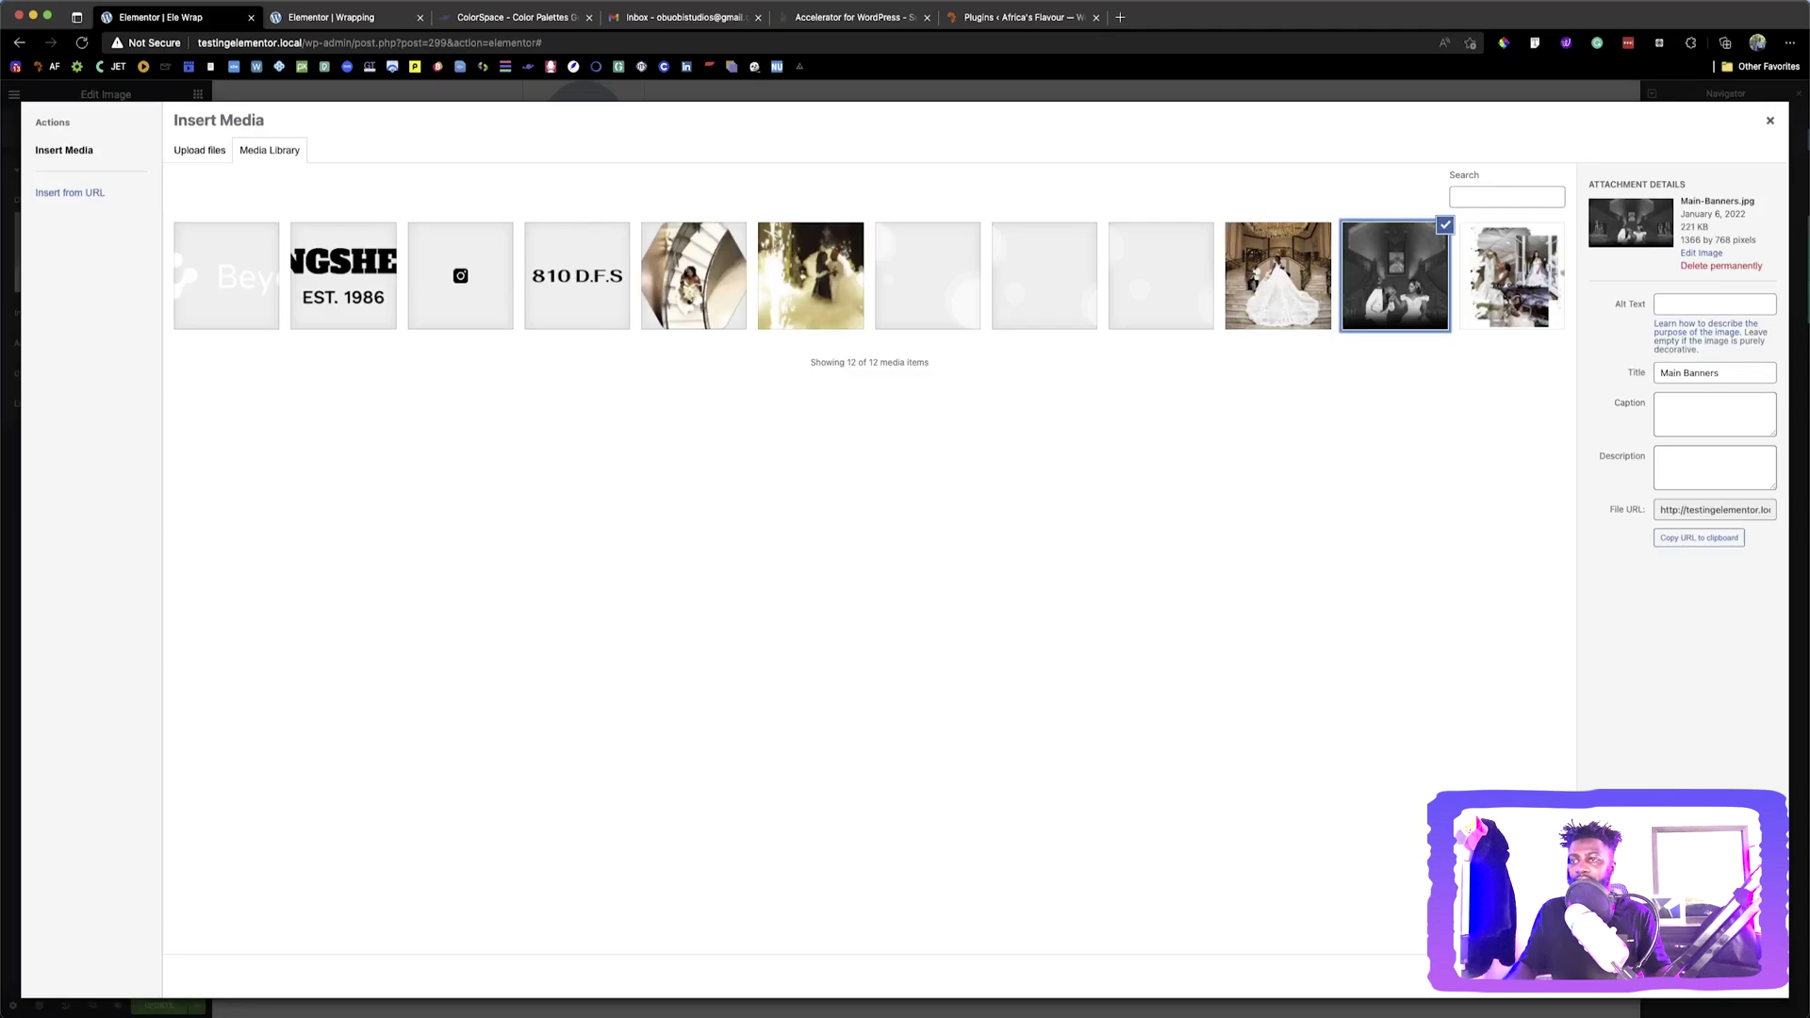
click(1725, 974)
Open a front-end preview of the Wrapping reference page and place its tab ahead of the Wrapping editor tab
click(841, 114)
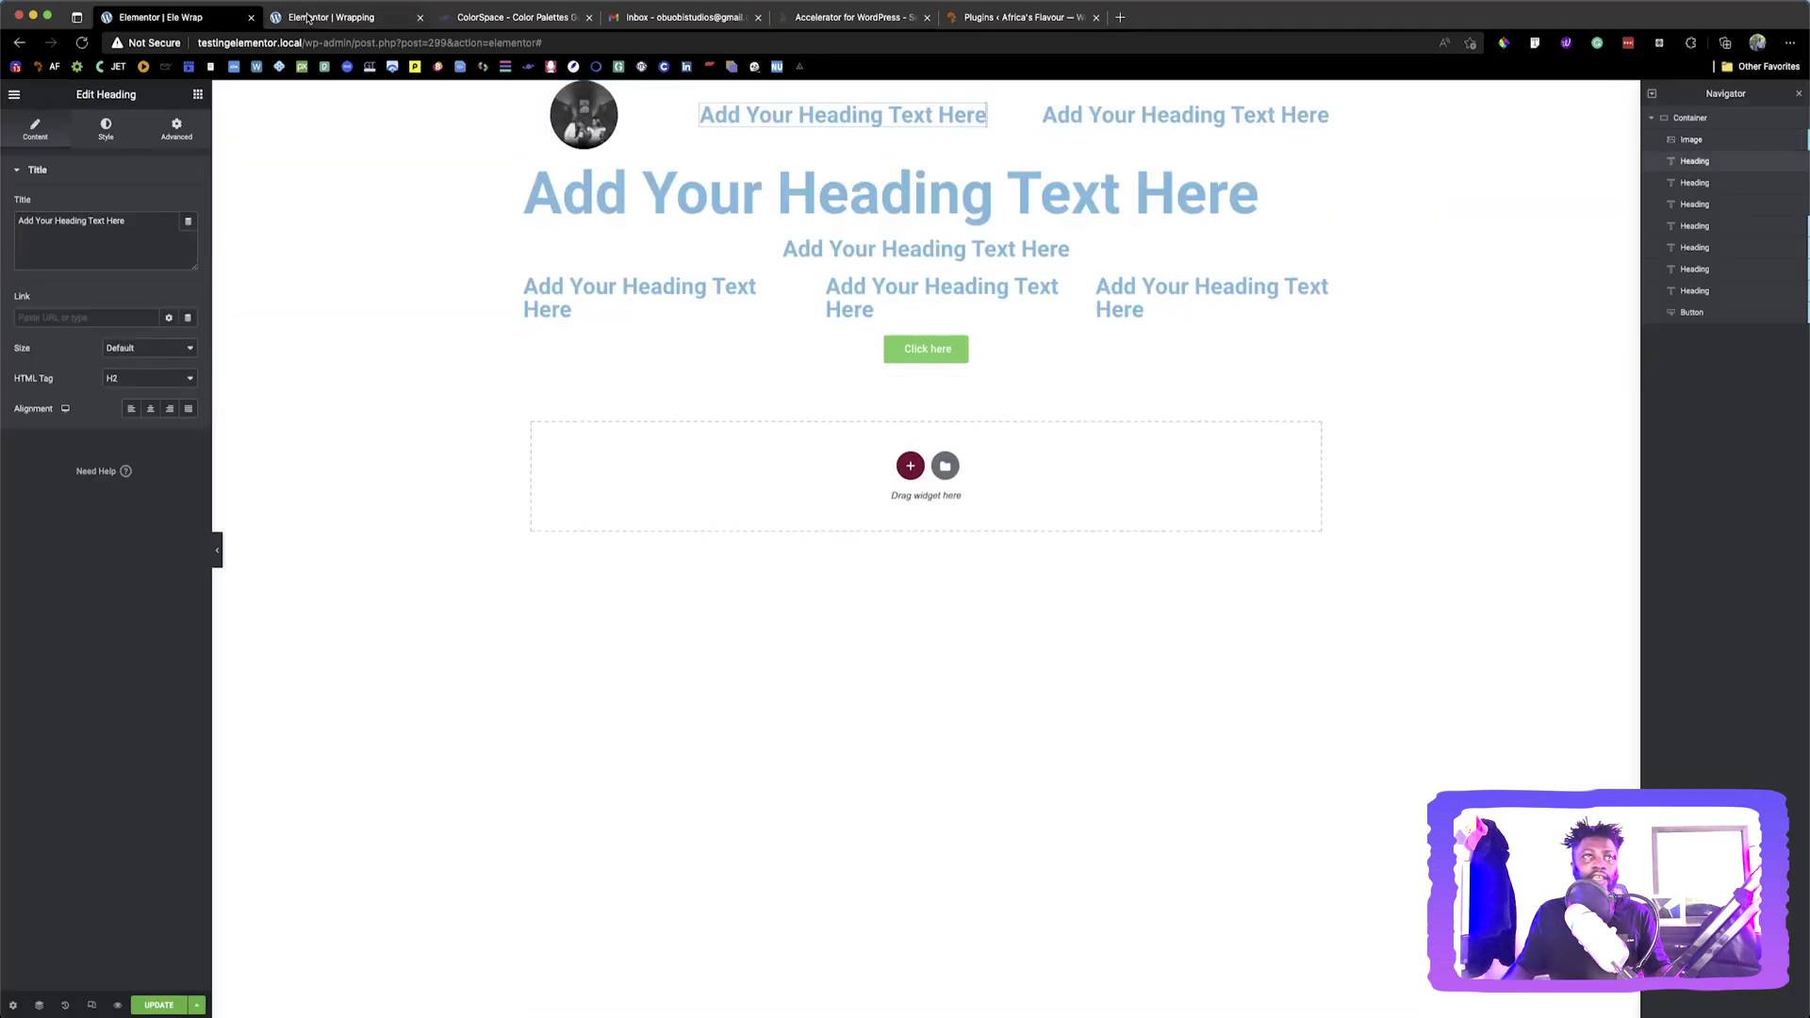
click(308, 18)
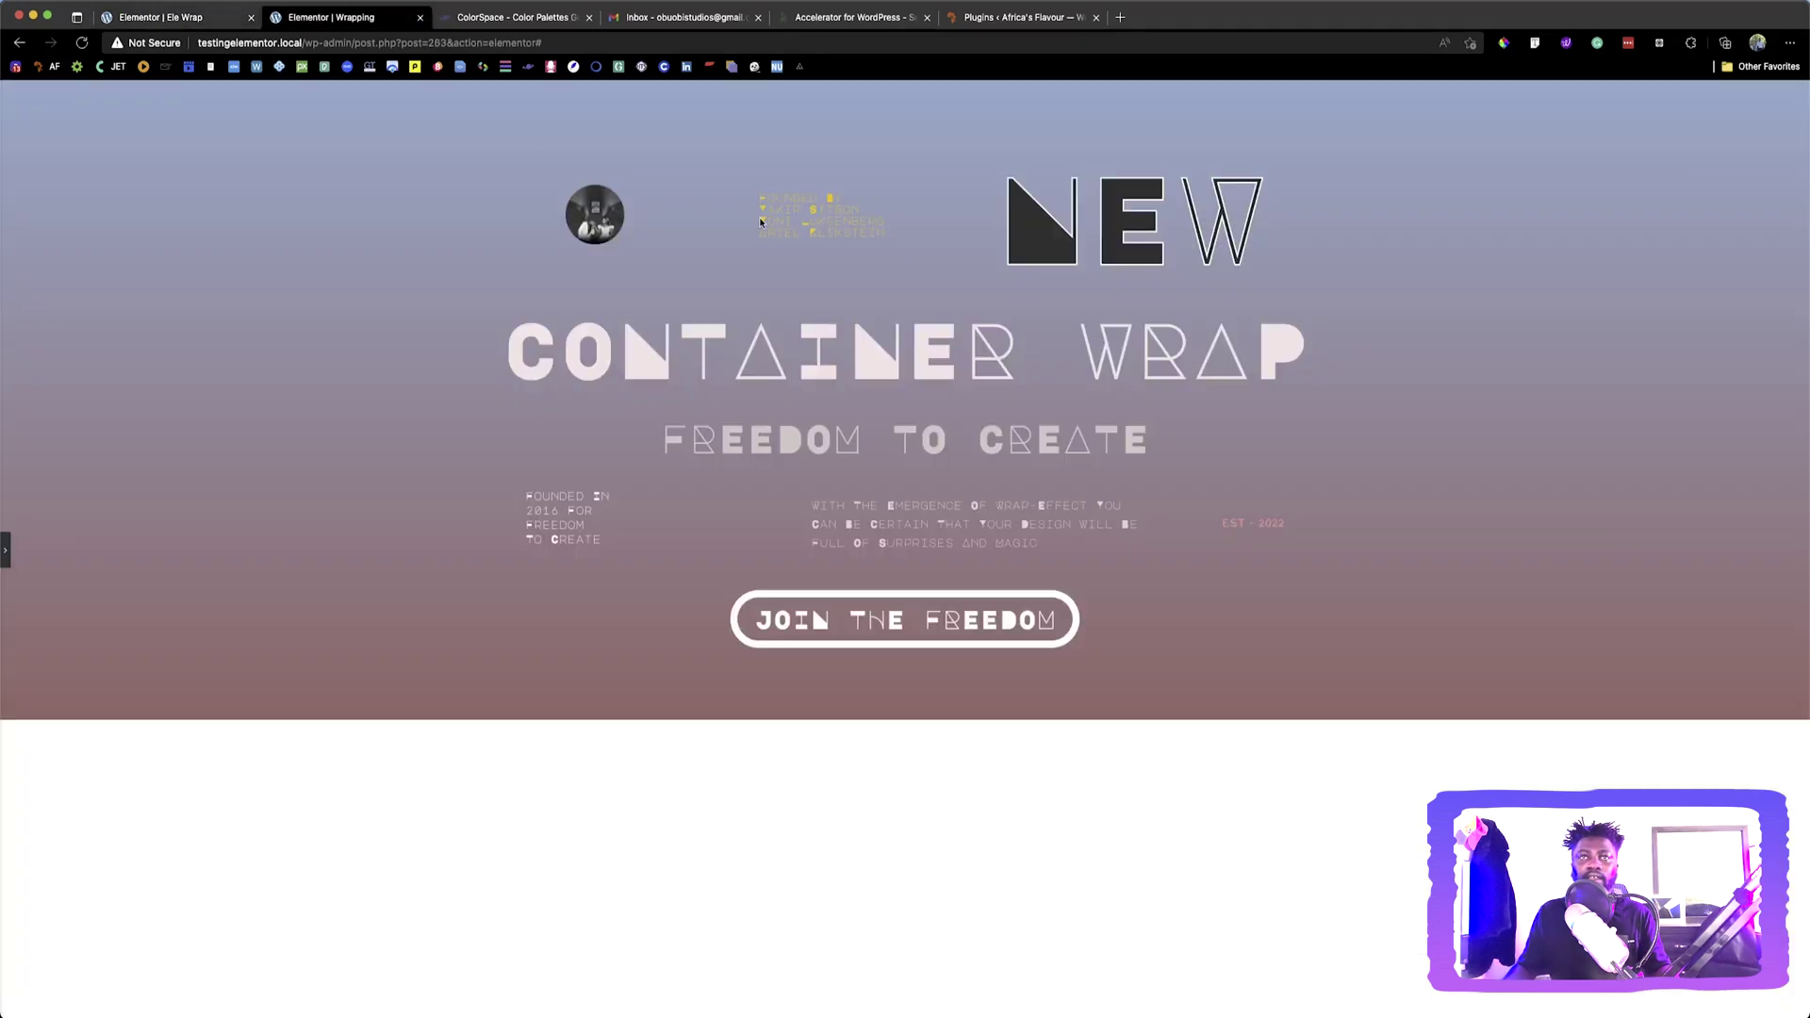
click(4, 551)
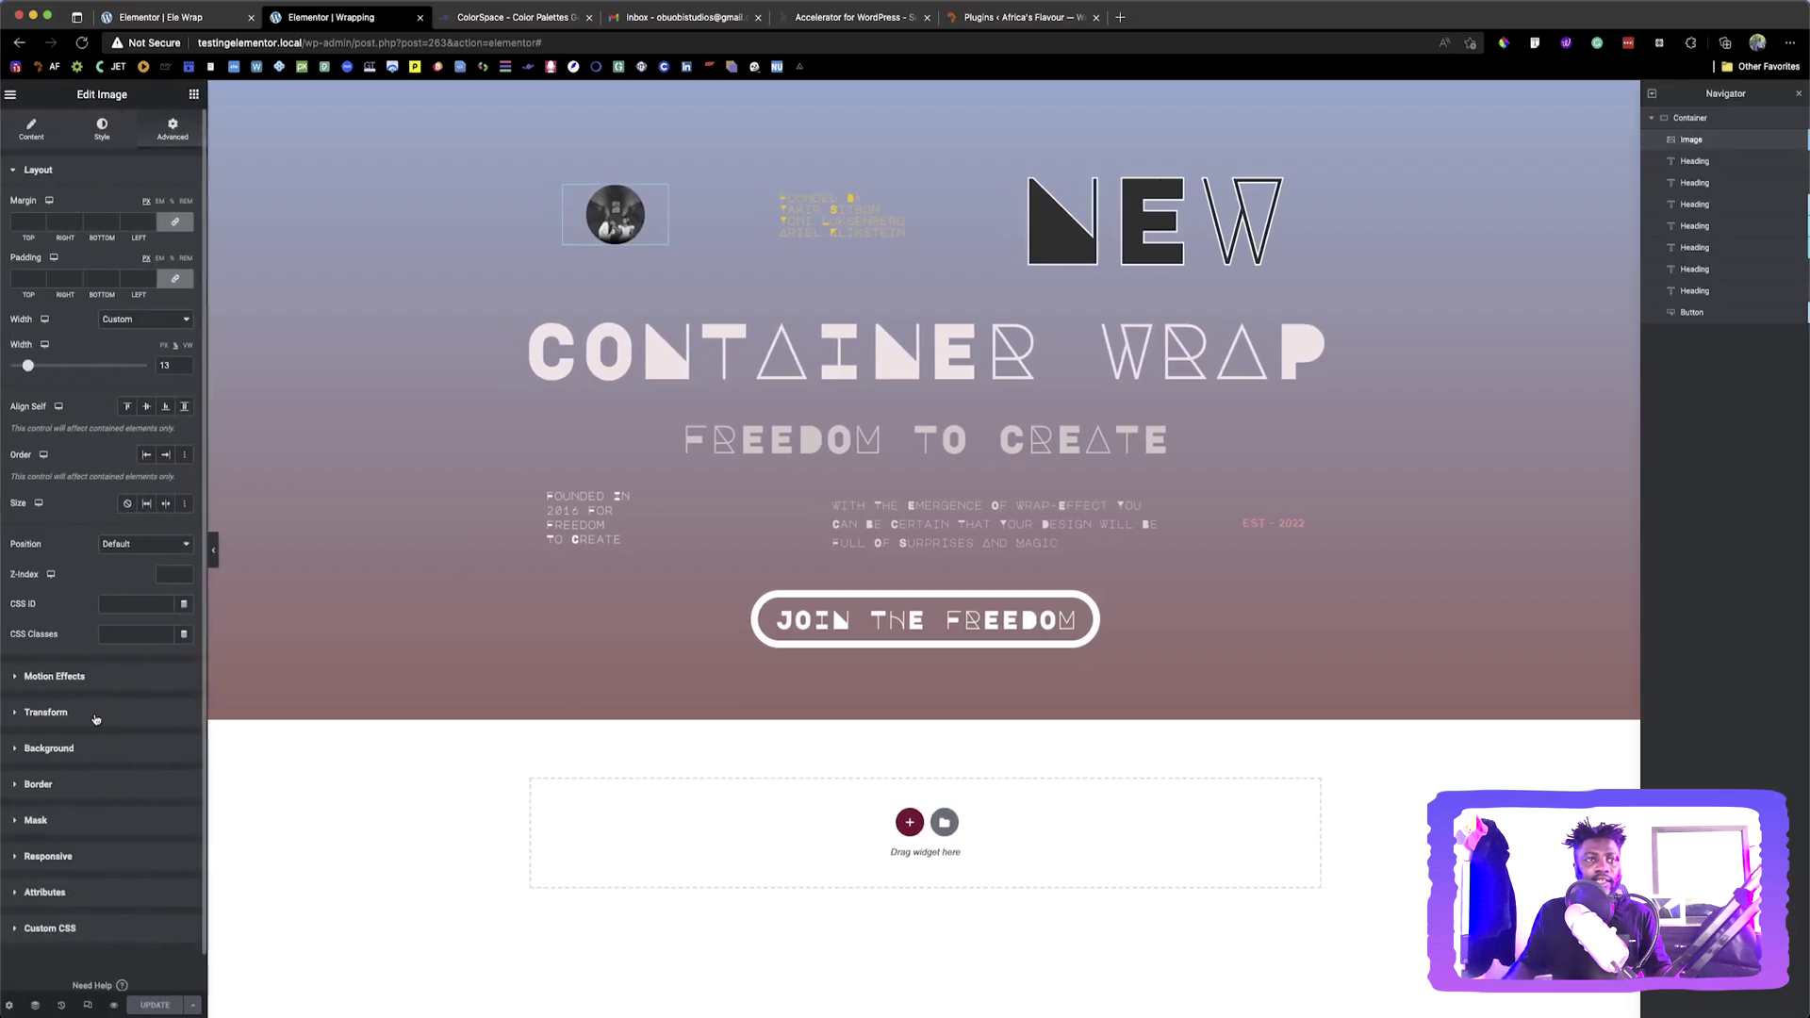
click(117, 1005)
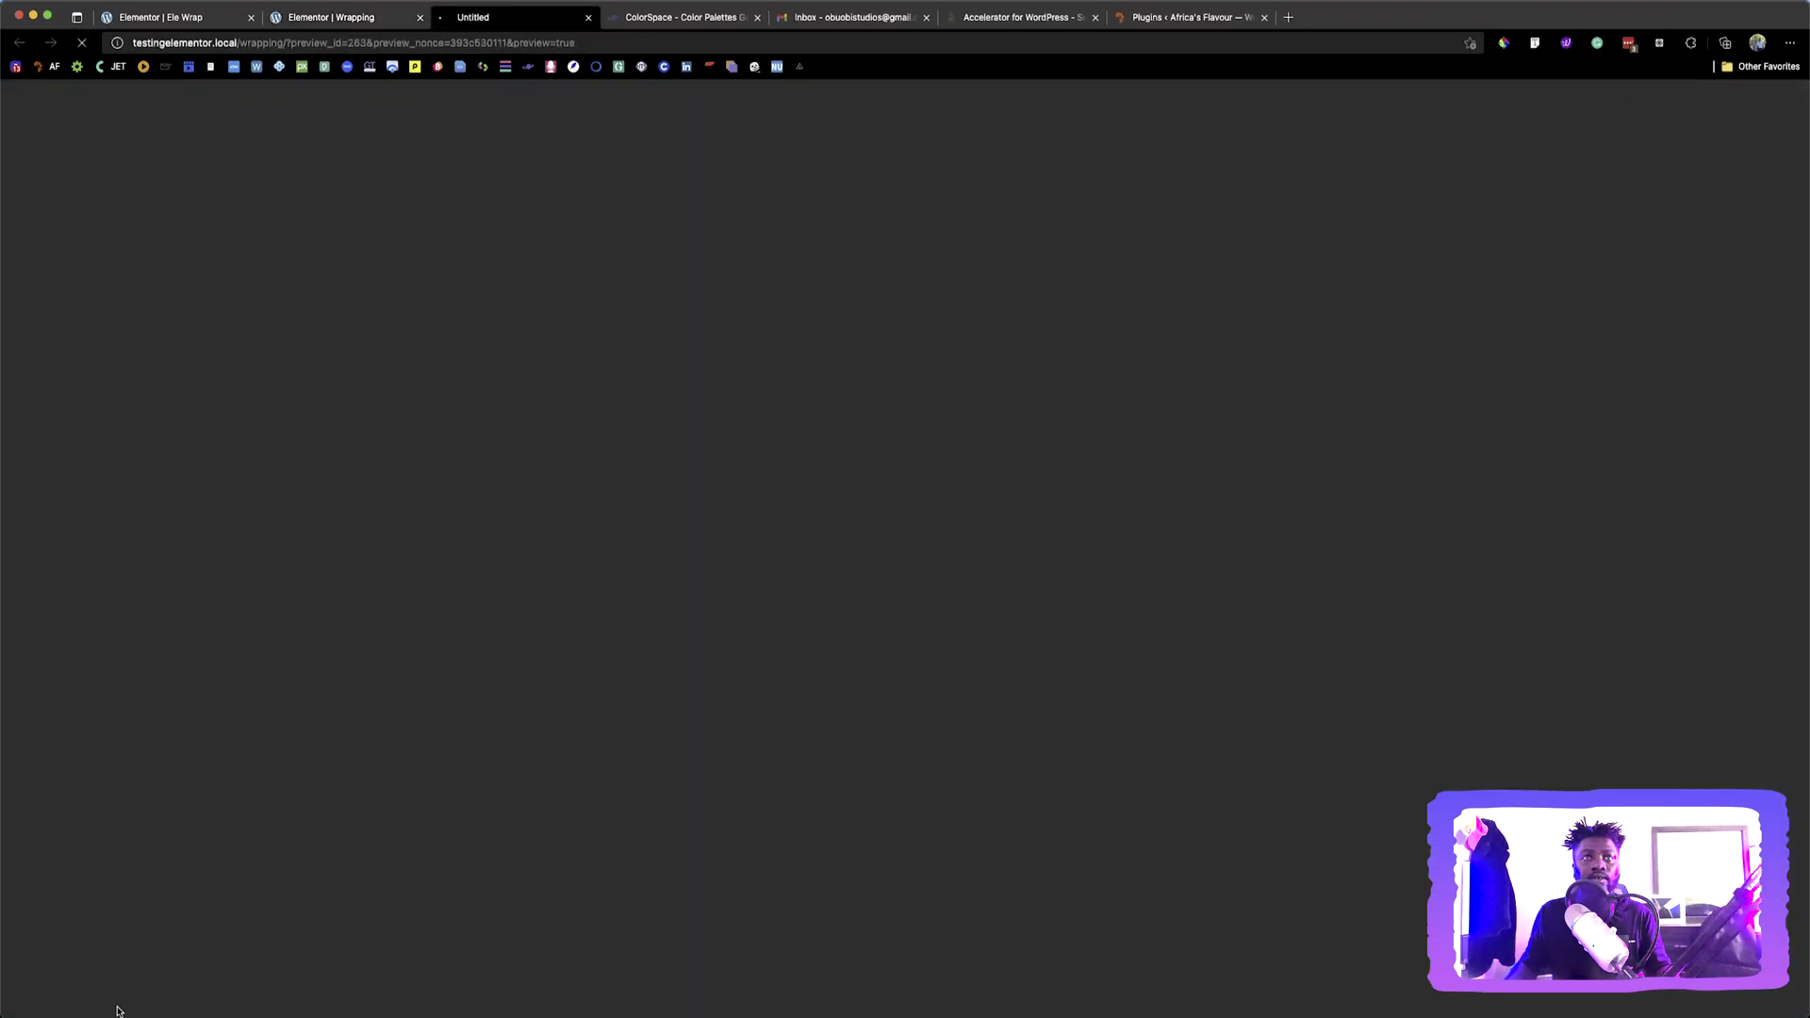
click(366, 19)
drag(368, 19, 538, 19)
click(405, 18)
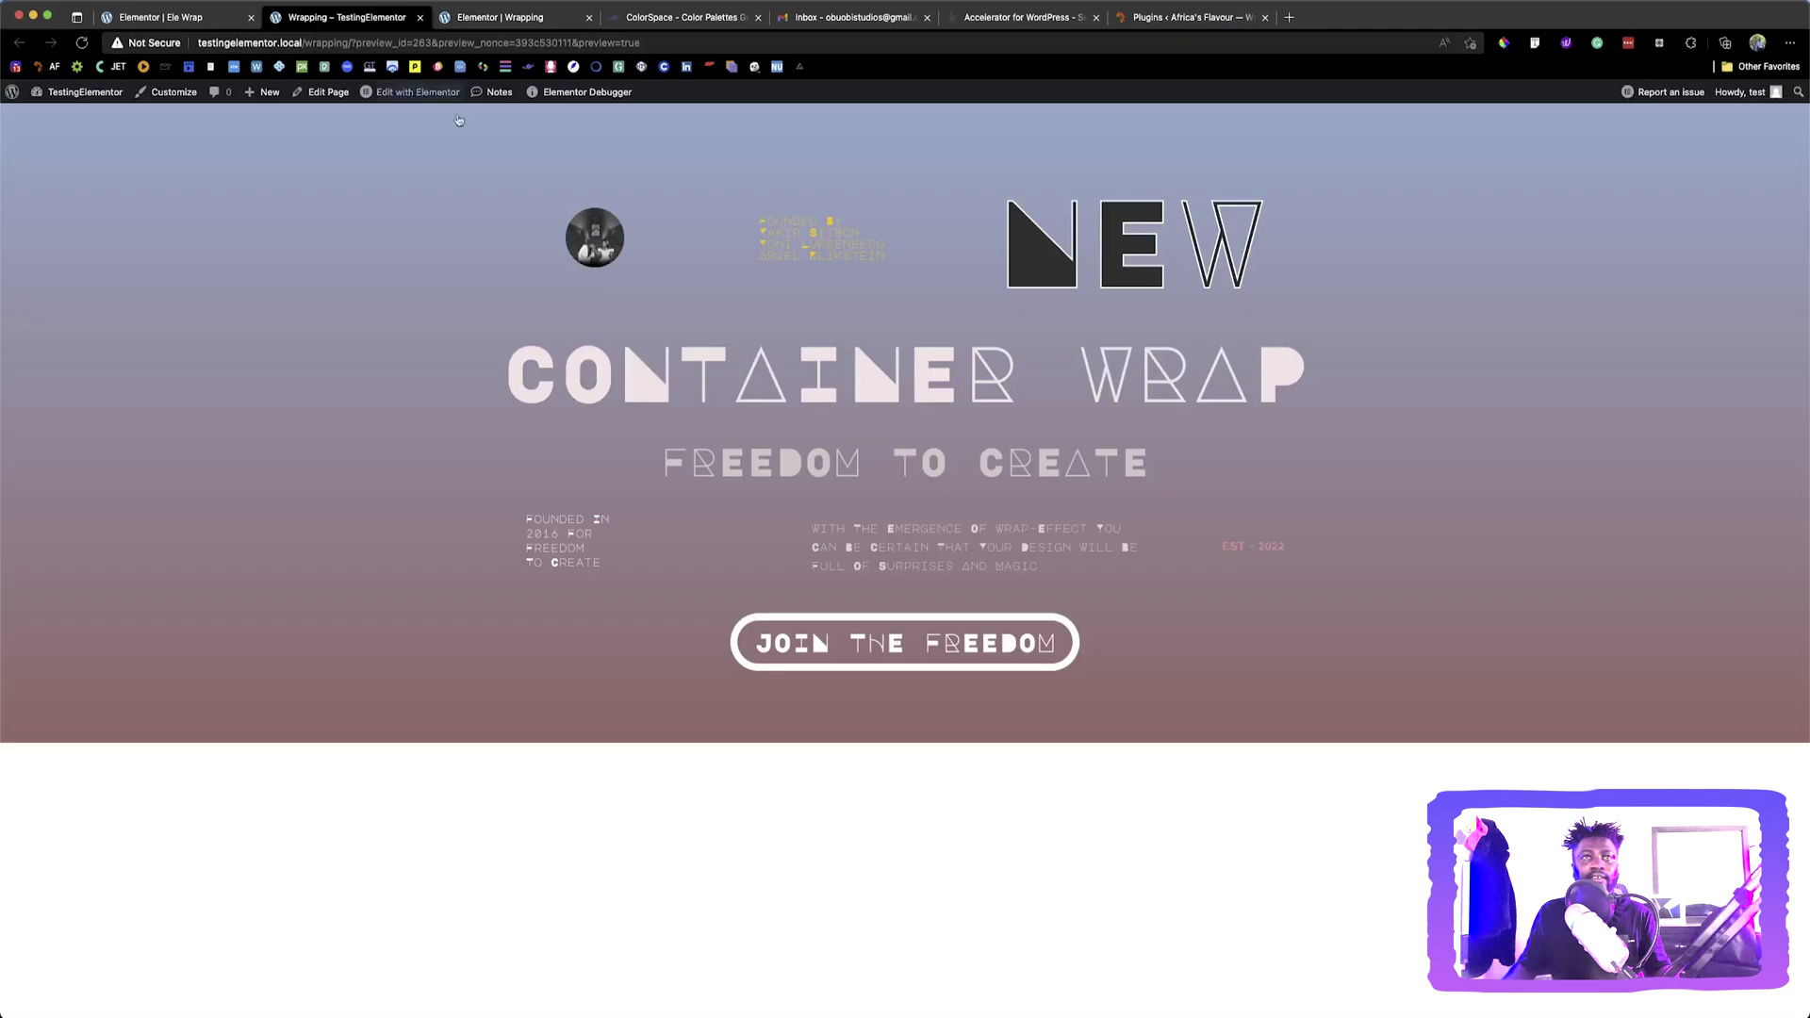
Copy the "Founded By" text with the founders' names from the reference preview into the first heading's title
drag(759, 216, 883, 259)
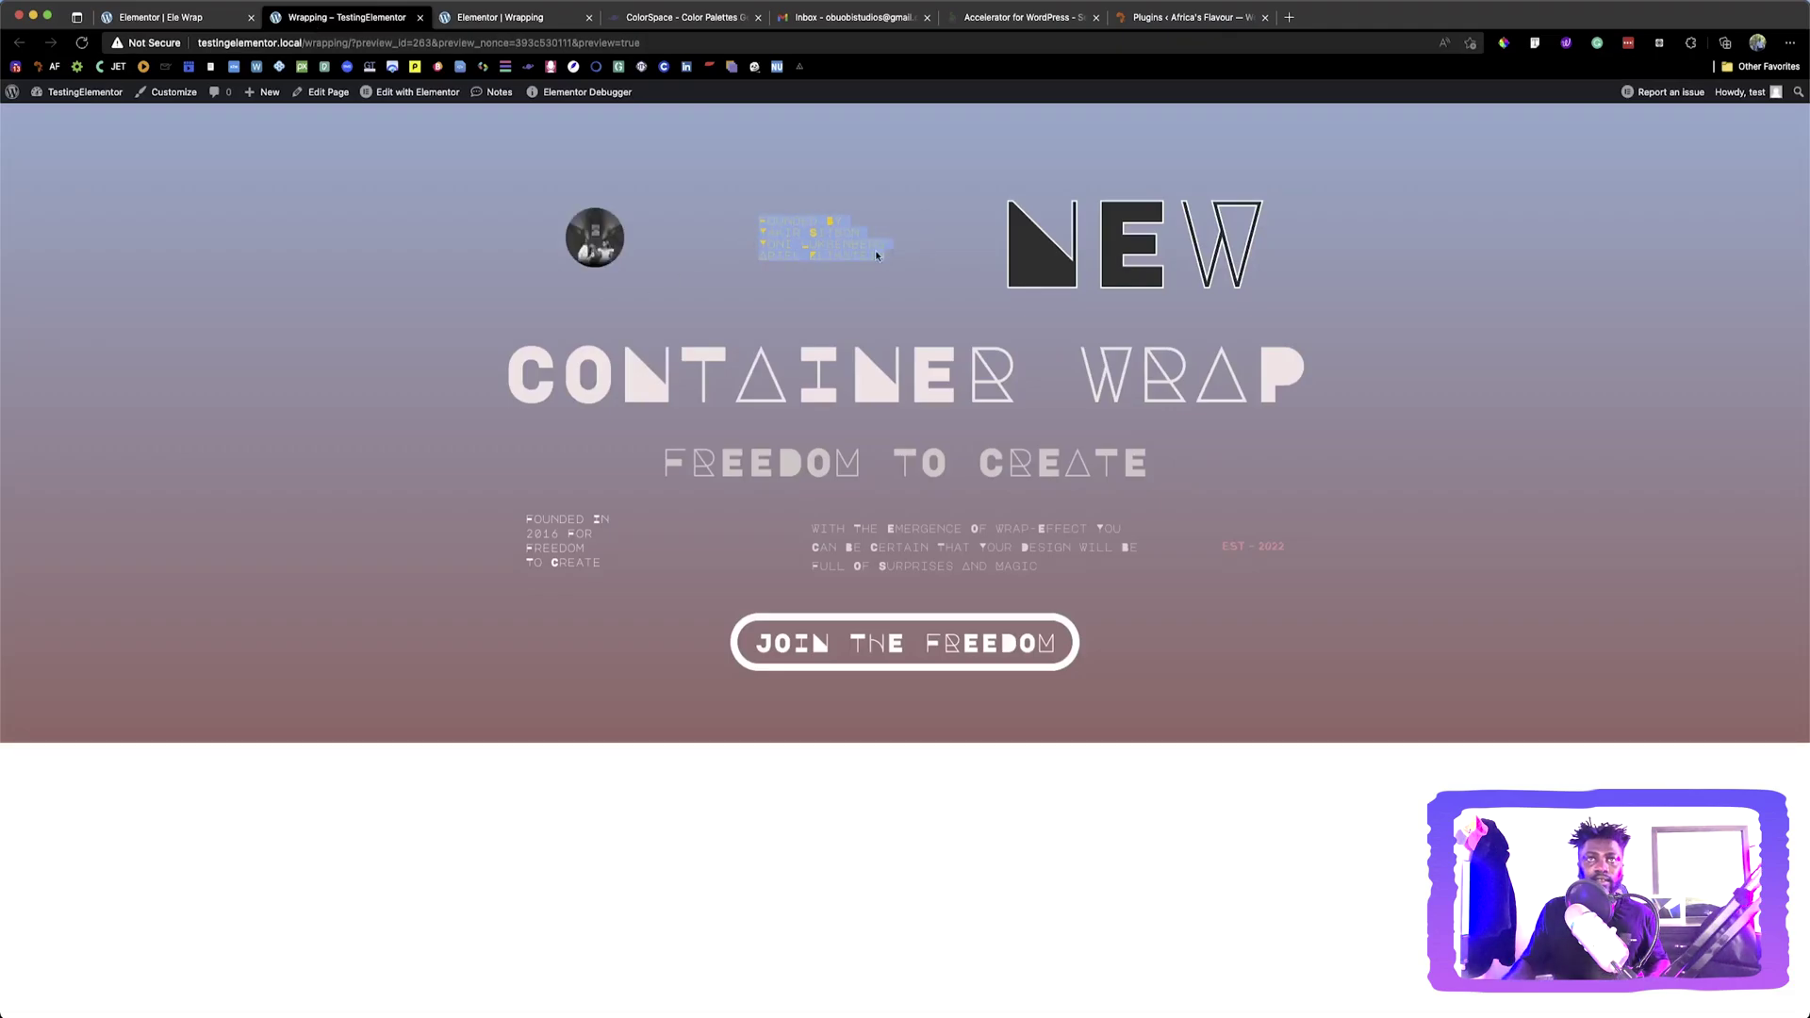
click(179, 19)
key(super+a)
text(Founded By Yakir Sitbon Yoni Luksenberg Ariel Klikstein)
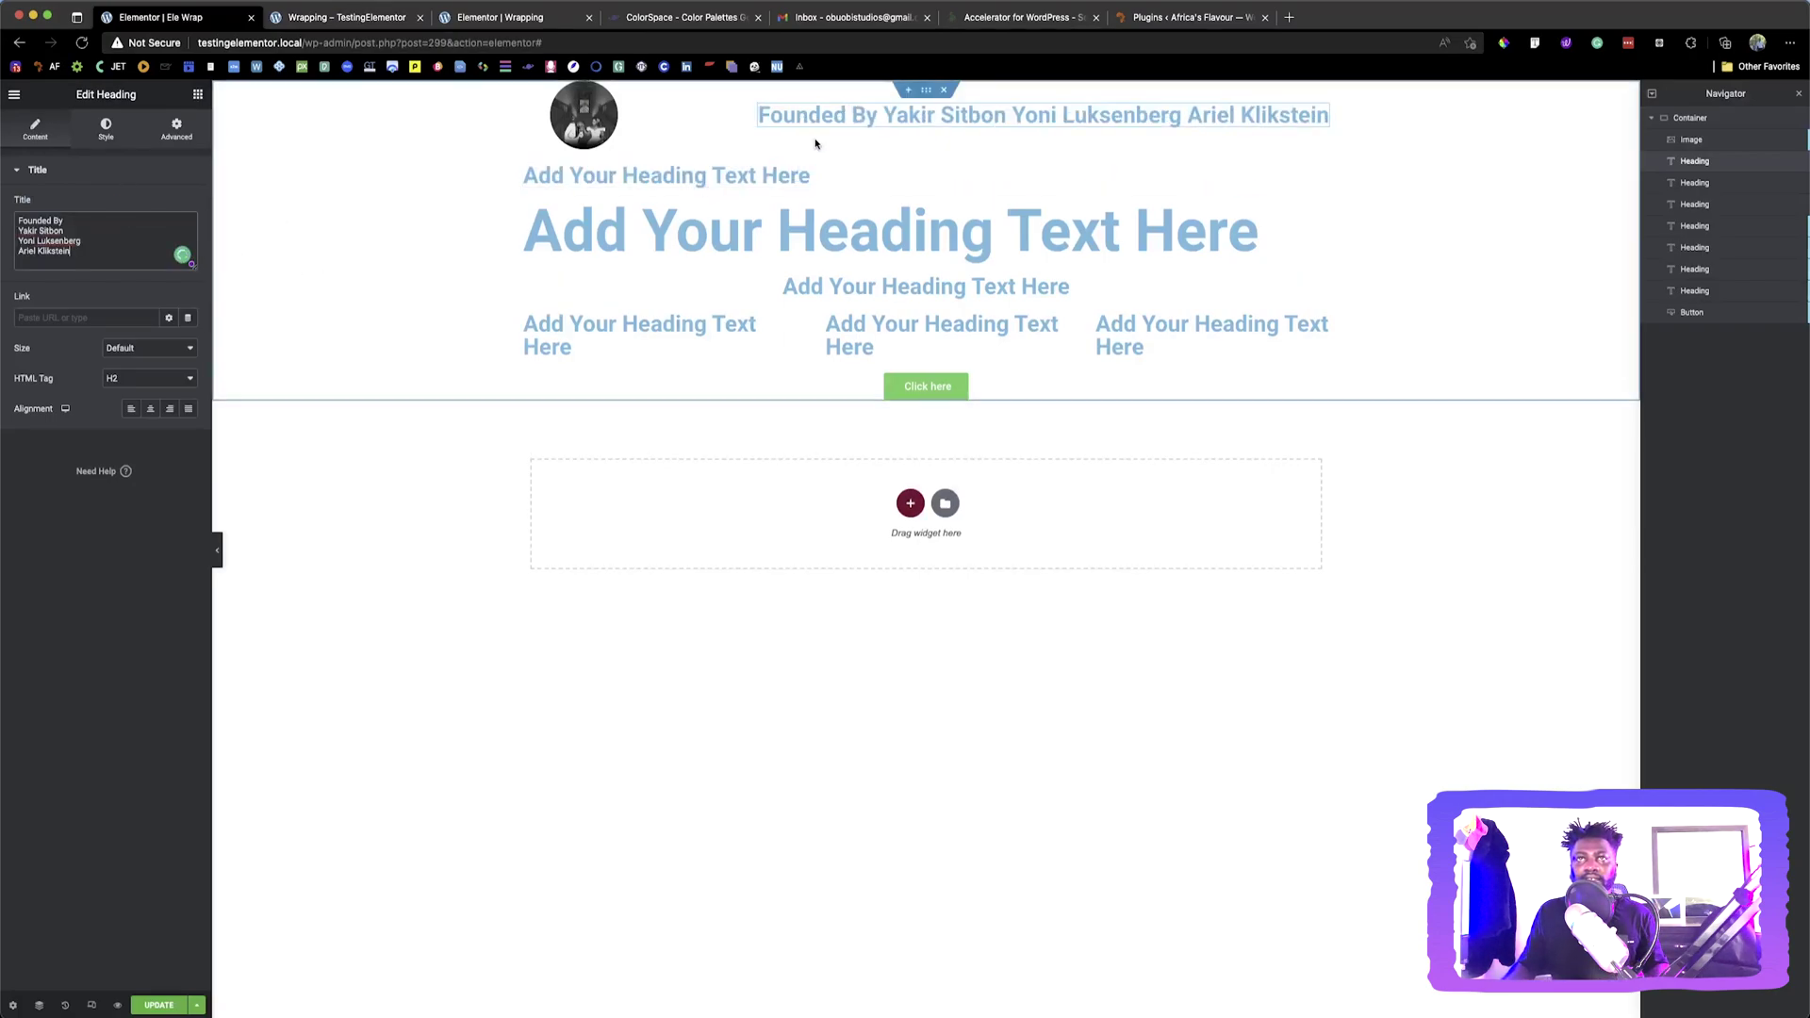
Put line breaks in the first heading so "Founded By" and each founder's name sit on separate lines
click(899, 118)
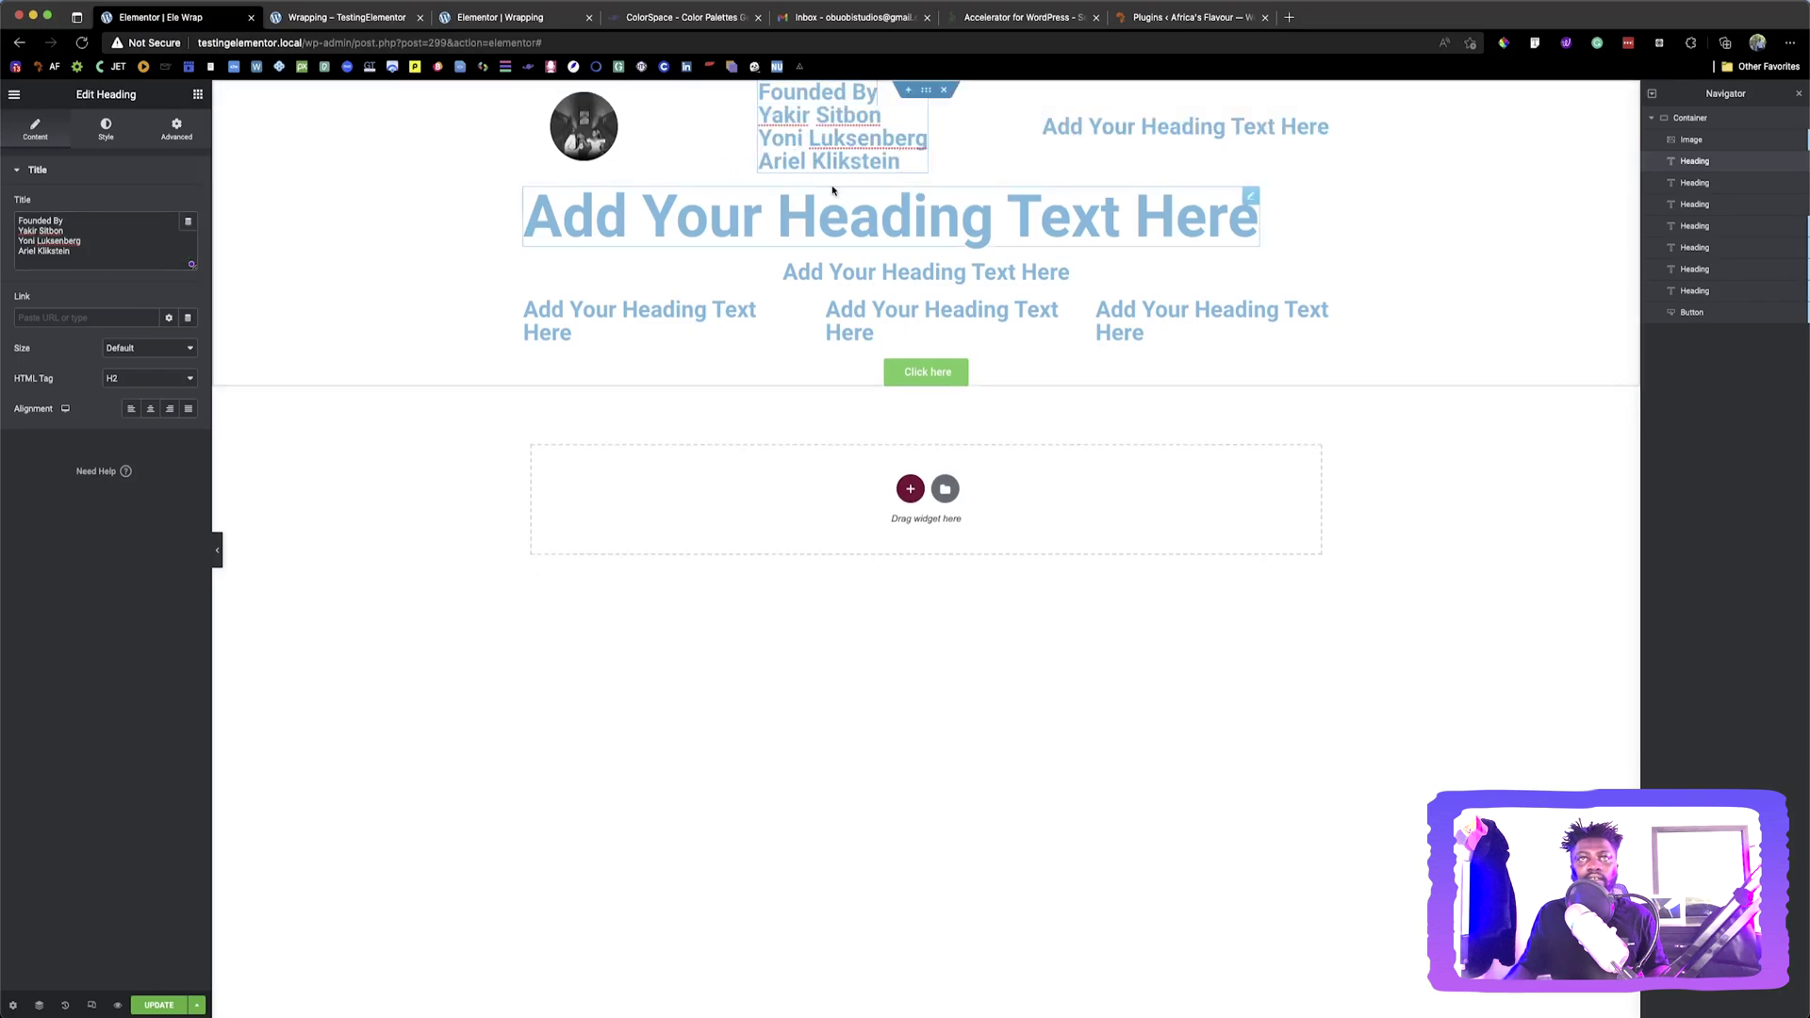
key(BackSpace)
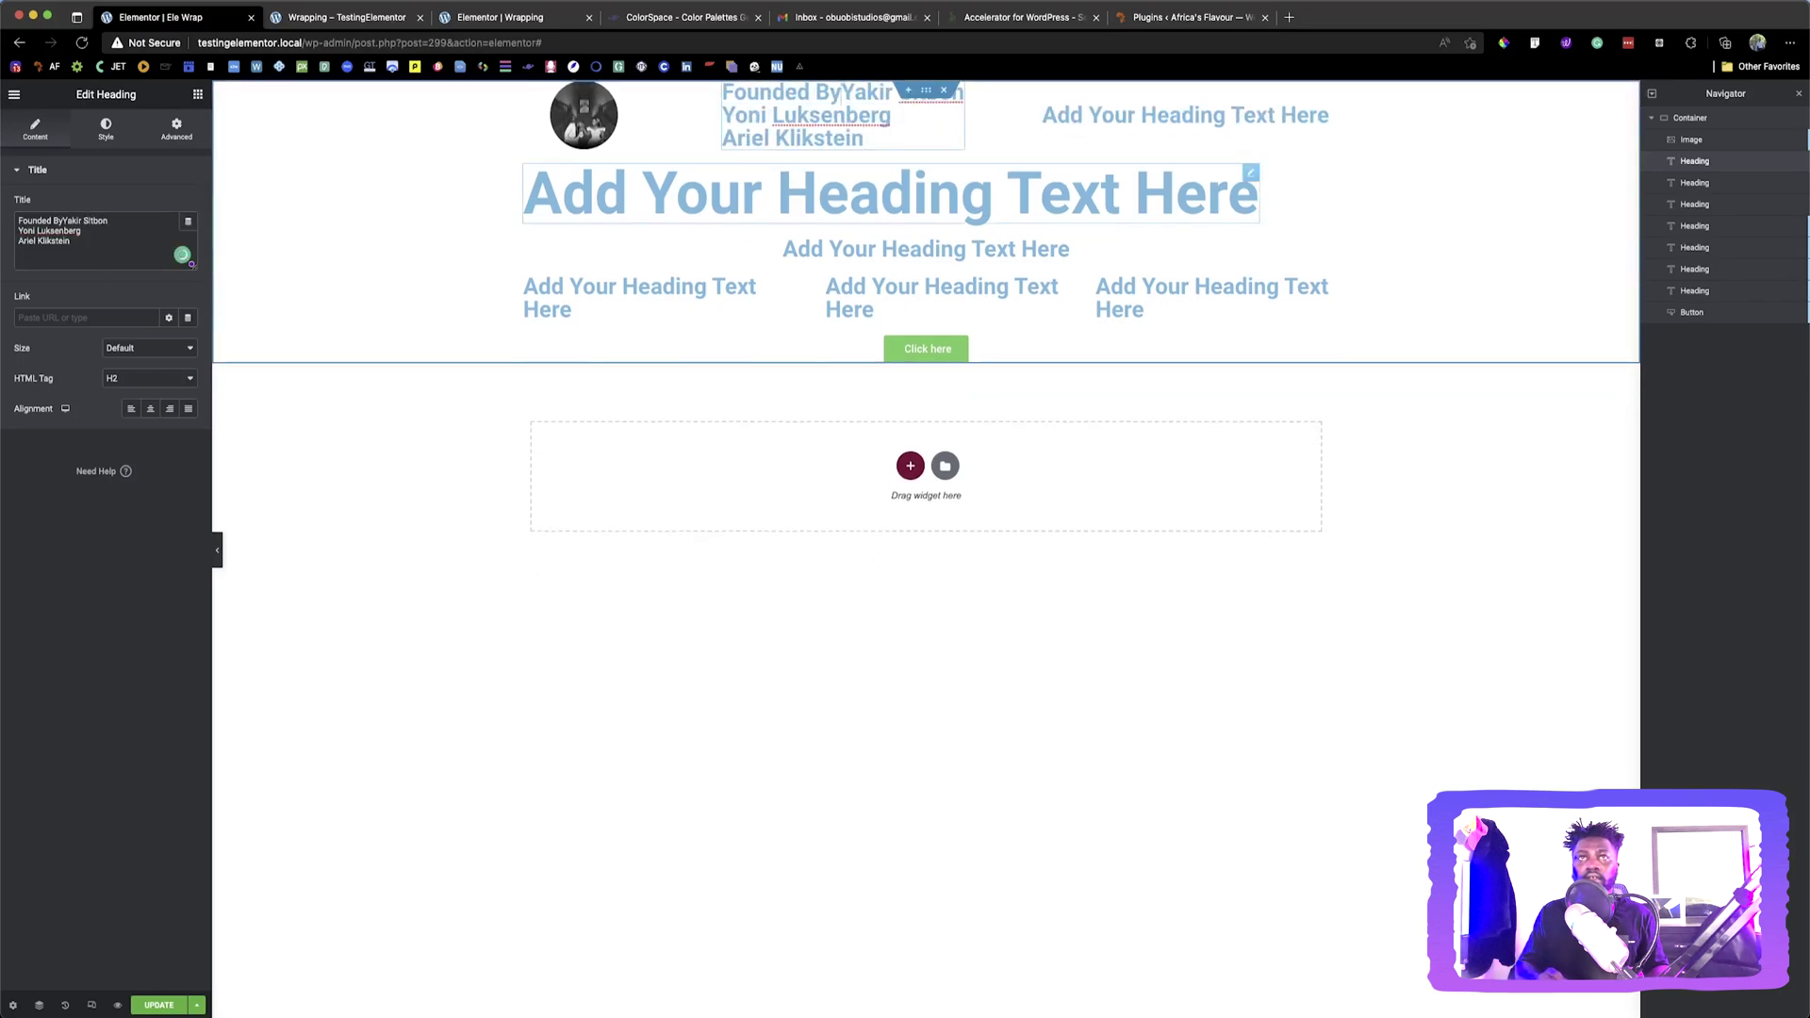
key(Return)
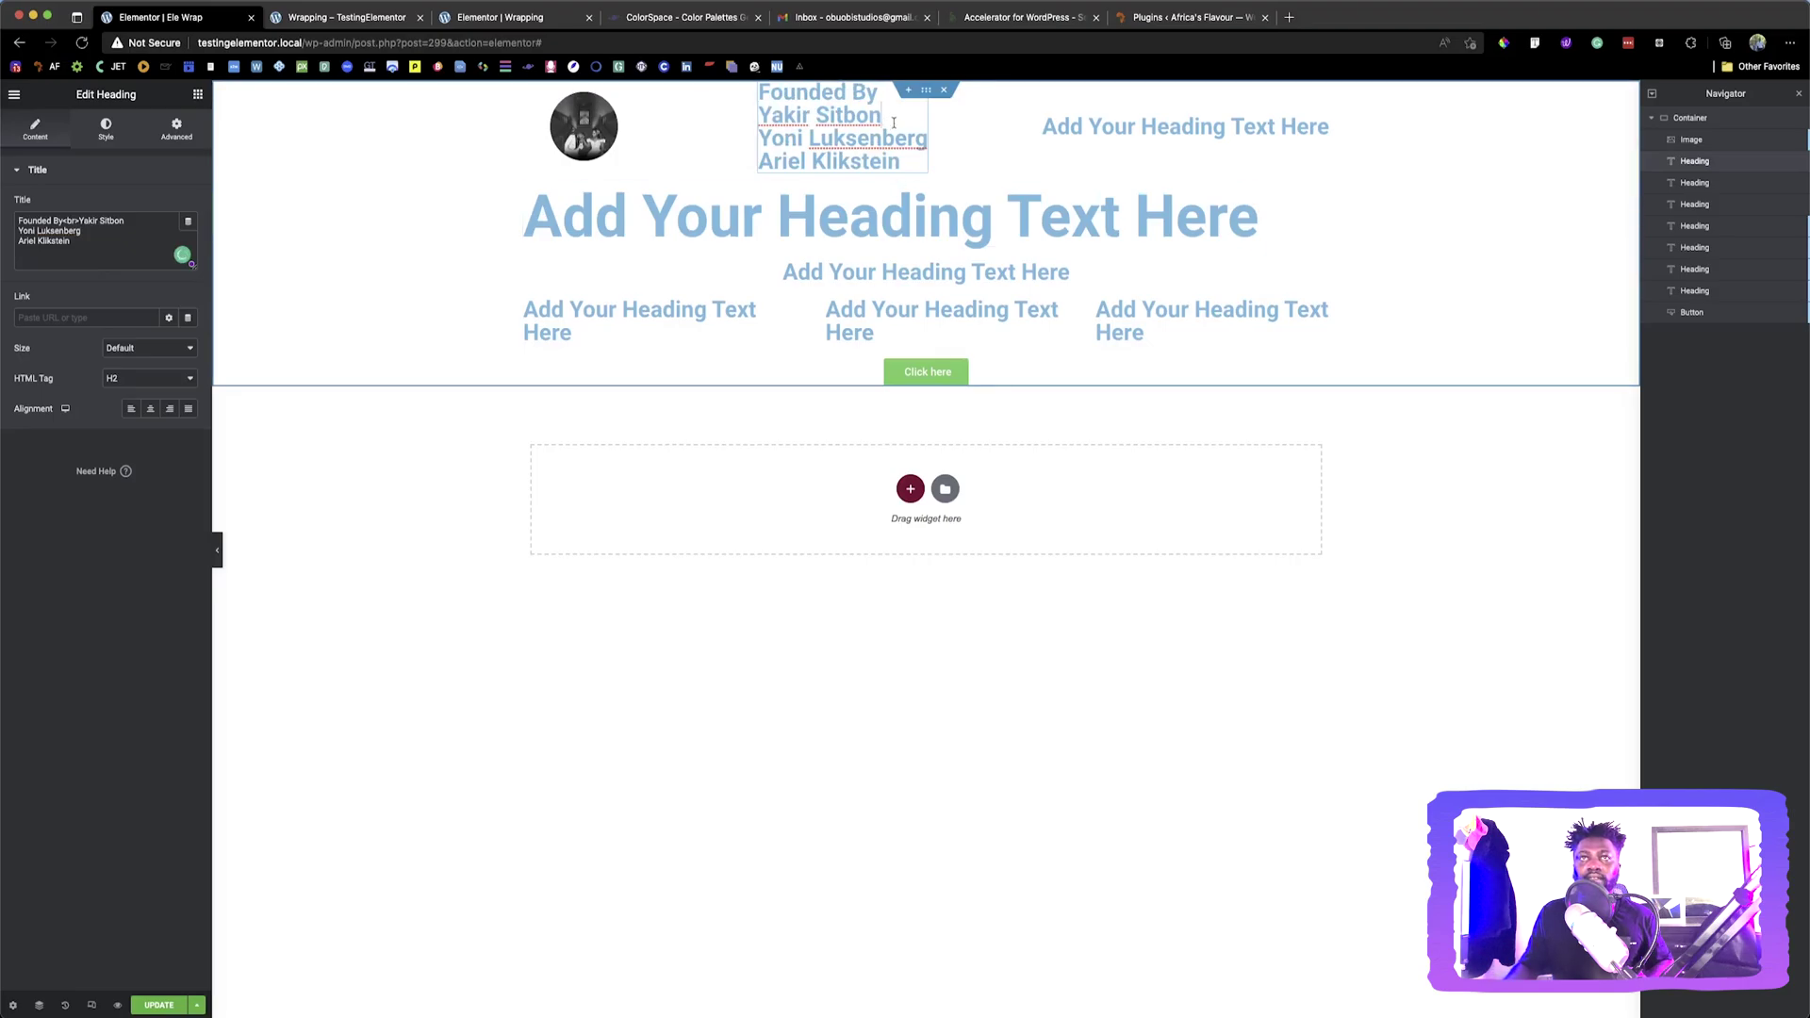
key(BackSpace)
key(Return)
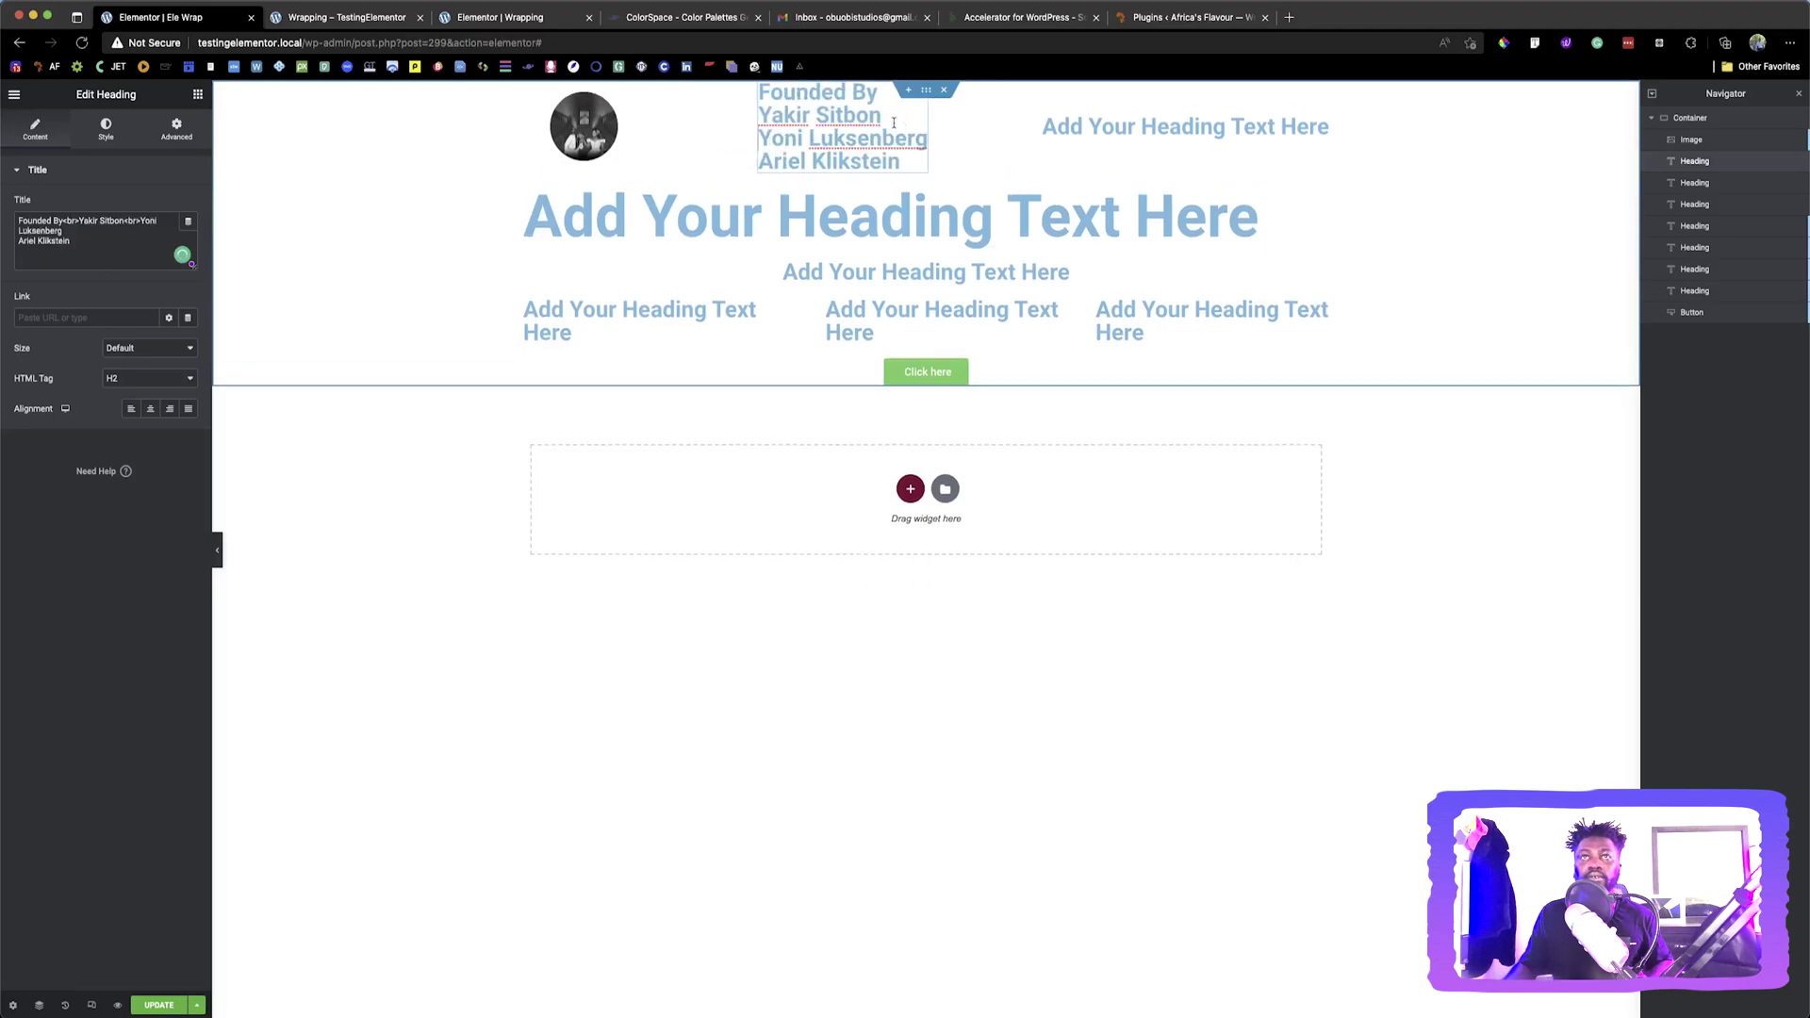
key(Delete)
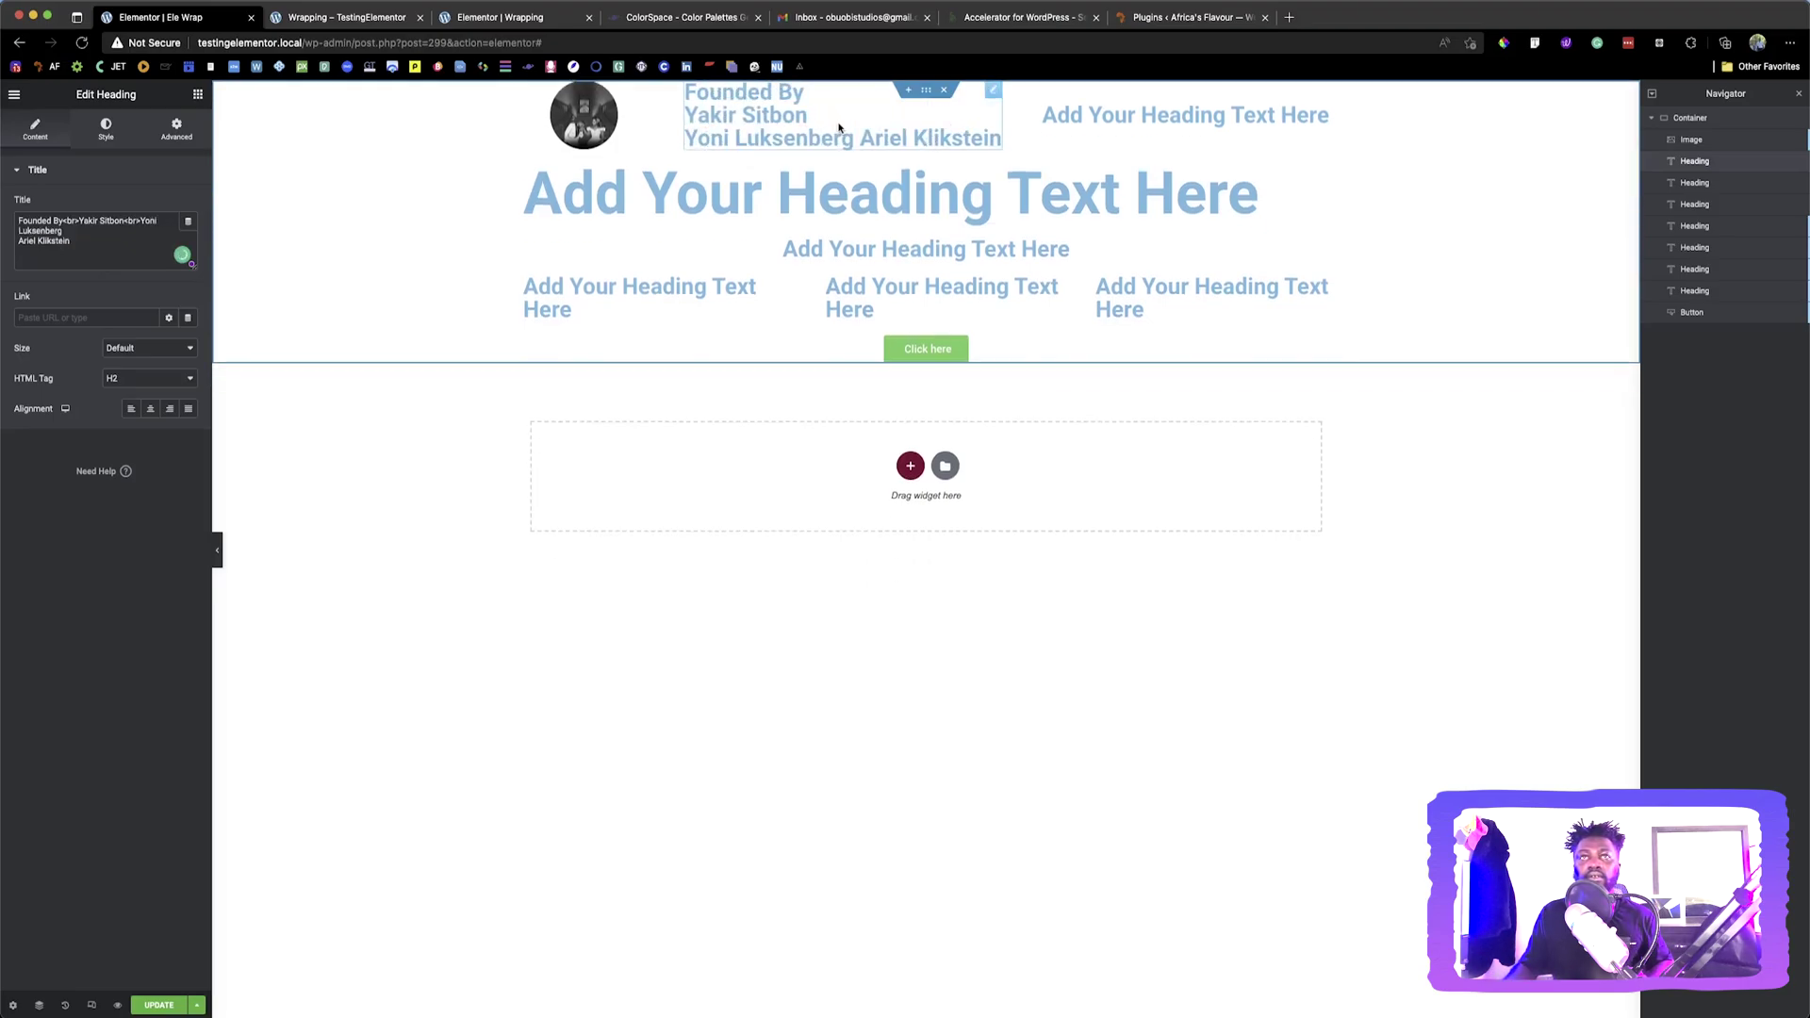
key(Return)
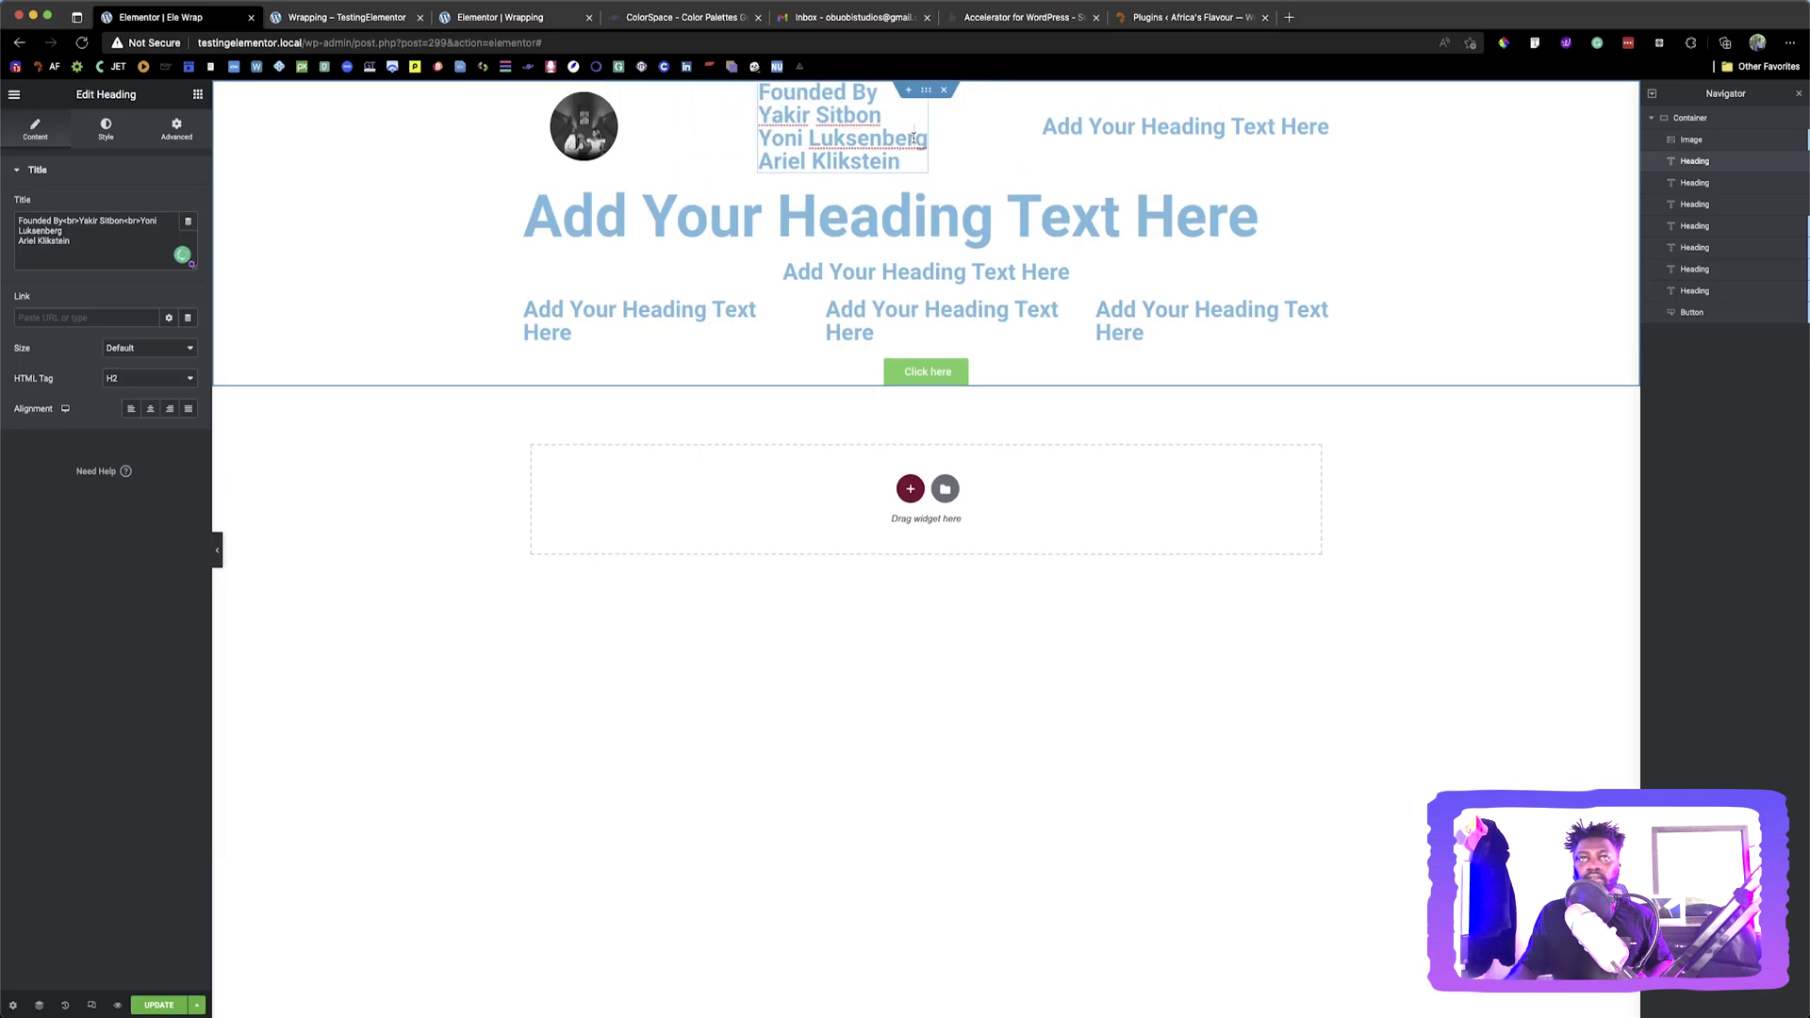
Check the second heading's wording in the reference preview and change that heading's title to "NEW"
click(1093, 125)
click(381, 17)
drag(556, 197, 1192, 244)
click(1056, 294)
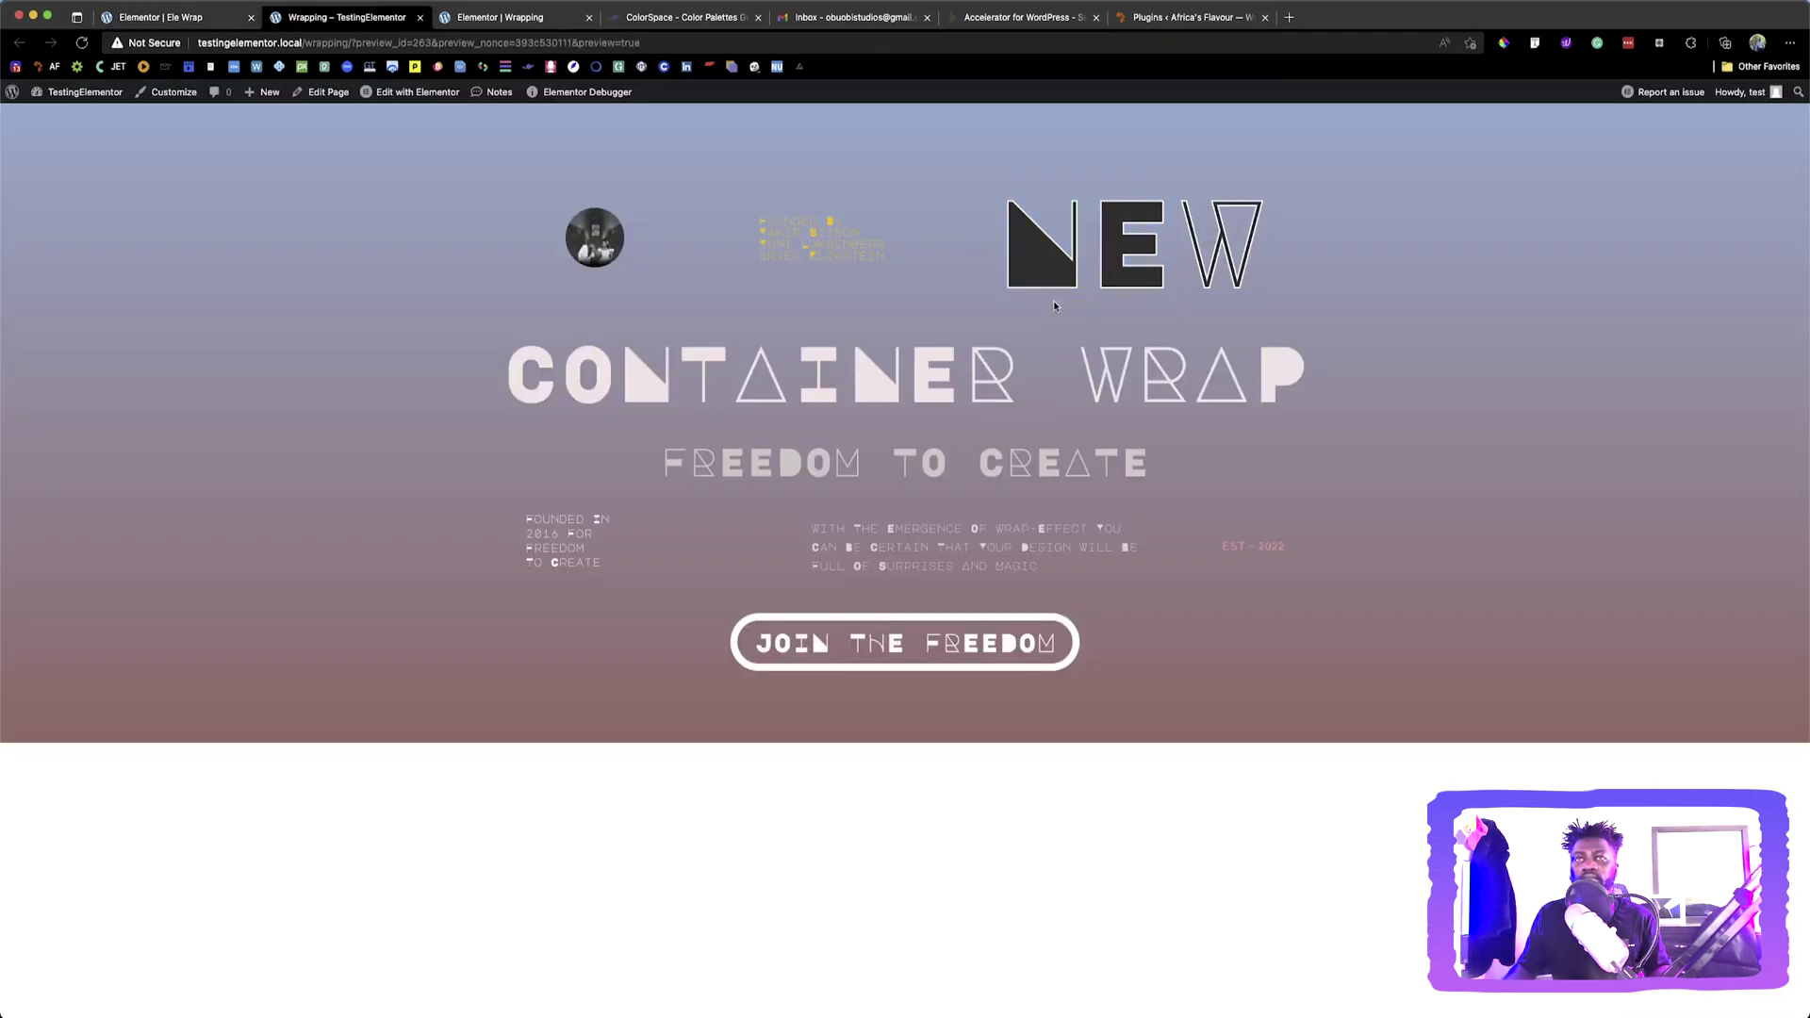
drag(1034, 260, 1260, 230)
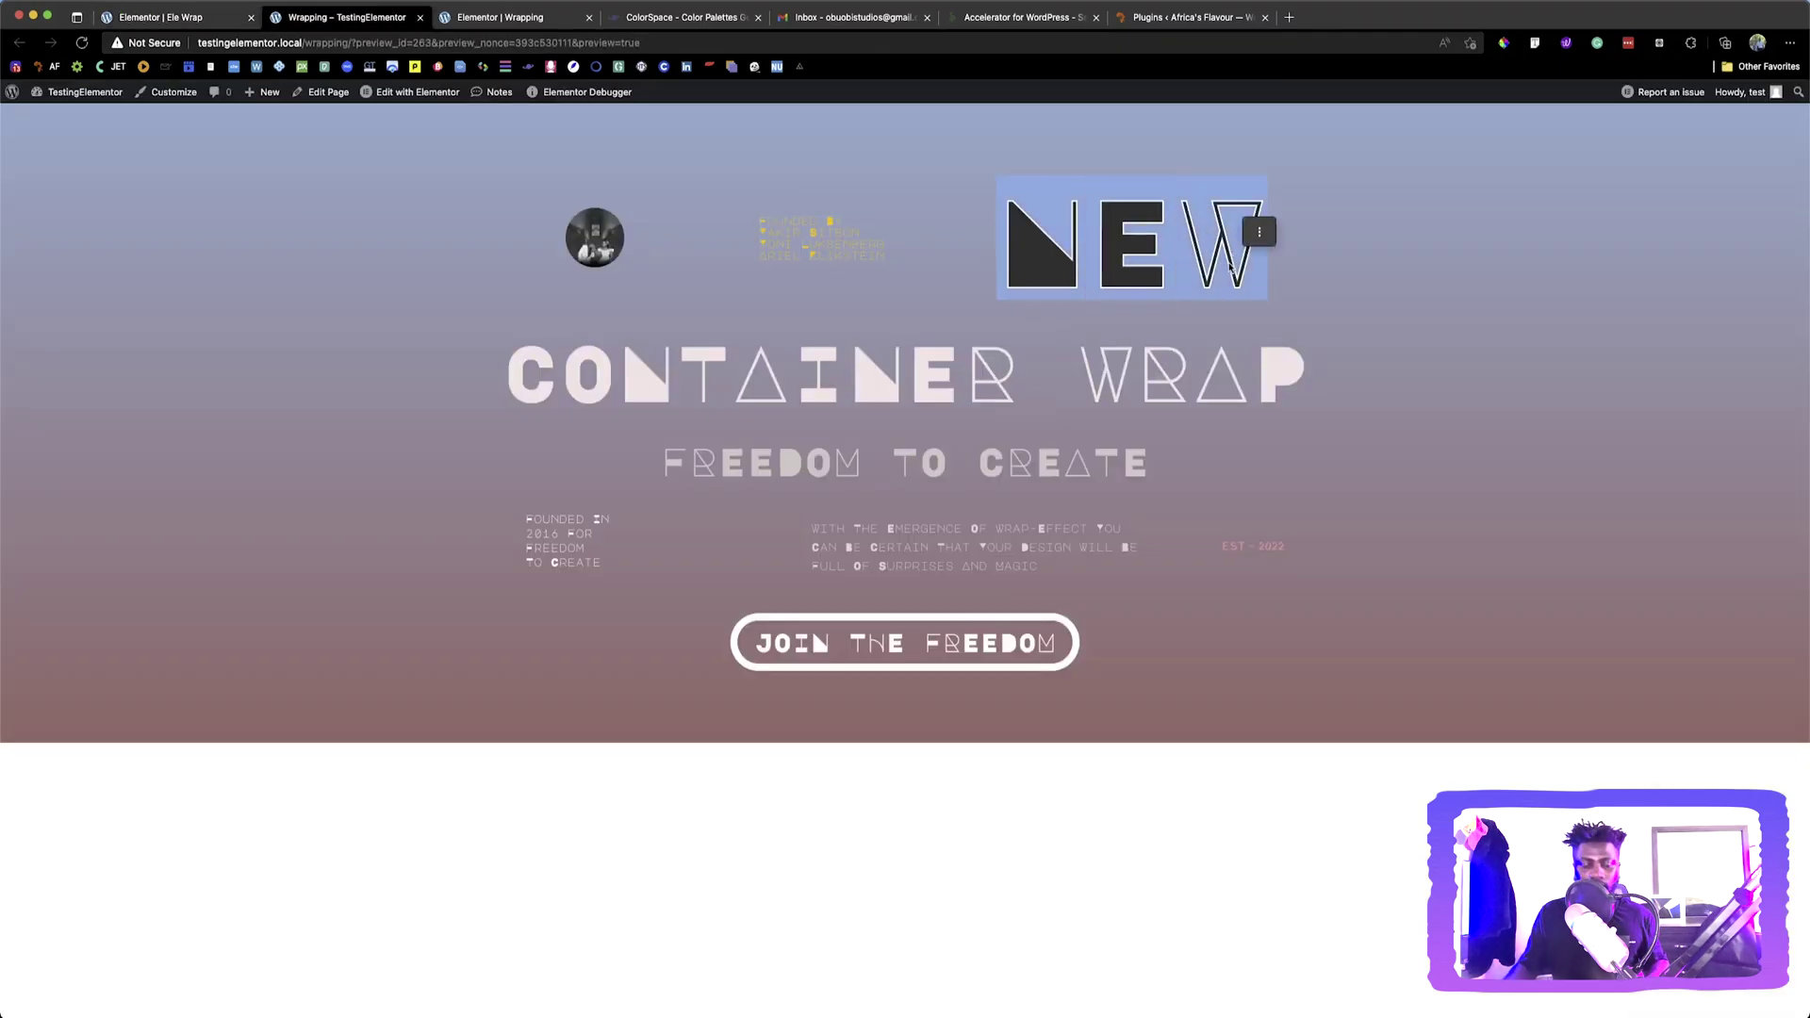
click(234, 23)
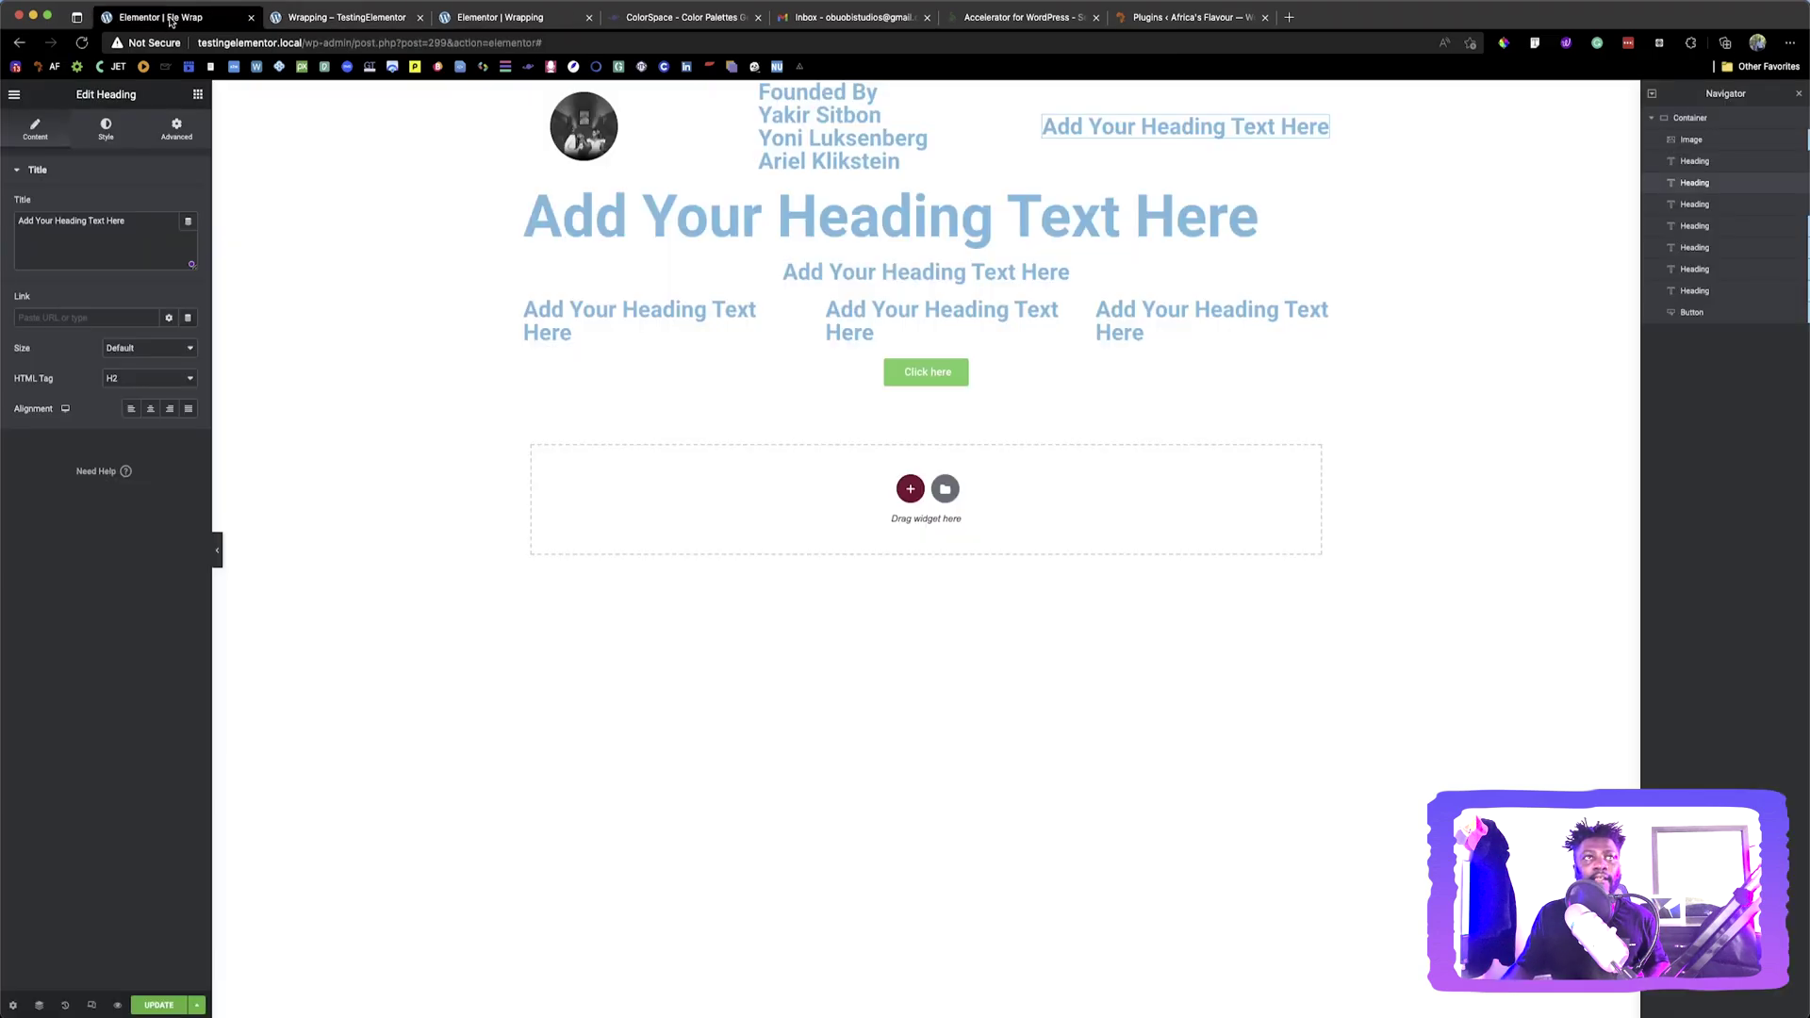
click(106, 132)
click(46, 136)
triple_click(112, 217)
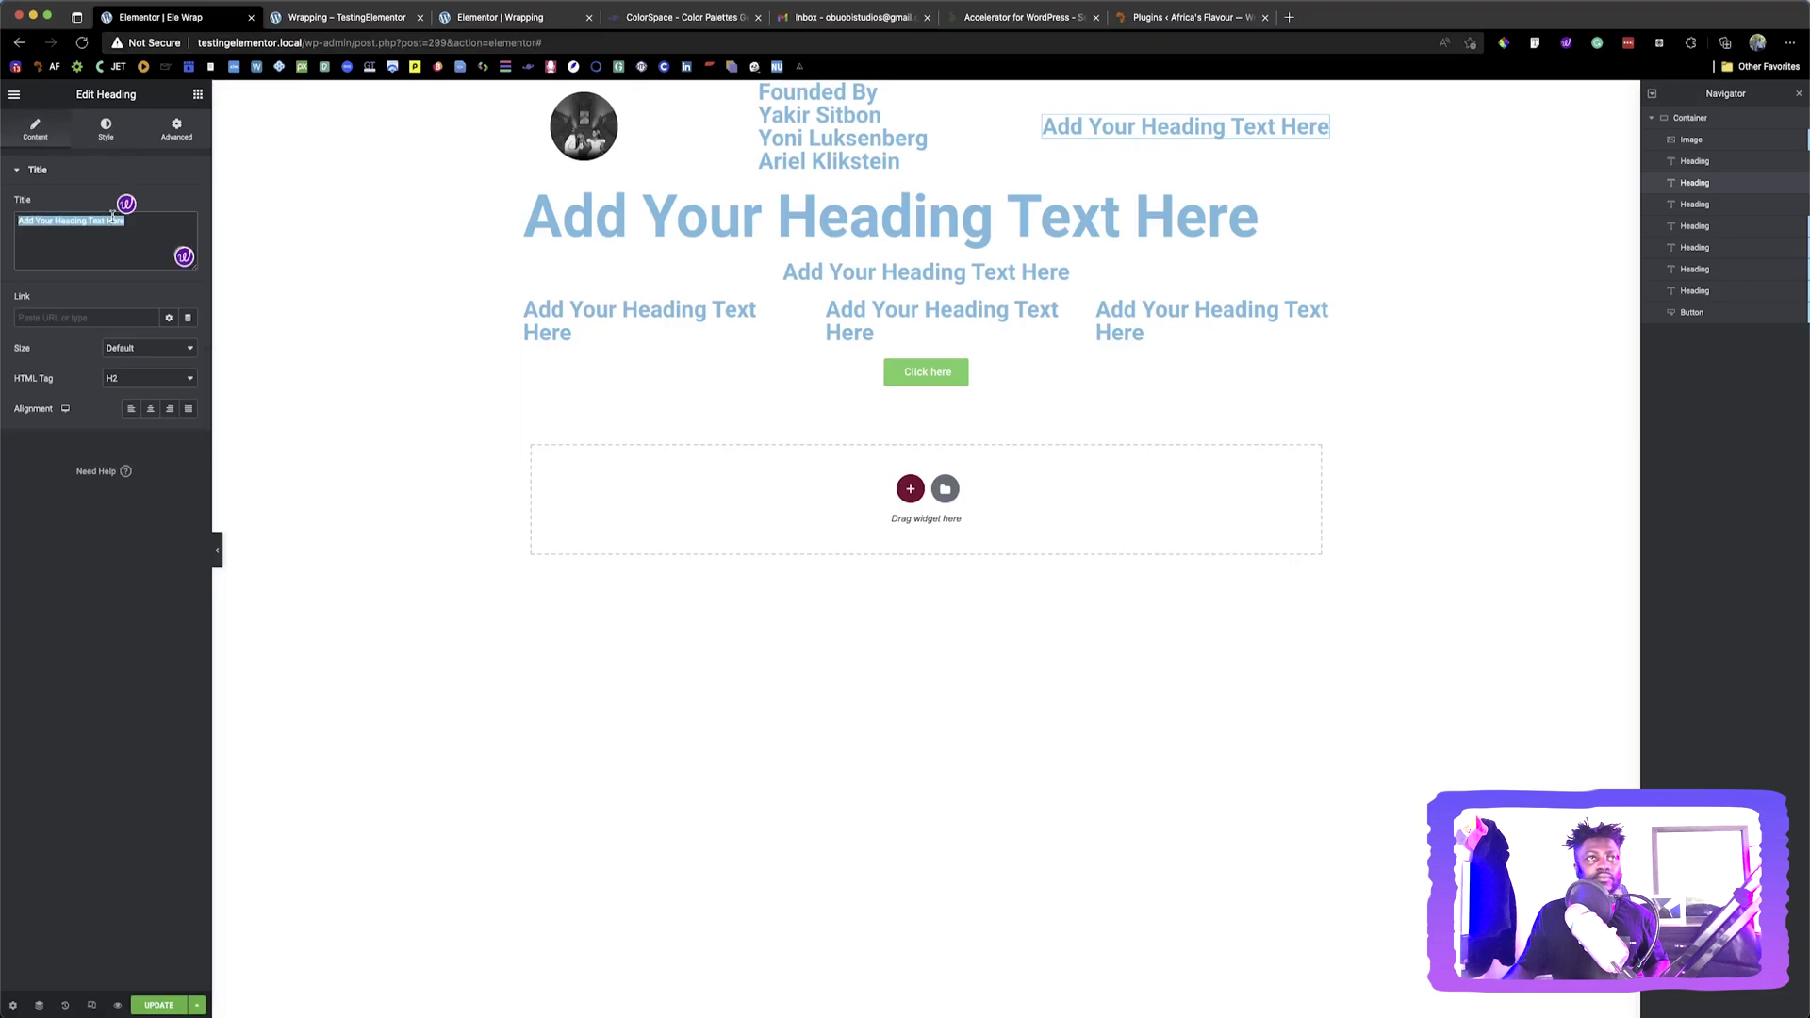
text(NEW)
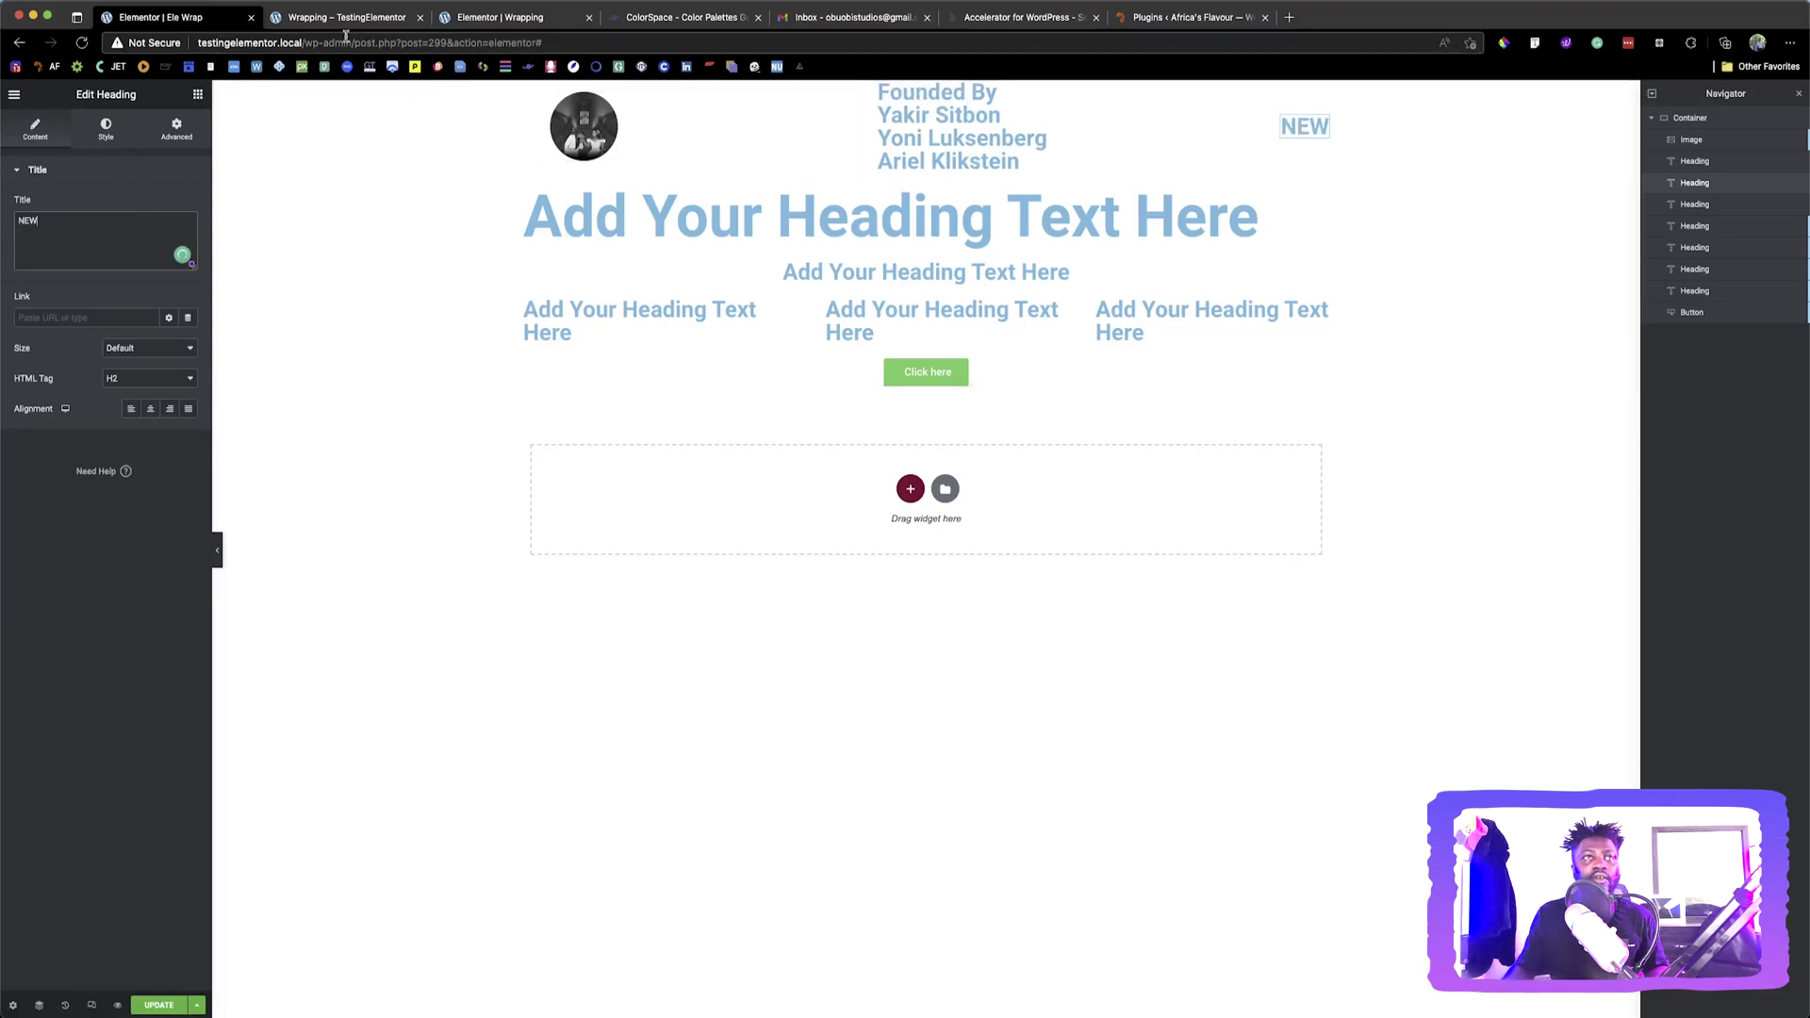
Check the reference "Founded By" heading's typography and set the first heading's font family to Major Mono Display
click(499, 17)
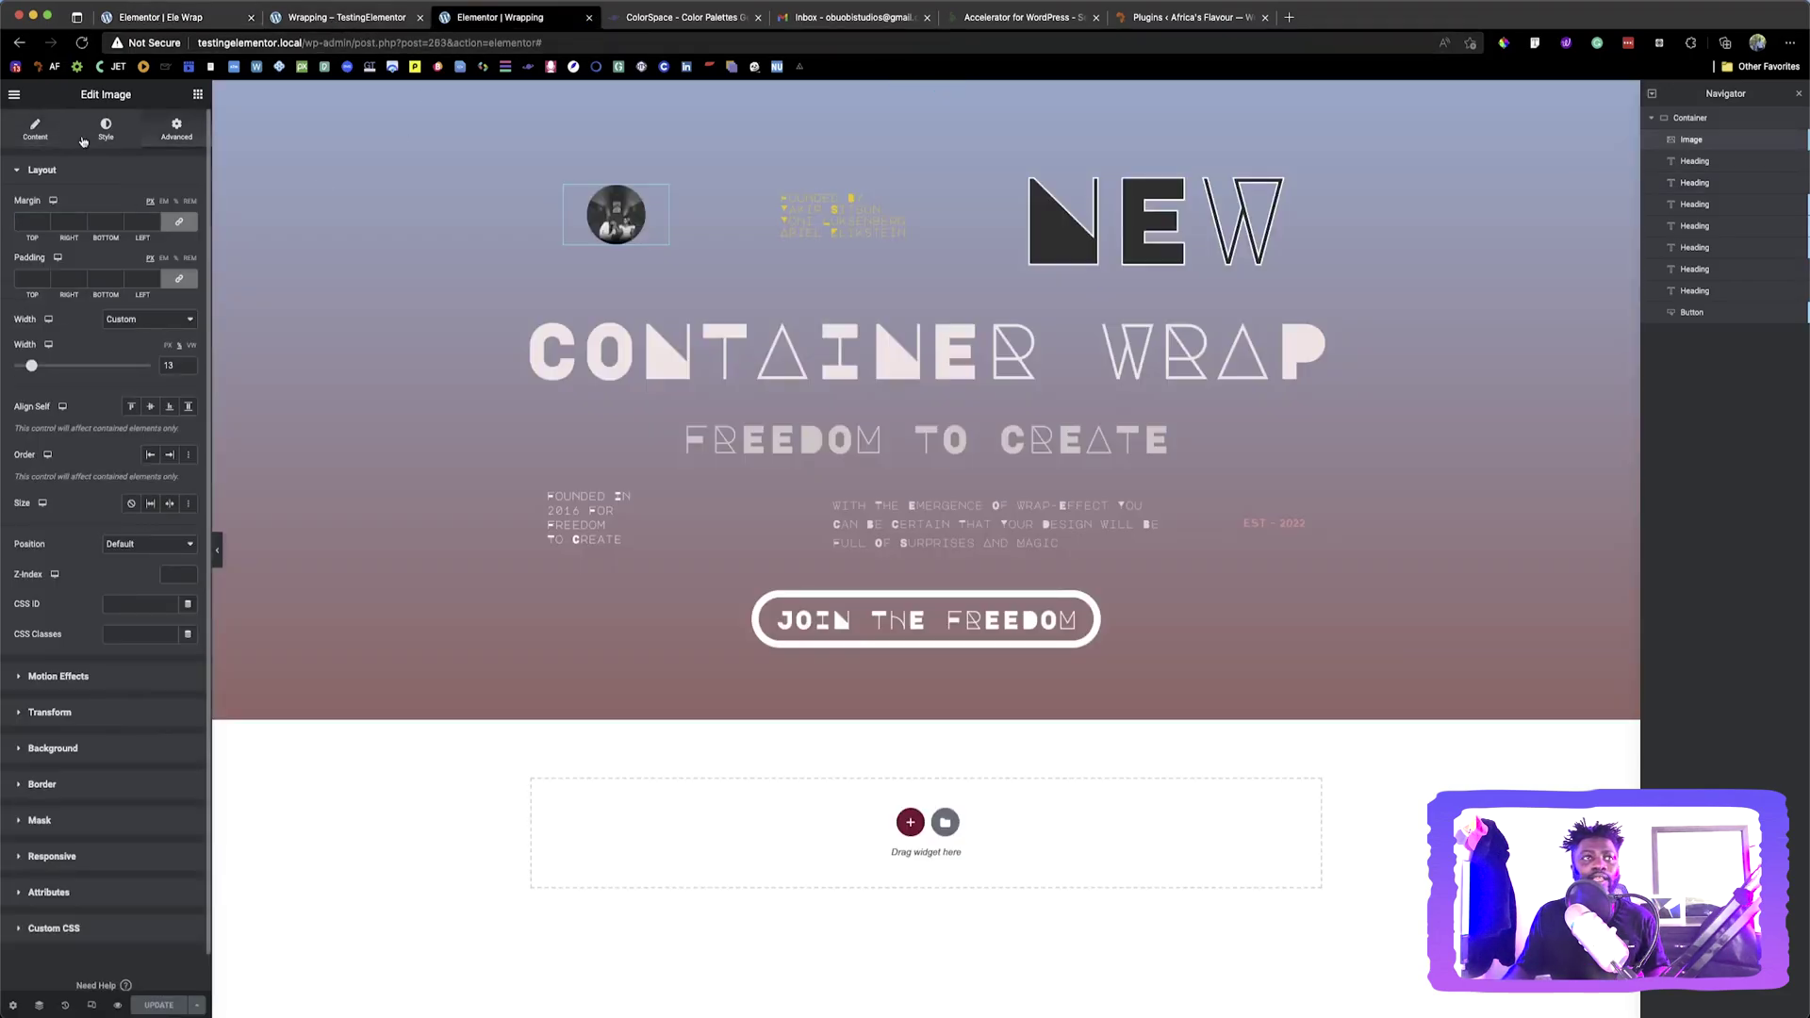
click(842, 214)
click(105, 127)
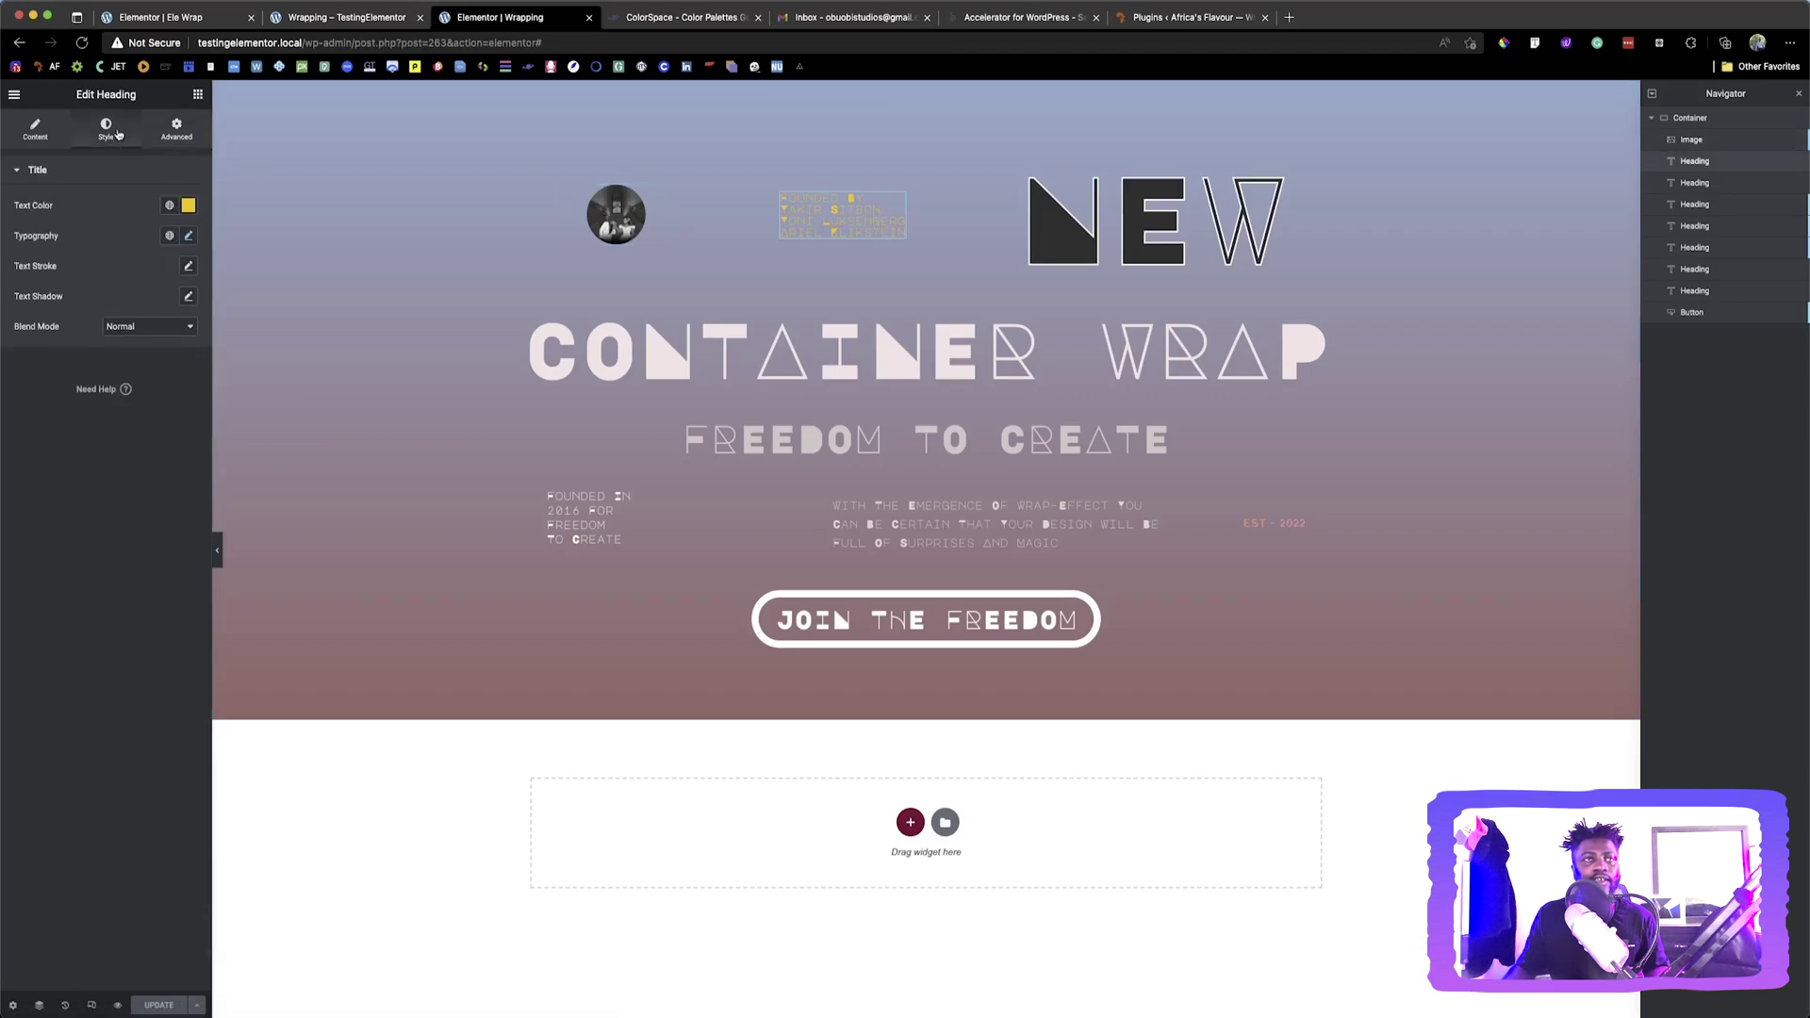
click(189, 235)
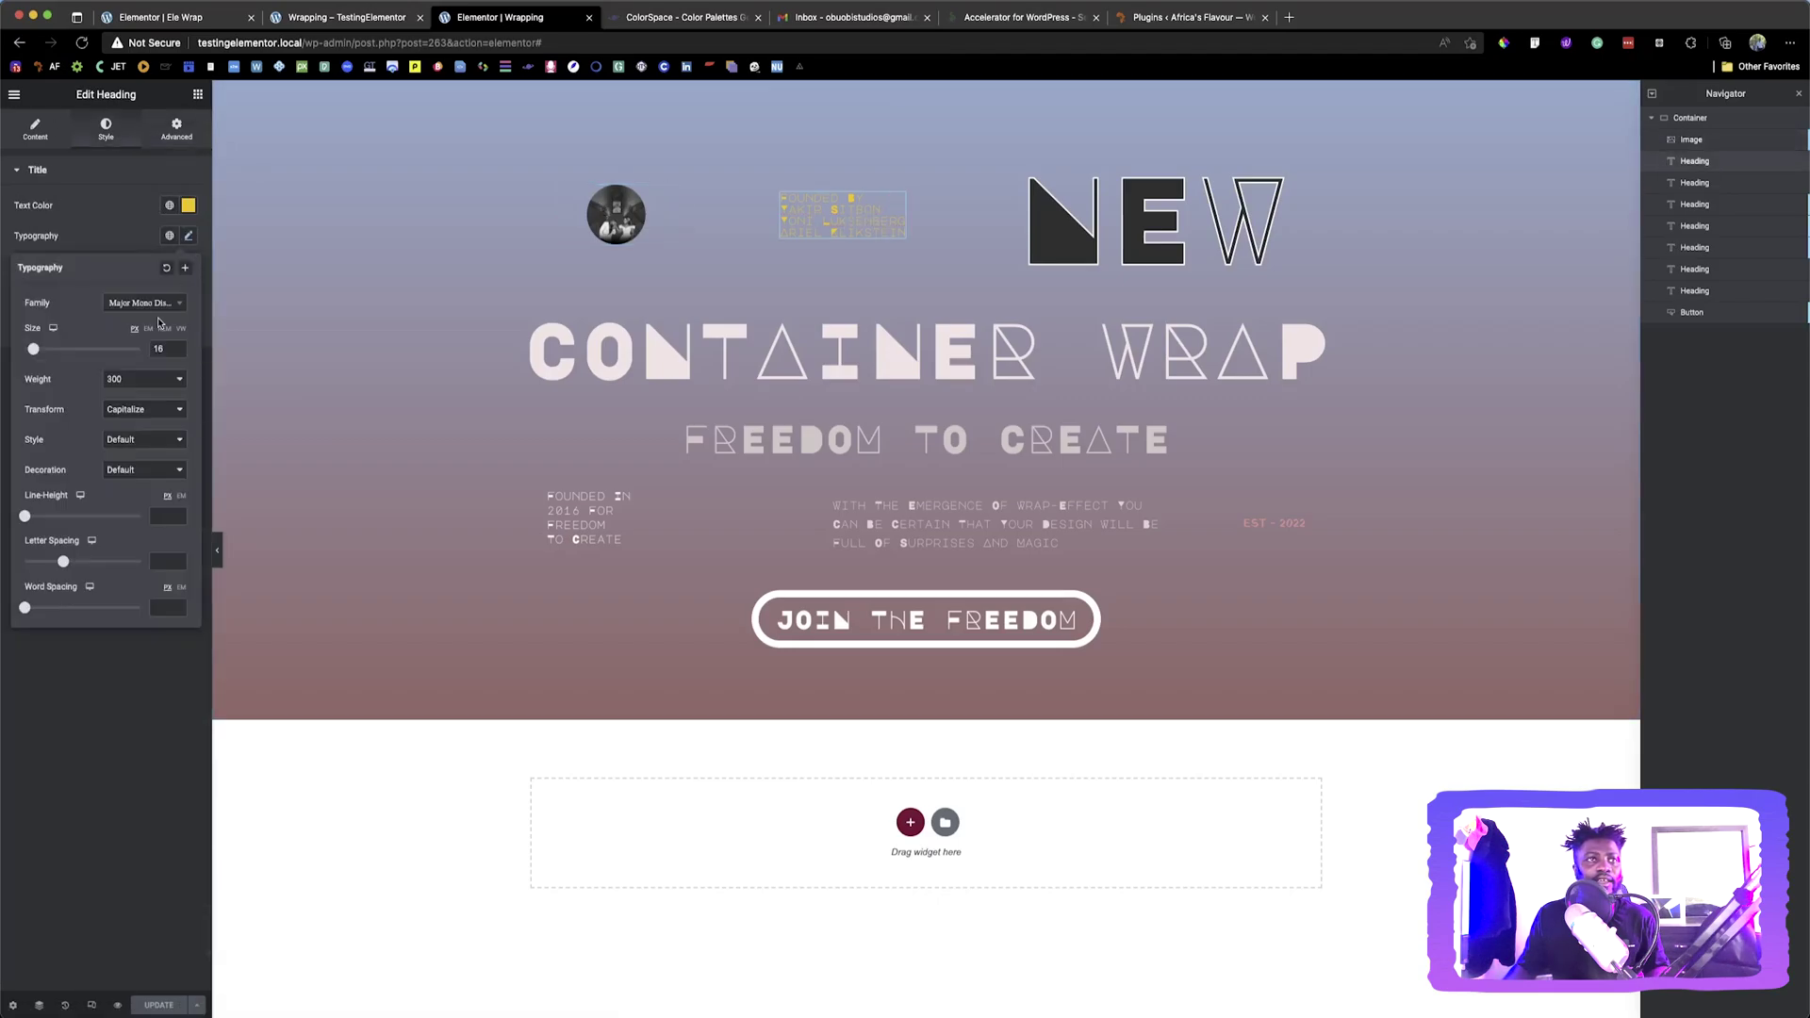
click(217, 19)
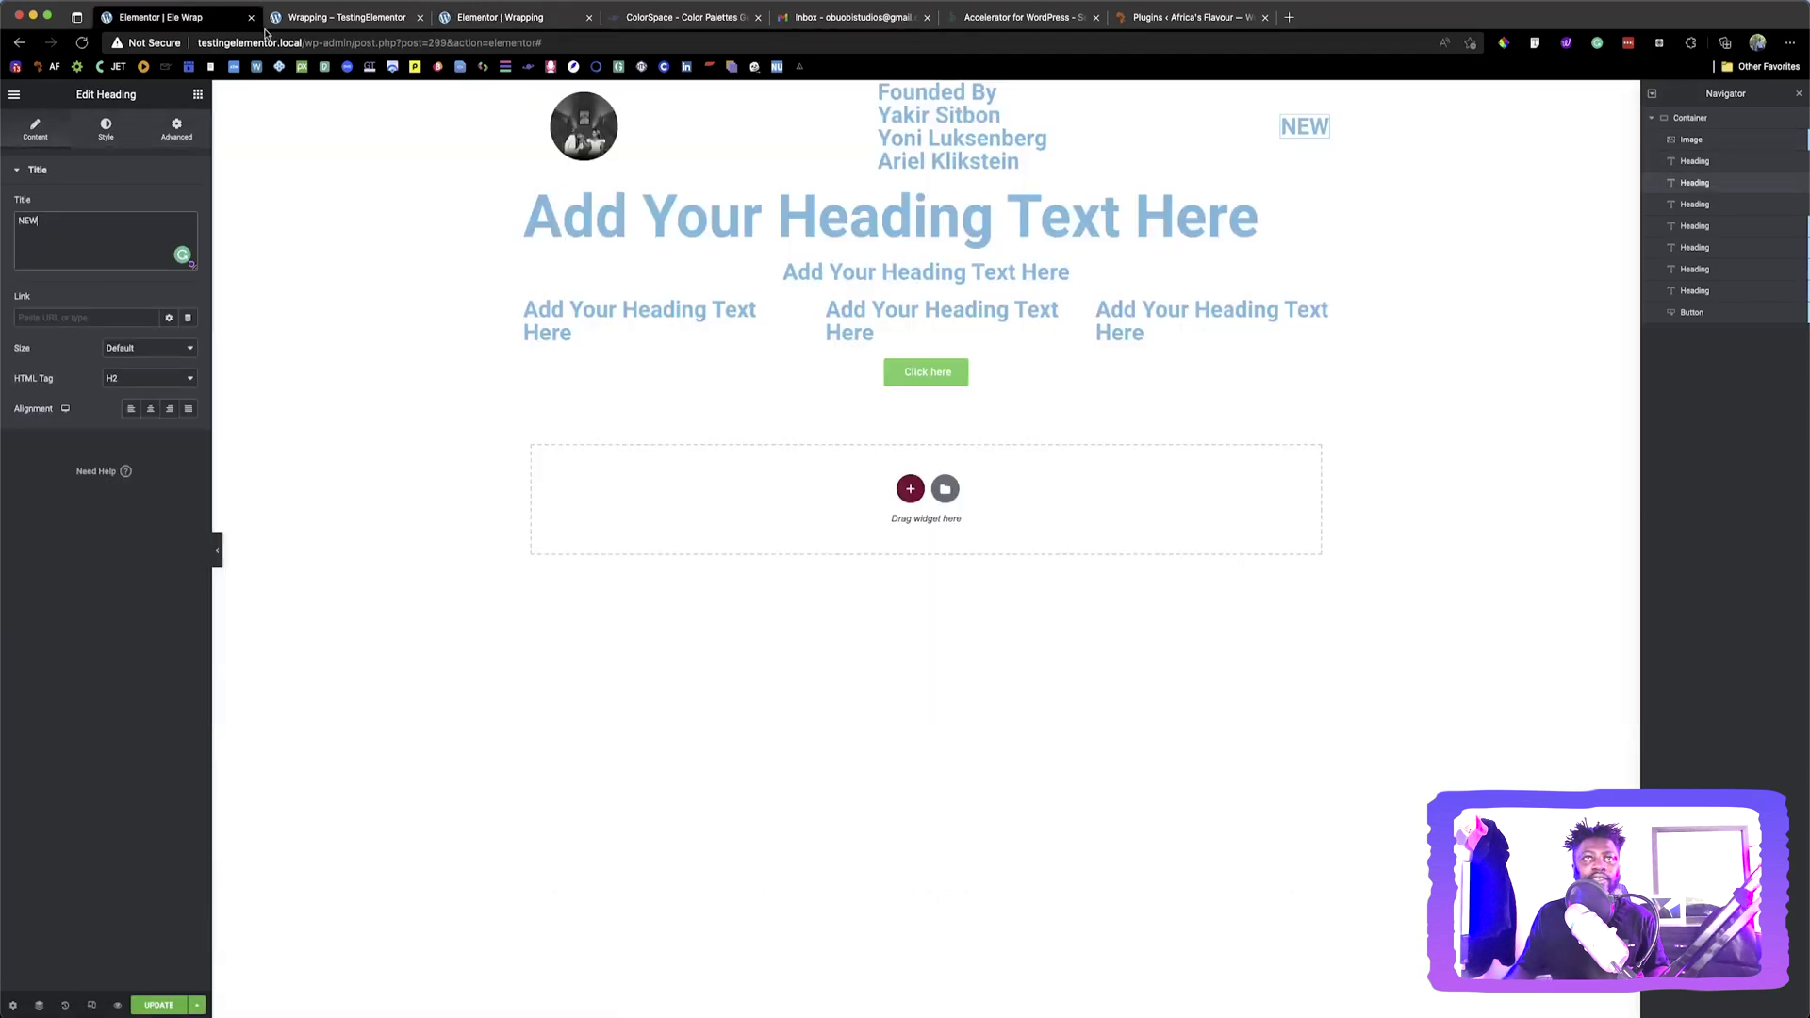
click(105, 127)
click(189, 236)
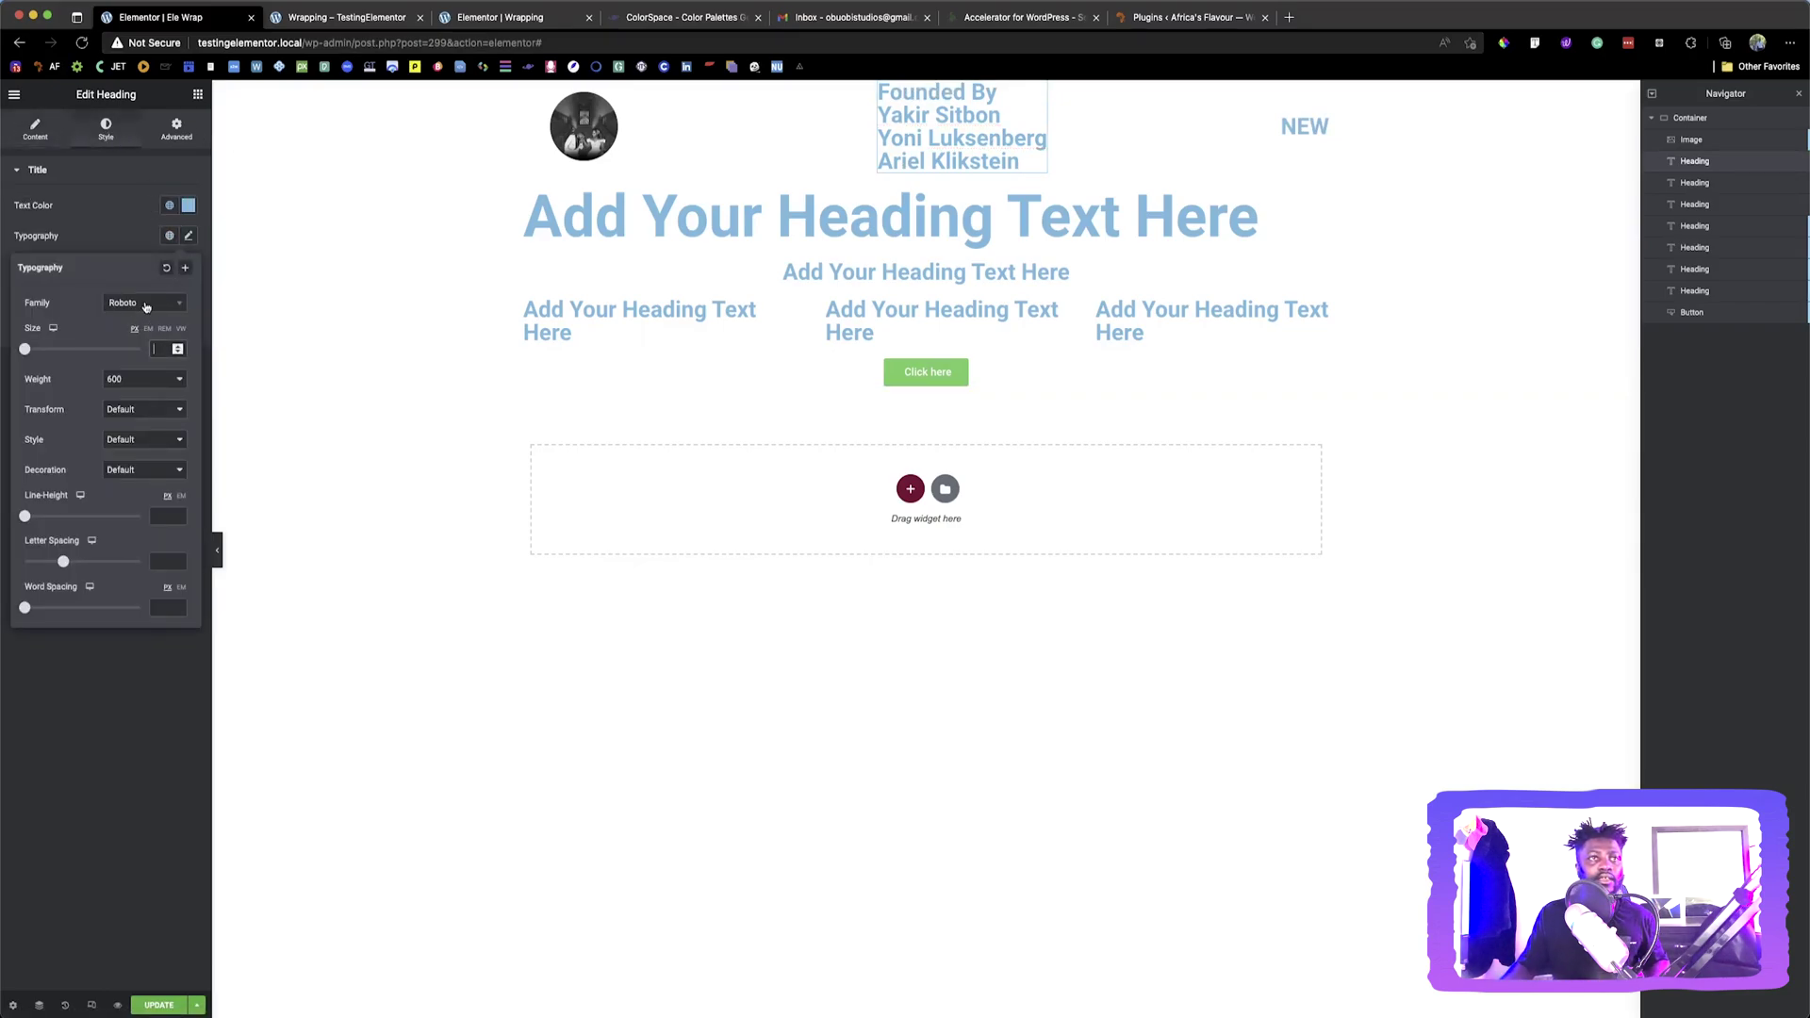
click(147, 306)
text(major)
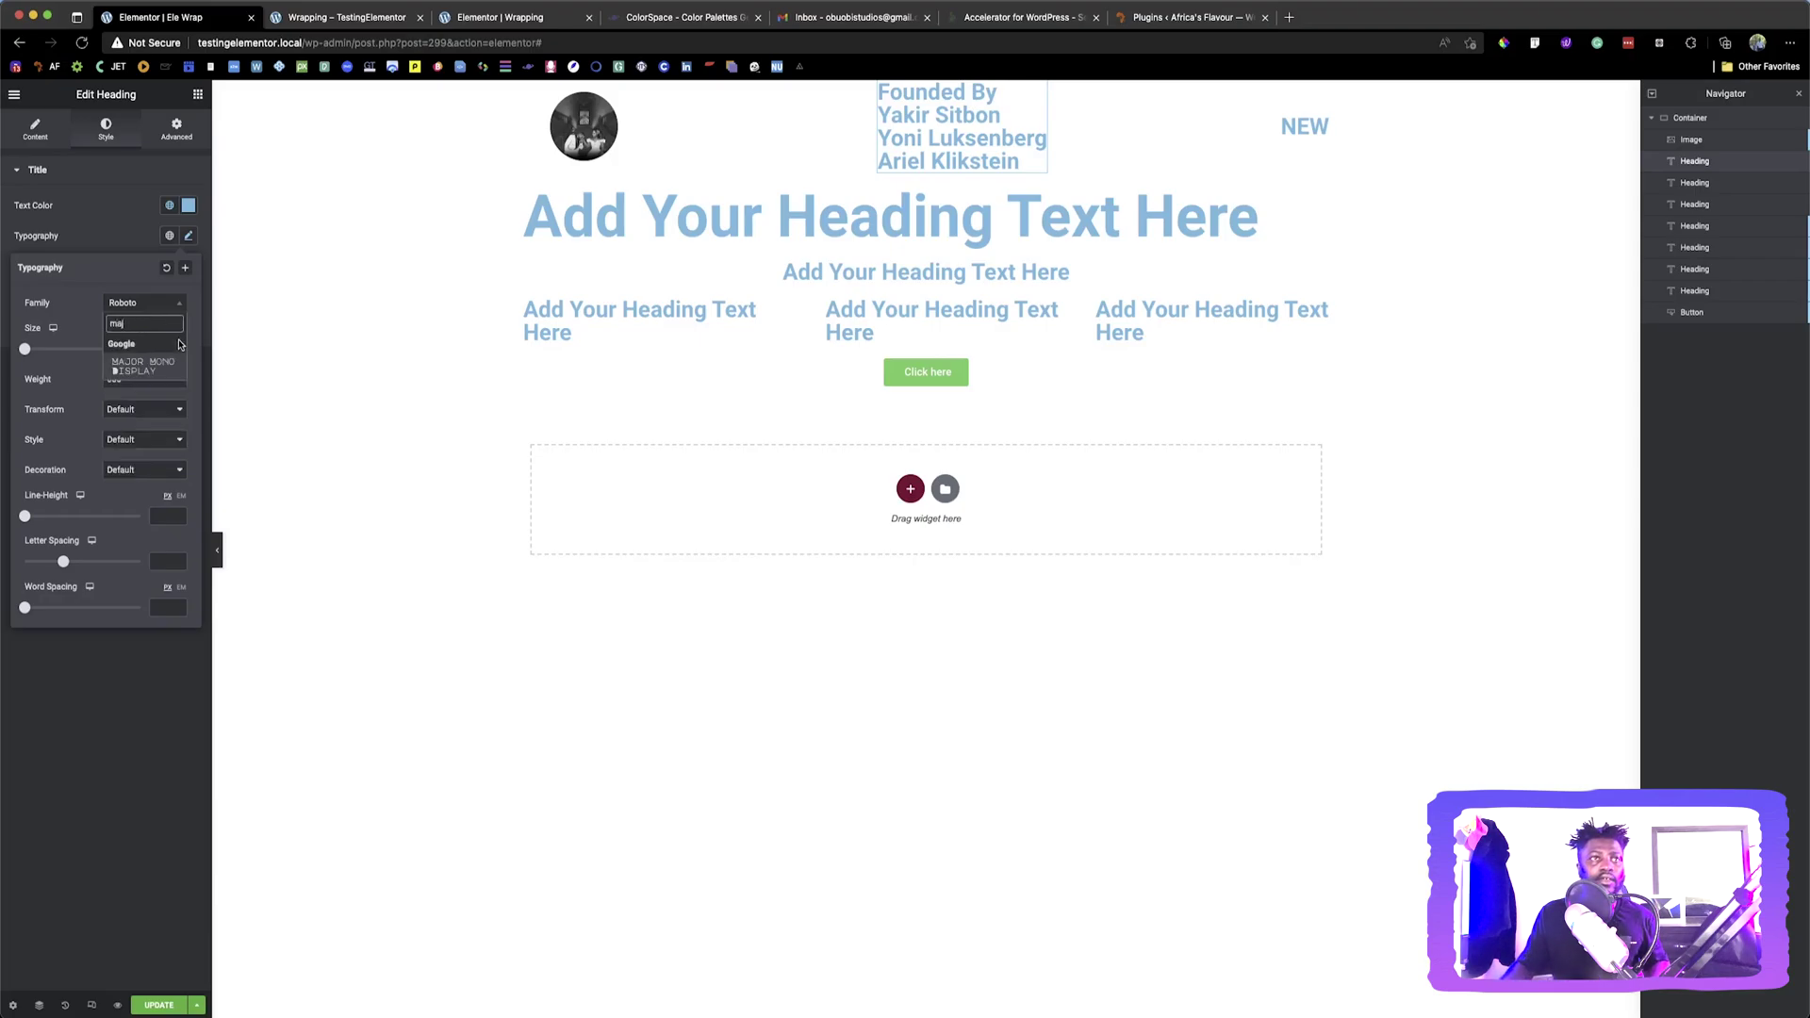
click(146, 364)
Try to carry the first heading's font styling over to the "NEW" heading by copy and paste
right_click(920, 141)
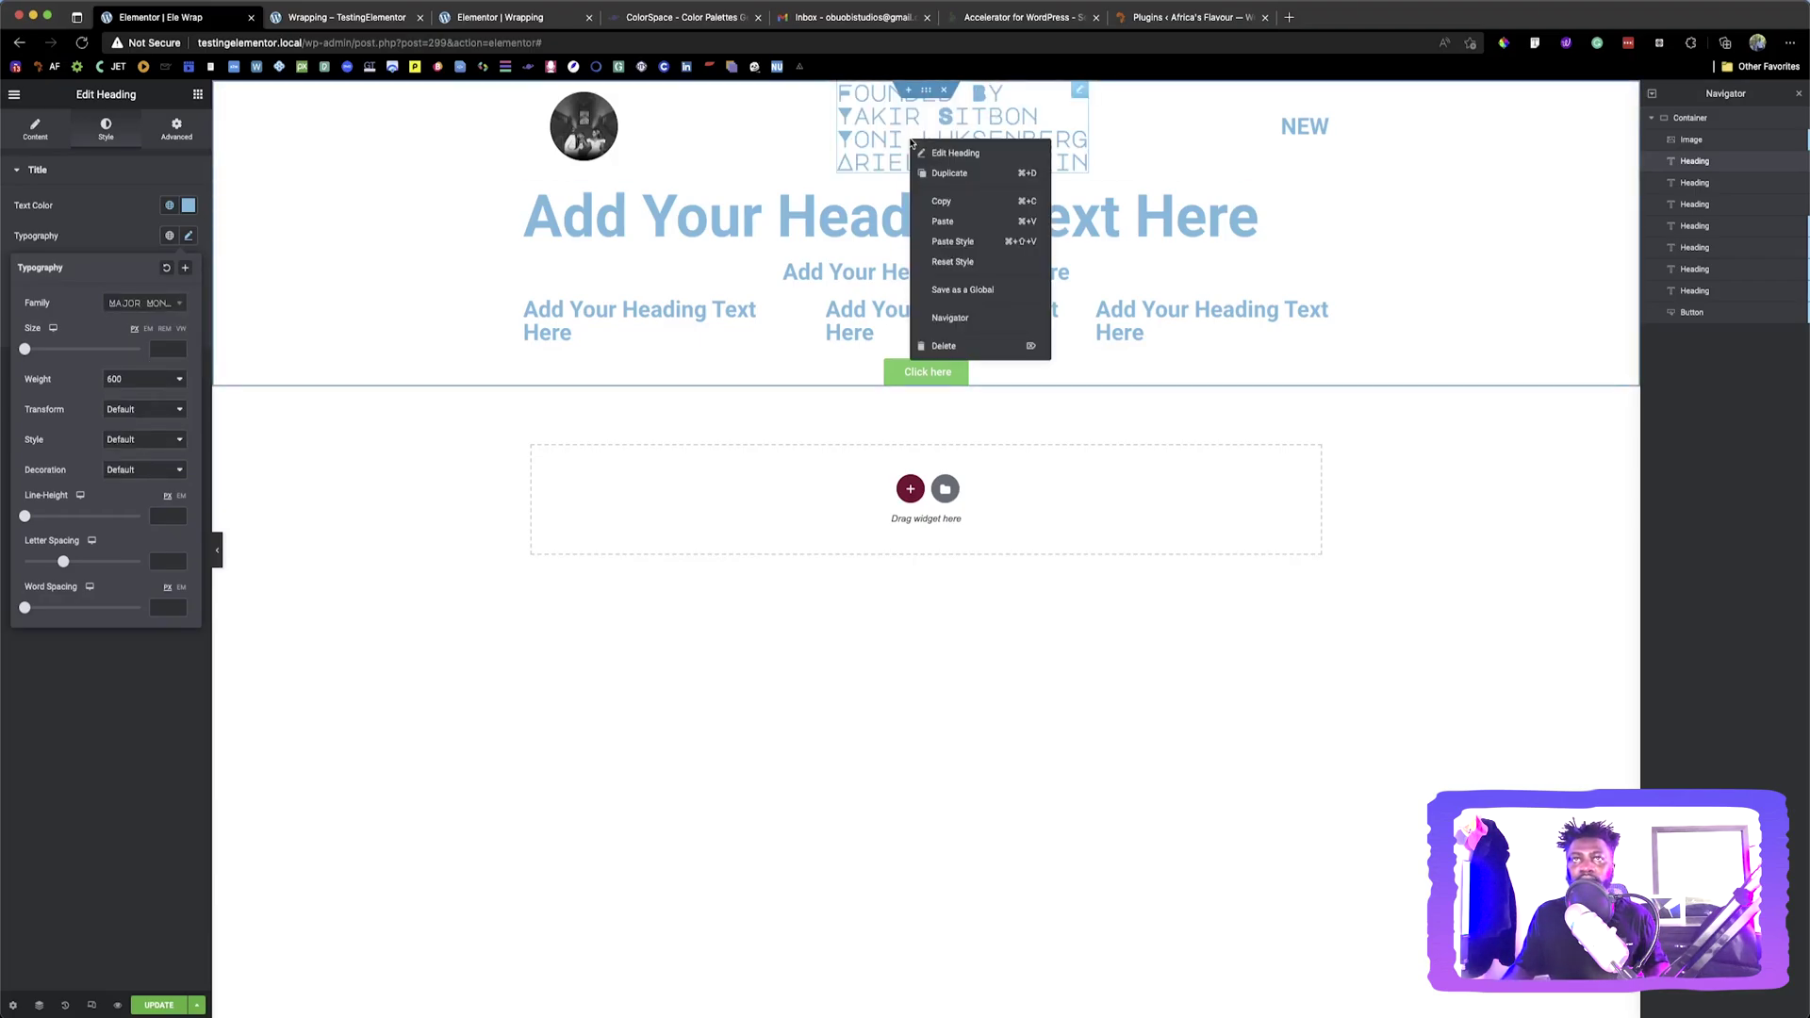
key(Escape)
right_click(1282, 123)
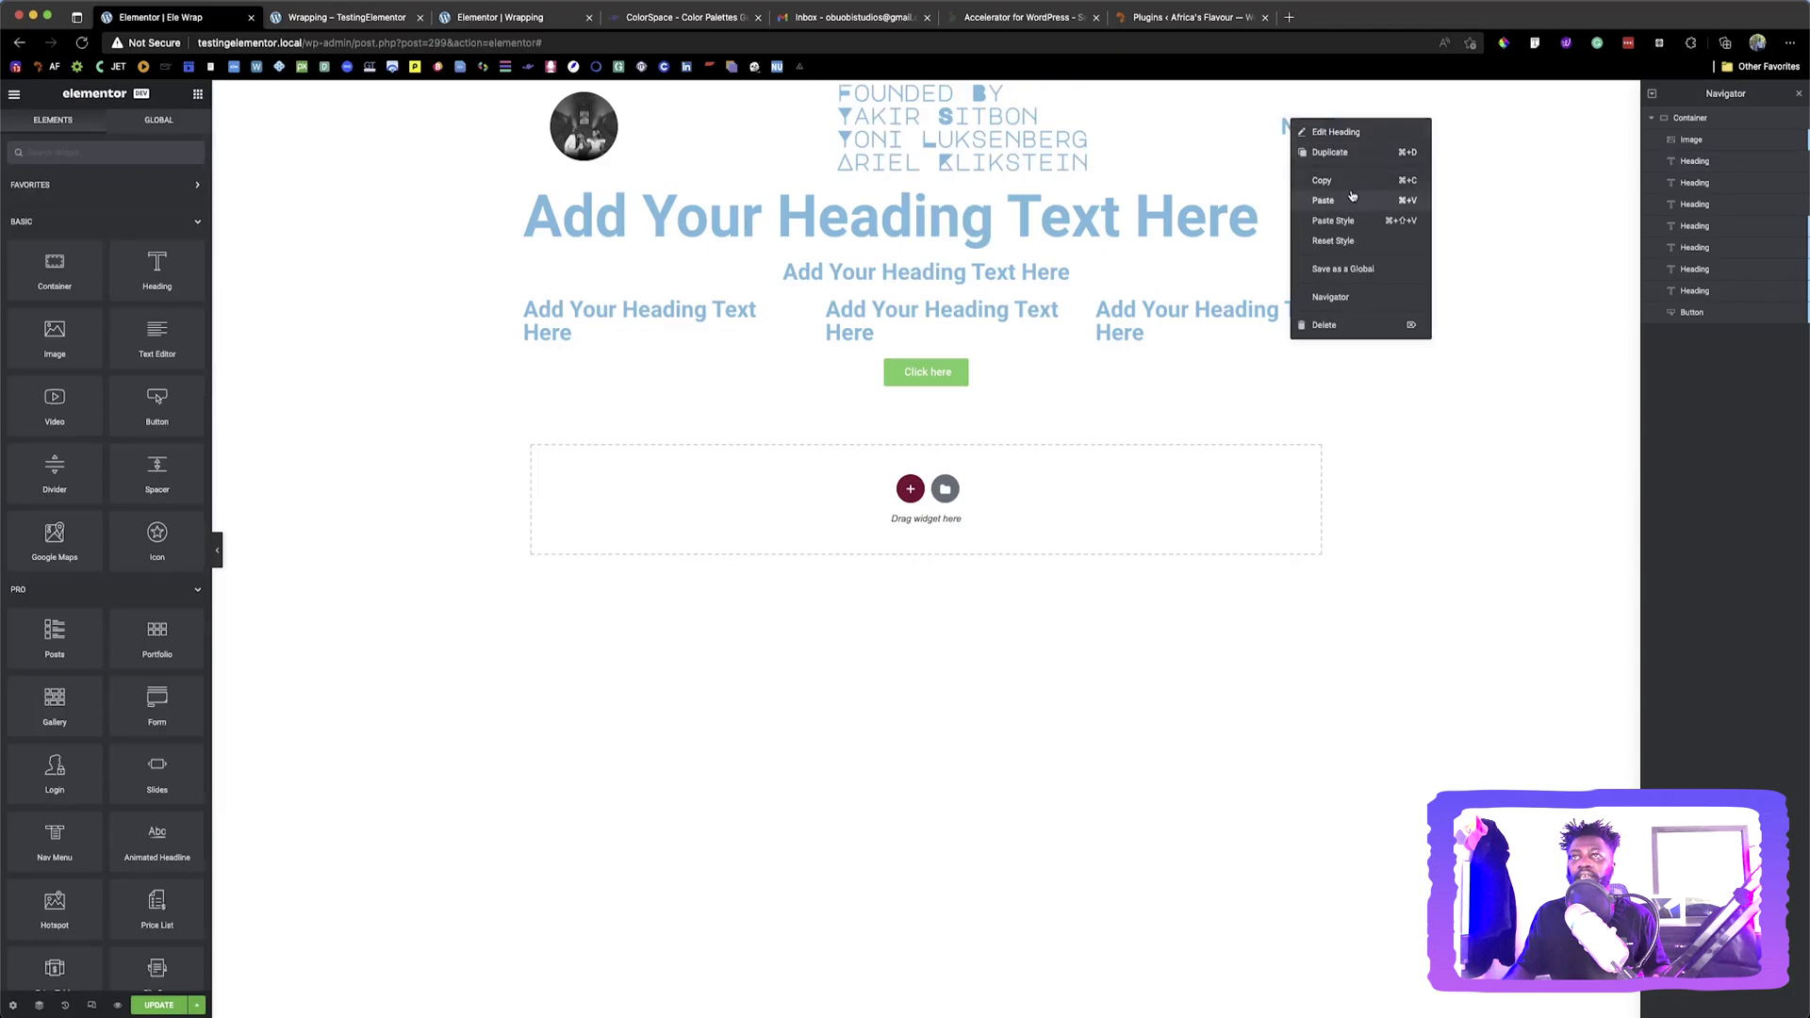
click(1339, 200)
key(Delete)
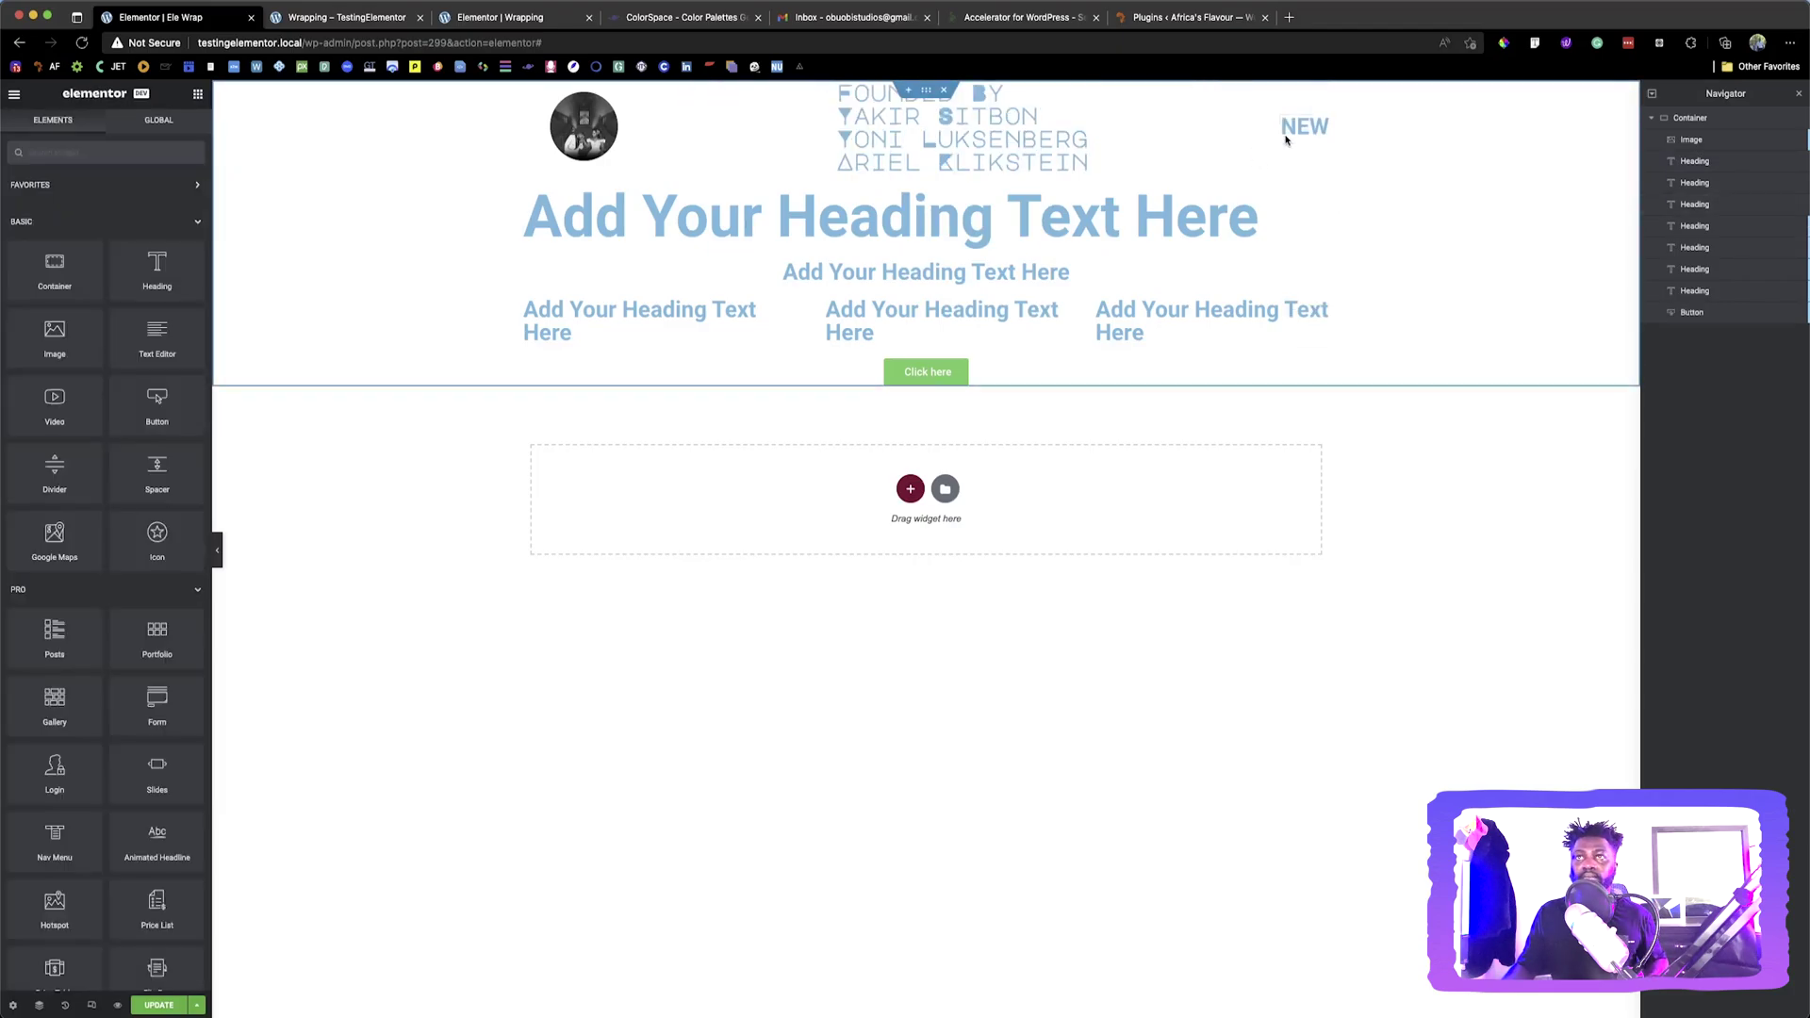
Paste the first heading's style onto the "NEW" heading, the five placeholder headings below it and the button
right_click(1284, 123)
key(Escape)
right_click(991, 213)
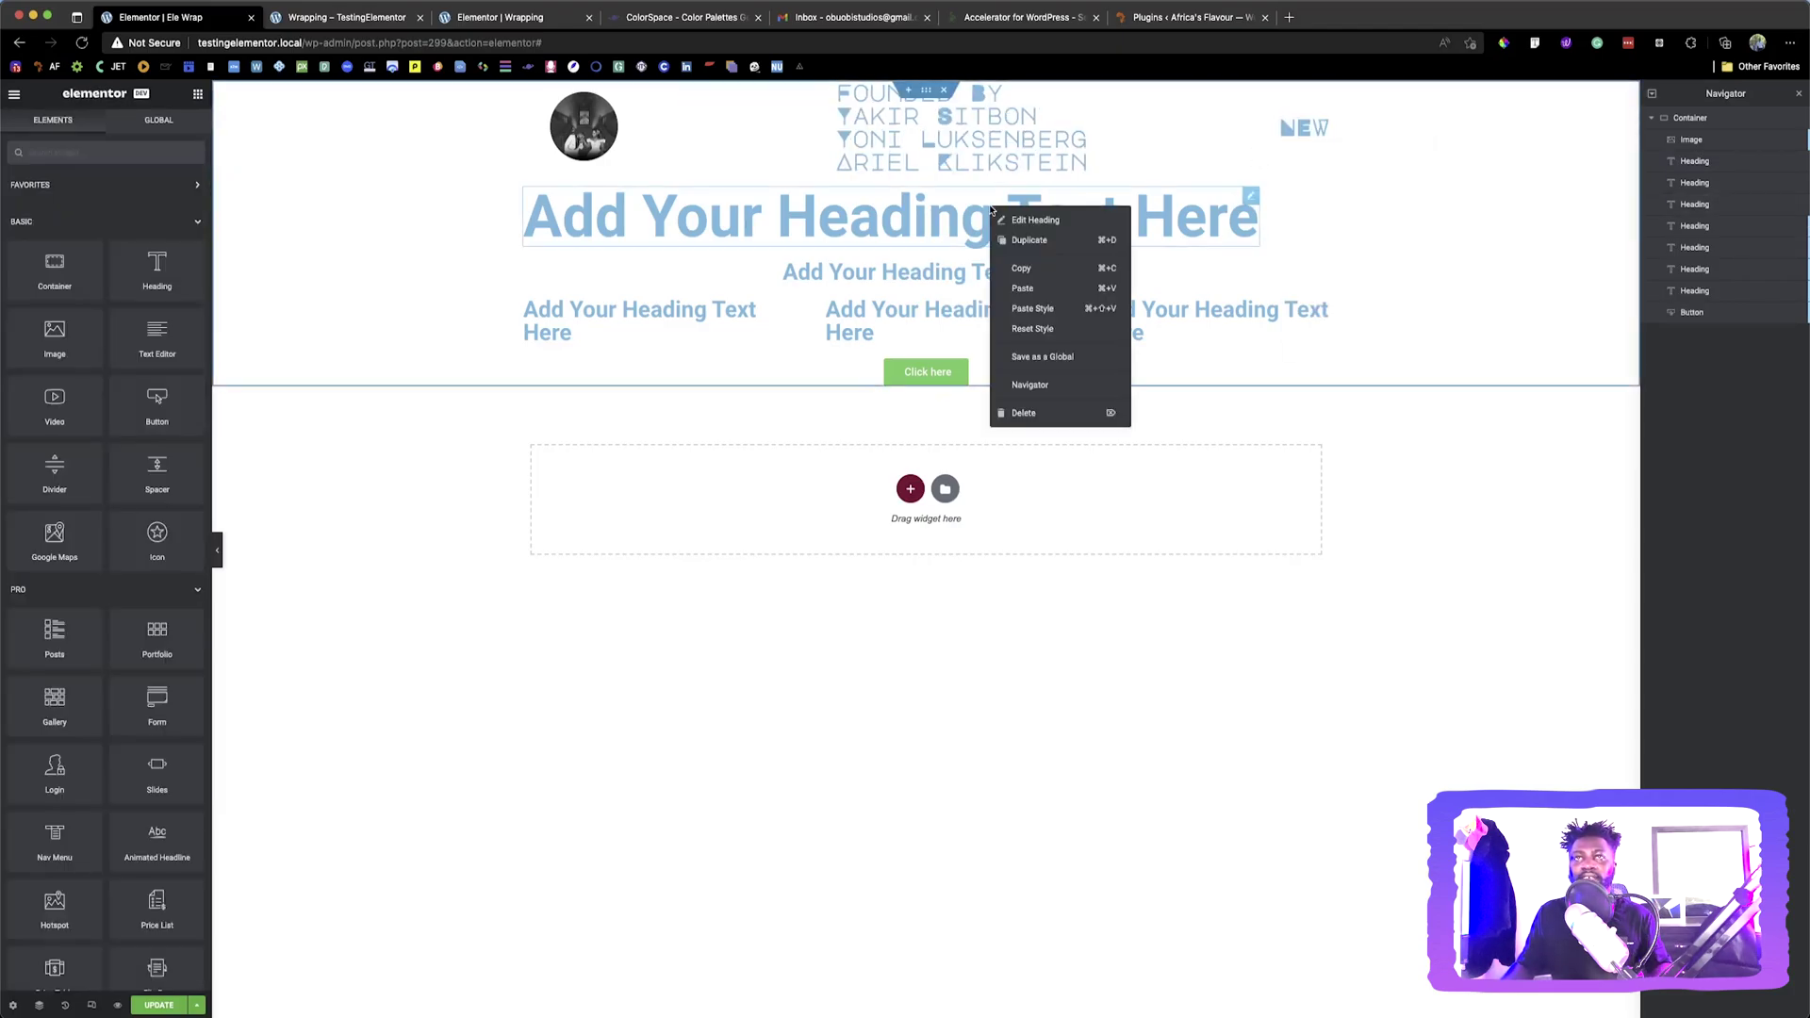
click(1036, 310)
right_click(908, 244)
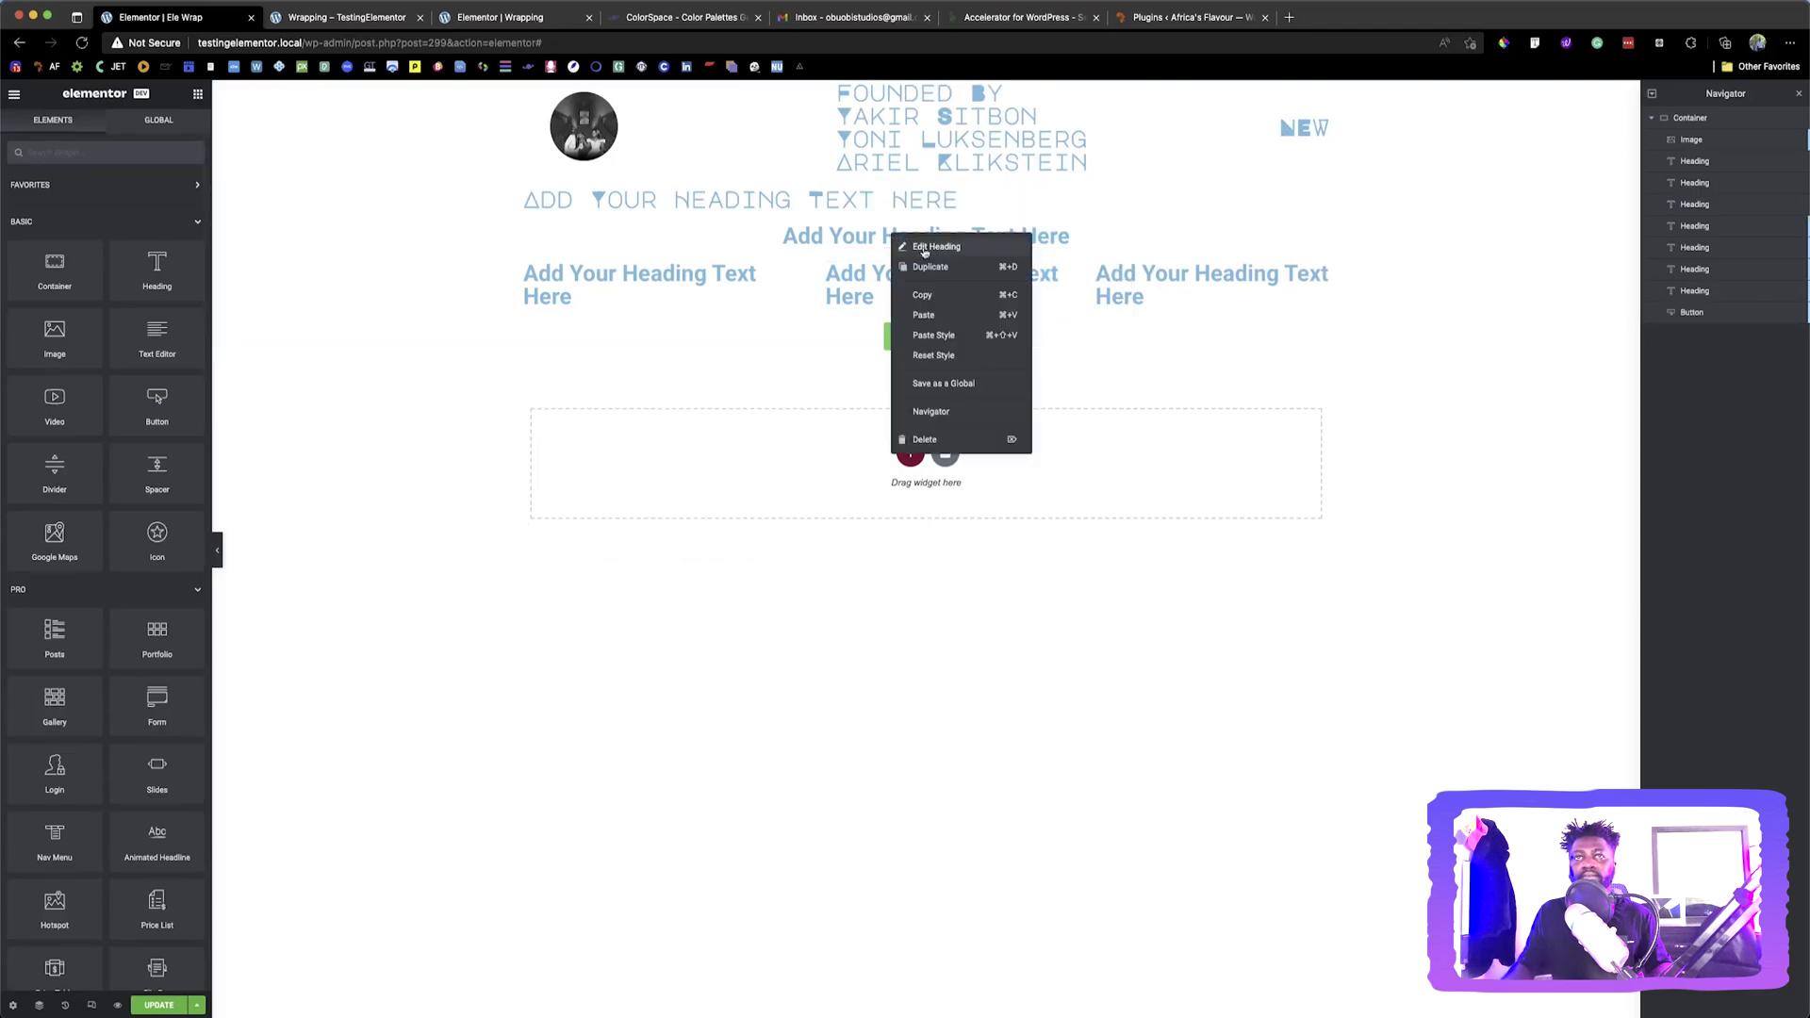
click(947, 341)
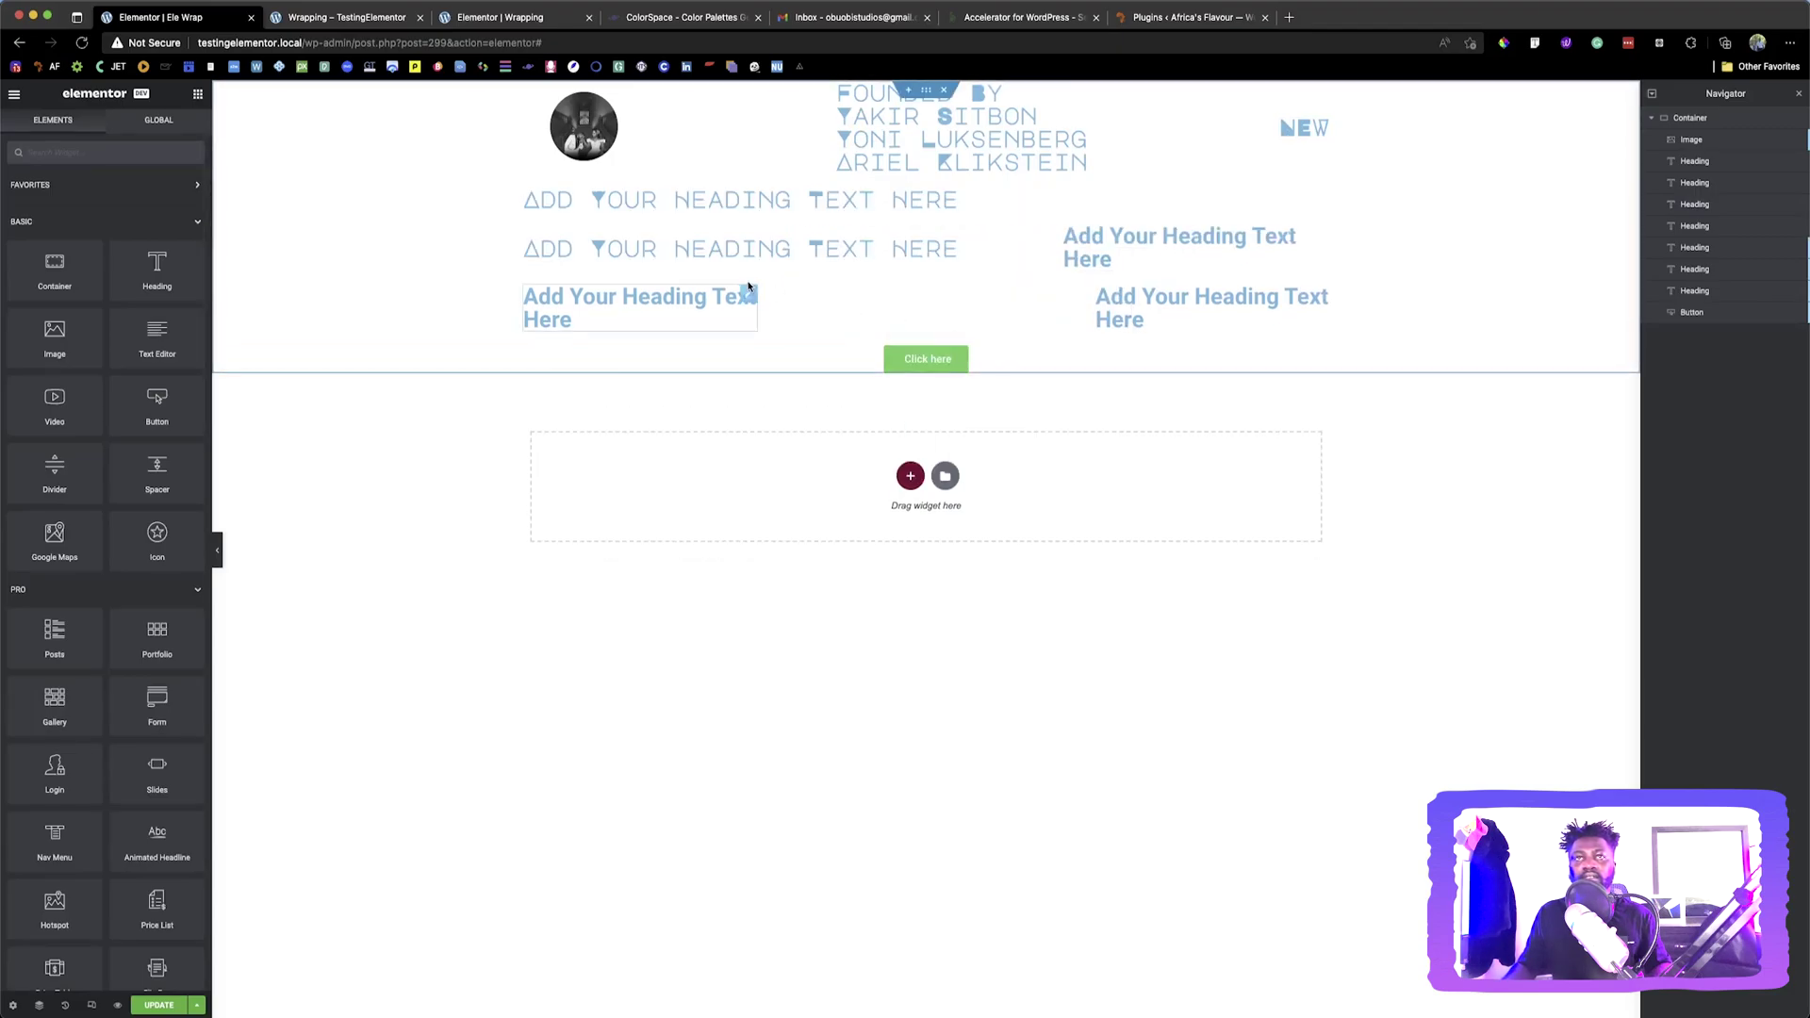
right_click(1139, 245)
click(1192, 345)
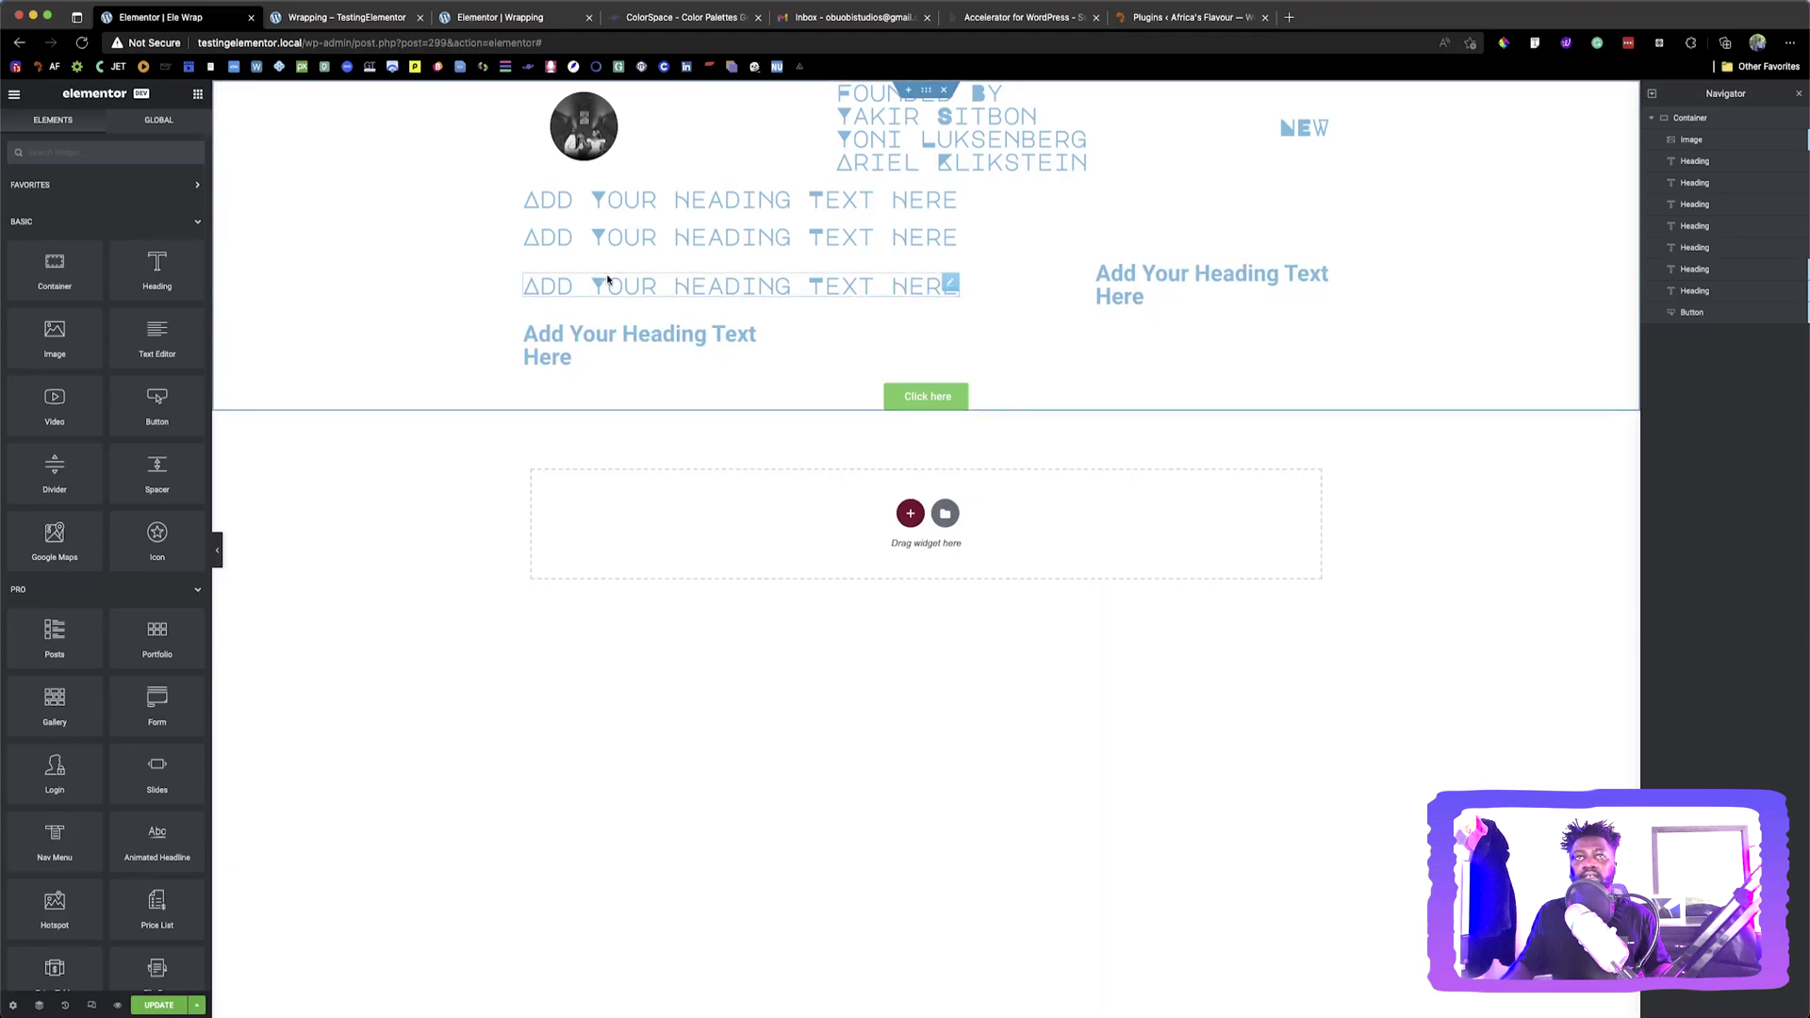
right_click(1156, 283)
click(1219, 391)
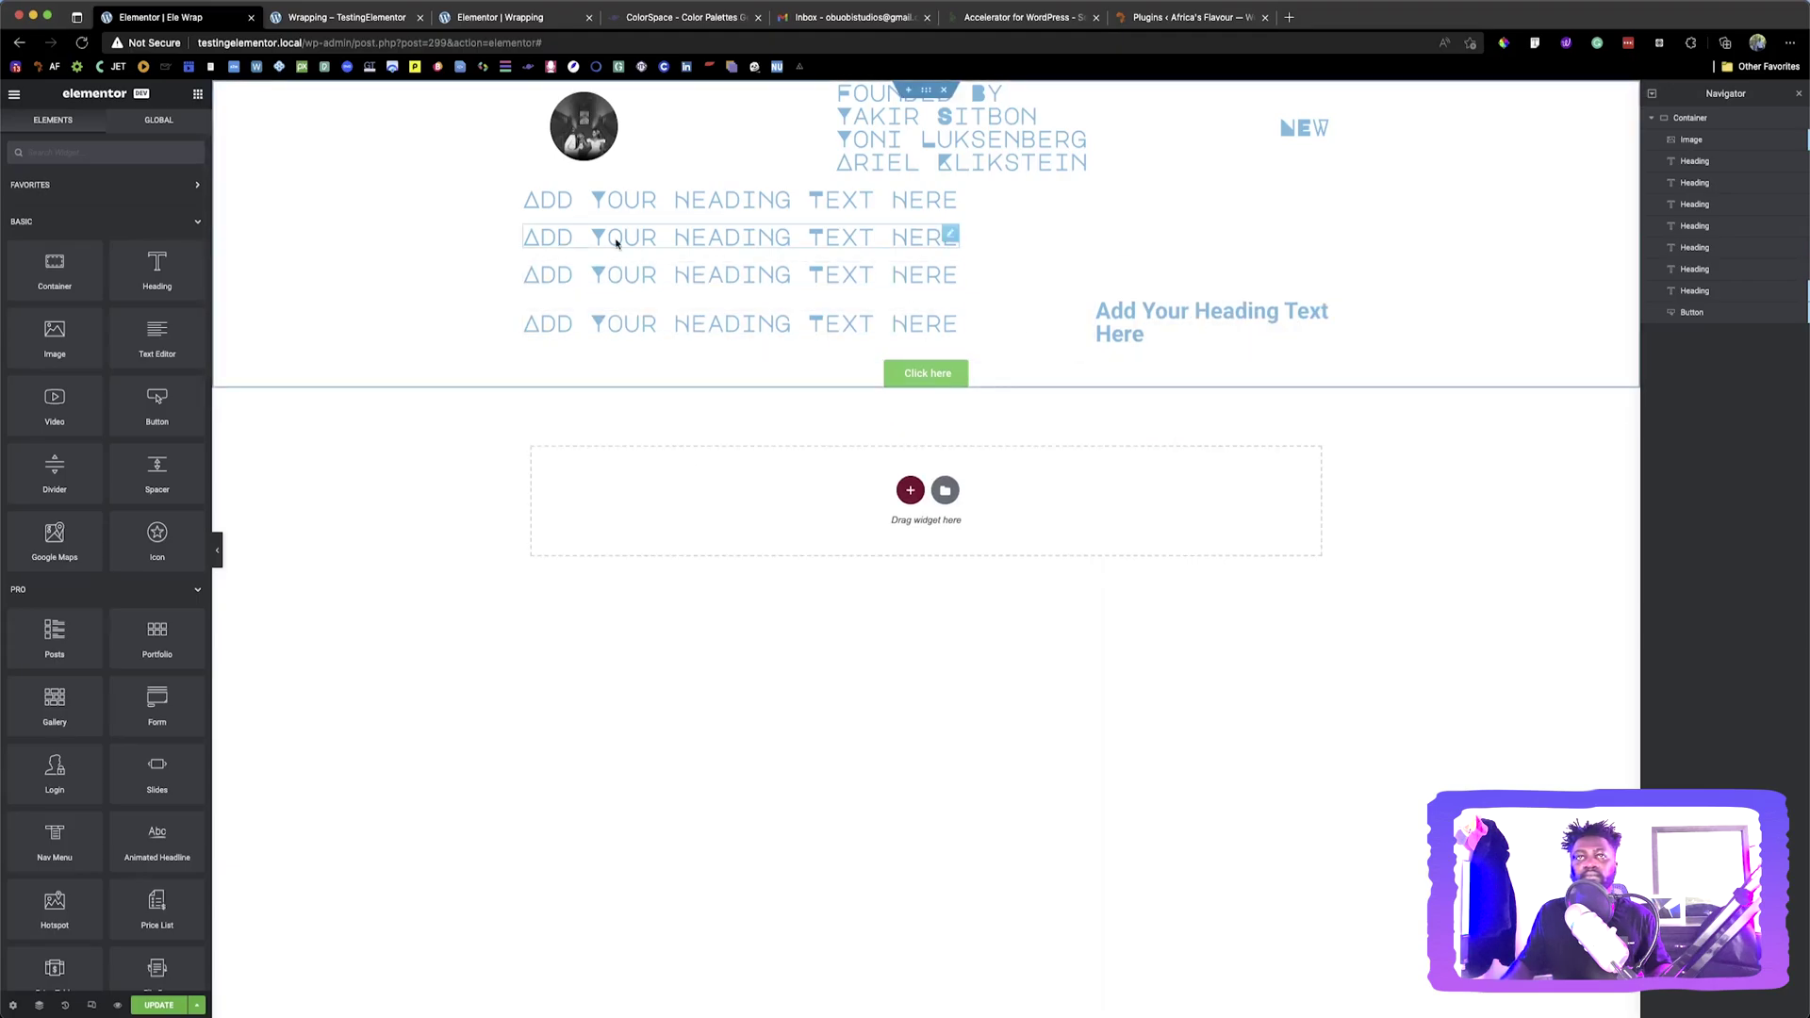
right_click(1156, 304)
click(1215, 405)
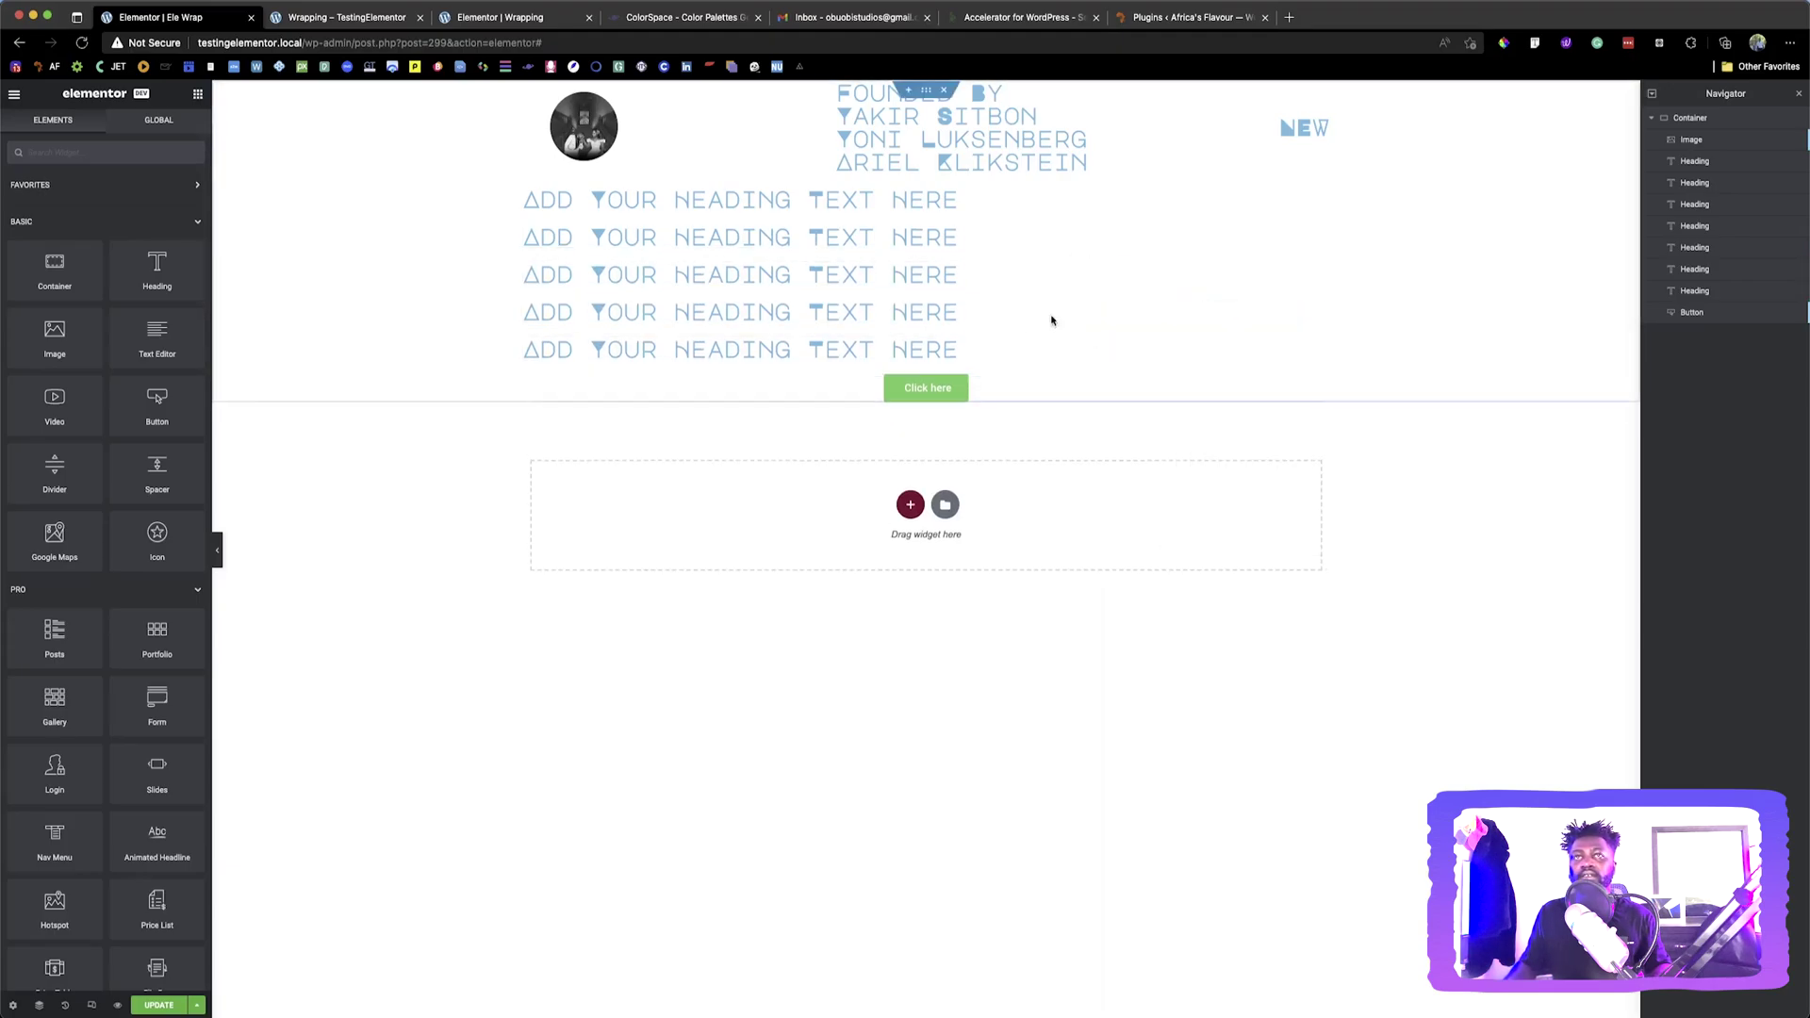
right_click(947, 388)
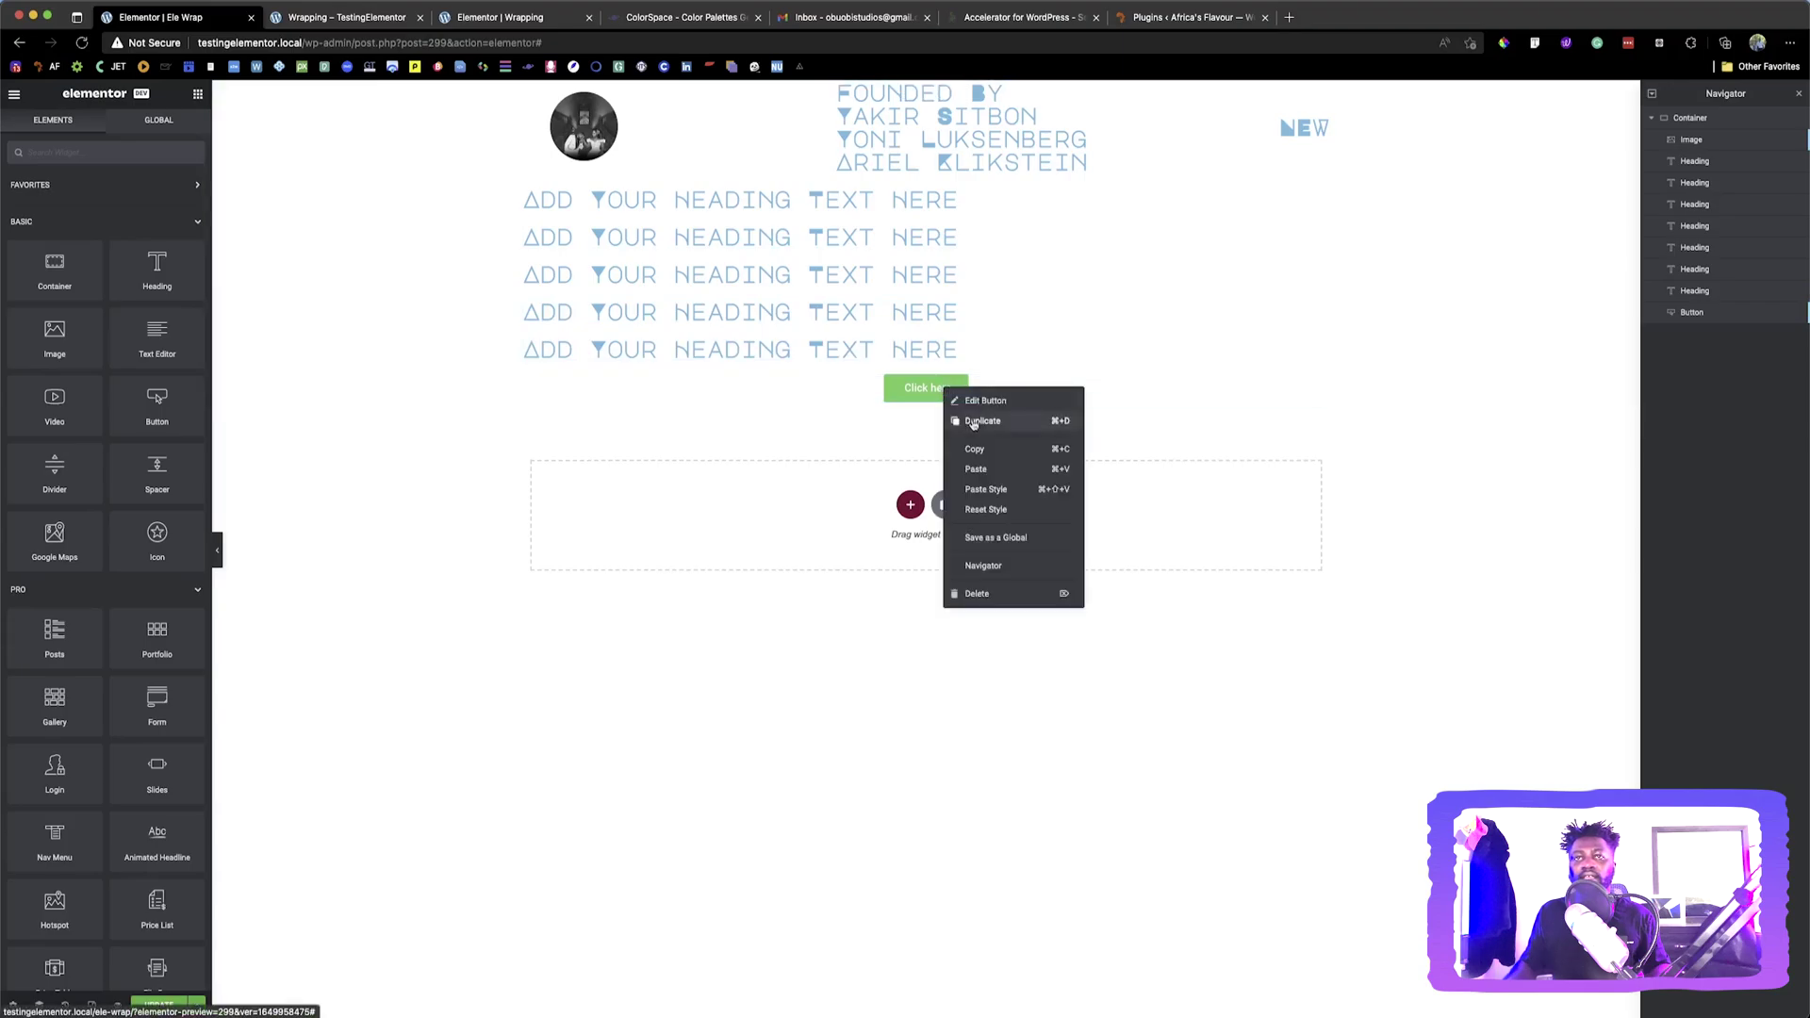
click(985, 490)
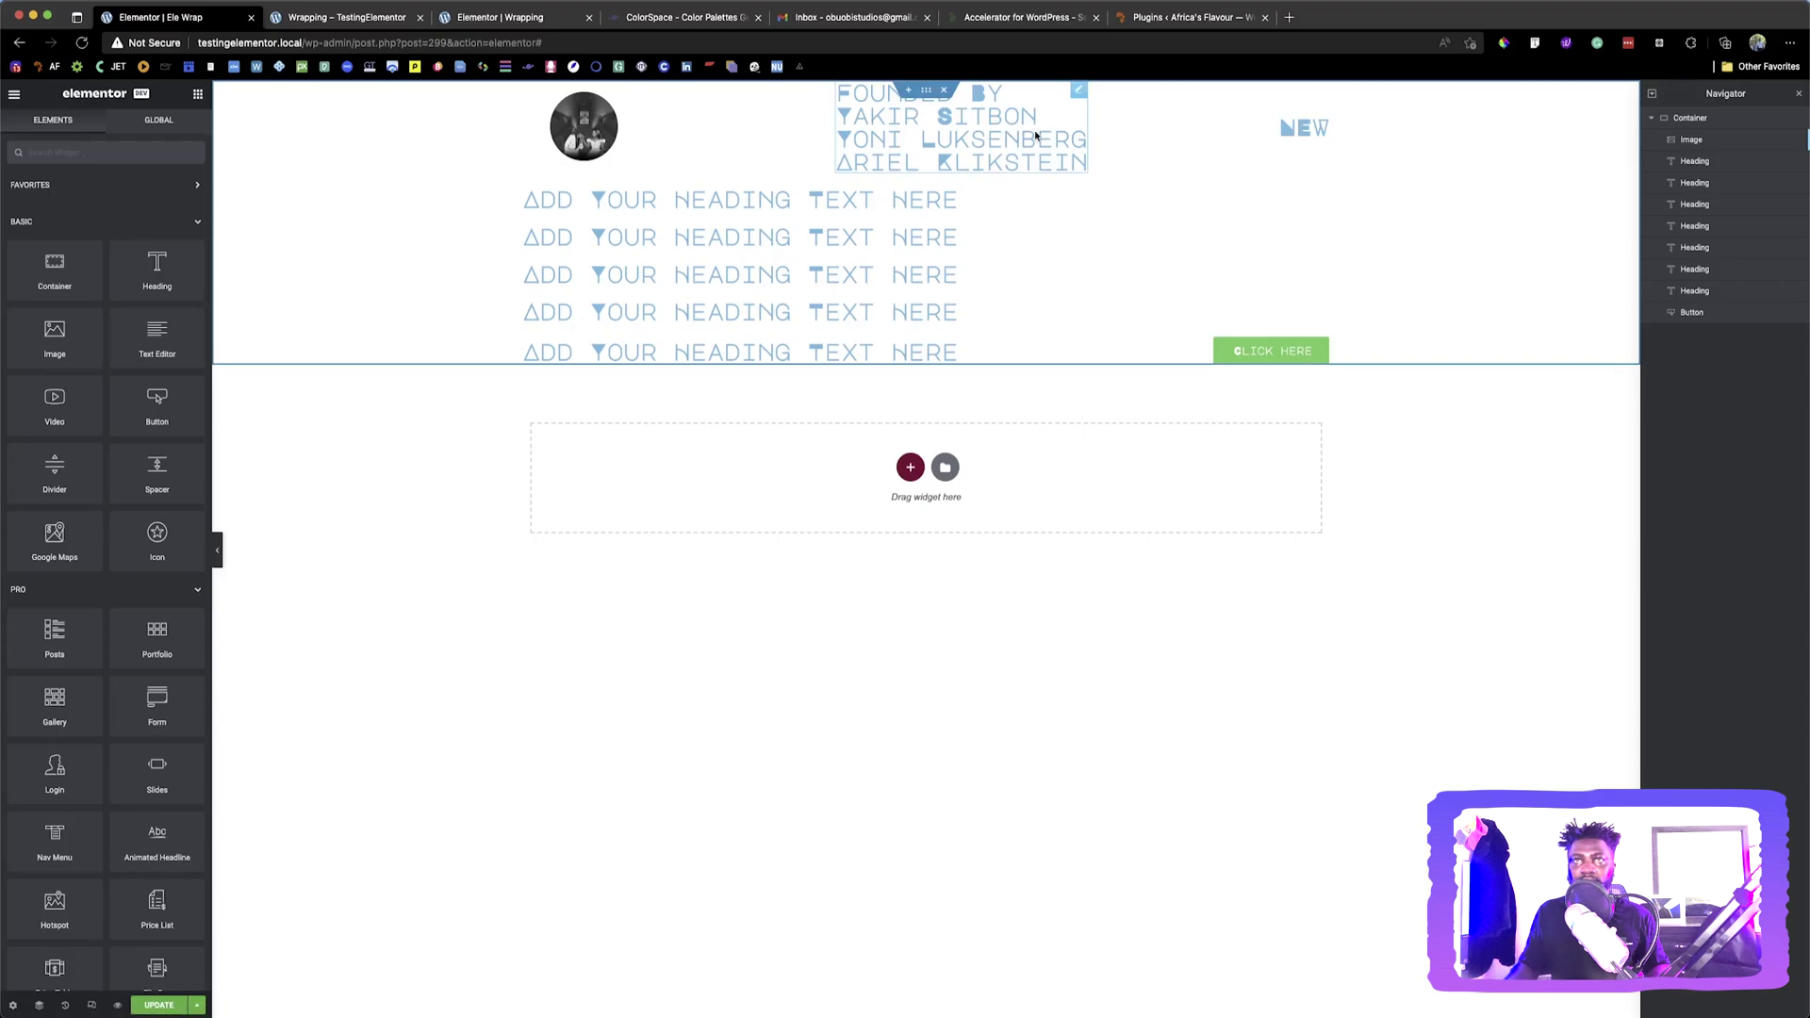
Set the "Founded By" heading's font size to 16 px
click(962, 128)
click(186, 235)
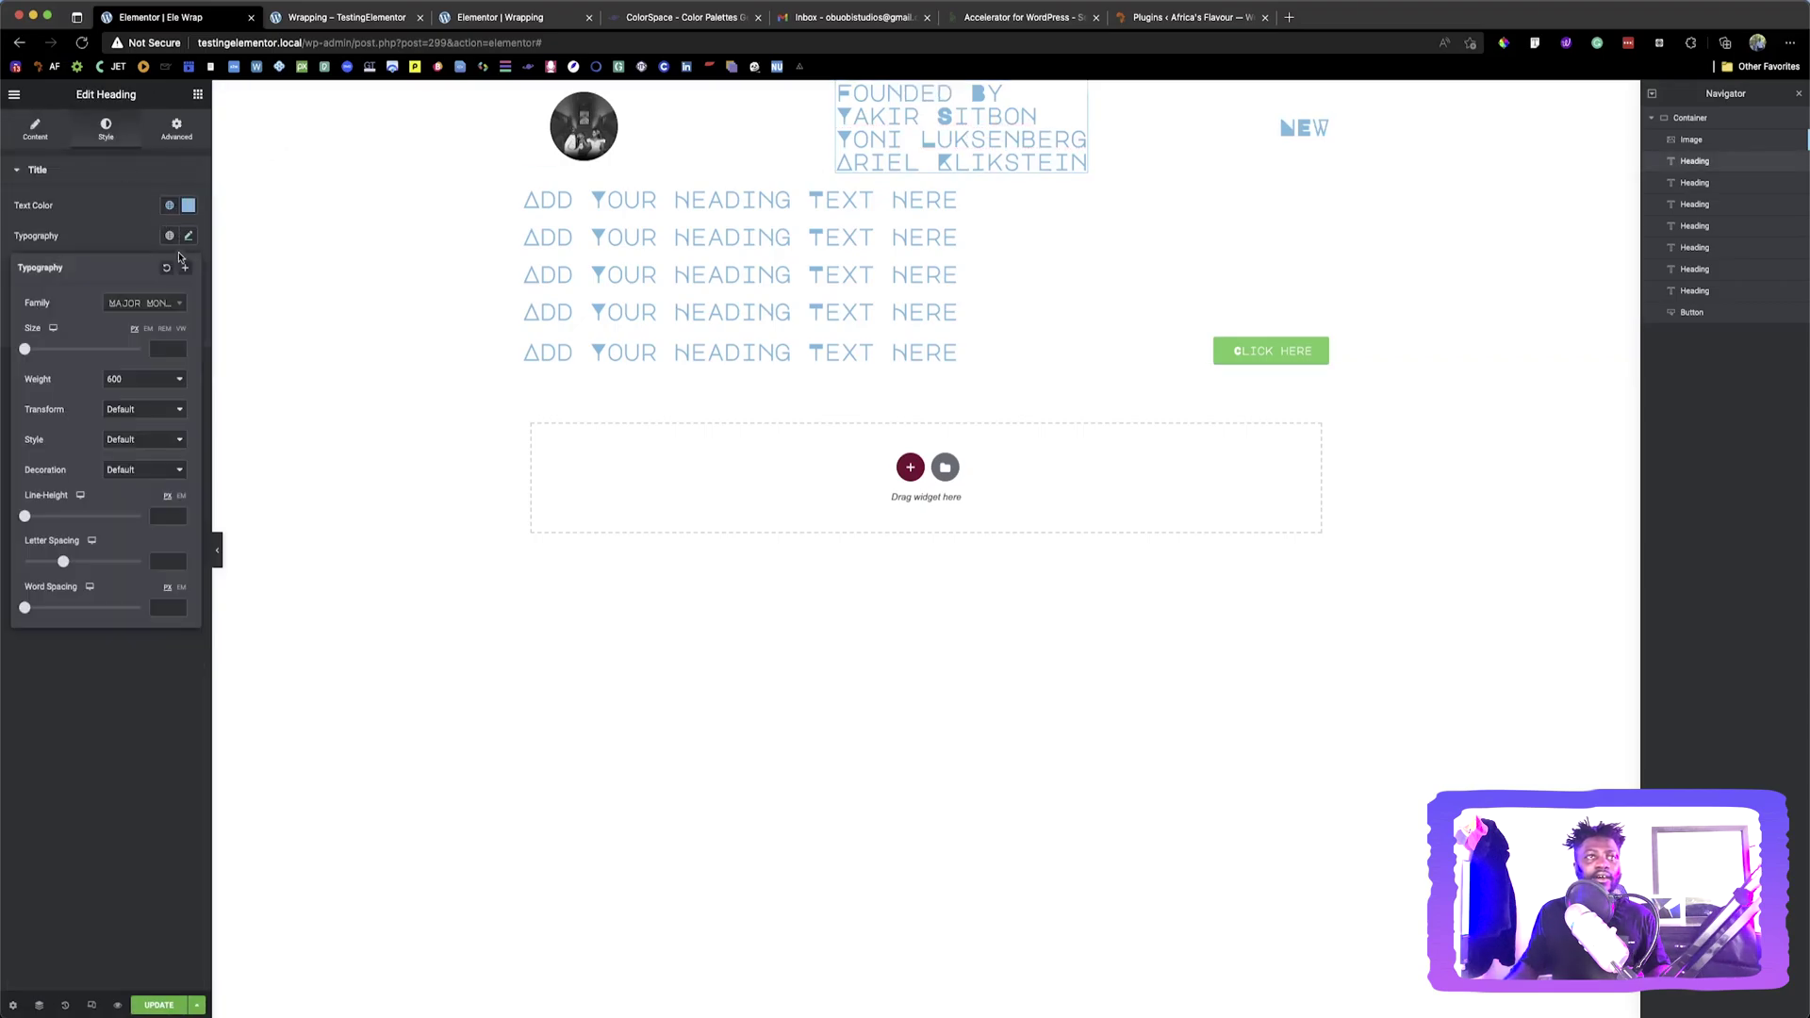
click(162, 349)
text(16)
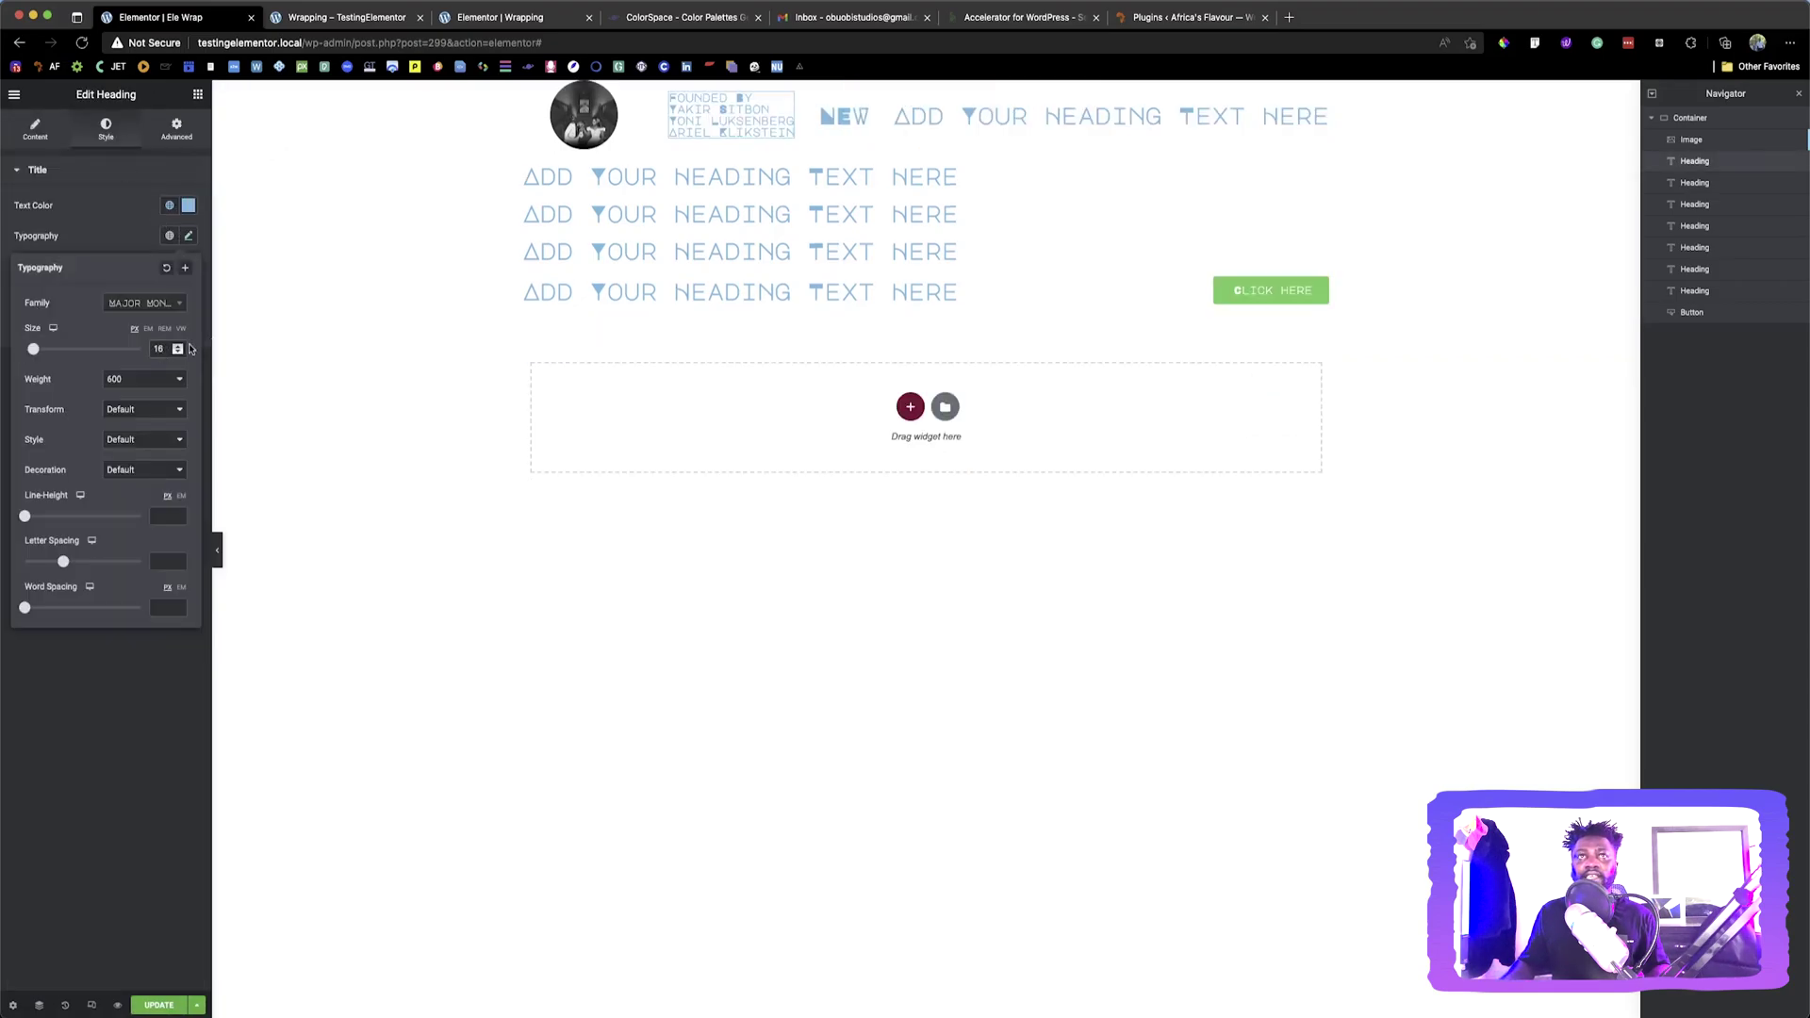
Enlarge the "NEW" heading's font size to 200 px
click(865, 122)
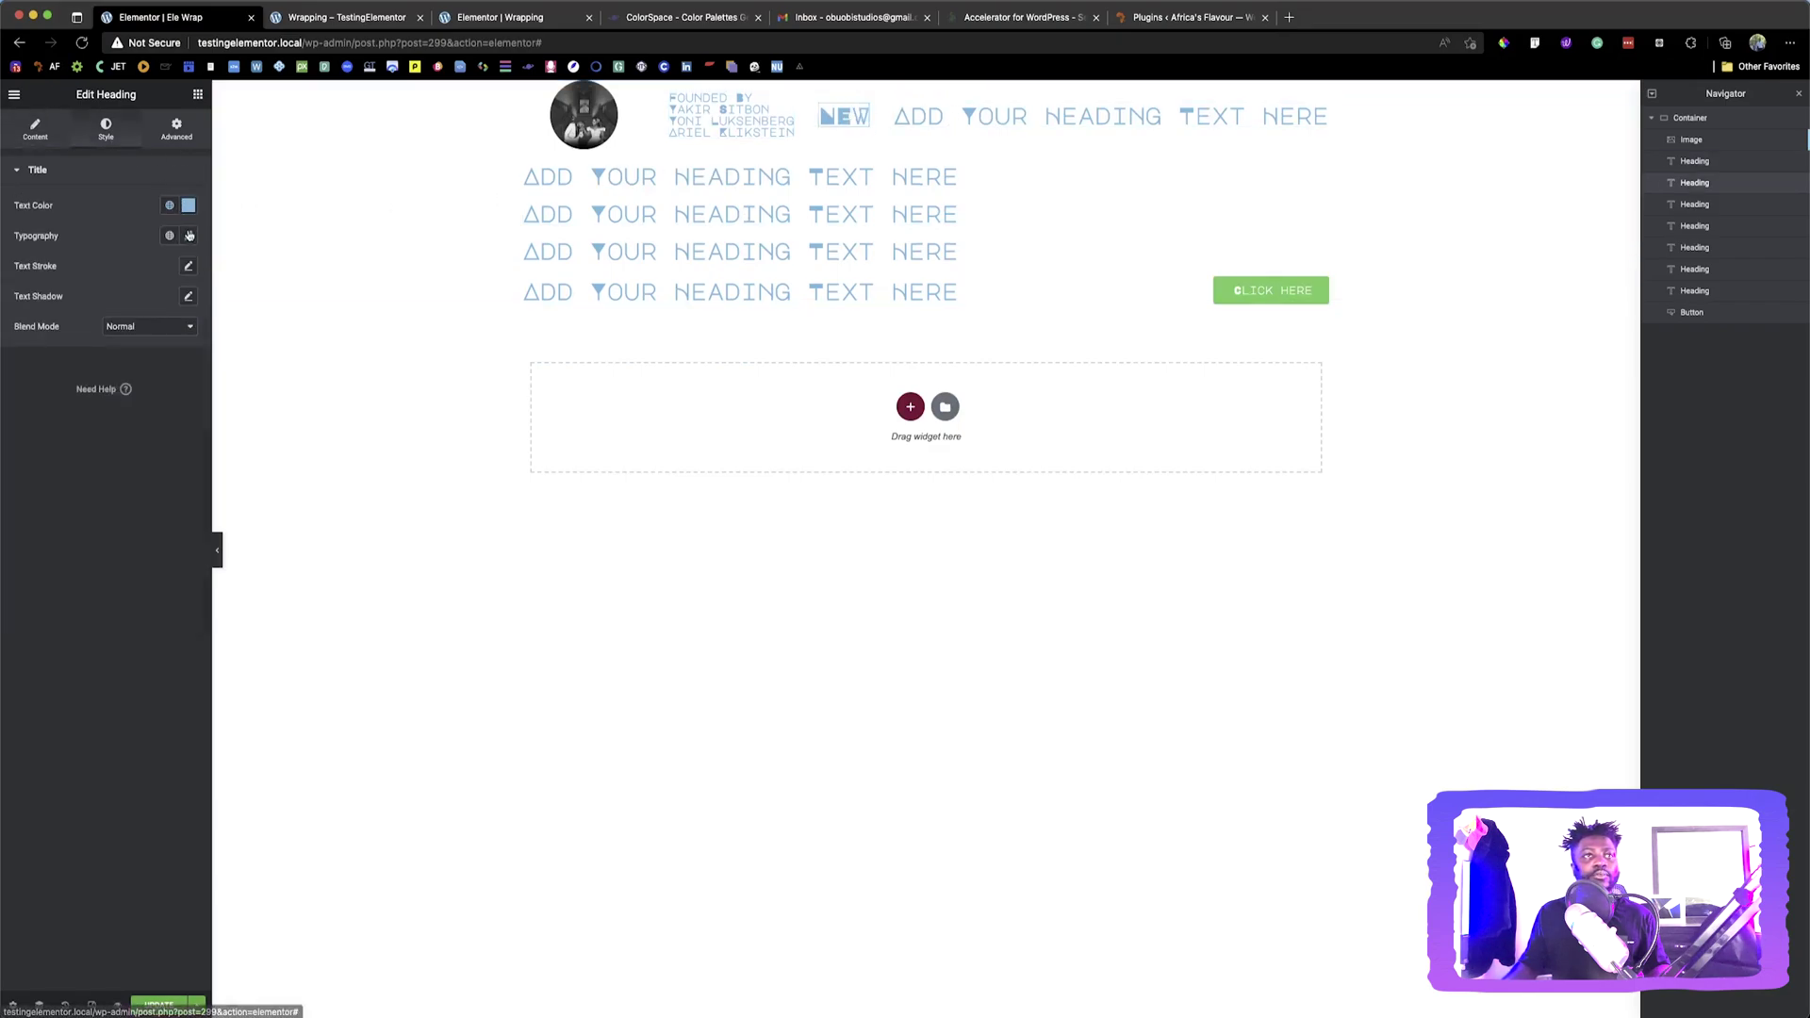
click(189, 234)
drag(25, 349, 168, 355)
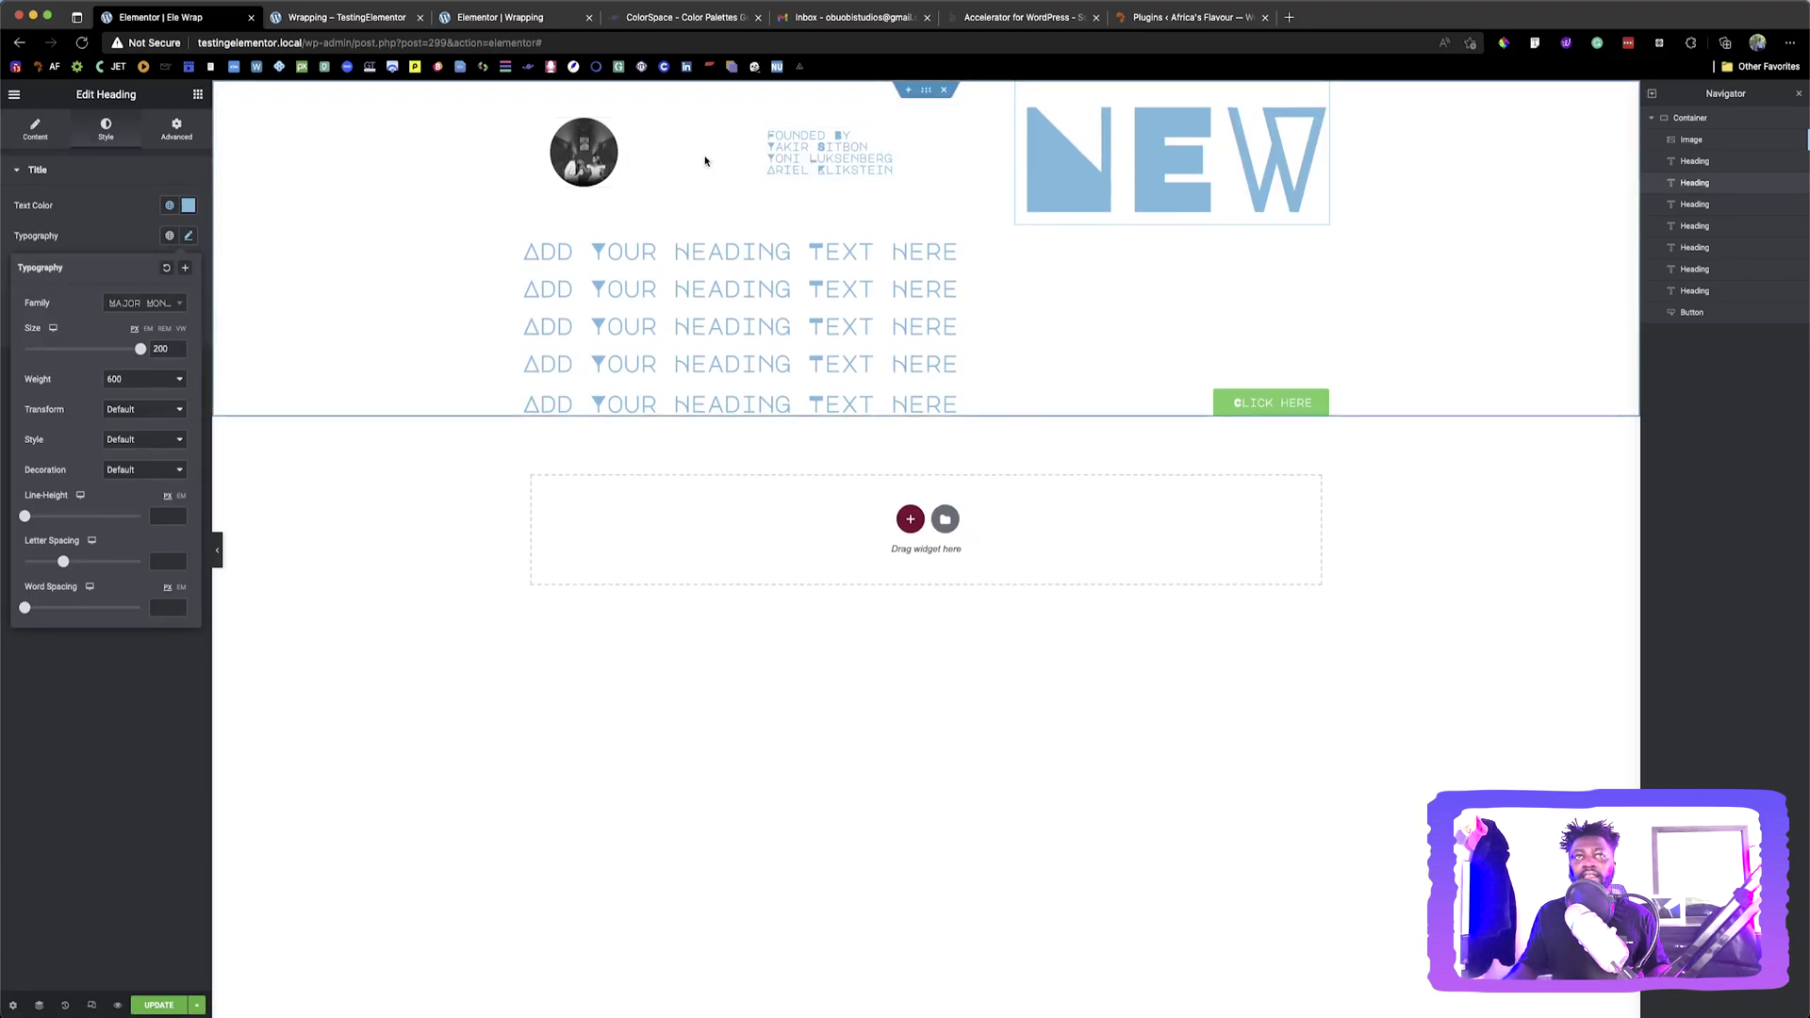
Copy "CONTAINER WRAP" from the reference preview and use it as the title of the first placeholder heading below "NEW"
click(947, 245)
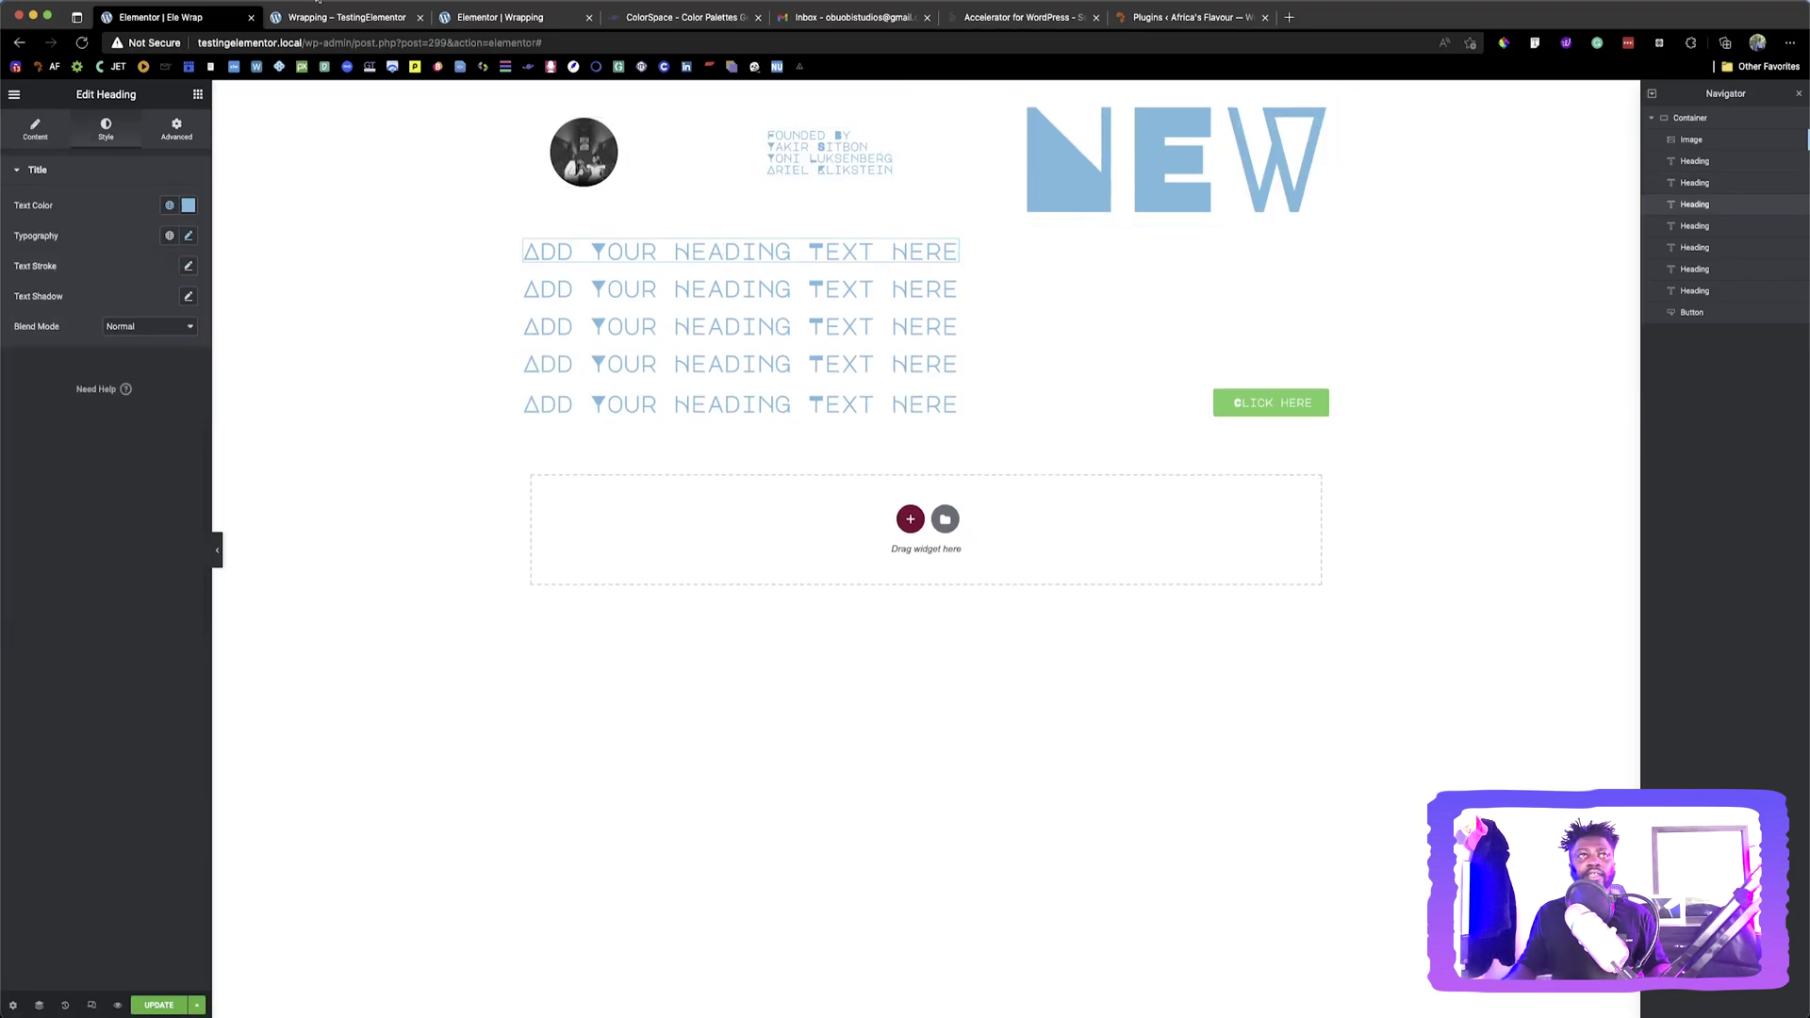
click(342, 17)
drag(505, 373, 1280, 378)
key(ctrl+c)
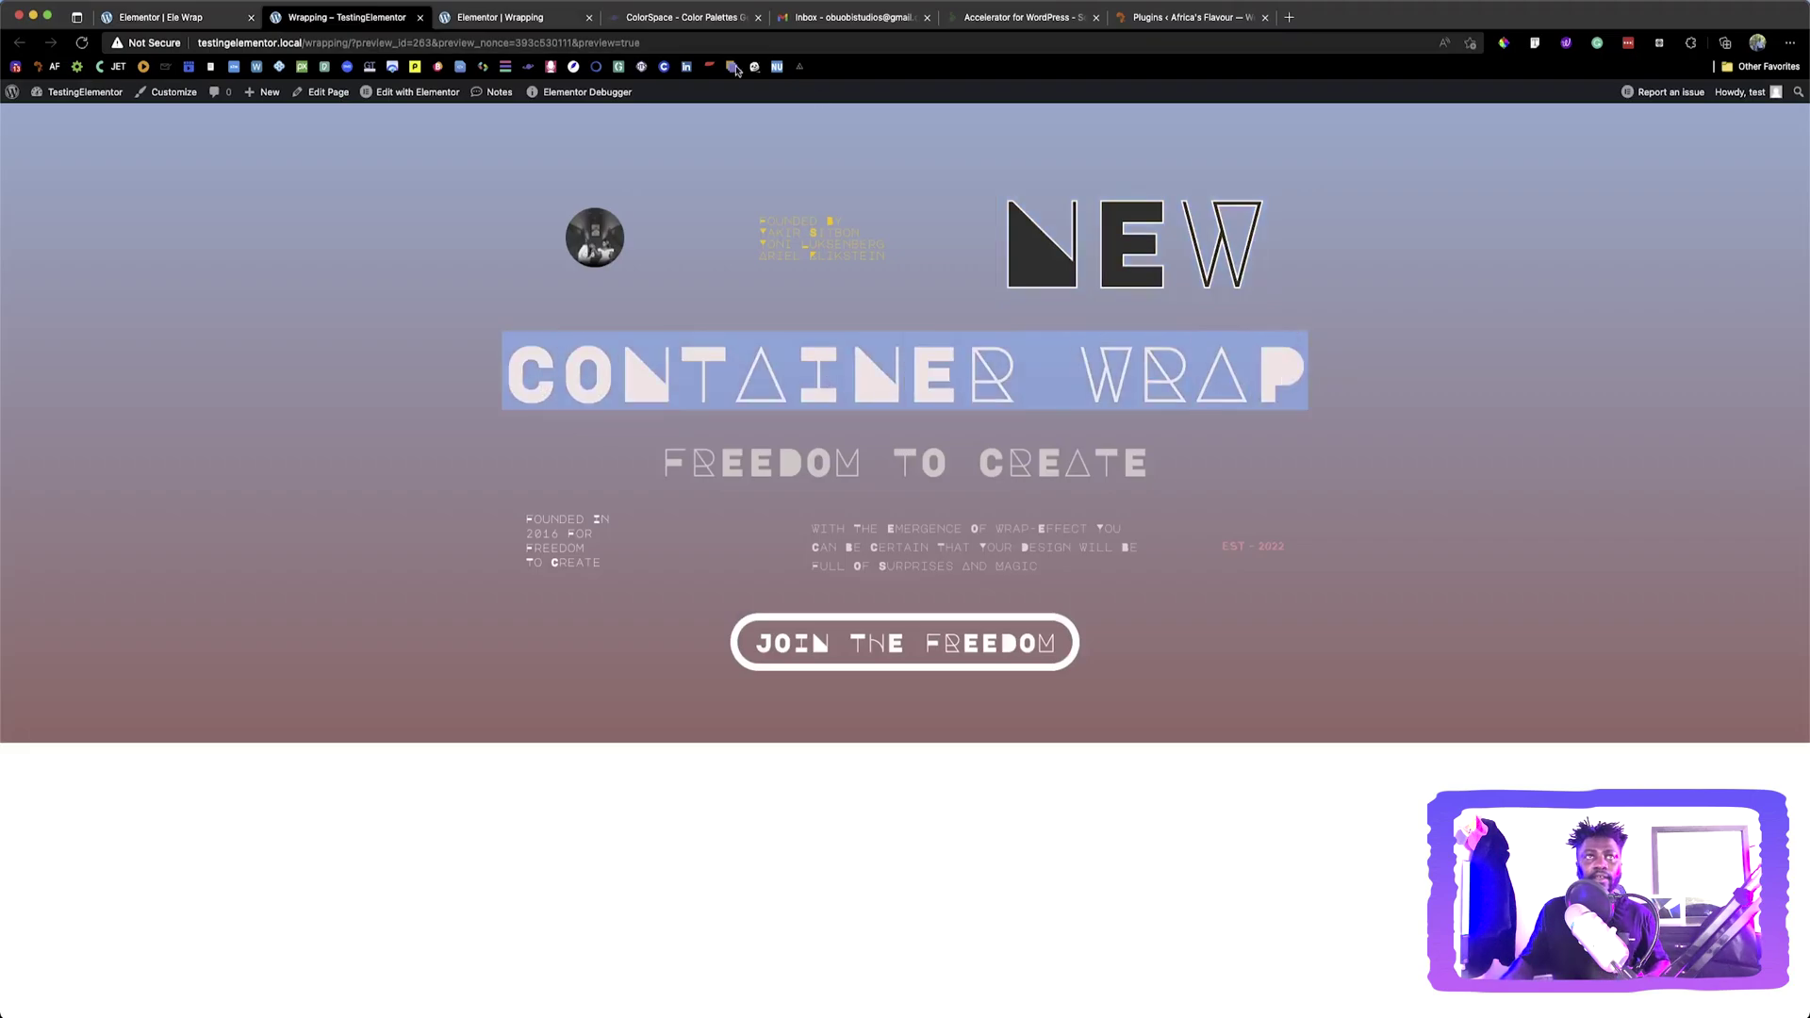
click(181, 8)
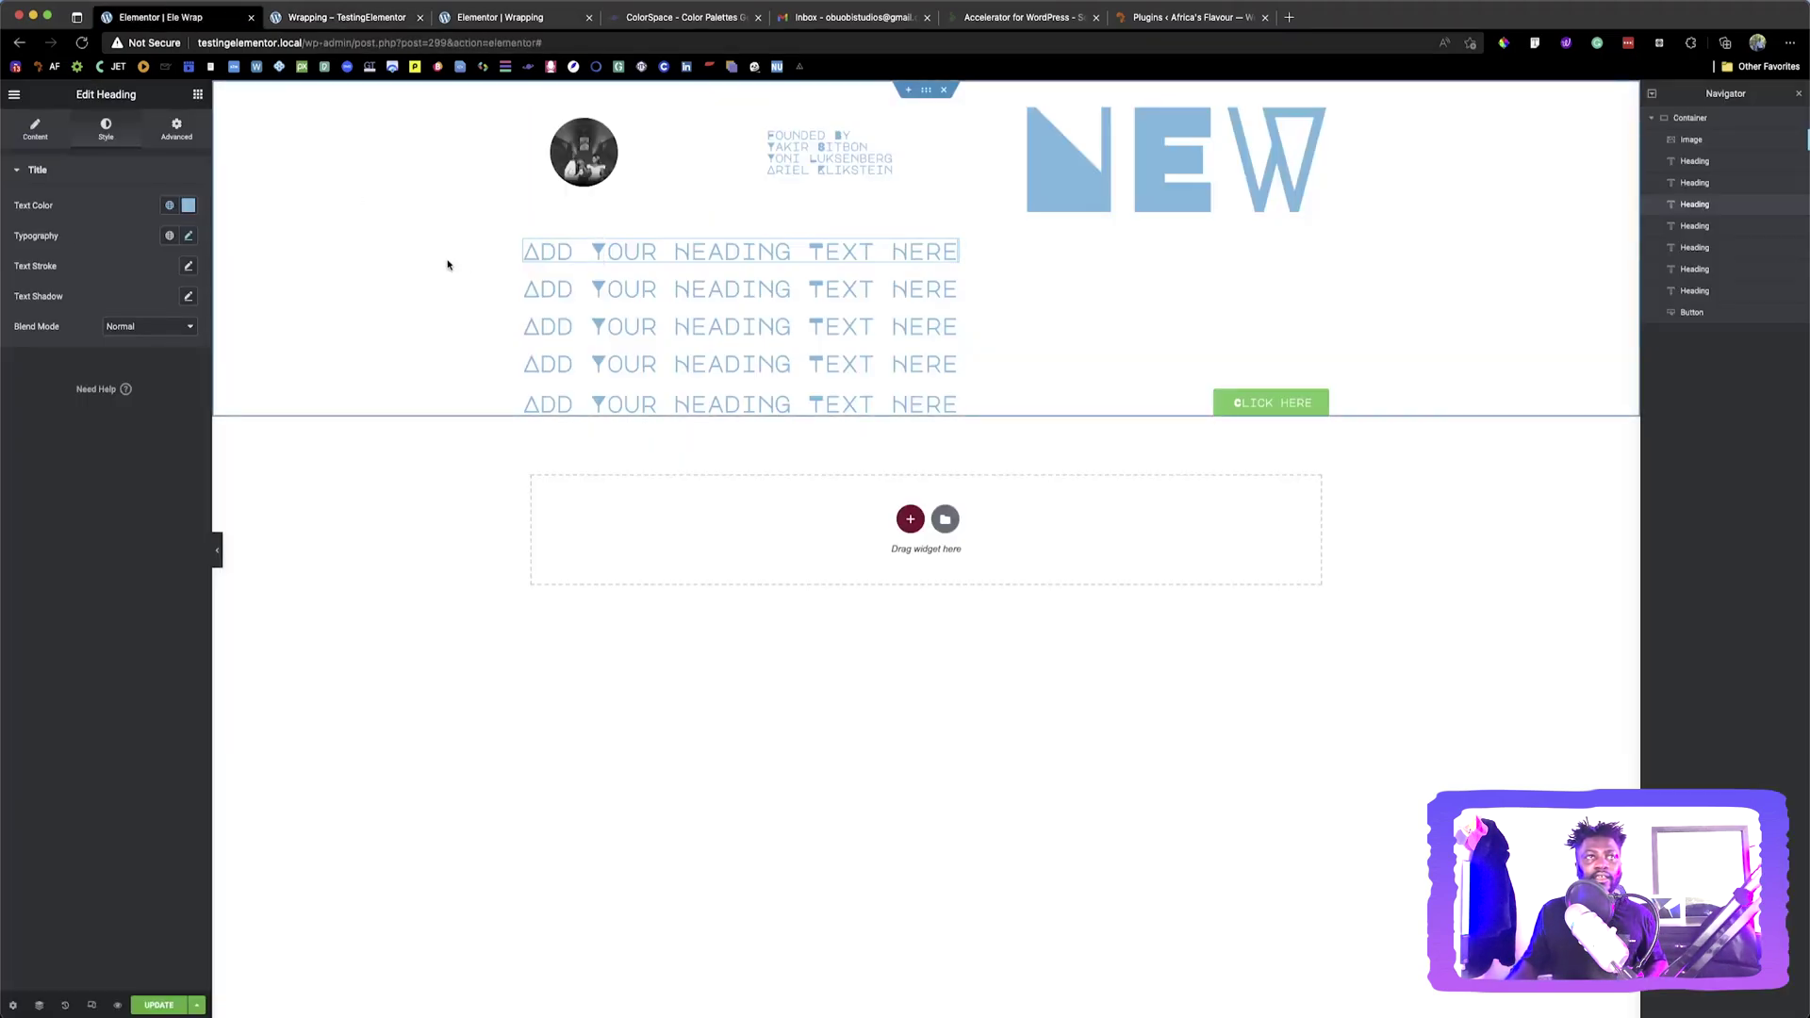
click(35, 132)
triple_click(104, 231)
key(ctrl+v)
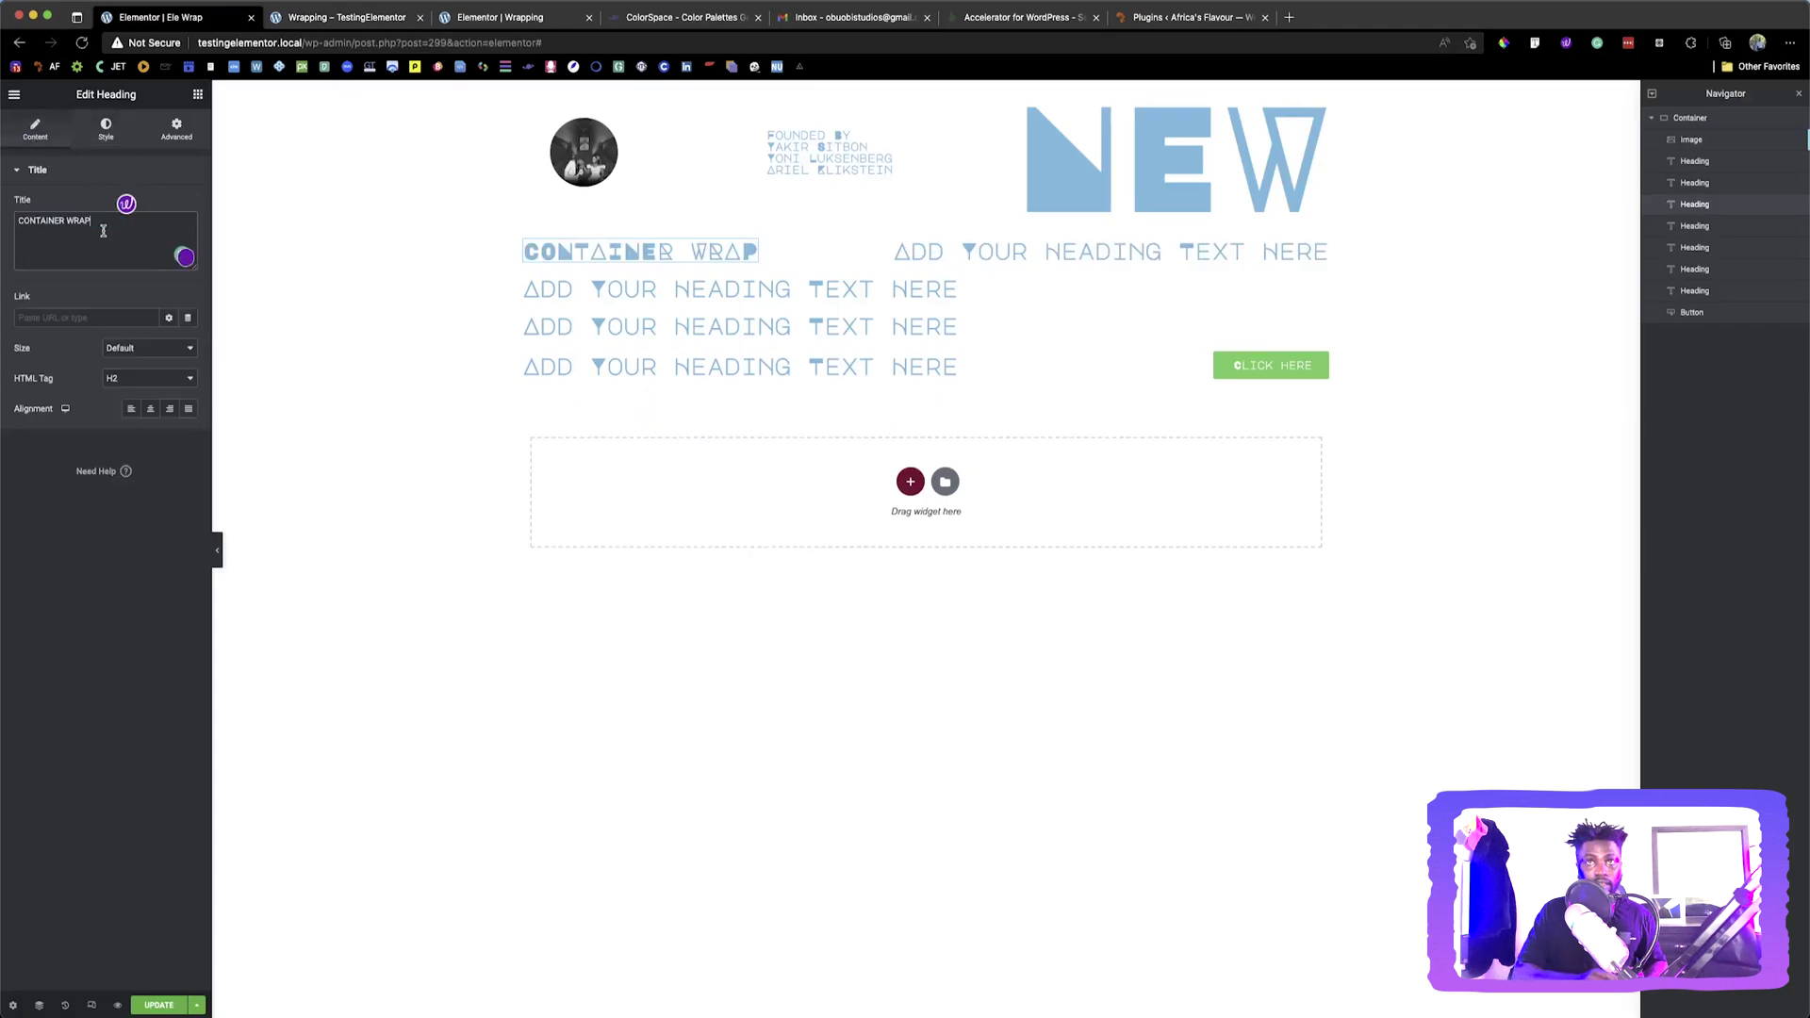
Enlarge the "CONTAINER WRAP" heading's font size to 109 px
click(106, 129)
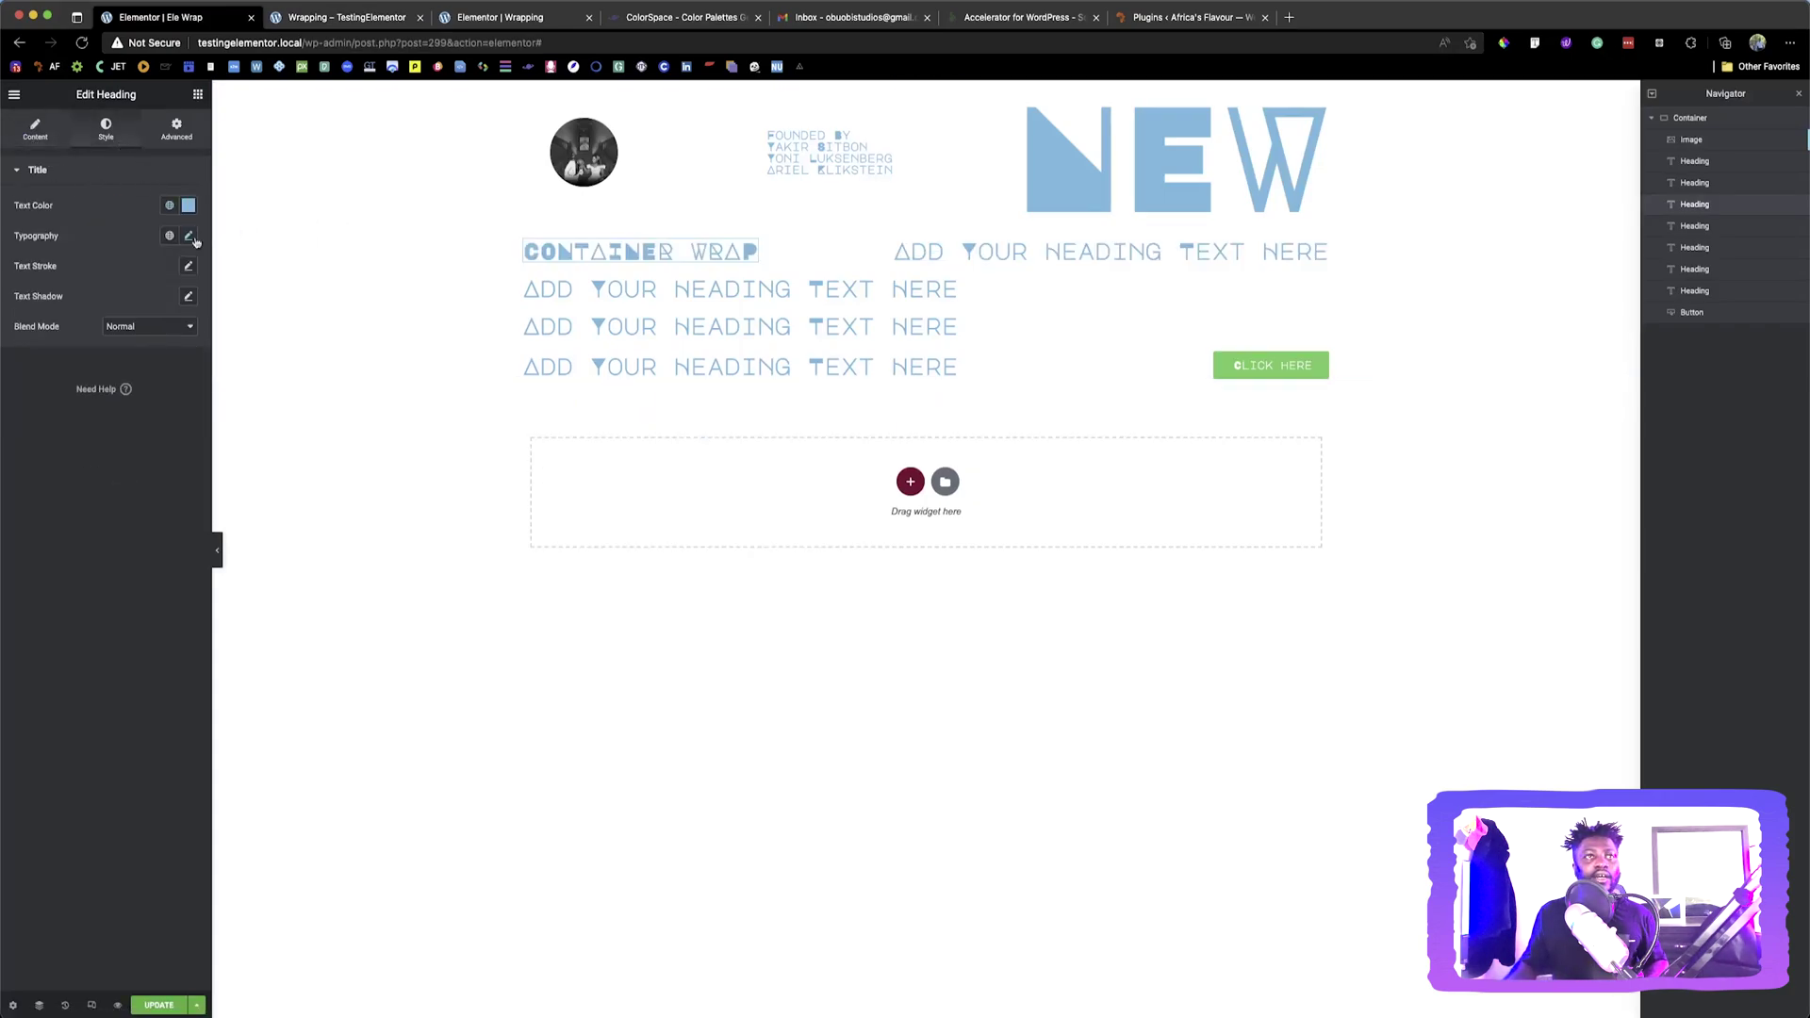
click(189, 236)
drag(43, 353, 88, 349)
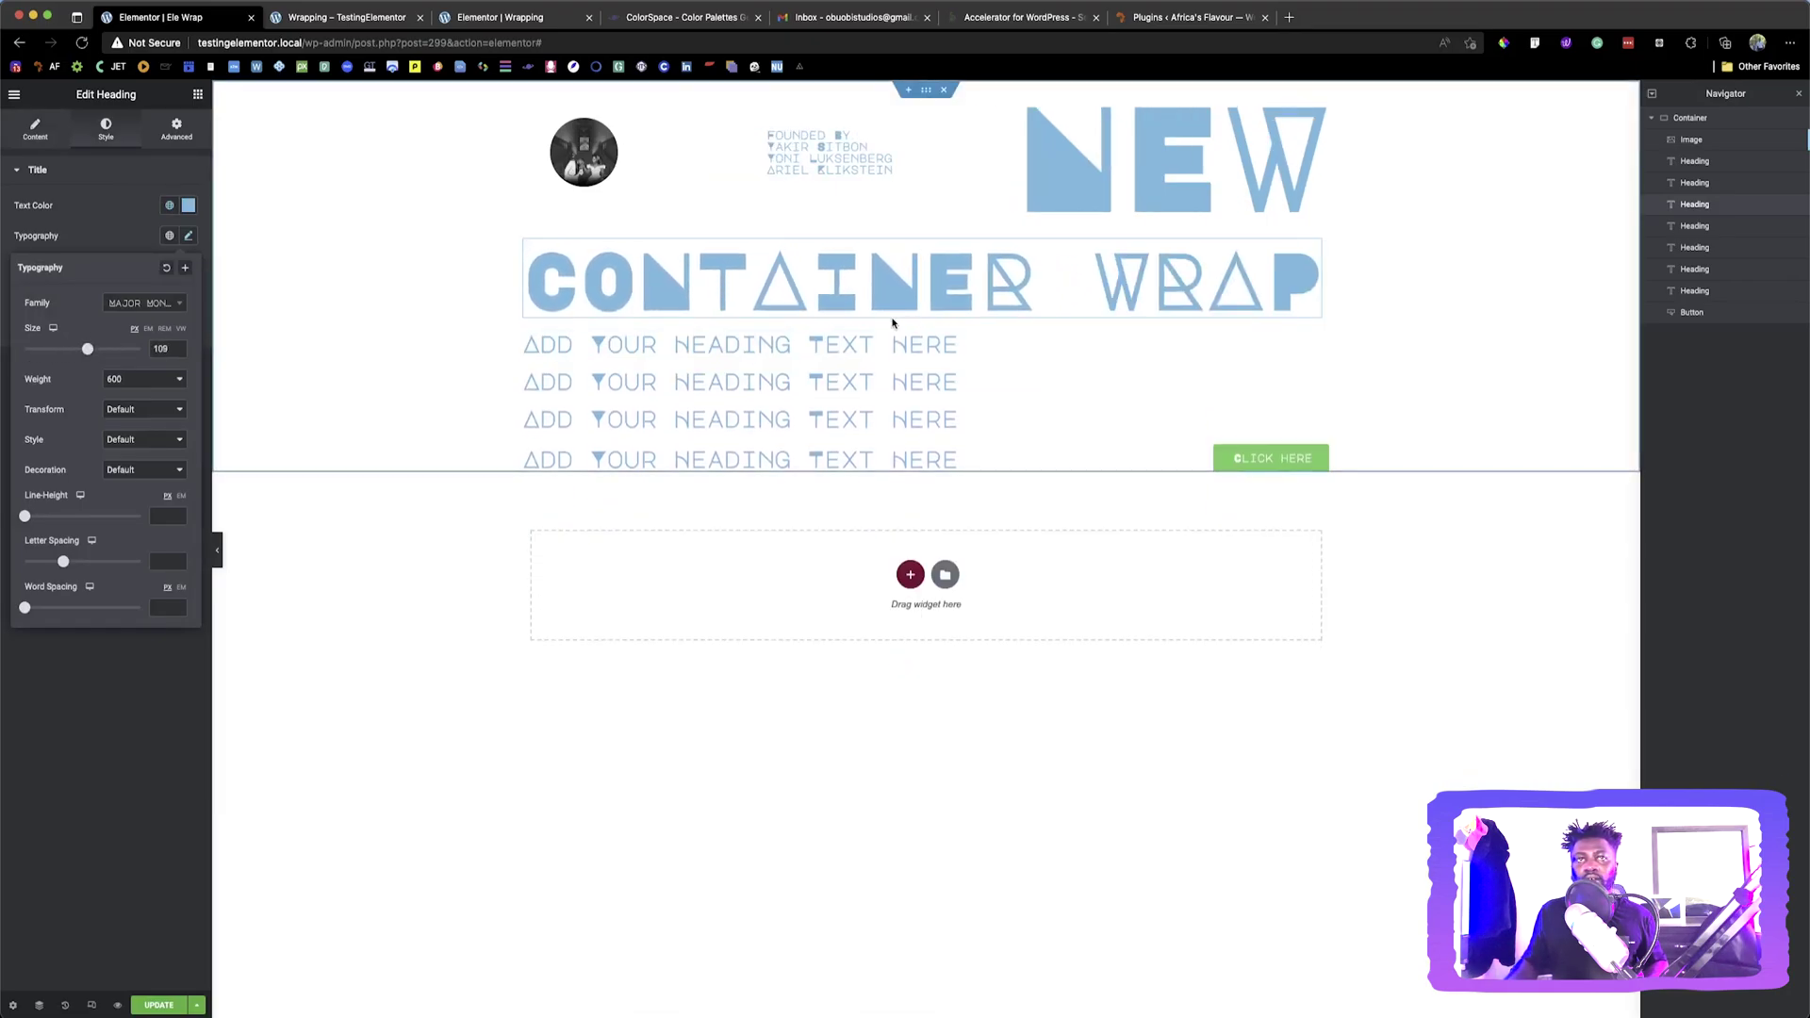
Copy "FREEDOM TO CREATE" from the reference preview and use it as the title of the heading below "CONTAINER WRAP"
click(948, 344)
click(327, 29)
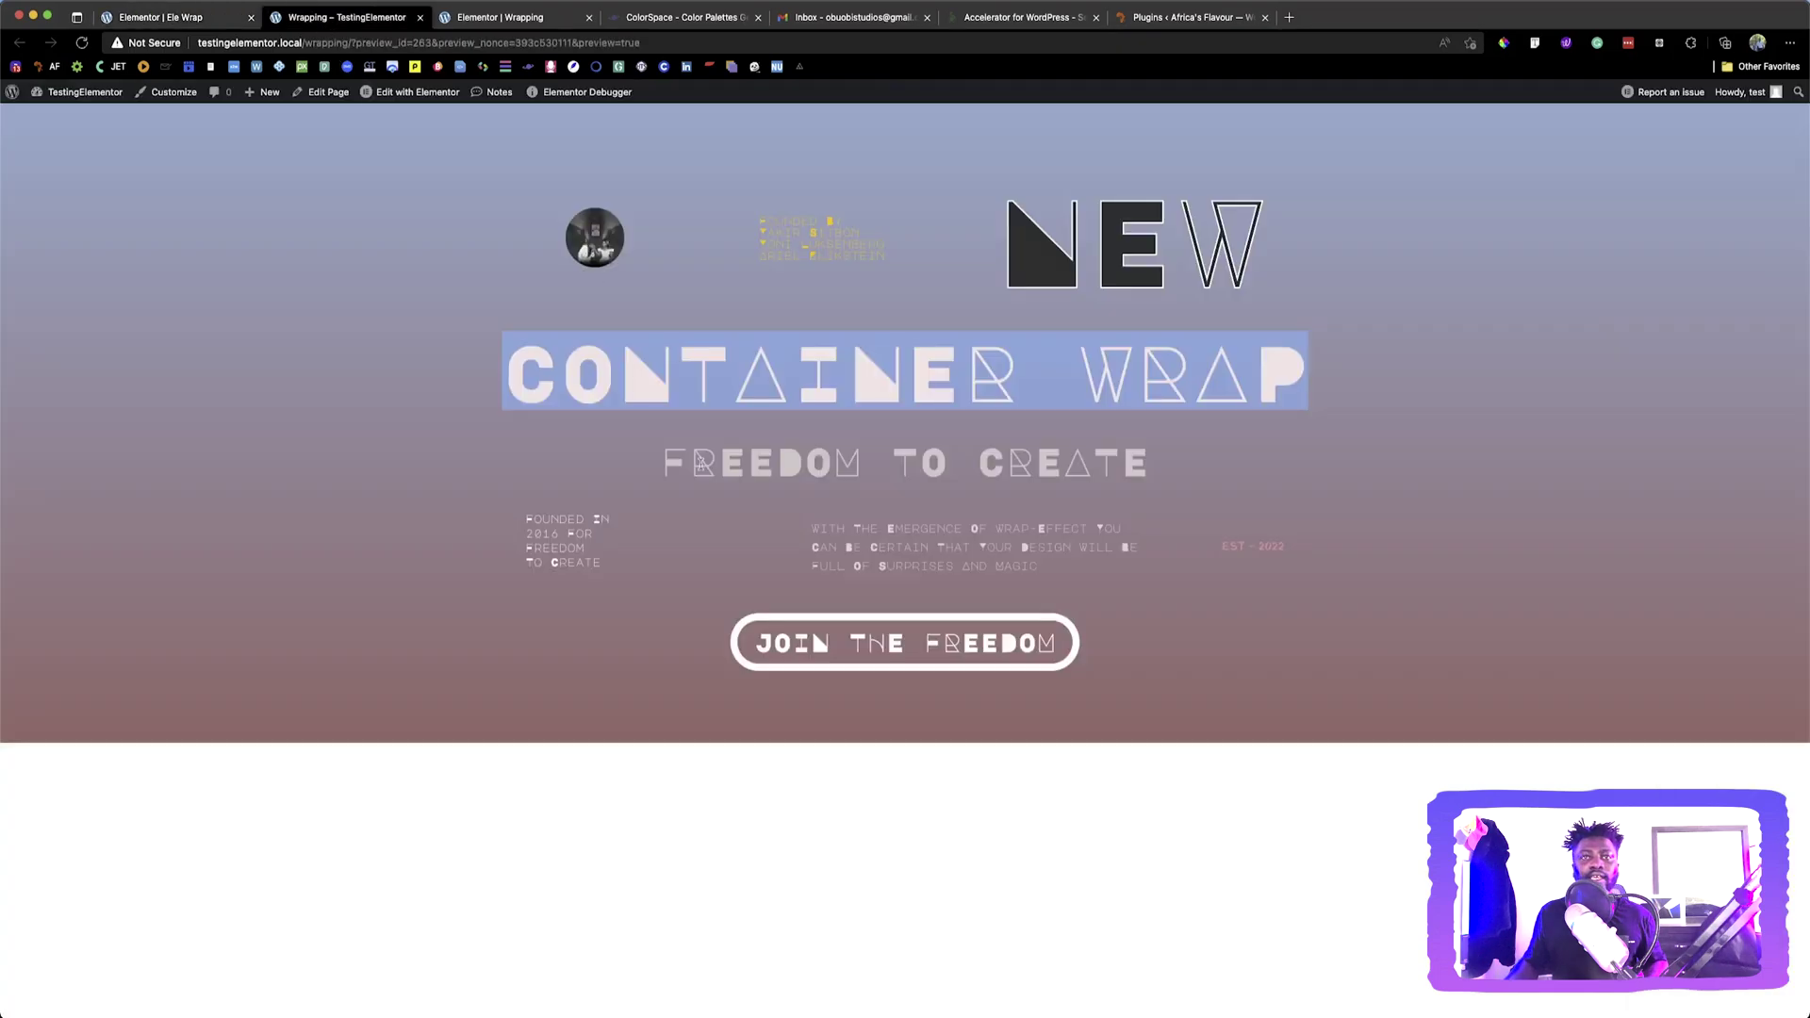
drag(662, 462, 1141, 450)
key(super+c)
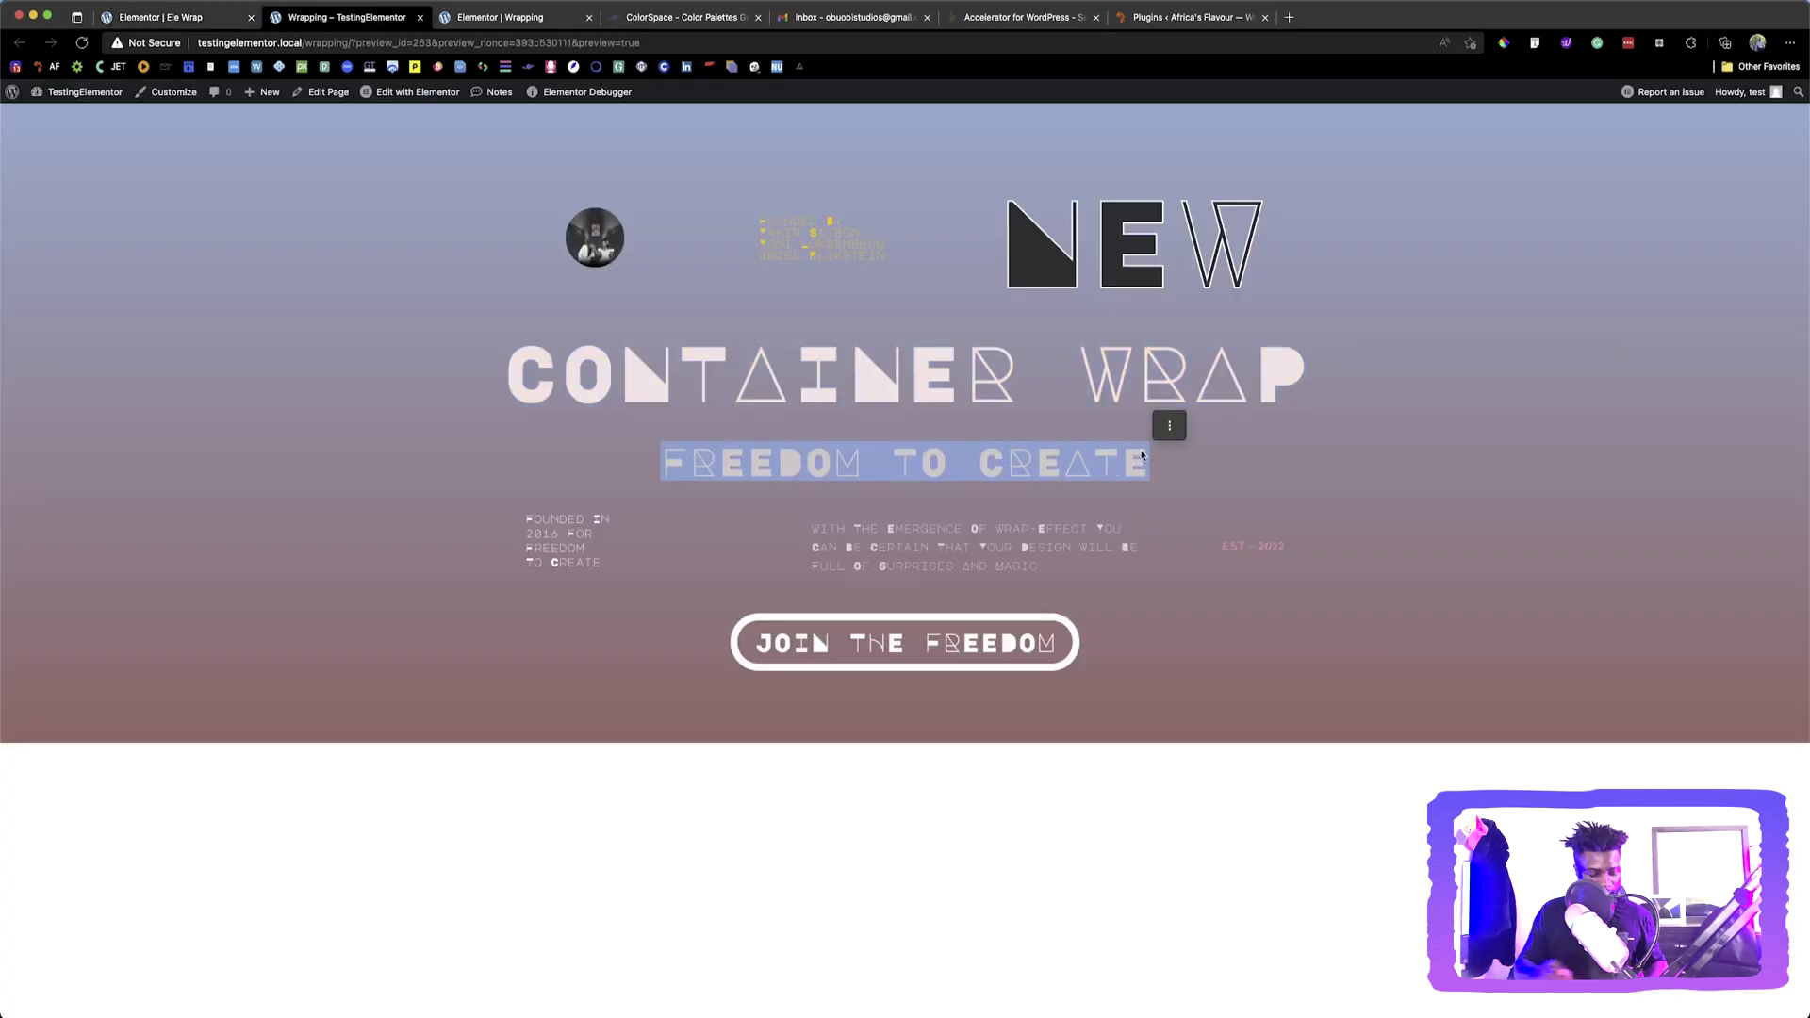
click(186, 12)
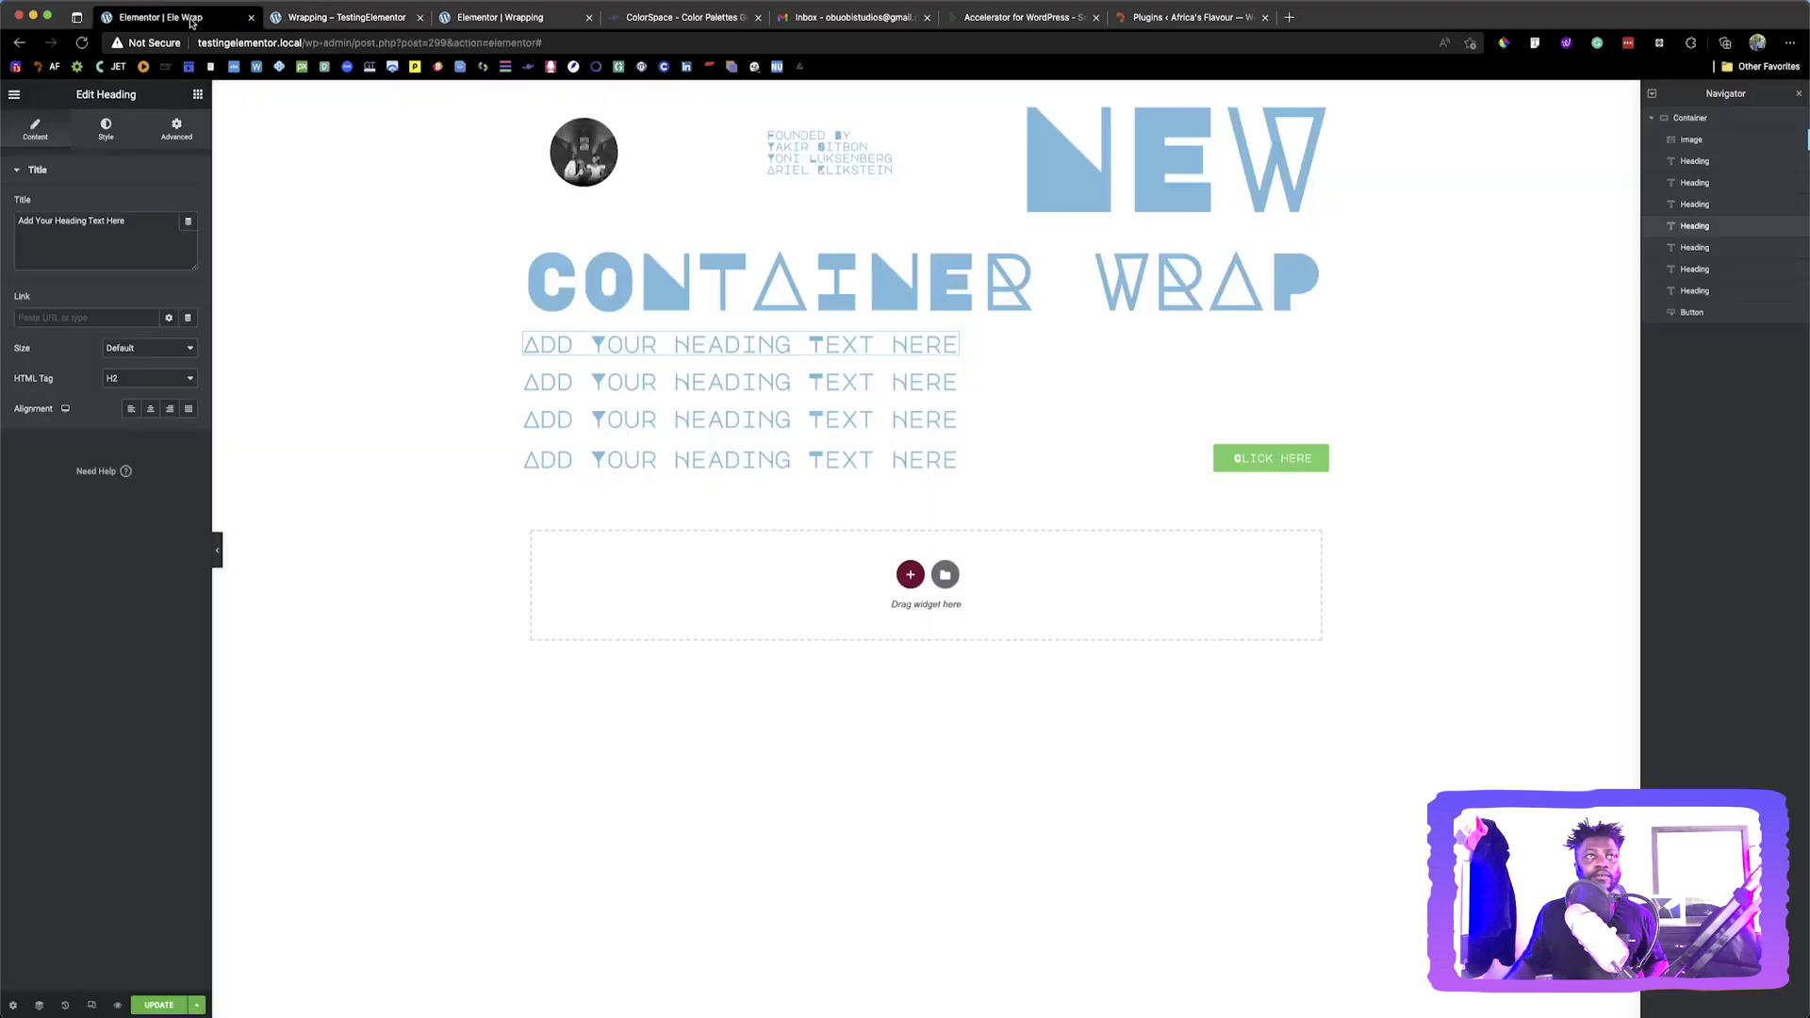
click(131, 249)
key(super+a)
key(super+v)
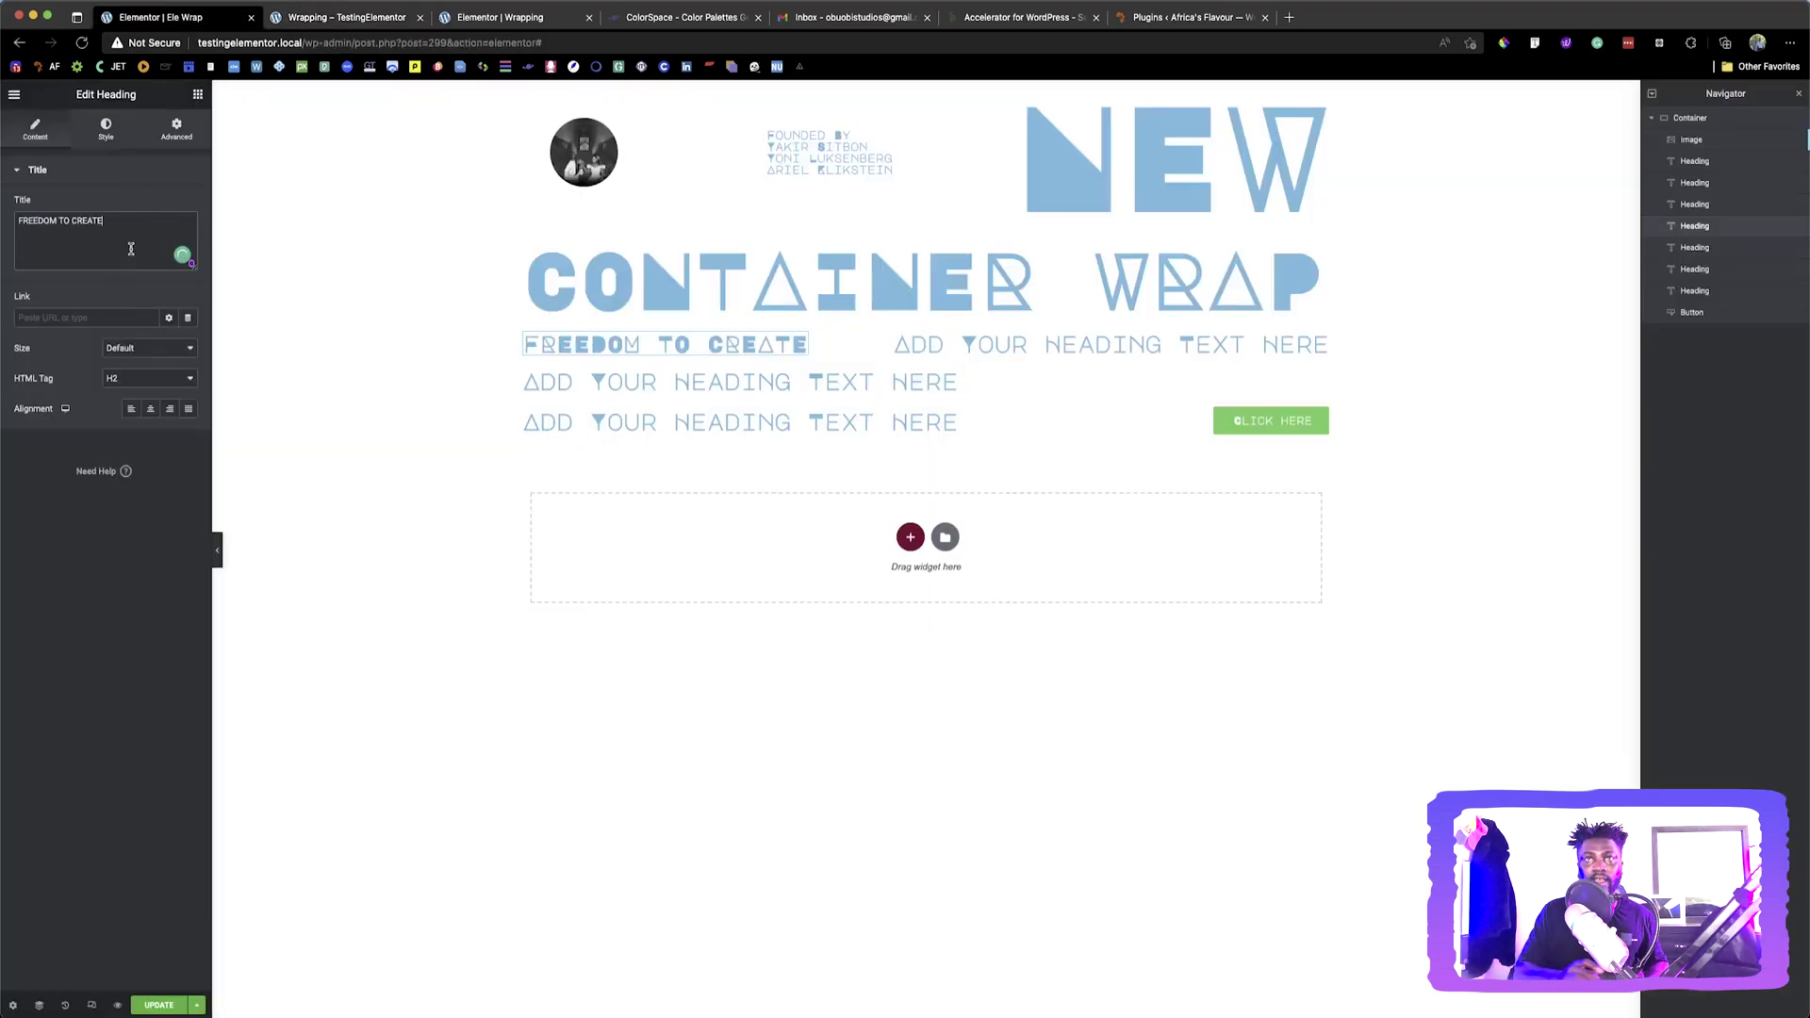
Increase the "FREEDOM TO CREATE" heading's font size, keeping it smaller than "CONTAINER WRAP"
click(108, 132)
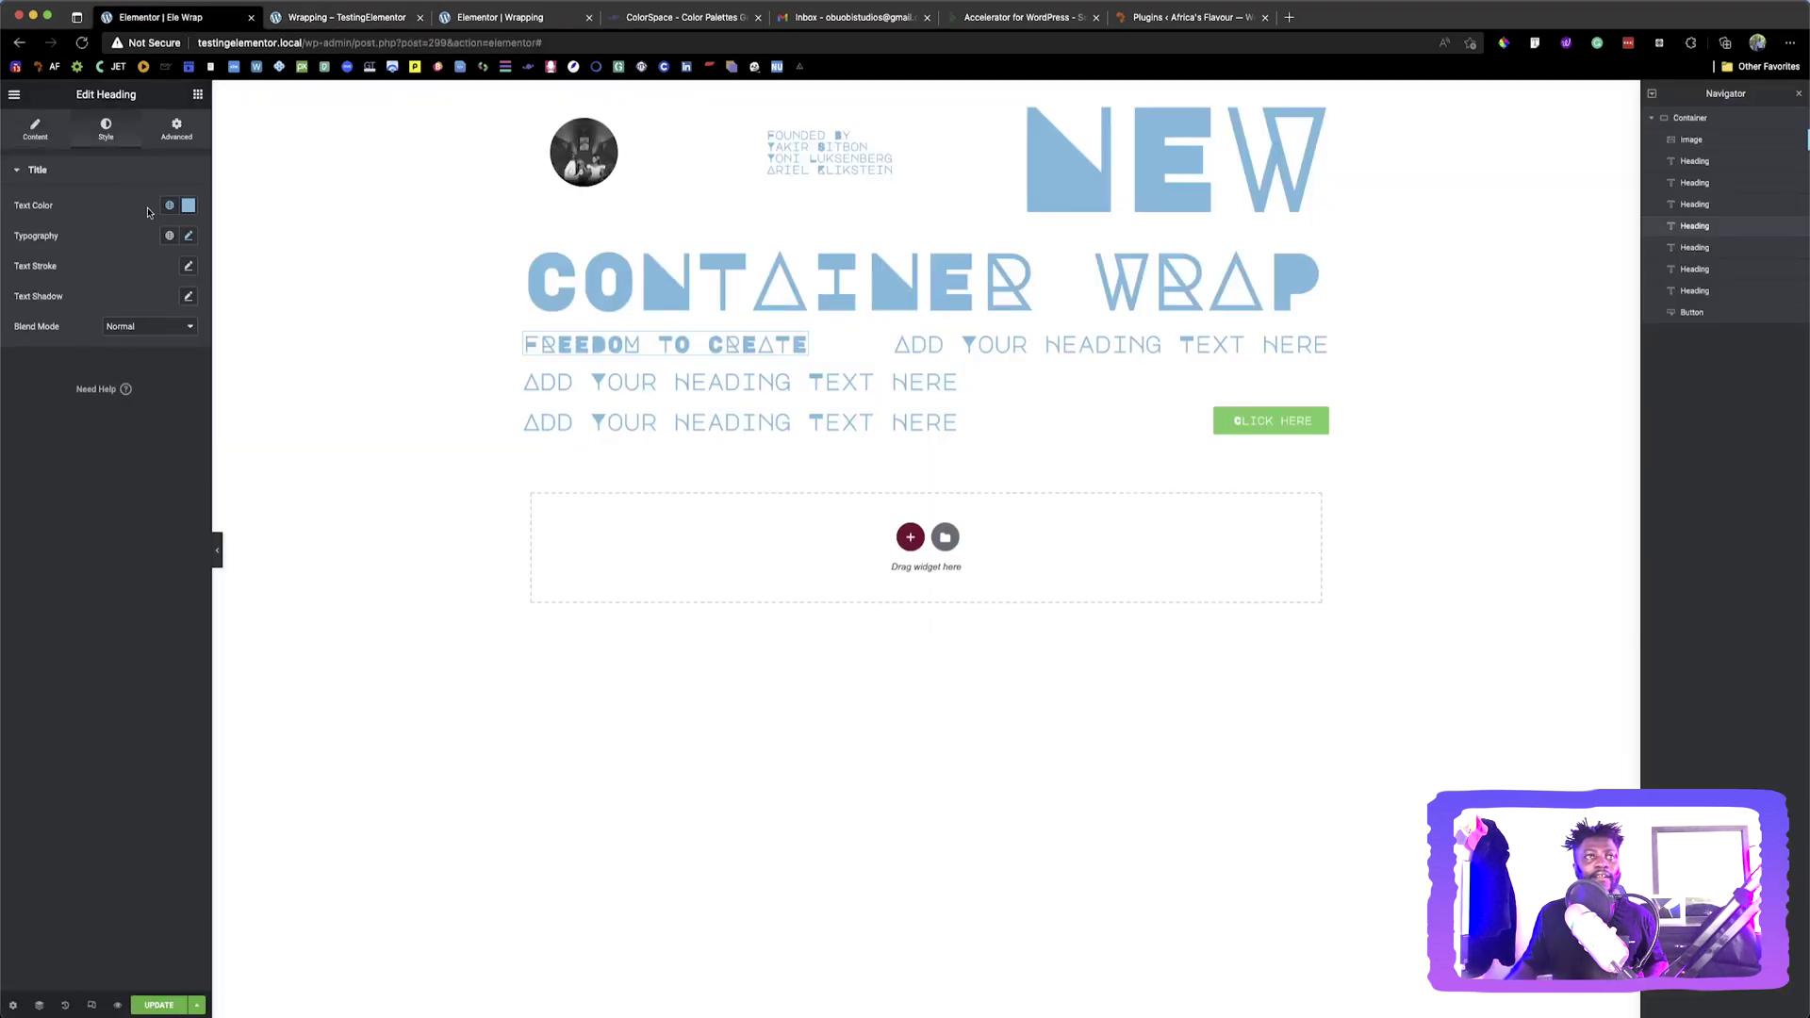
click(189, 238)
drag(26, 350, 65, 352)
Set the "FREEDOM TO CREATE" heading's width to Full Width (100%) and centre its text
click(176, 129)
click(147, 318)
click(143, 334)
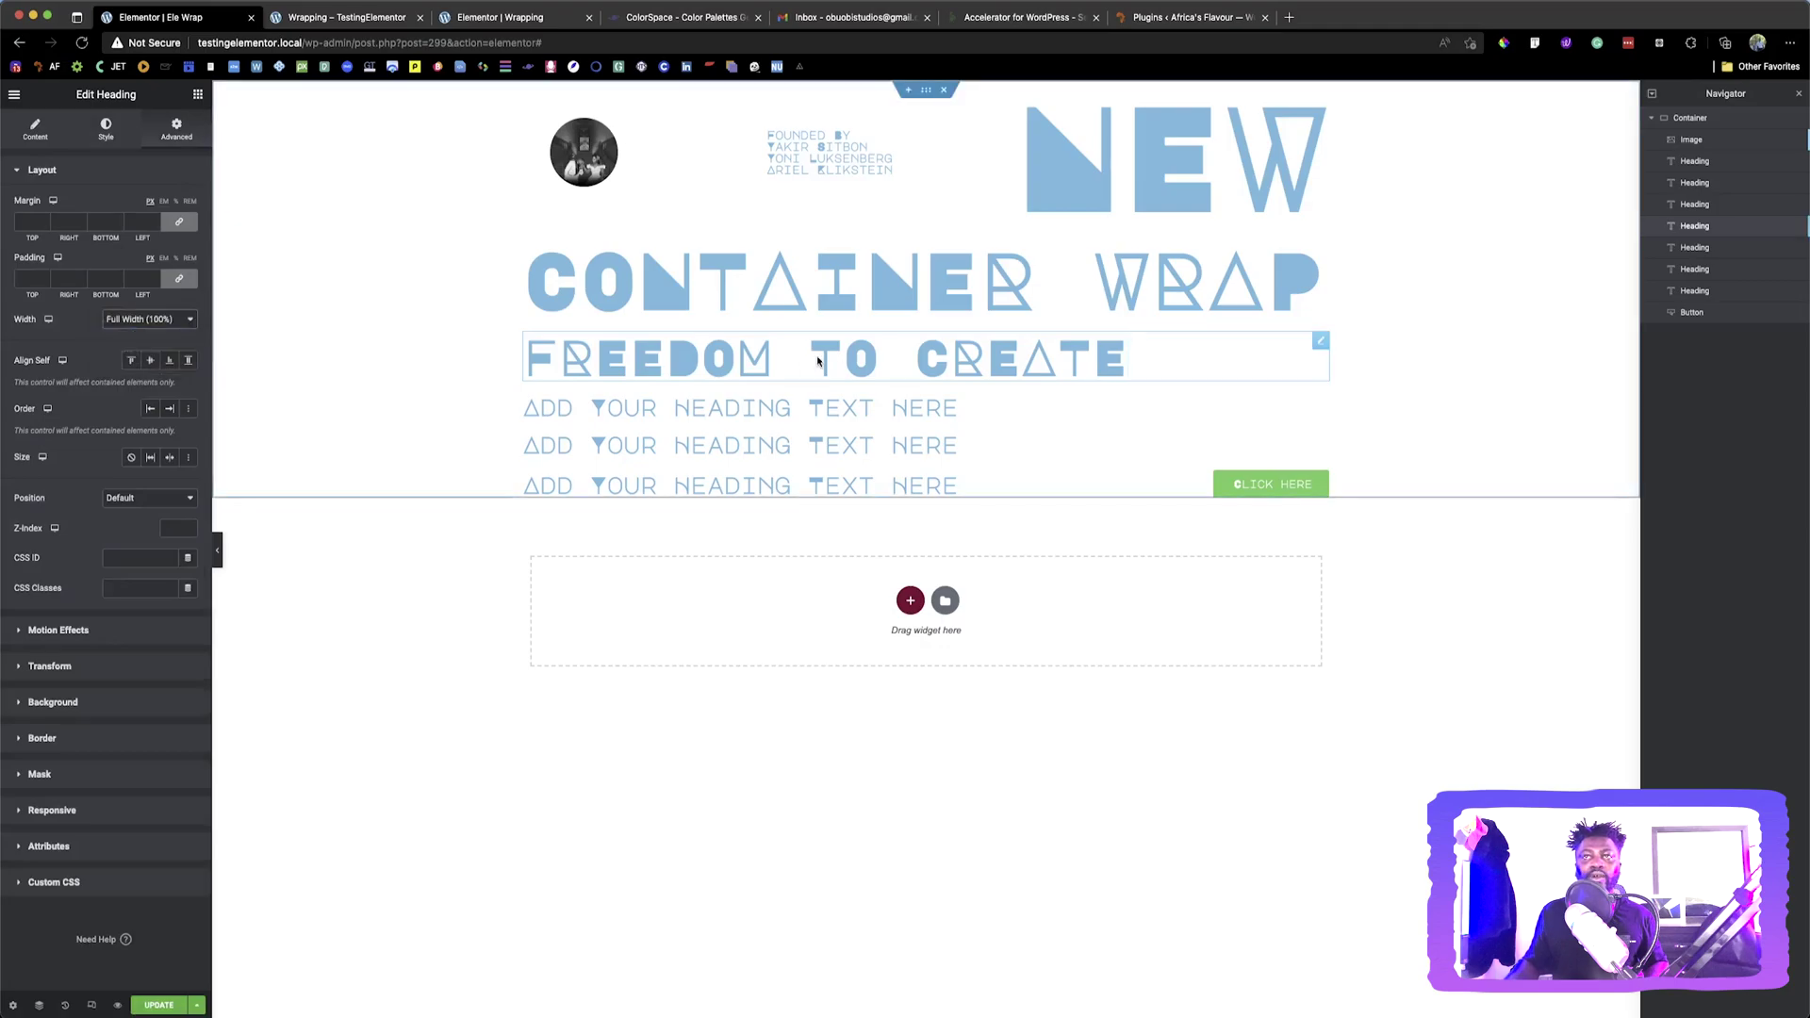
click(35, 130)
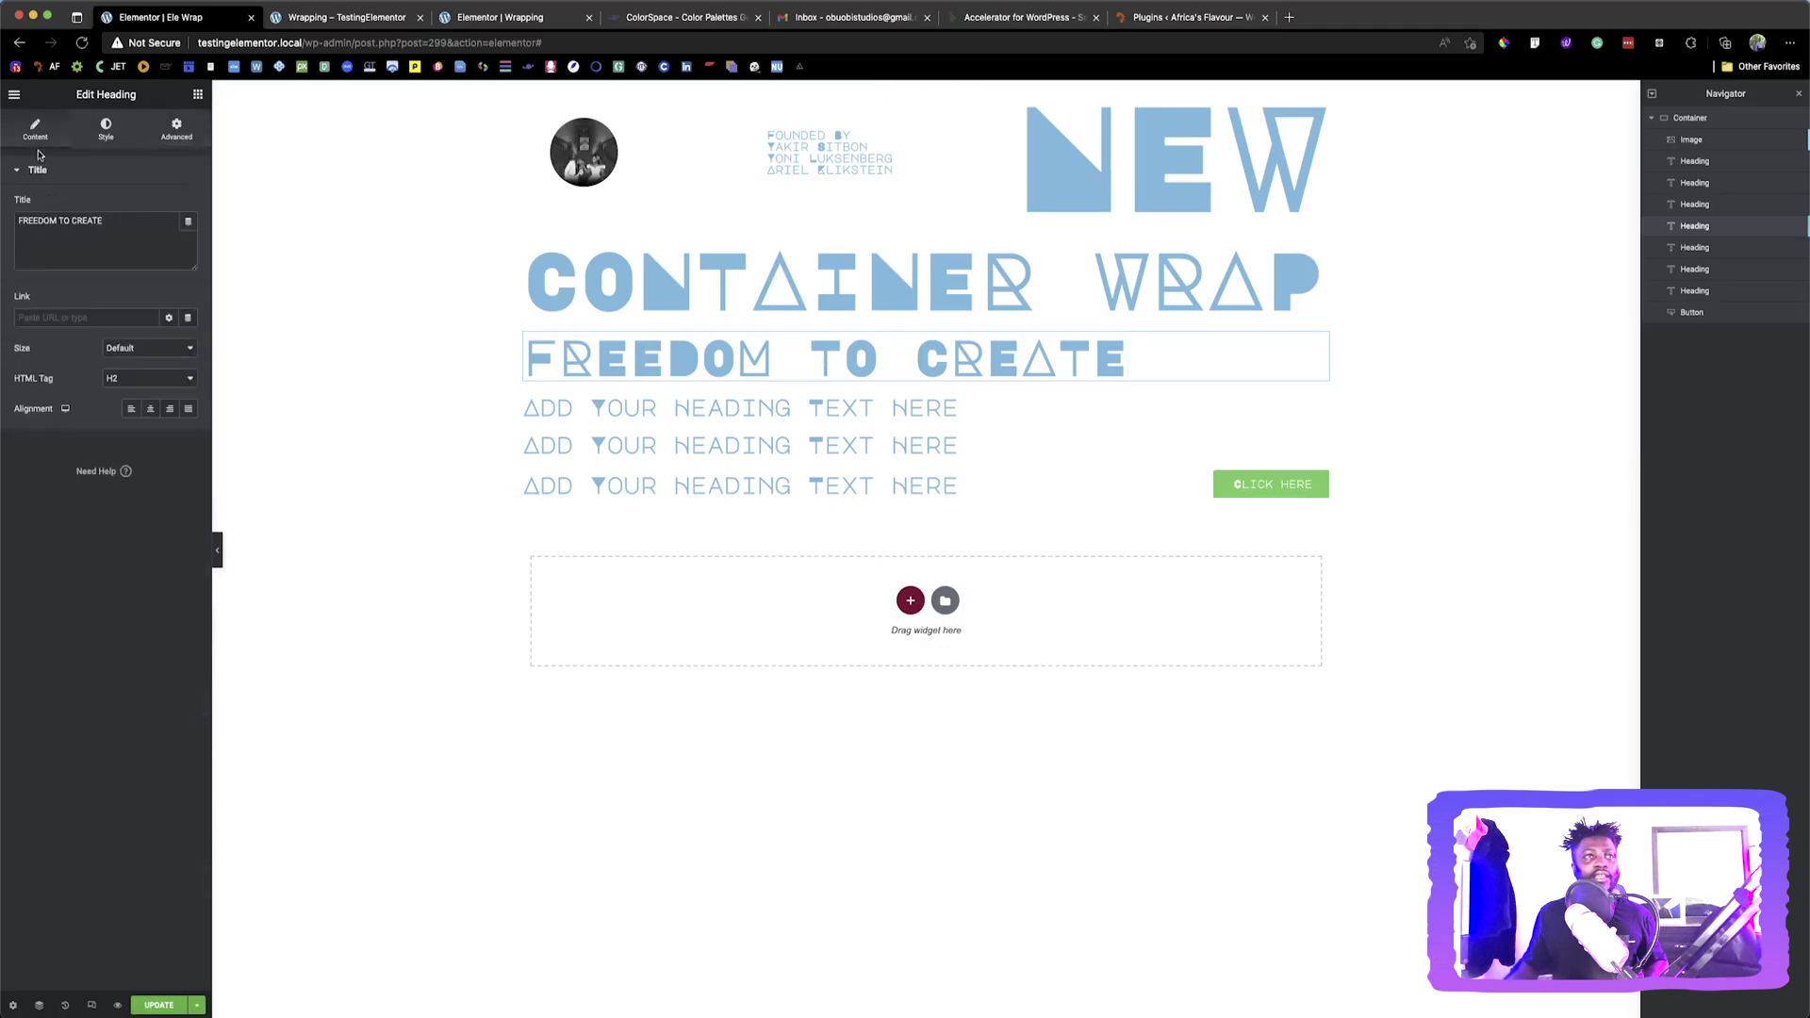
click(150, 408)
Replace the next placeholder heading's title with the reference text "Founded In 2016 For Freedom To Create" joined into one line
click(942, 407)
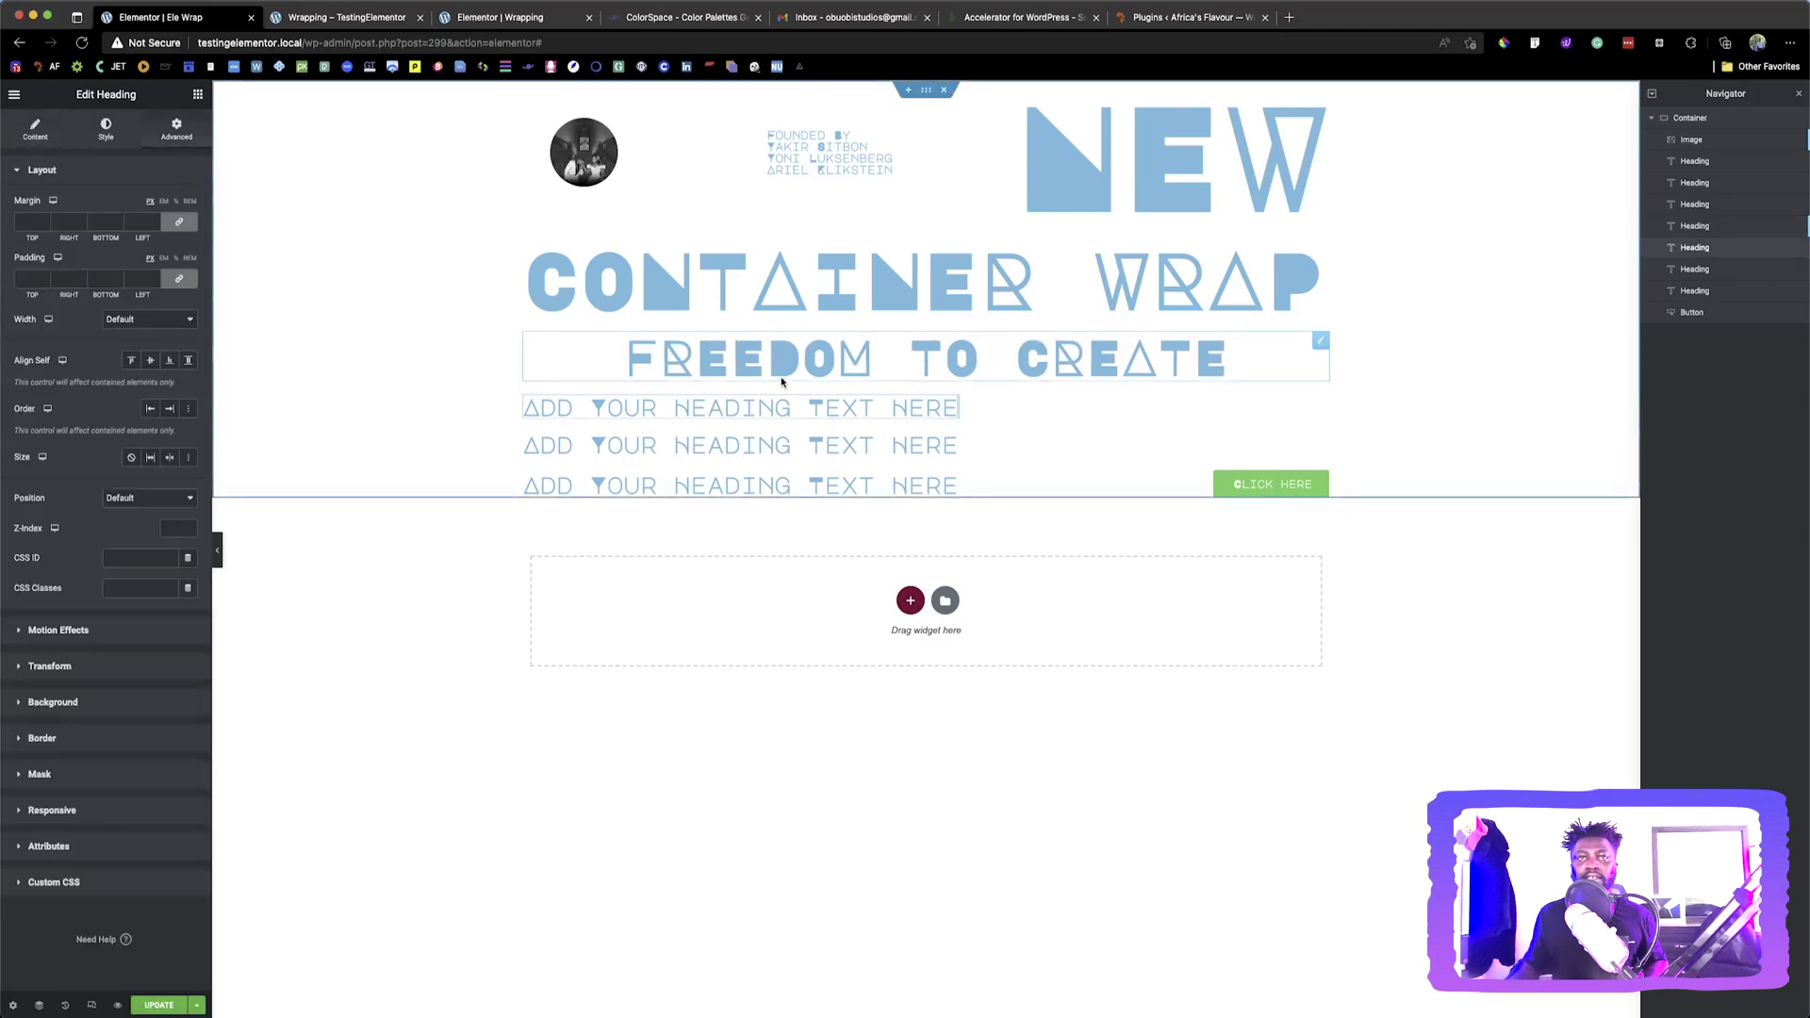
click(364, 18)
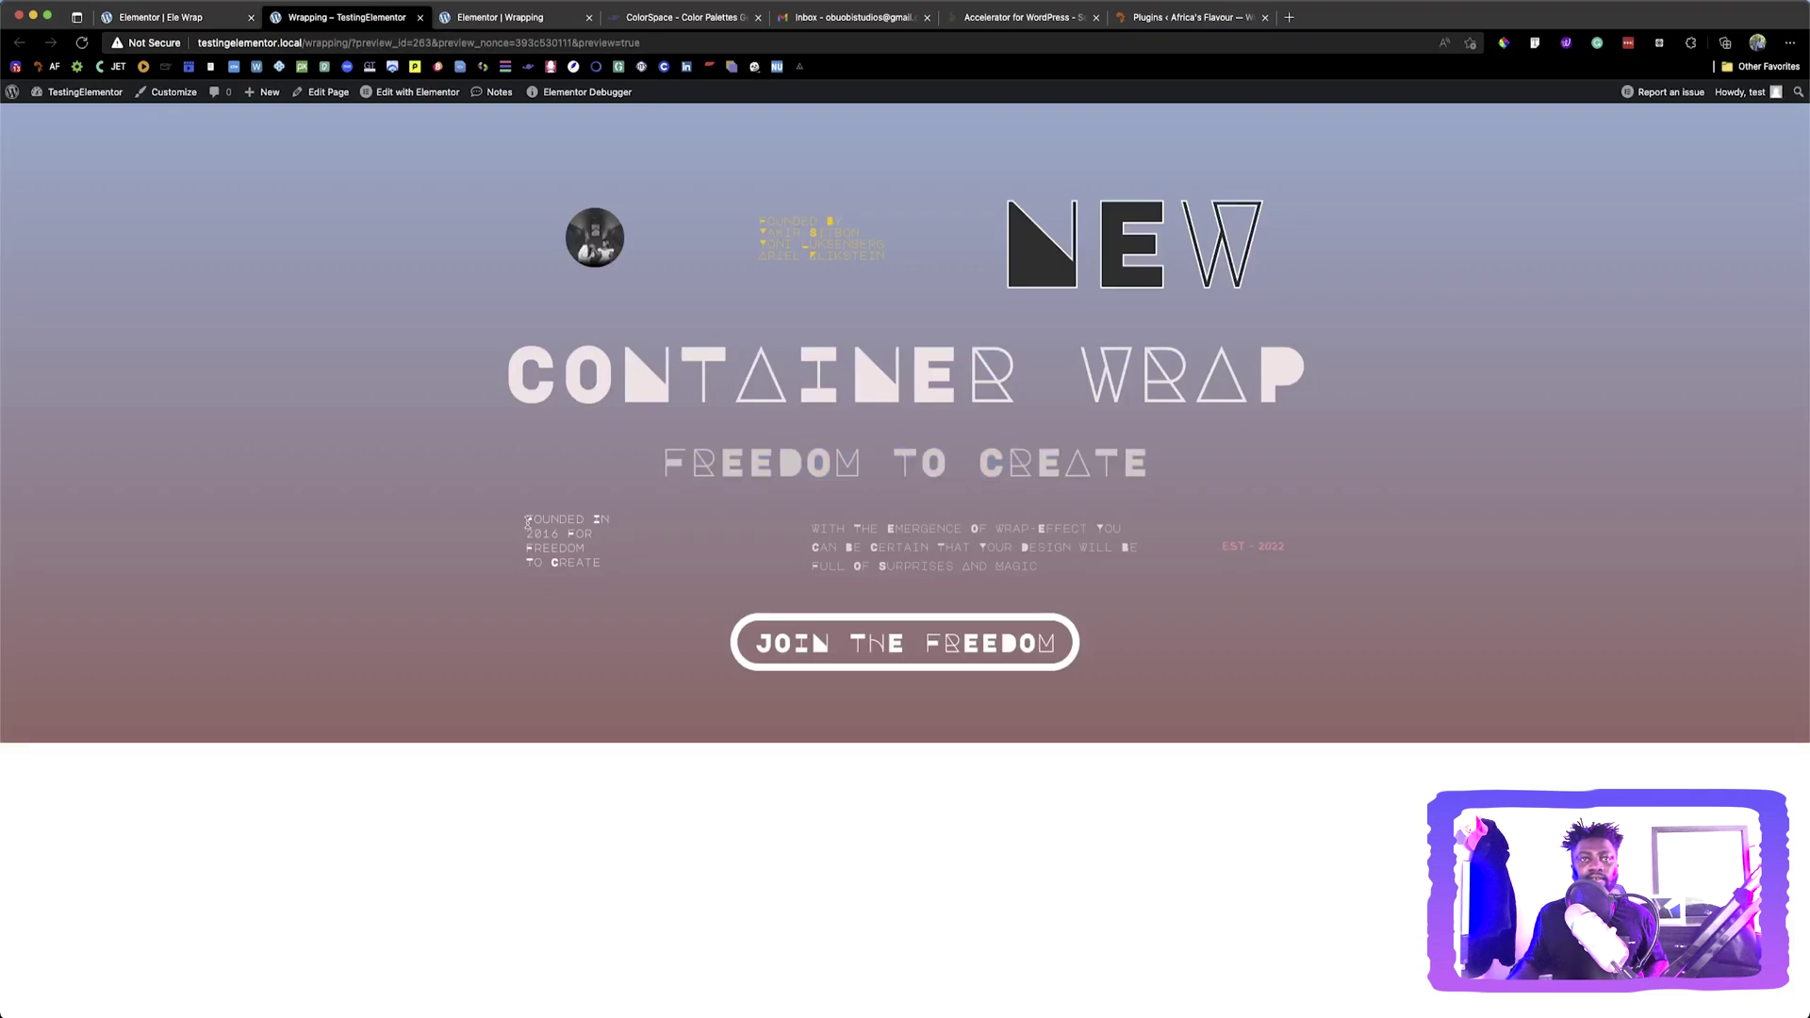
drag(528, 521, 609, 569)
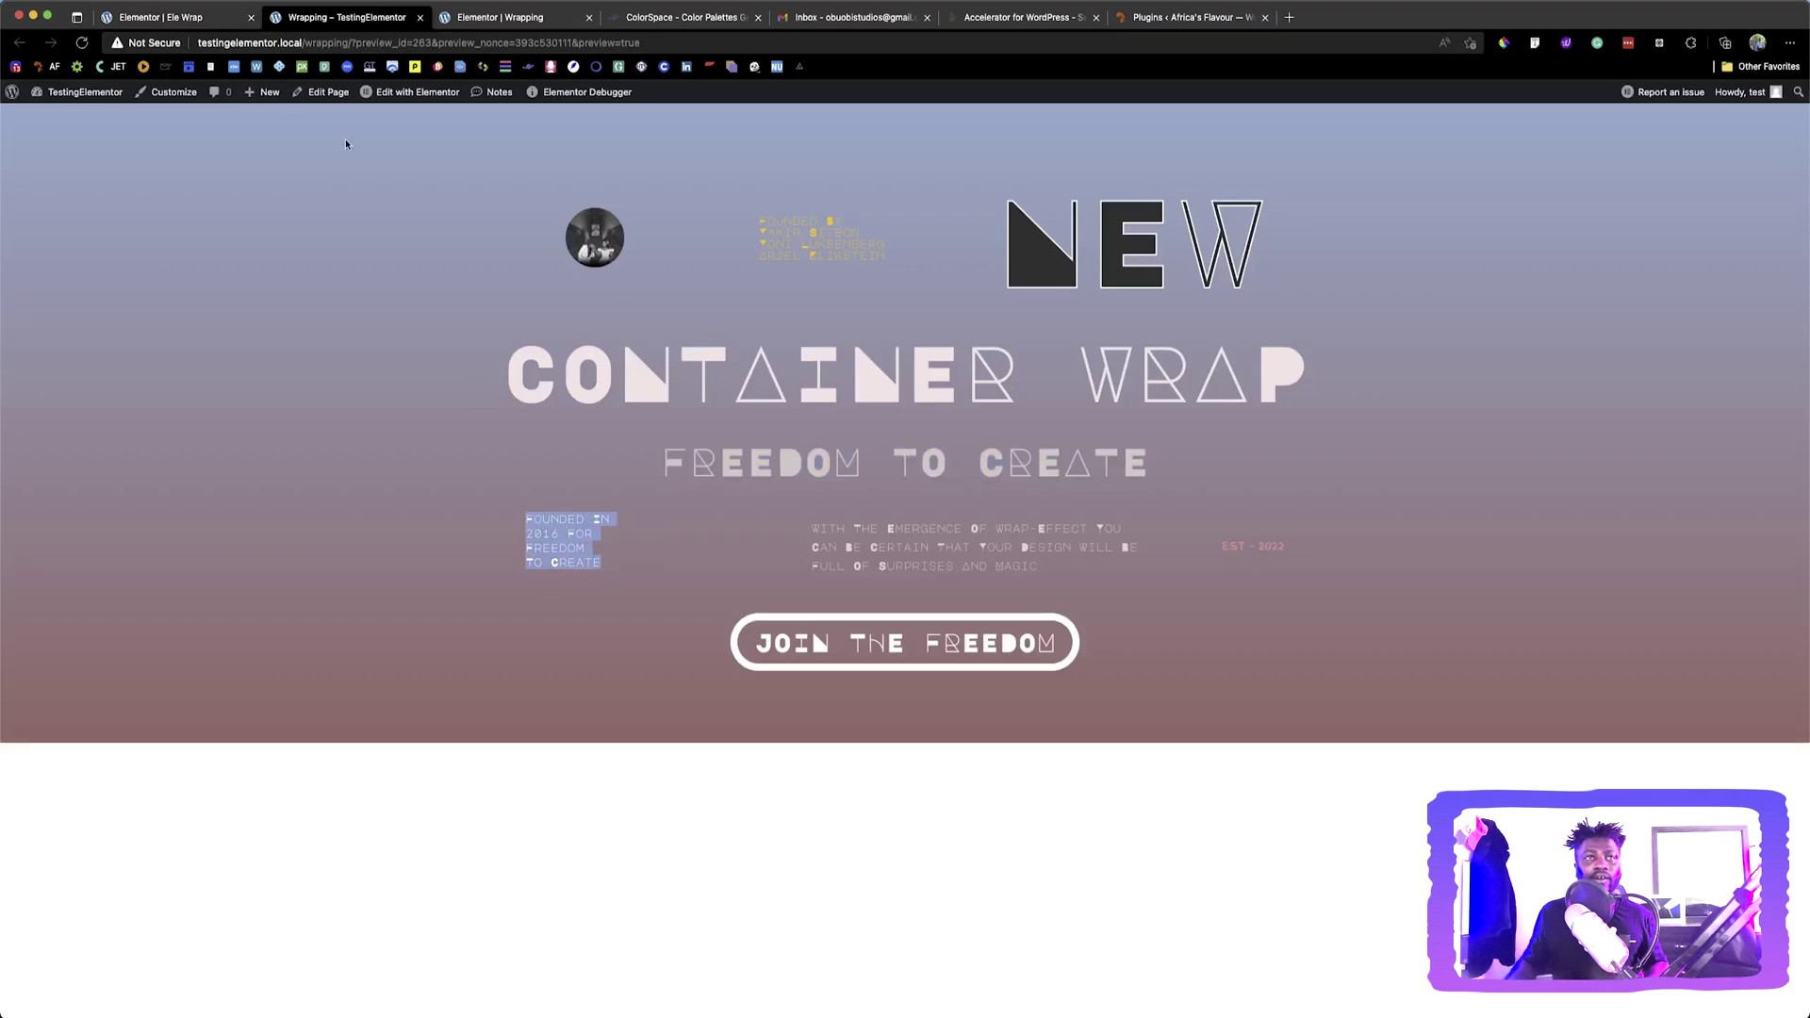
click(160, 17)
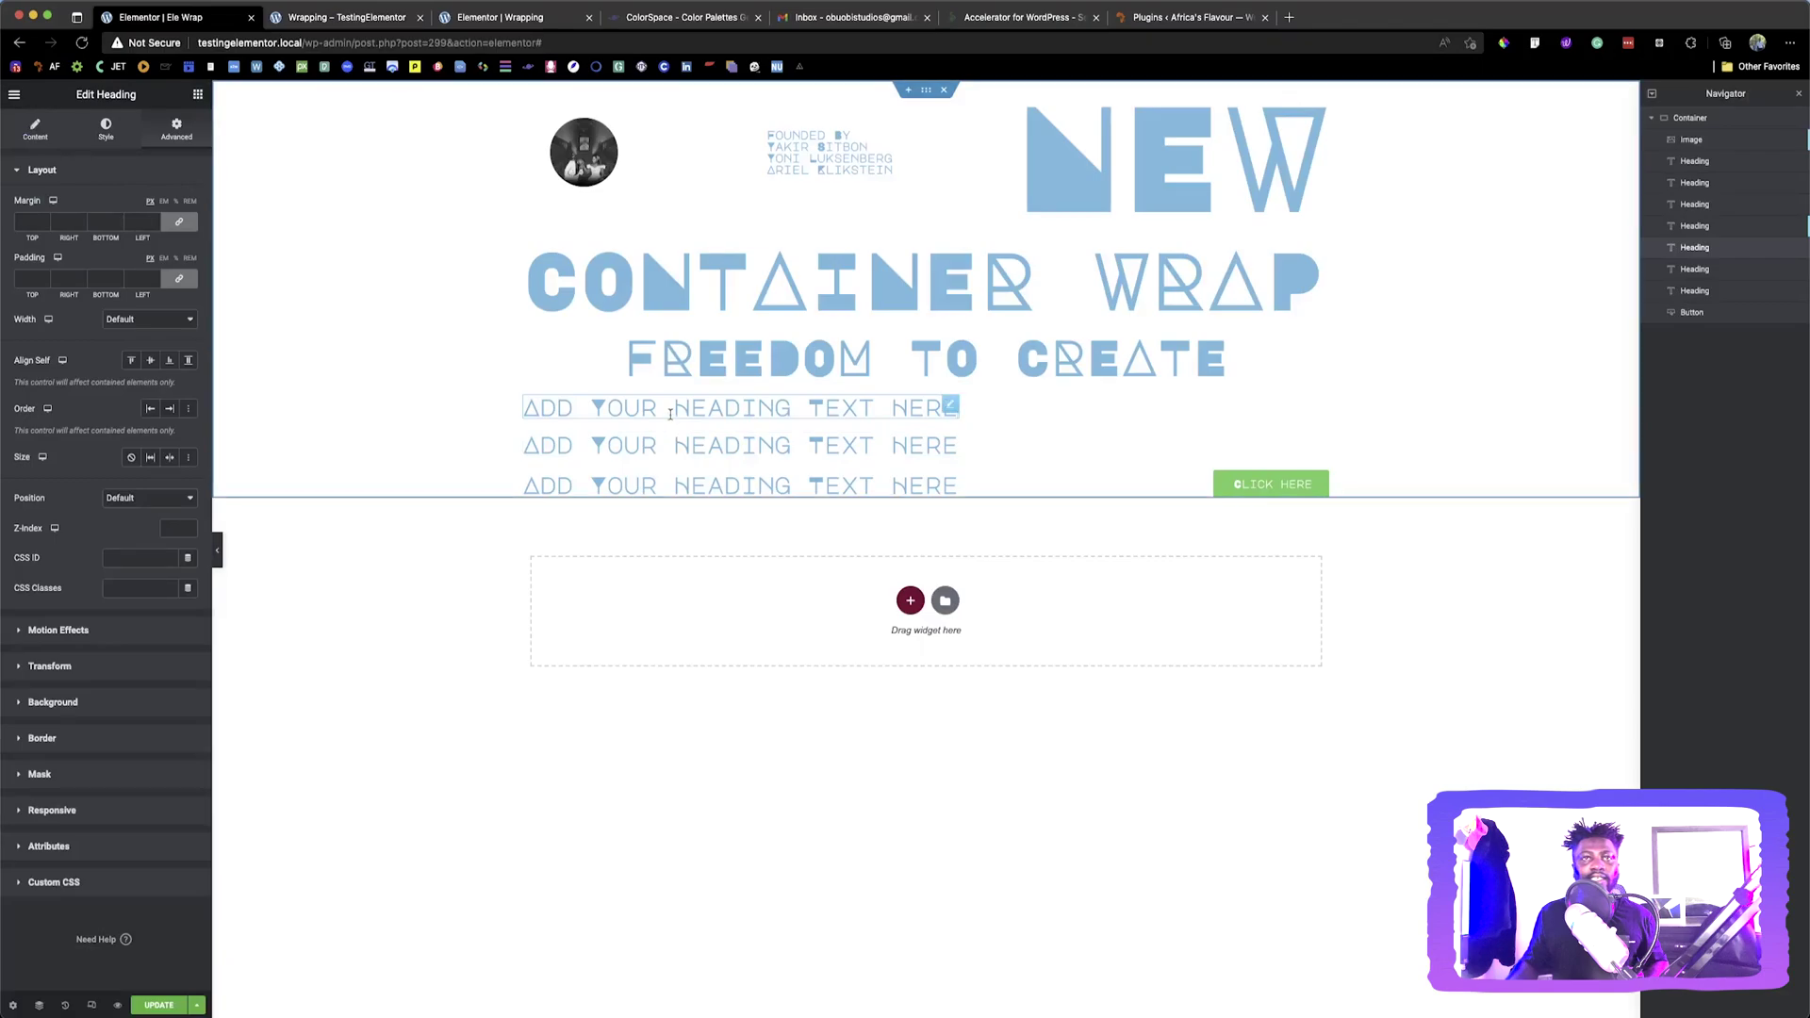
click(55, 139)
triple_click(101, 238)
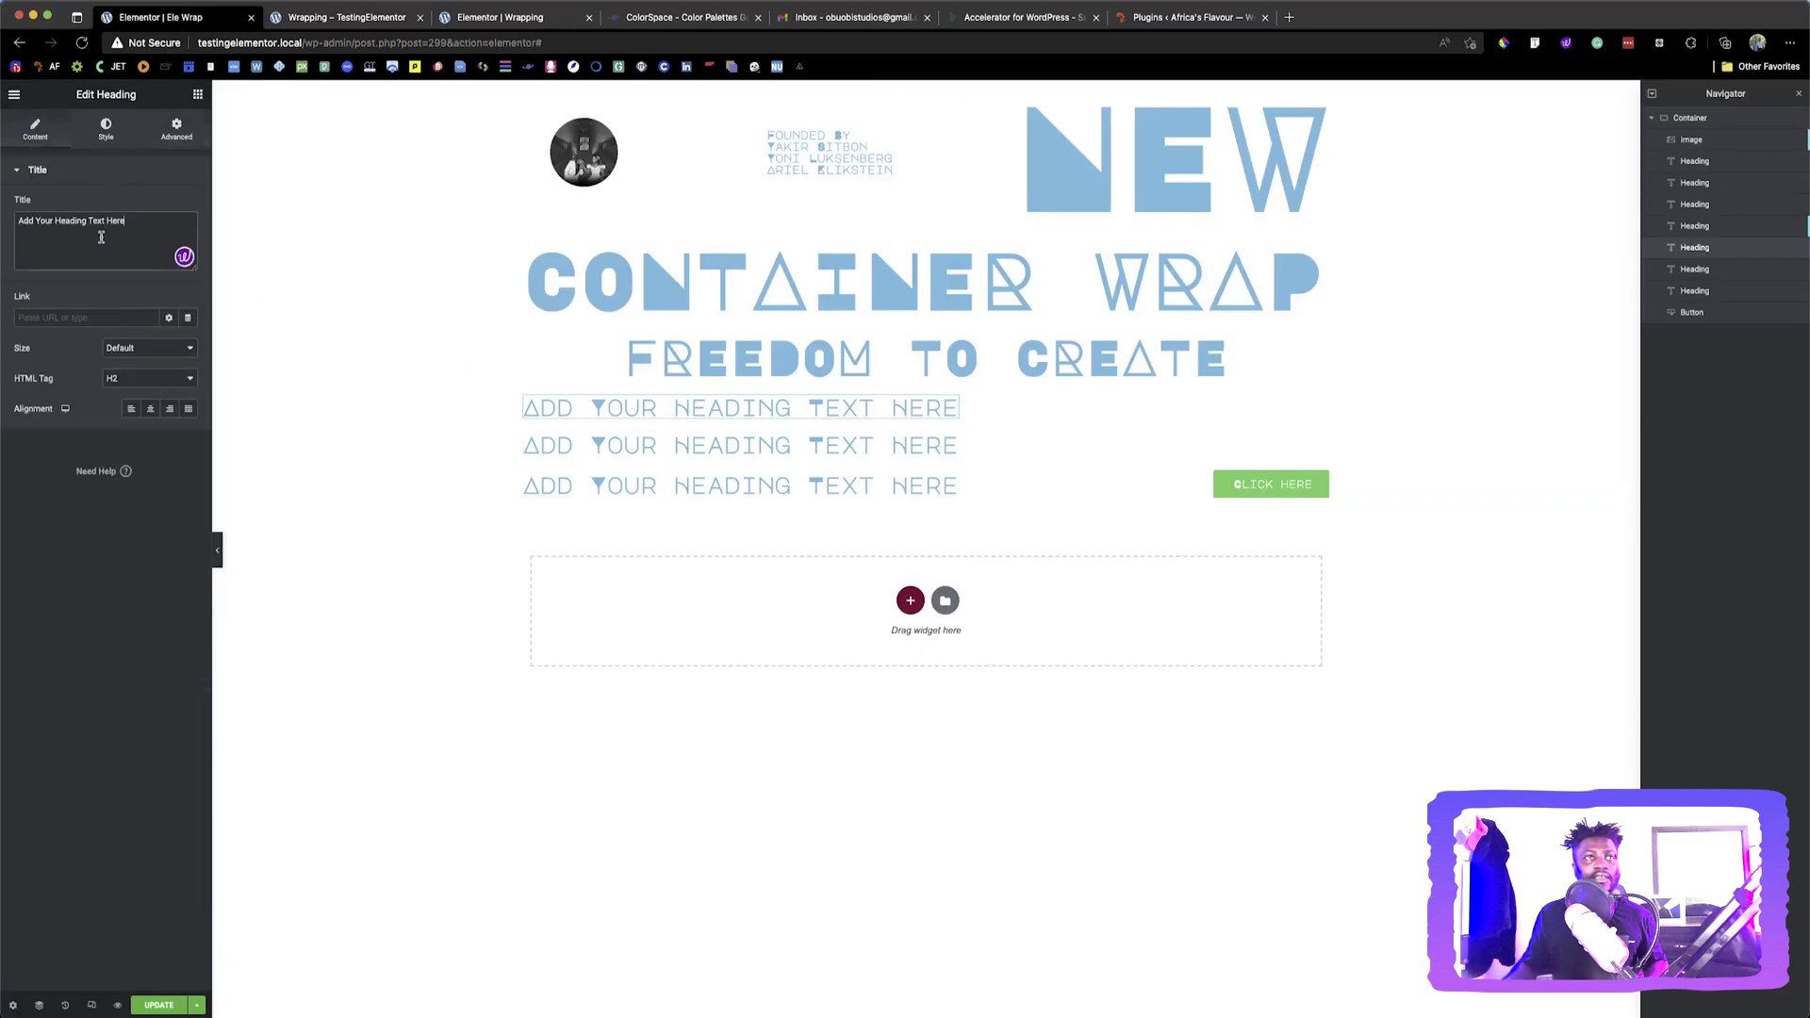
text(Founded In 2016 For Freedom To Create)
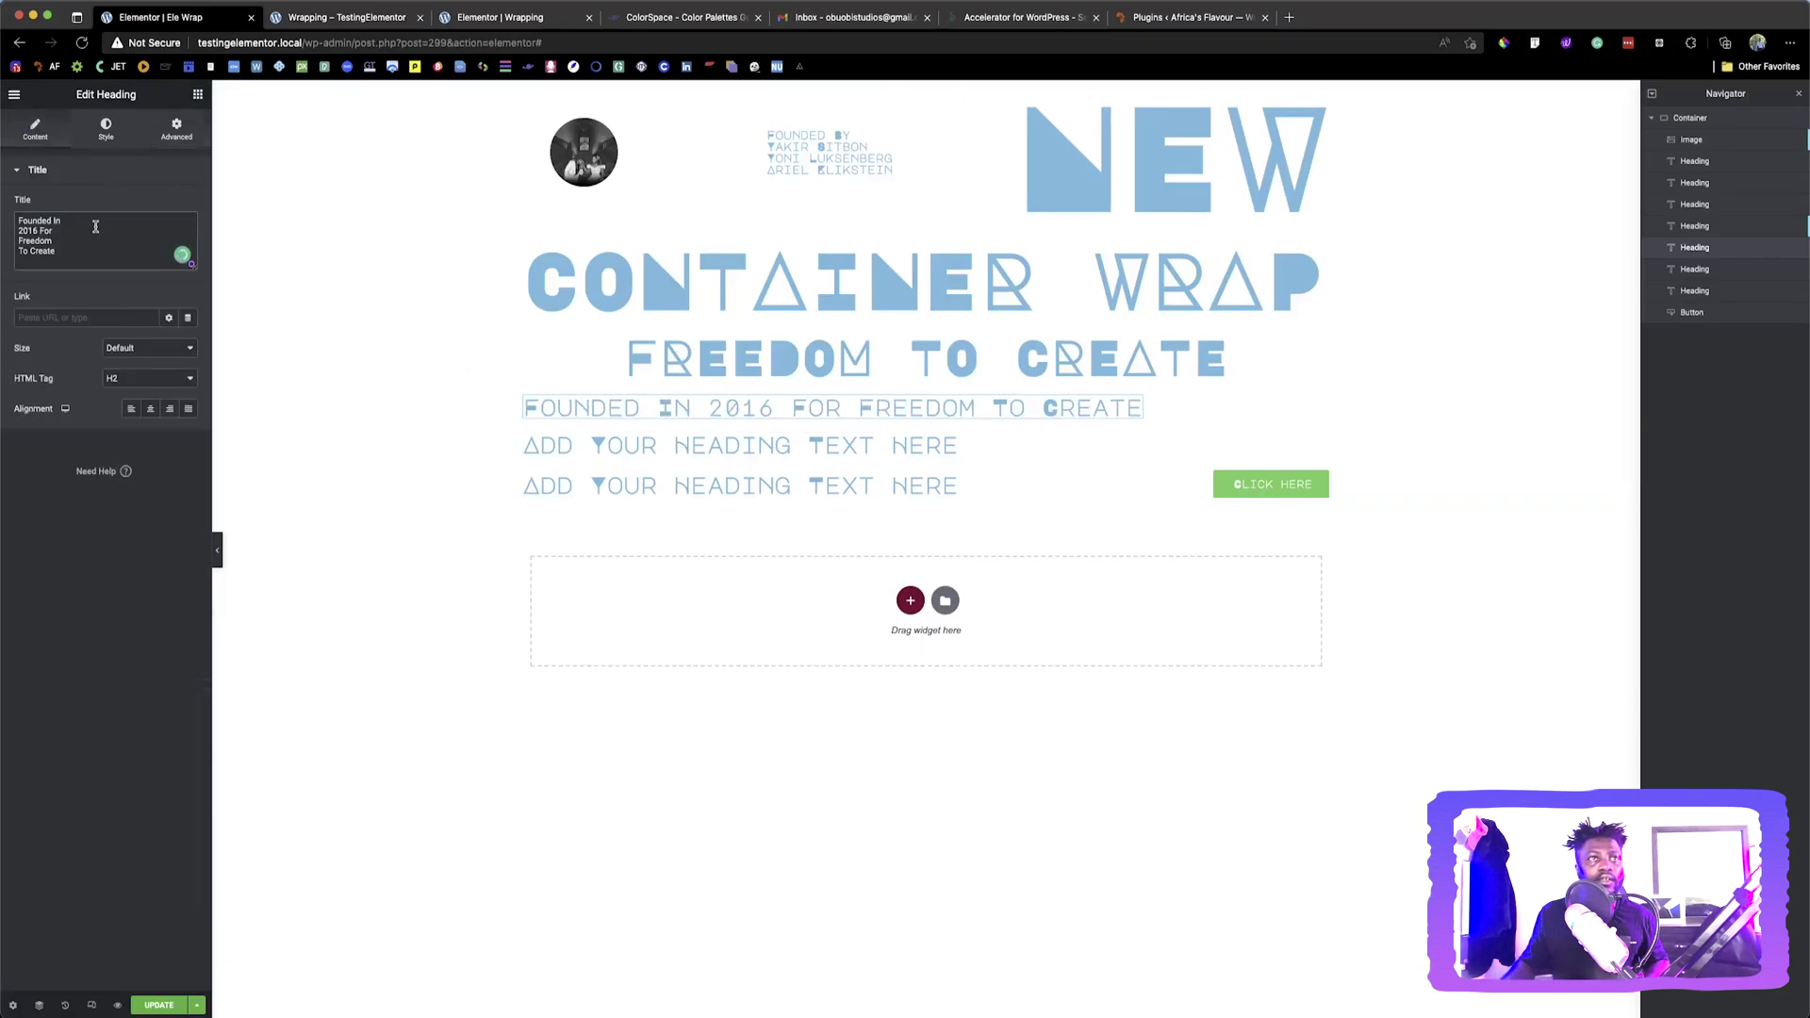
key(Delete)
key(Delete)
key(Delete)
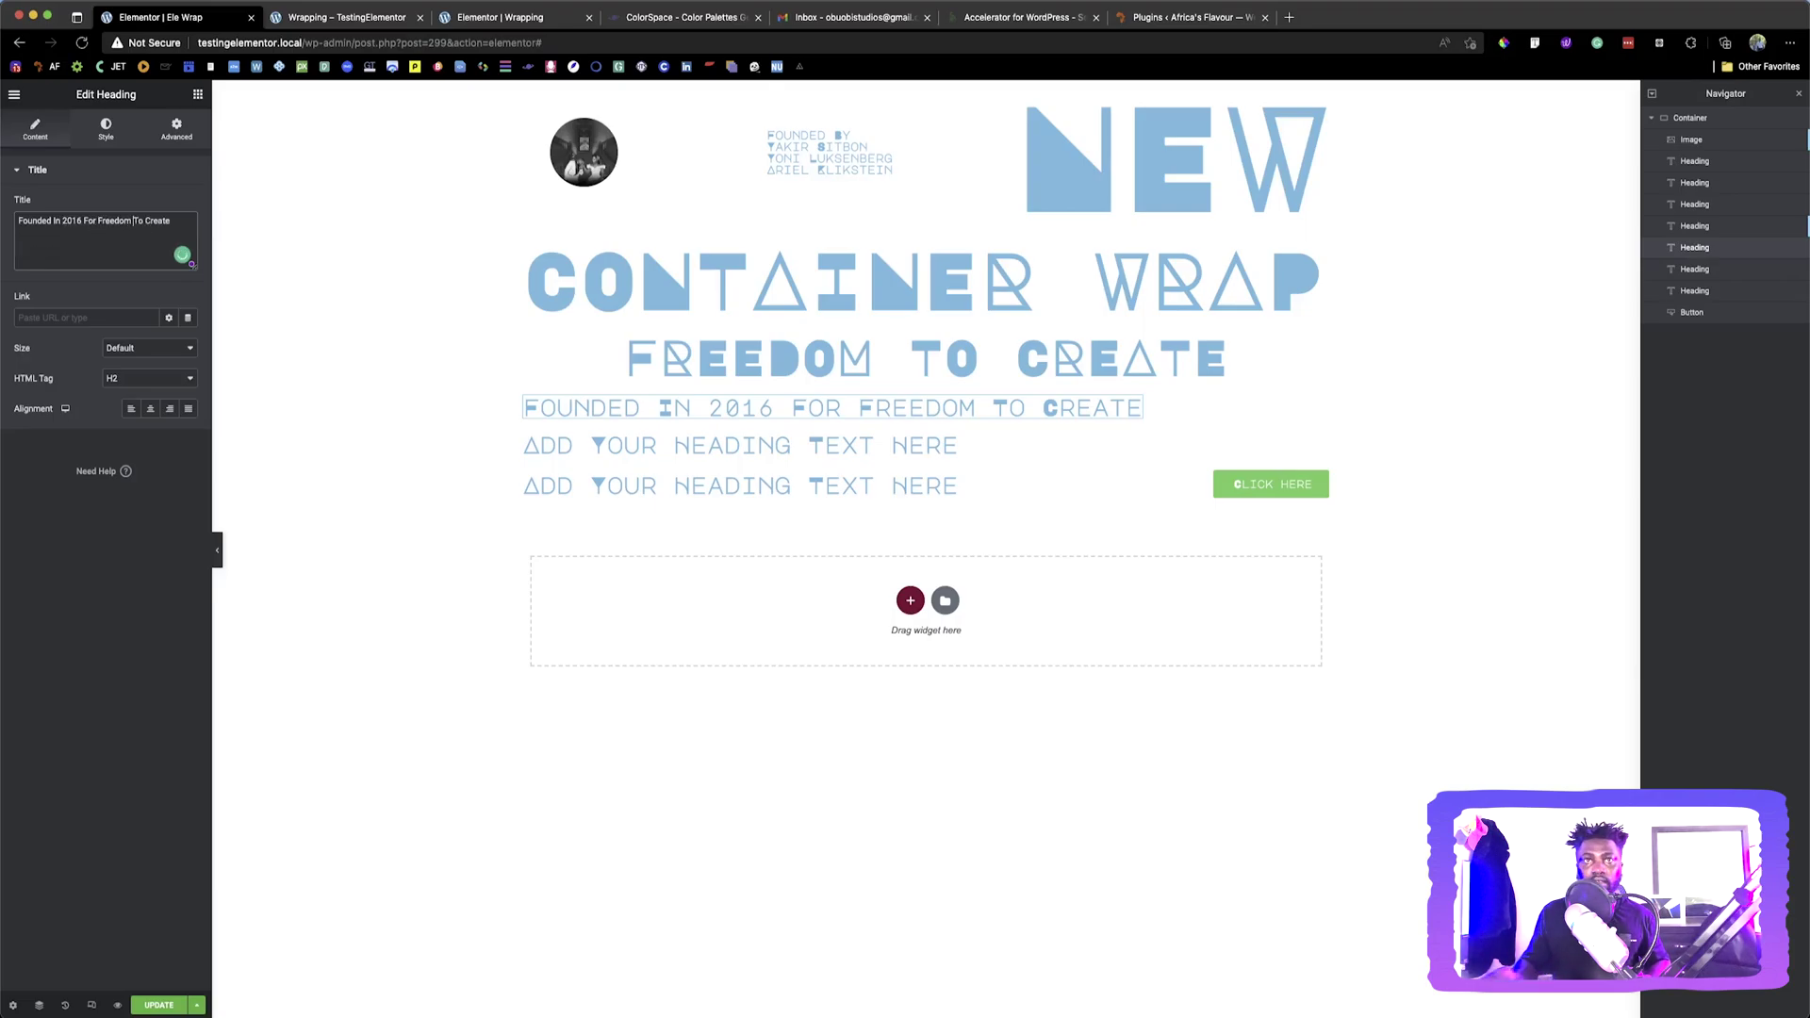
Insert line breaks after "Founded", "In 2016" and "For" in the "Founded In 2016 For Freedom To Create" heading
click(667, 407)
key(Return)
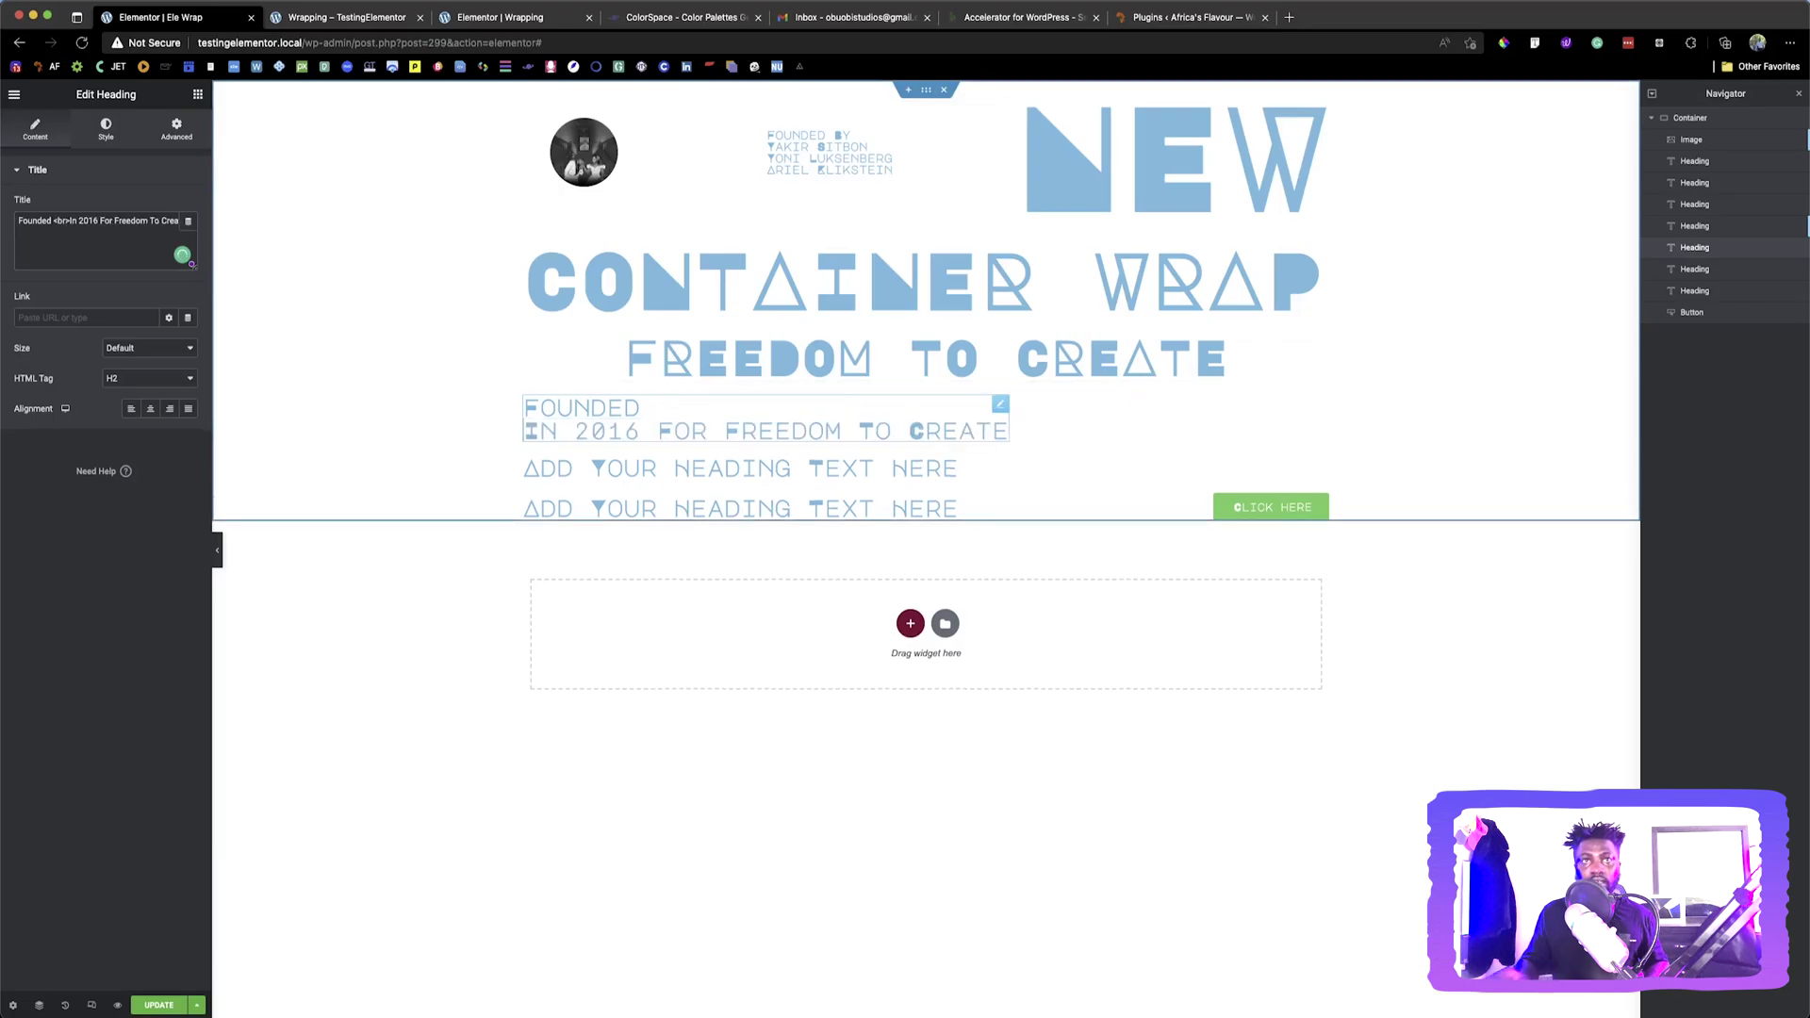
click(660, 431)
key(Return)
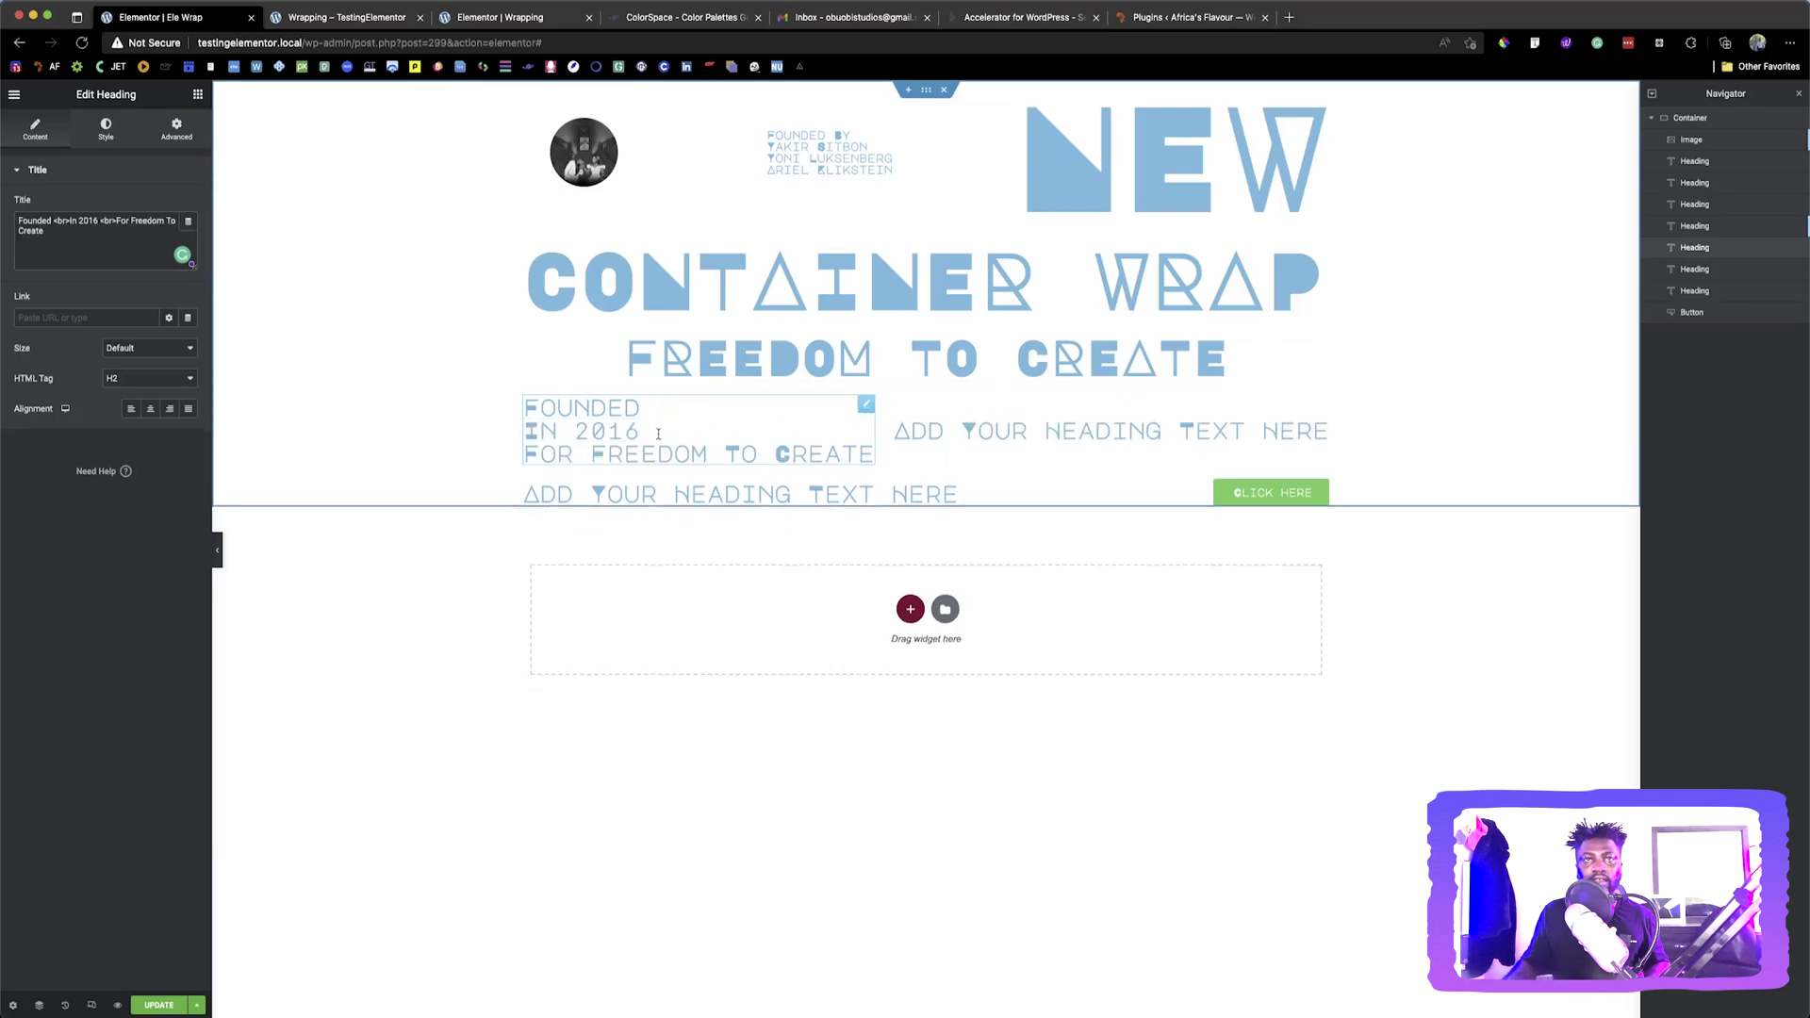
click(593, 453)
key(Return)
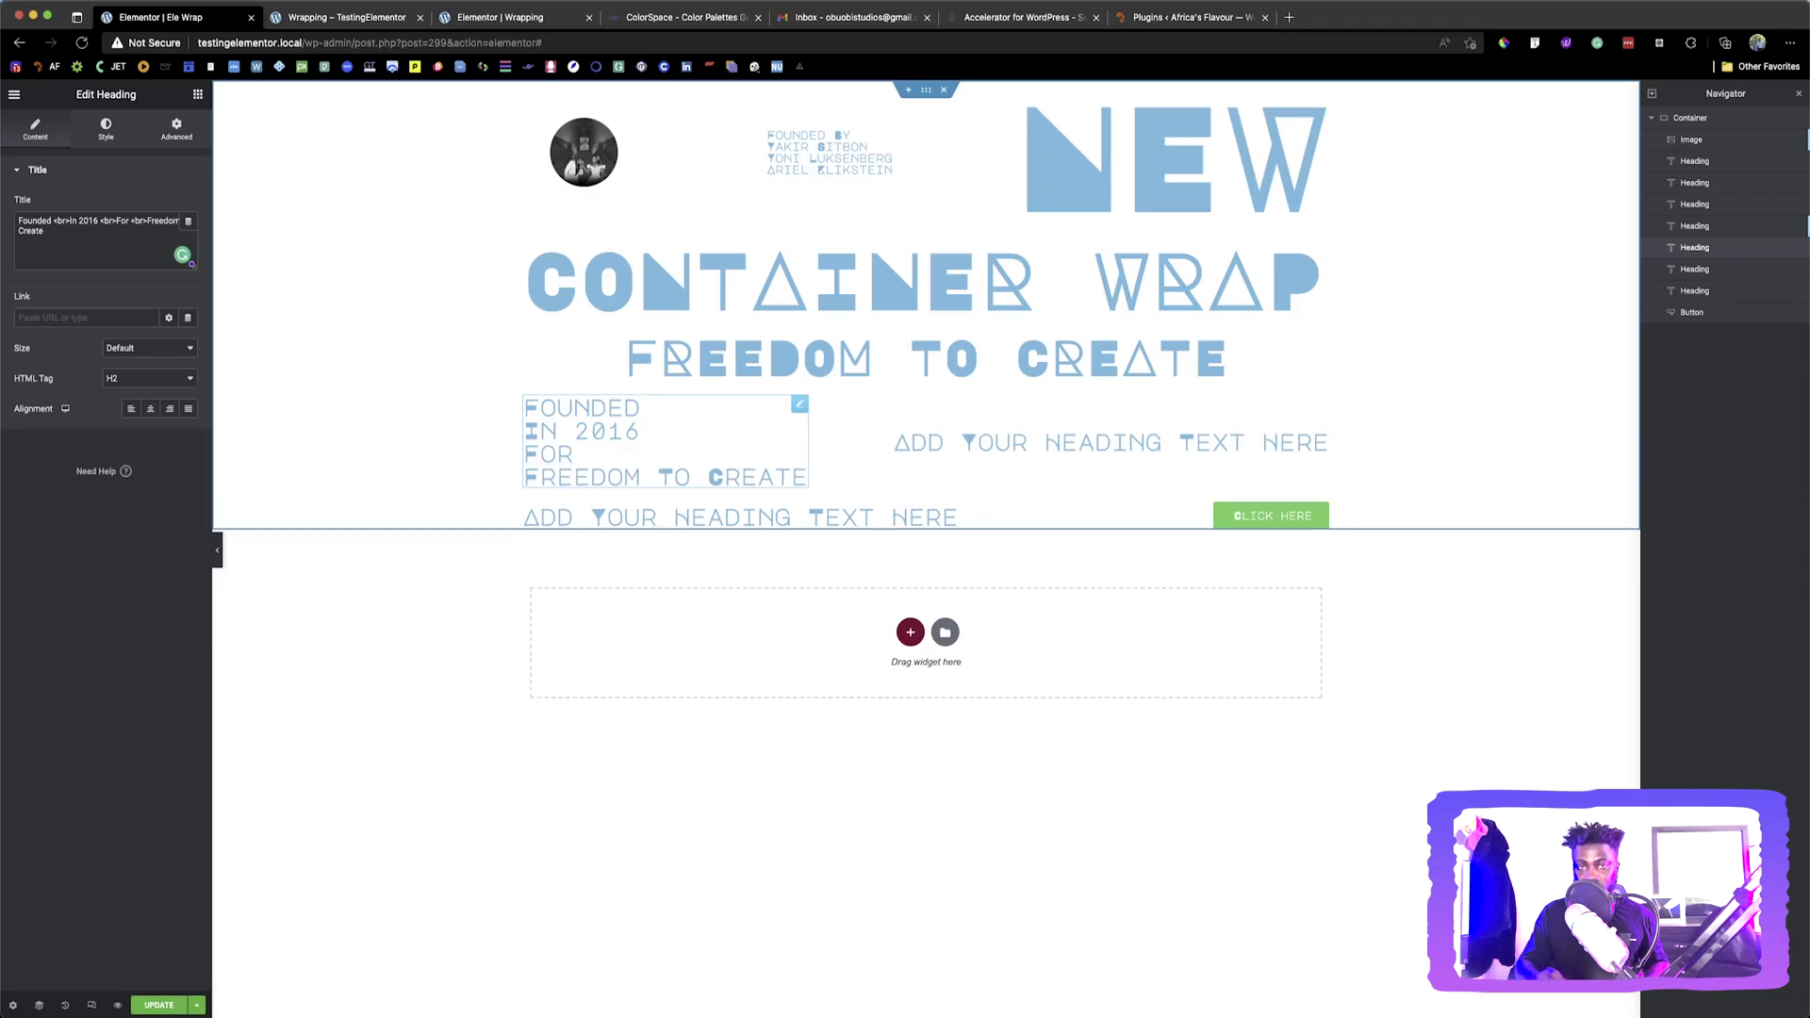
Rearrange the line breaks in the "Founded In 2016 For Freedom To Create" heading so they follow "In", "For" and "Freedom"
click(656, 431)
key(Delete)
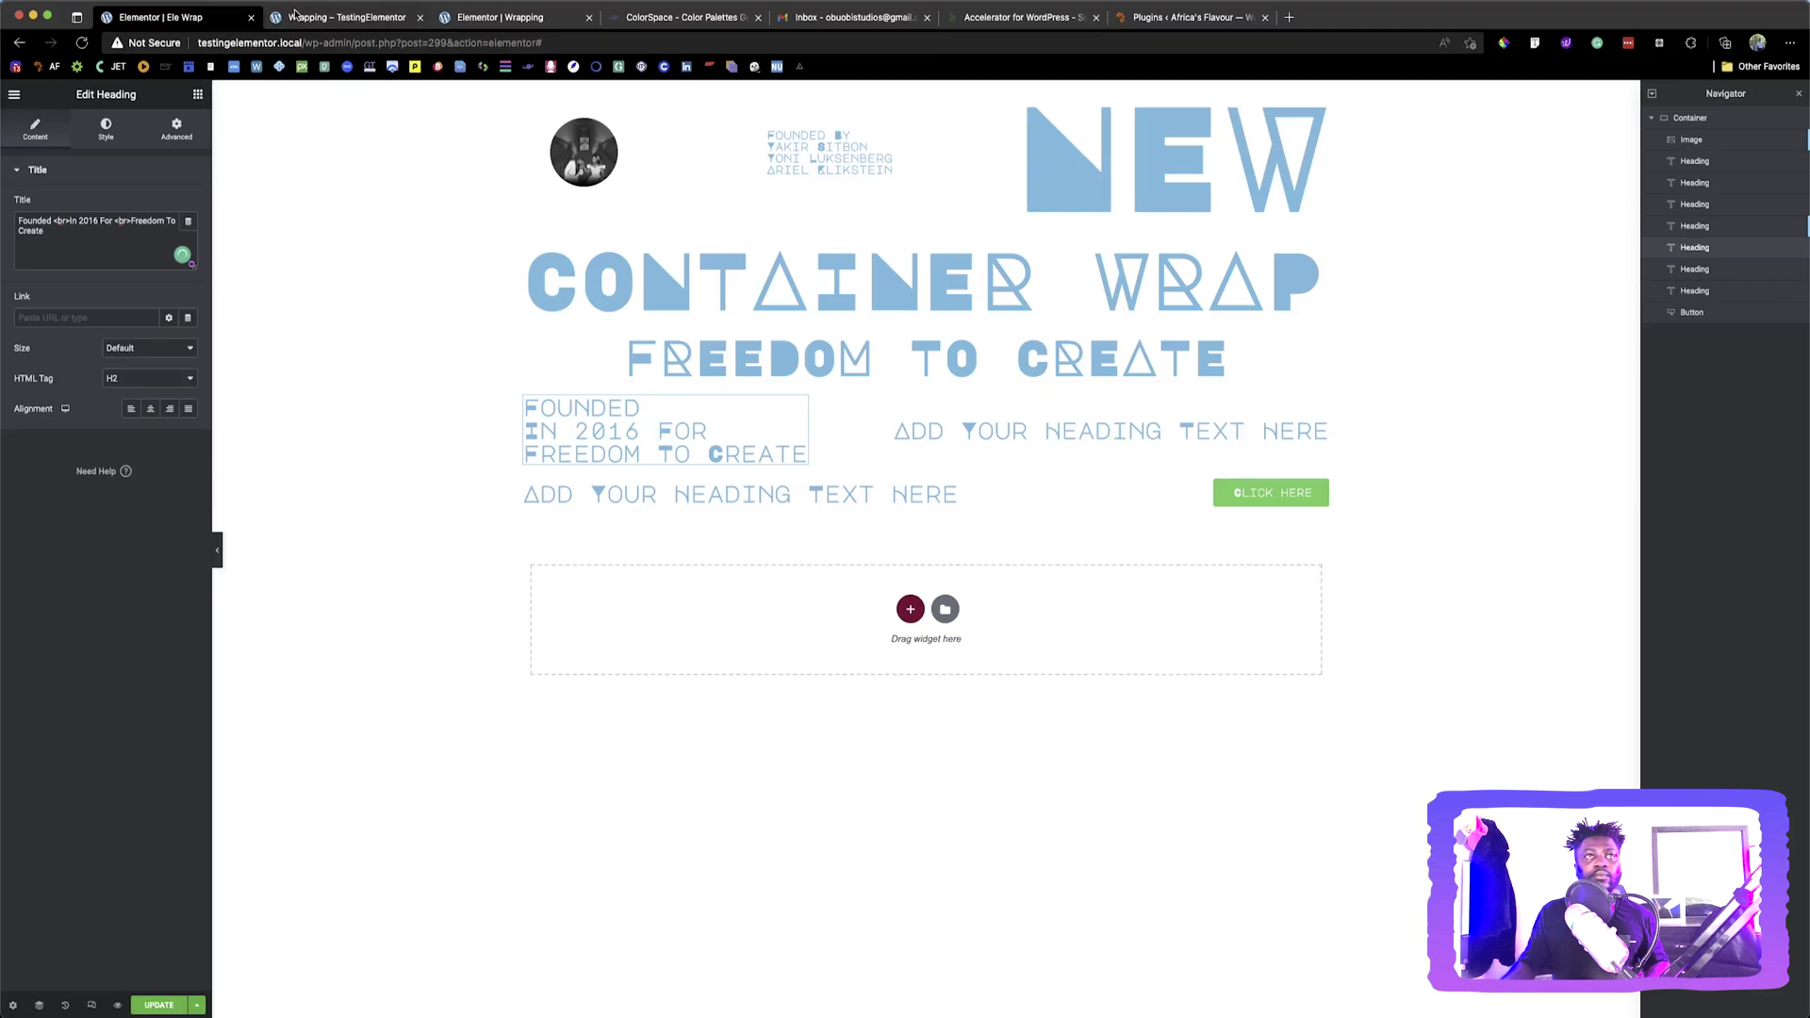
key(ctrl+Tab)
key(ctrl+shift+Tab)
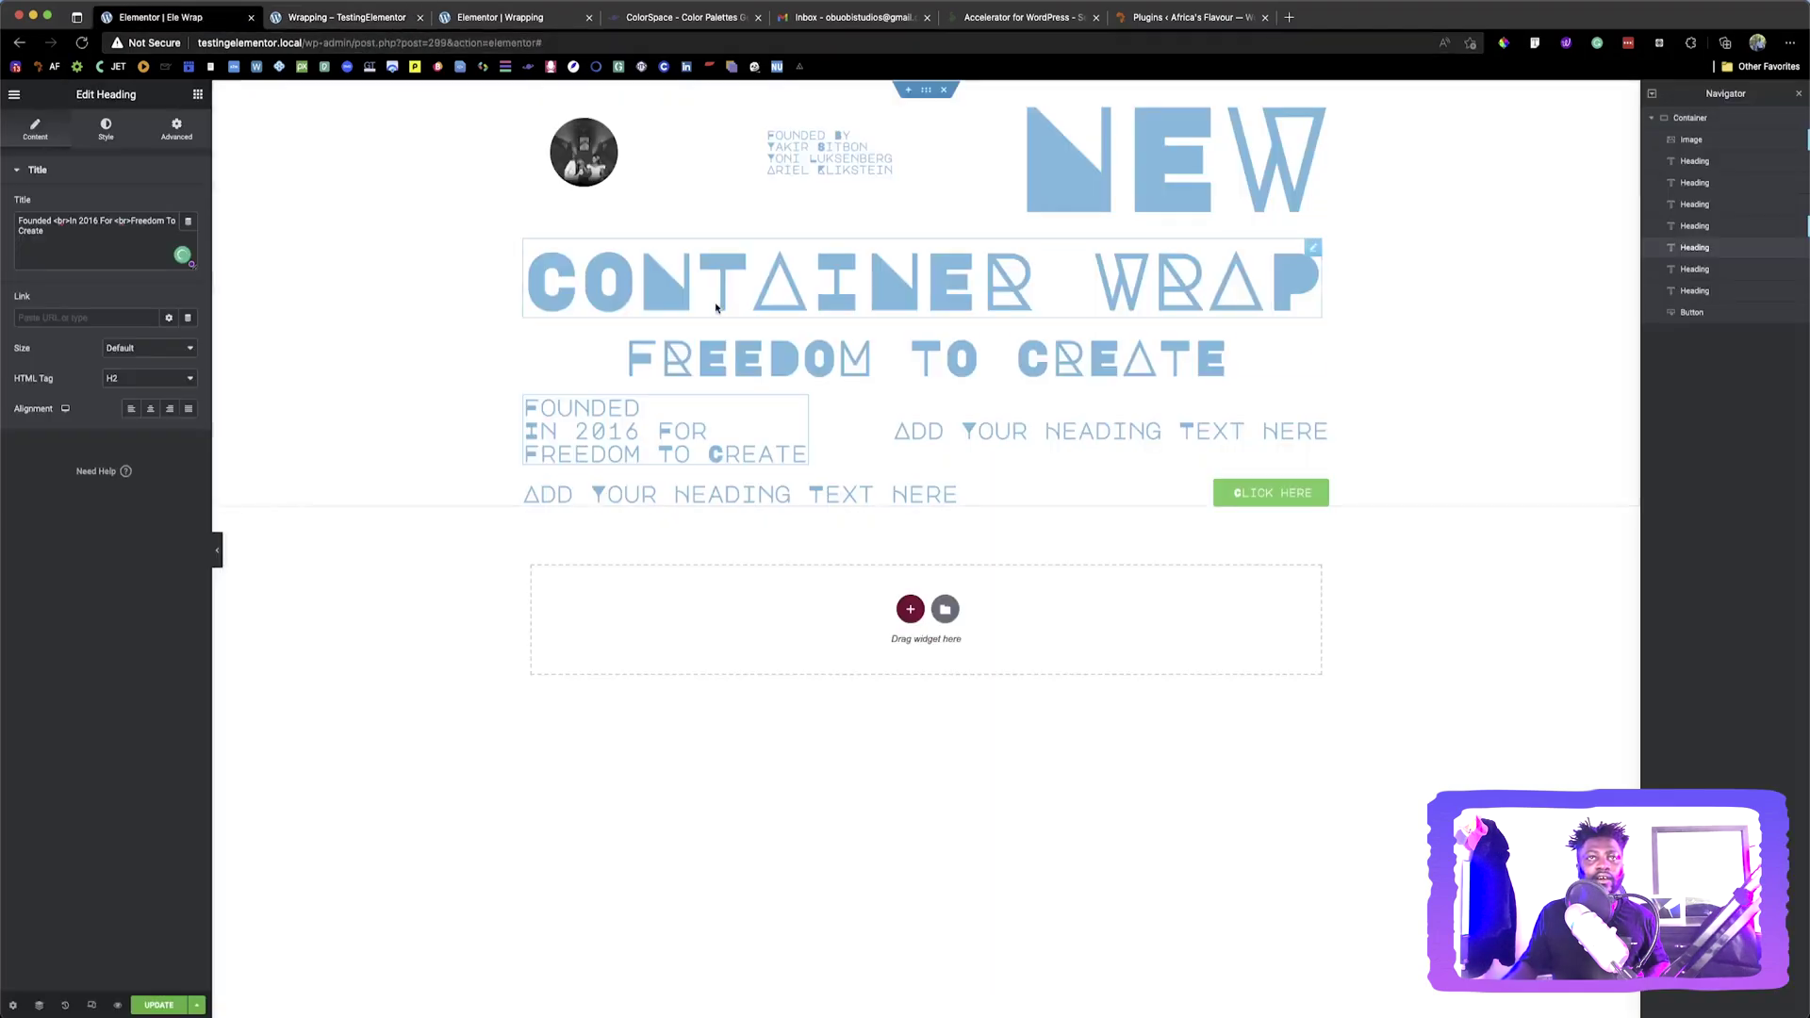
click(706, 408)
key(Delete)
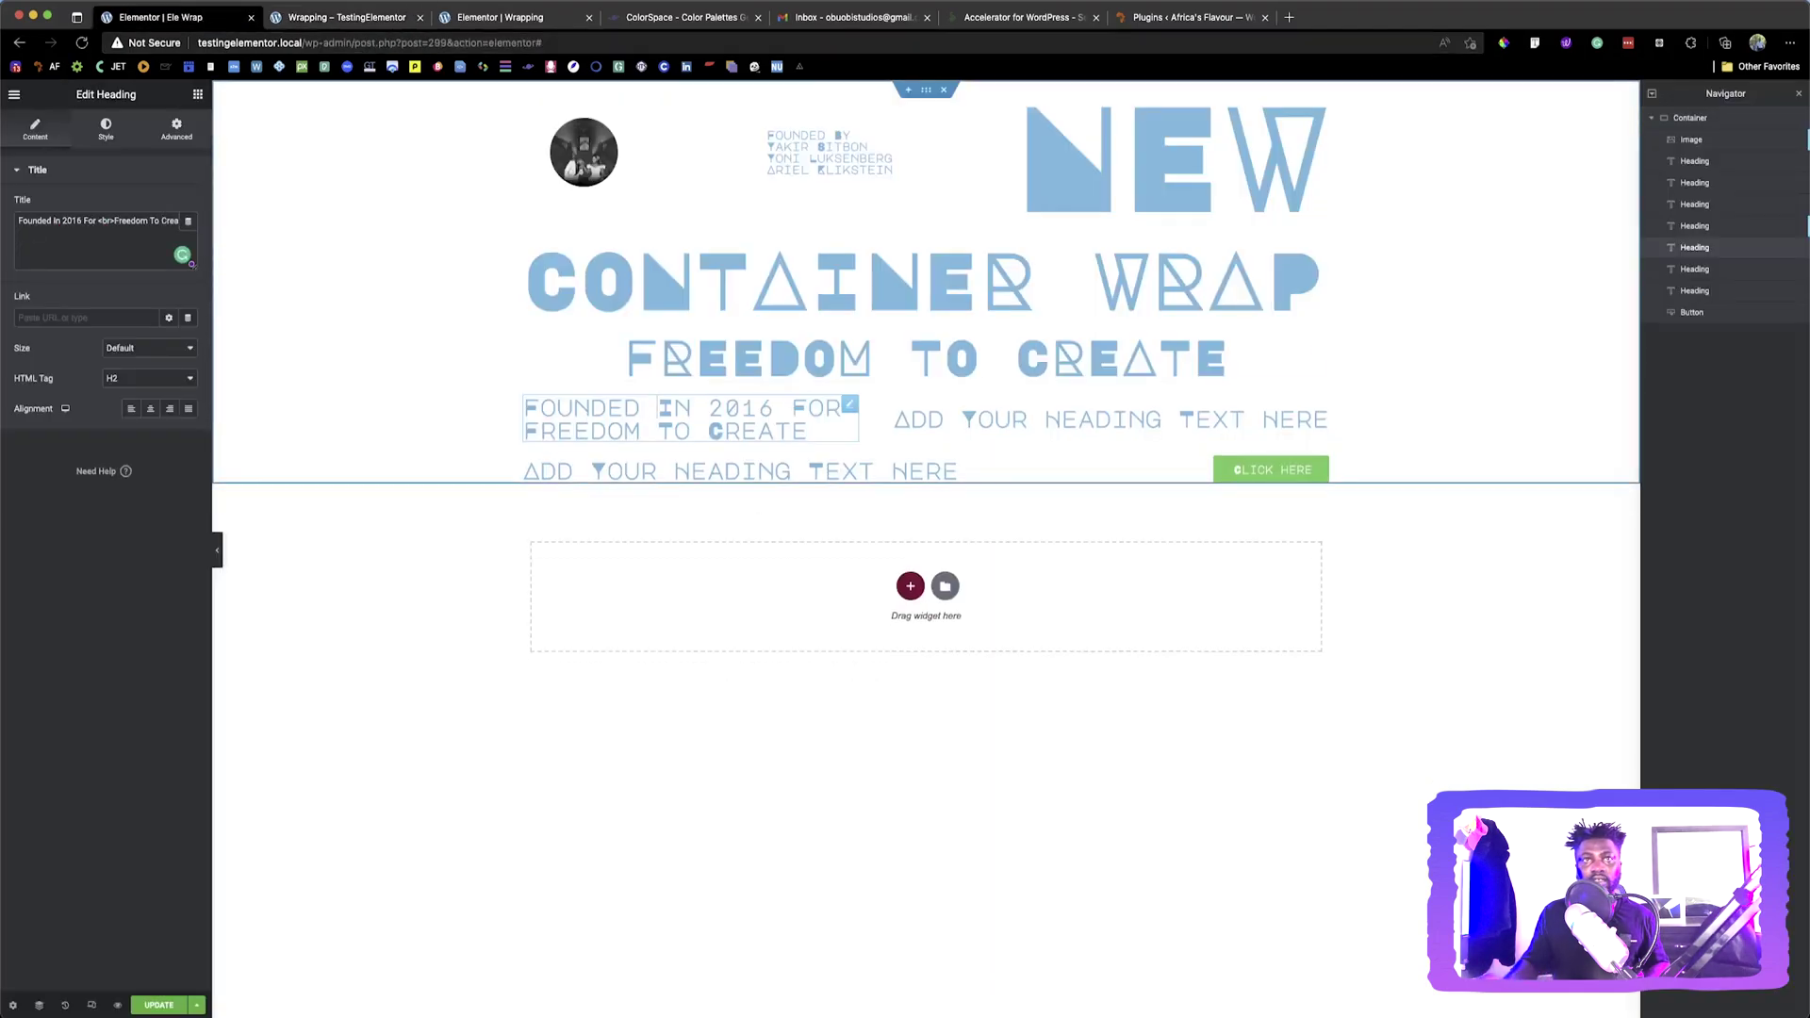
key(shift+Return)
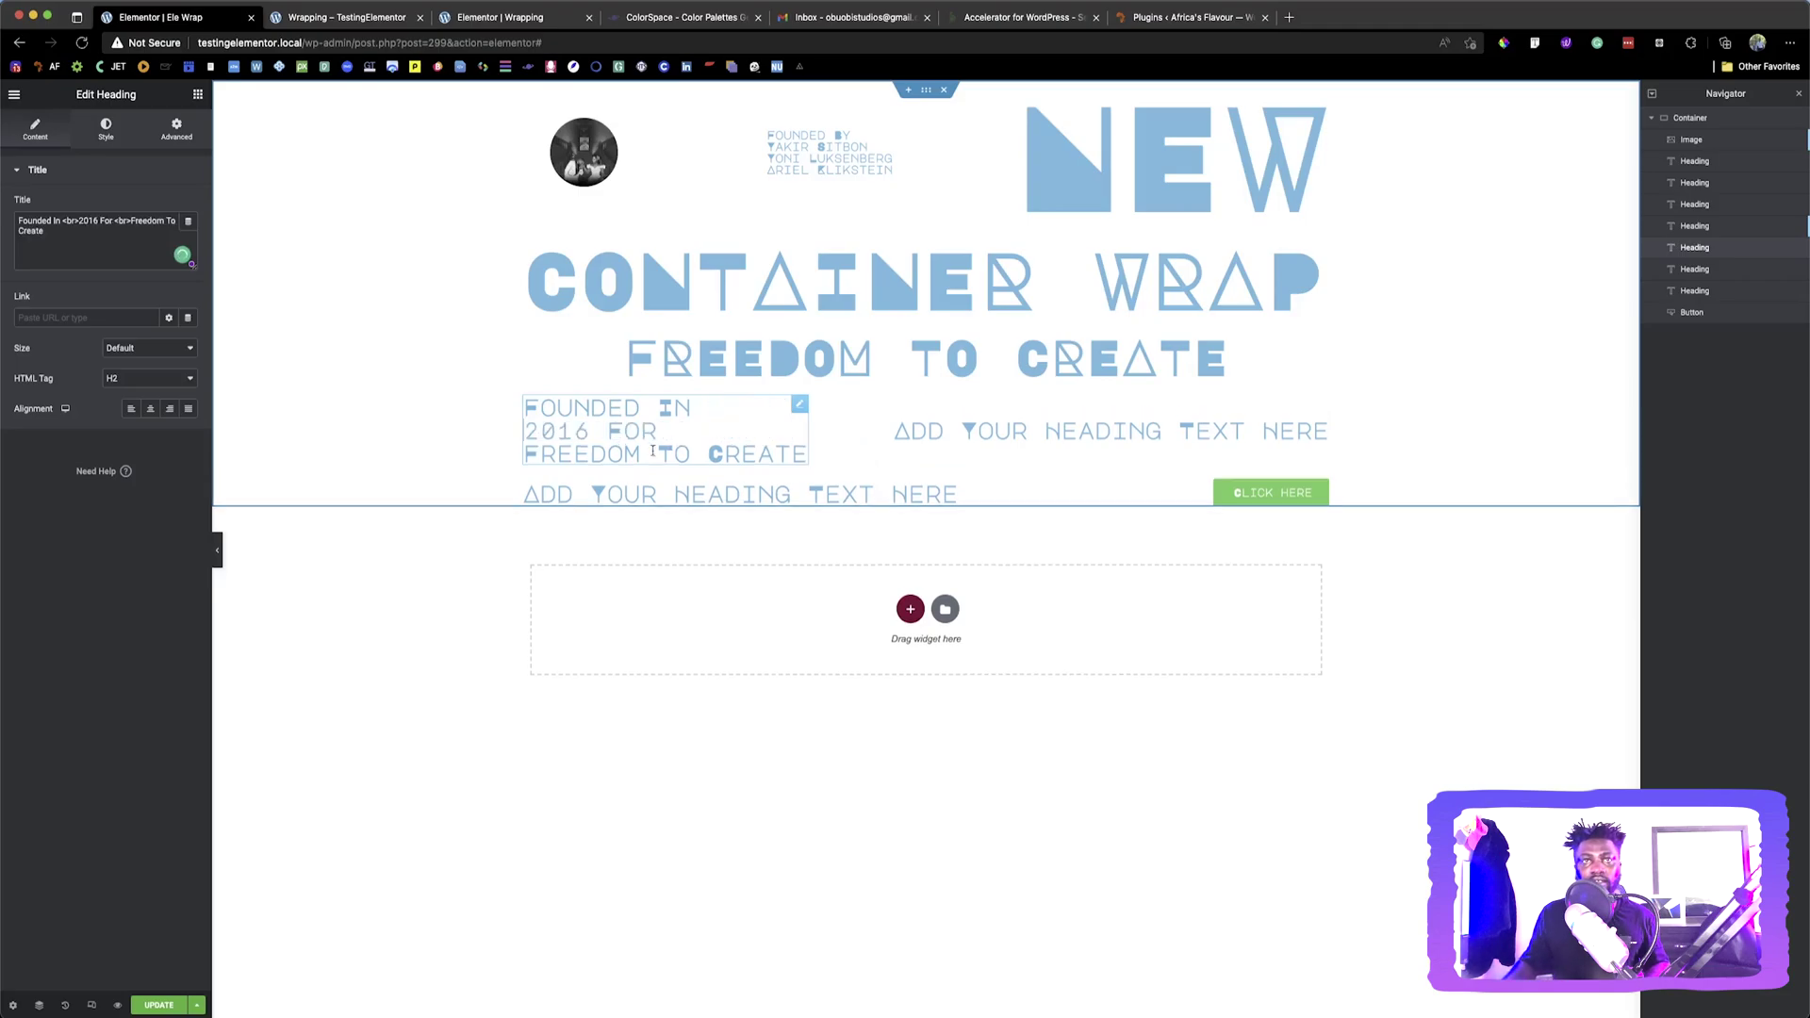
key(shift+Return)
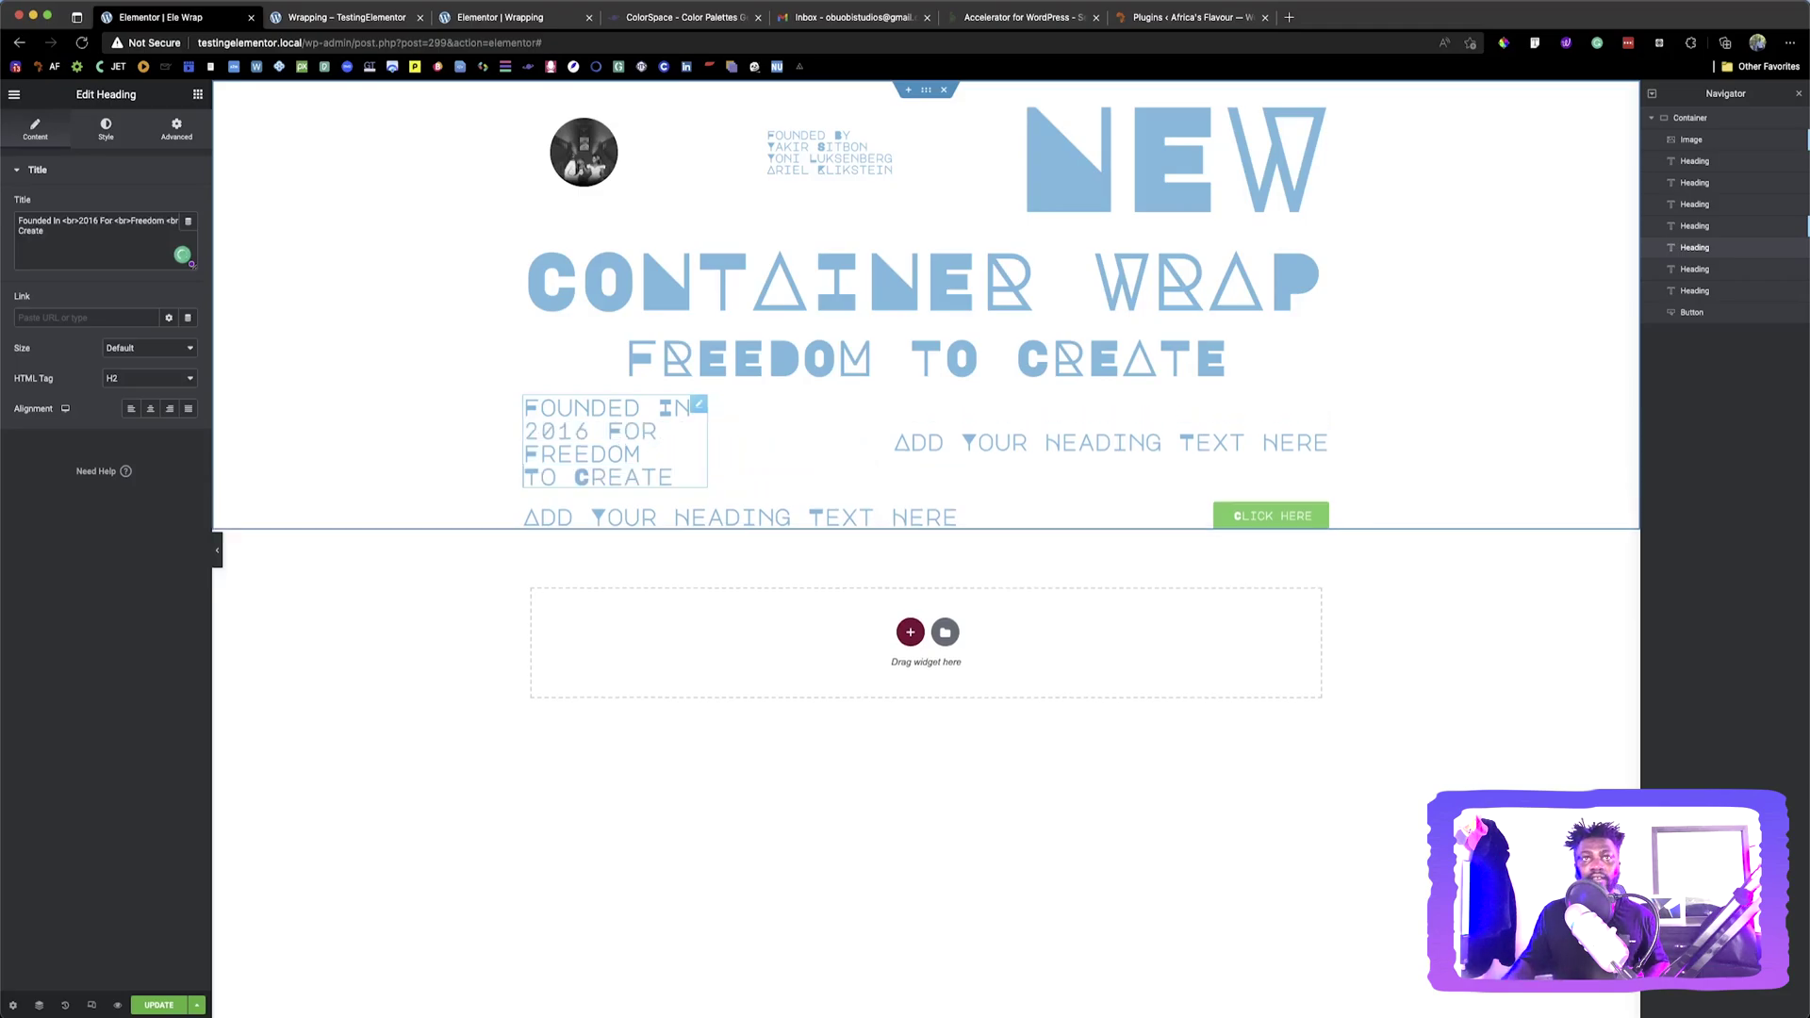
Replace the next placeholder heading's title with the reference text "With The Emergence Of Wrap-Effect You Can Be Certain That Your Design Will Be Full Of Surprises And Magic"
click(1006, 430)
click(345, 17)
drag(809, 528, 1052, 575)
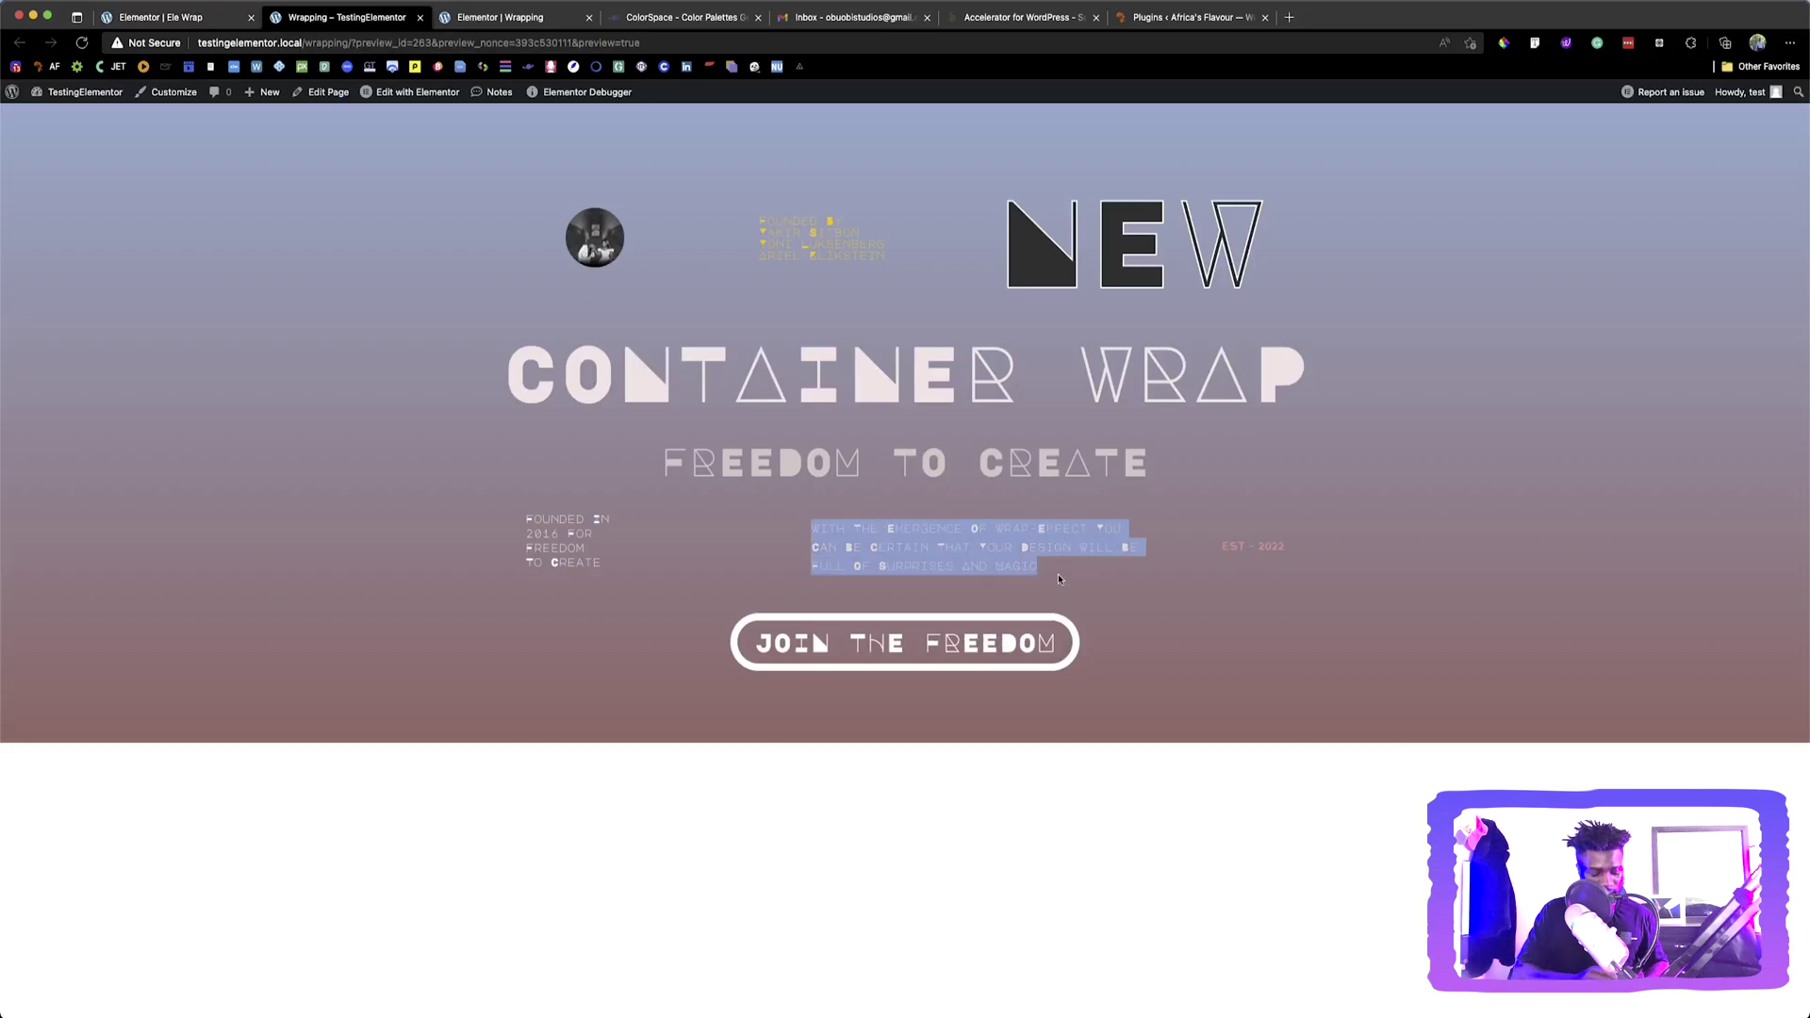
key(ctrl+shift+Tab)
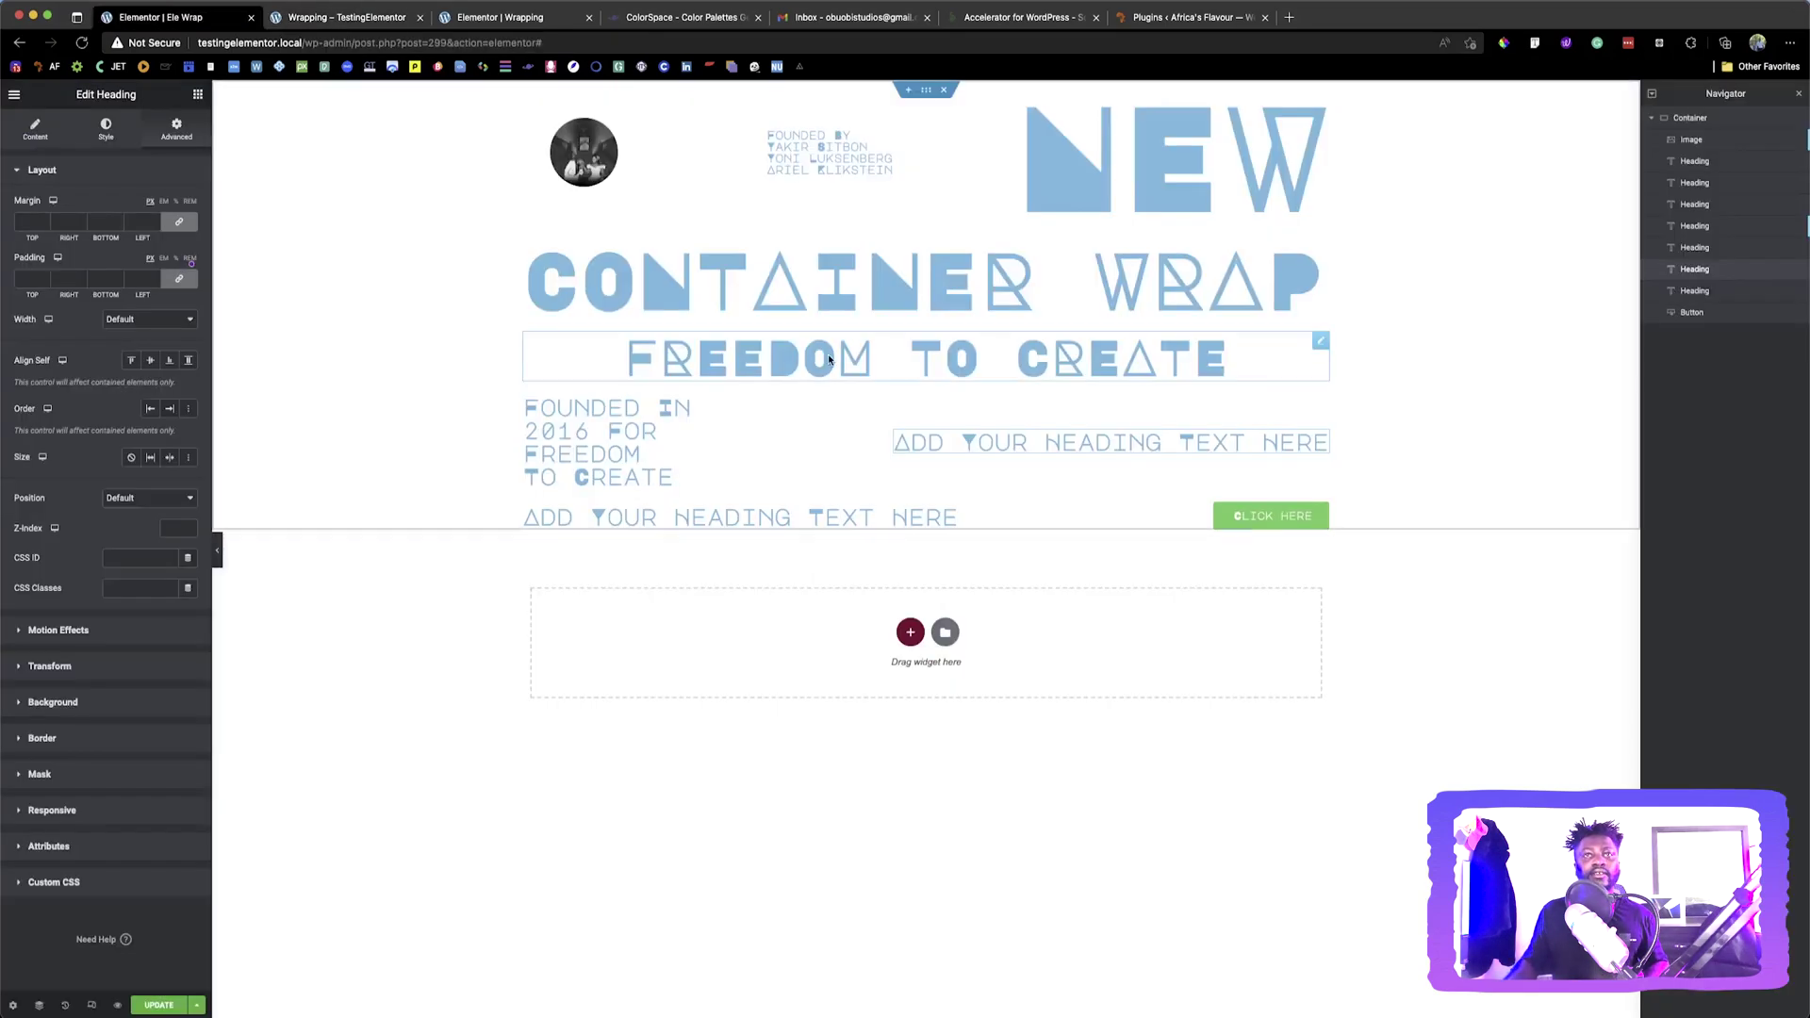
click(39, 135)
triple_click(83, 246)
text(With The Emergence Of Wrap-Effect You Can Be Certain That Your Design Will Be Full Of Surprises And Magic)
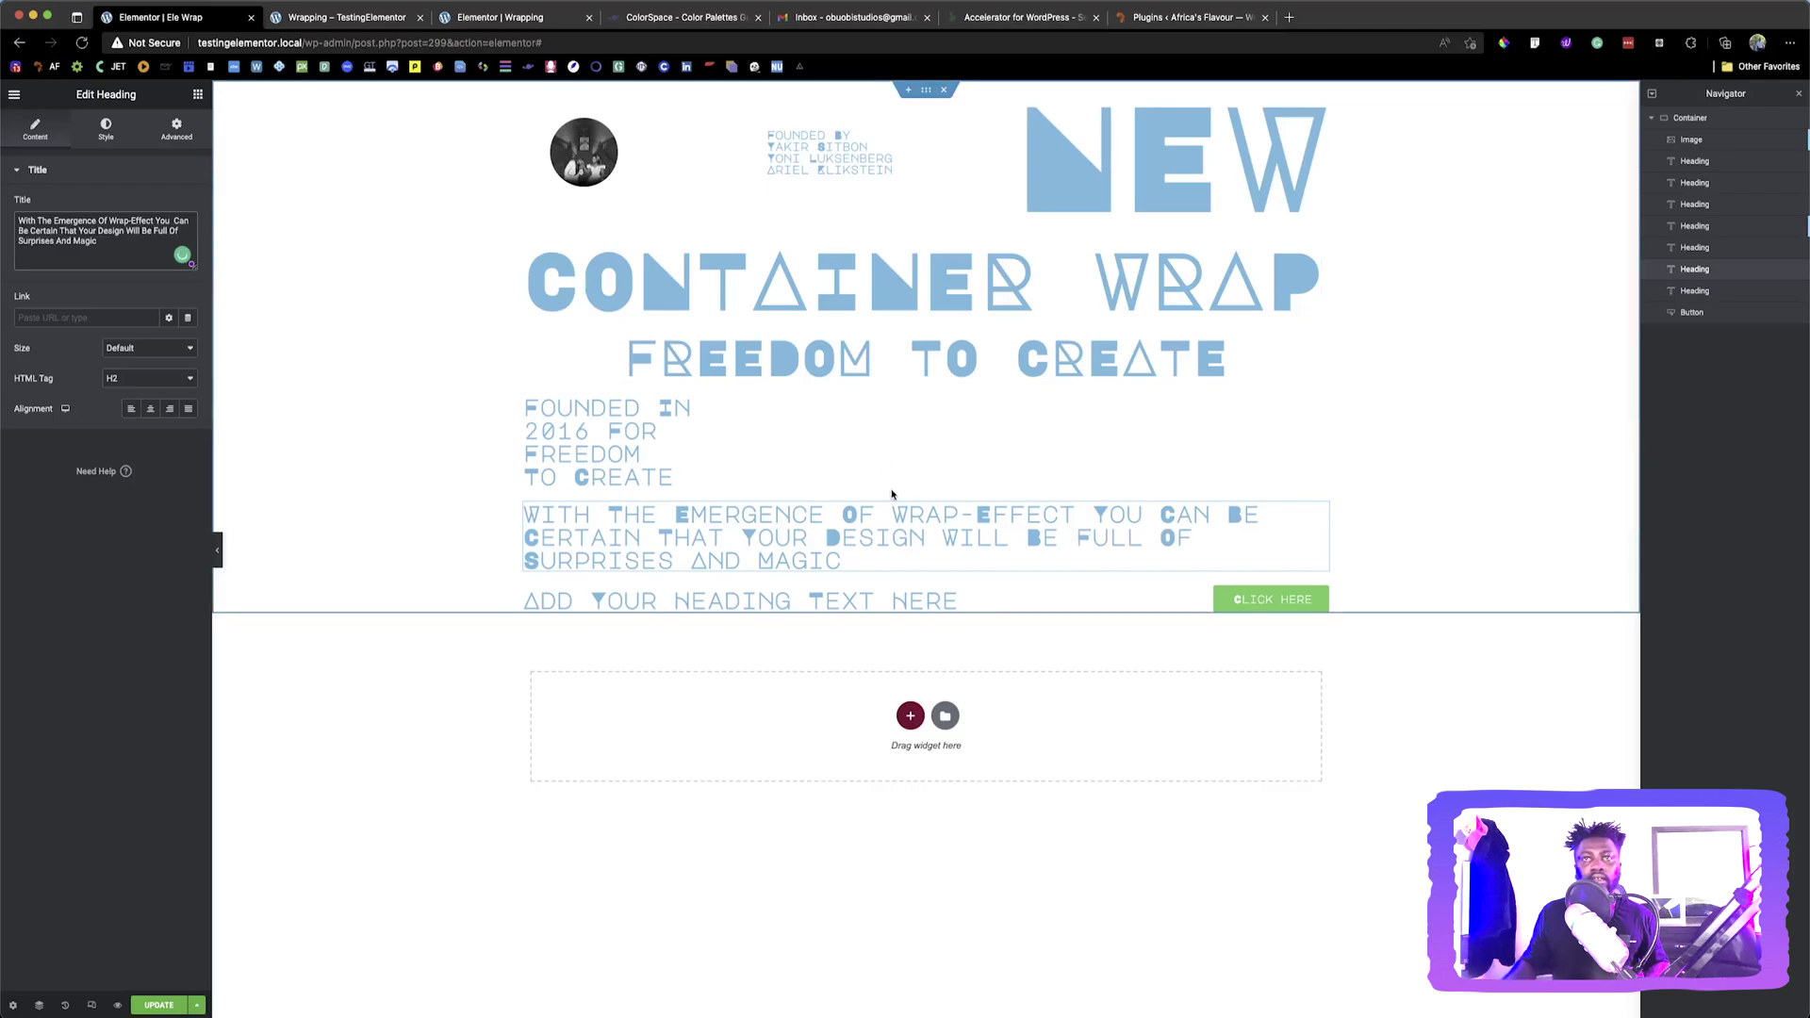
Insert line breaks after "You" and "Will" in the "With The Emergence Of Wrap-Effect" heading
click(372, 17)
click(179, 17)
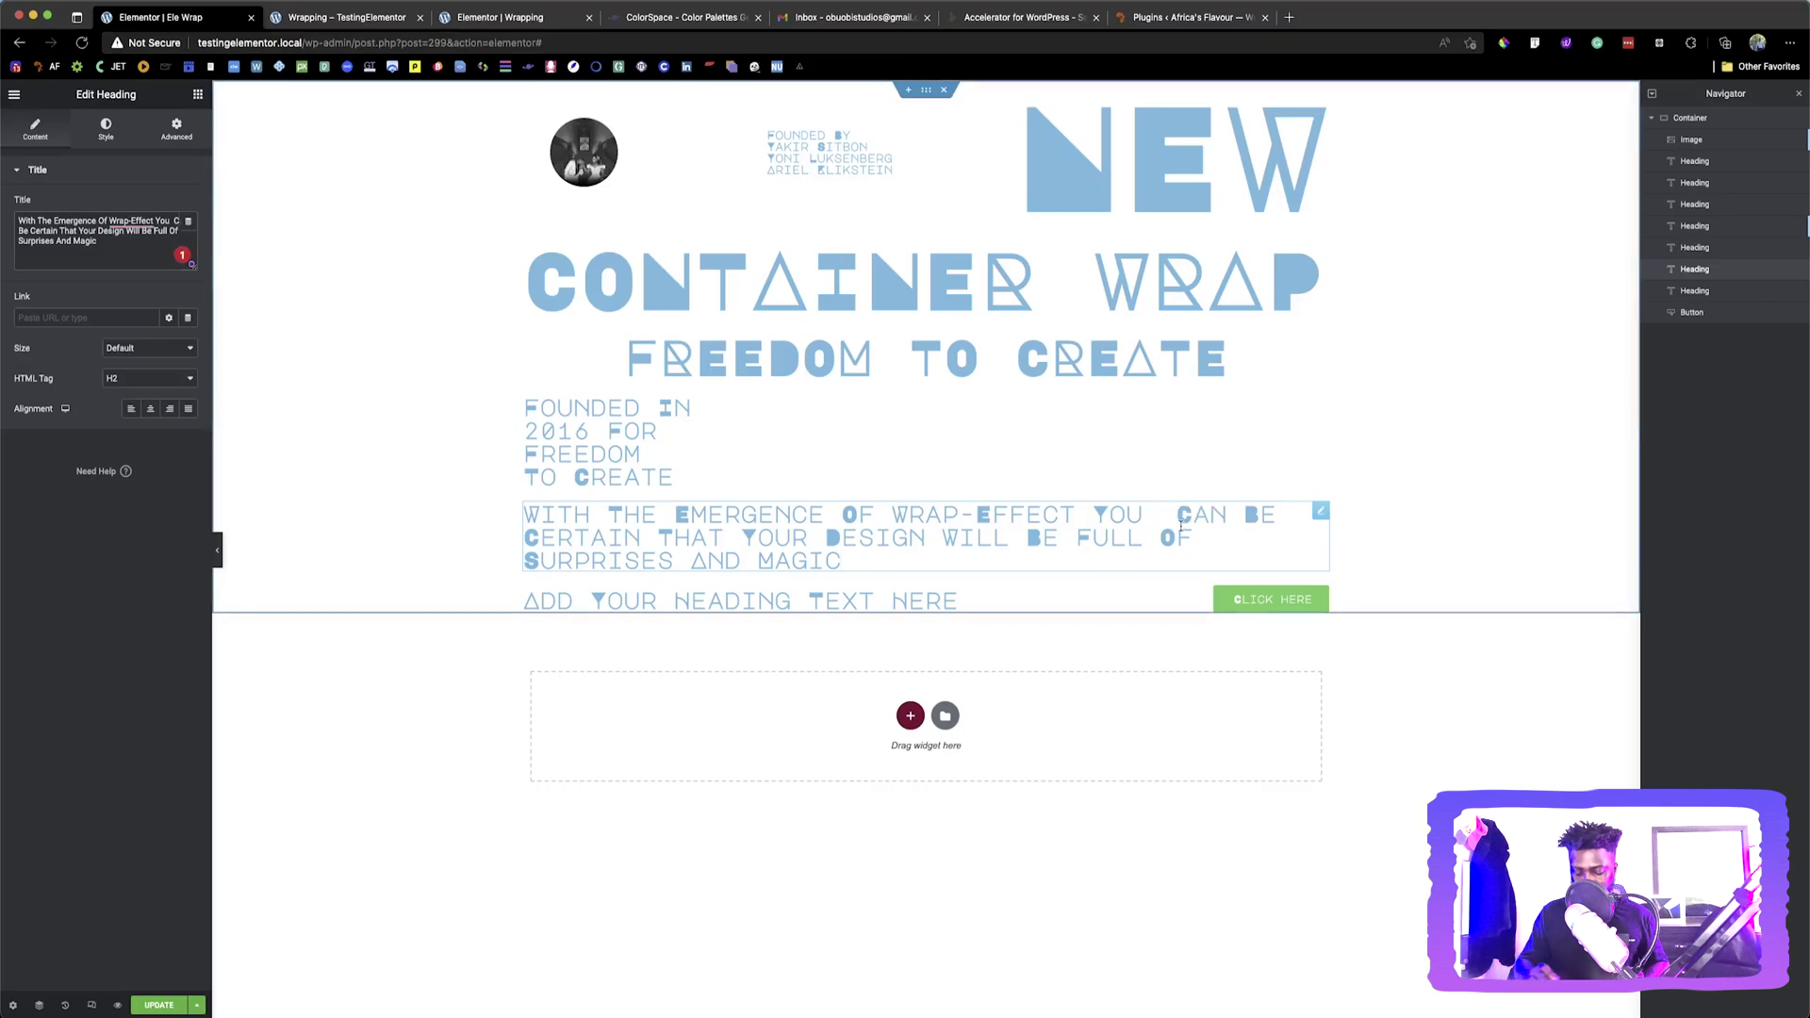
text(<br>)
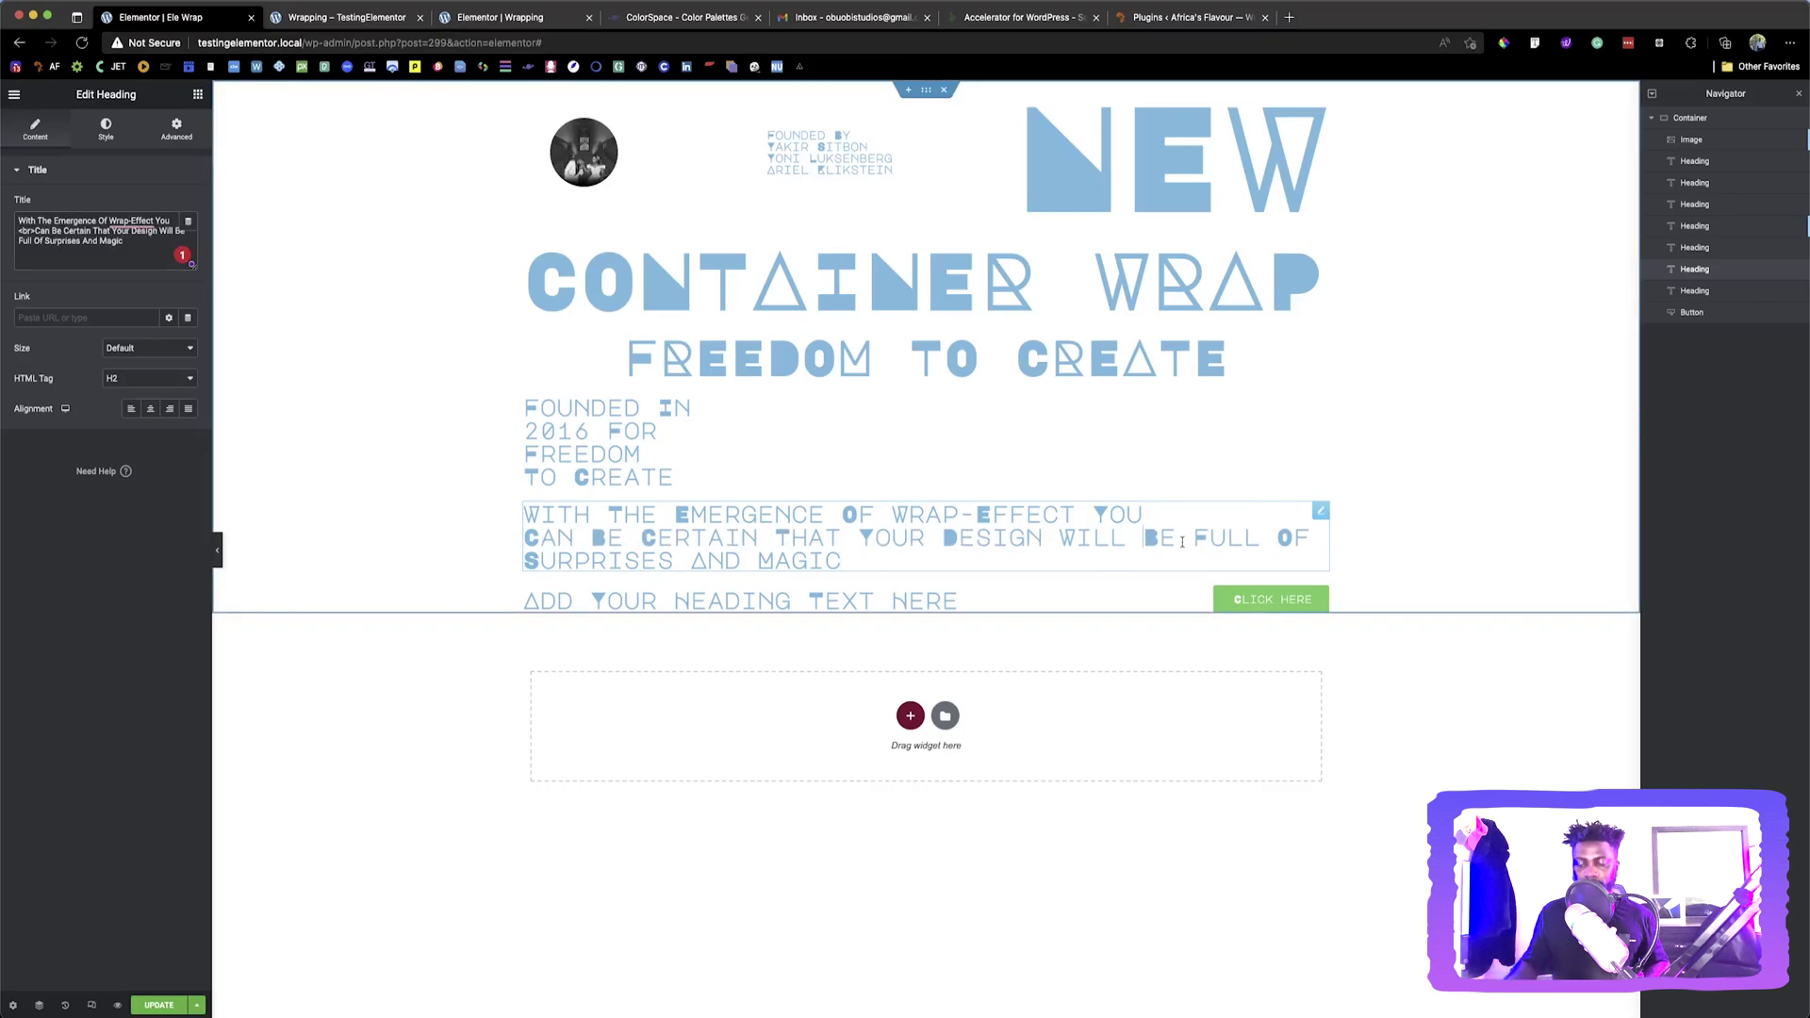
key(shift+Return)
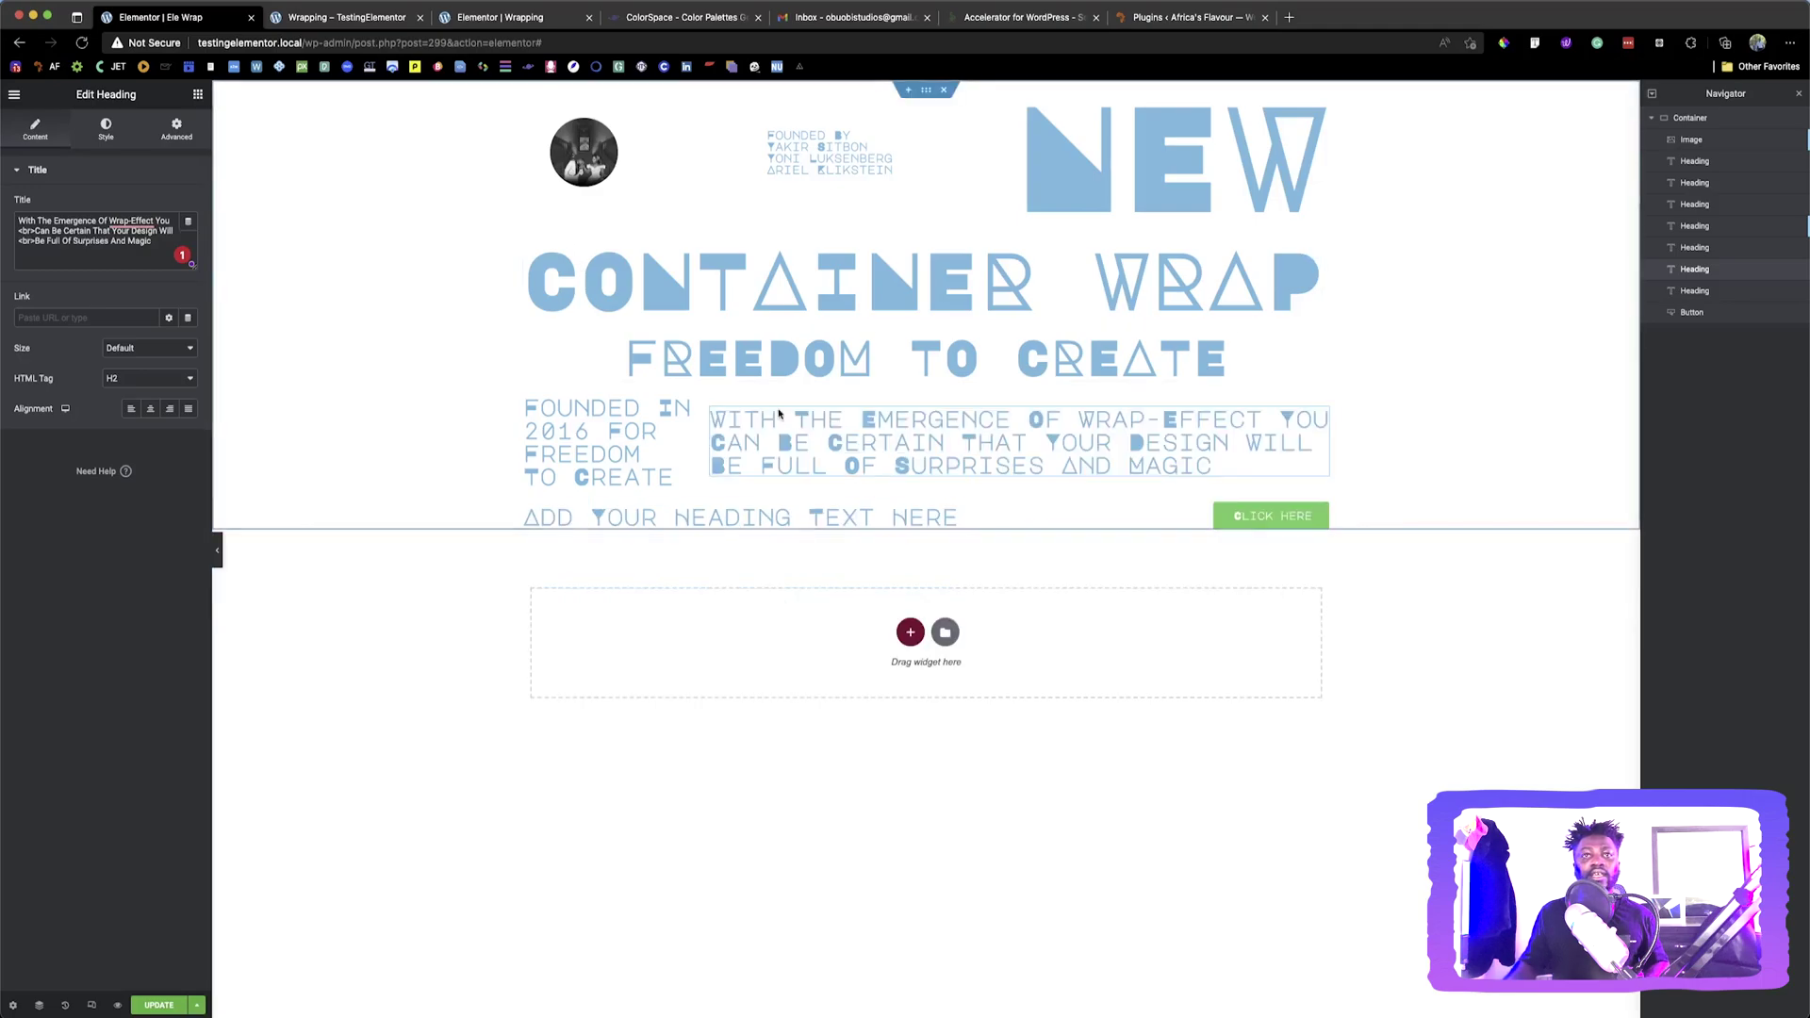
Replace the last placeholder heading's title with the reference text "EST - 2022"
click(740, 517)
key(ctrl+Tab)
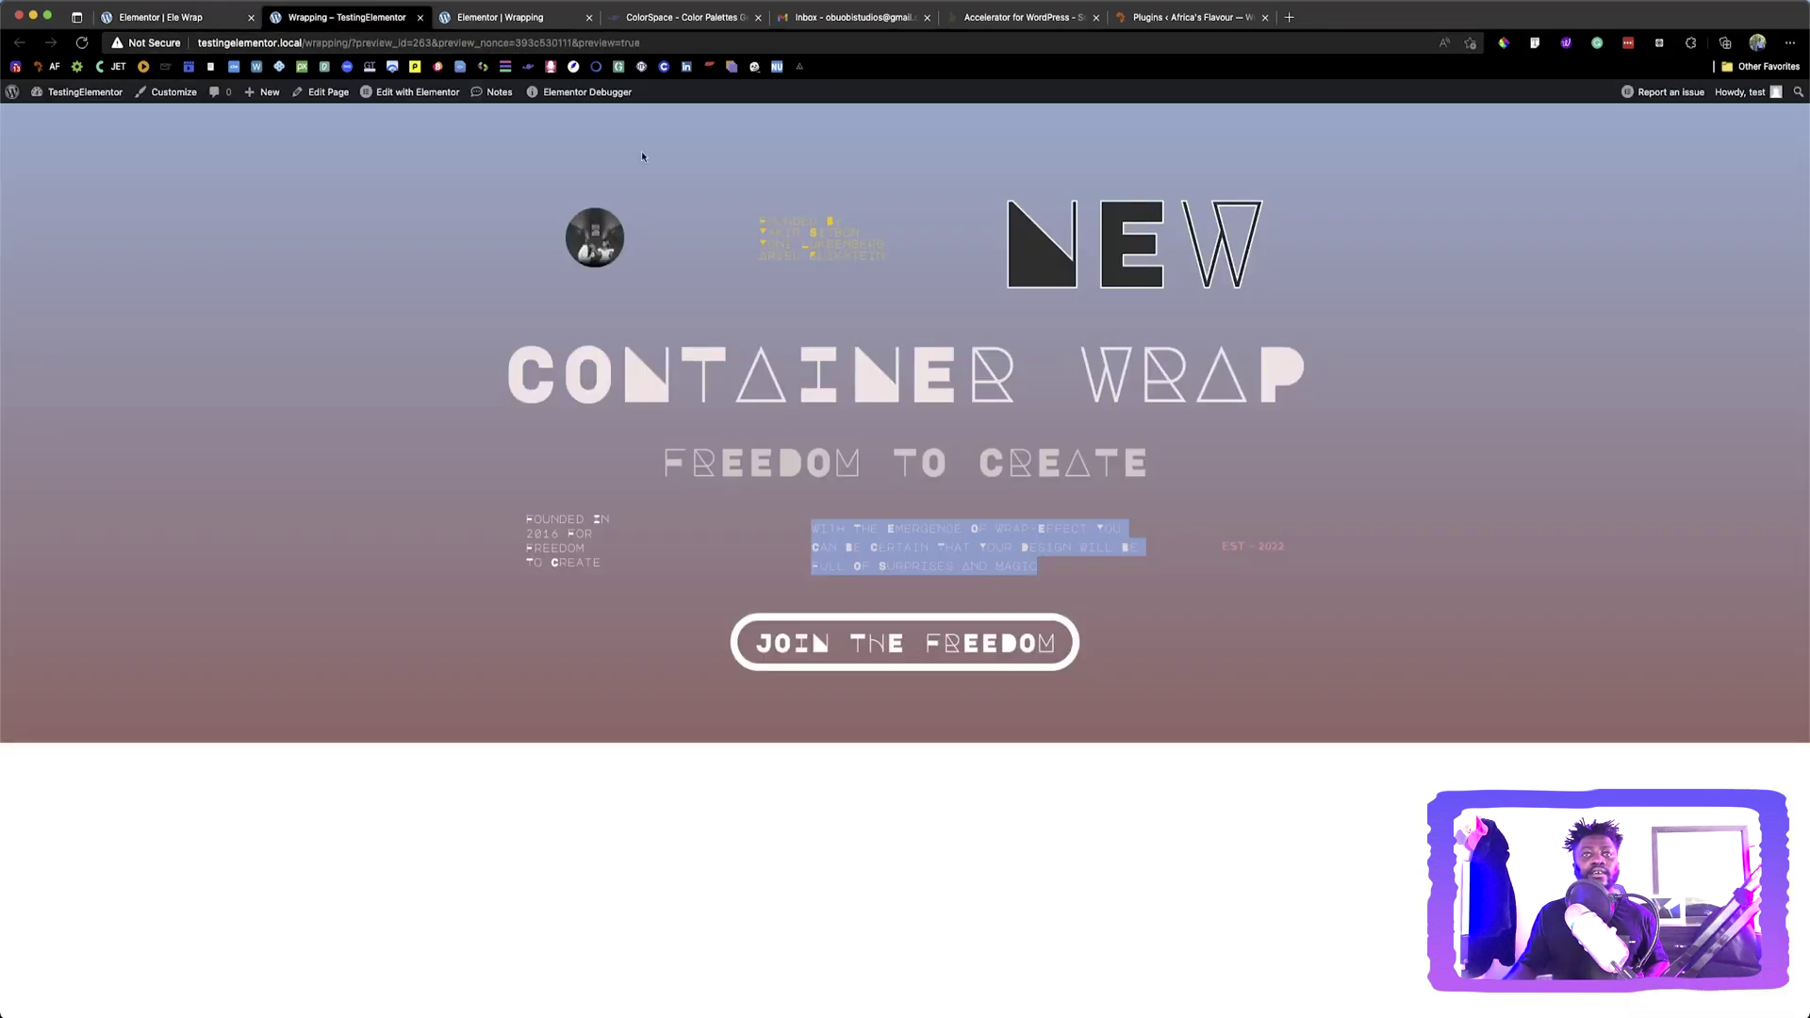
drag(1224, 547, 1283, 551)
key(super+c)
click(1272, 554)
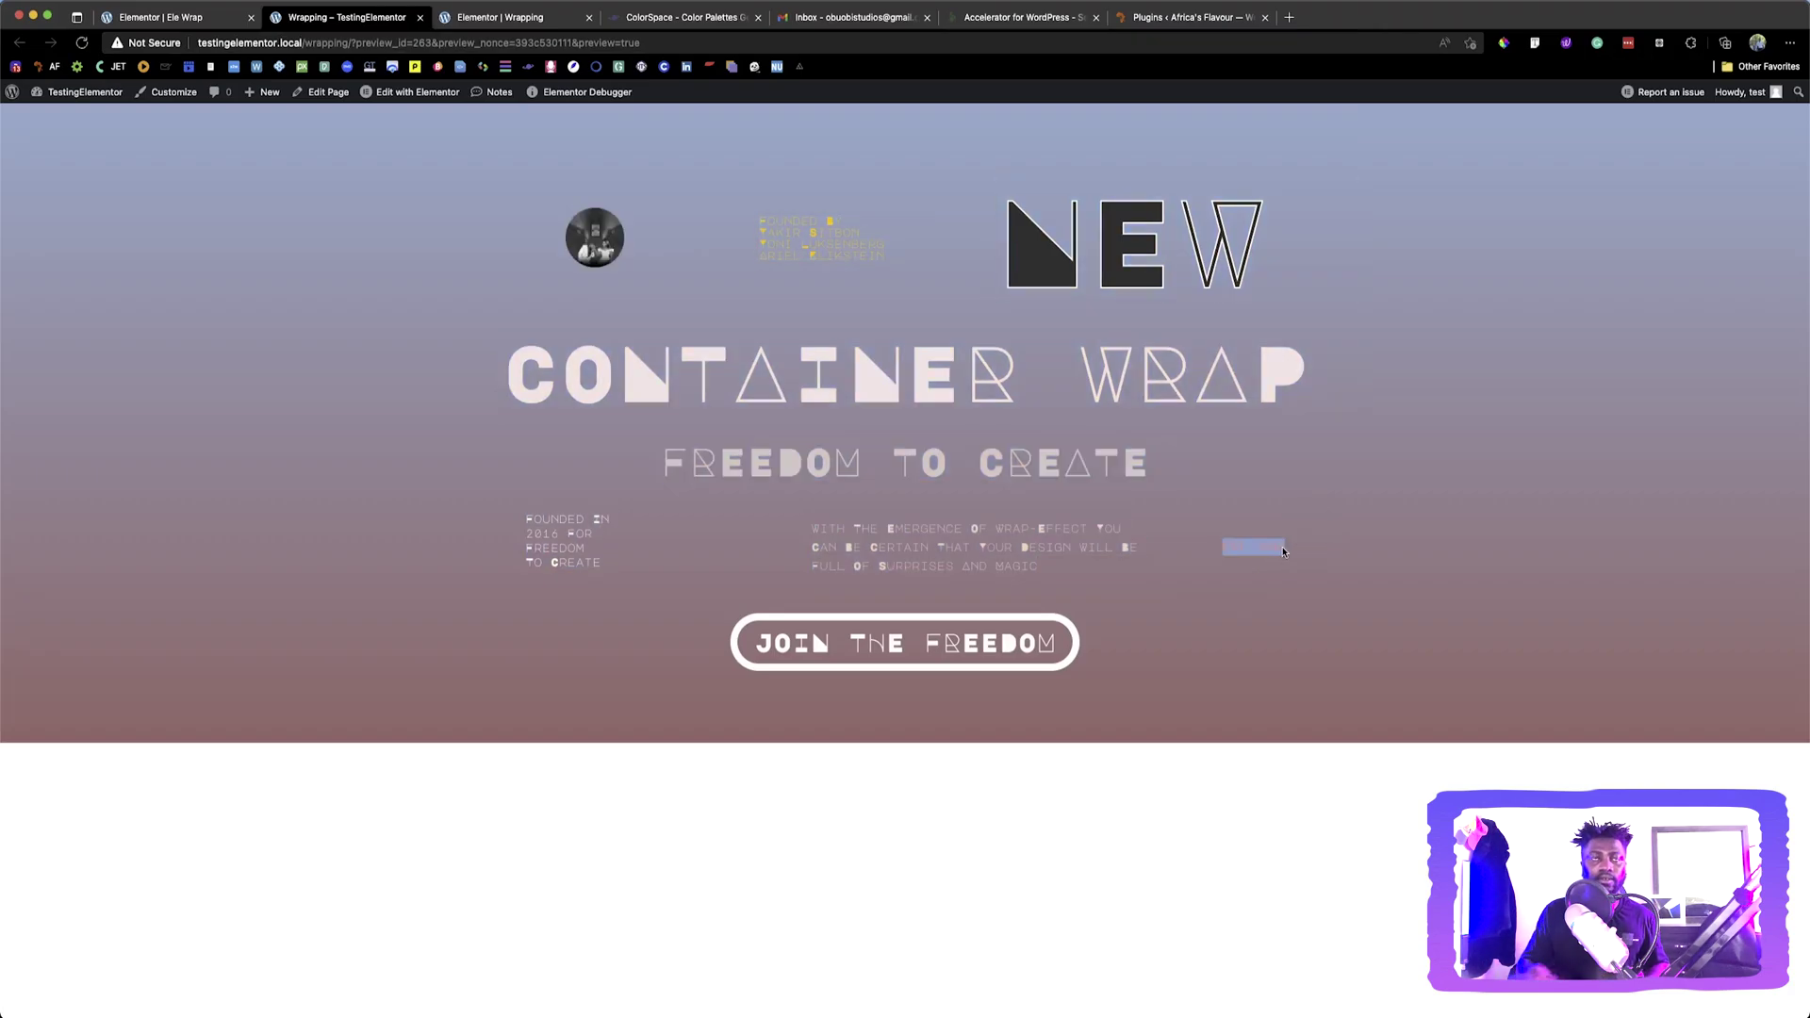
click(128, 19)
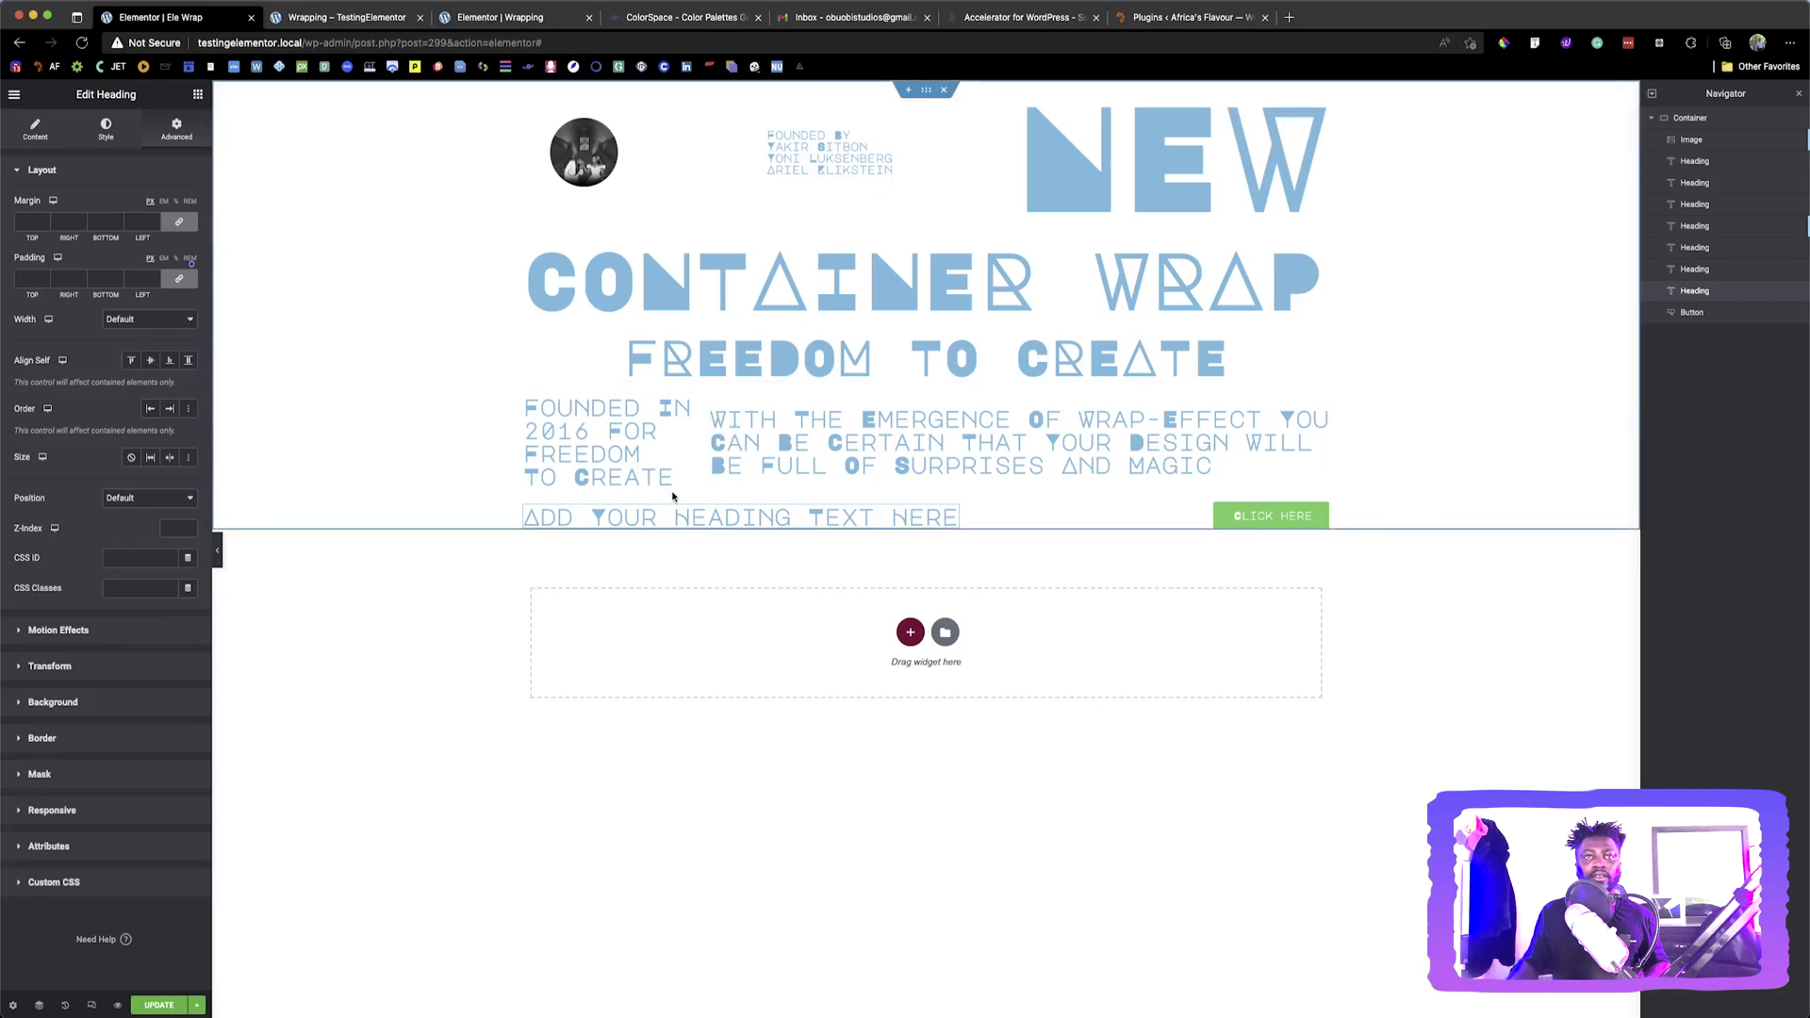
click(18, 129)
triple_click(83, 264)
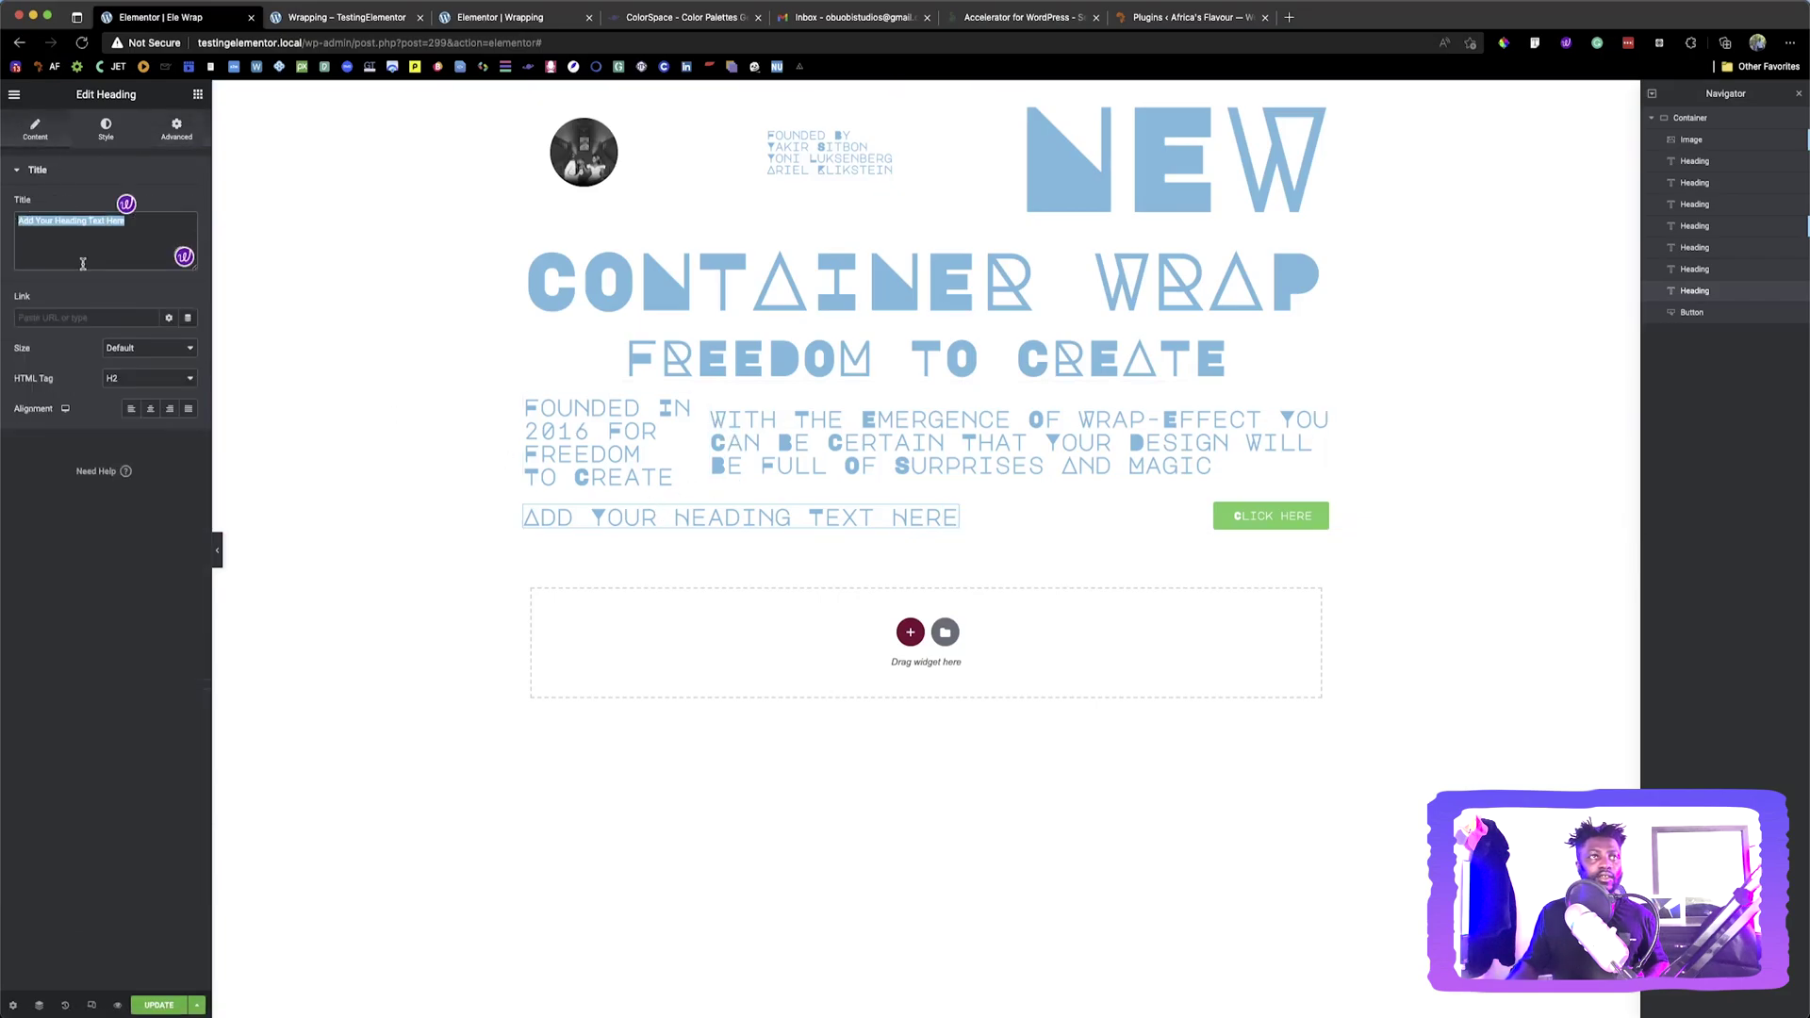
key(super+v)
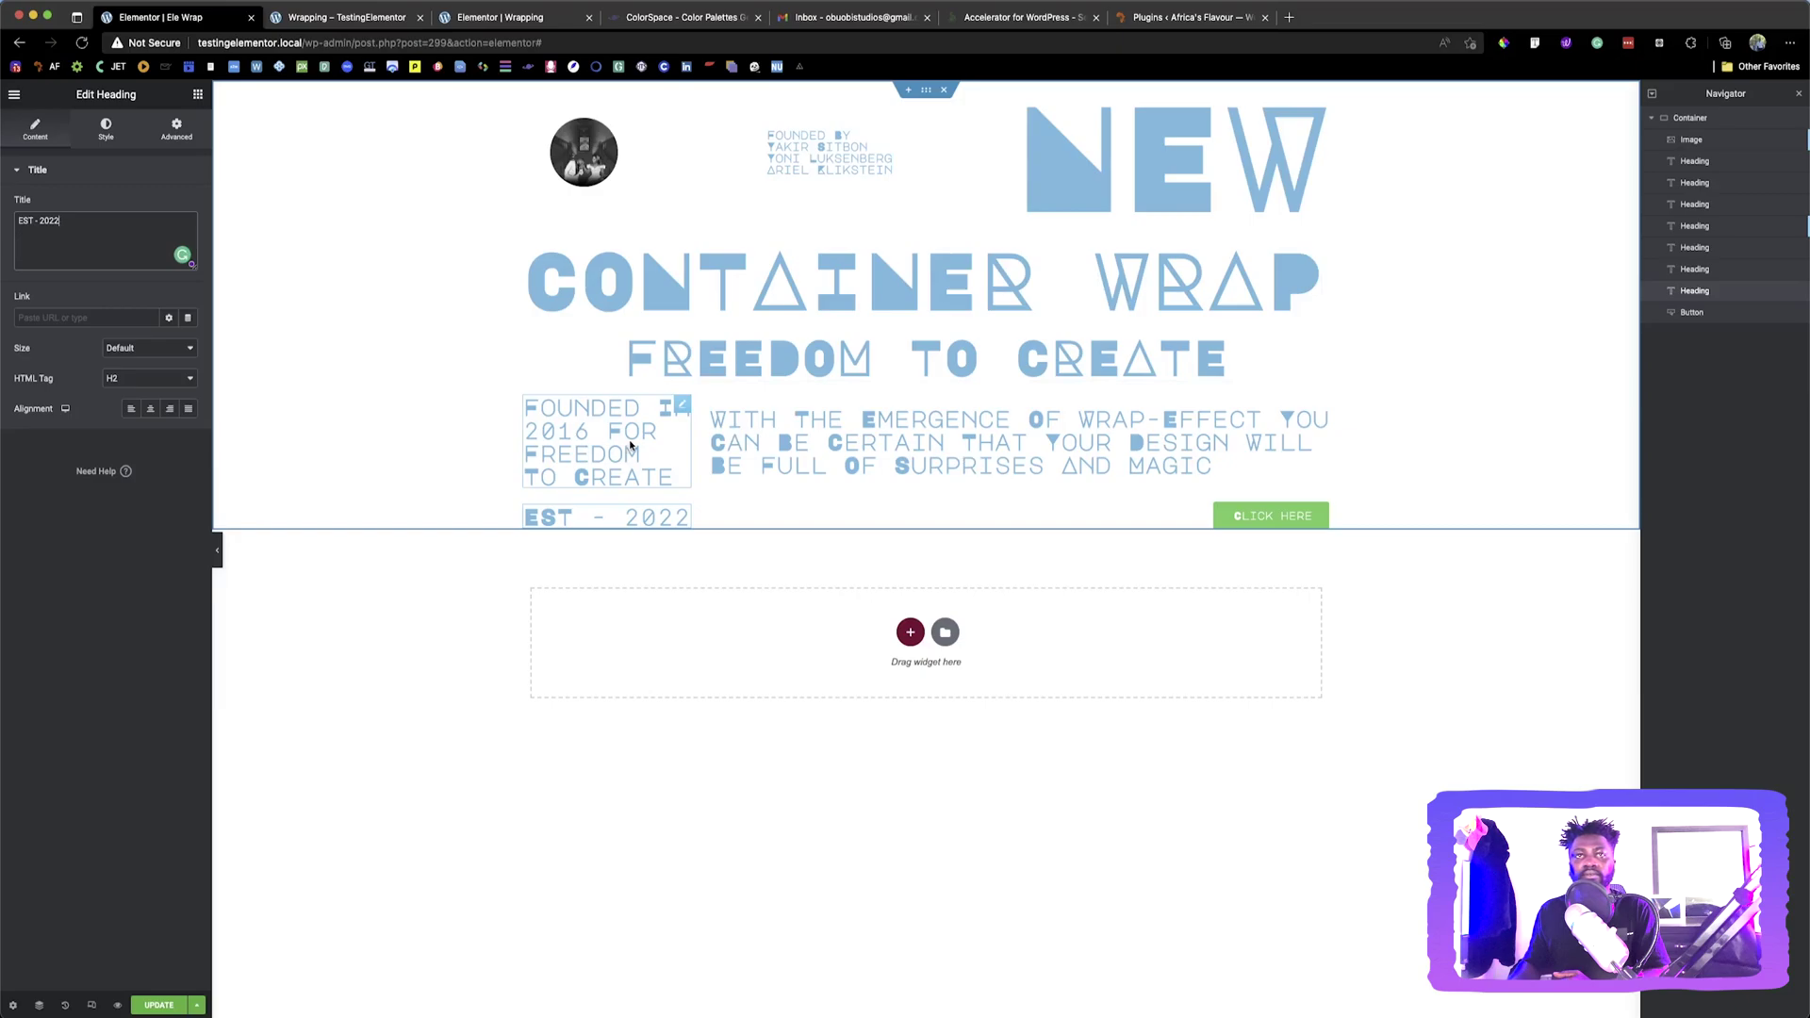
Set the "With The Emergence Of Wrap-Effect" heading's width type to Custom and its font size to 16 px
drag(754, 443, 731, 523)
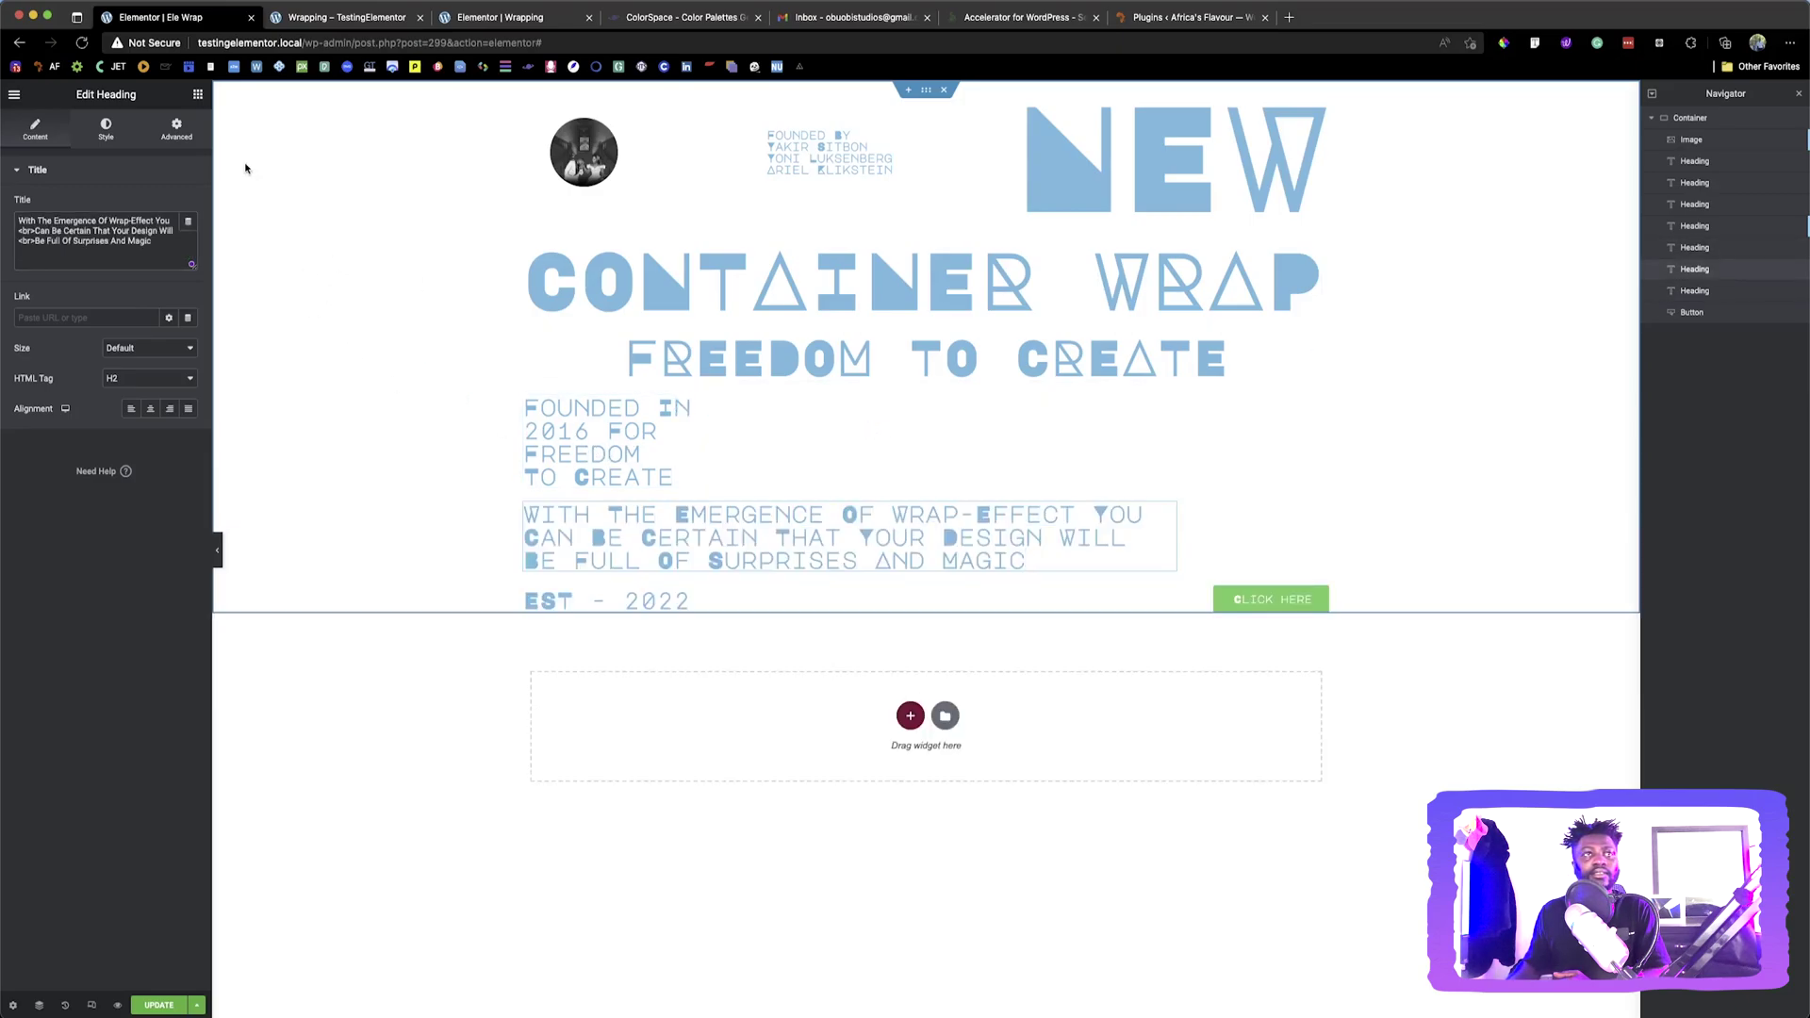
click(174, 142)
click(170, 322)
click(137, 363)
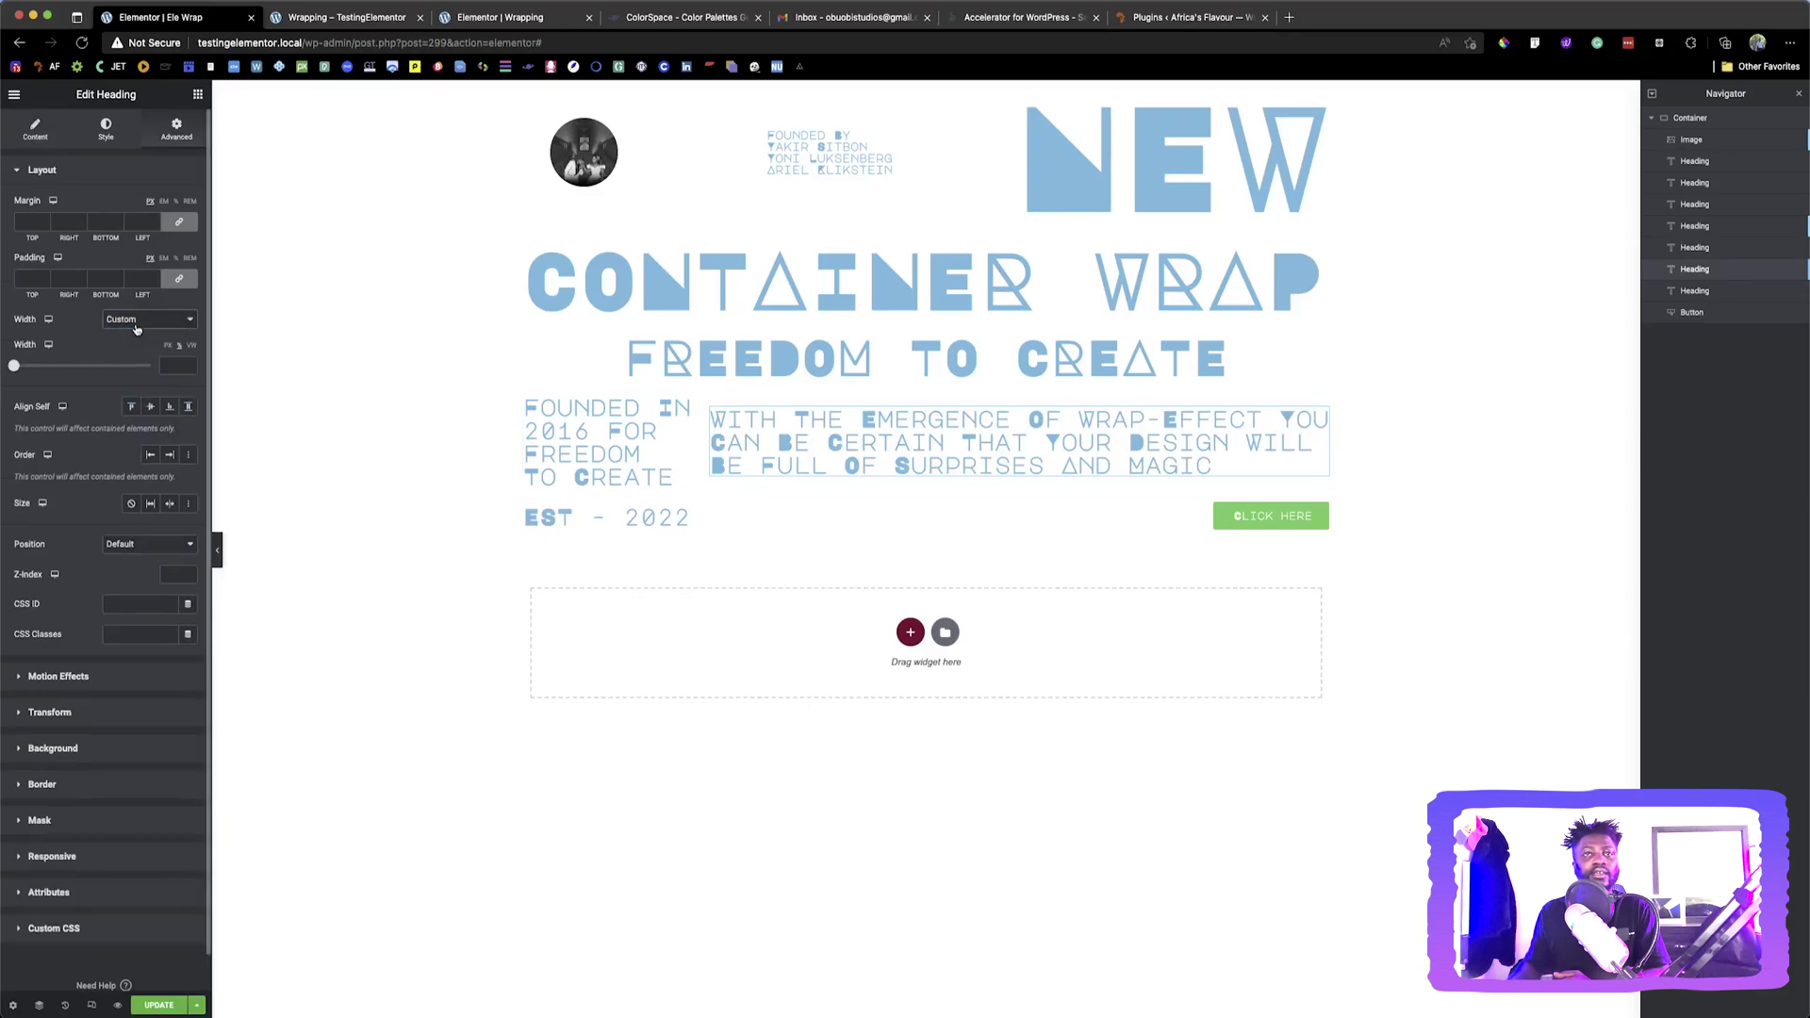
click(111, 132)
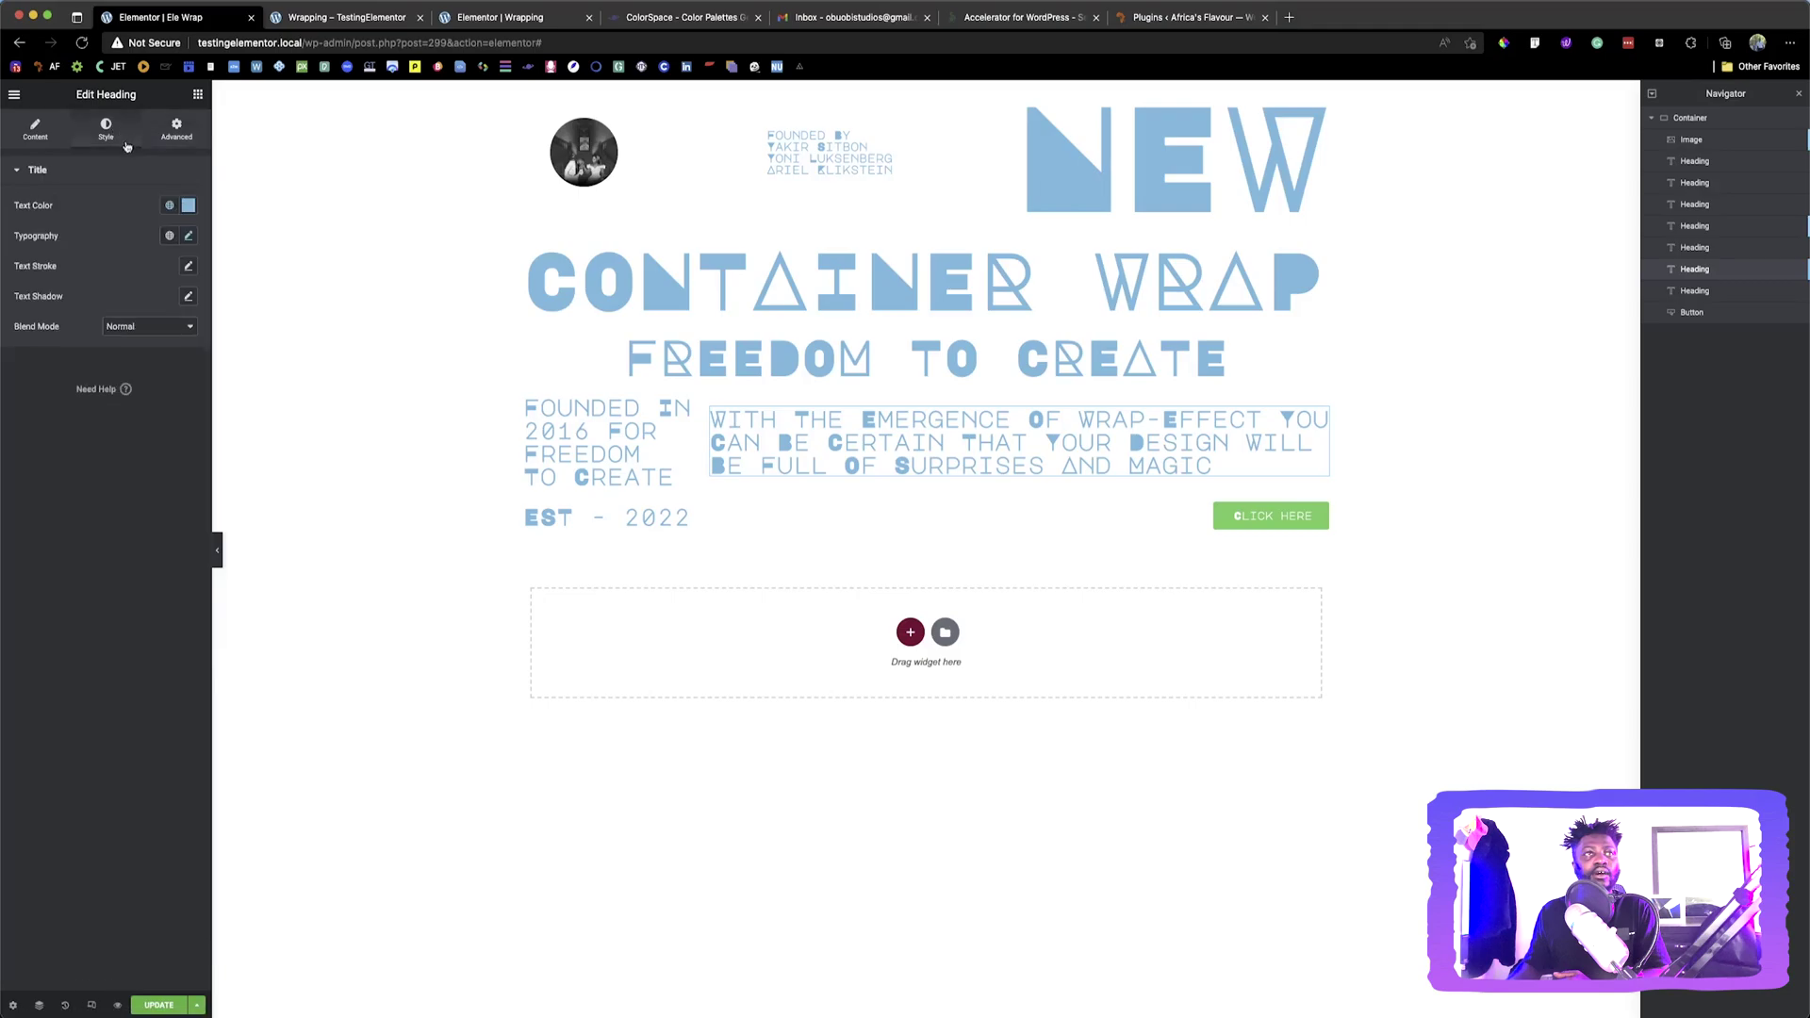
click(187, 234)
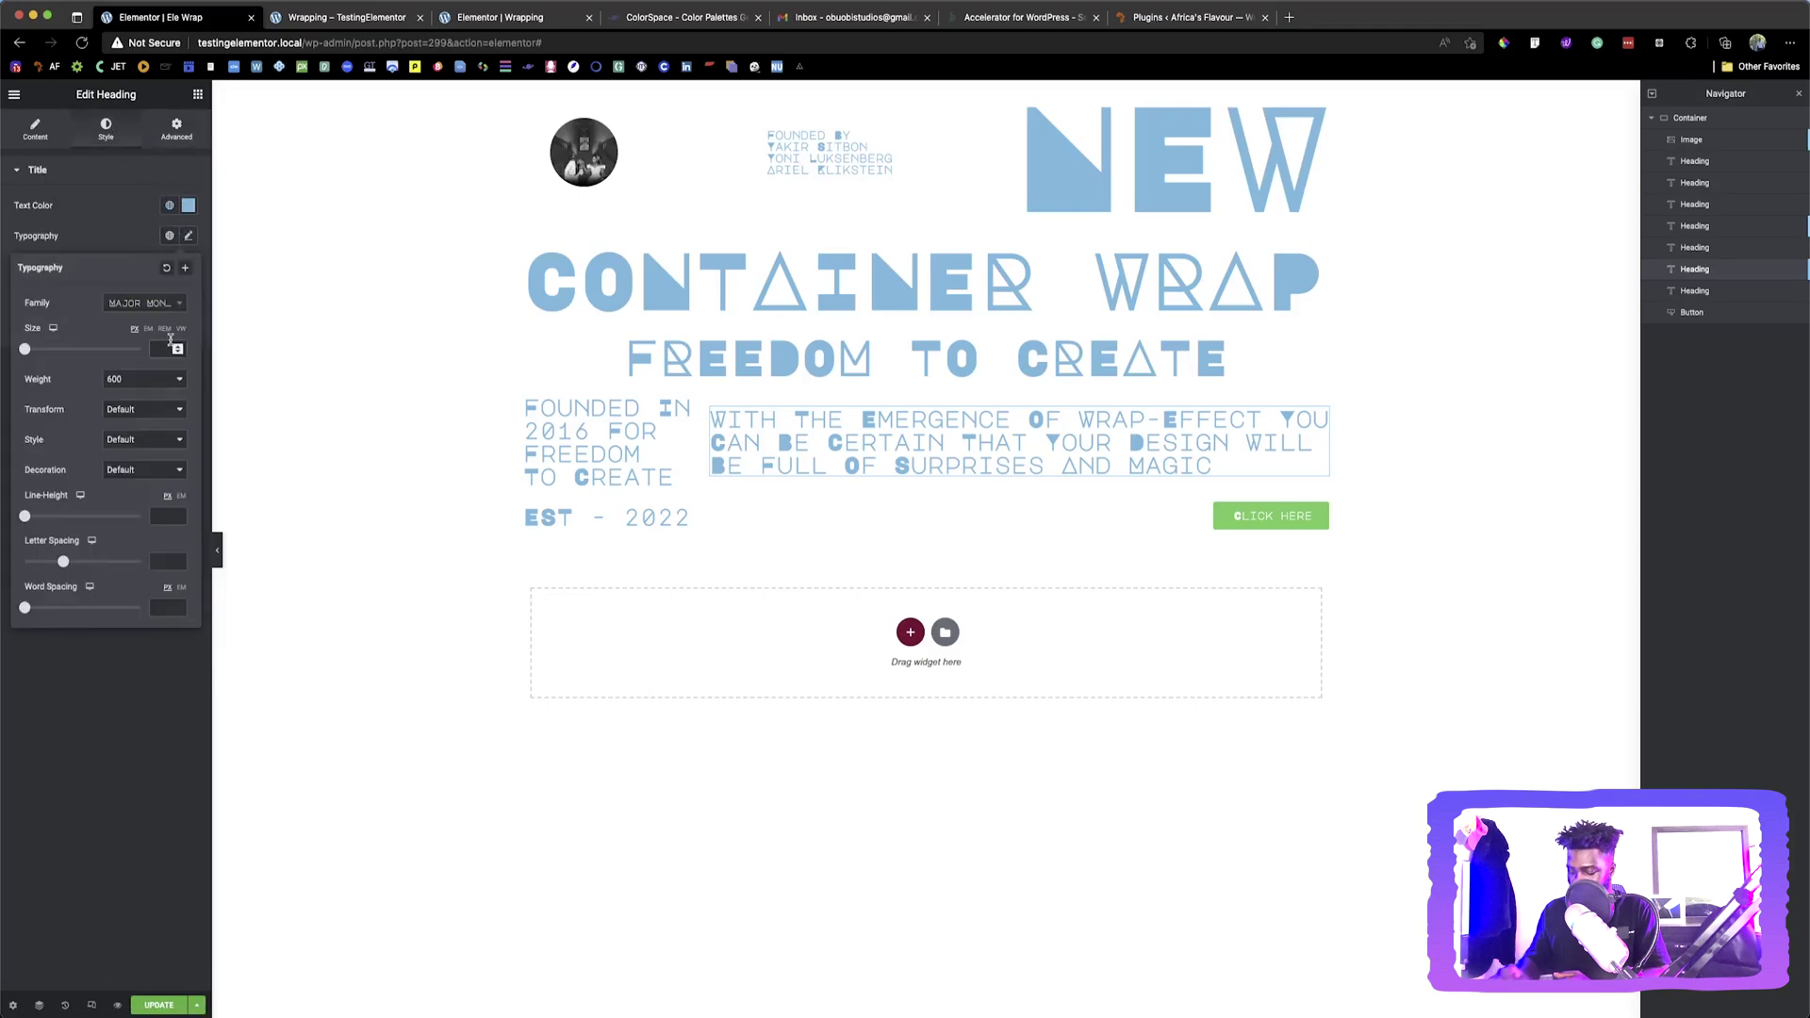
text(16)
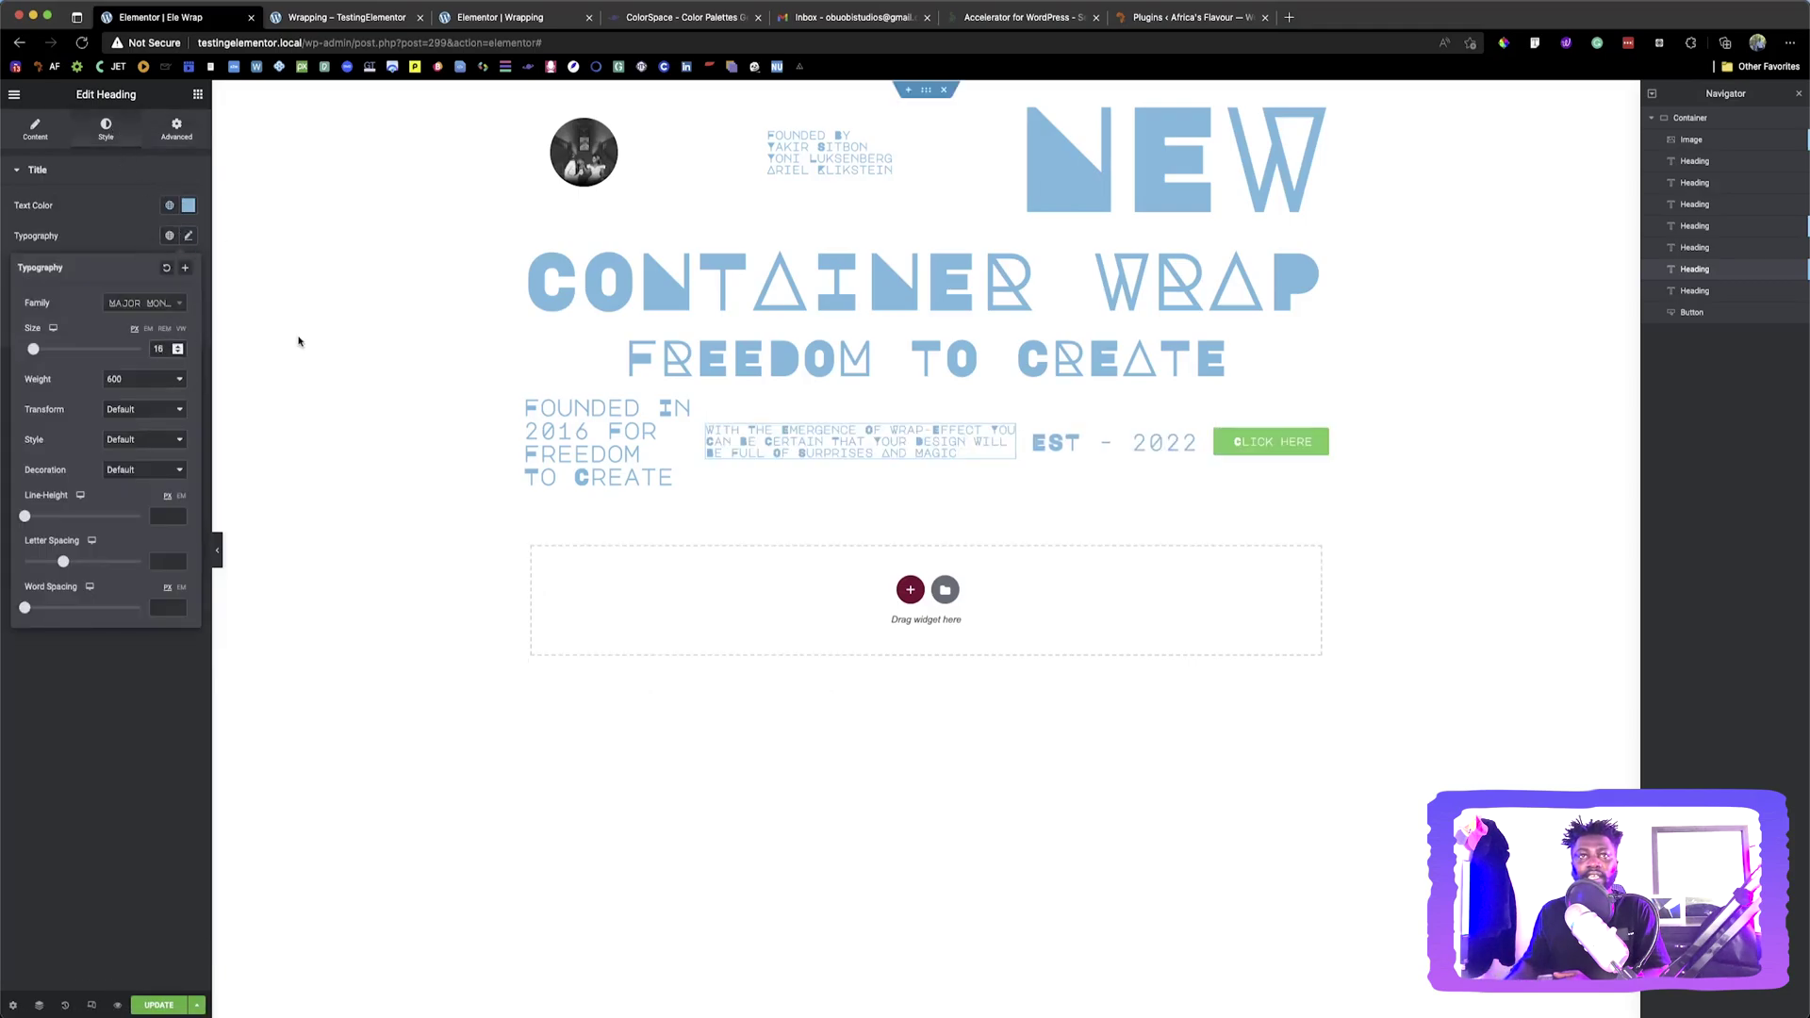
Set the "Founded In 2016 For Freedom To Create" heading's font size to 16 px and its custom width to 33%
click(533, 407)
click(187, 235)
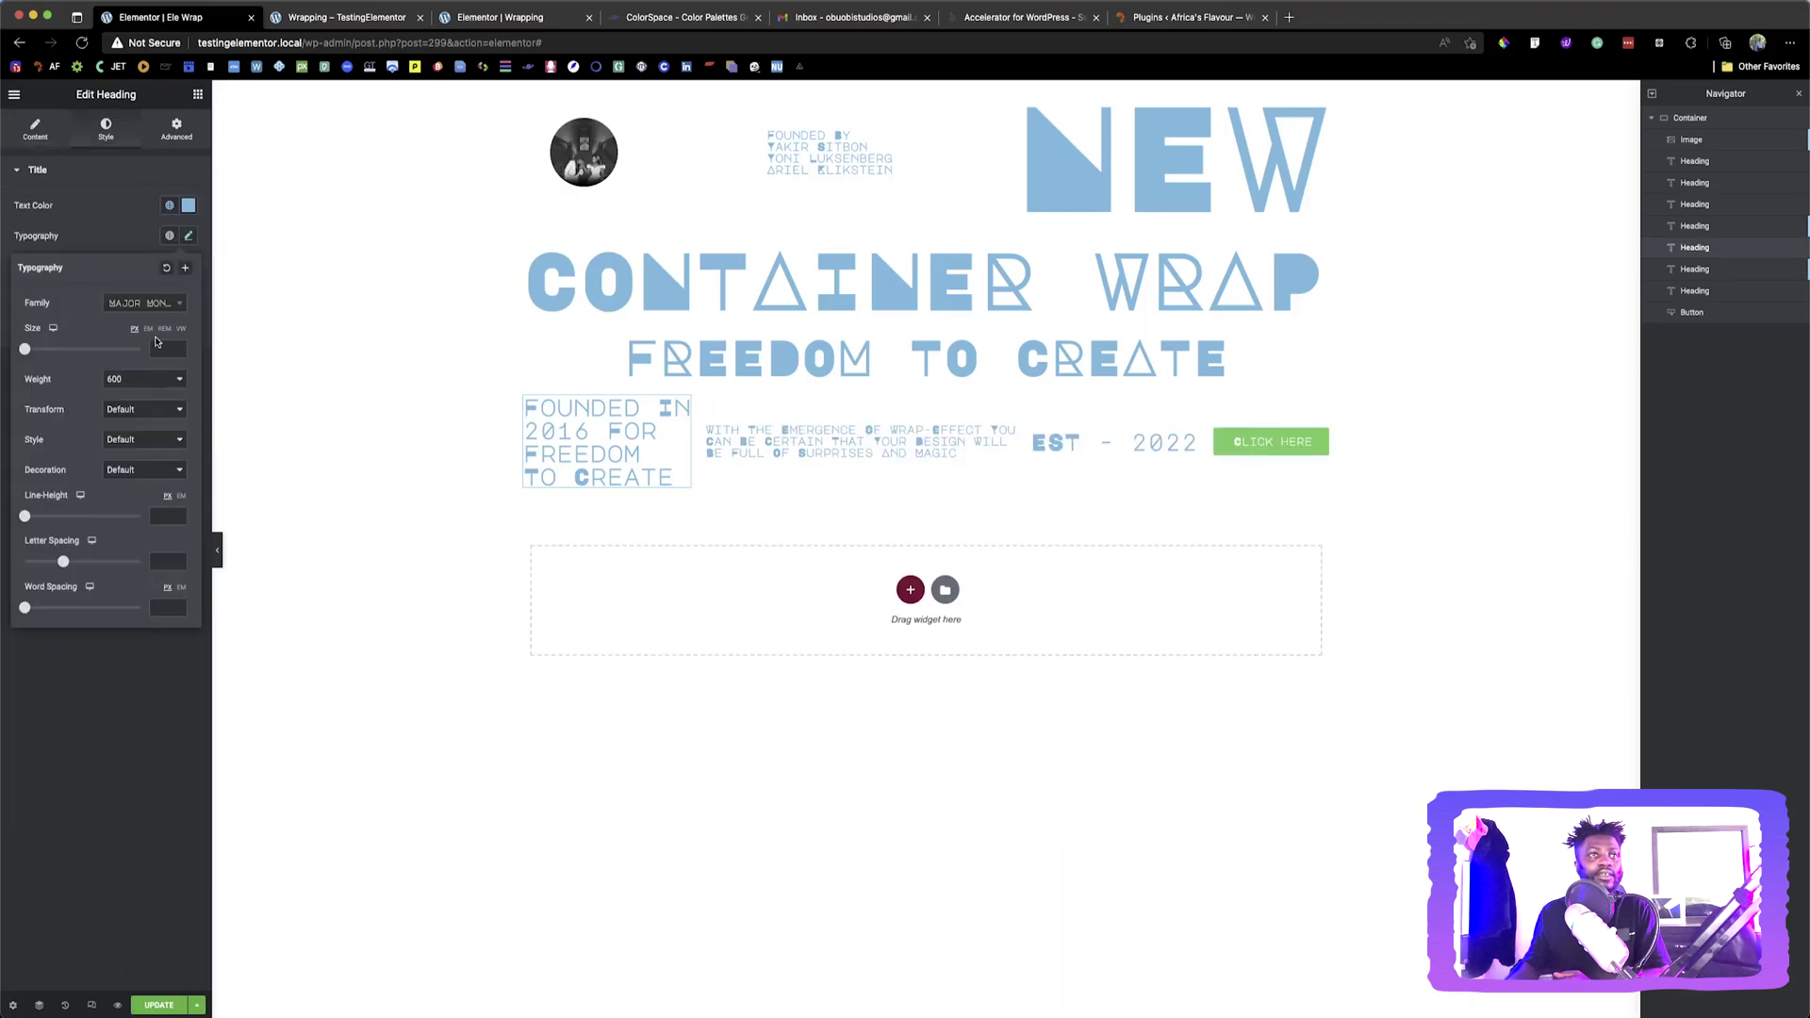
text(16)
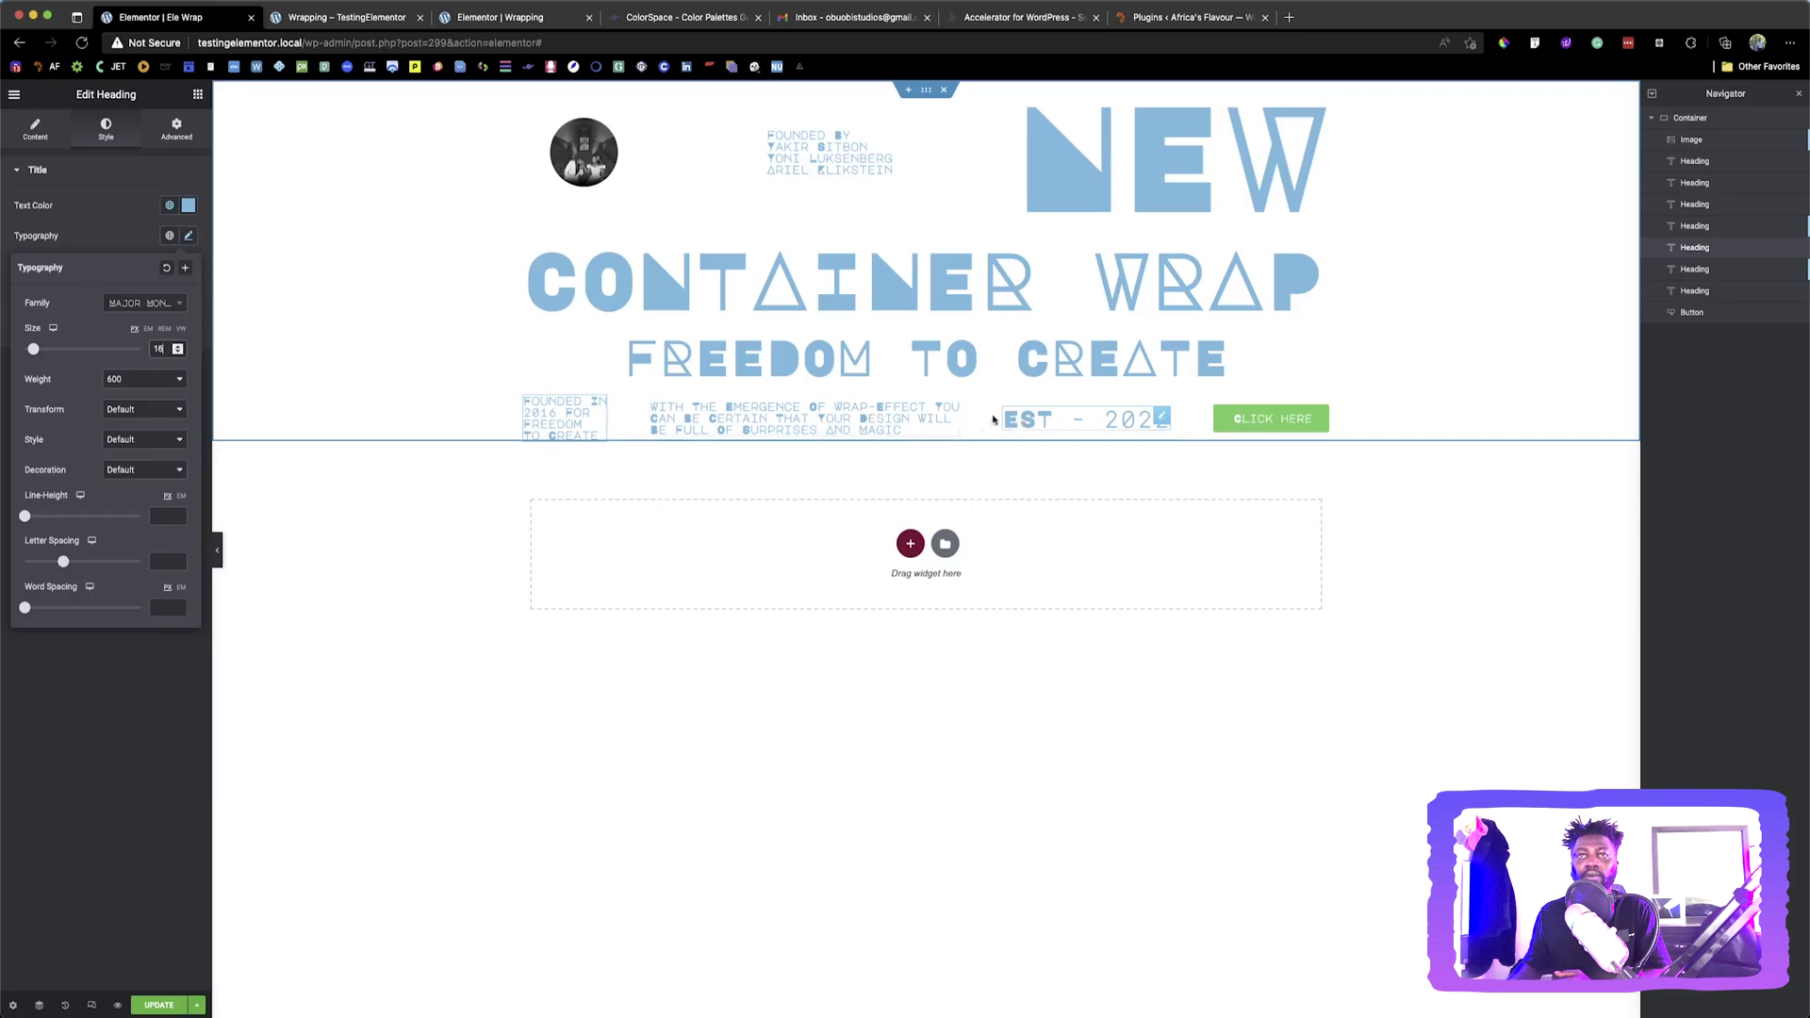
click(165, 97)
click(174, 132)
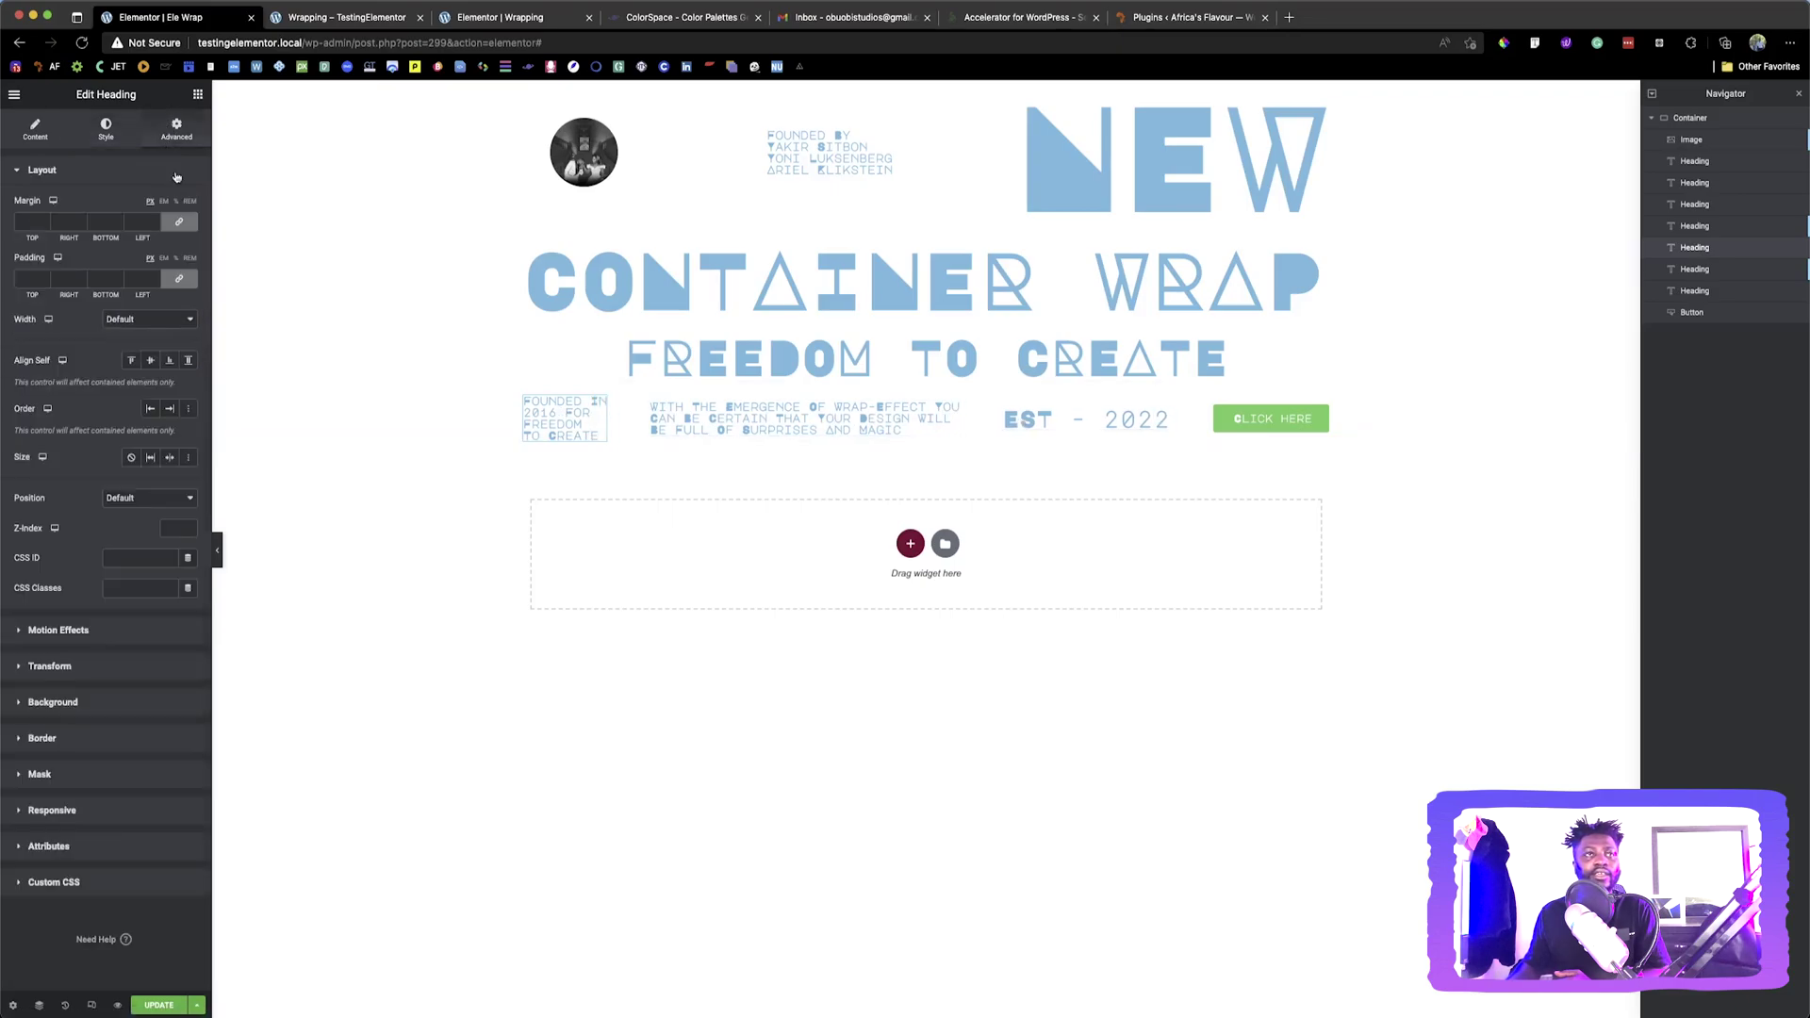
click(165, 325)
click(141, 365)
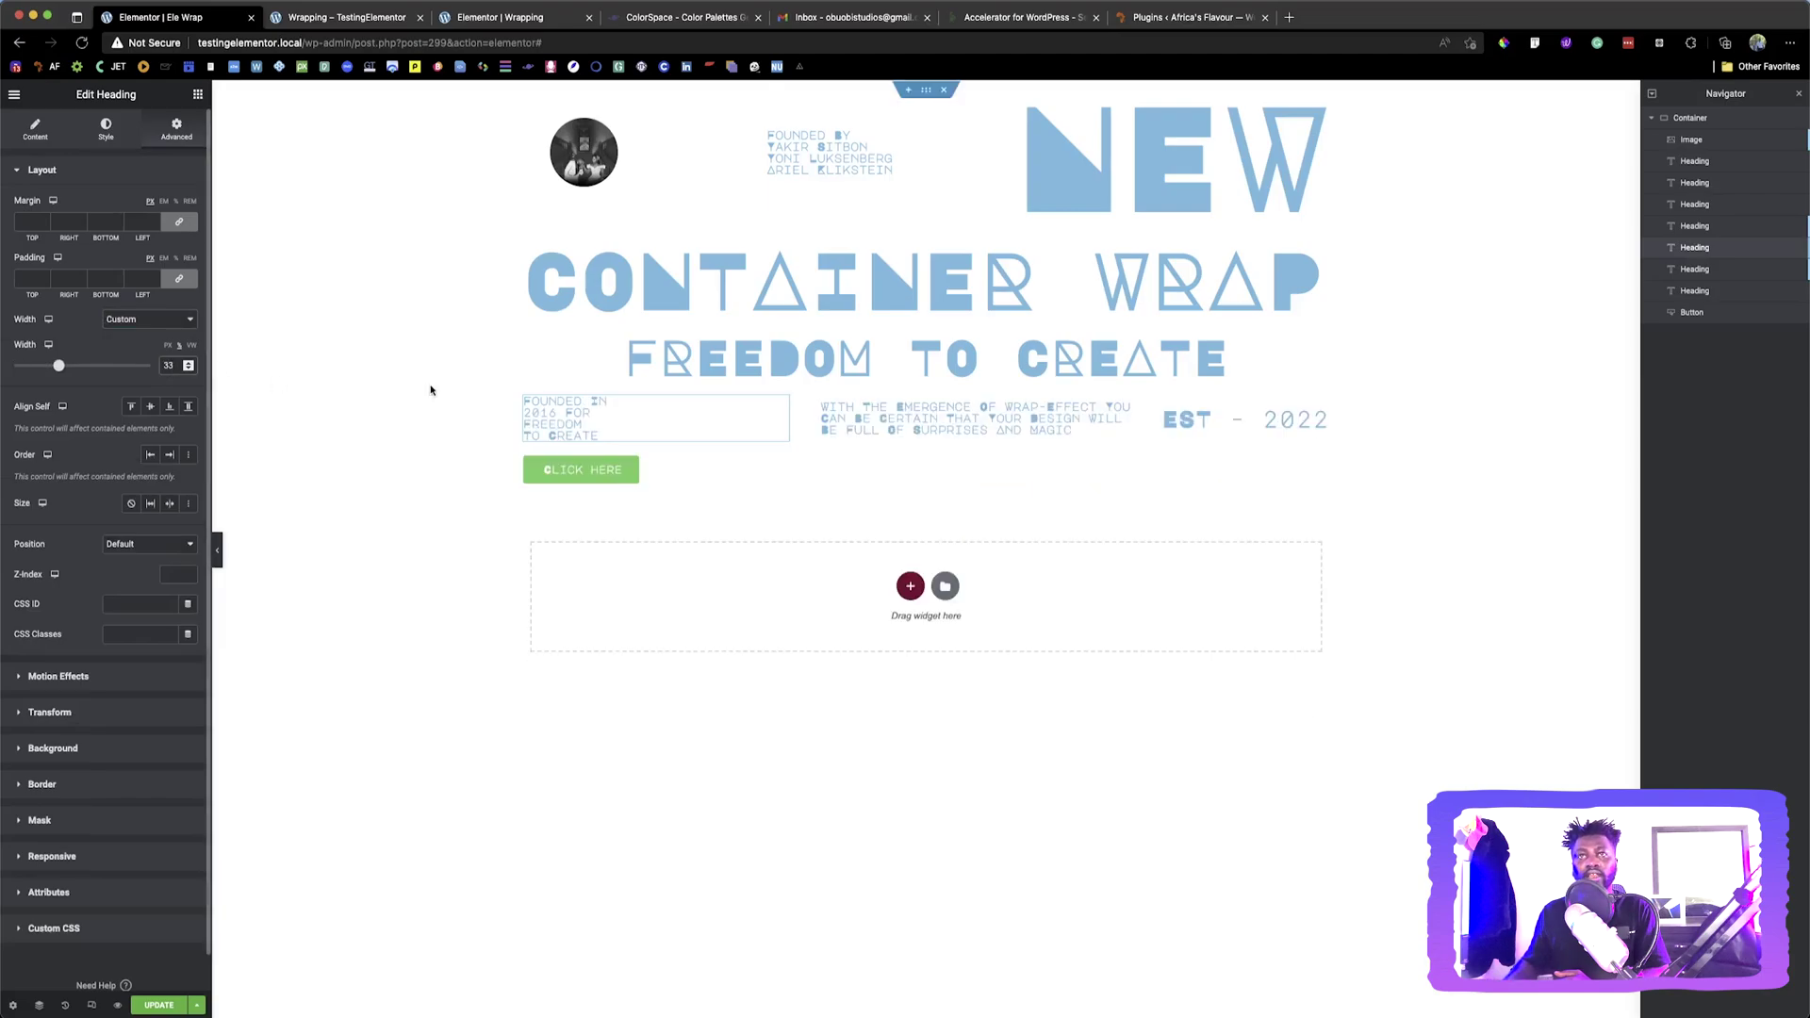
Set the "EST - 2022" heading's font size to 20 px
click(1236, 425)
click(106, 129)
click(188, 237)
click(167, 349)
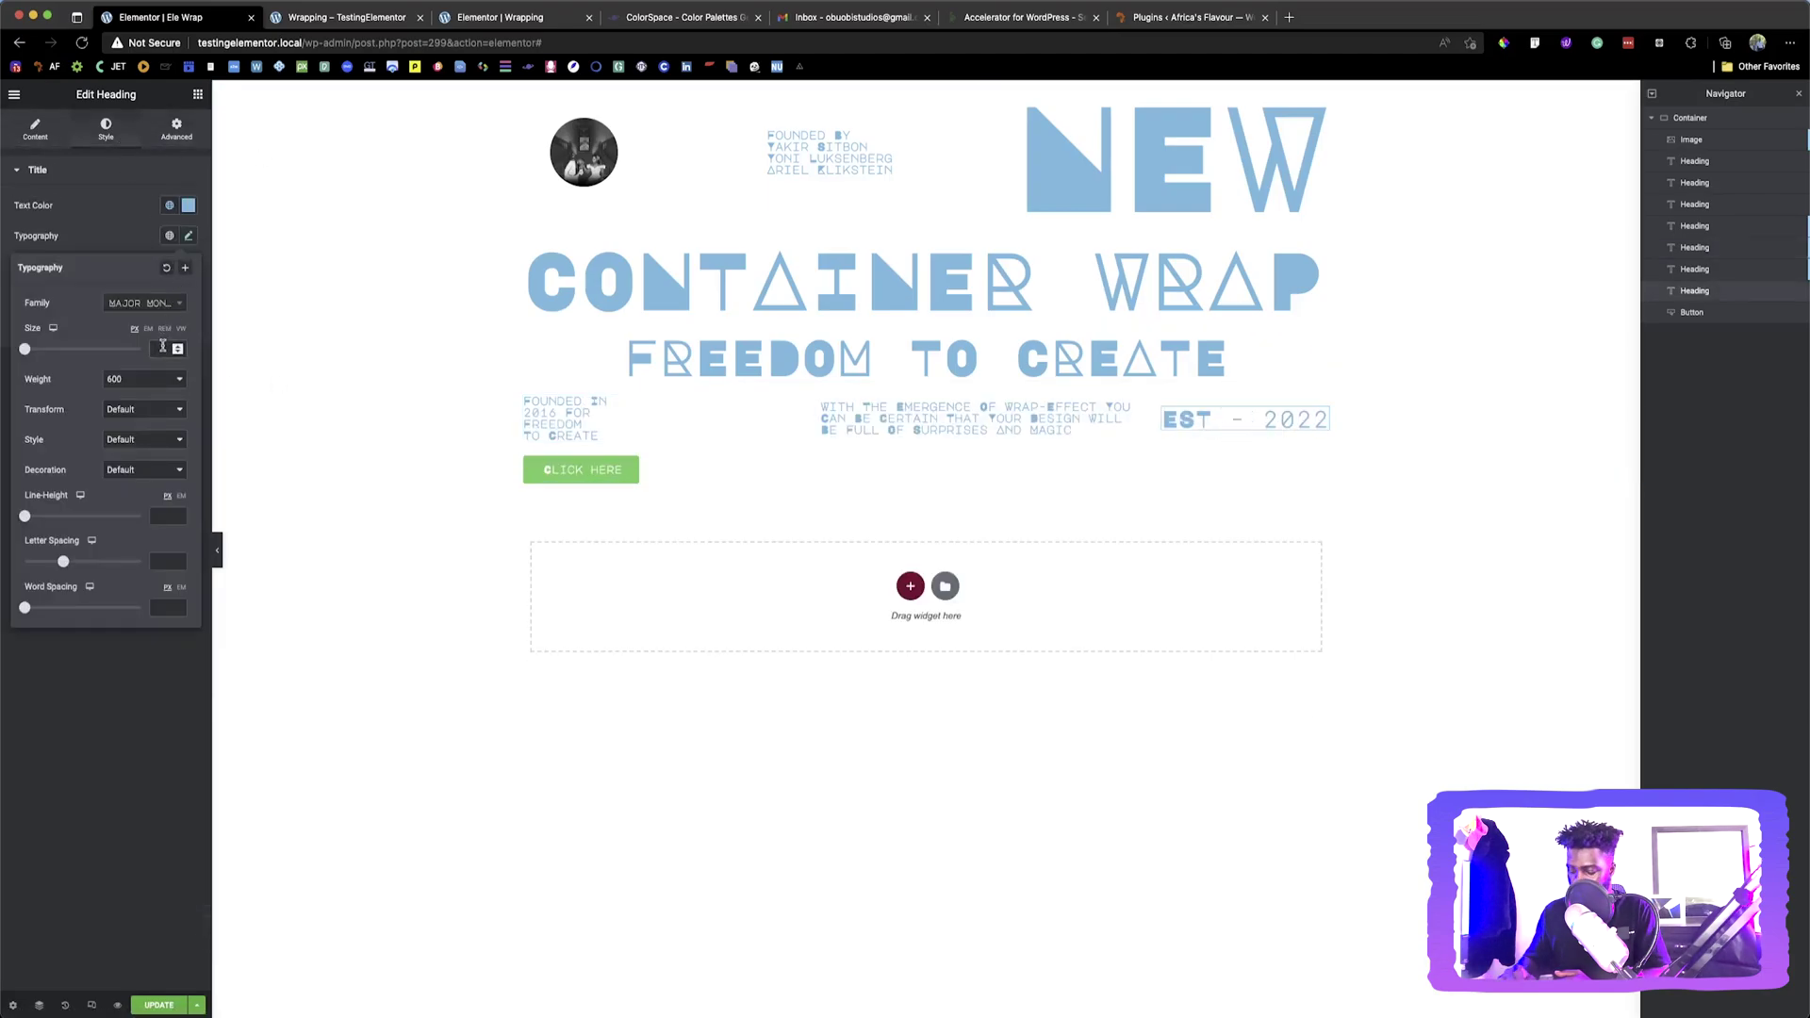
text(20)
Set the "Click here" button's width to Full Width (100%) and centre the button
click(632, 466)
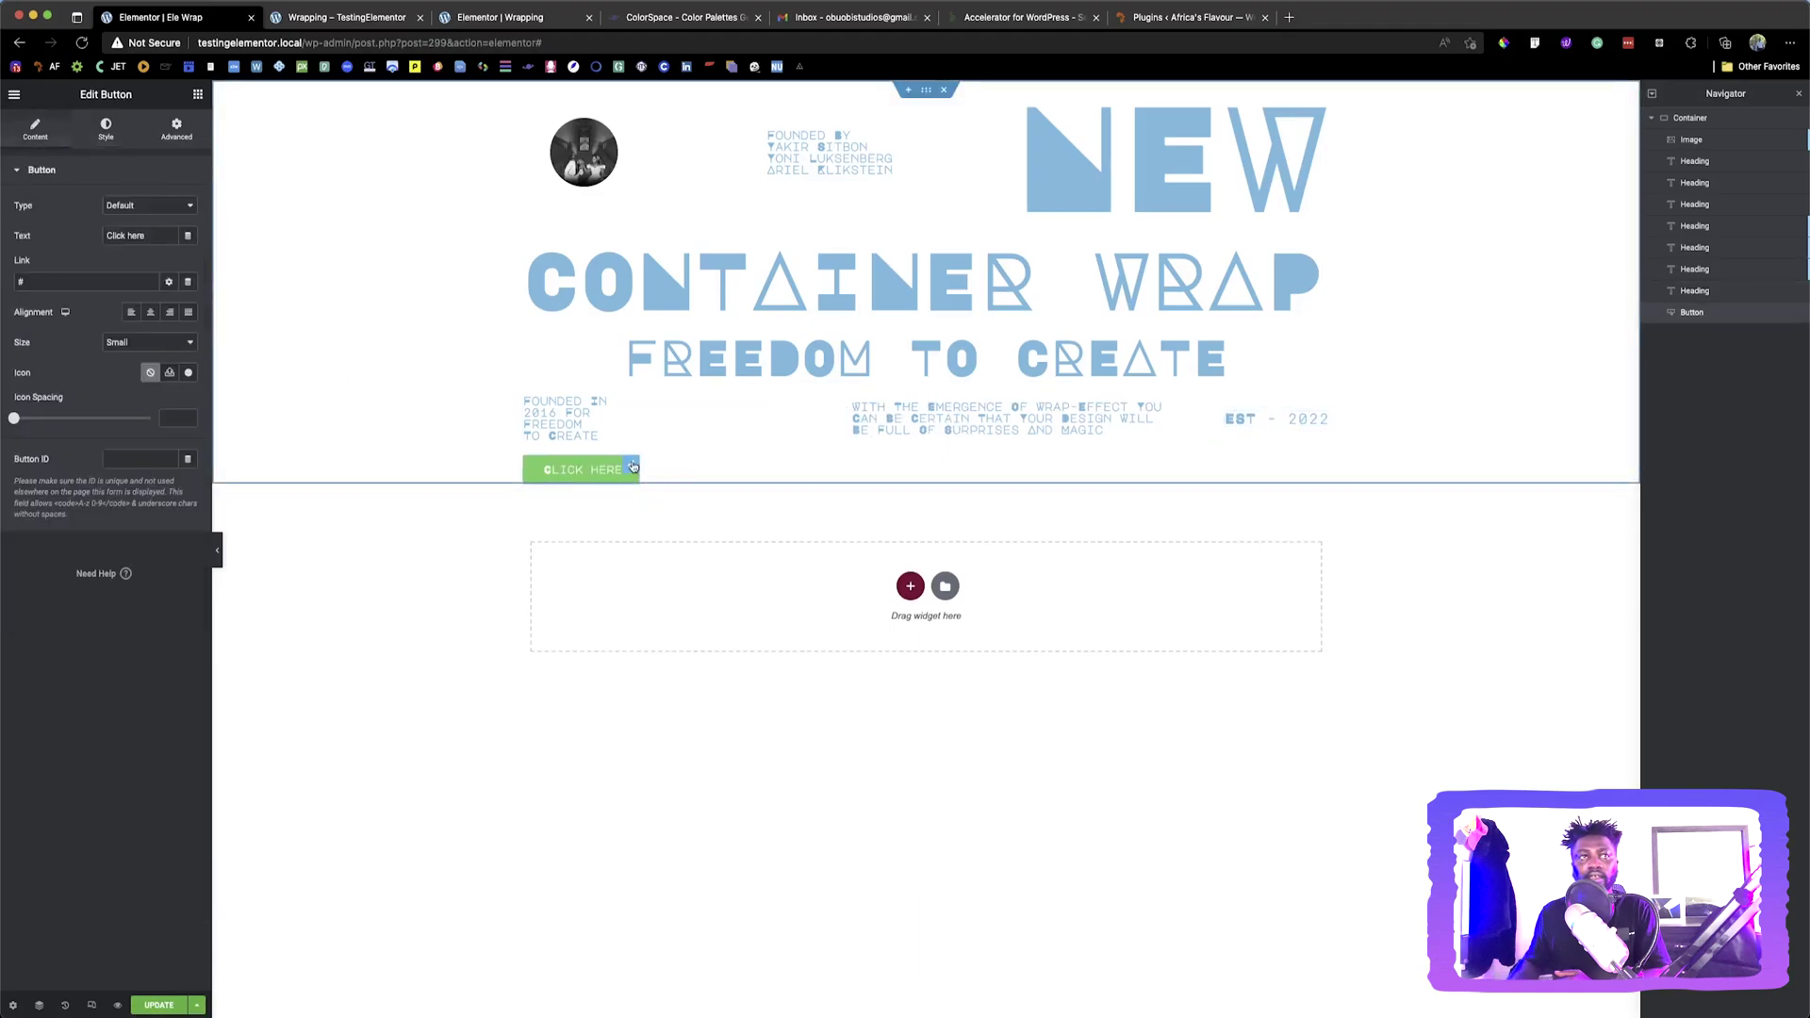
click(176, 130)
click(170, 321)
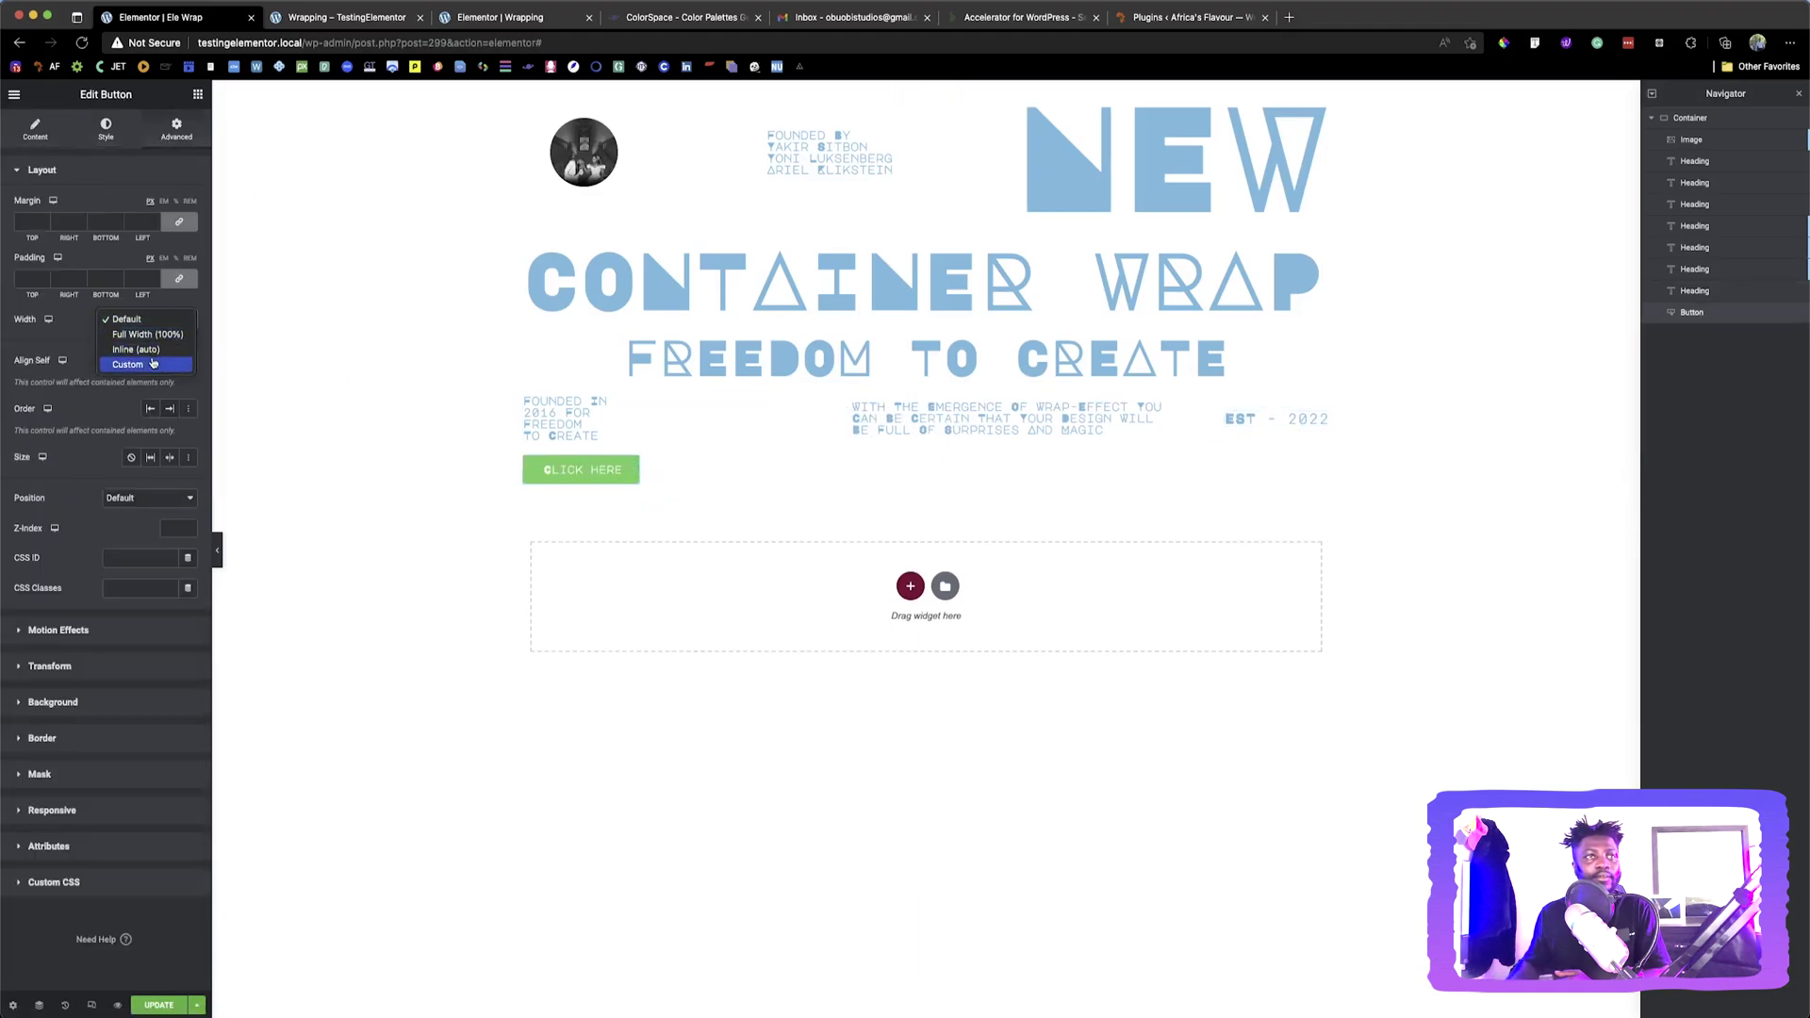
click(153, 364)
click(149, 318)
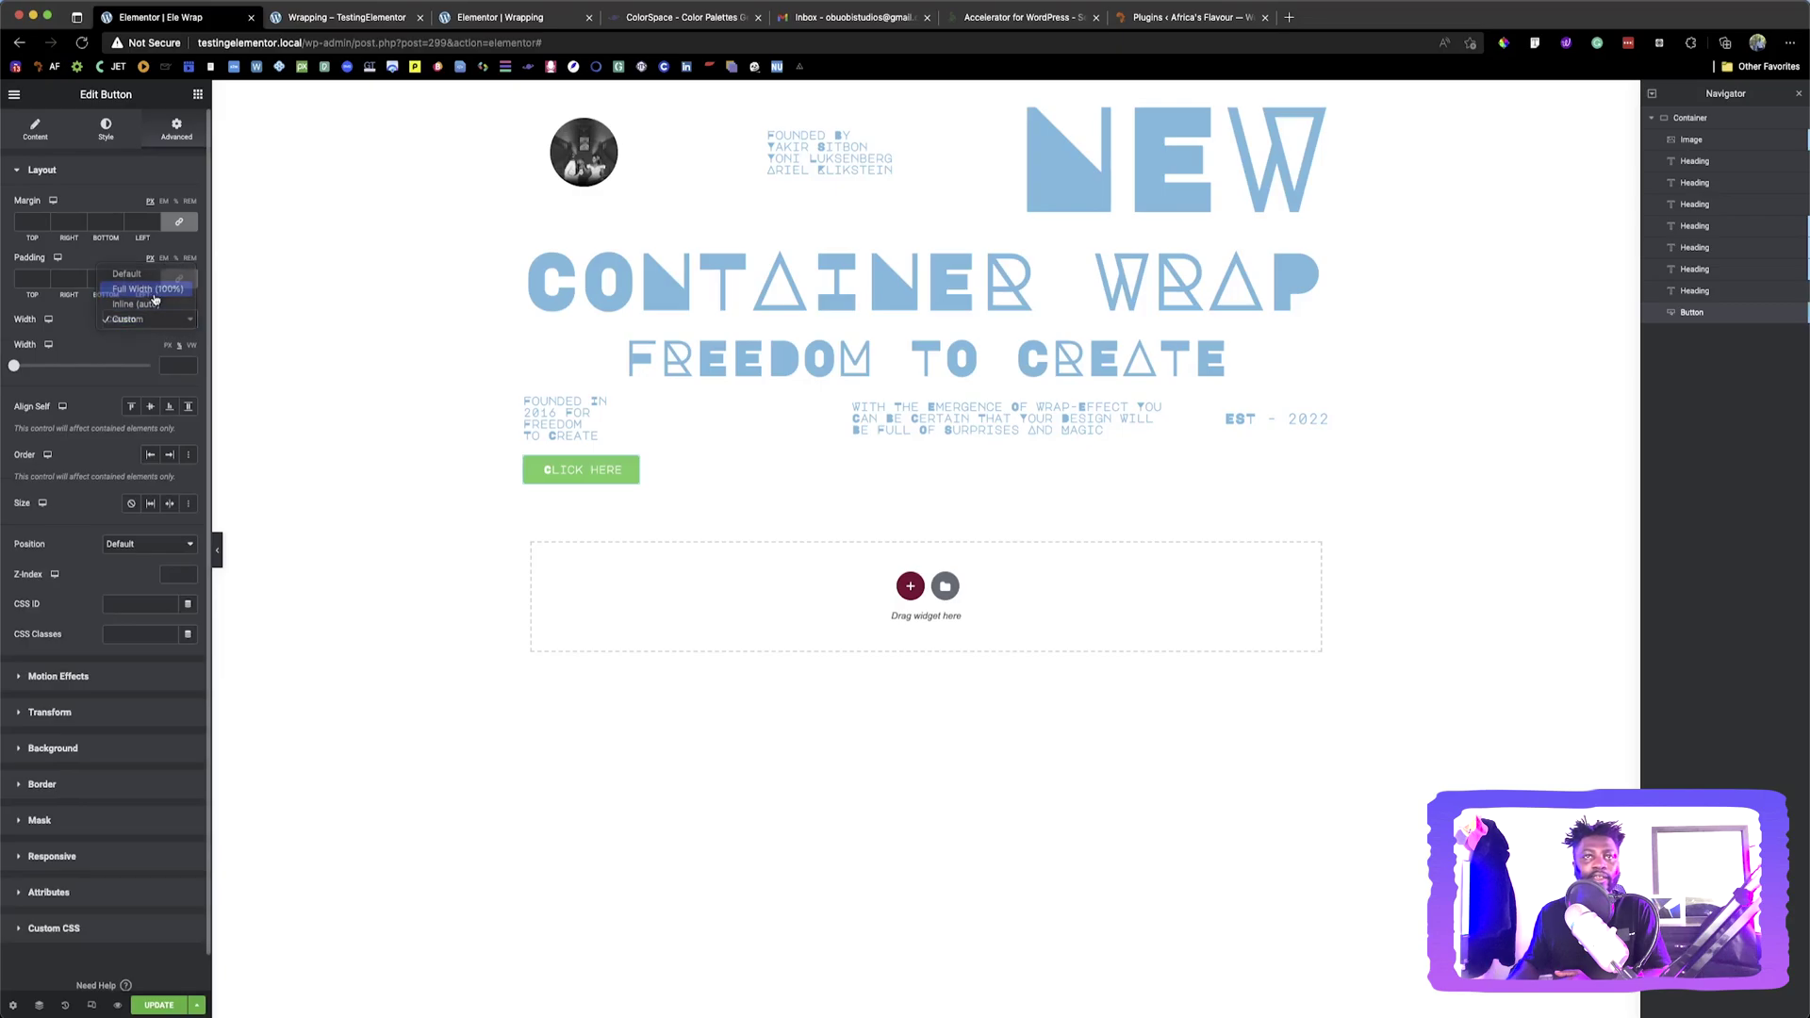
click(141, 289)
click(35, 129)
click(150, 312)
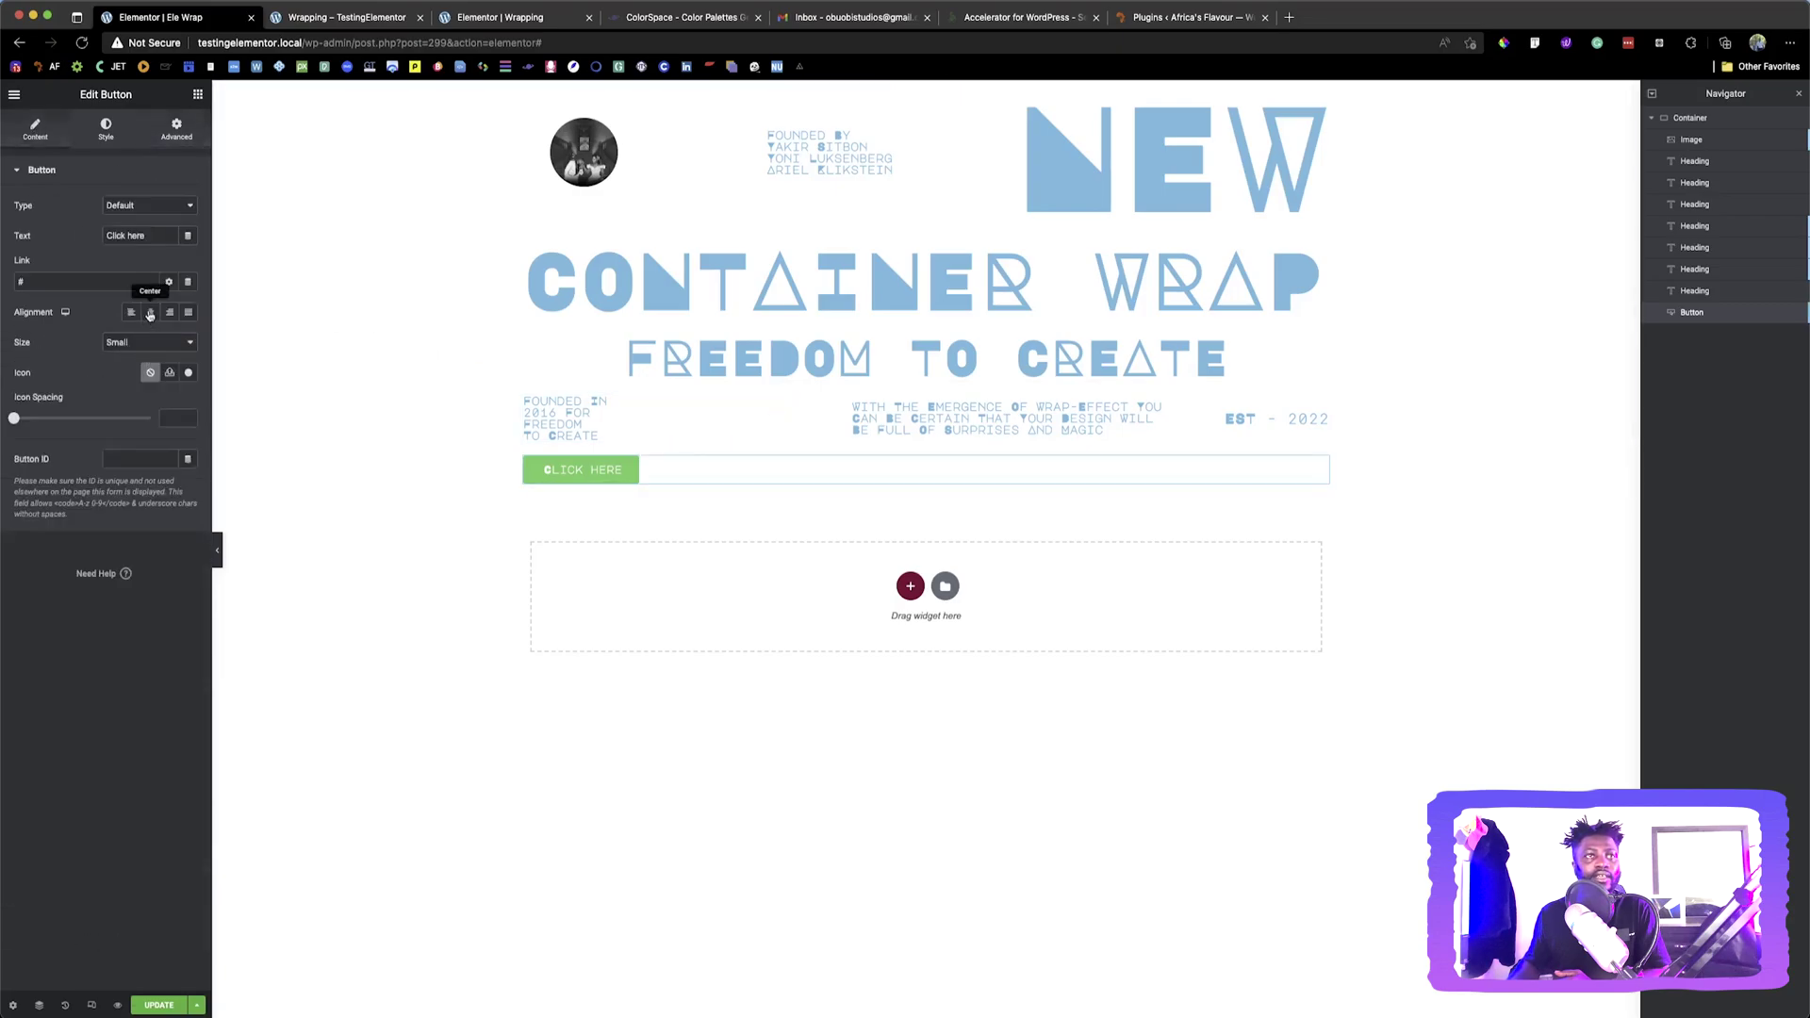
Give the button a solid border 10 wide on all sides with a border radius of 50
click(105, 129)
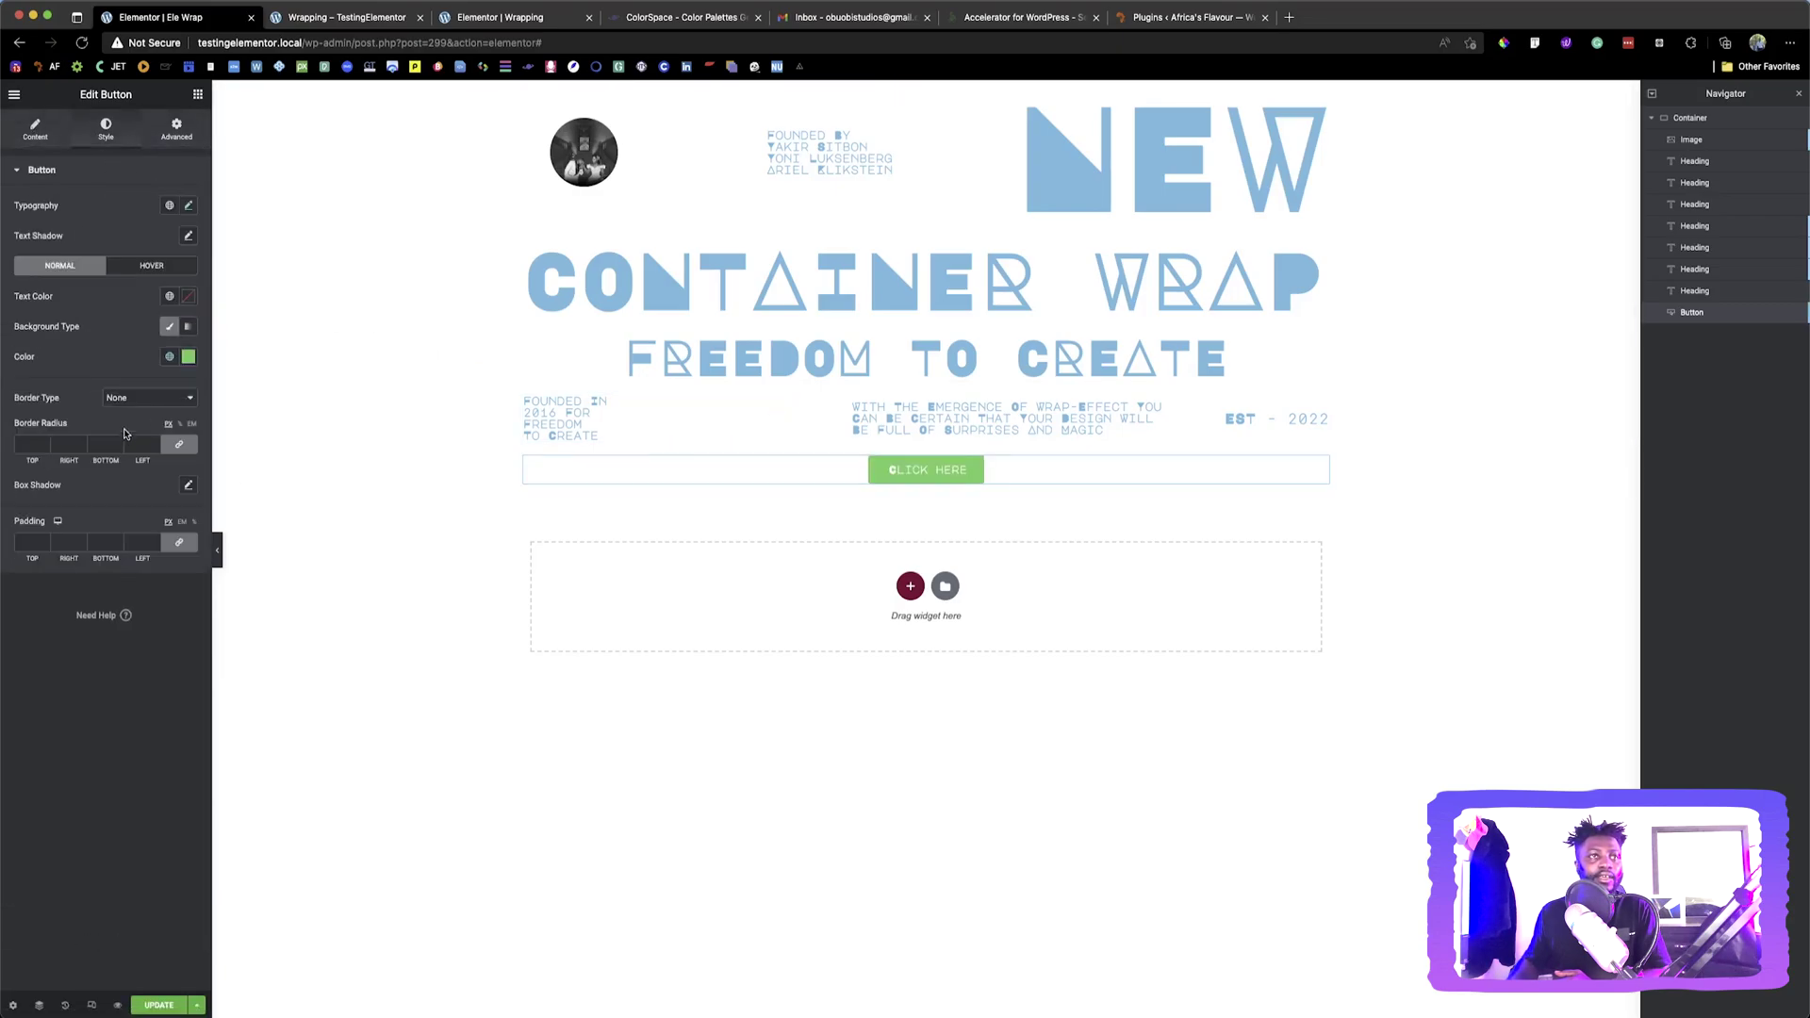
click(151, 397)
click(122, 413)
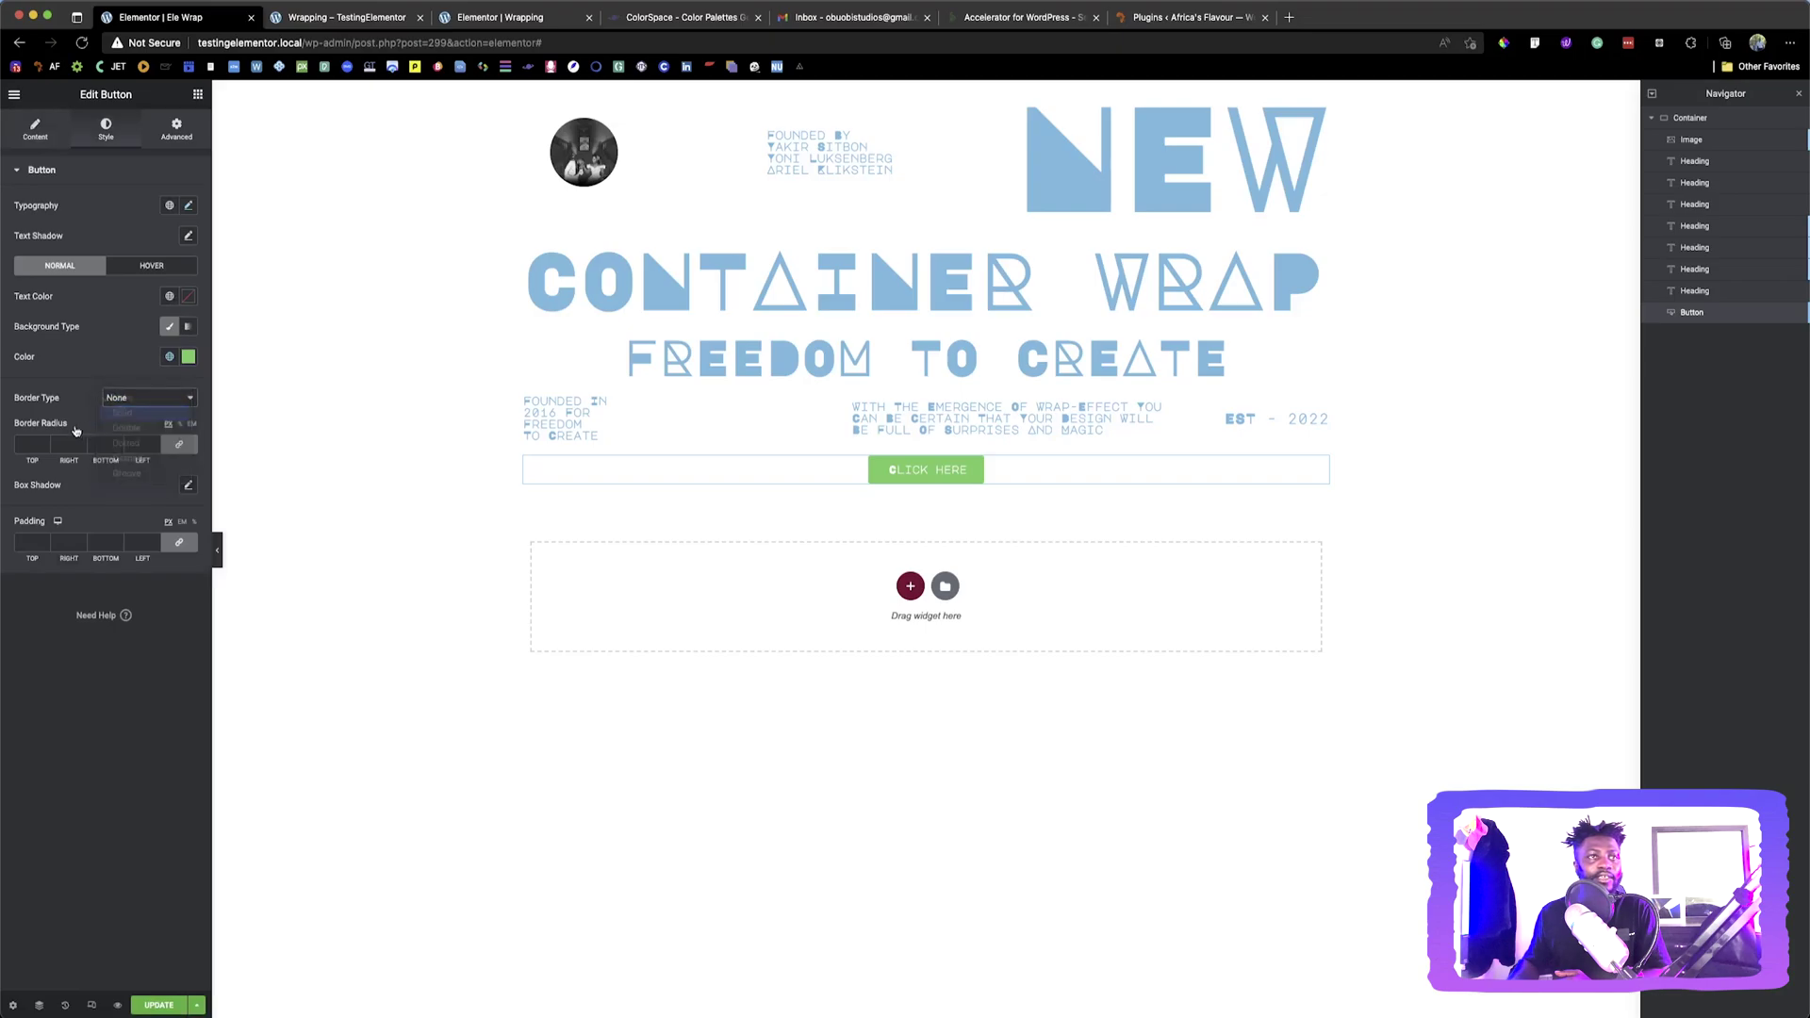
click(32, 443)
text(10)
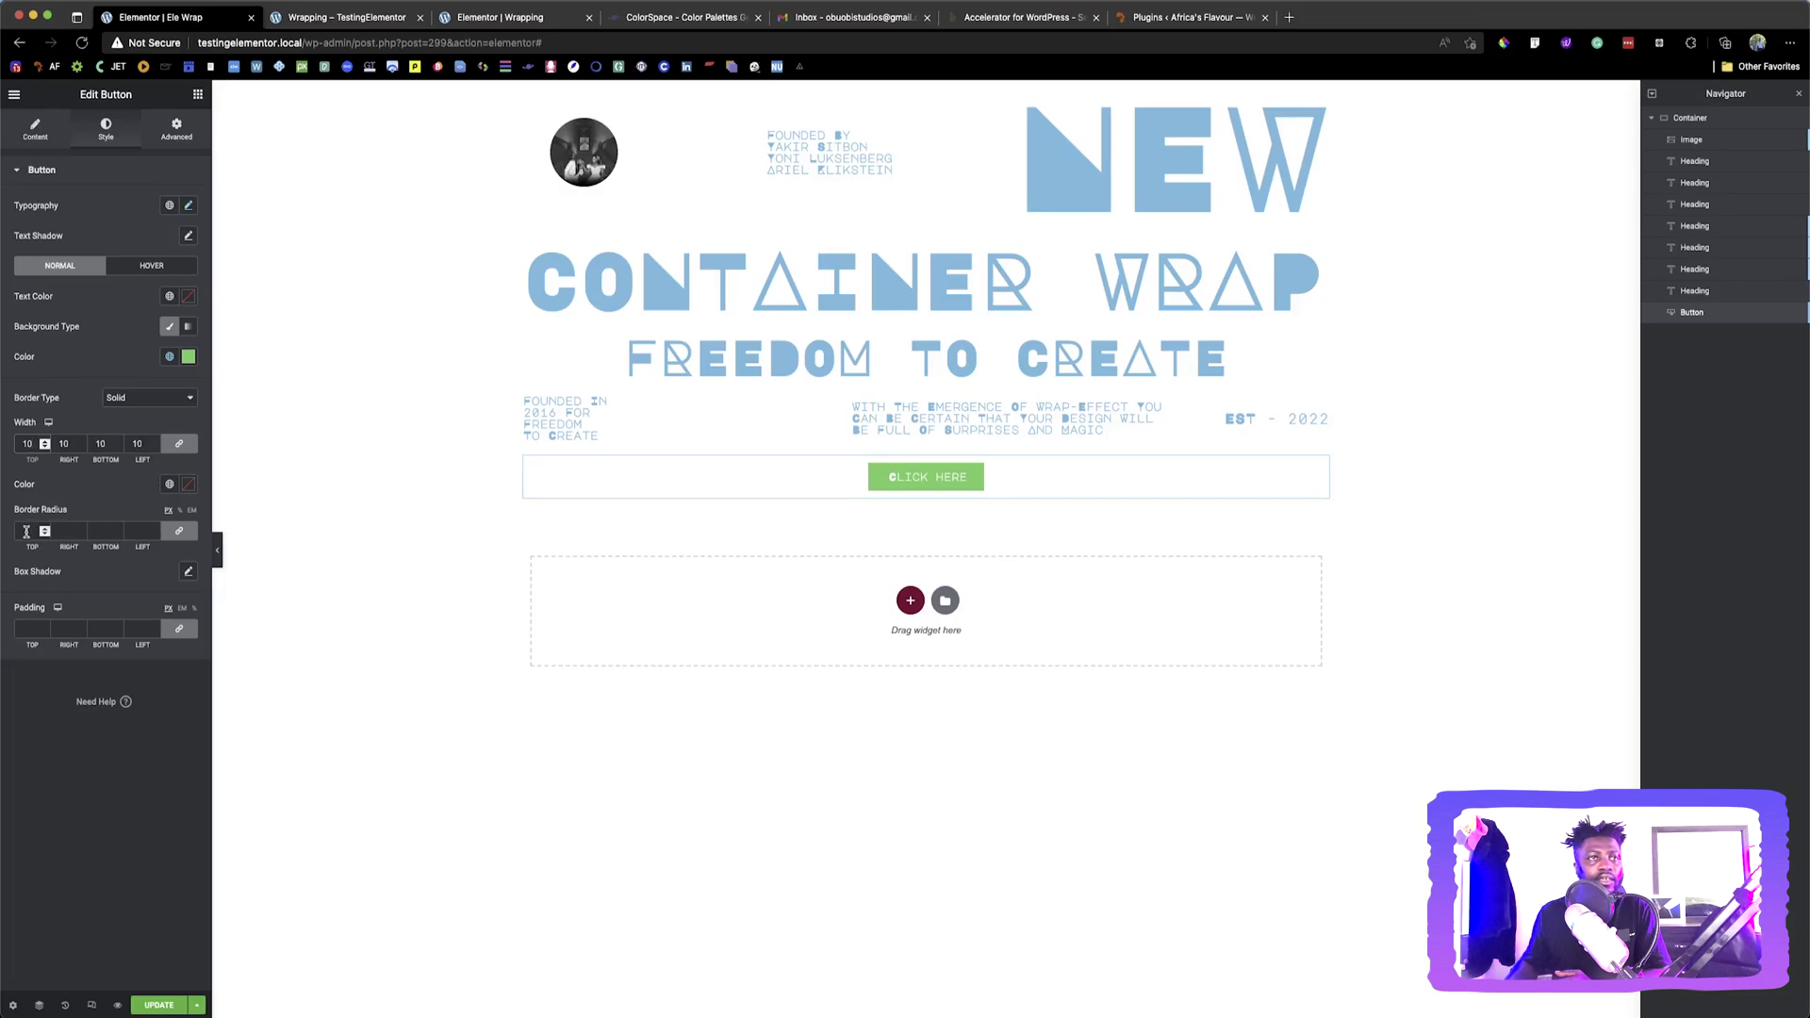
text(50)
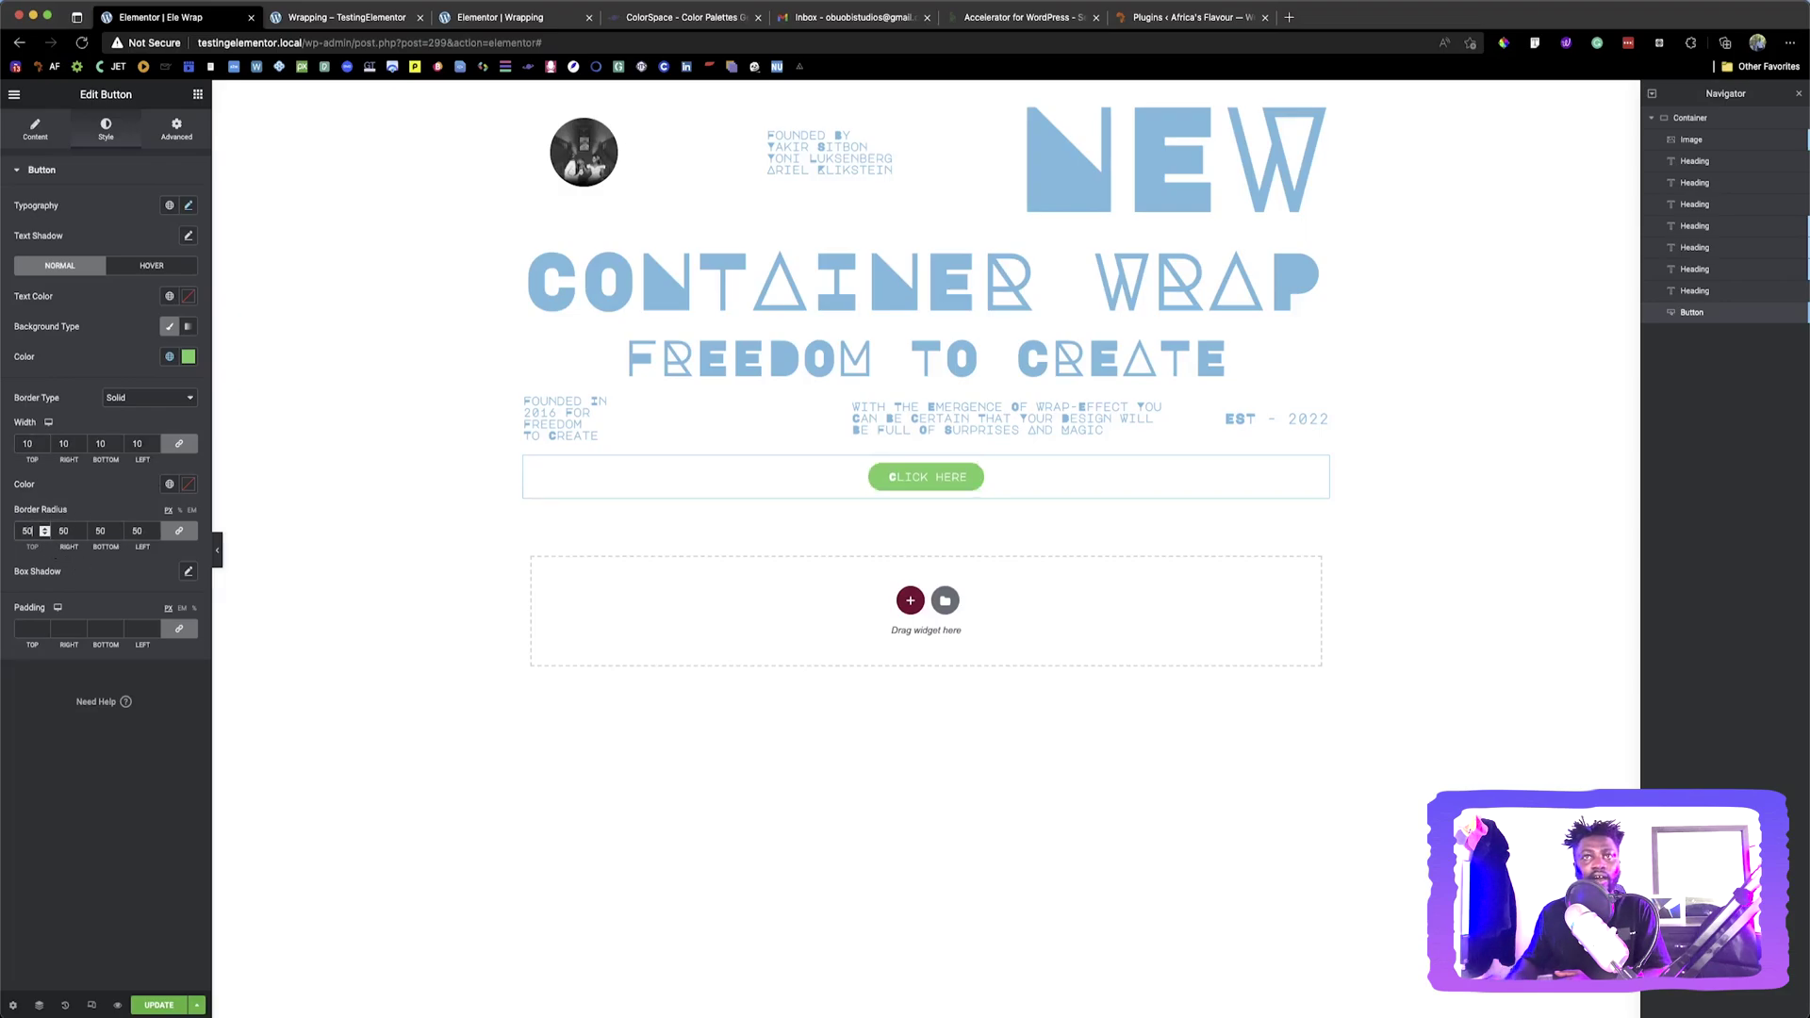
Make the "Click here" button's background colour fully transparent
click(189, 357)
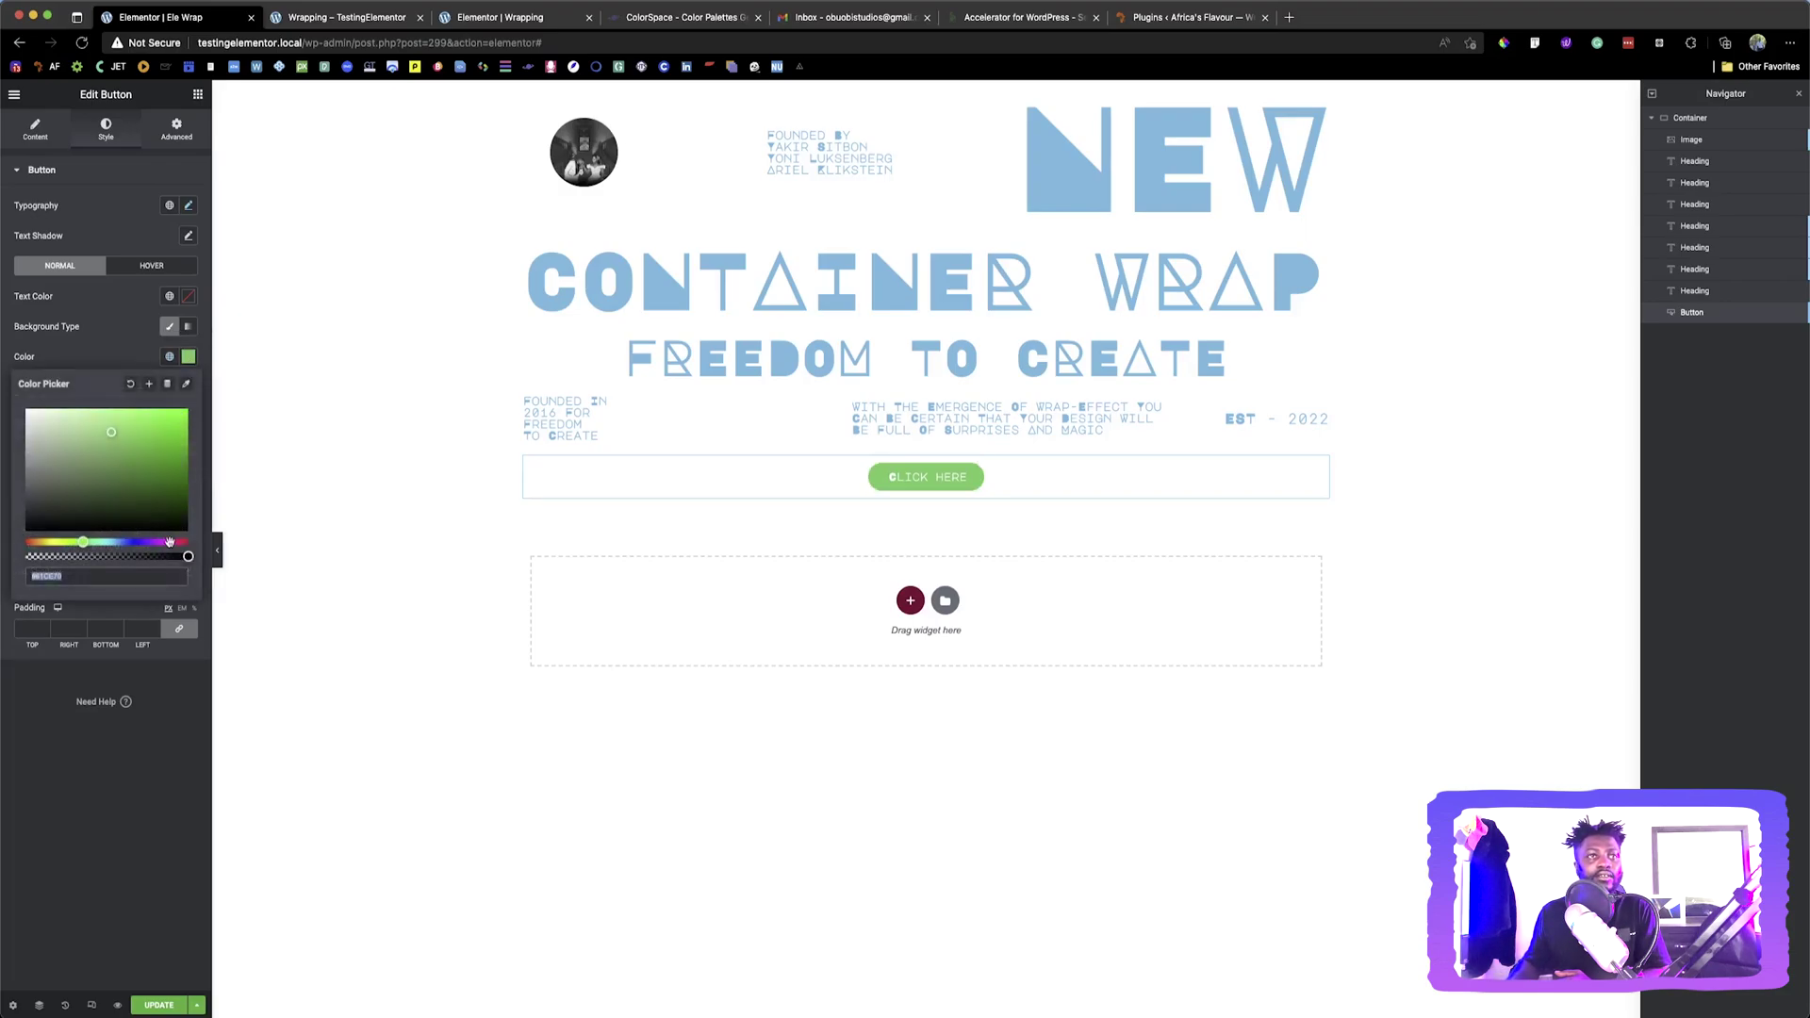
drag(180, 555, 26, 556)
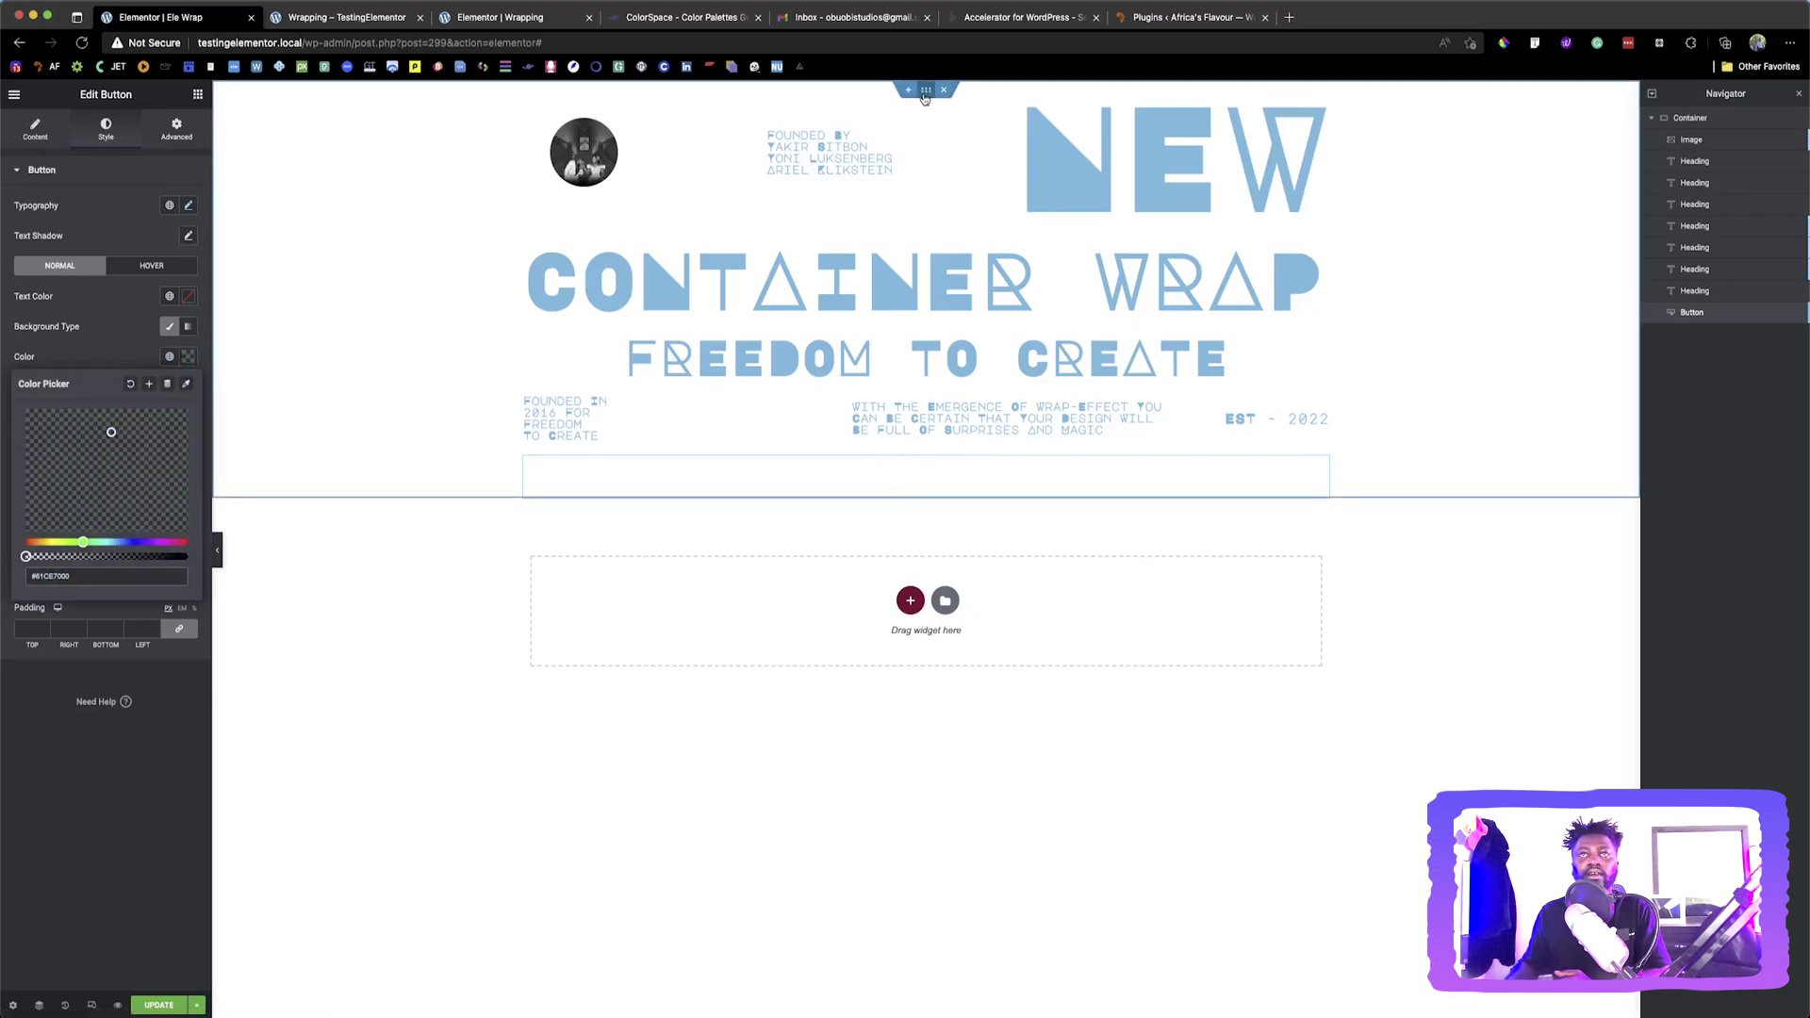
Give the main container a gradient background
click(925, 94)
click(121, 141)
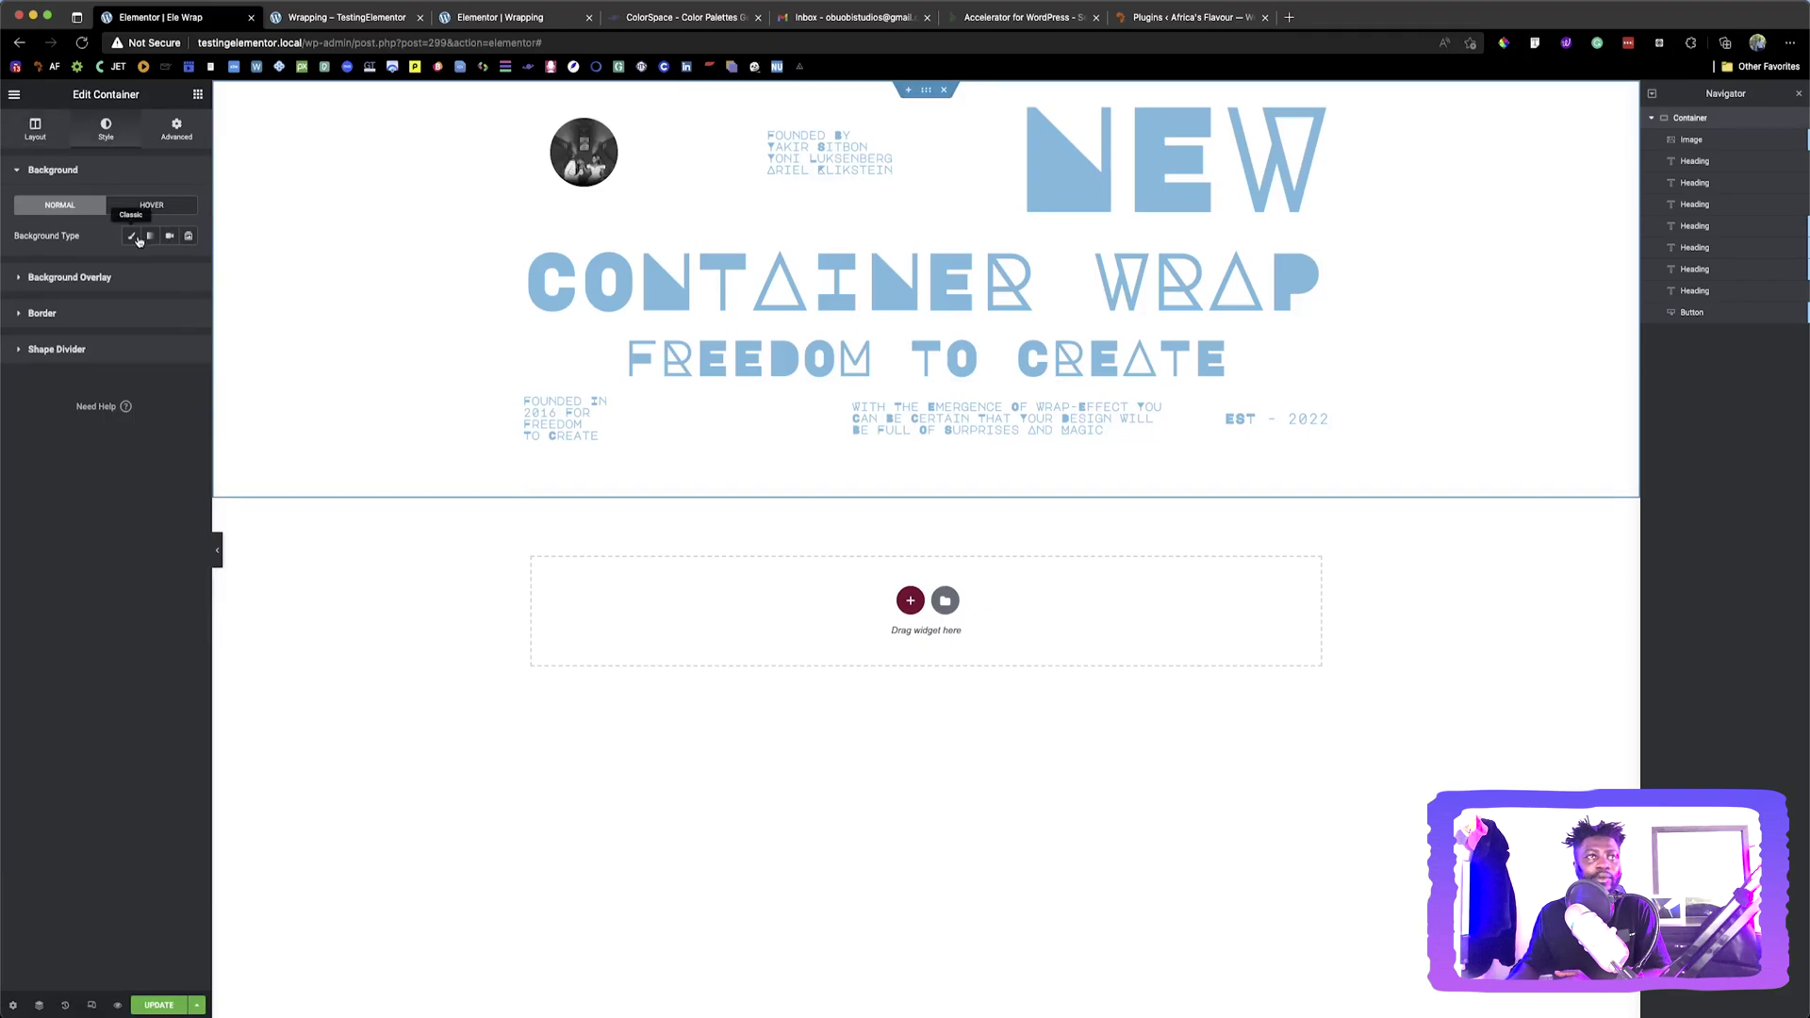
click(151, 236)
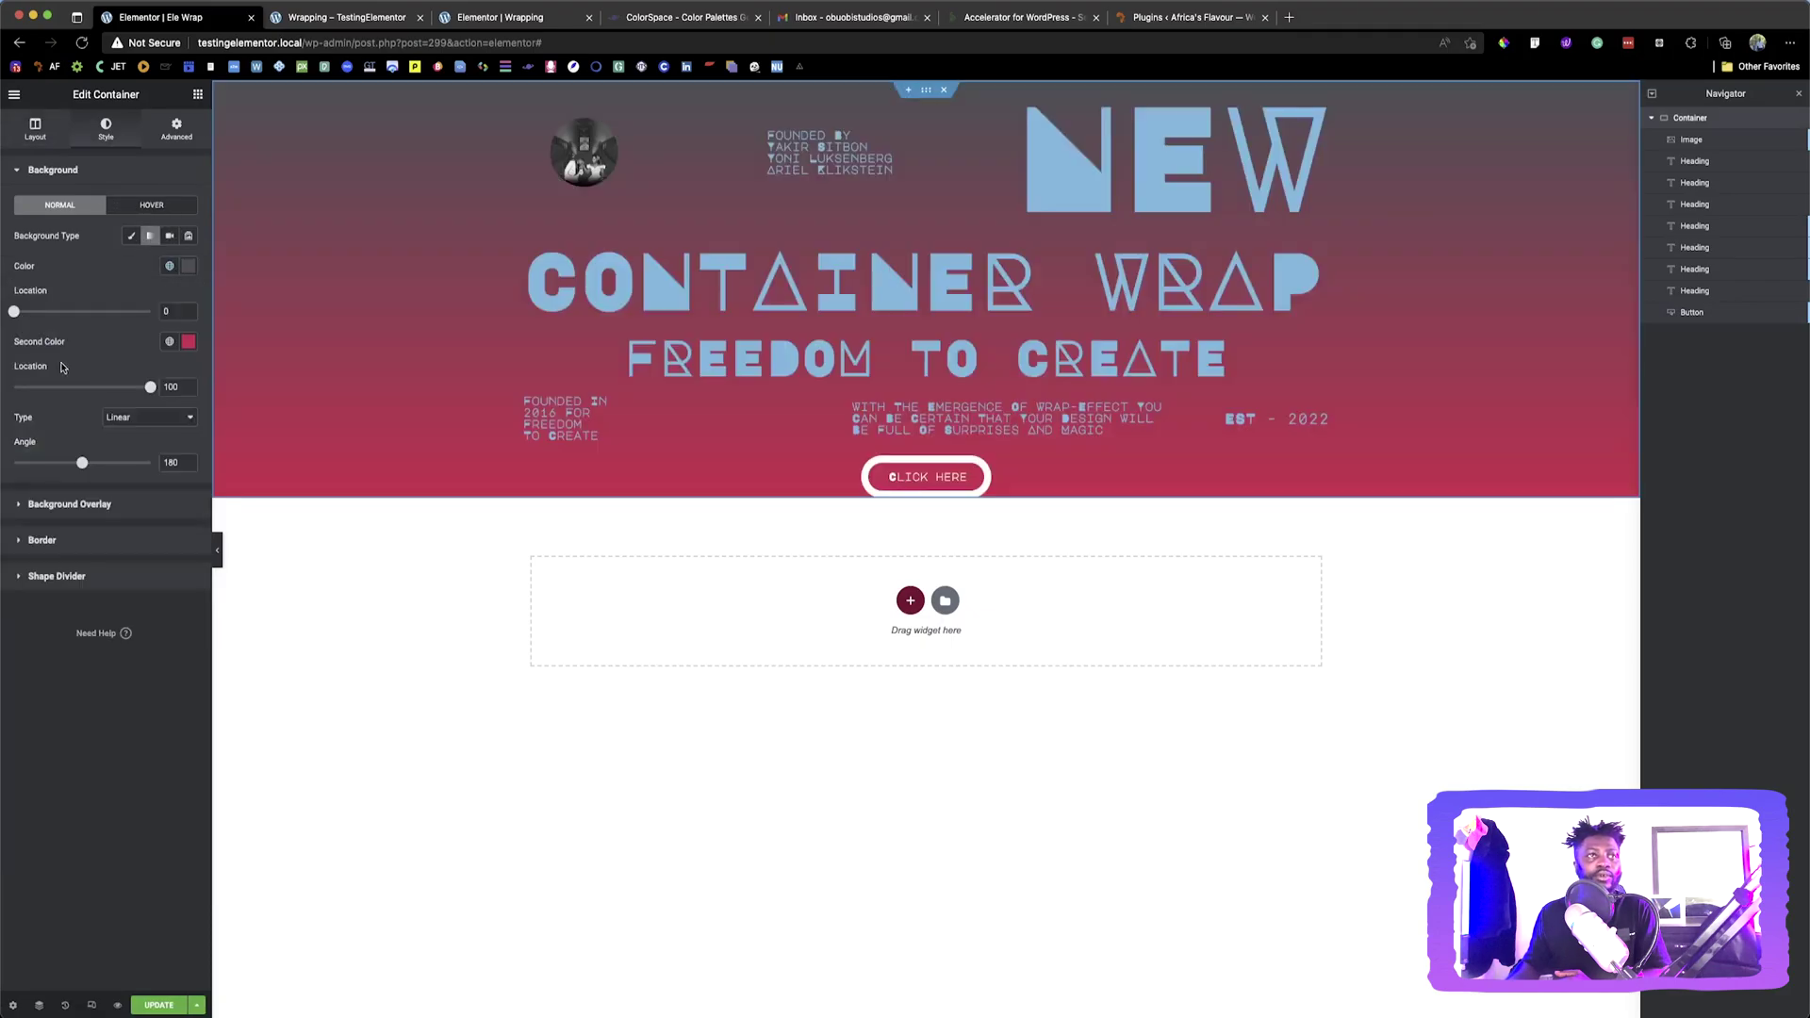
Try global white as the container gradient's first colour, with global Text and Secondary as its second colour
click(62, 357)
click(170, 343)
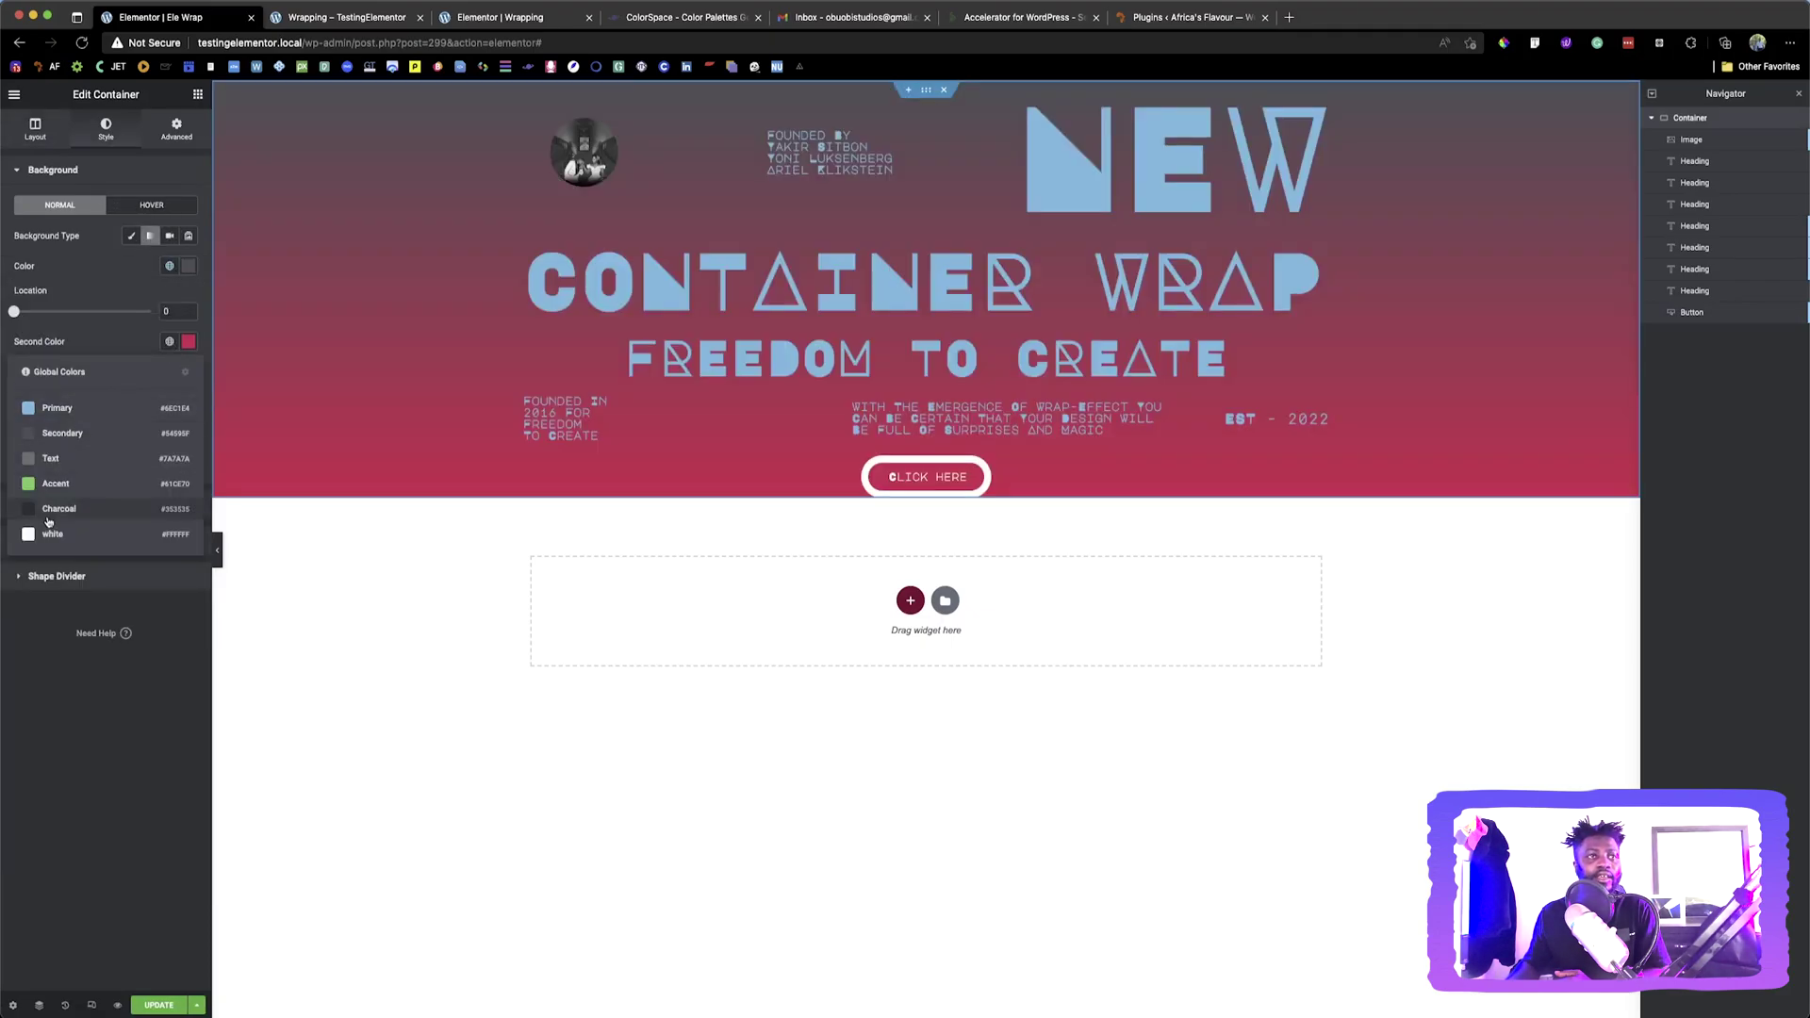
click(76, 460)
click(169, 266)
click(52, 459)
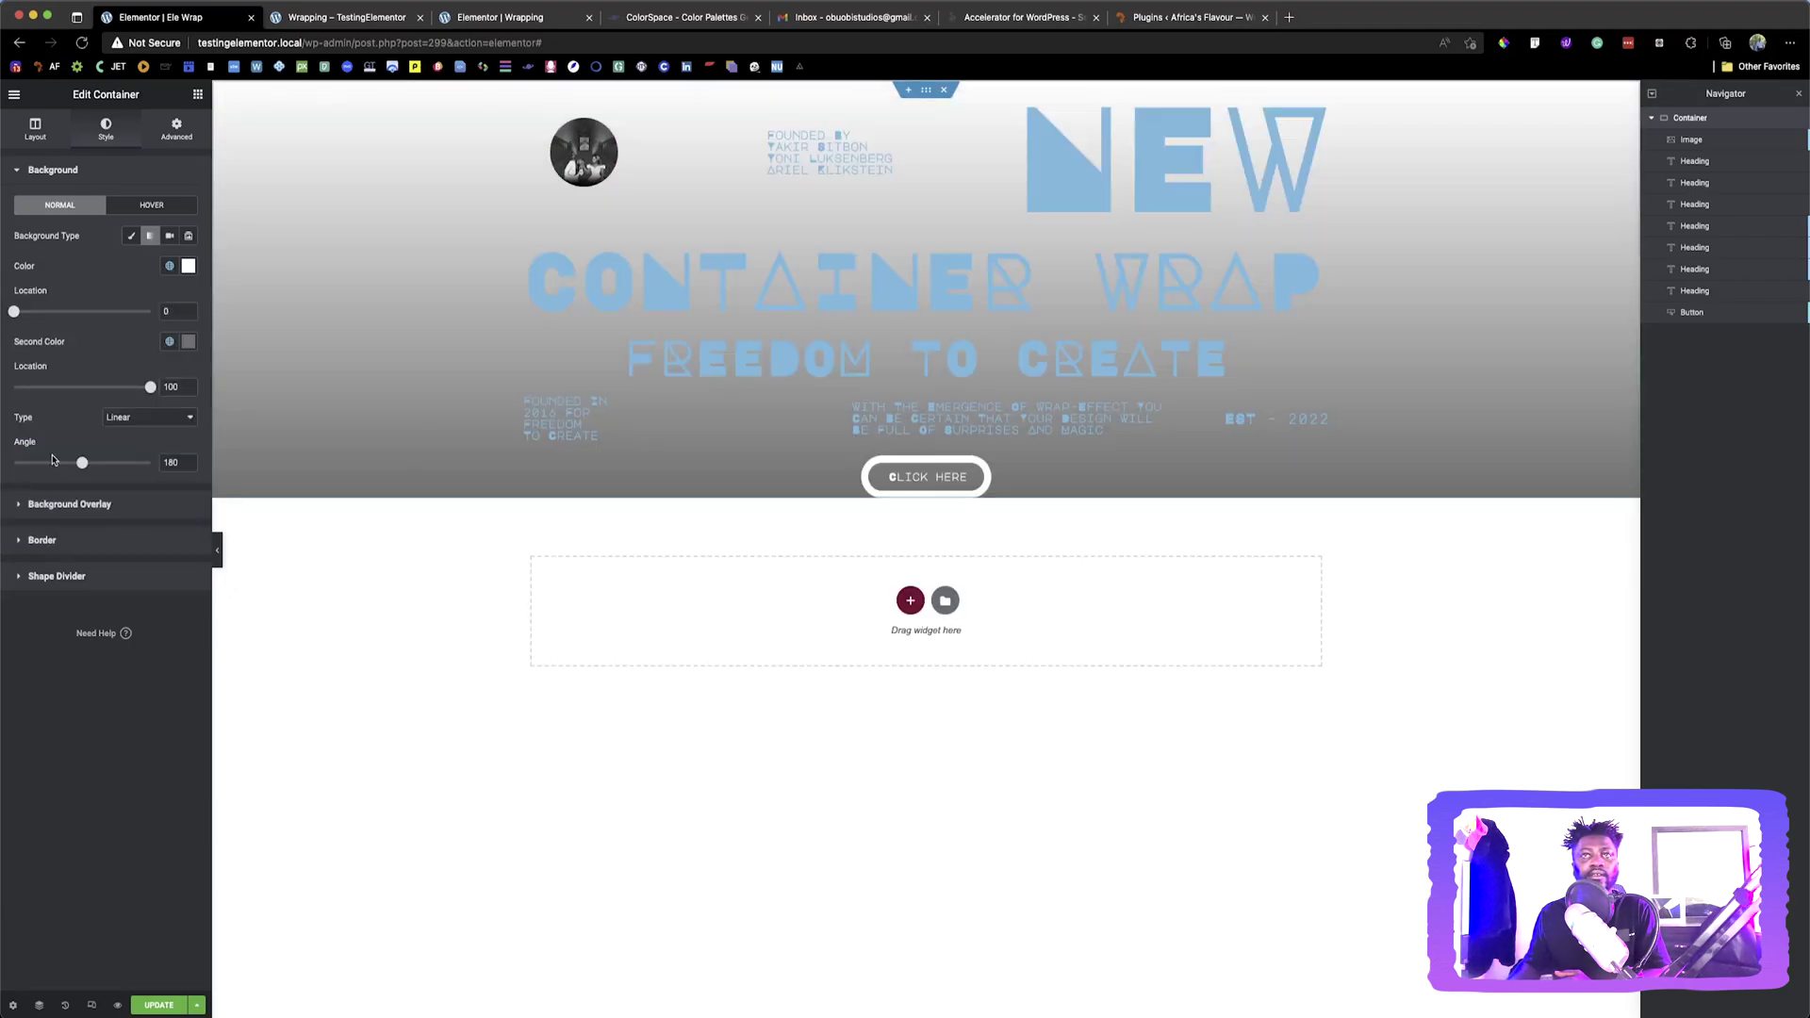
click(170, 342)
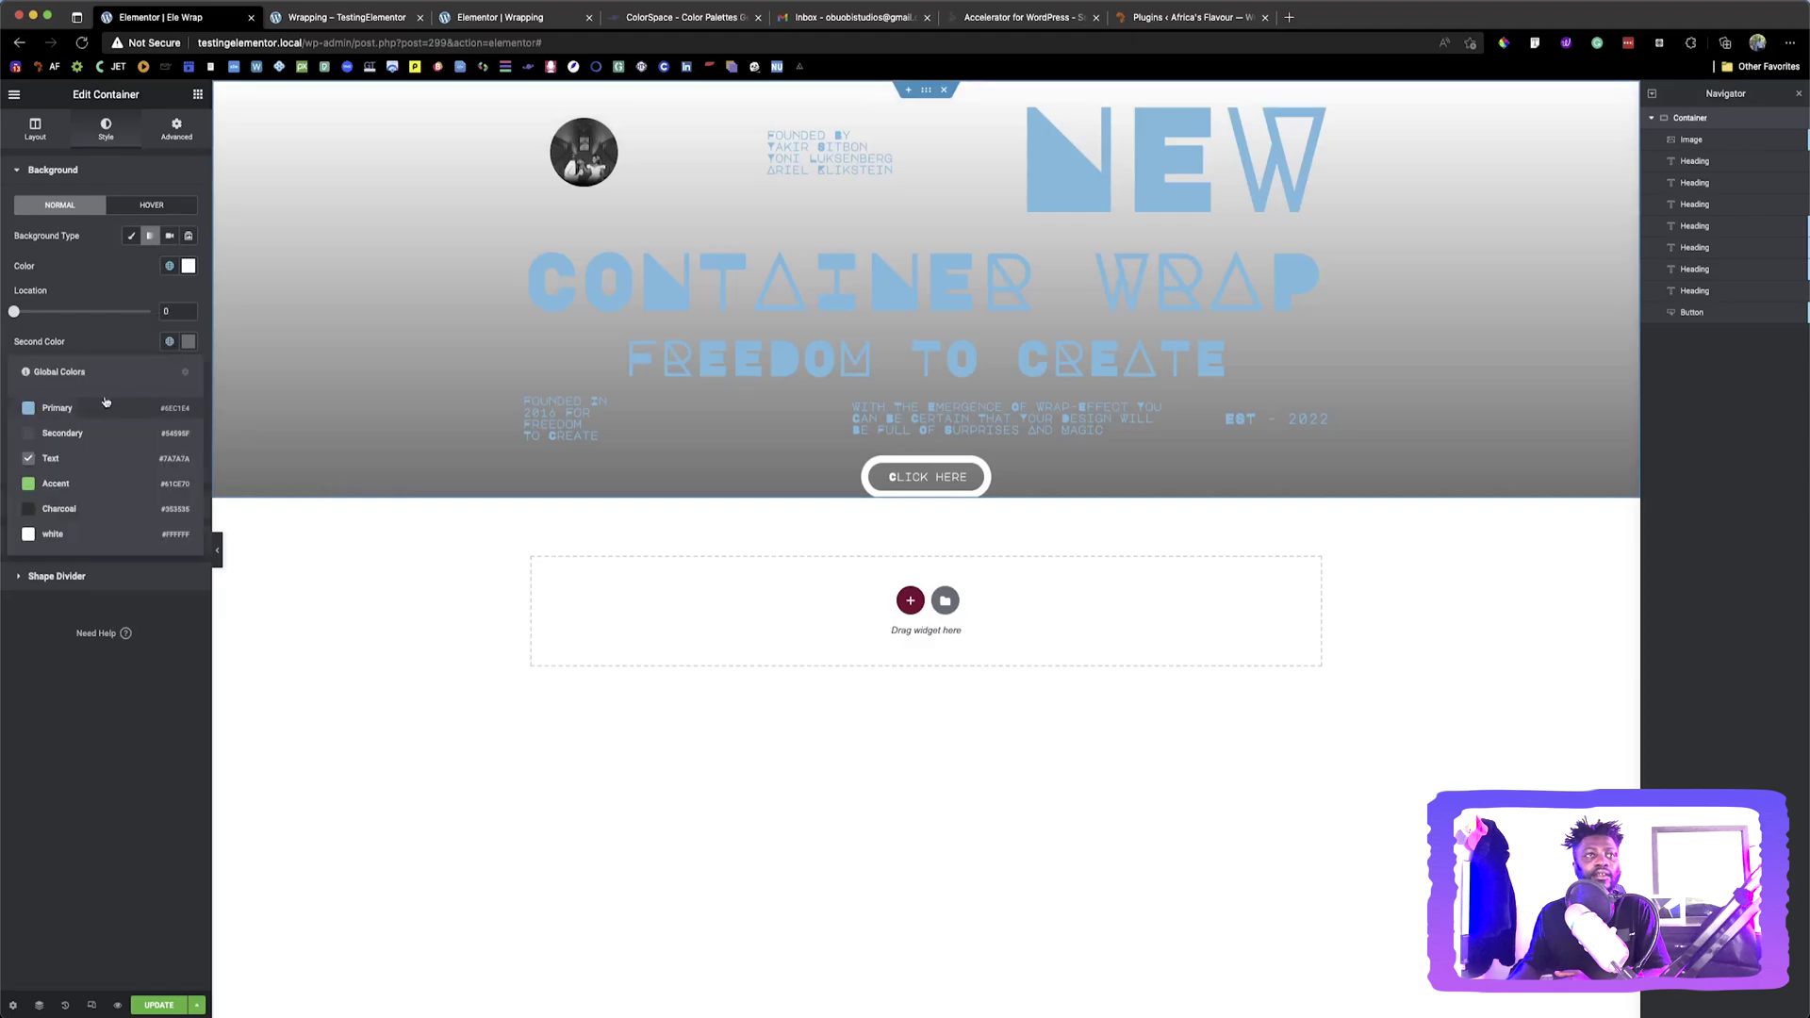
click(79, 434)
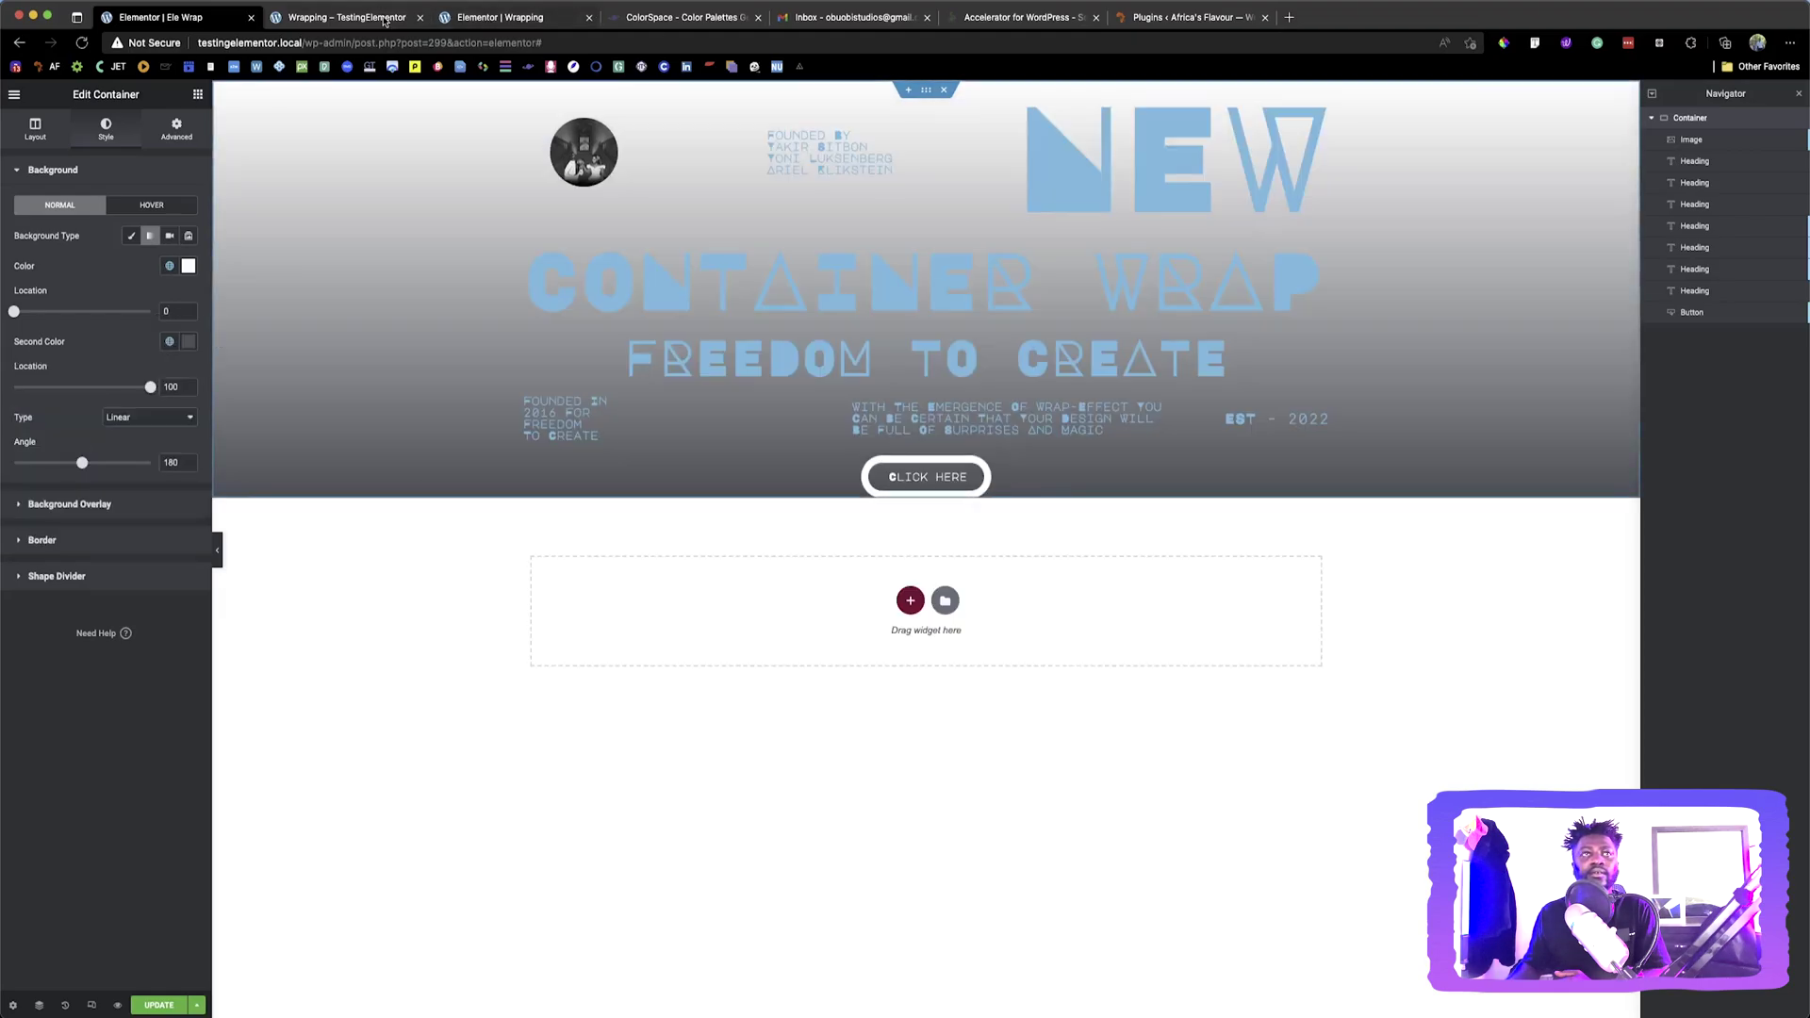
Switch to the reference design's editor and look up both gradient colours of its container background
click(491, 16)
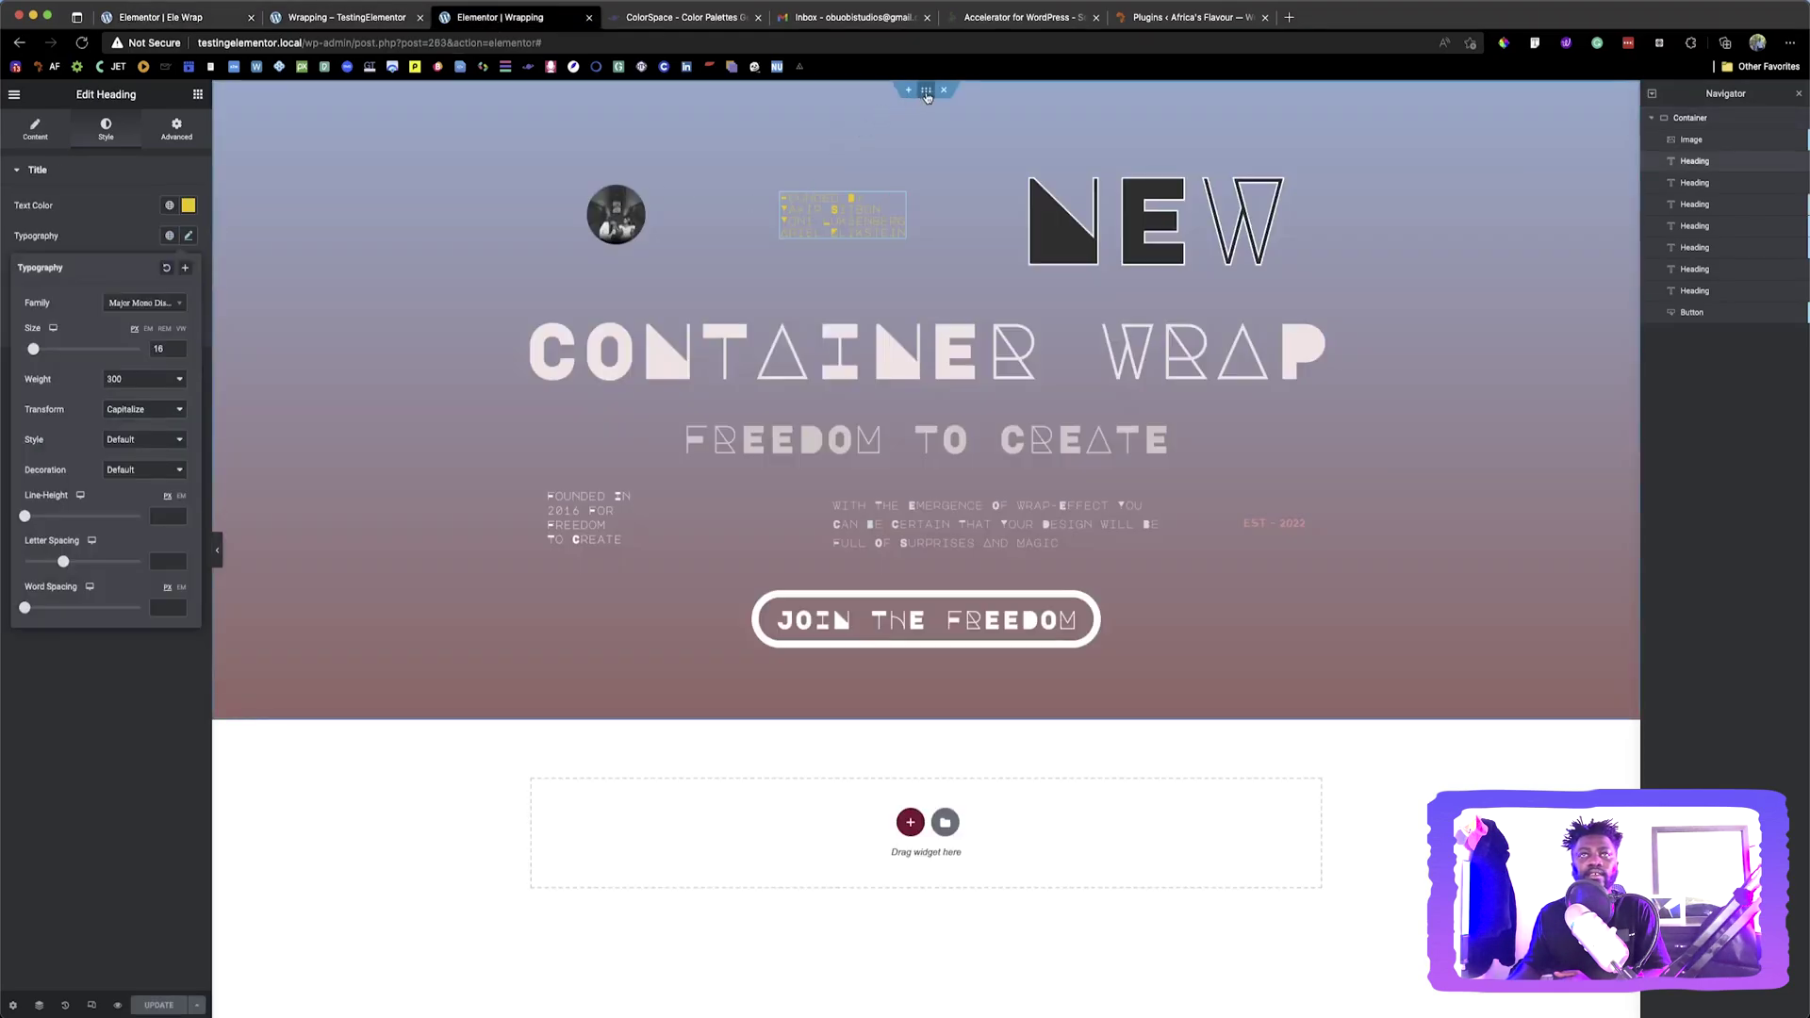
click(927, 95)
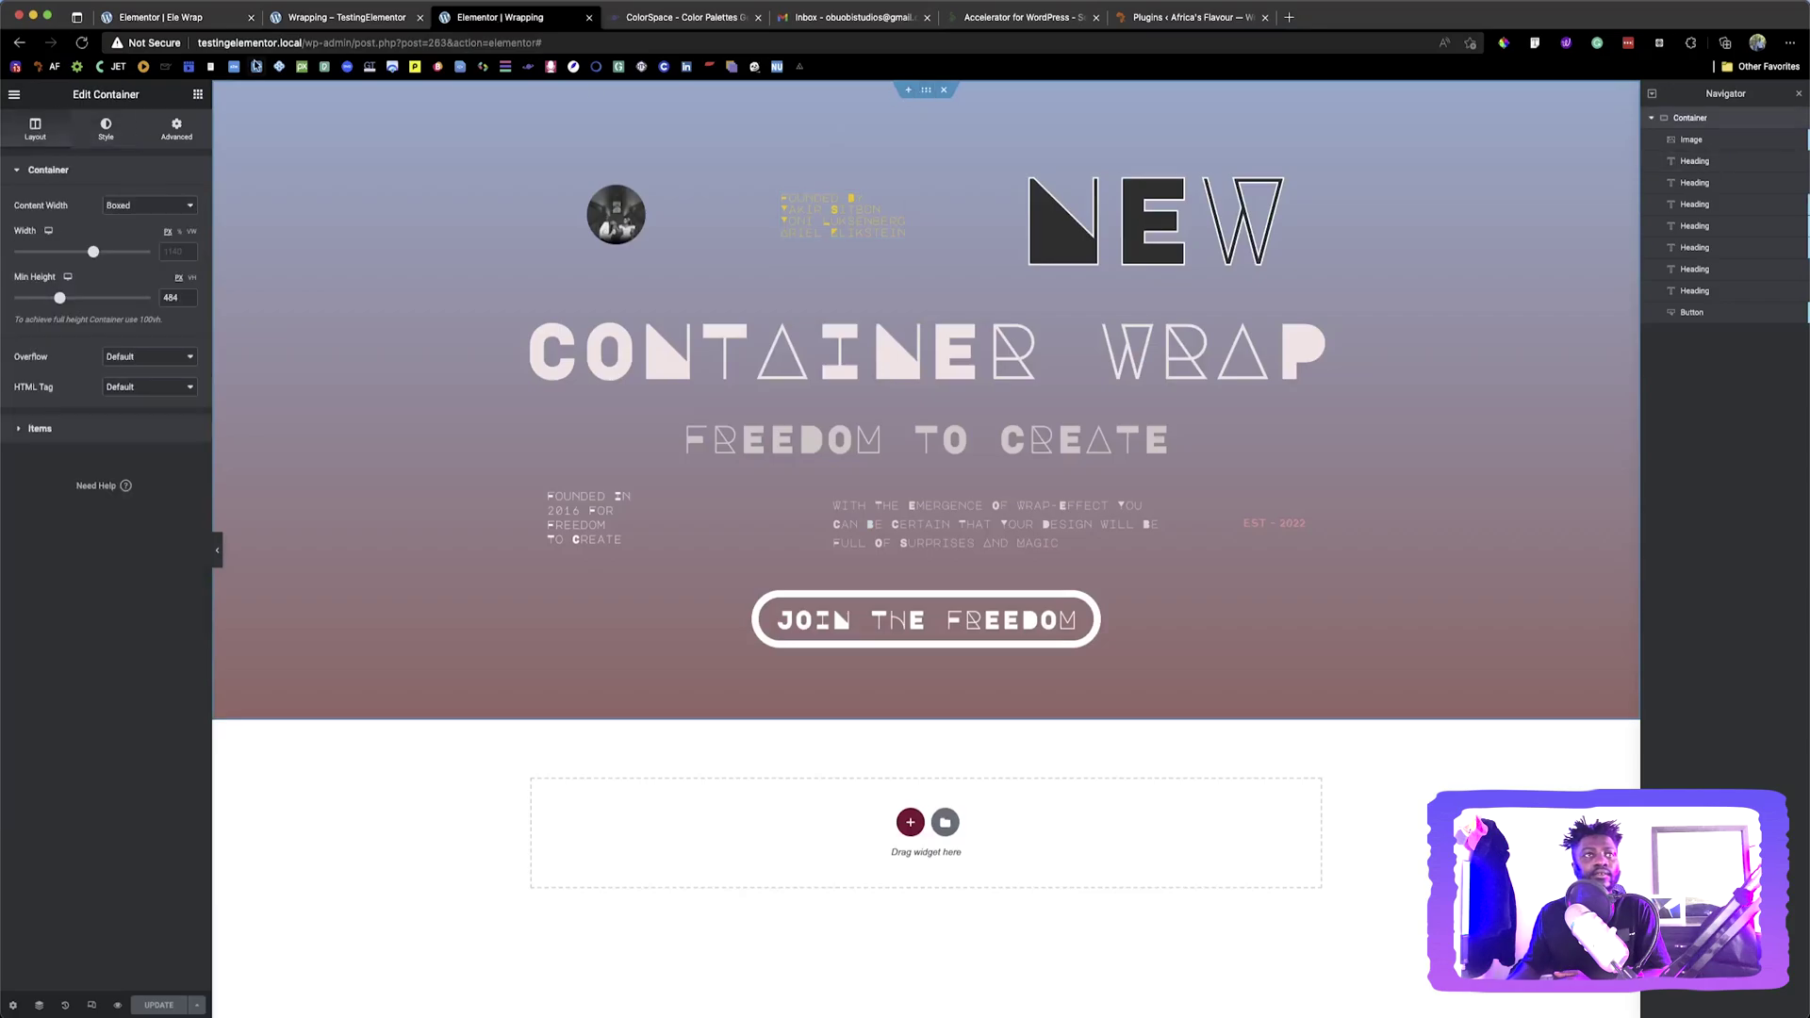
click(105, 129)
click(188, 268)
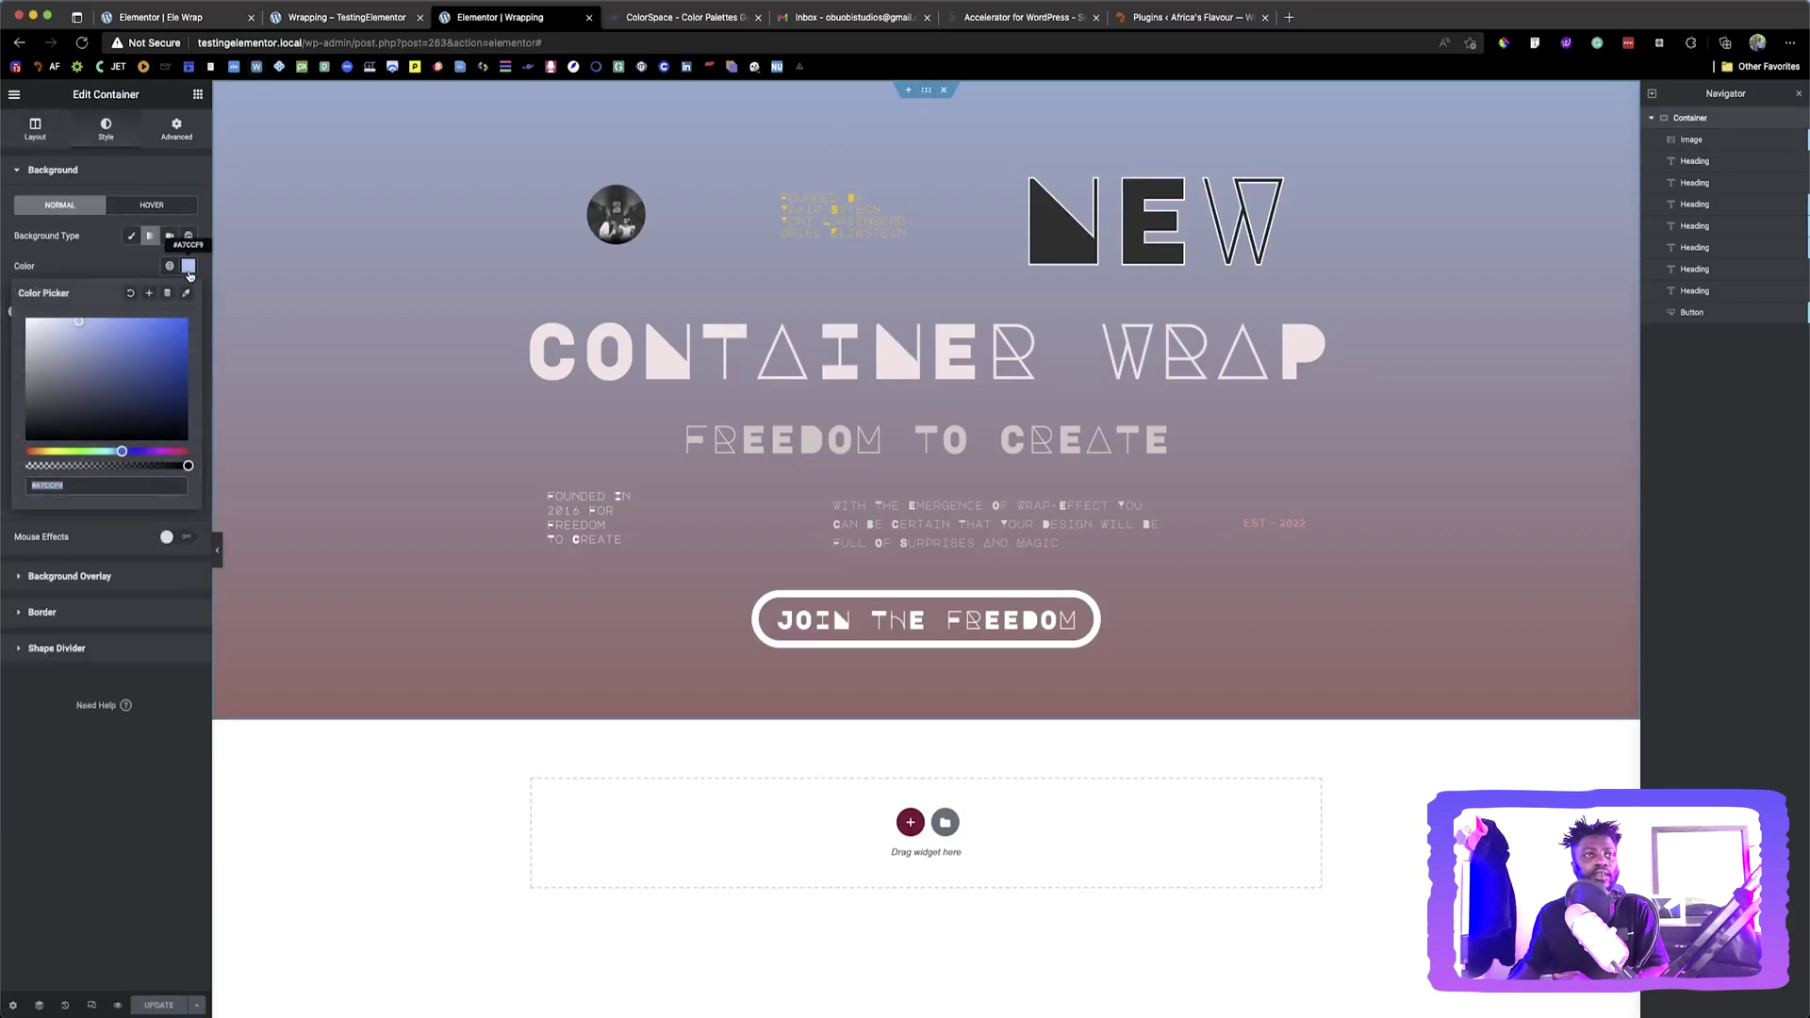
click(189, 268)
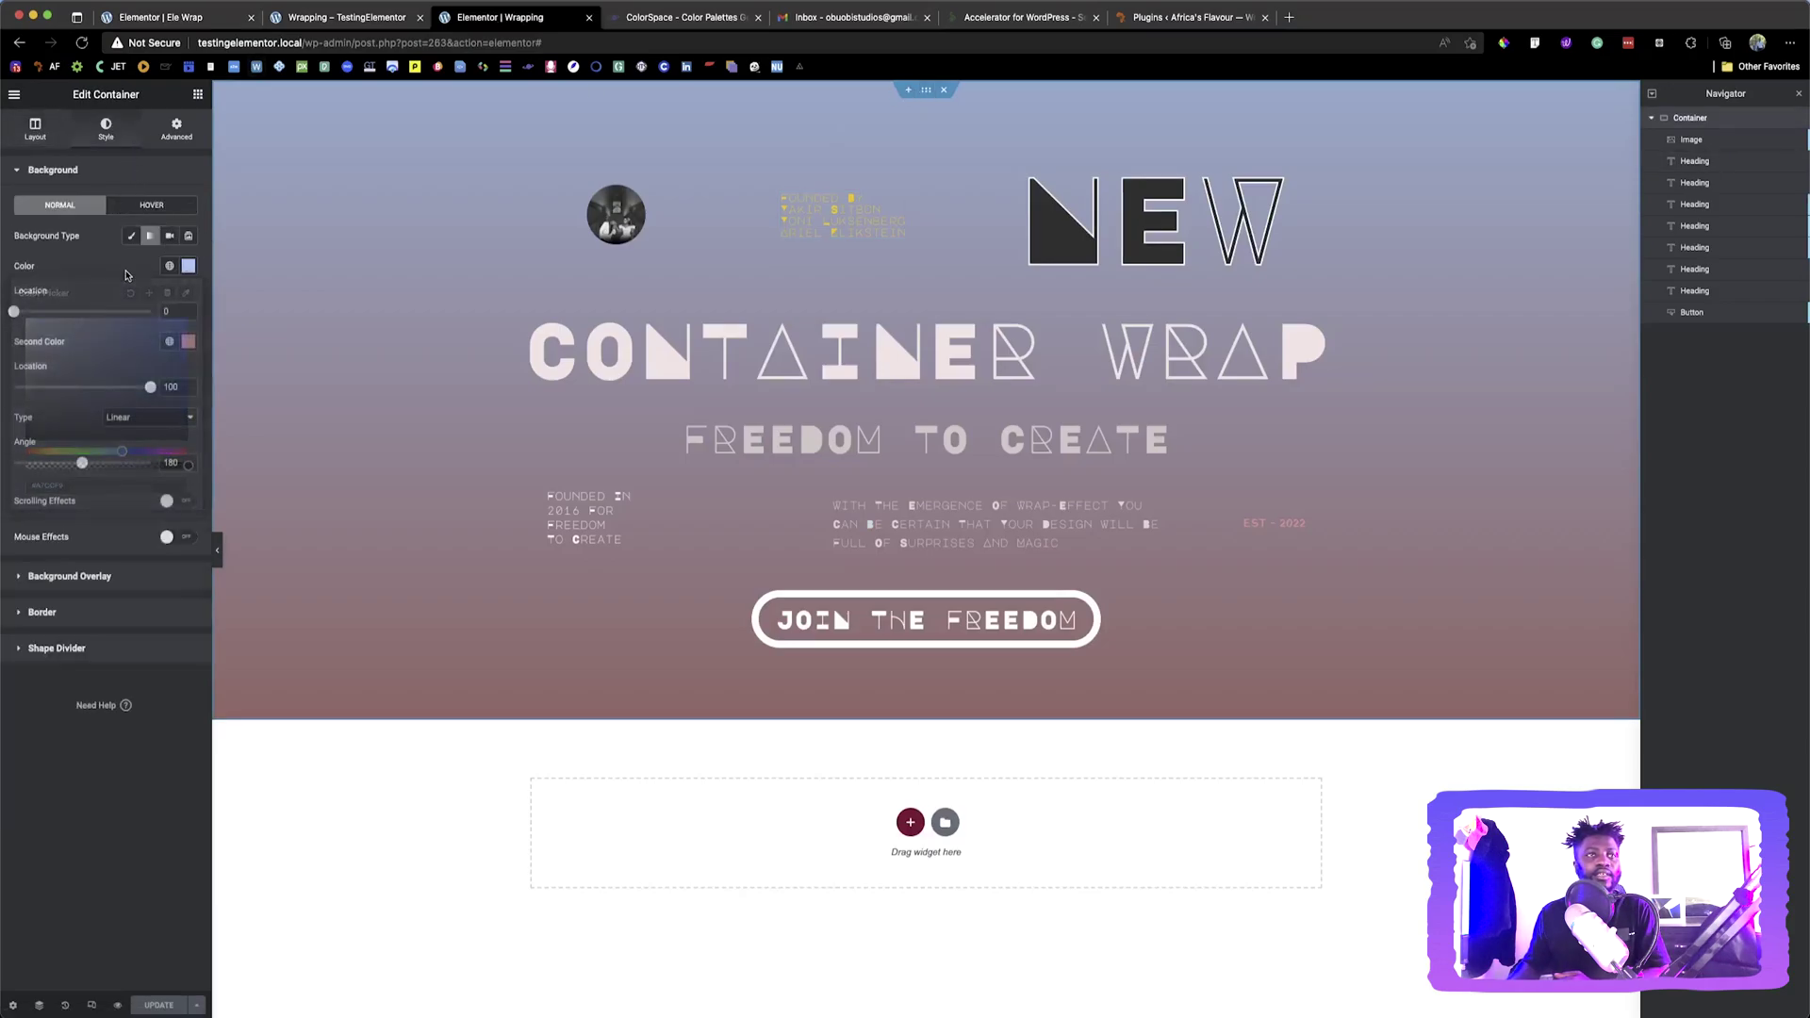
click(189, 342)
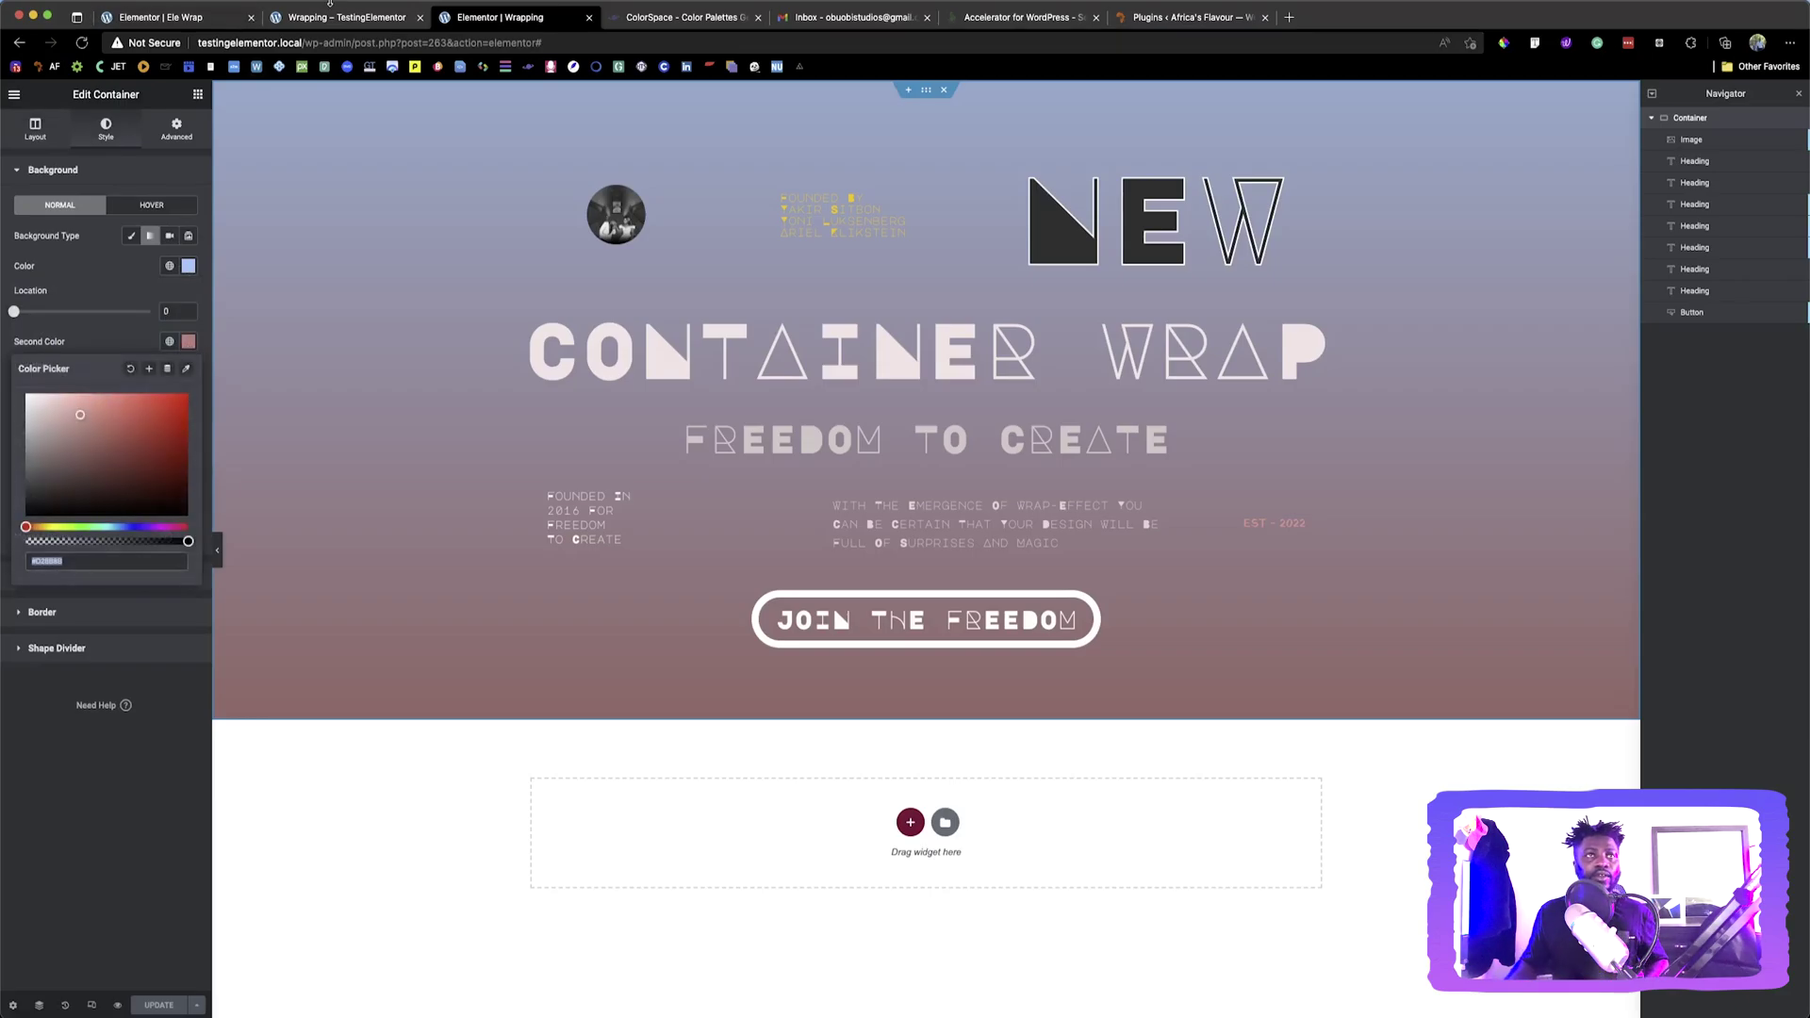
Back in the Ele Wrap page editor, set the container gradient's first colour to global Primary and its second to #D2898B
click(165, 17)
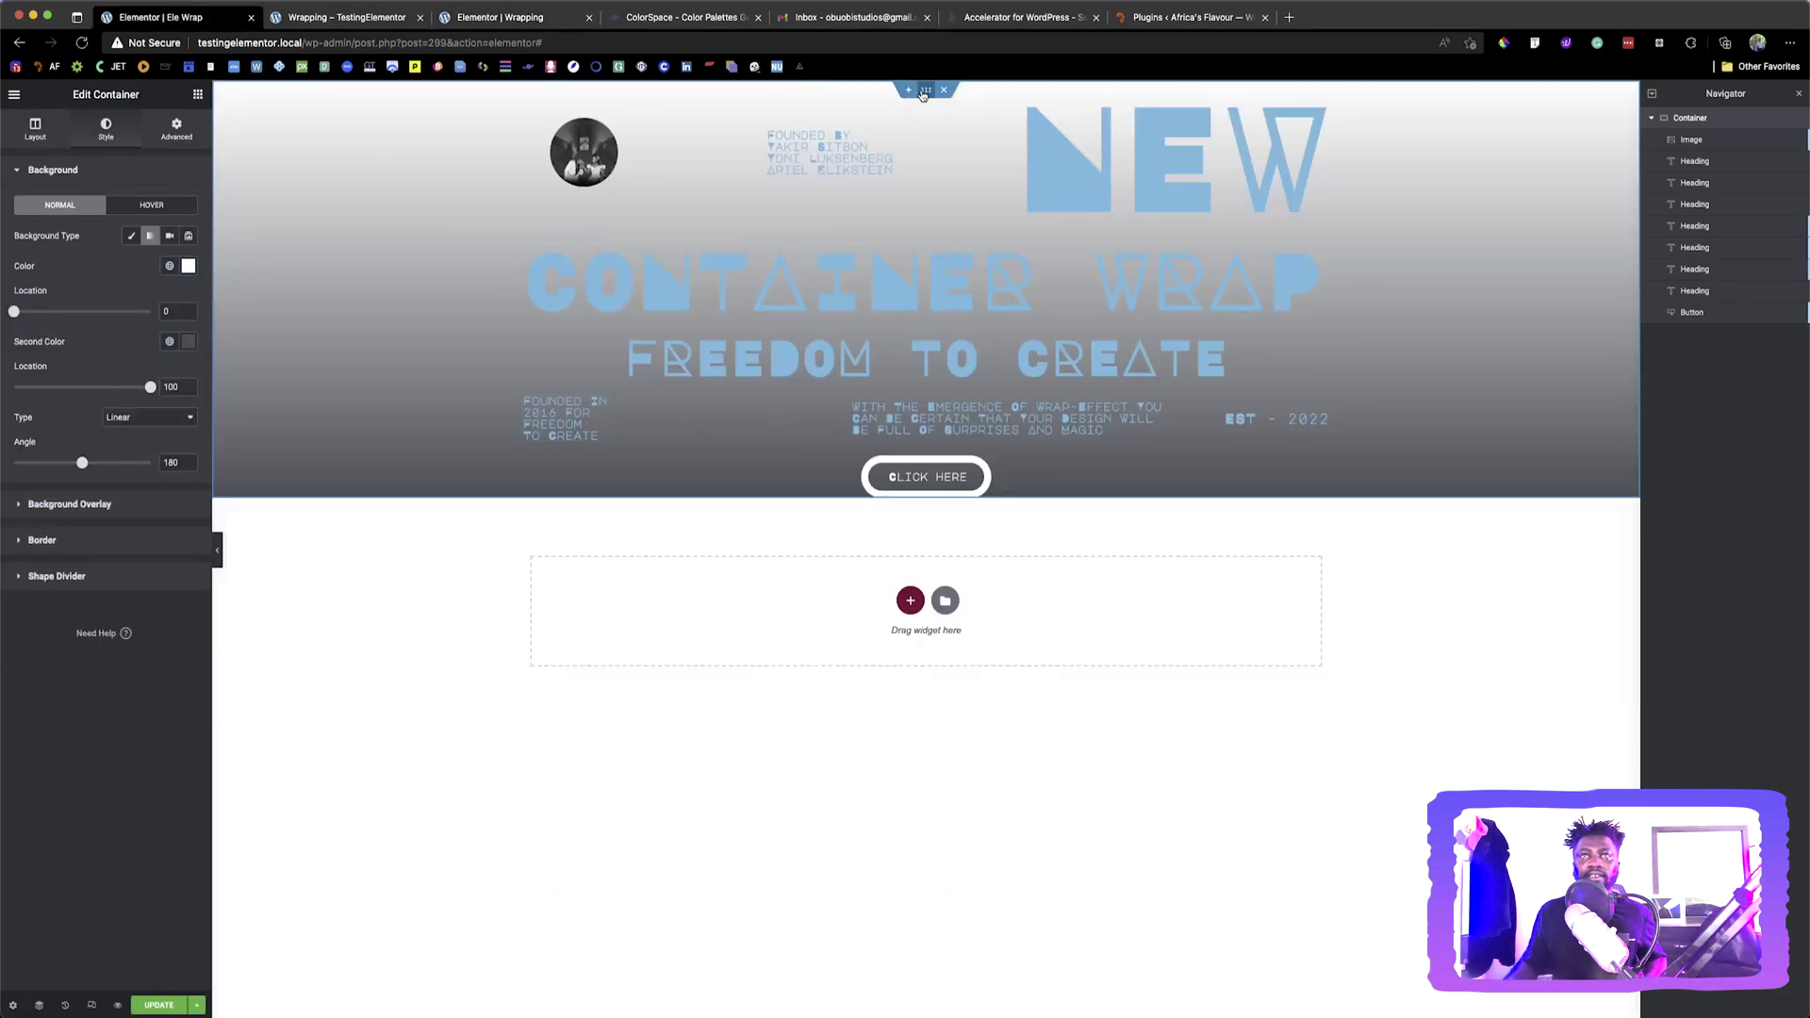
click(170, 266)
click(116, 342)
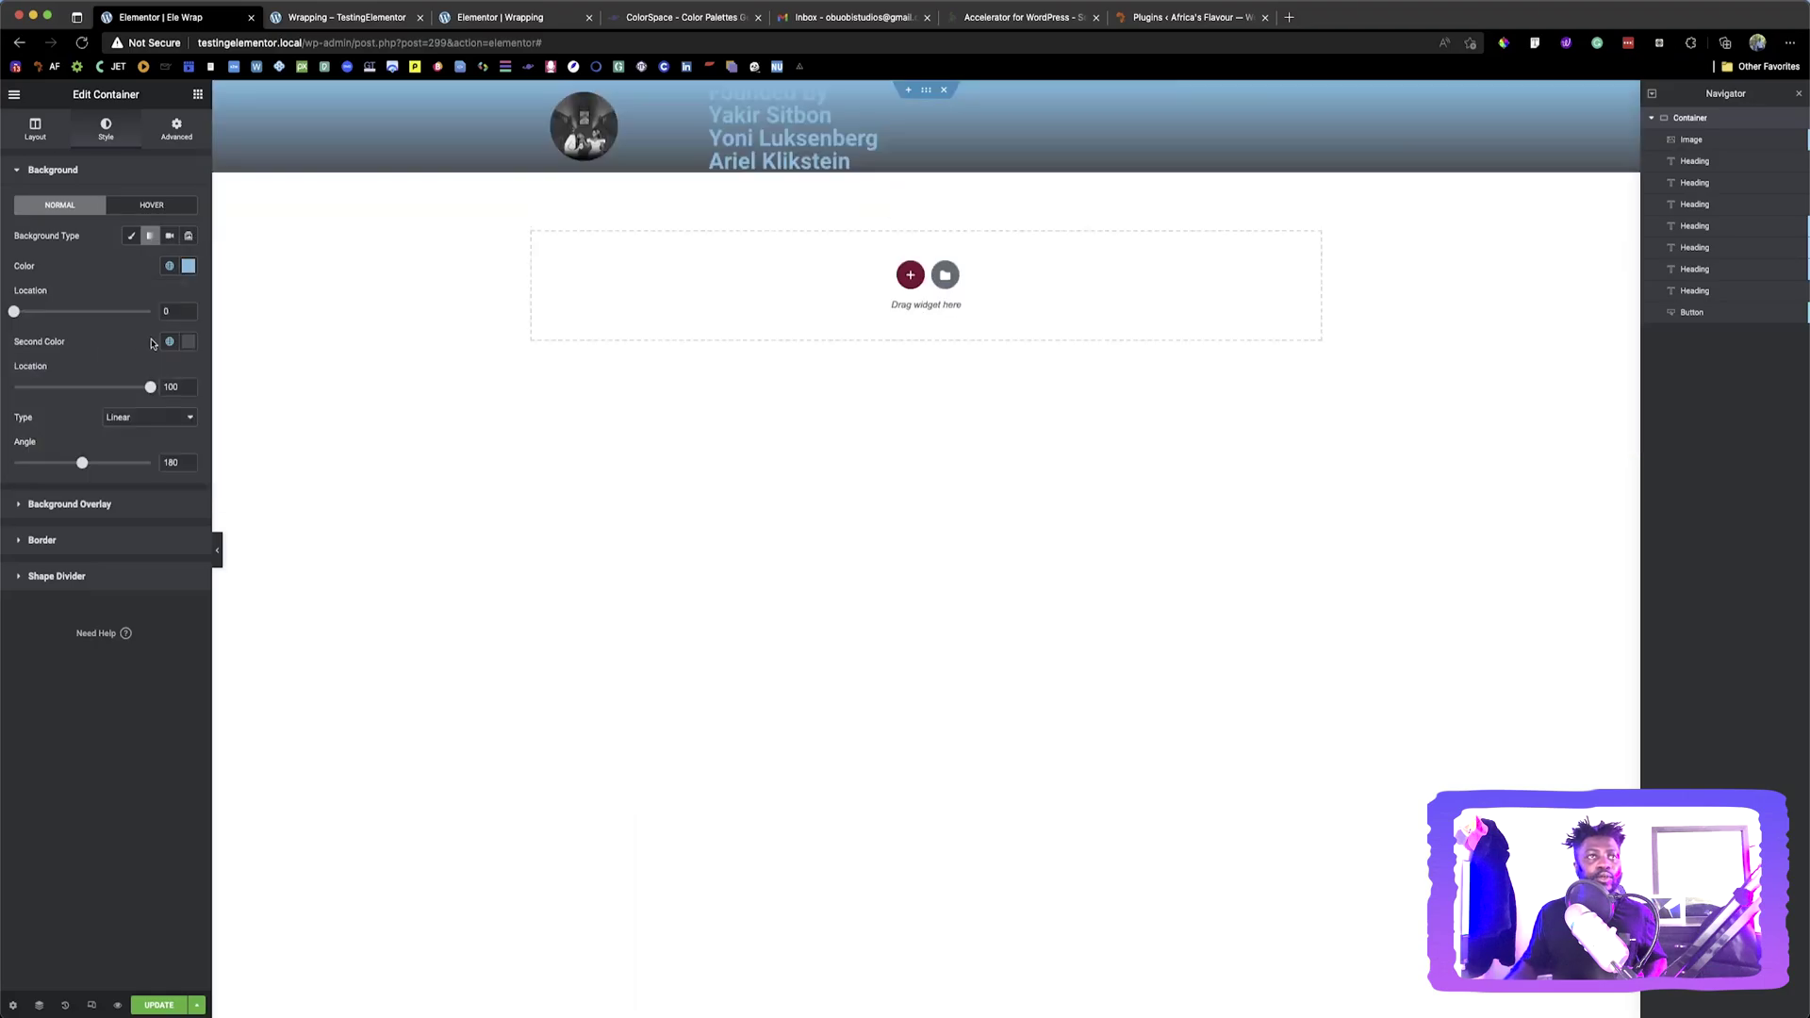
click(169, 341)
click(188, 342)
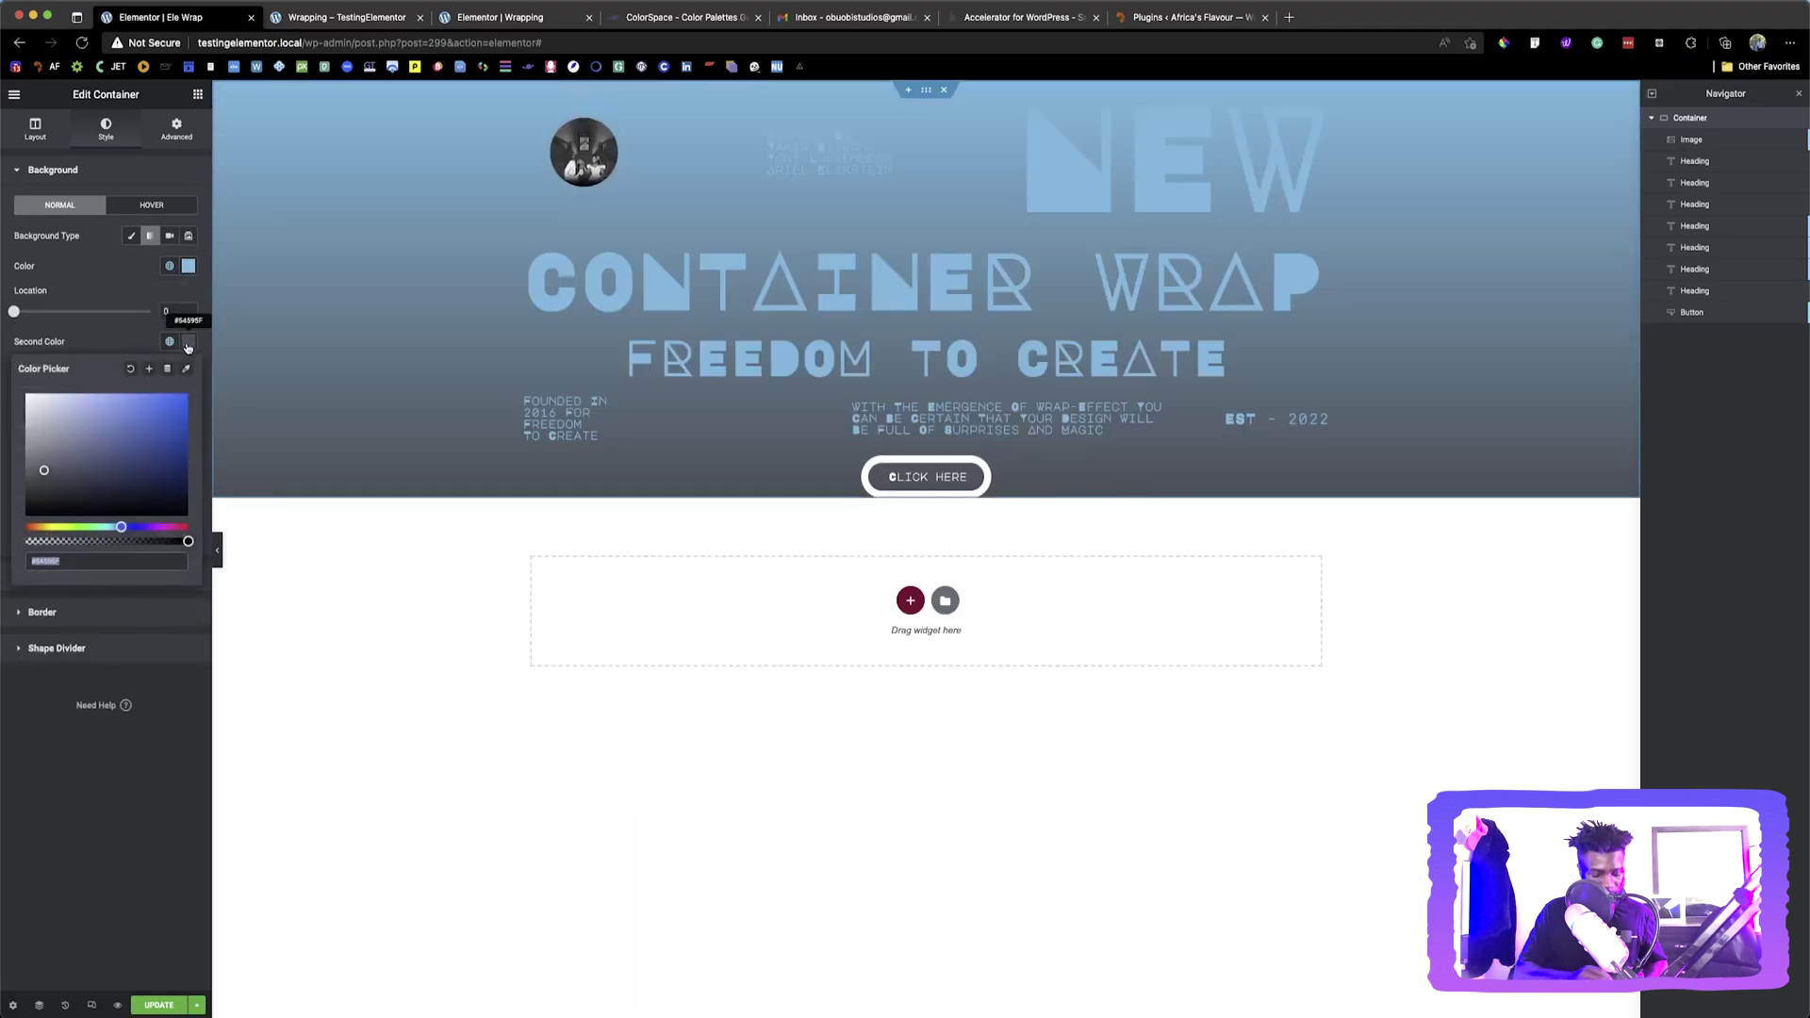
text(#D2898B)
click(110, 290)
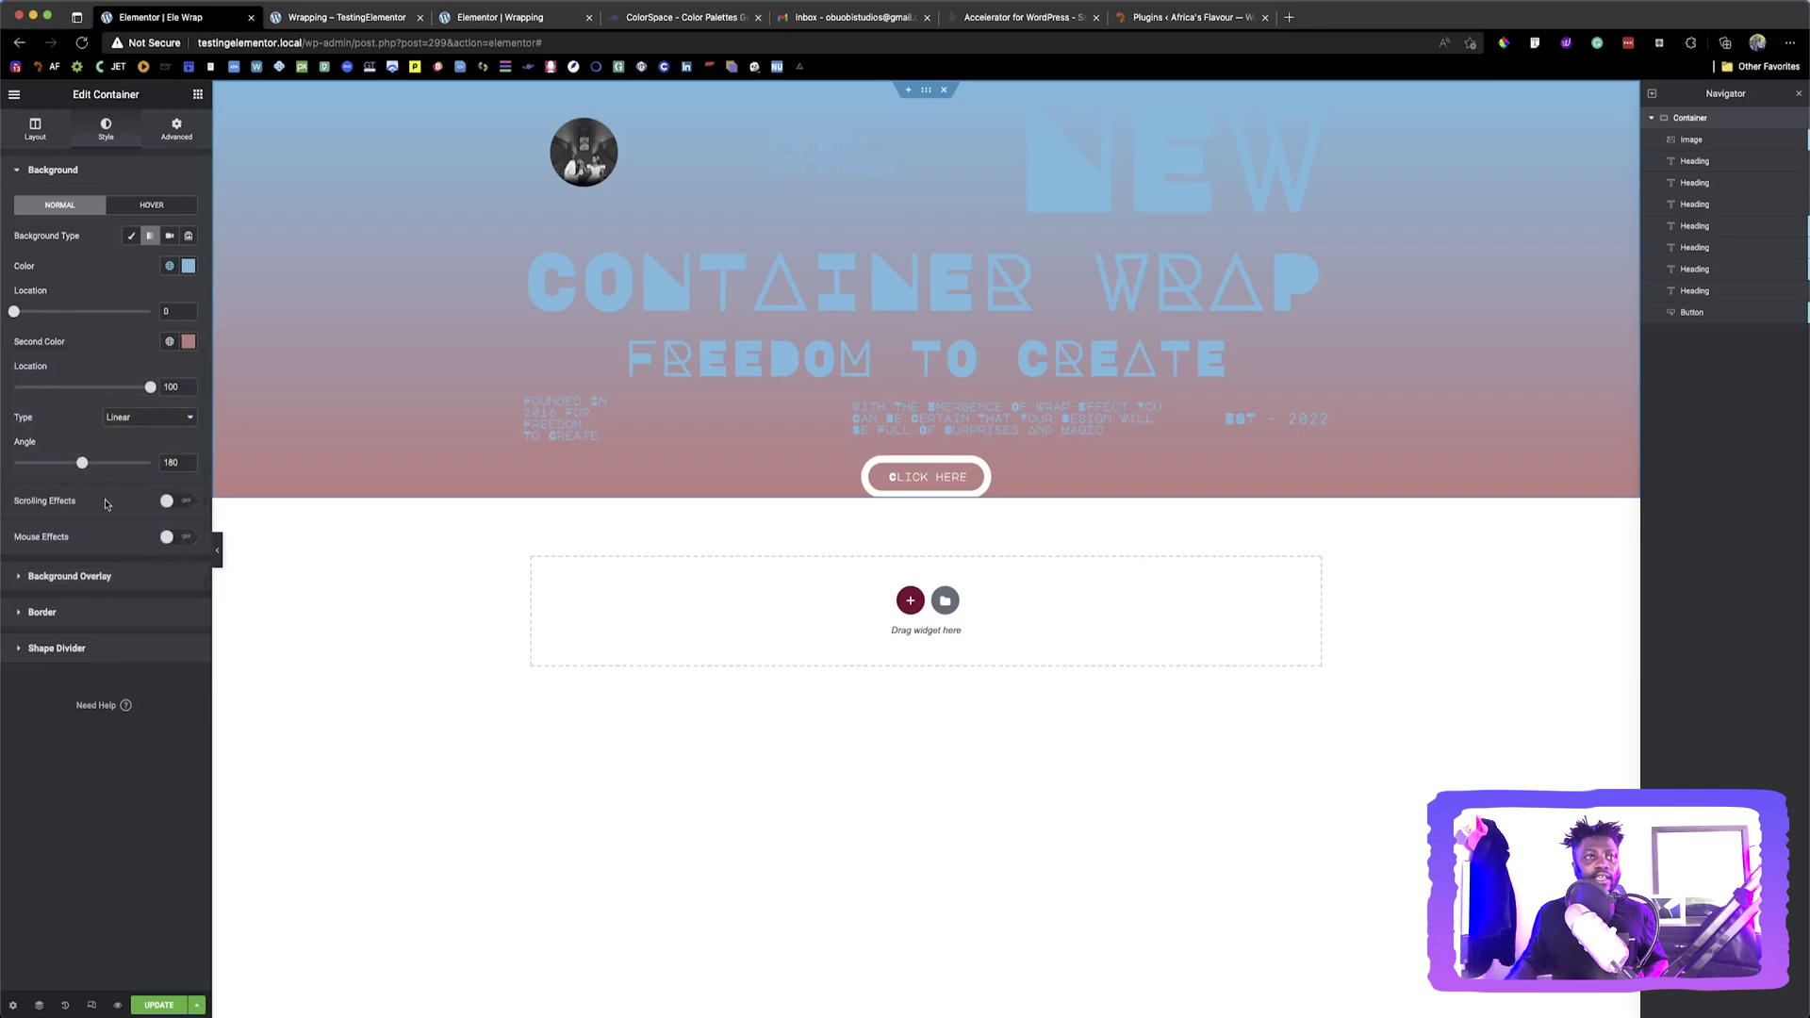
Add a classic background overlay in the global Secondary colour to the container
click(92, 577)
click(169, 272)
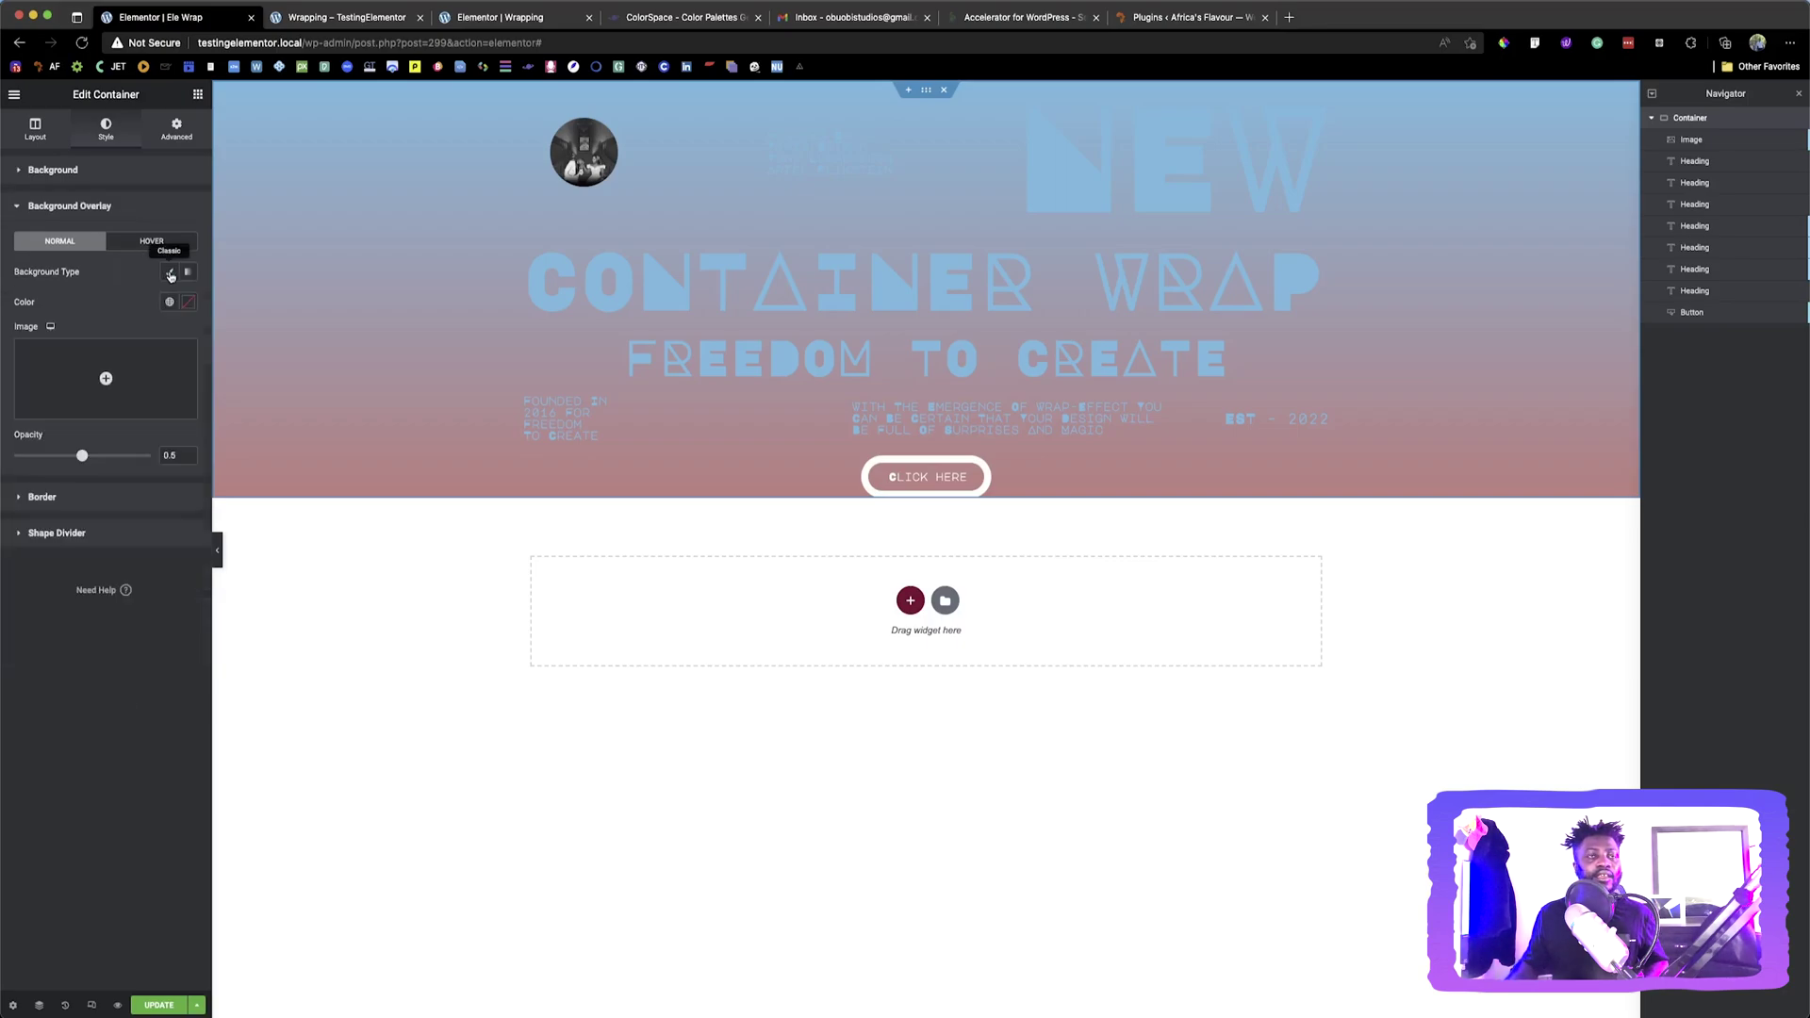
click(169, 303)
click(57, 394)
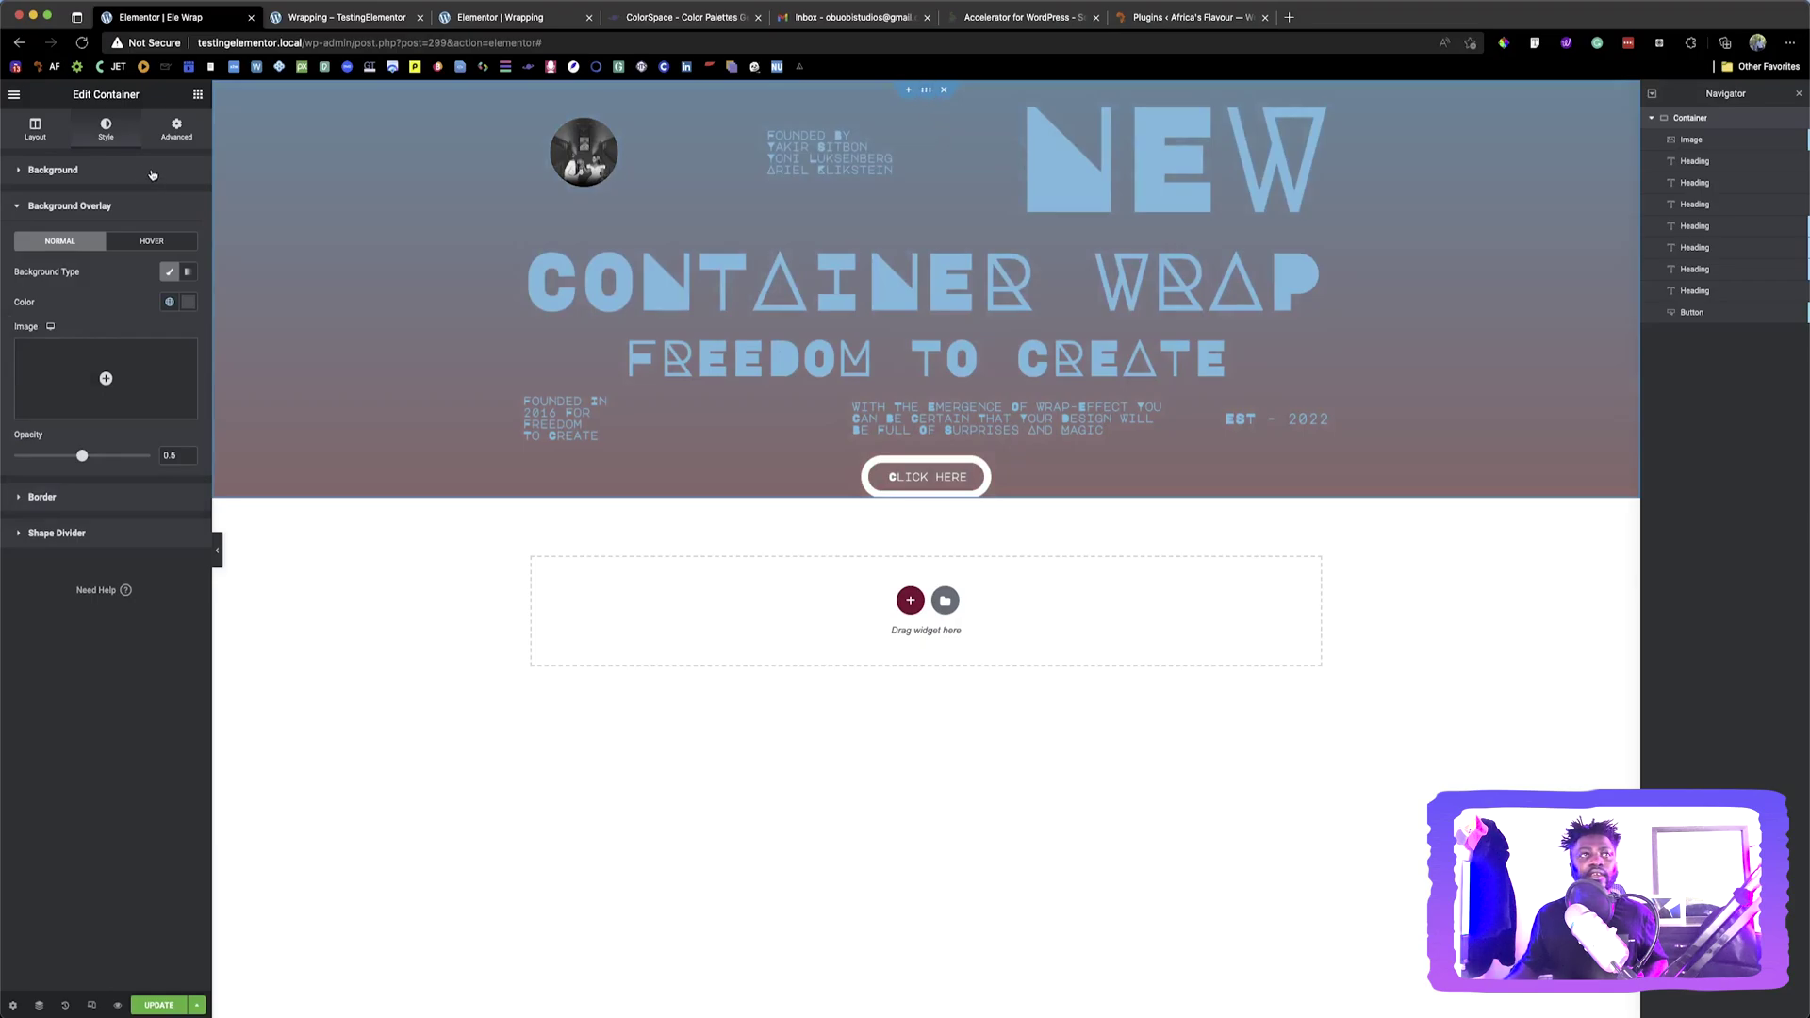
Unlink the container's padding values and set the top and bottom padding to 100 px each
click(164, 139)
click(179, 279)
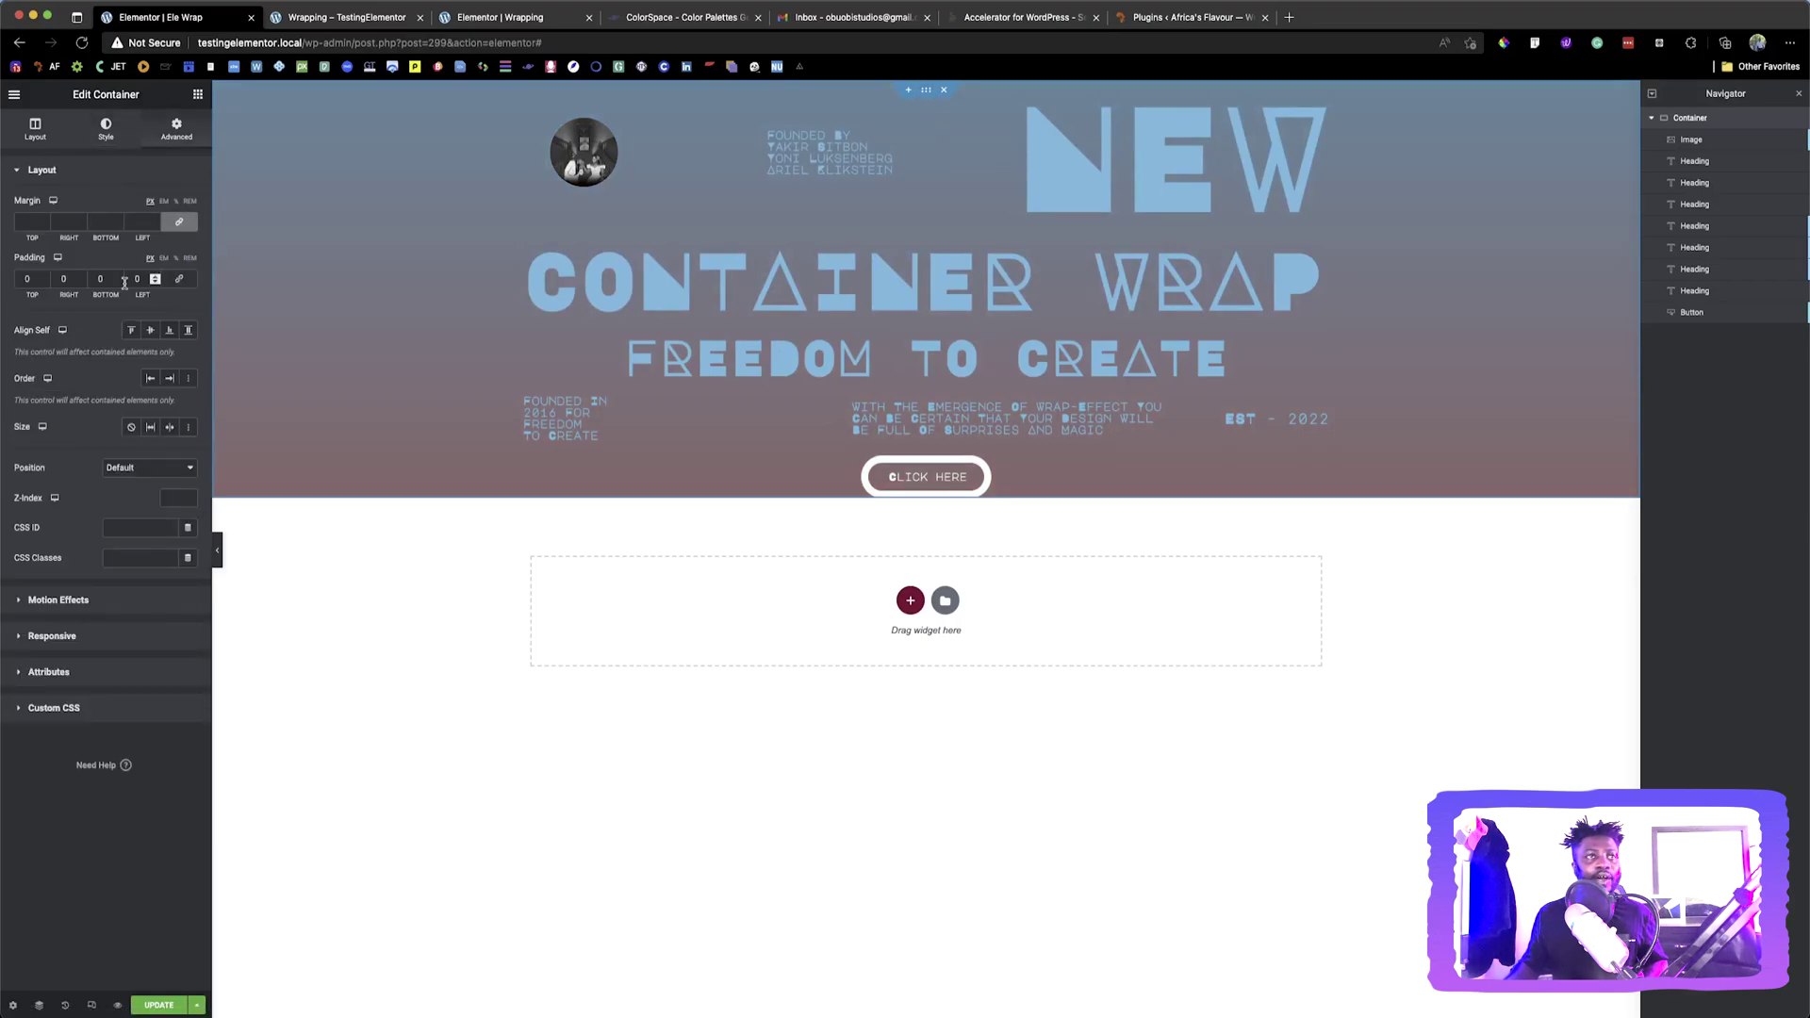
click(26, 279)
text(100)
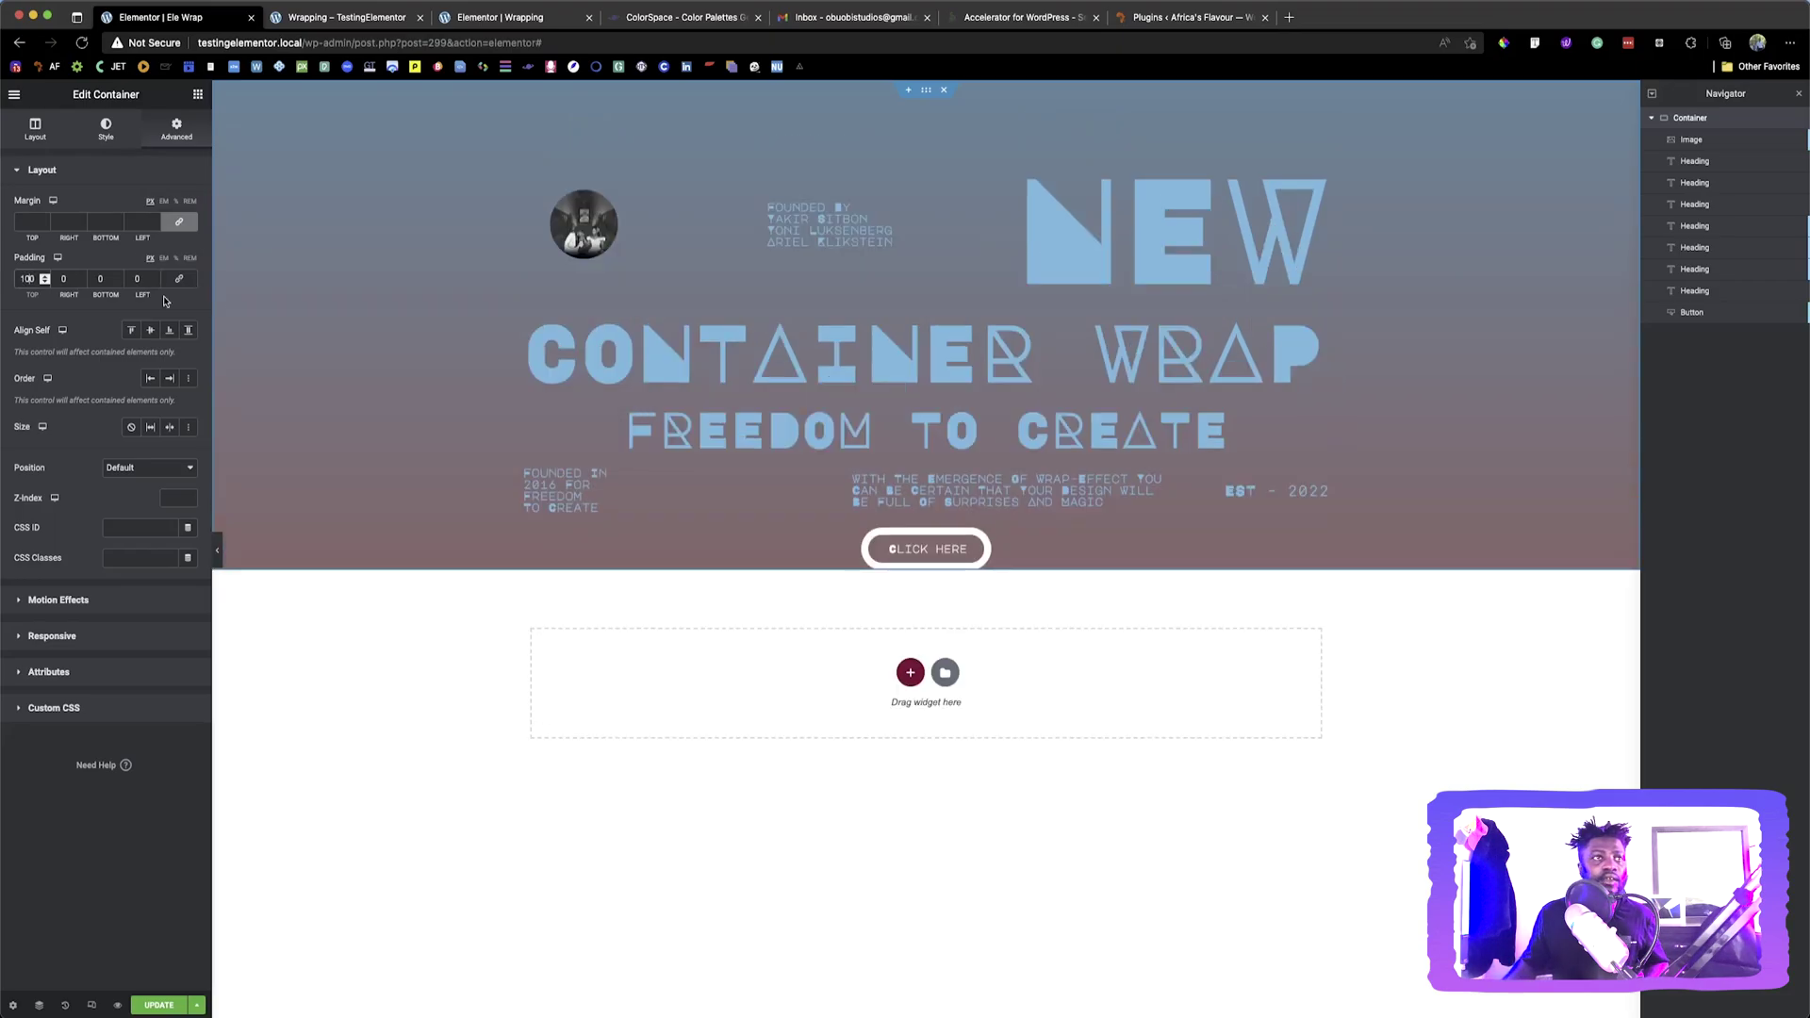
click(97, 279)
text(100)
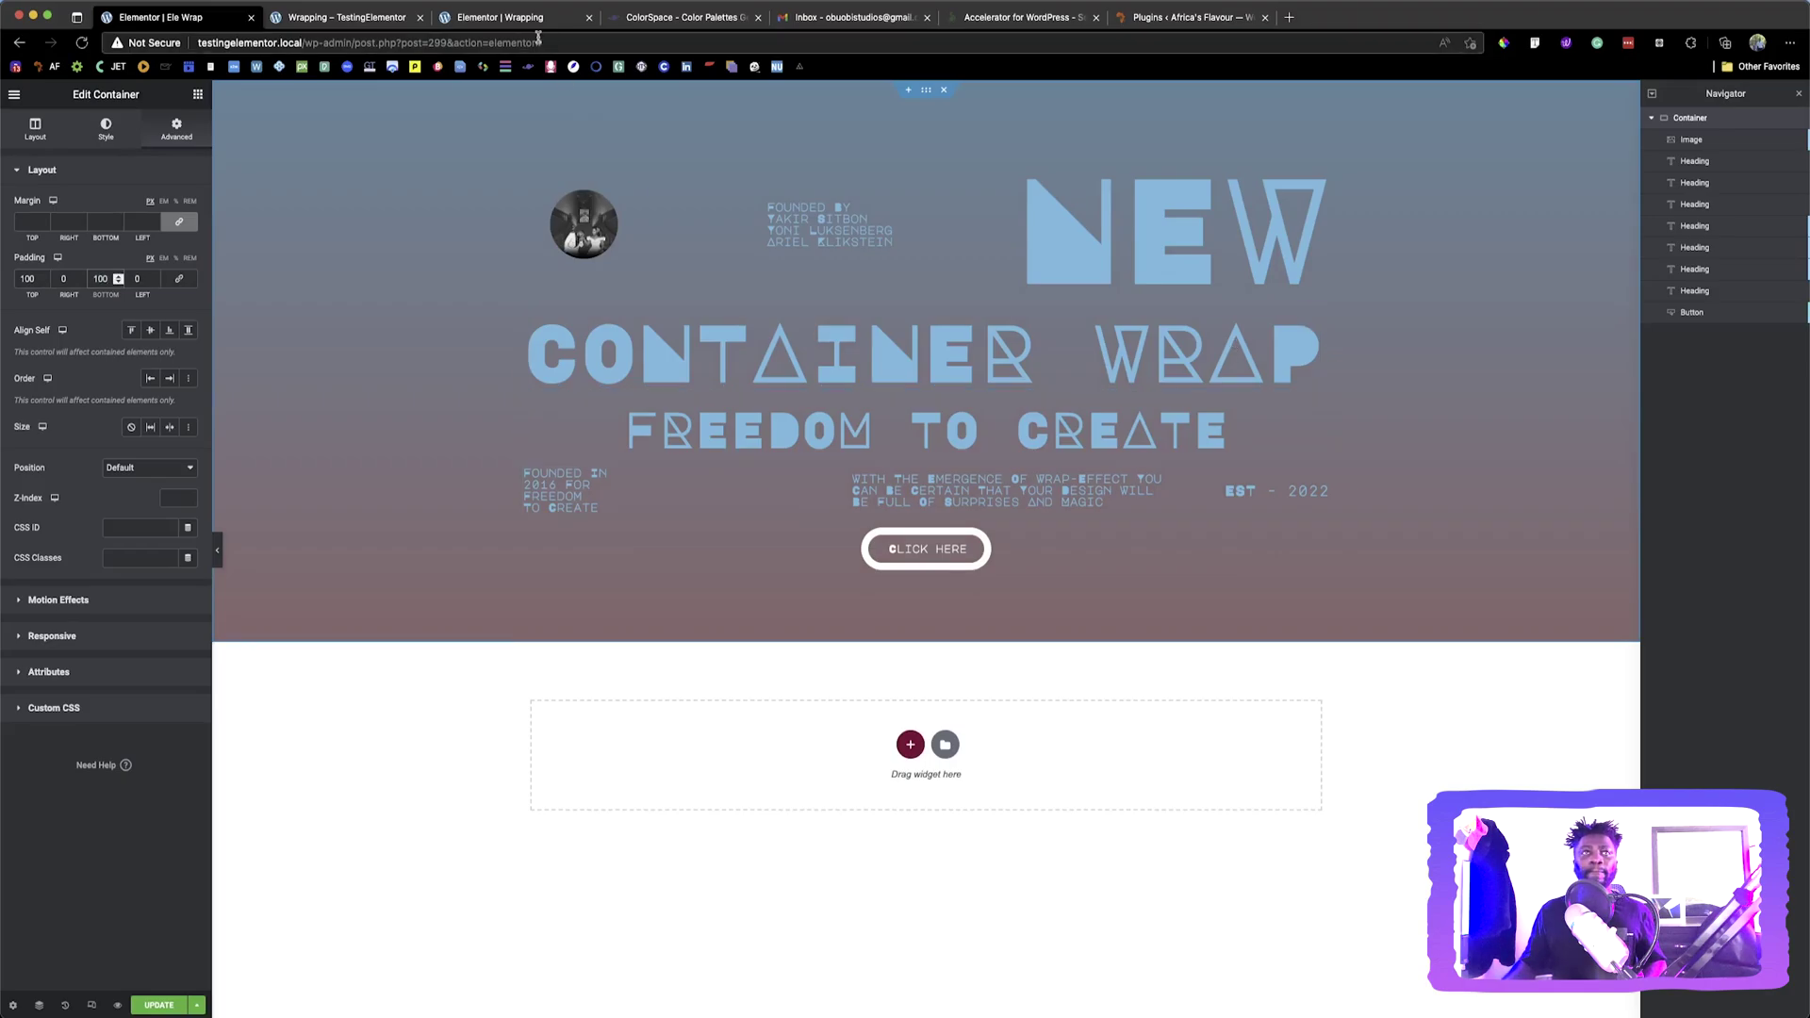
Set the text colour of the "Founded By" heading and the "NEW" heading to global white
click(831, 230)
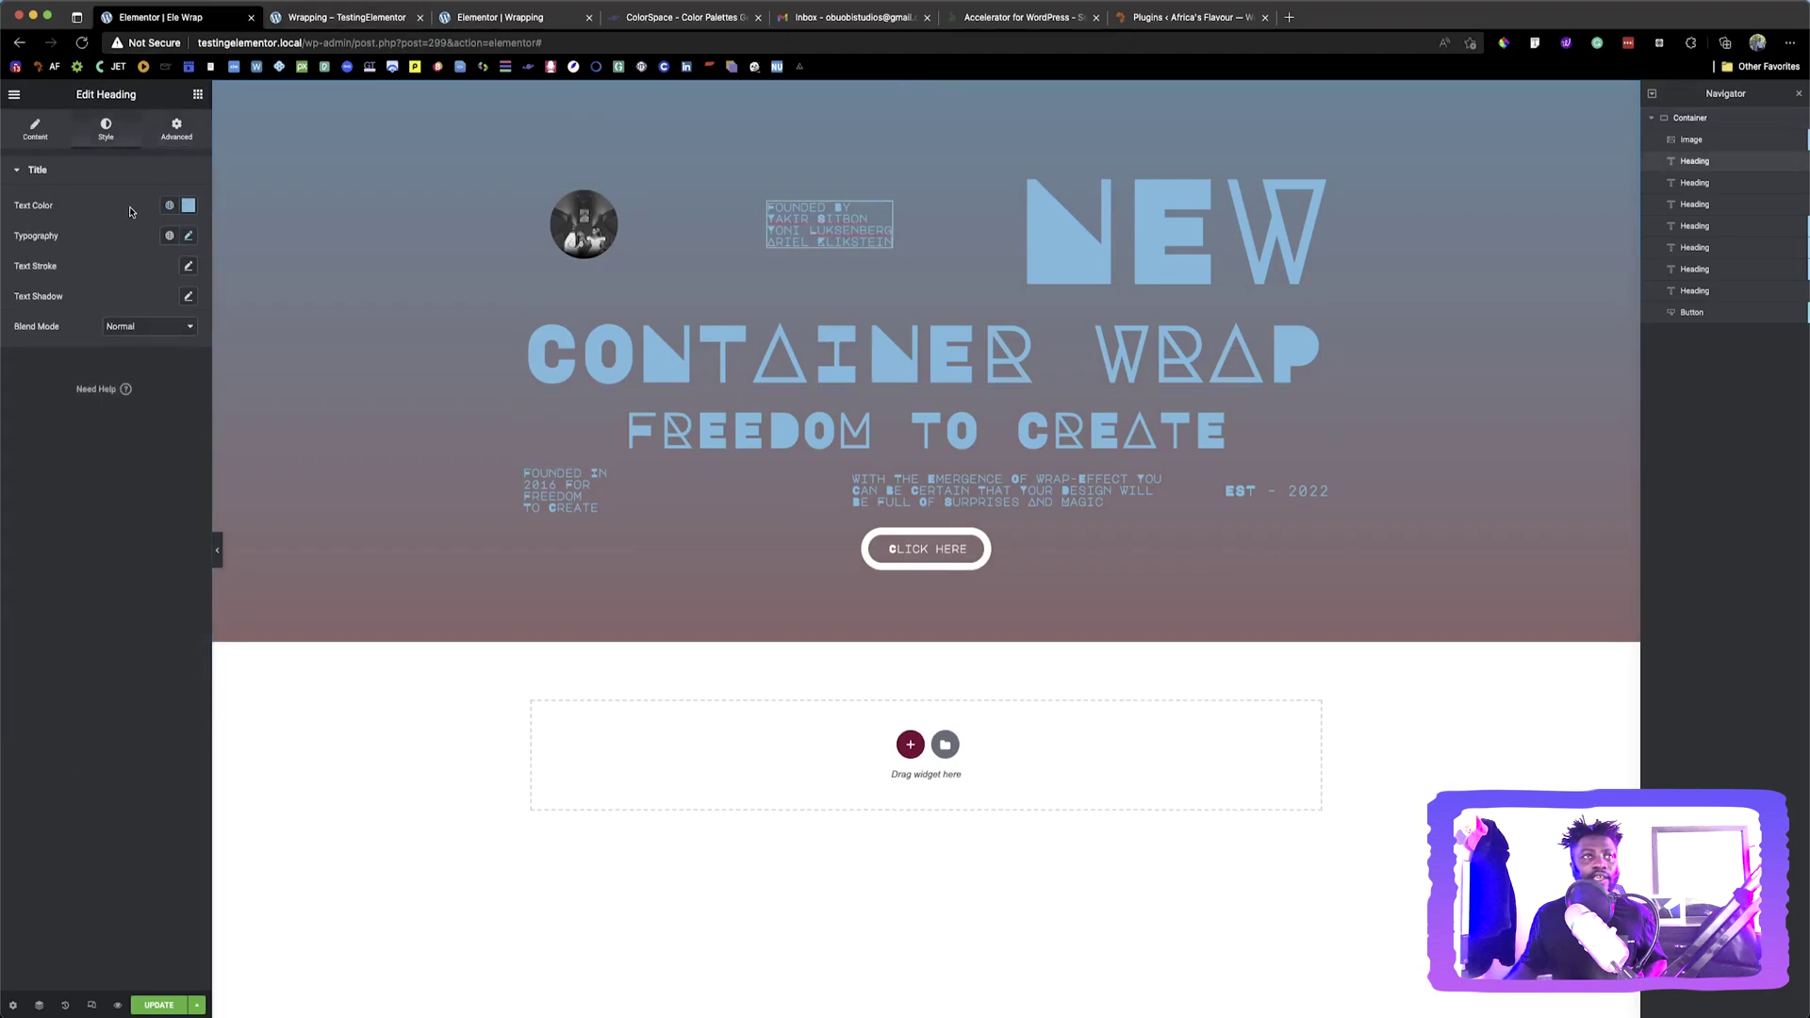
click(169, 205)
click(988, 259)
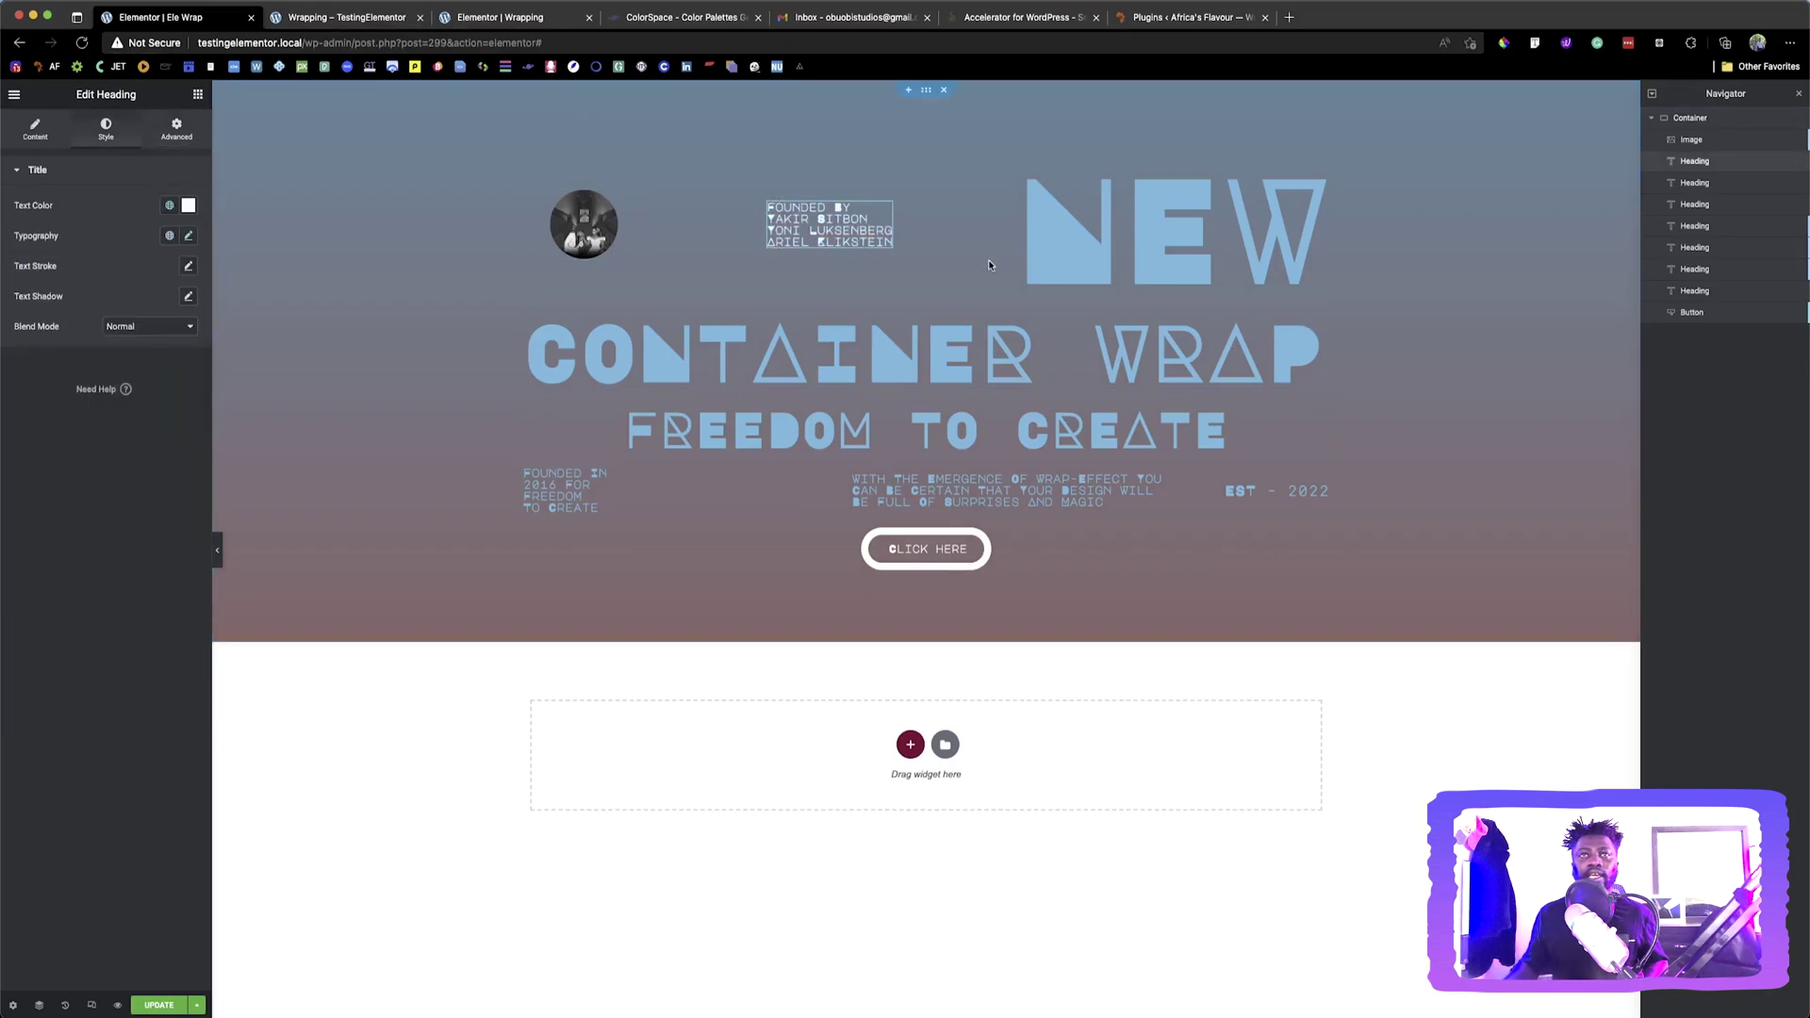
click(1047, 247)
click(169, 205)
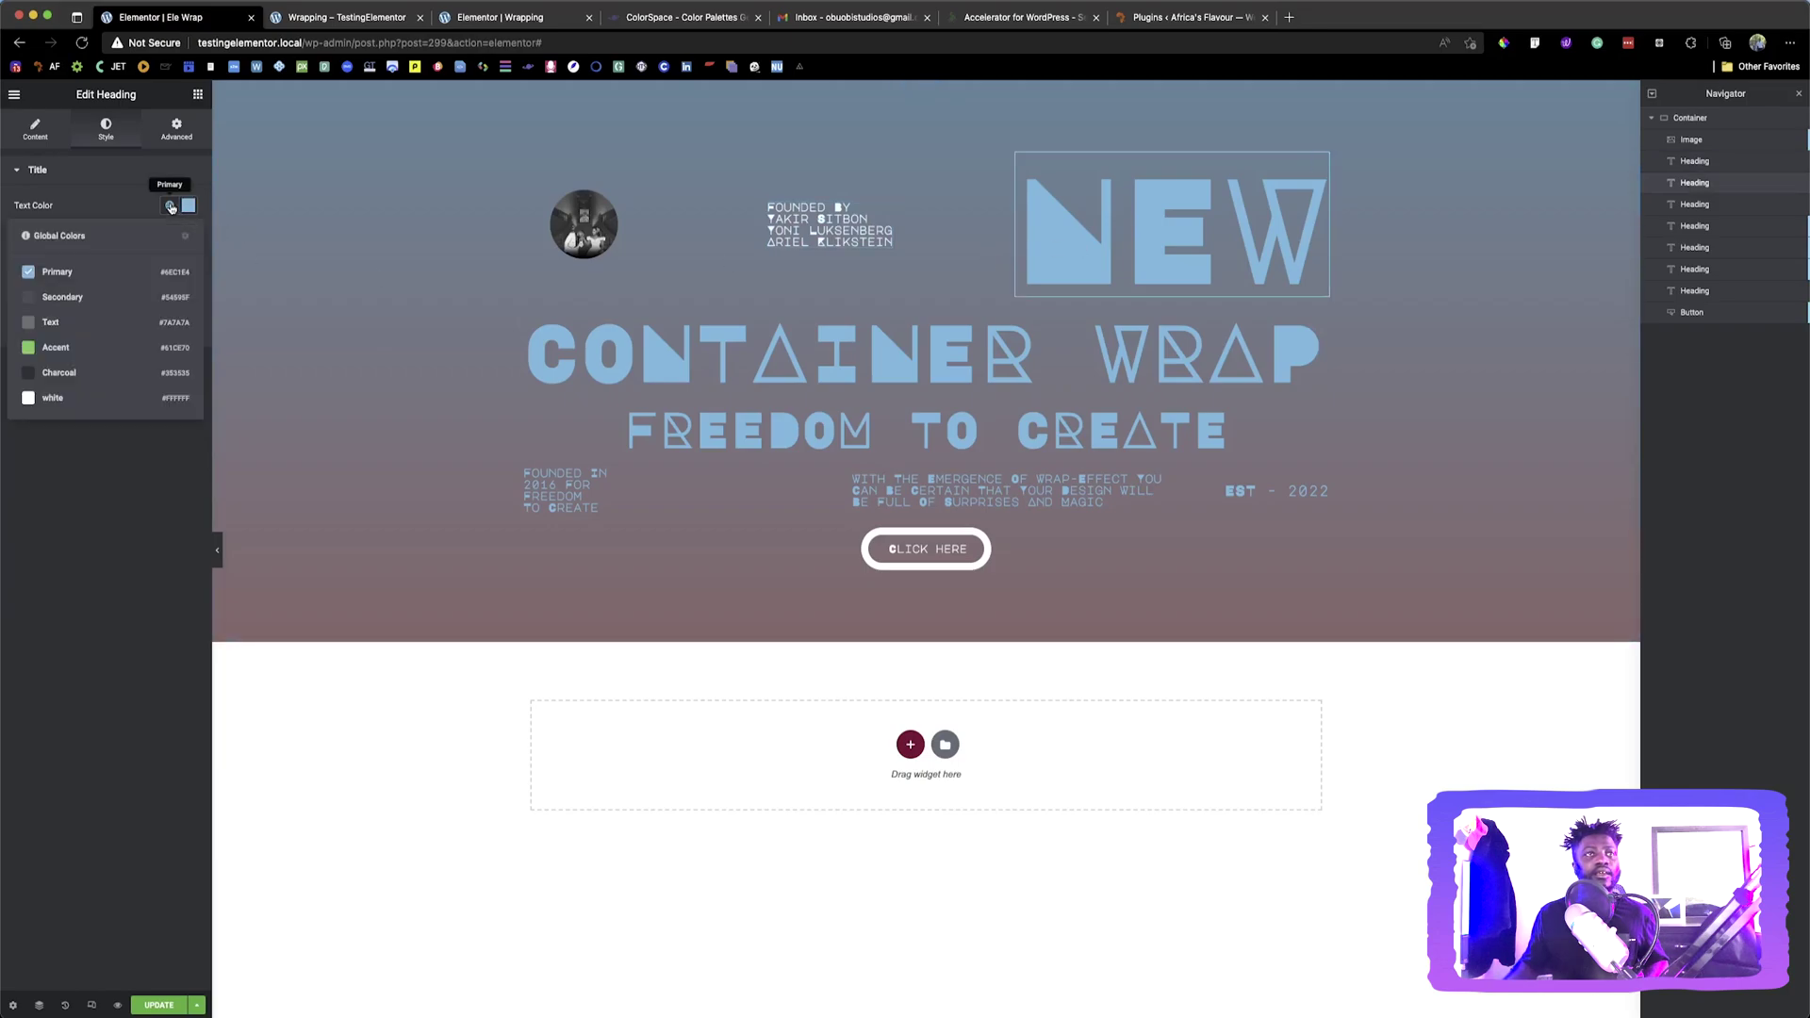
click(76, 398)
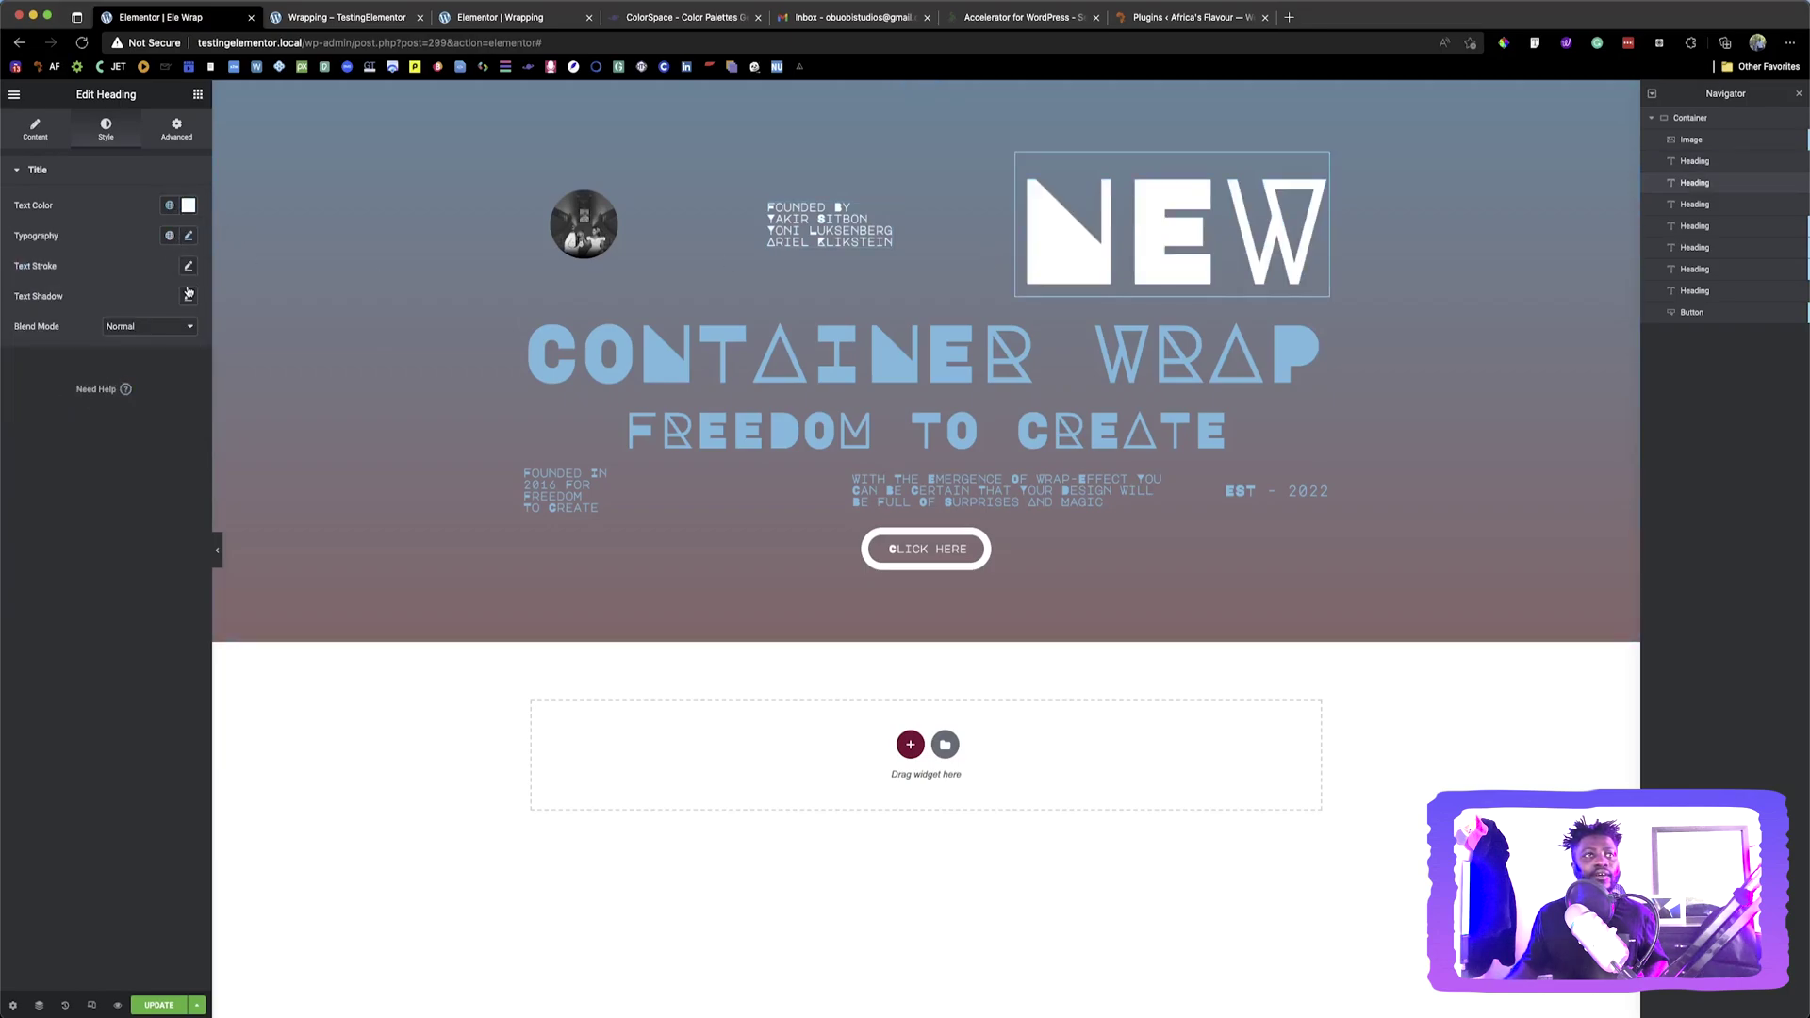
Give the "NEW" heading a text stroke, trying 2 px and then 1 px
click(188, 269)
click(162, 324)
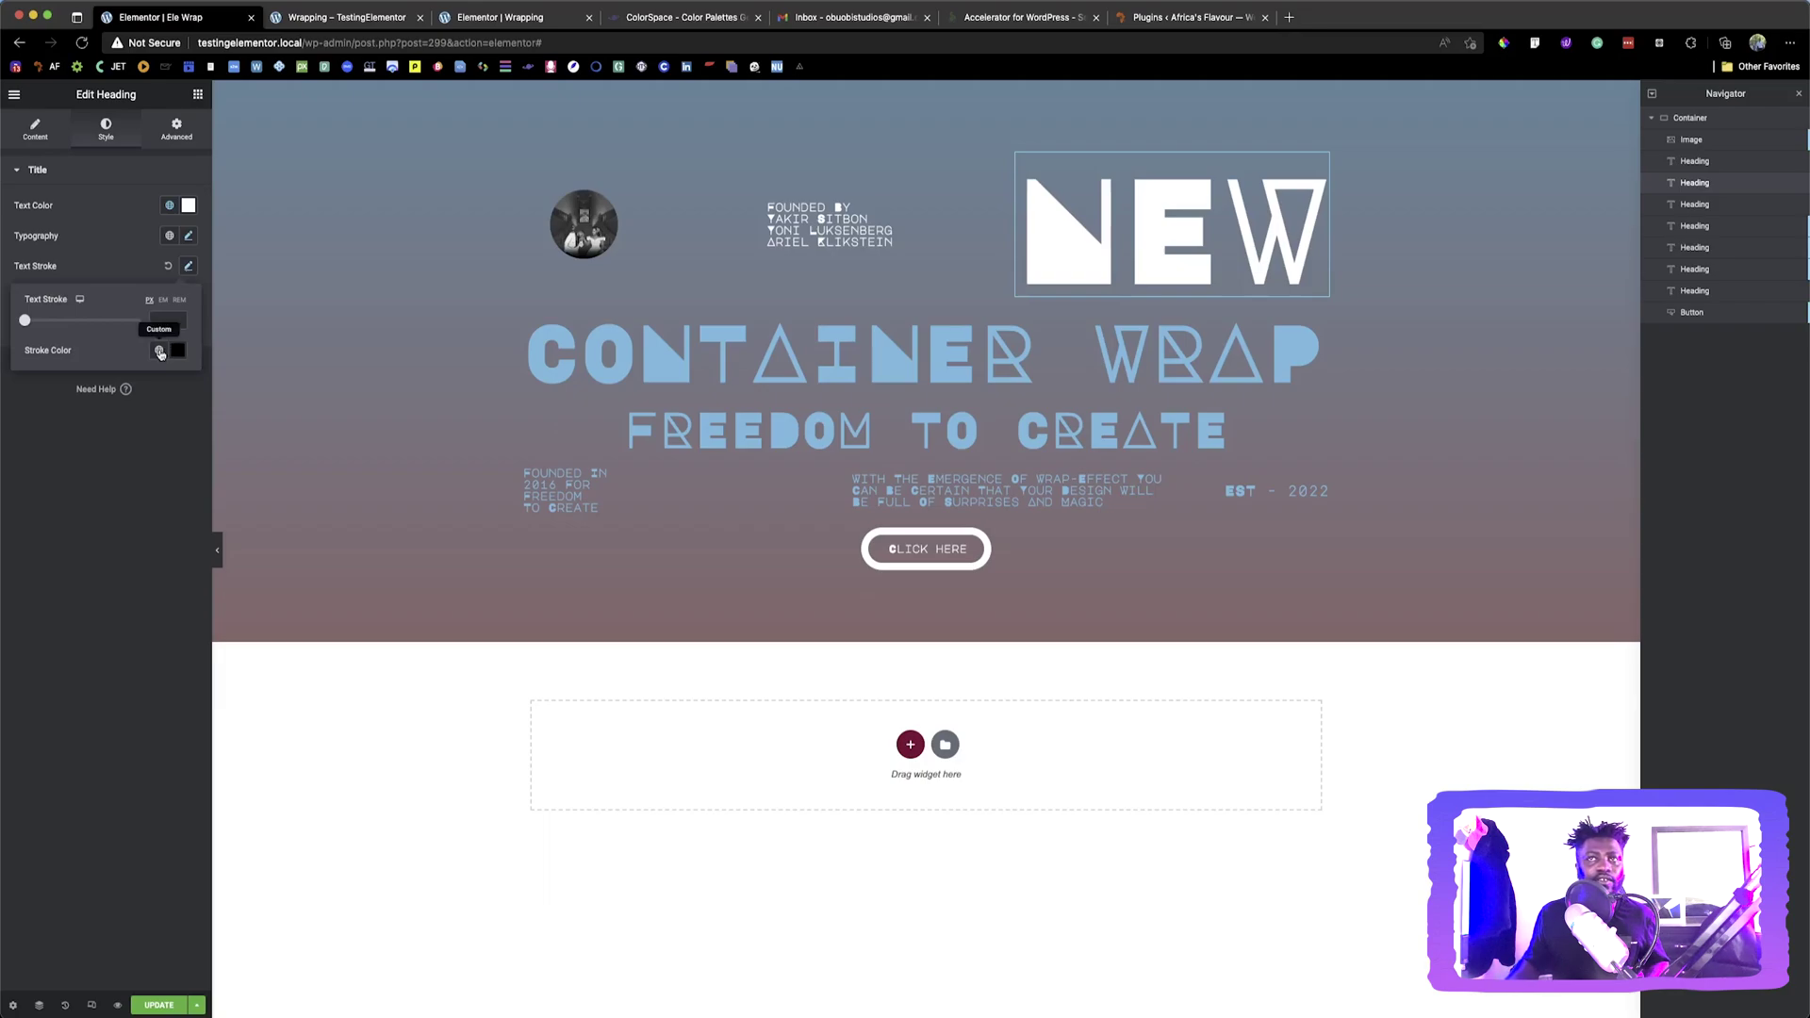
text(2)
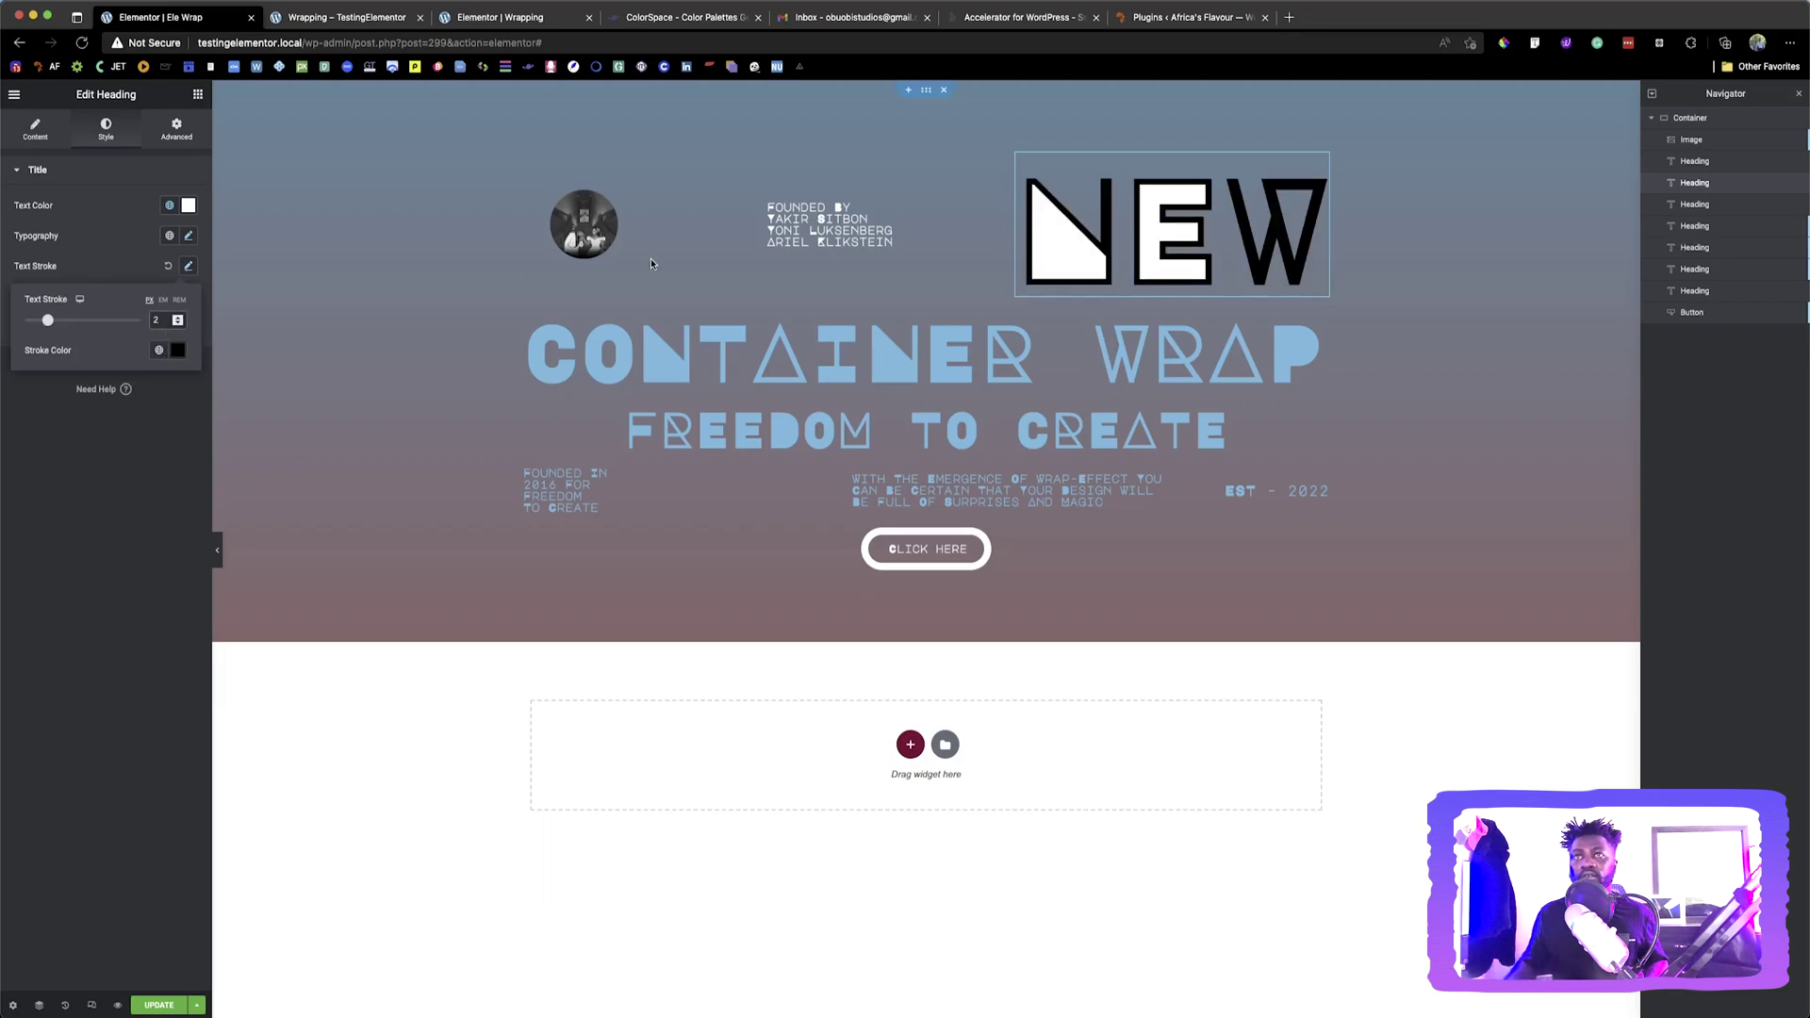
key(BackSpace)
text(1)
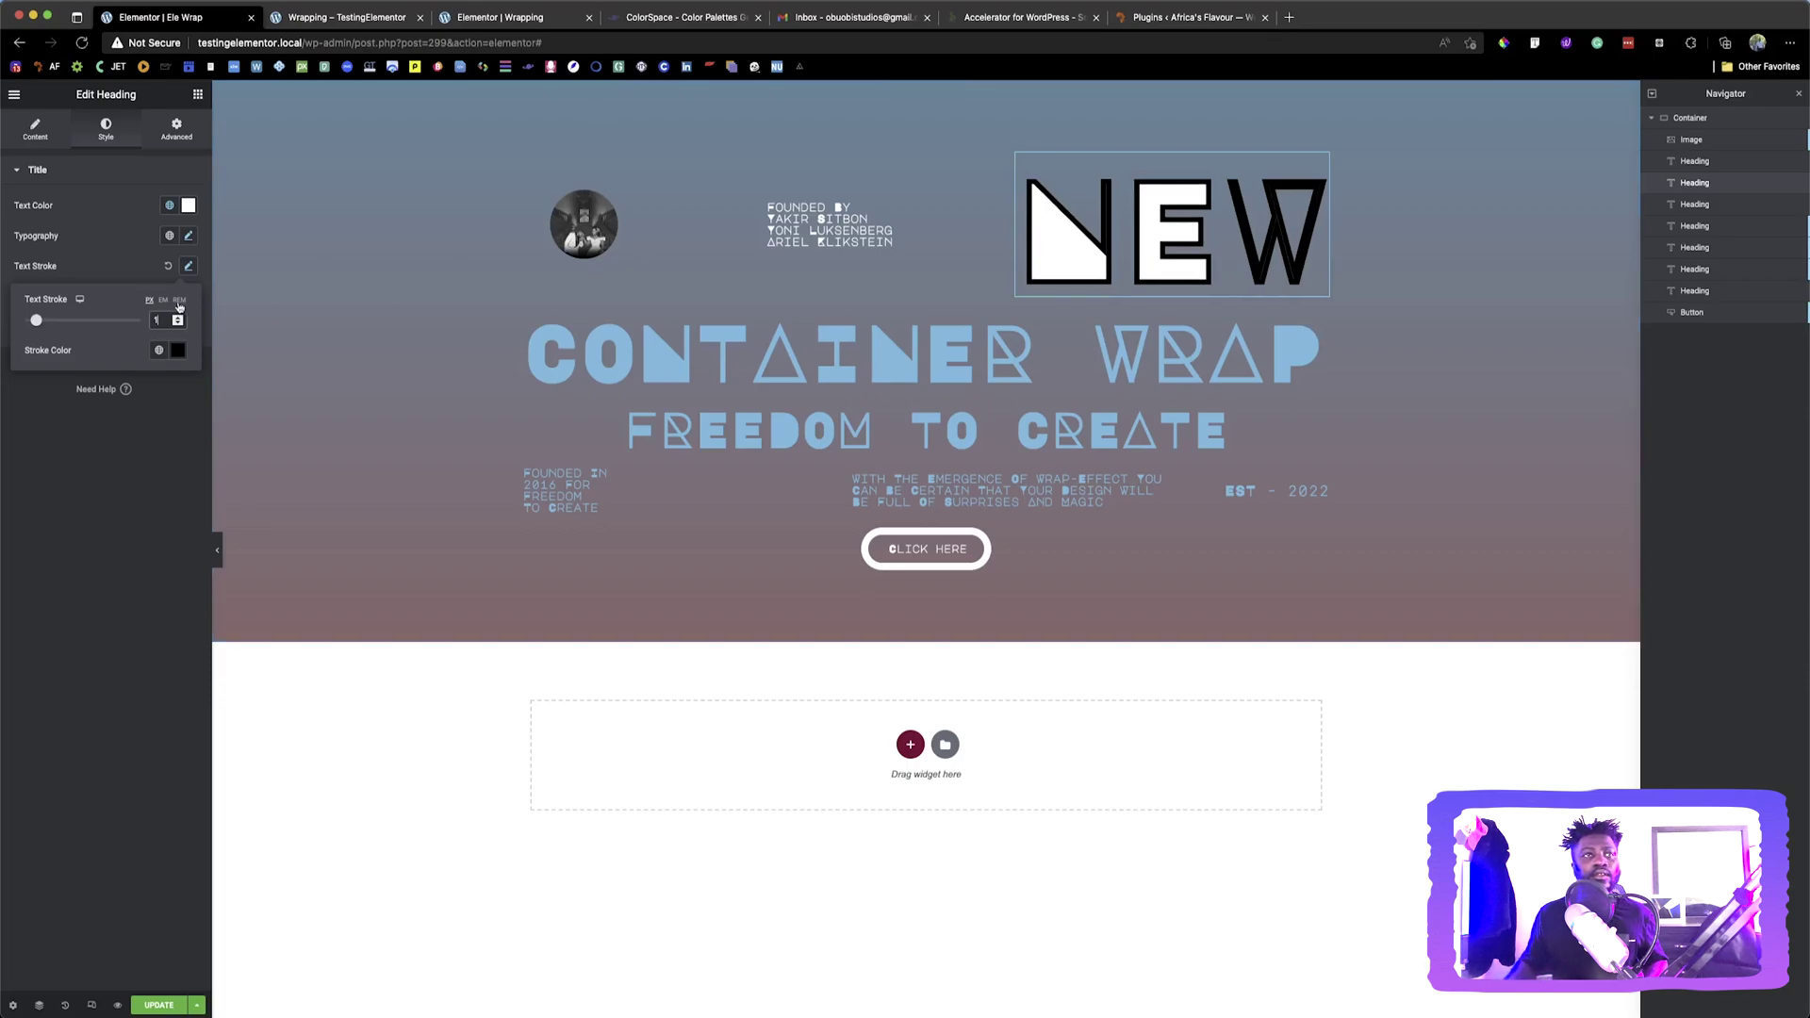
Try to make the "NEW" heading's text fill transparent, checking it against the reference page
click(188, 205)
drag(182, 404, 2, 405)
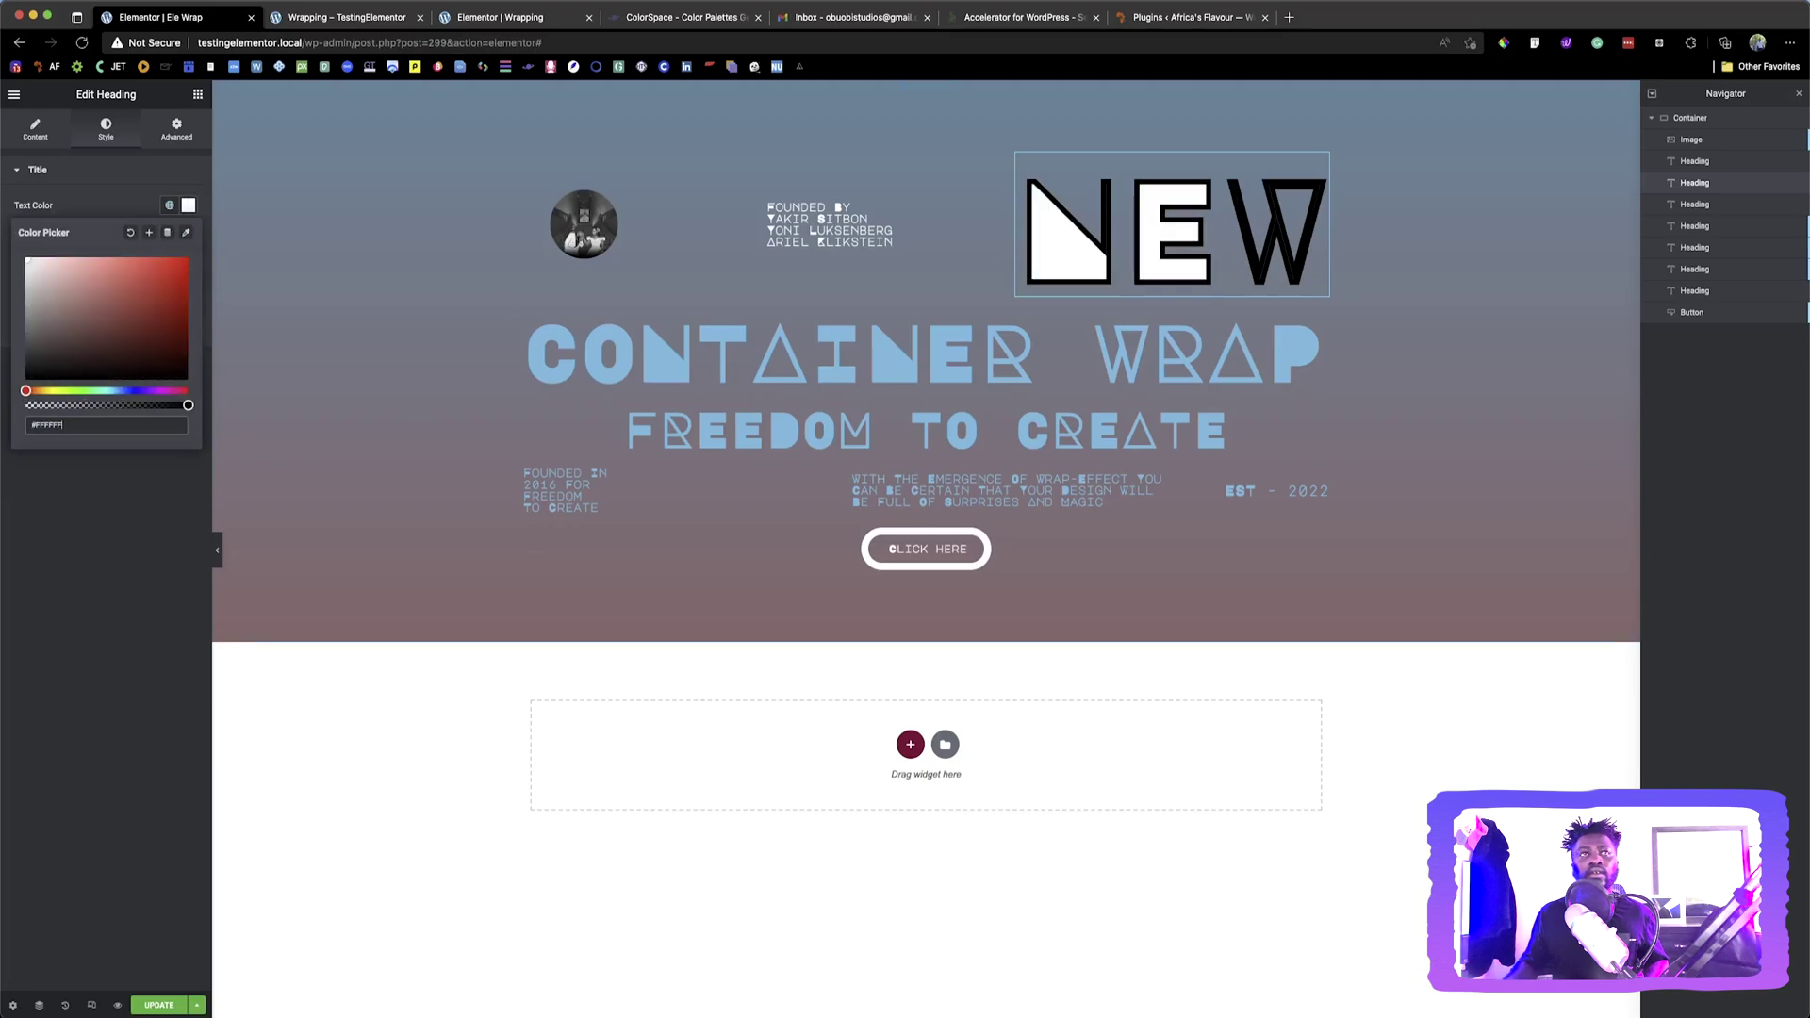
click(368, 19)
click(232, 18)
drag(187, 405, 111, 405)
click(110, 204)
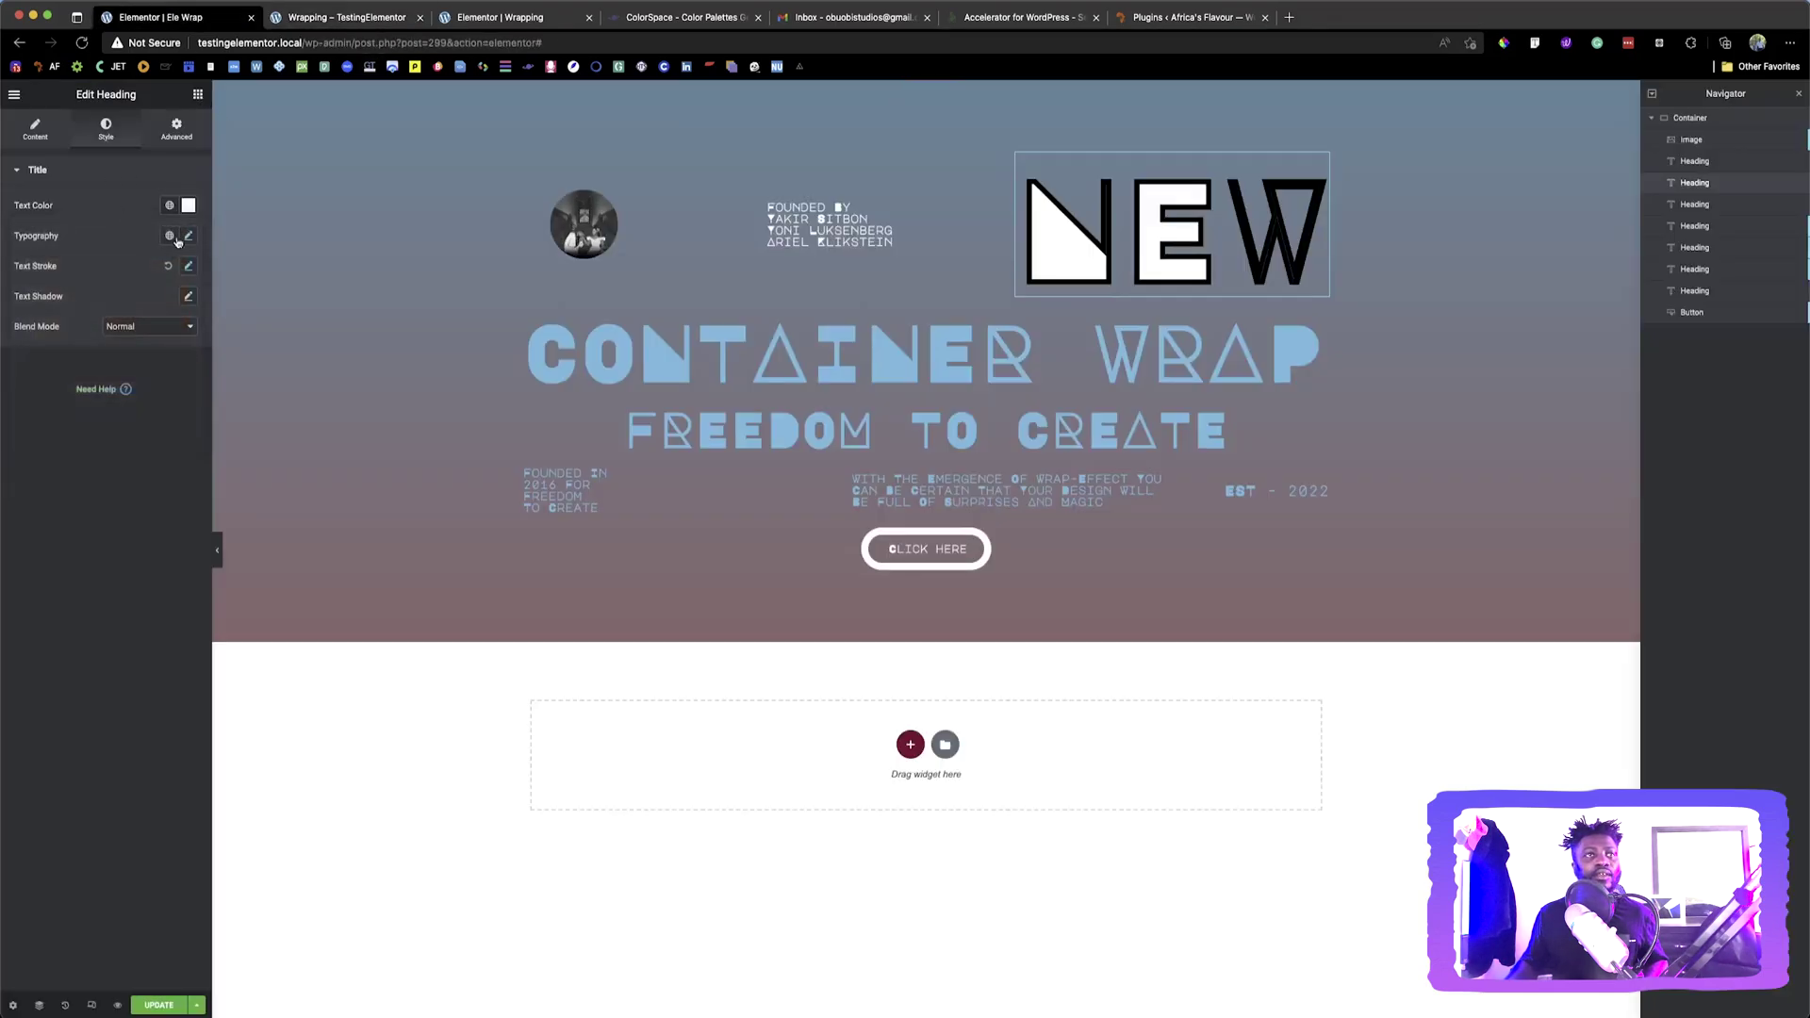
Clear the "NEW" heading's text stroke to 0 and raise it to 2 px
click(188, 267)
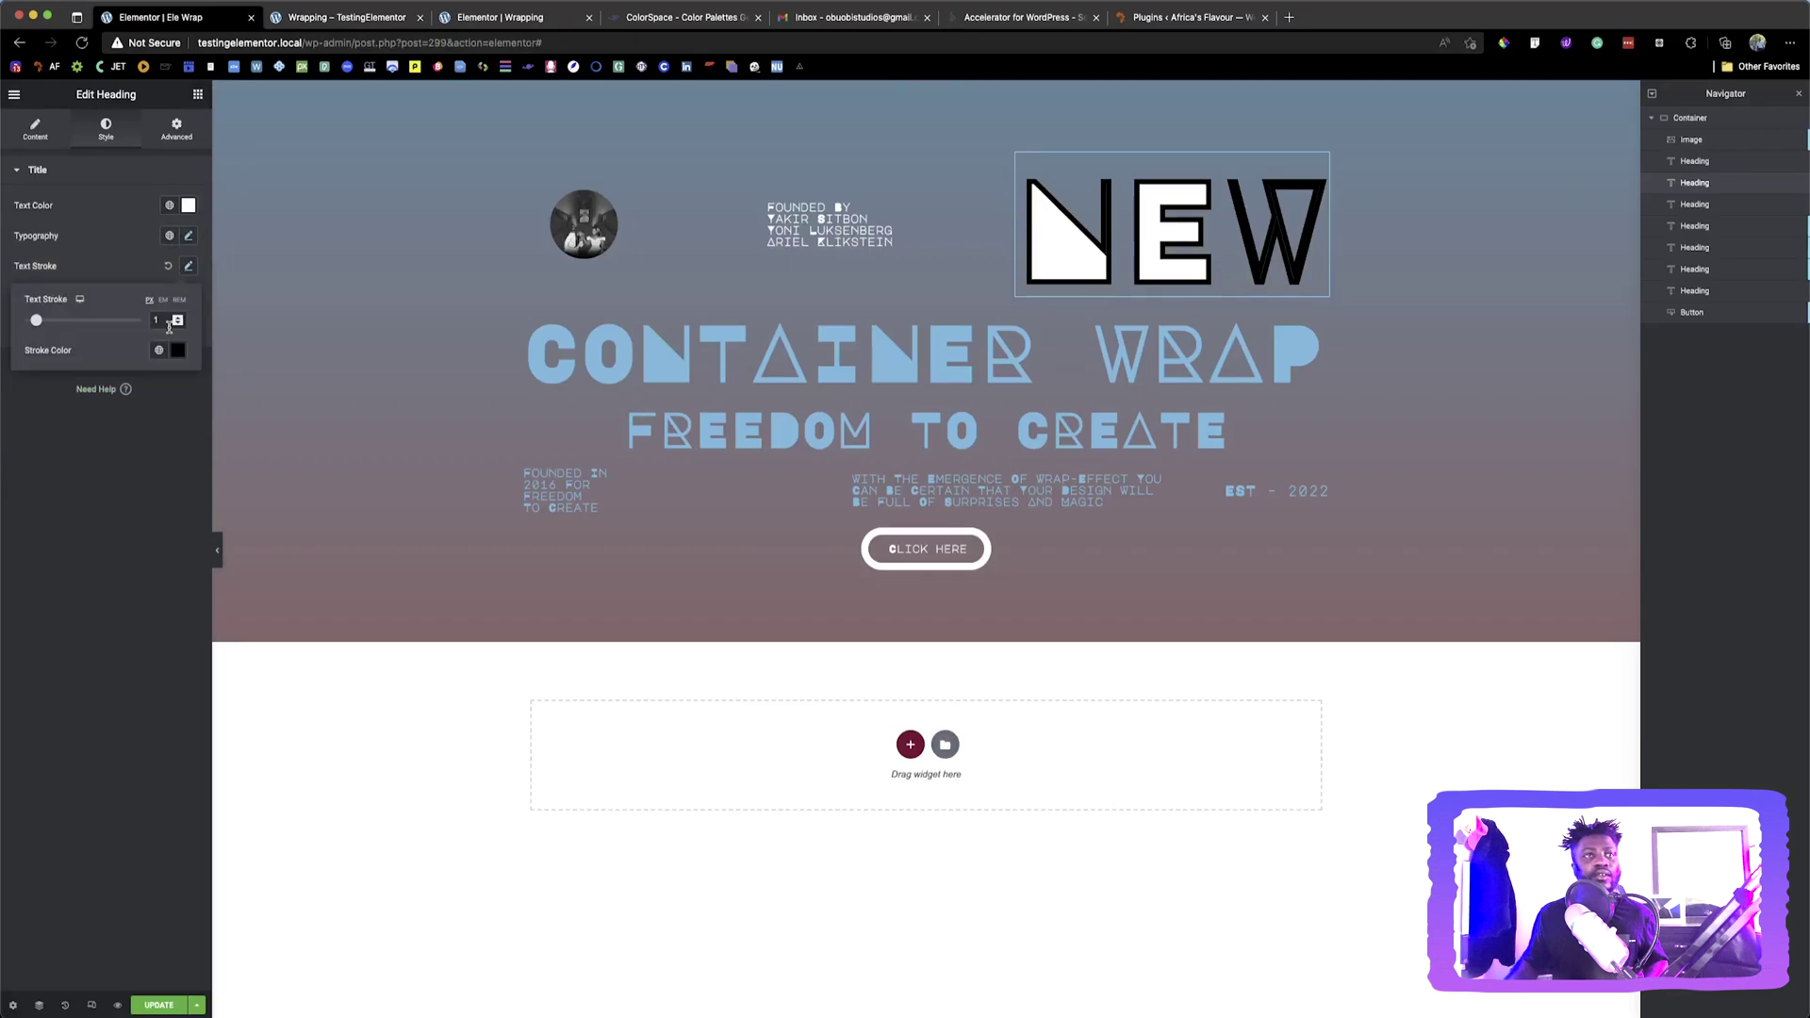
double_click(169, 321)
text(0)
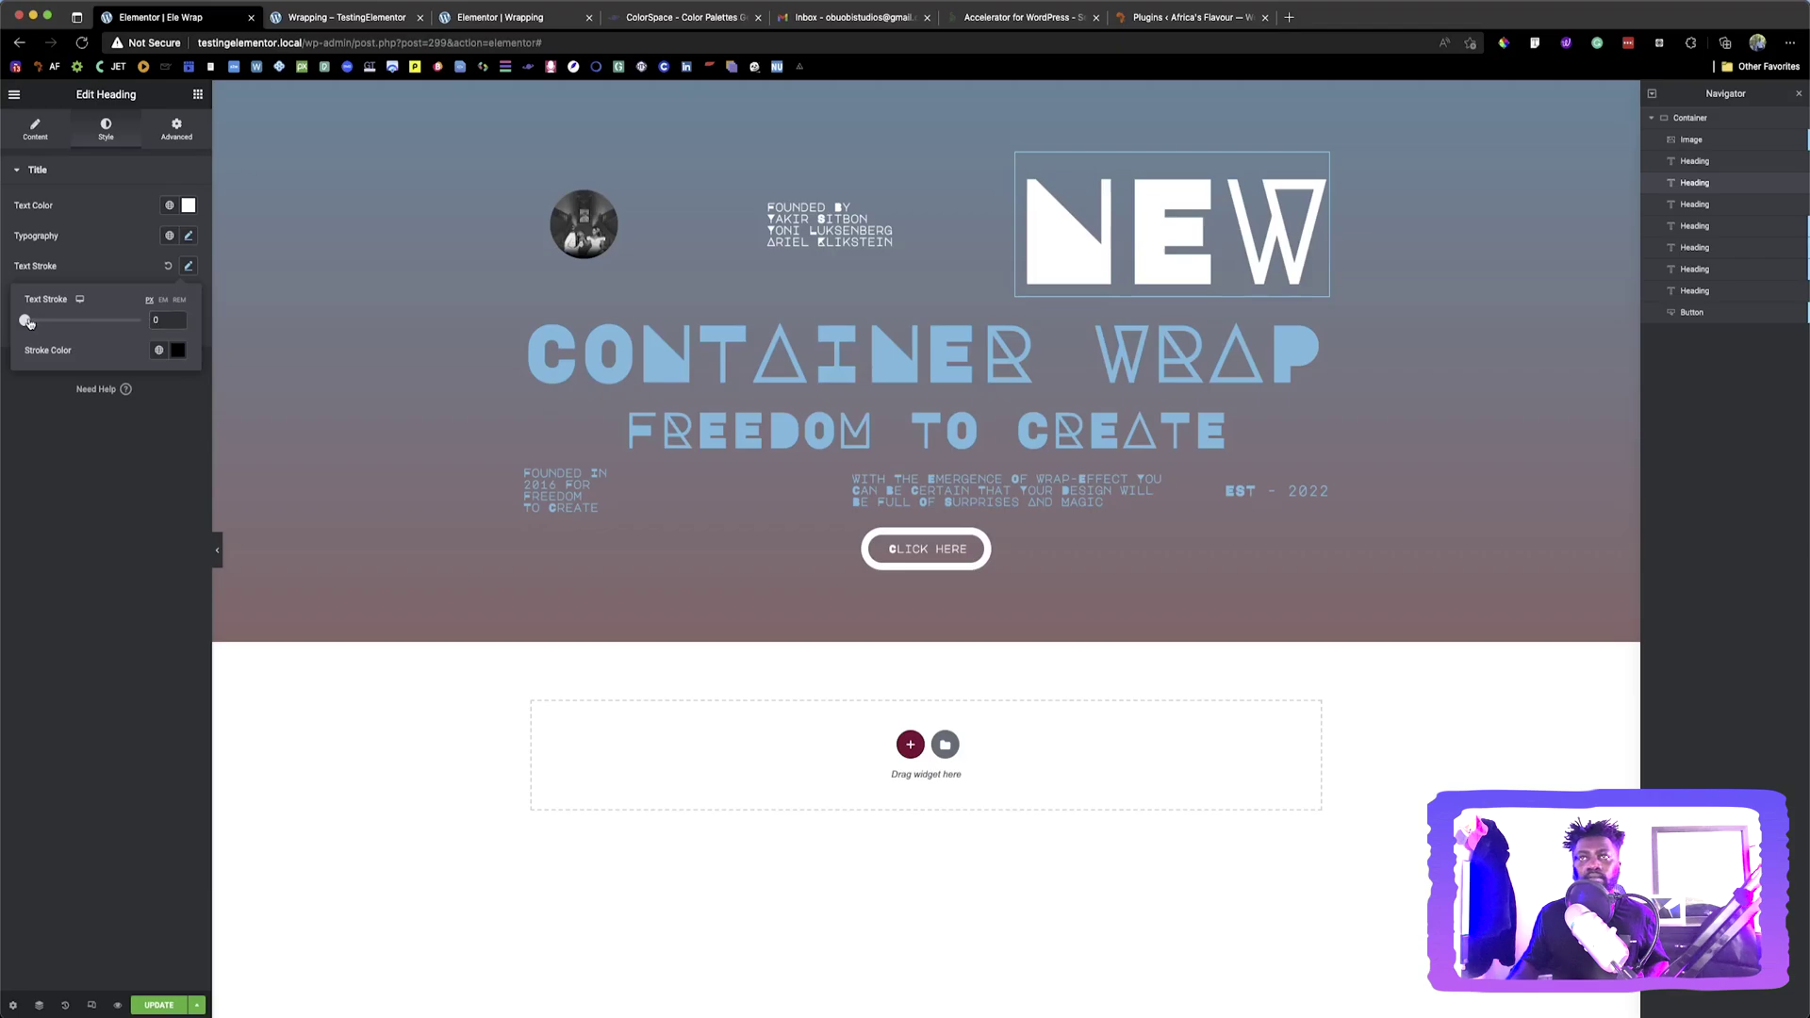
drag(32, 321, 37, 324)
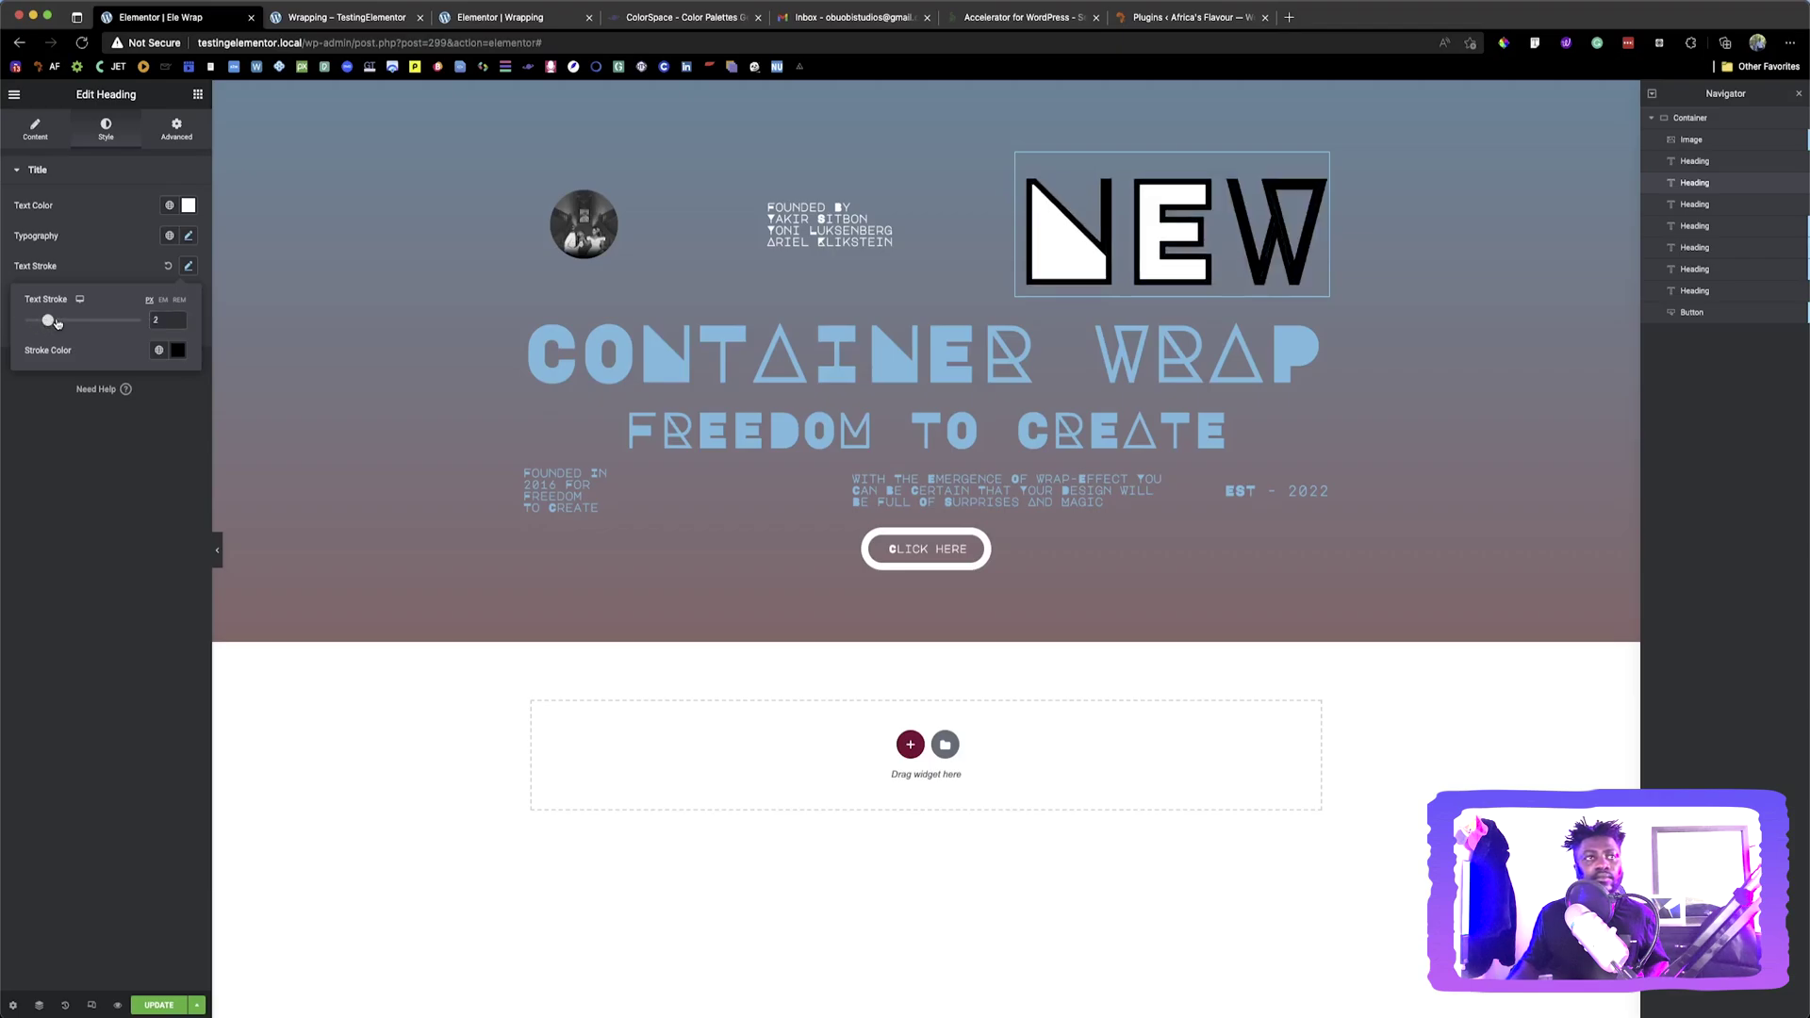
click(129, 206)
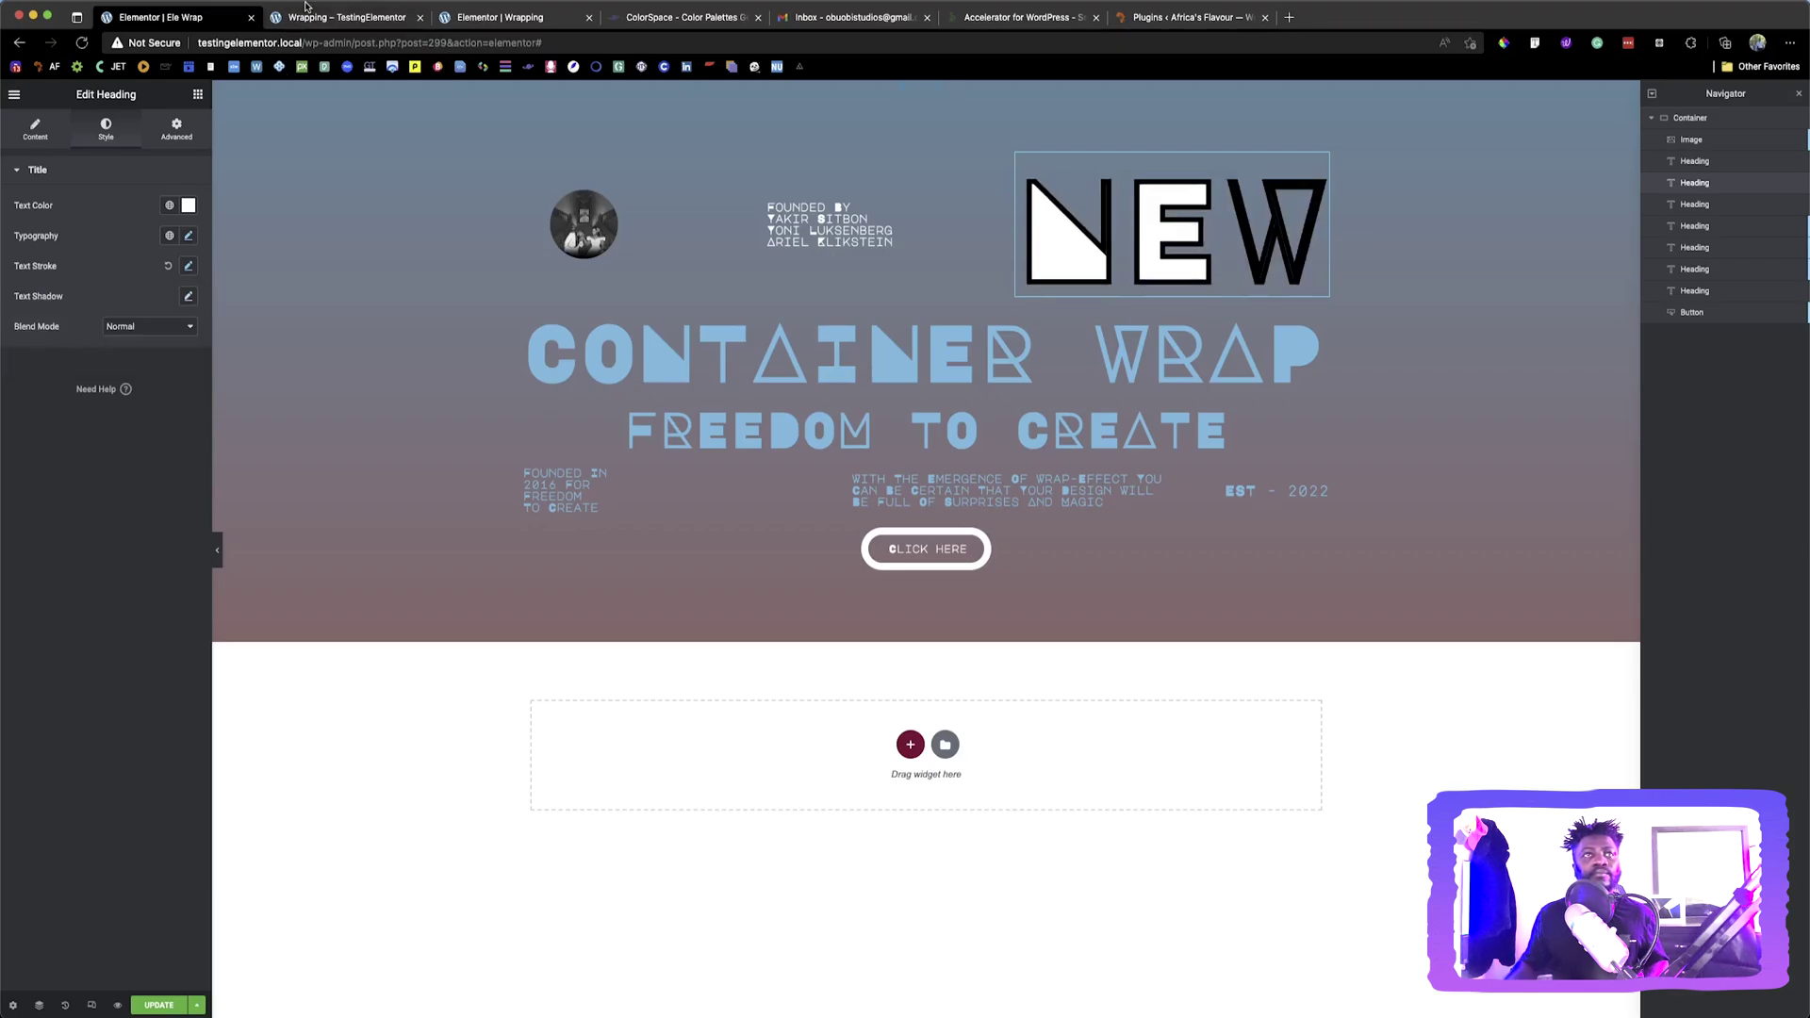
Try the global Secondary and Charcoal colours for the "NEW" heading's text, comparing against the reference page
click(309, 13)
click(189, 21)
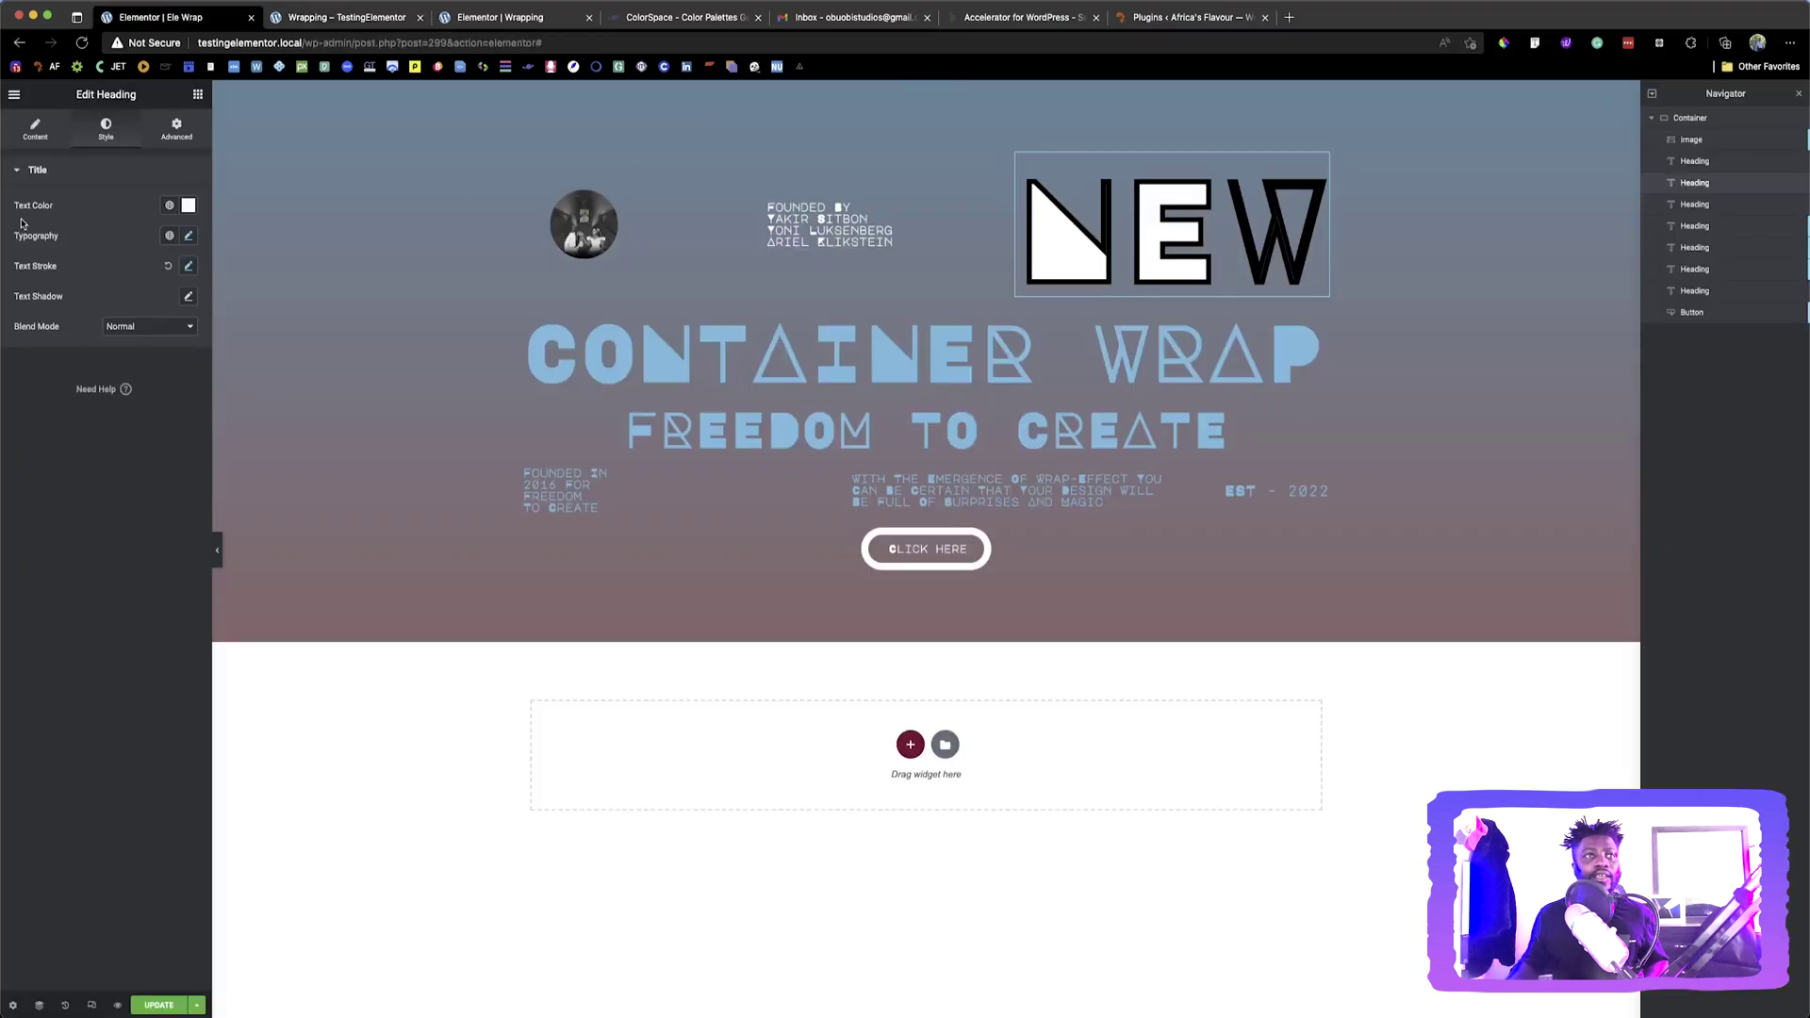
click(170, 206)
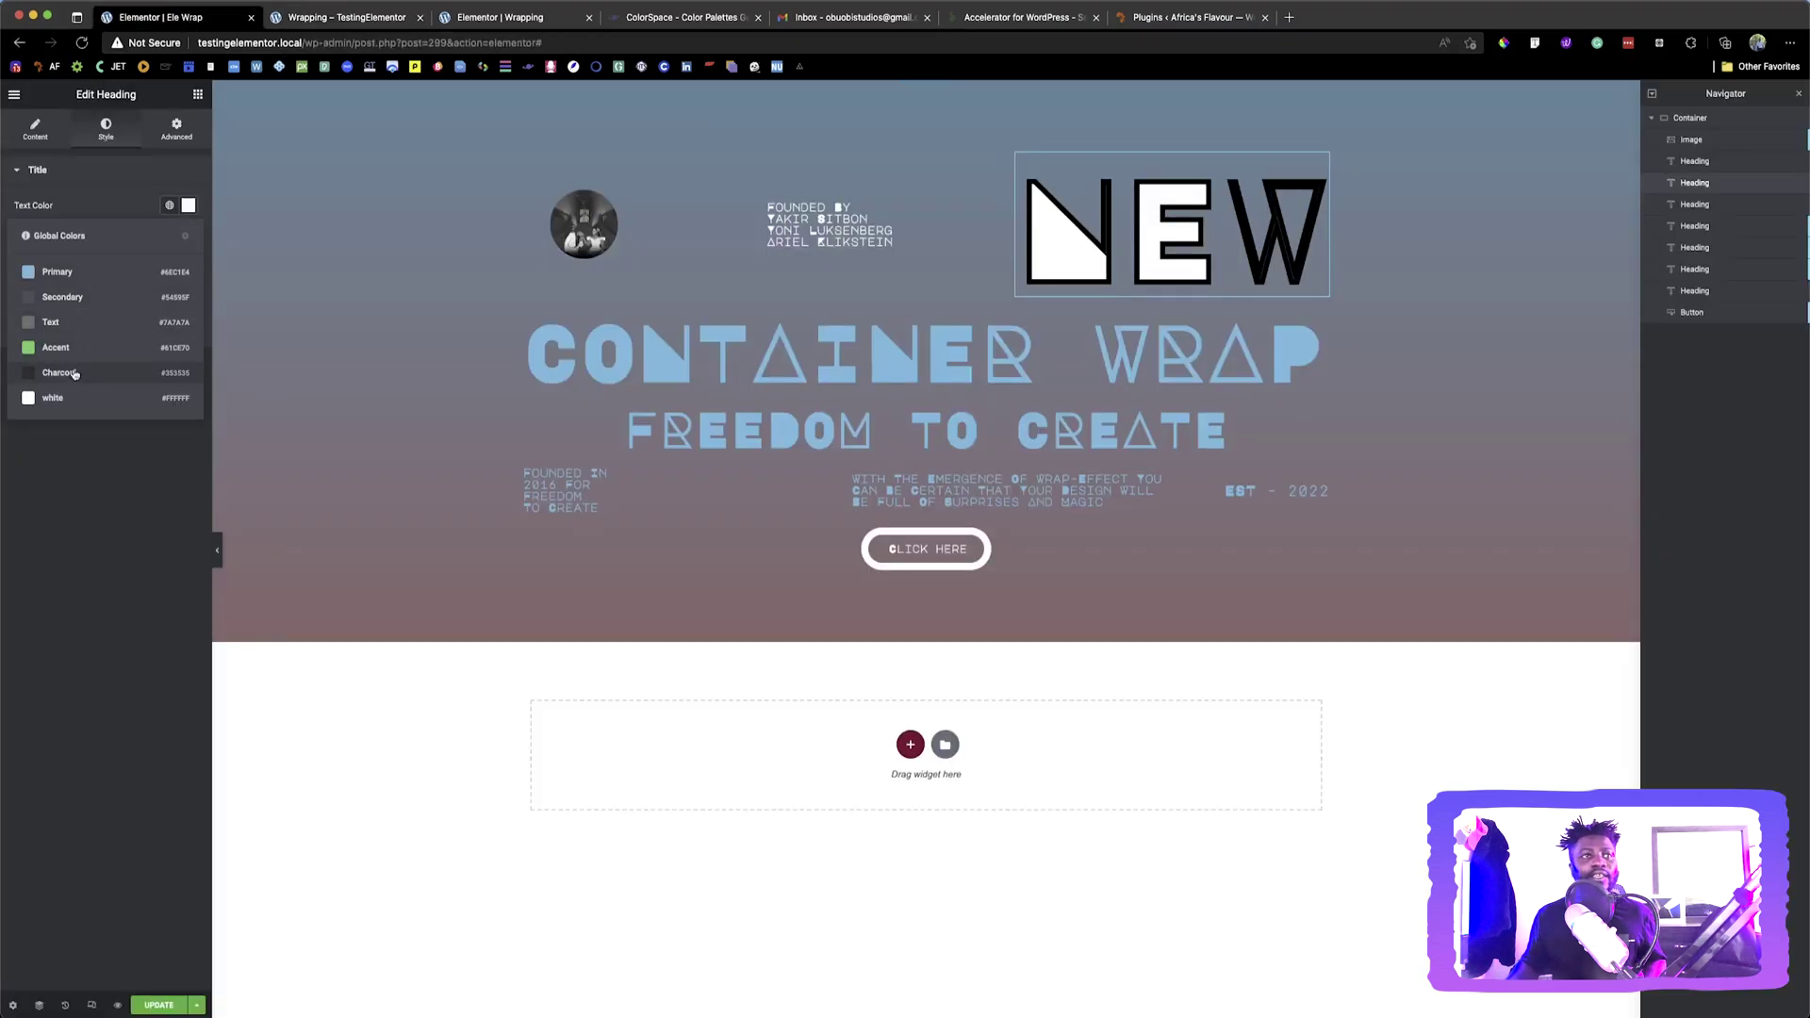
click(75, 300)
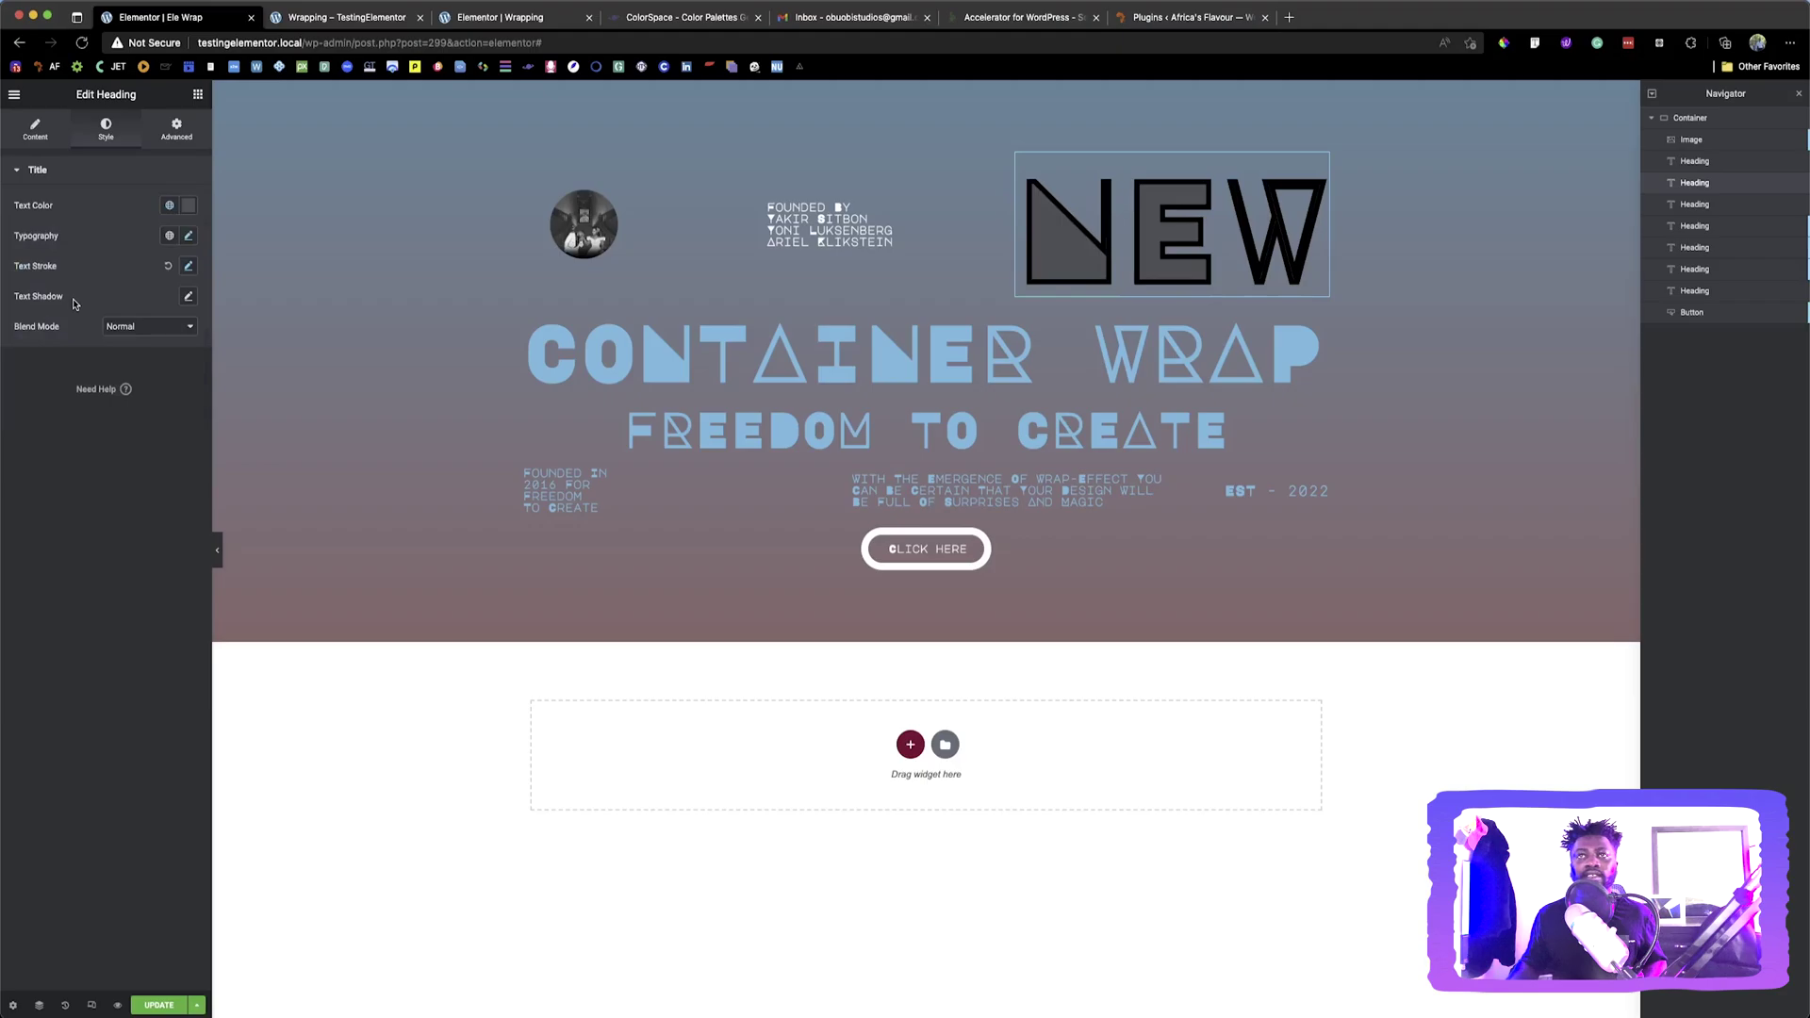
click(320, 17)
click(179, 21)
click(172, 207)
click(95, 369)
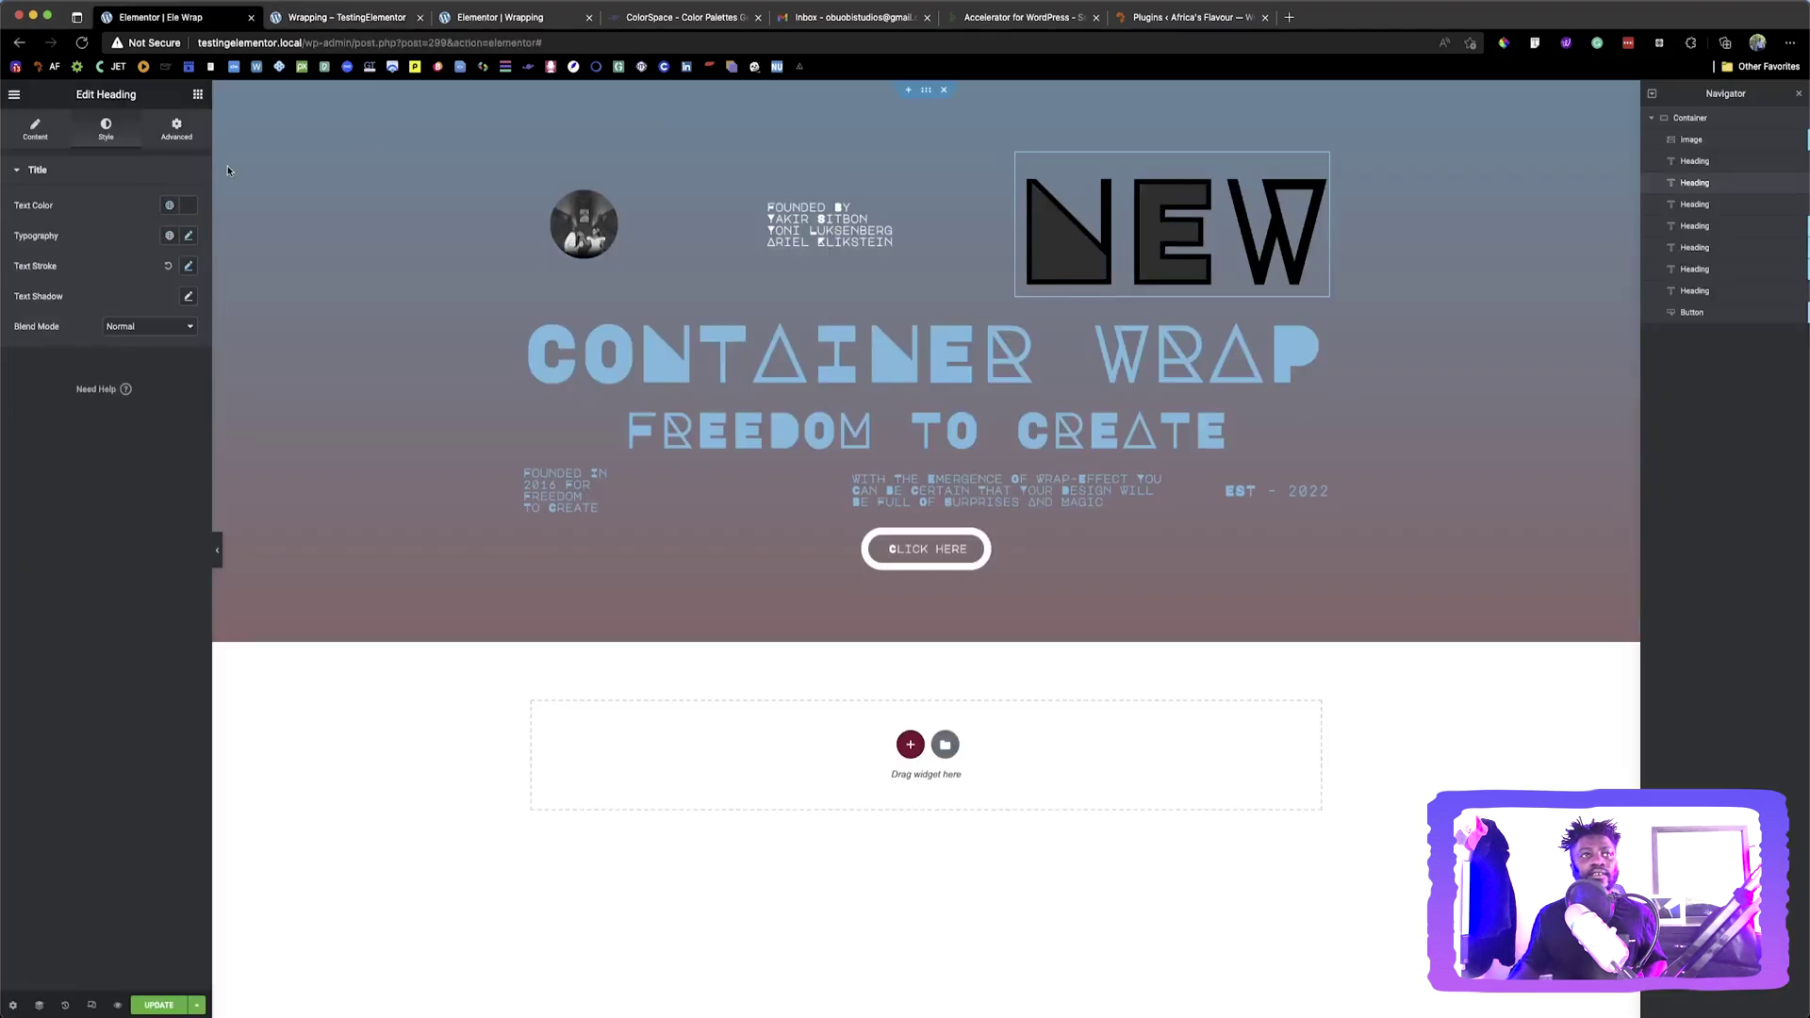
Darken the "NEW" heading's text colour to a custom near-black
click(188, 205)
click(56, 365)
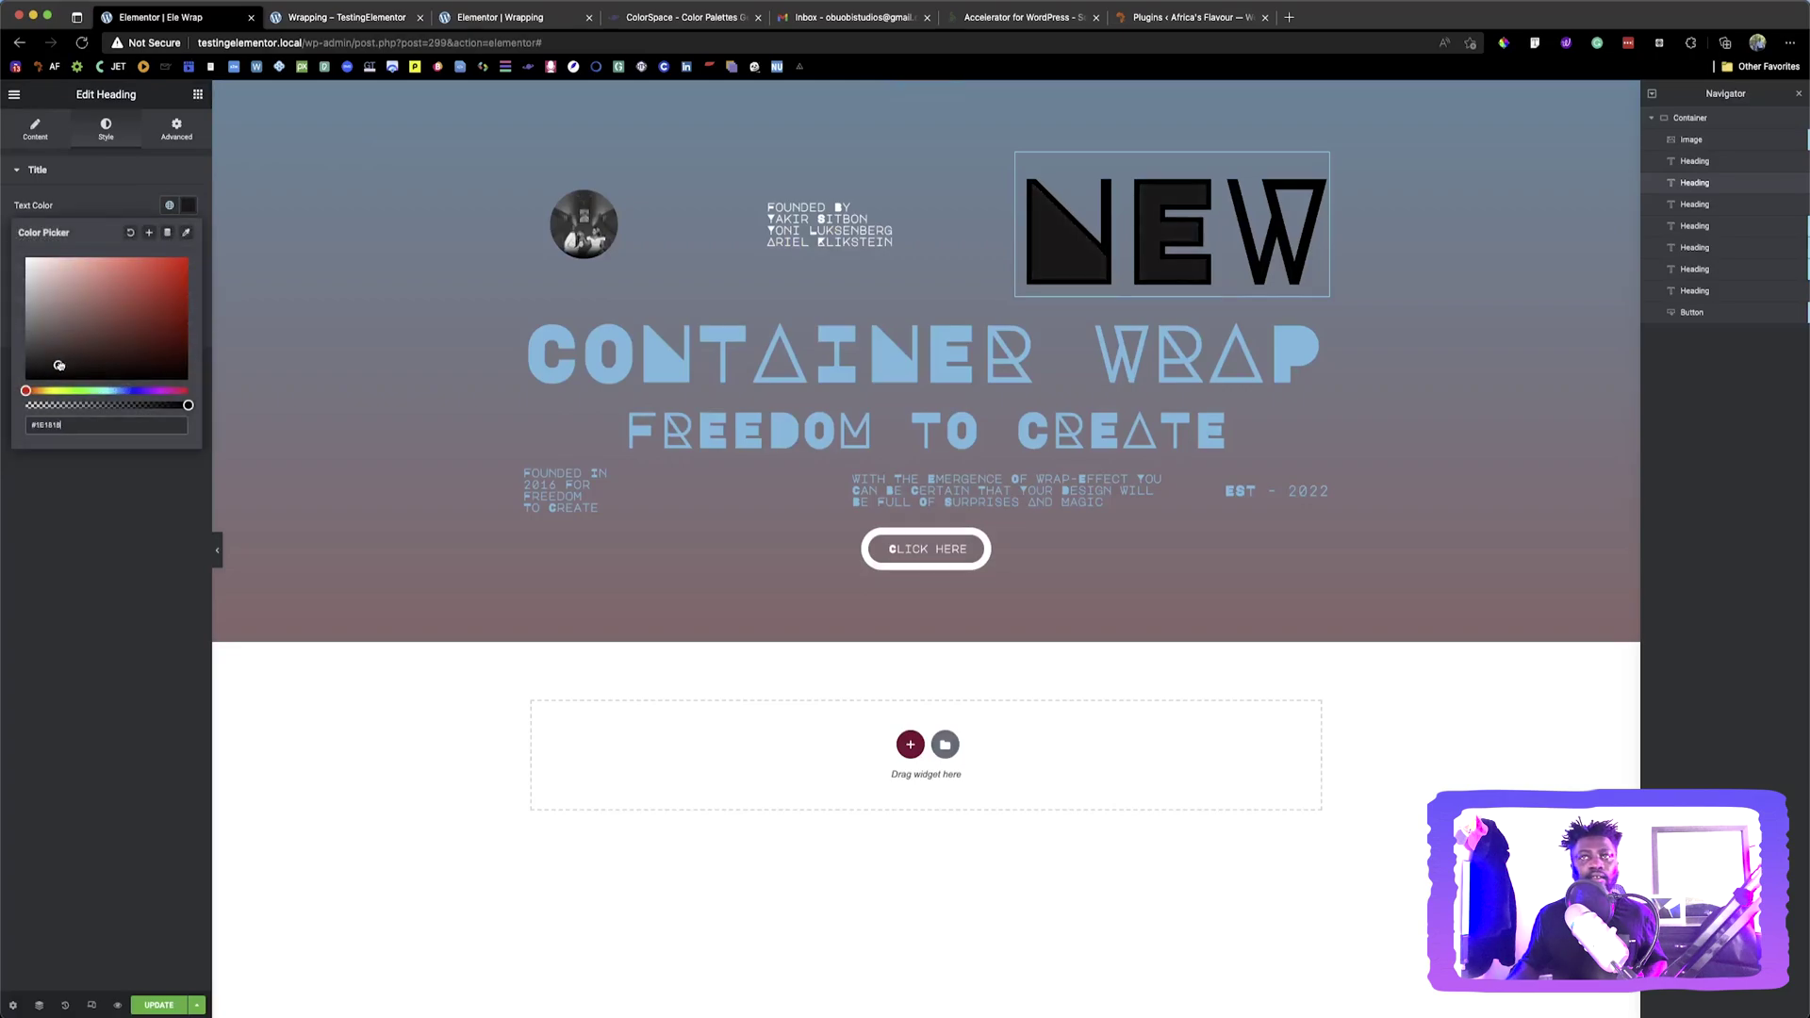
click(108, 178)
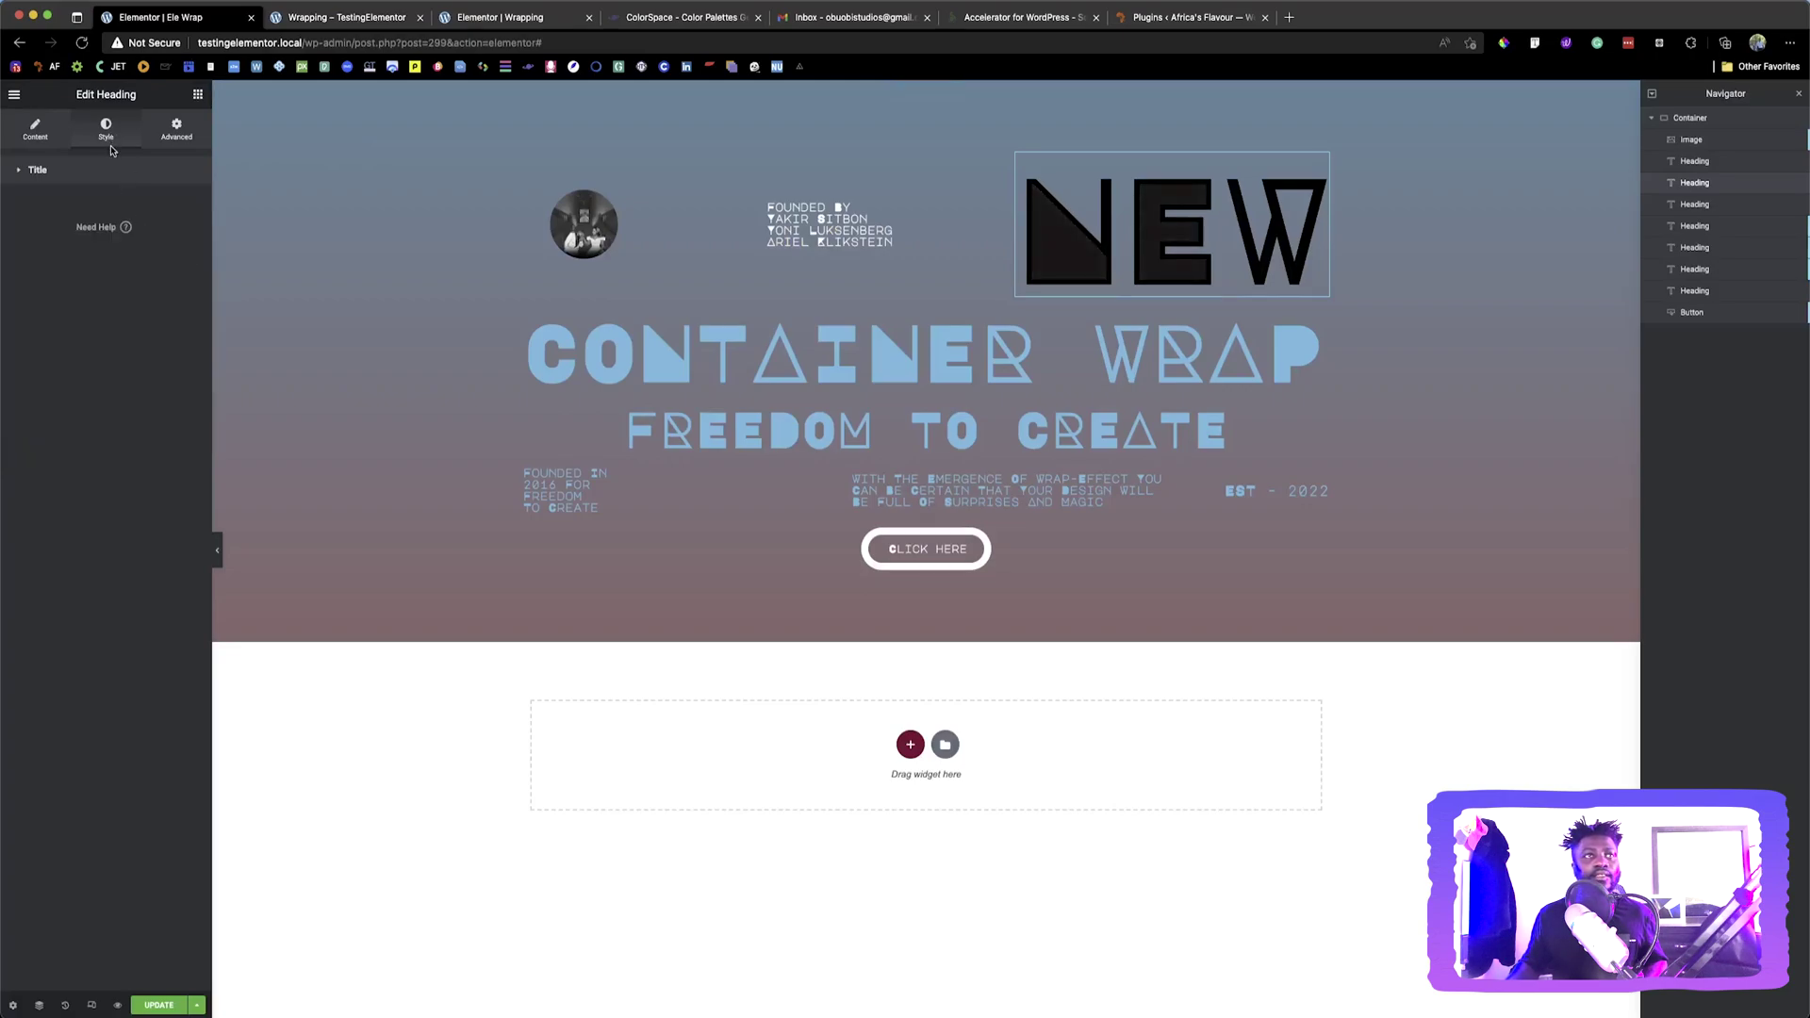
Set the stroke colour of the "NEW" heading to global white
click(110, 175)
click(190, 266)
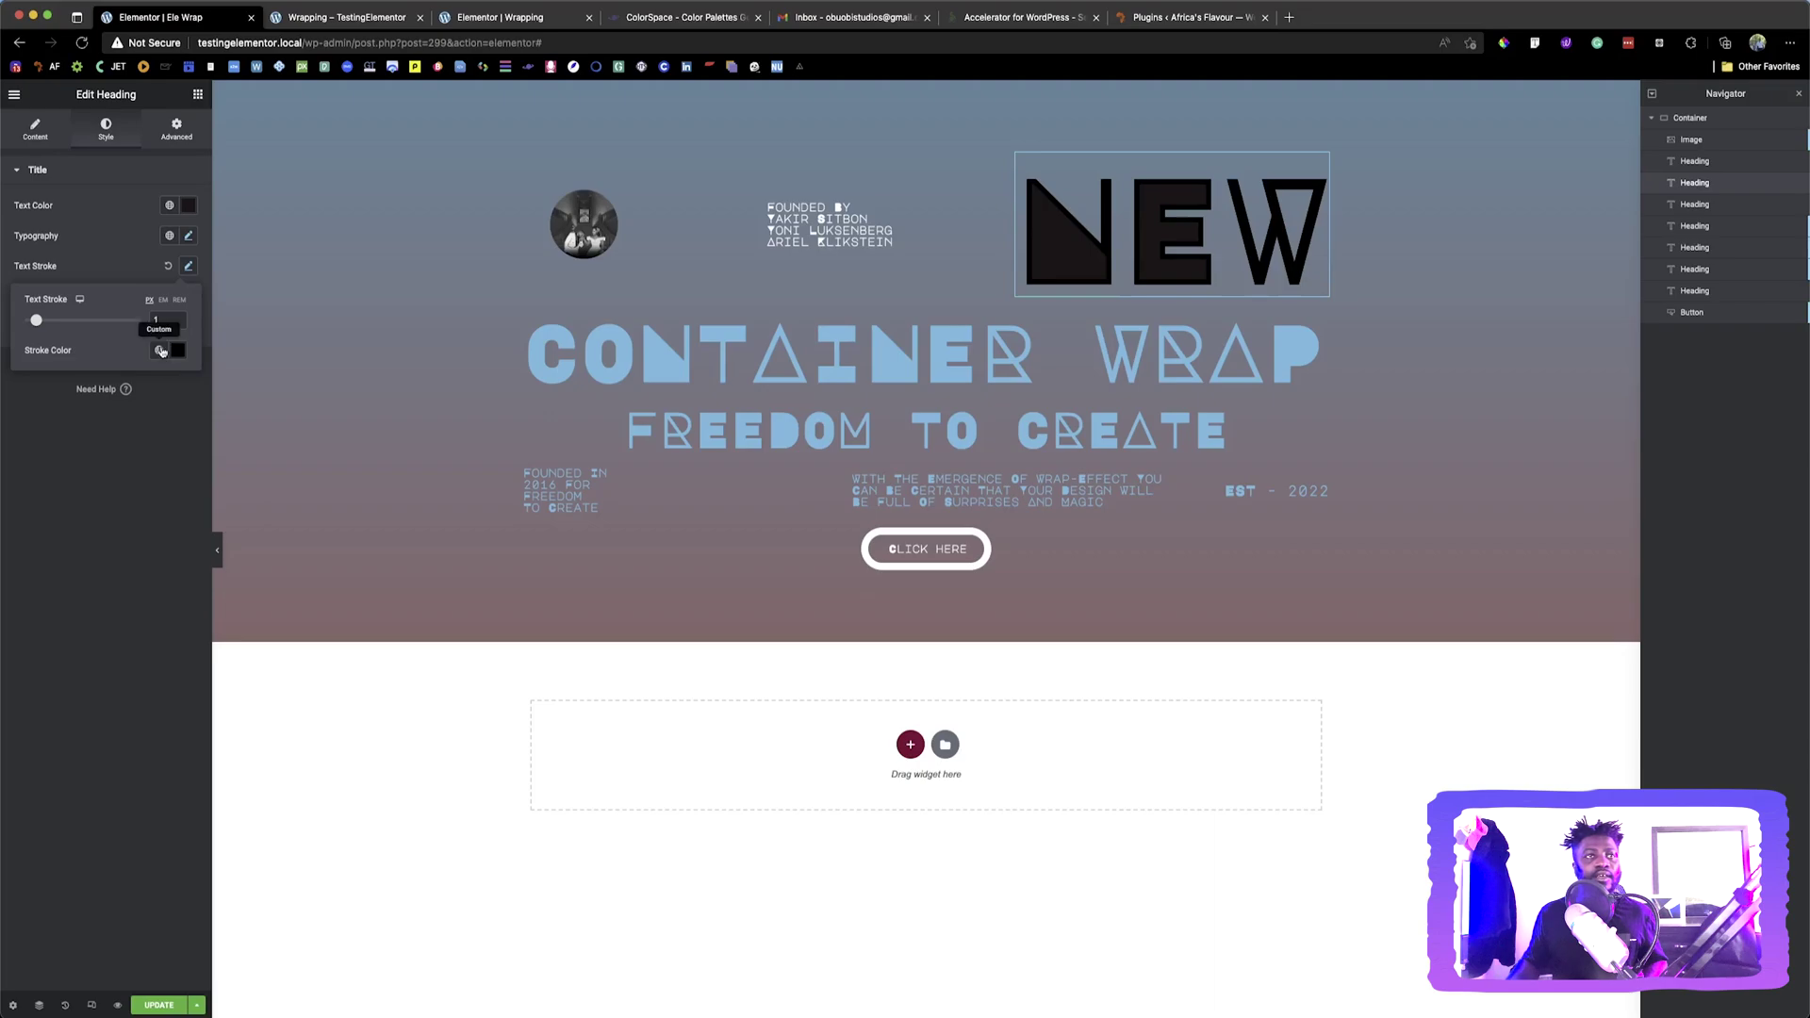
click(159, 349)
click(52, 542)
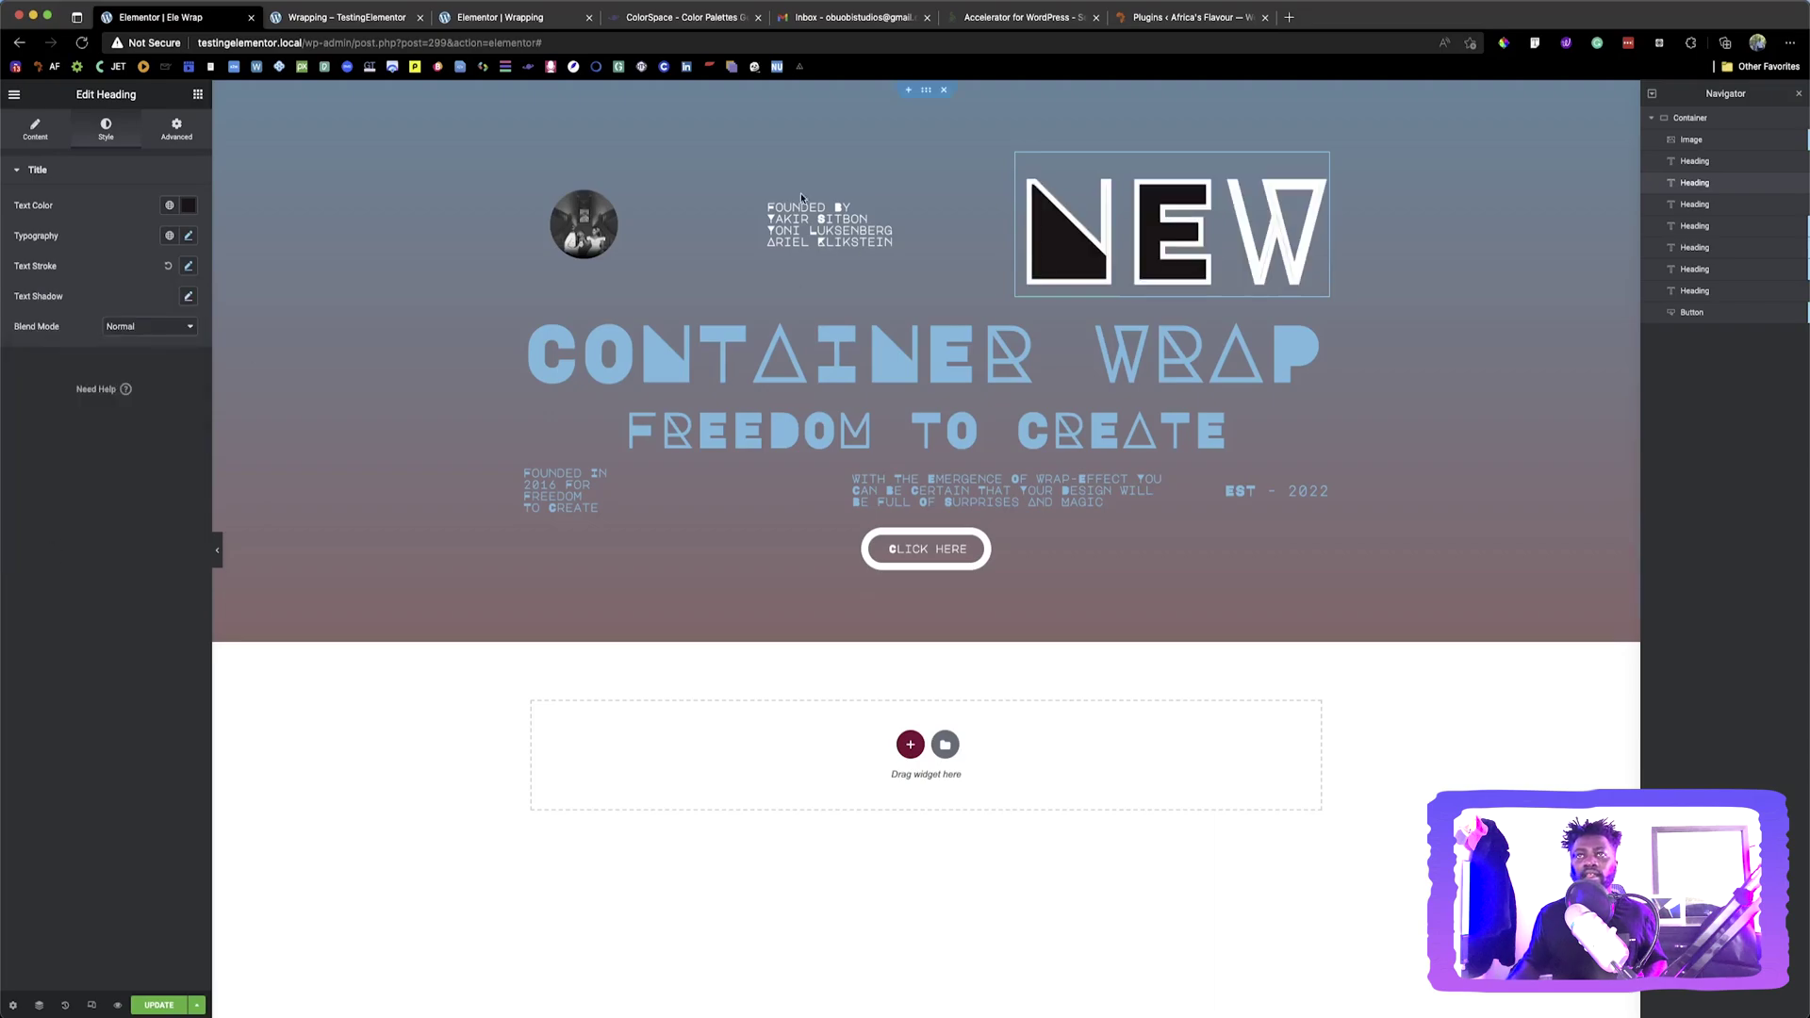
click(188, 270)
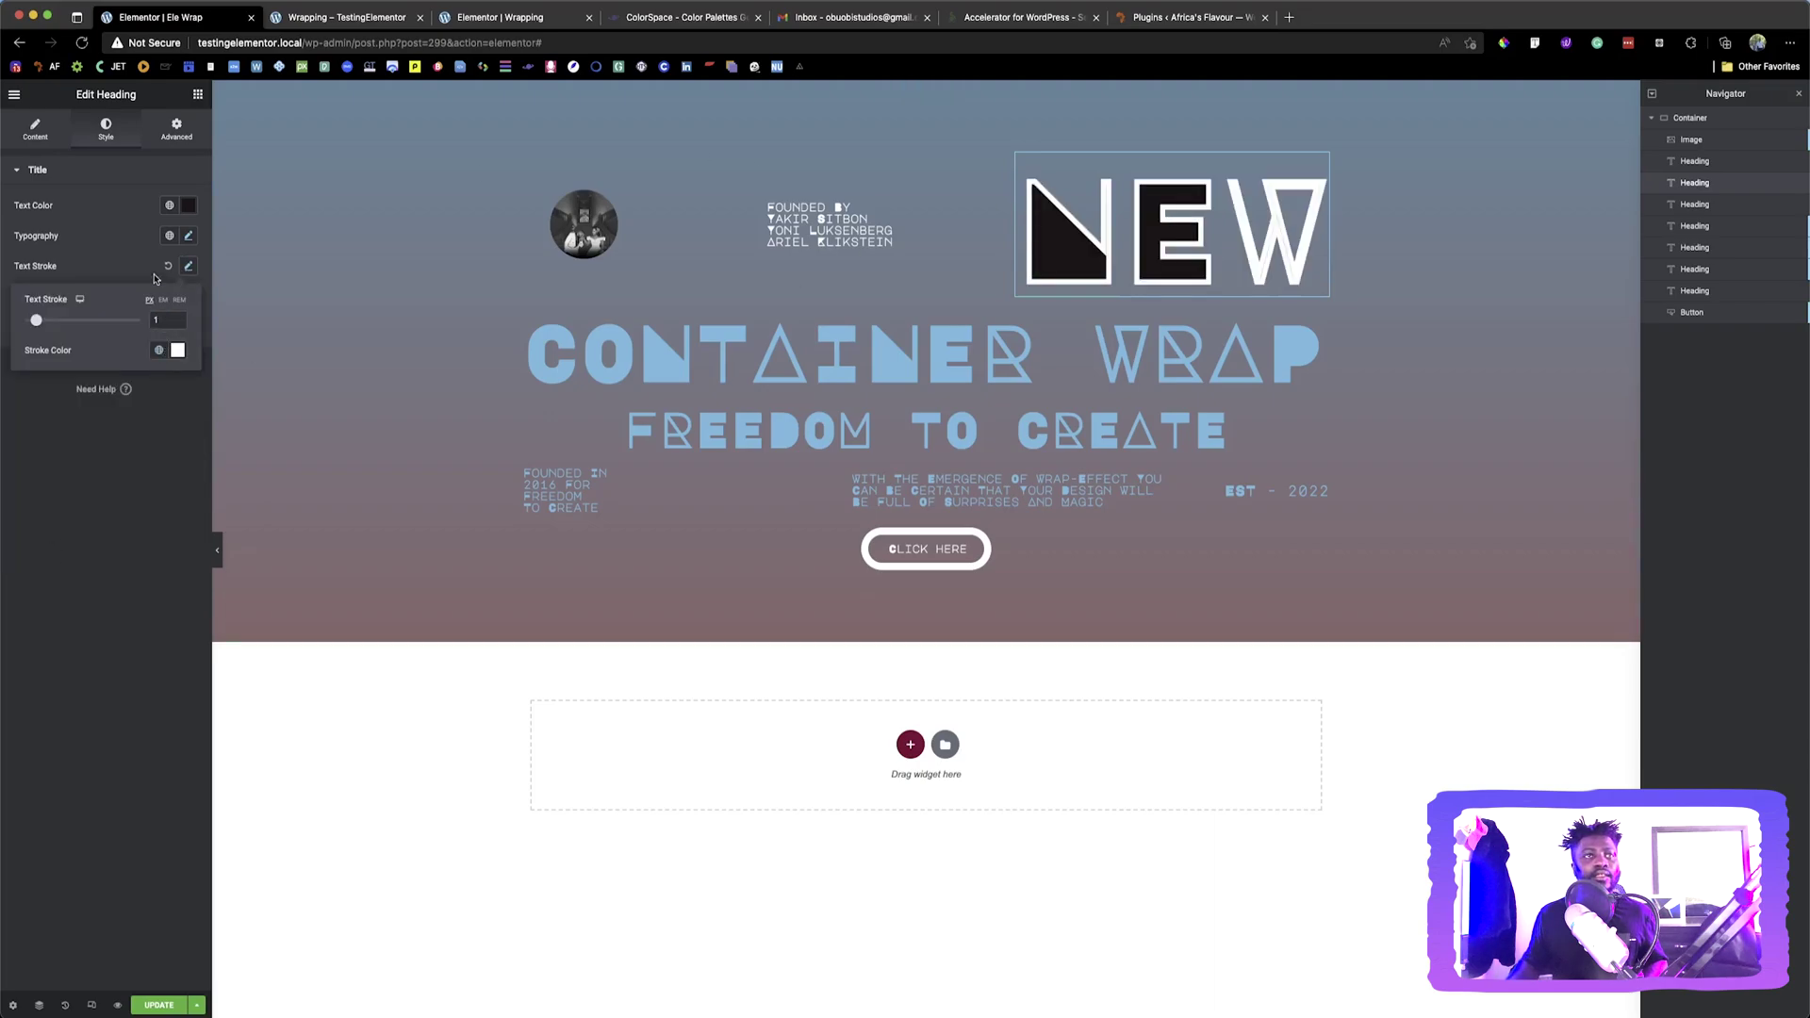
click(138, 238)
Set the "Container Wrap" heading's text colour to a custom light grey and the "Freedom to Create" heading's to white
click(537, 325)
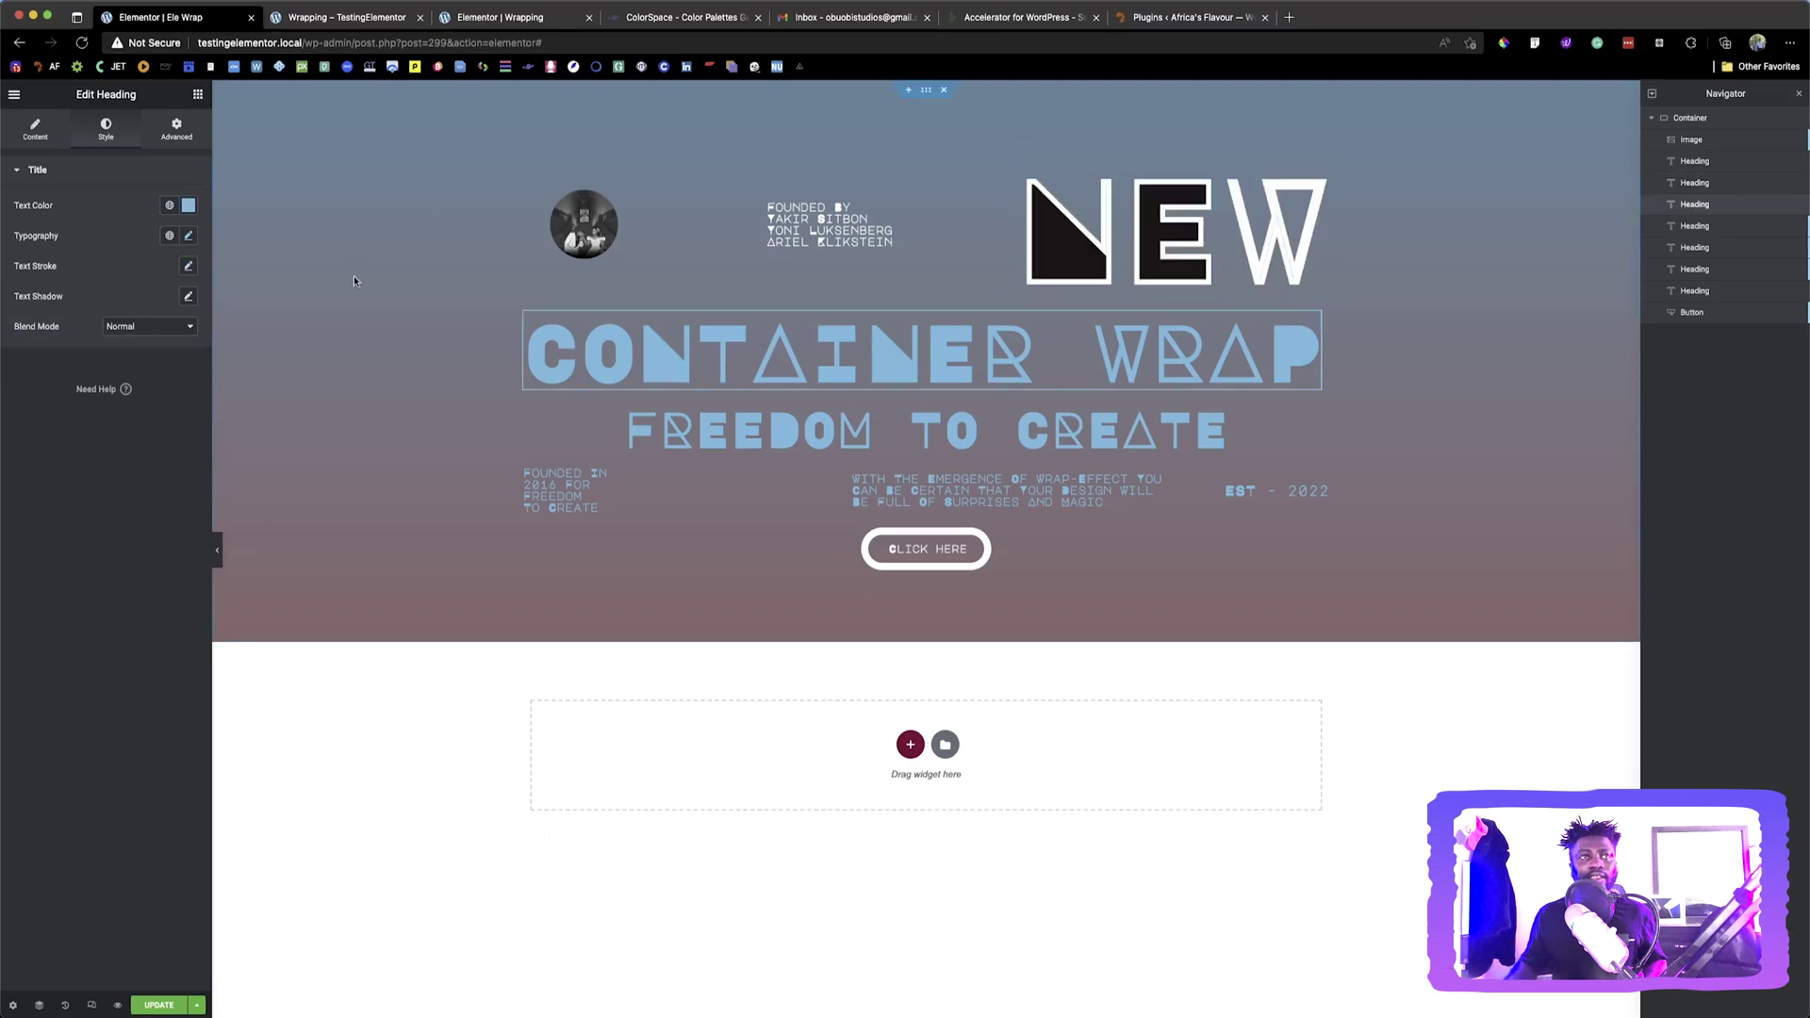
click(187, 207)
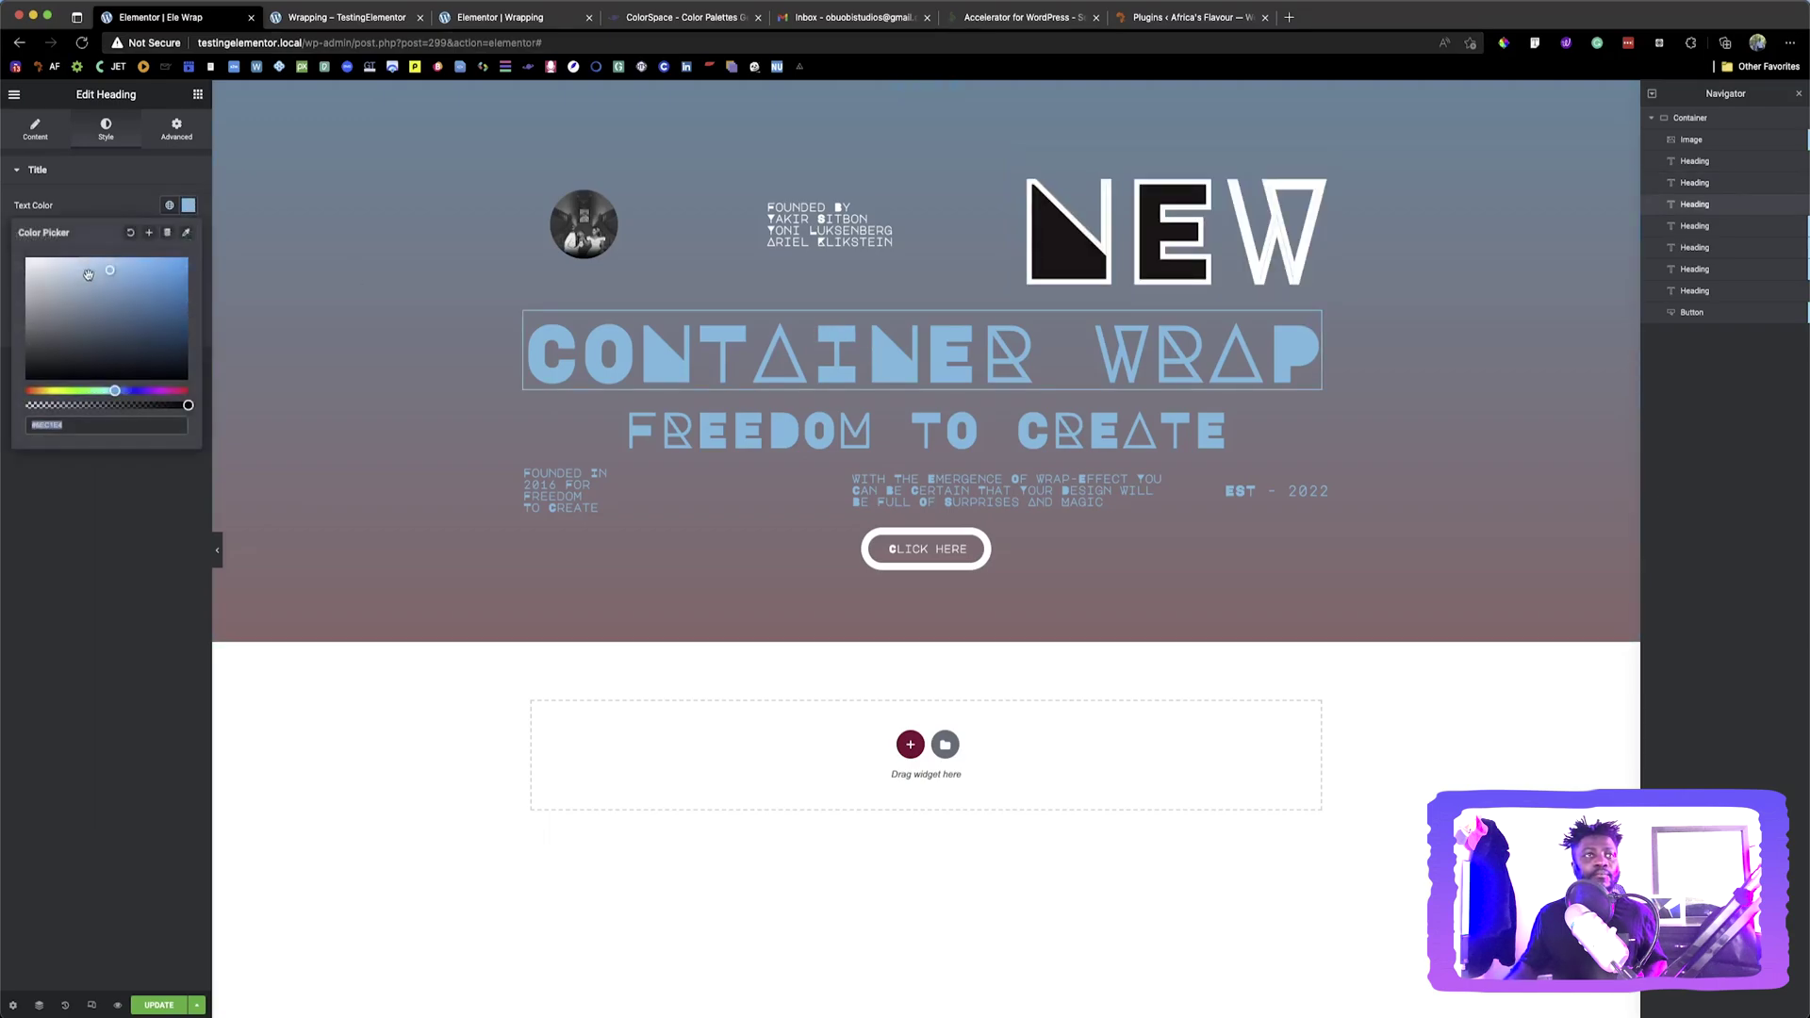
click(48, 254)
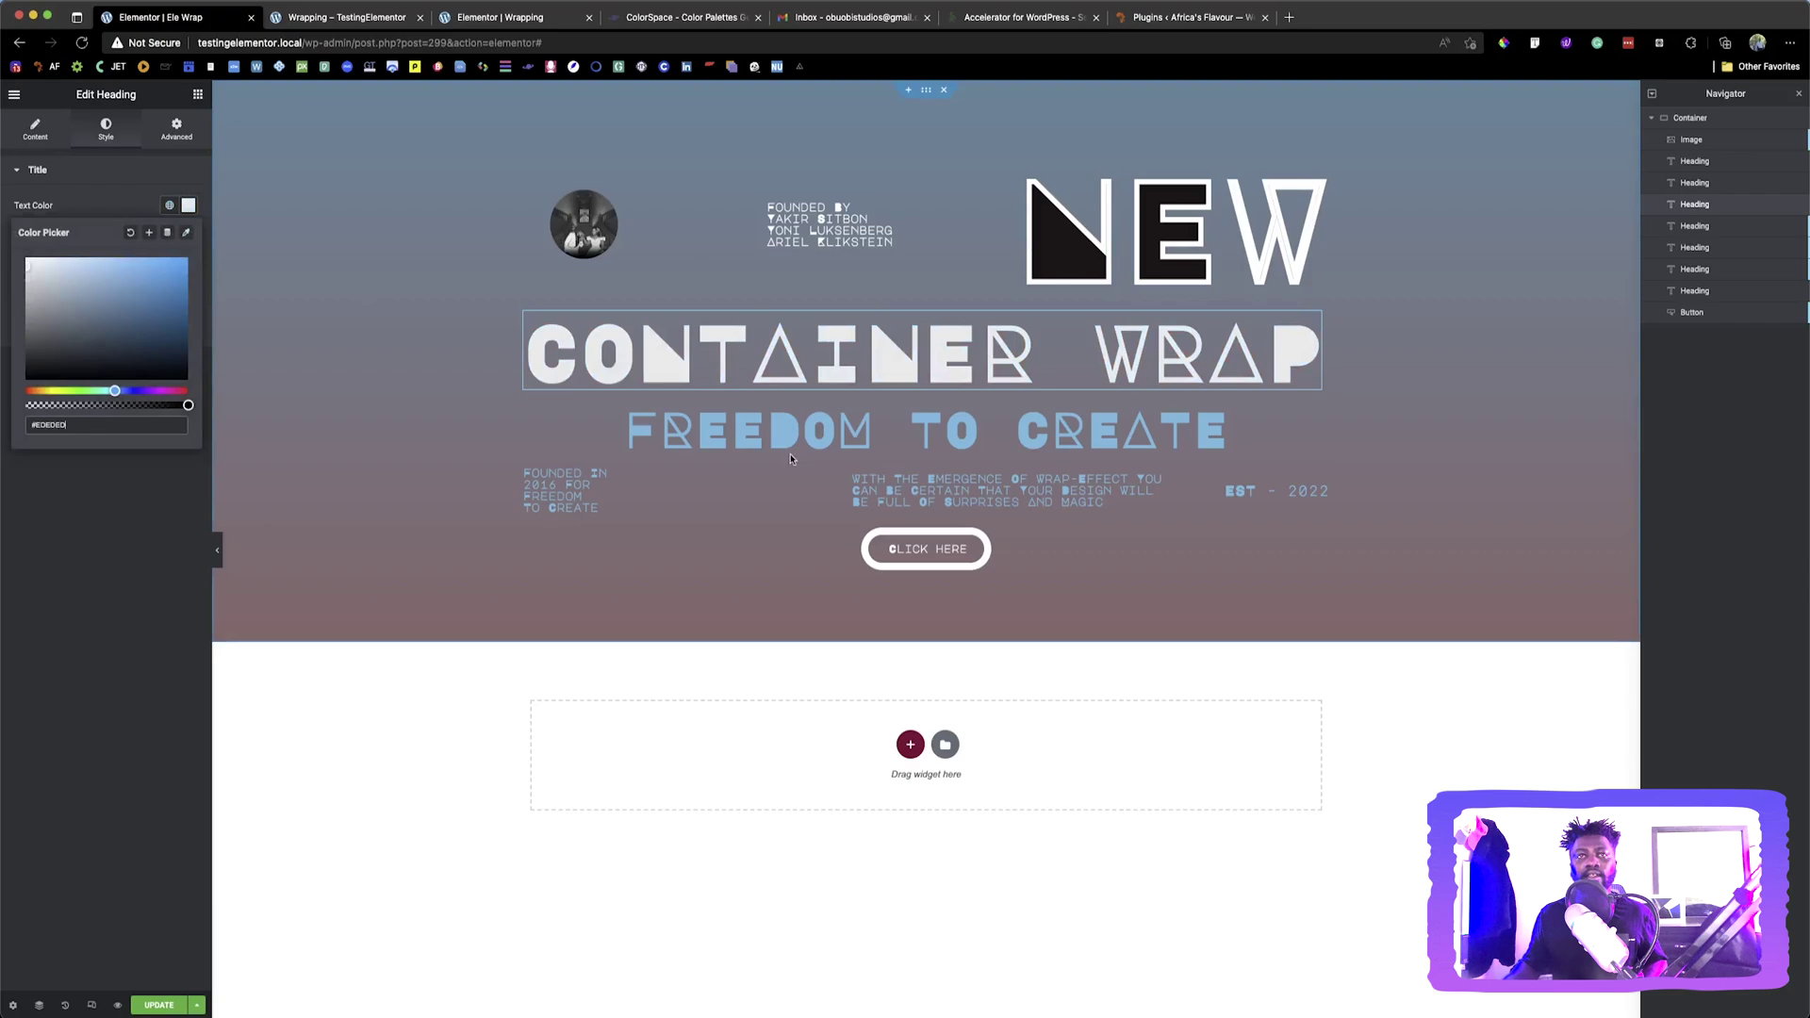
click(566, 429)
click(106, 130)
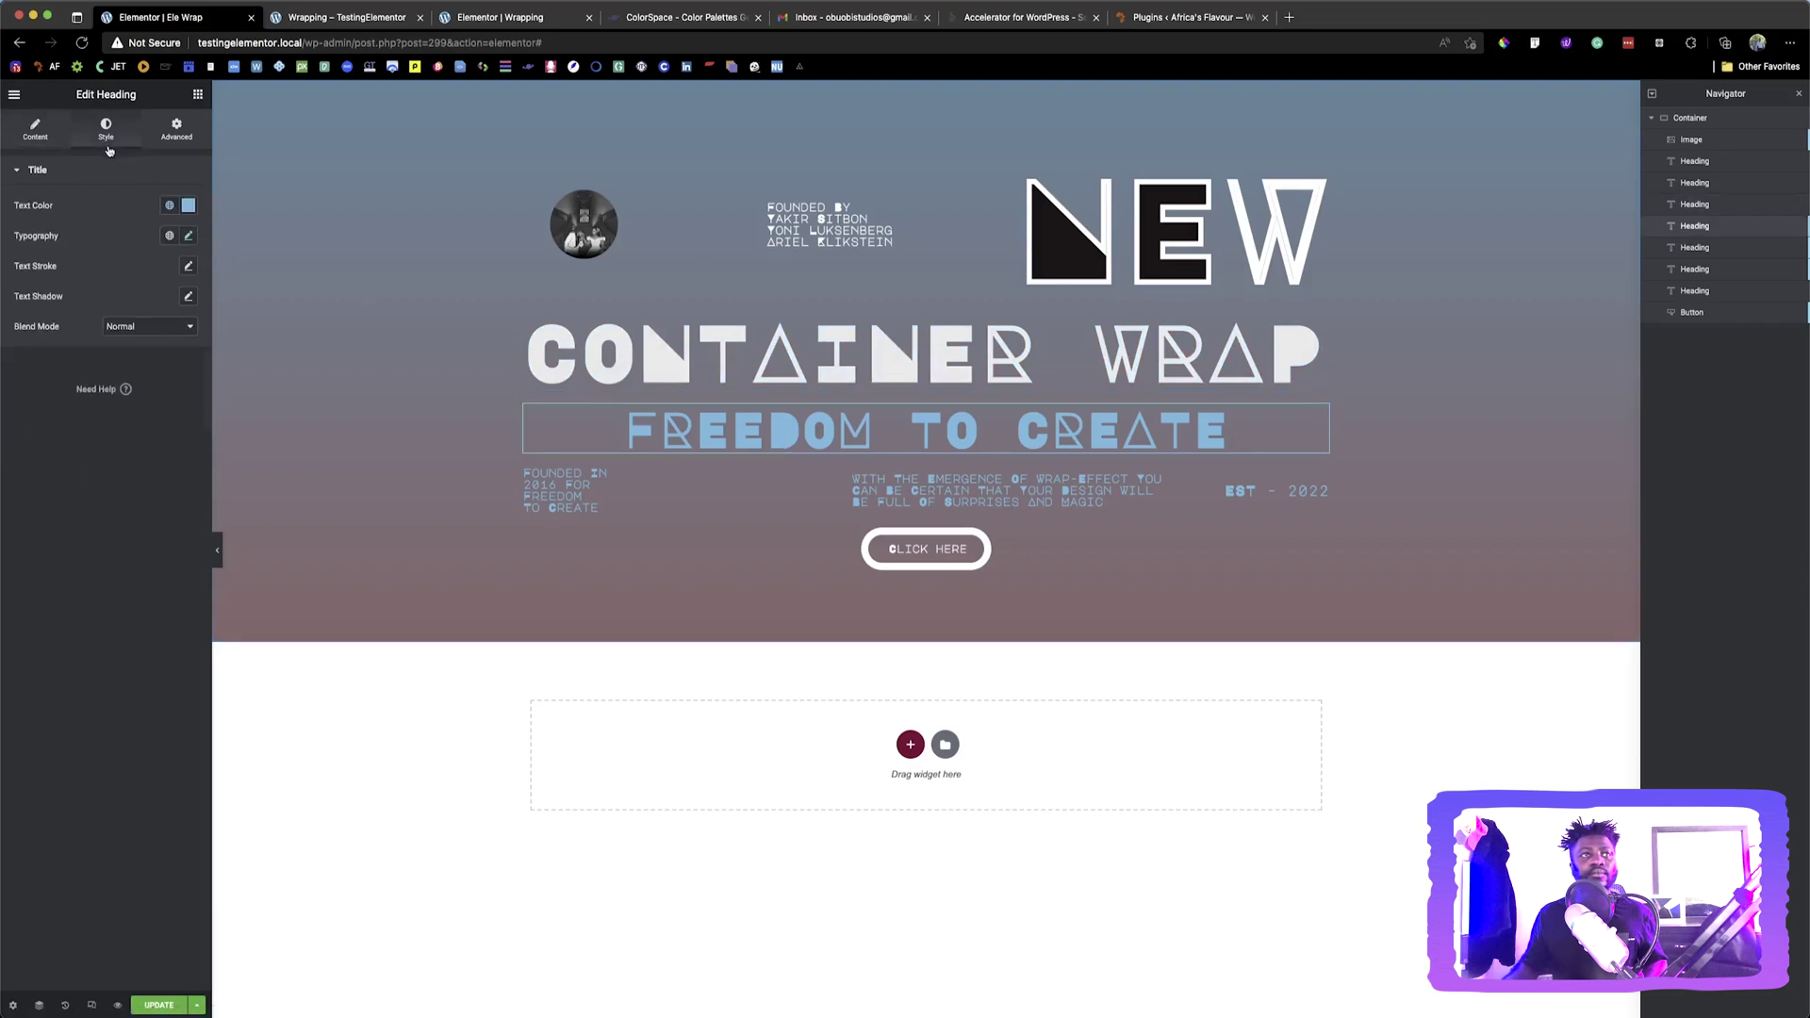
click(187, 205)
click(27, 259)
Set the text colour of the "With the emergence", "Founded in 2016" and "Est - 2022" headings to global white
click(891, 485)
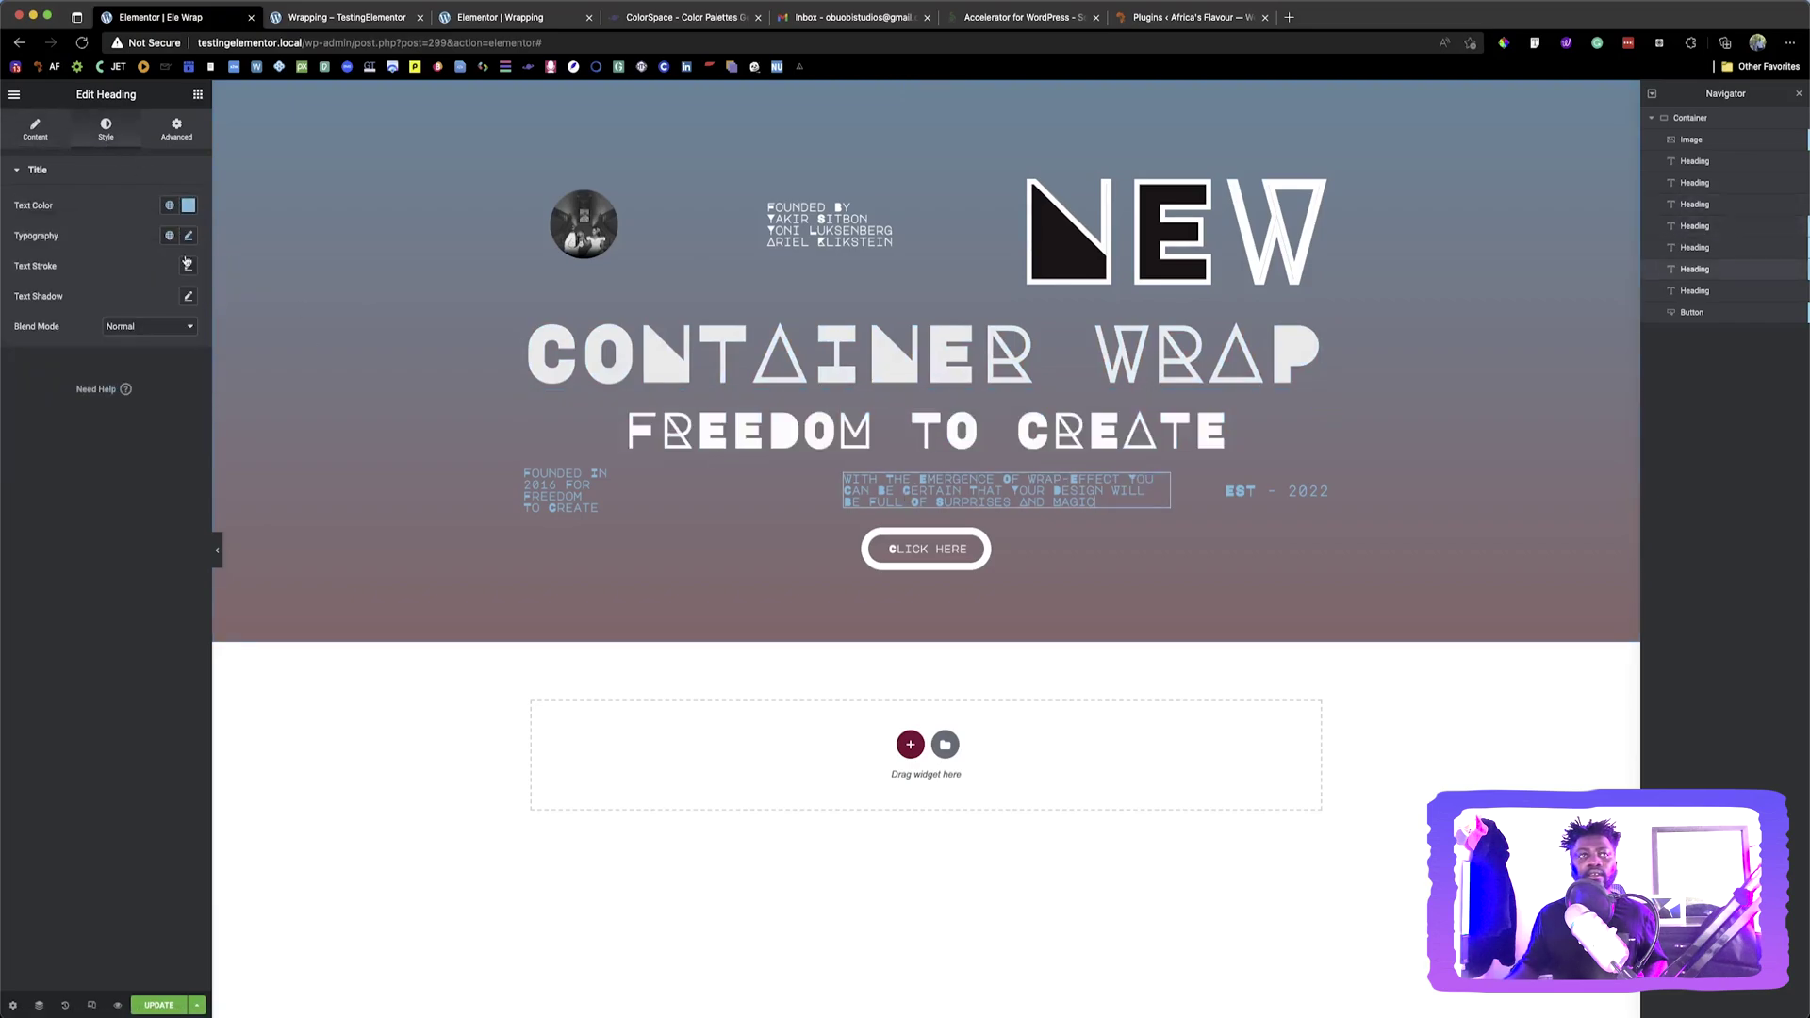
click(170, 206)
click(51, 398)
click(566, 490)
click(176, 129)
click(105, 130)
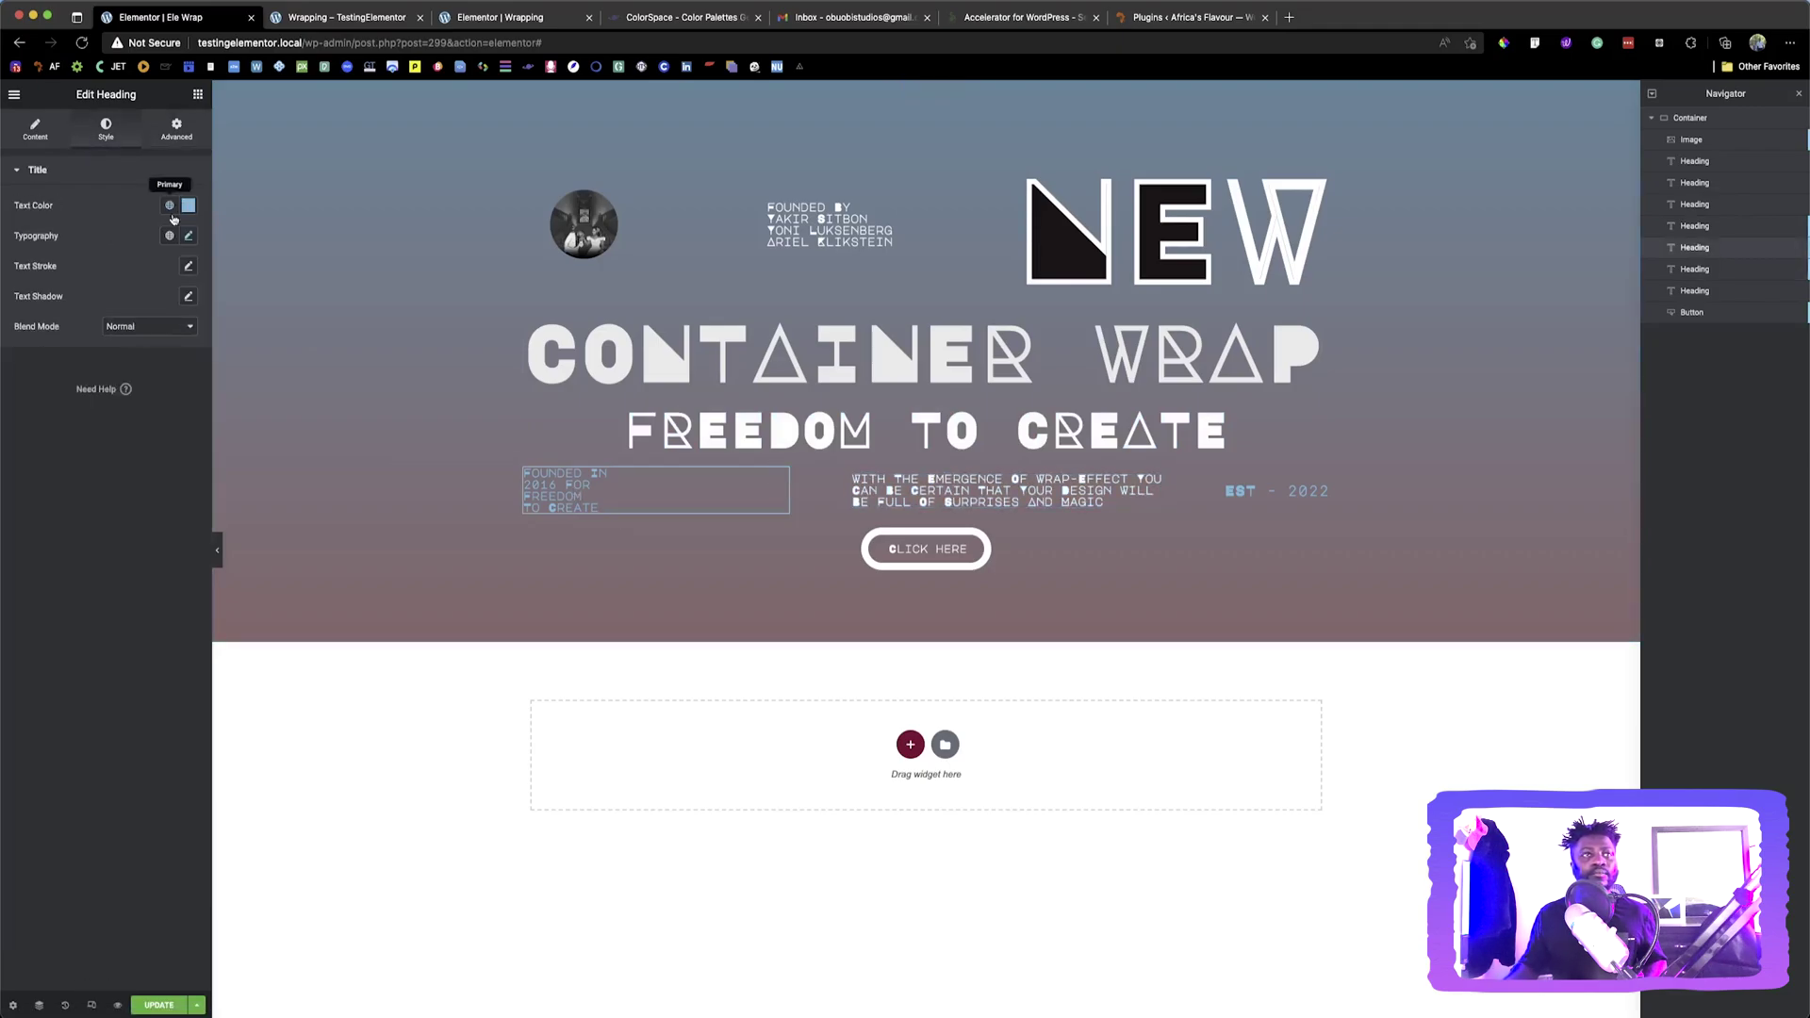
click(169, 206)
click(52, 398)
click(1277, 491)
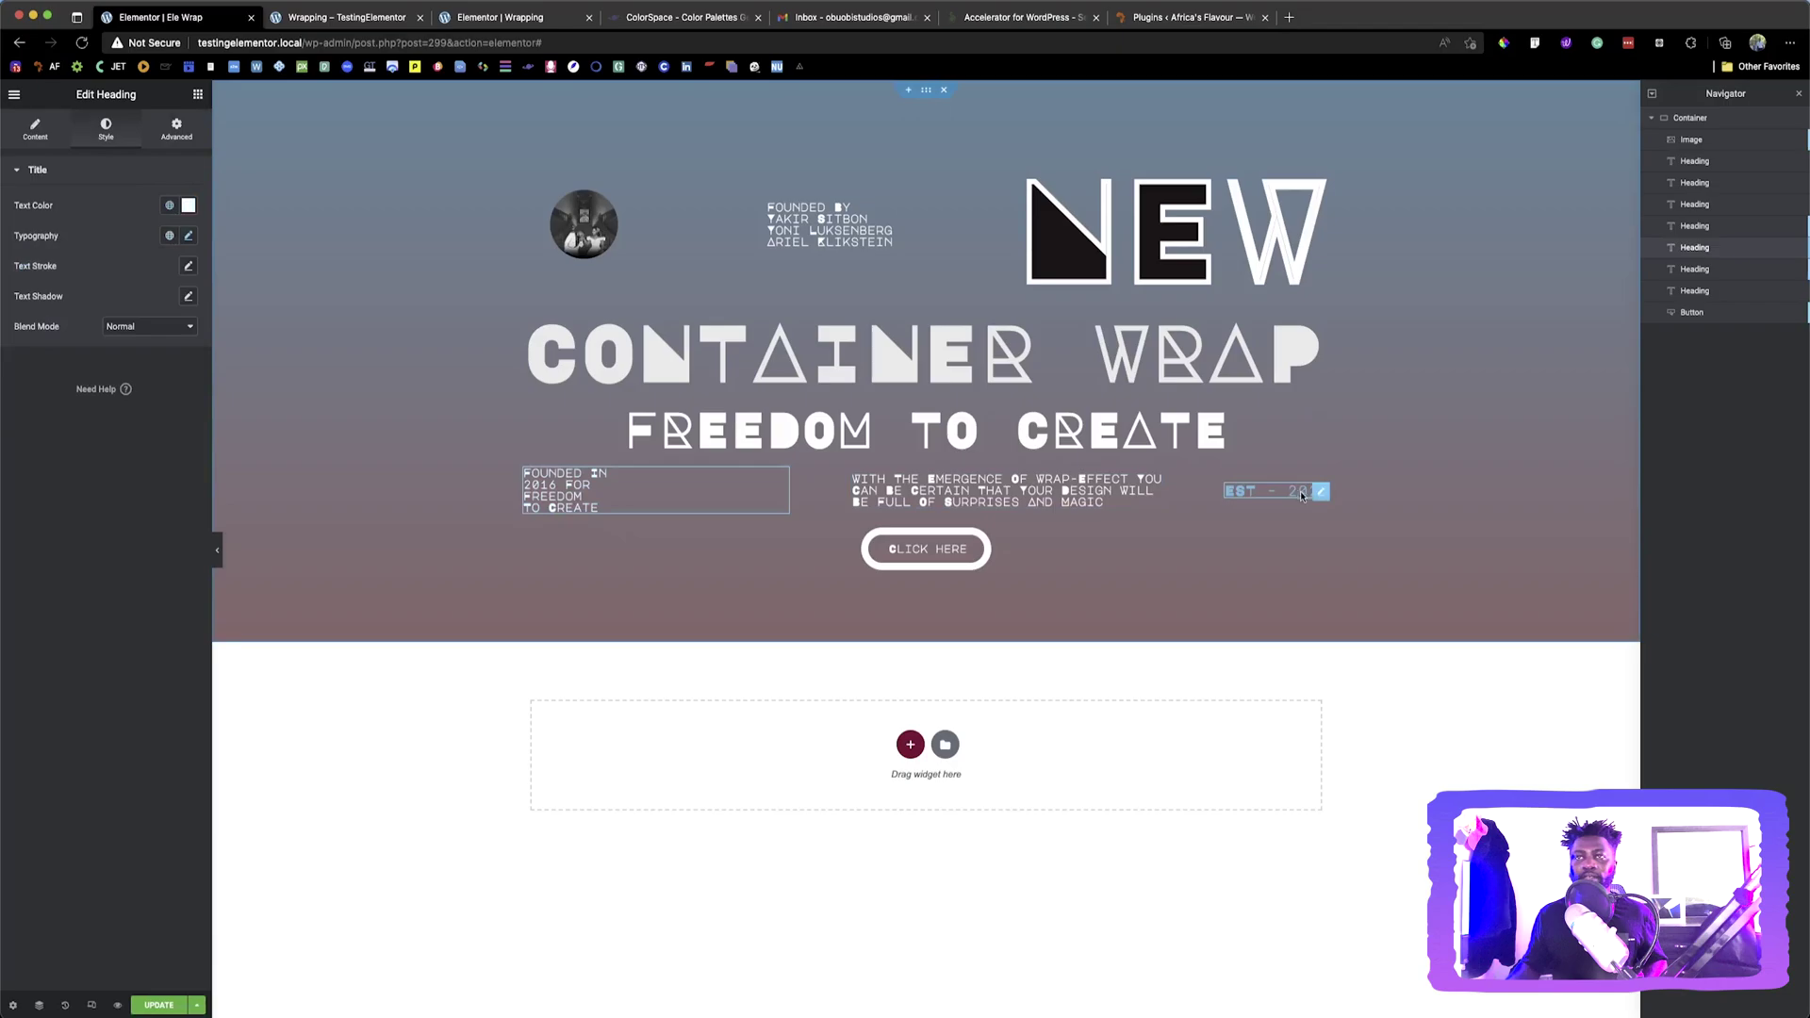
click(169, 206)
click(52, 398)
Change the button's text to "Join The Freedom", matching the reference page
click(859, 568)
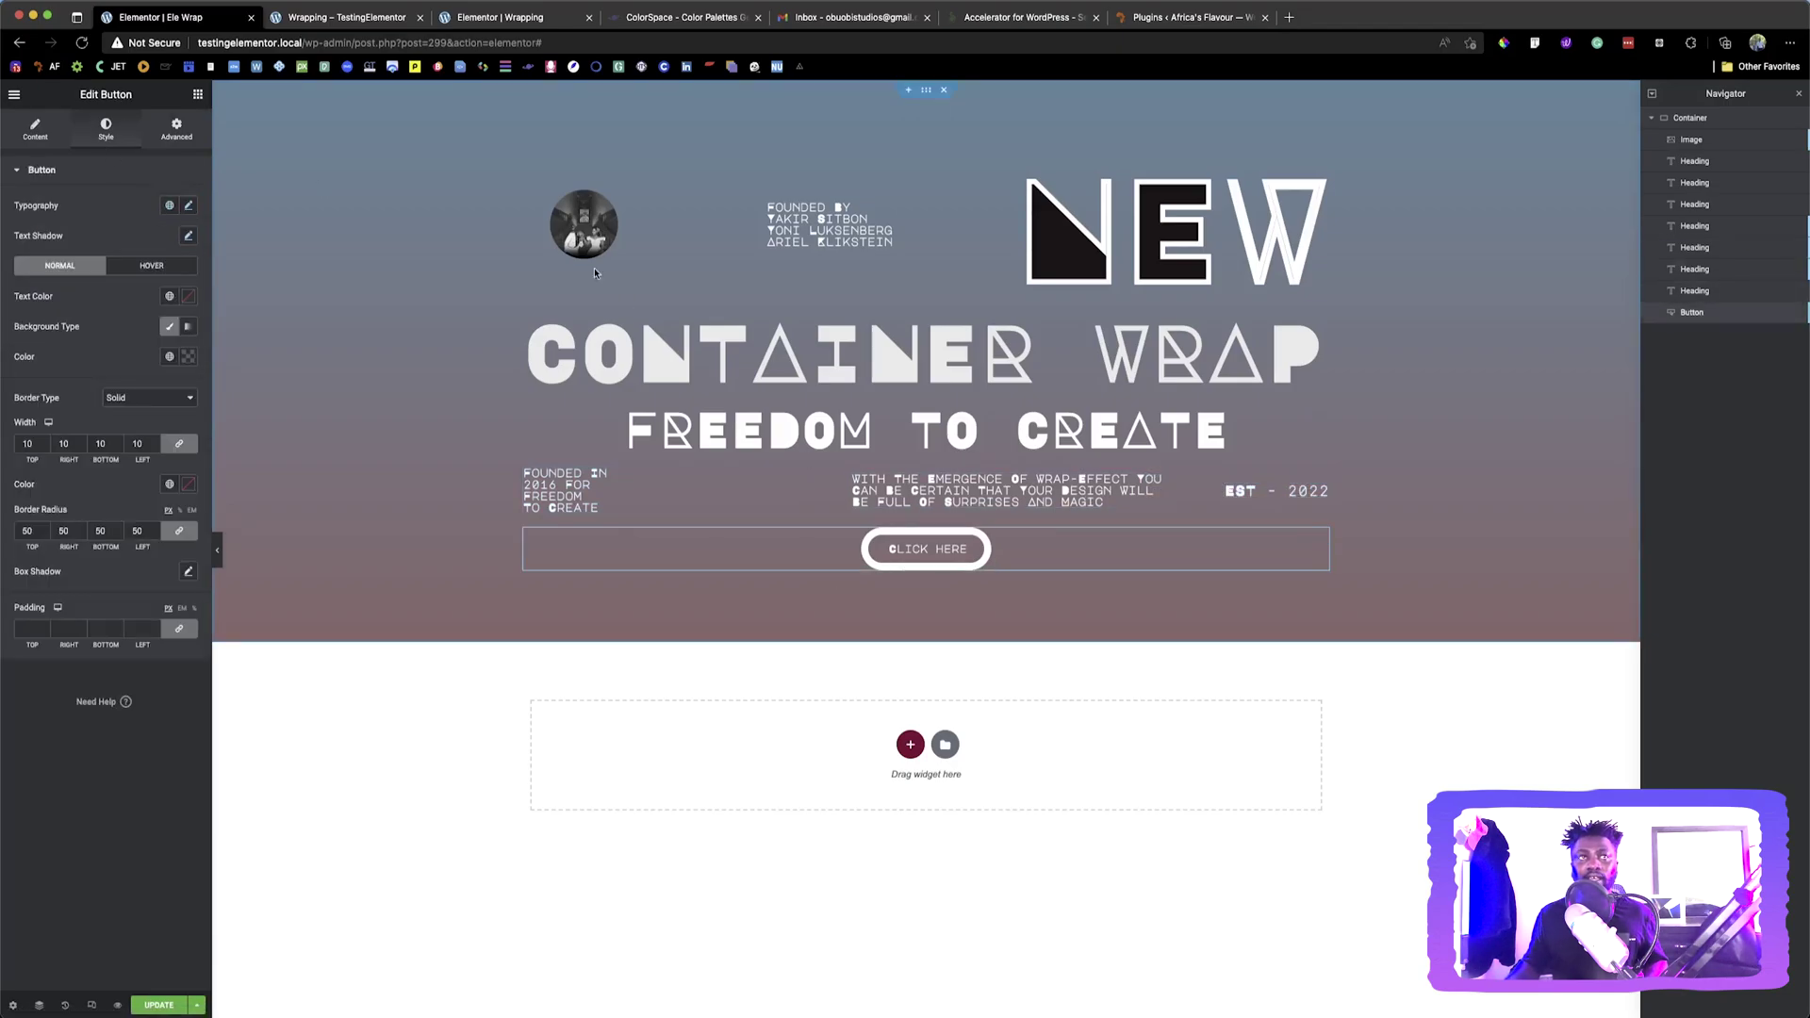
click(363, 19)
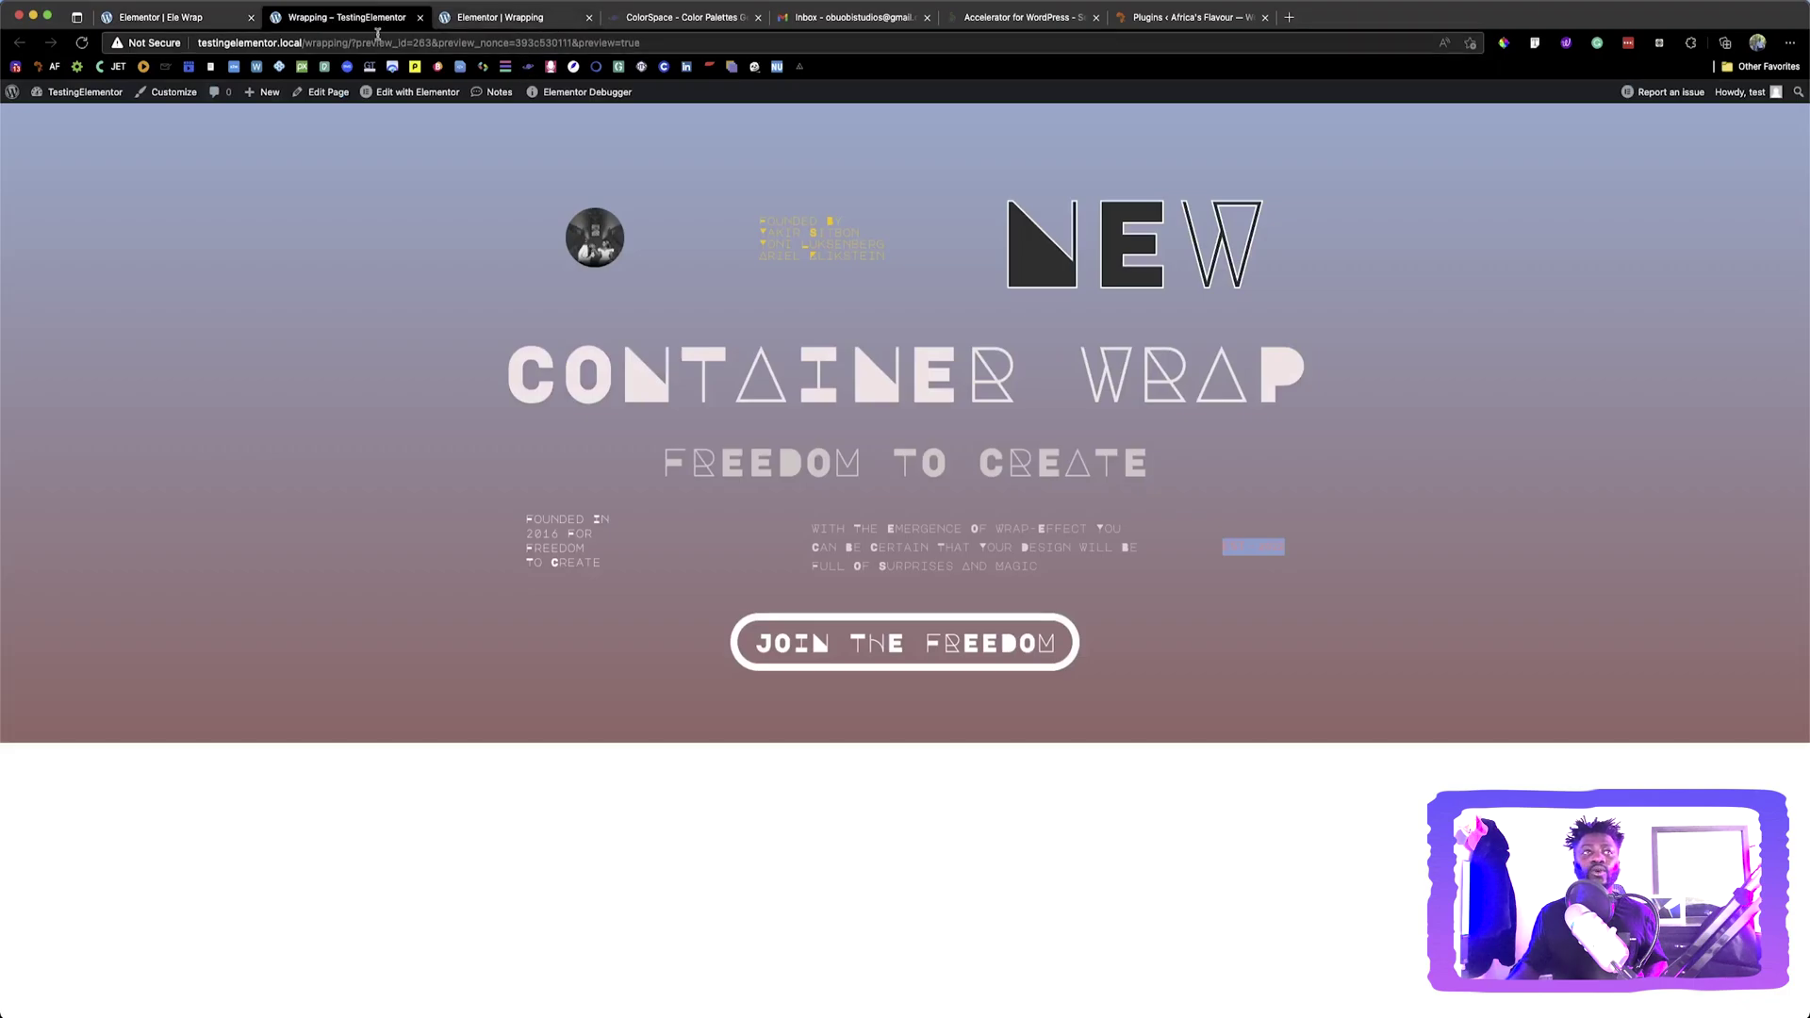
click(200, 16)
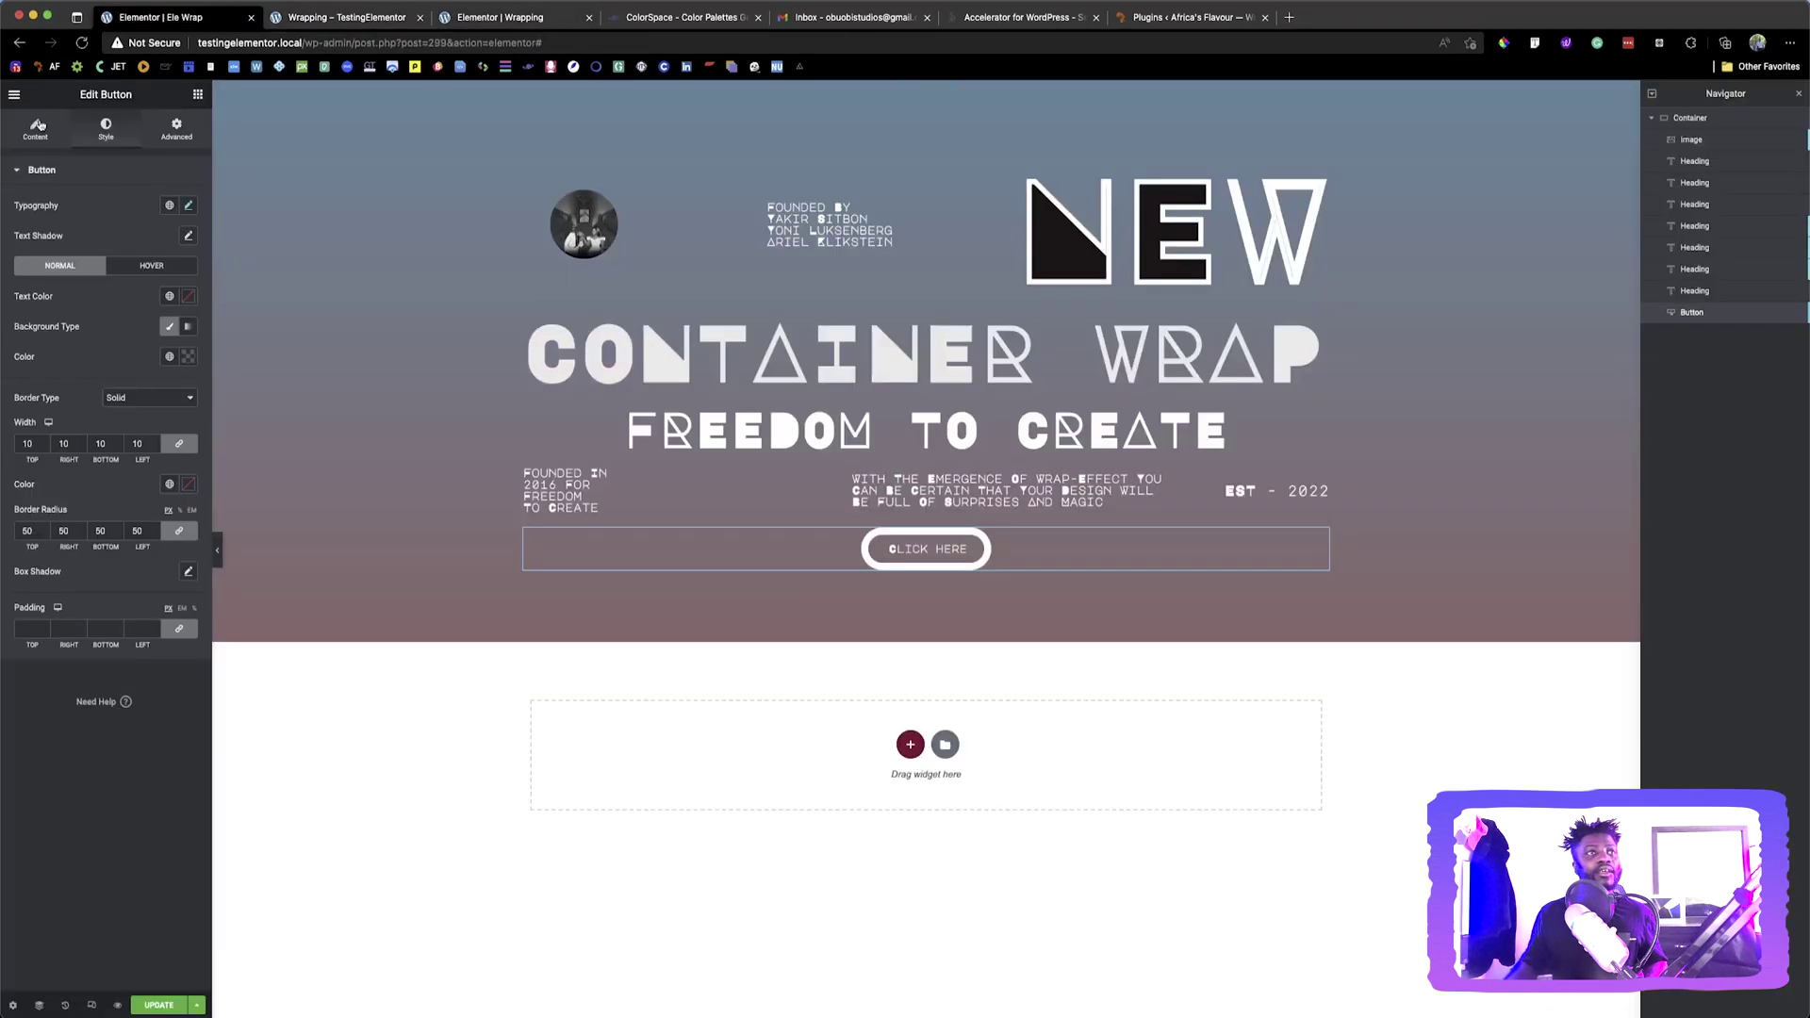
click(36, 127)
triple_click(164, 236)
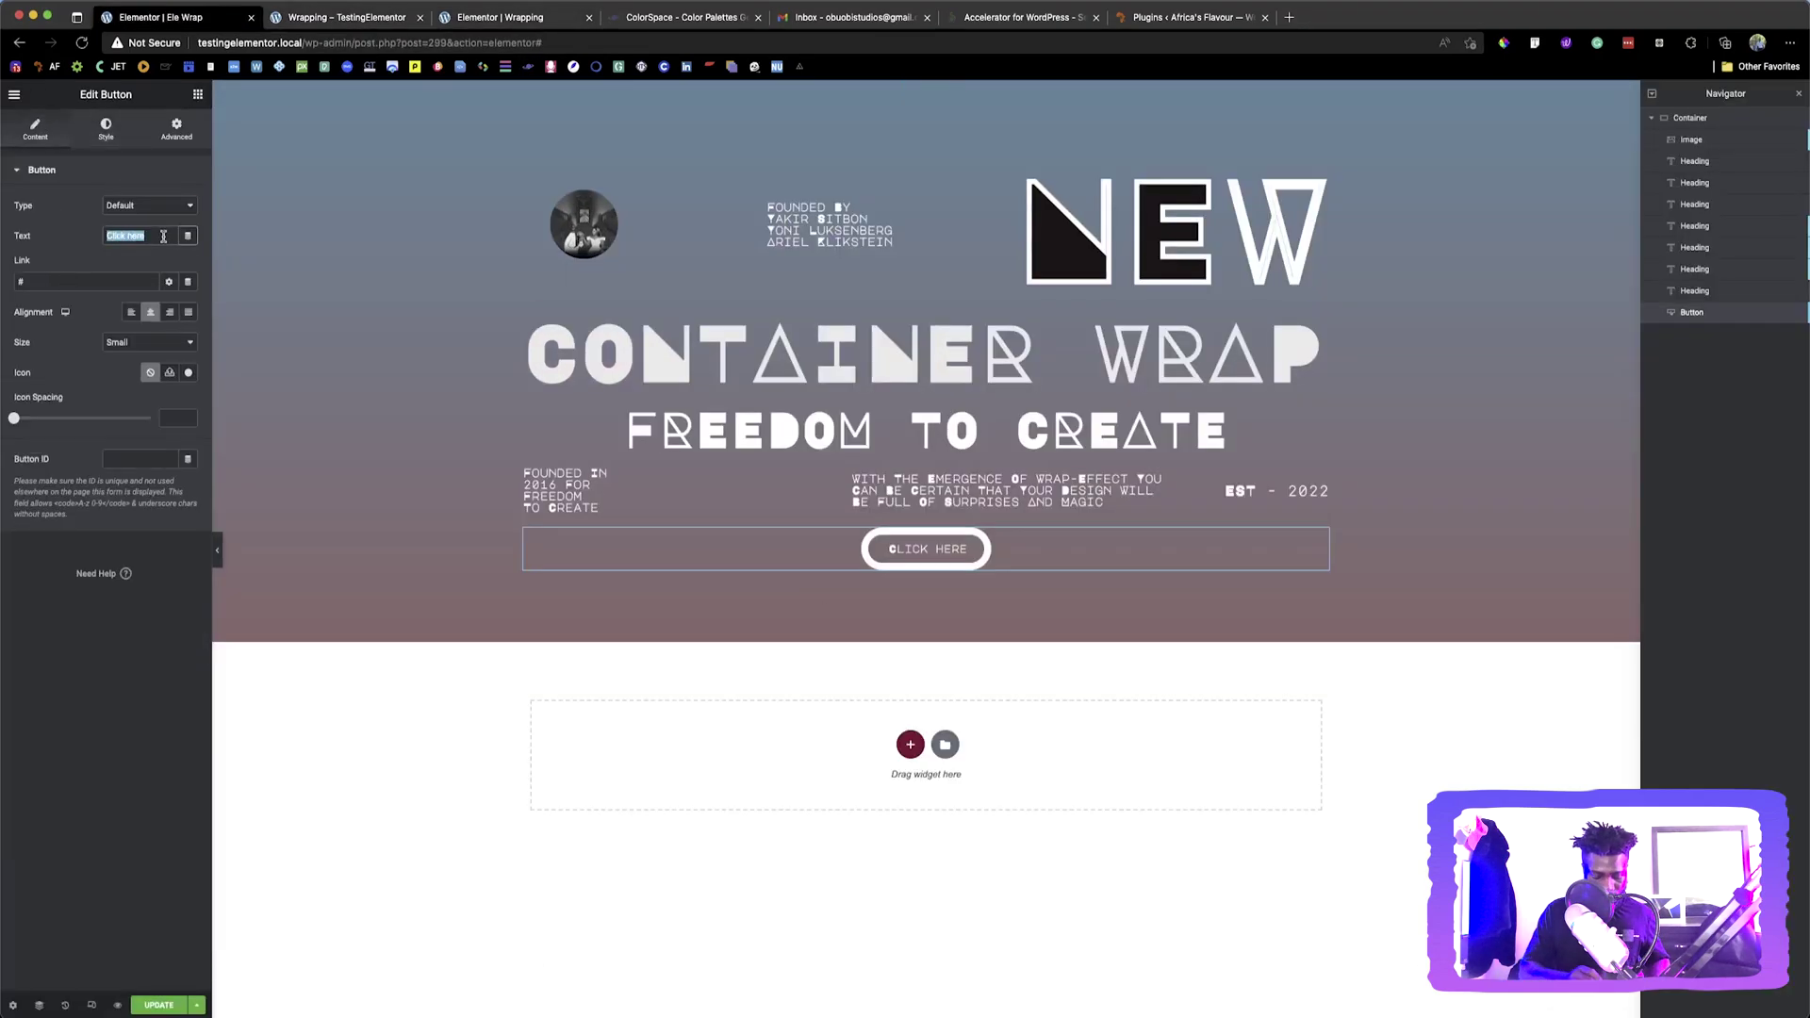
text(Join The Fre)
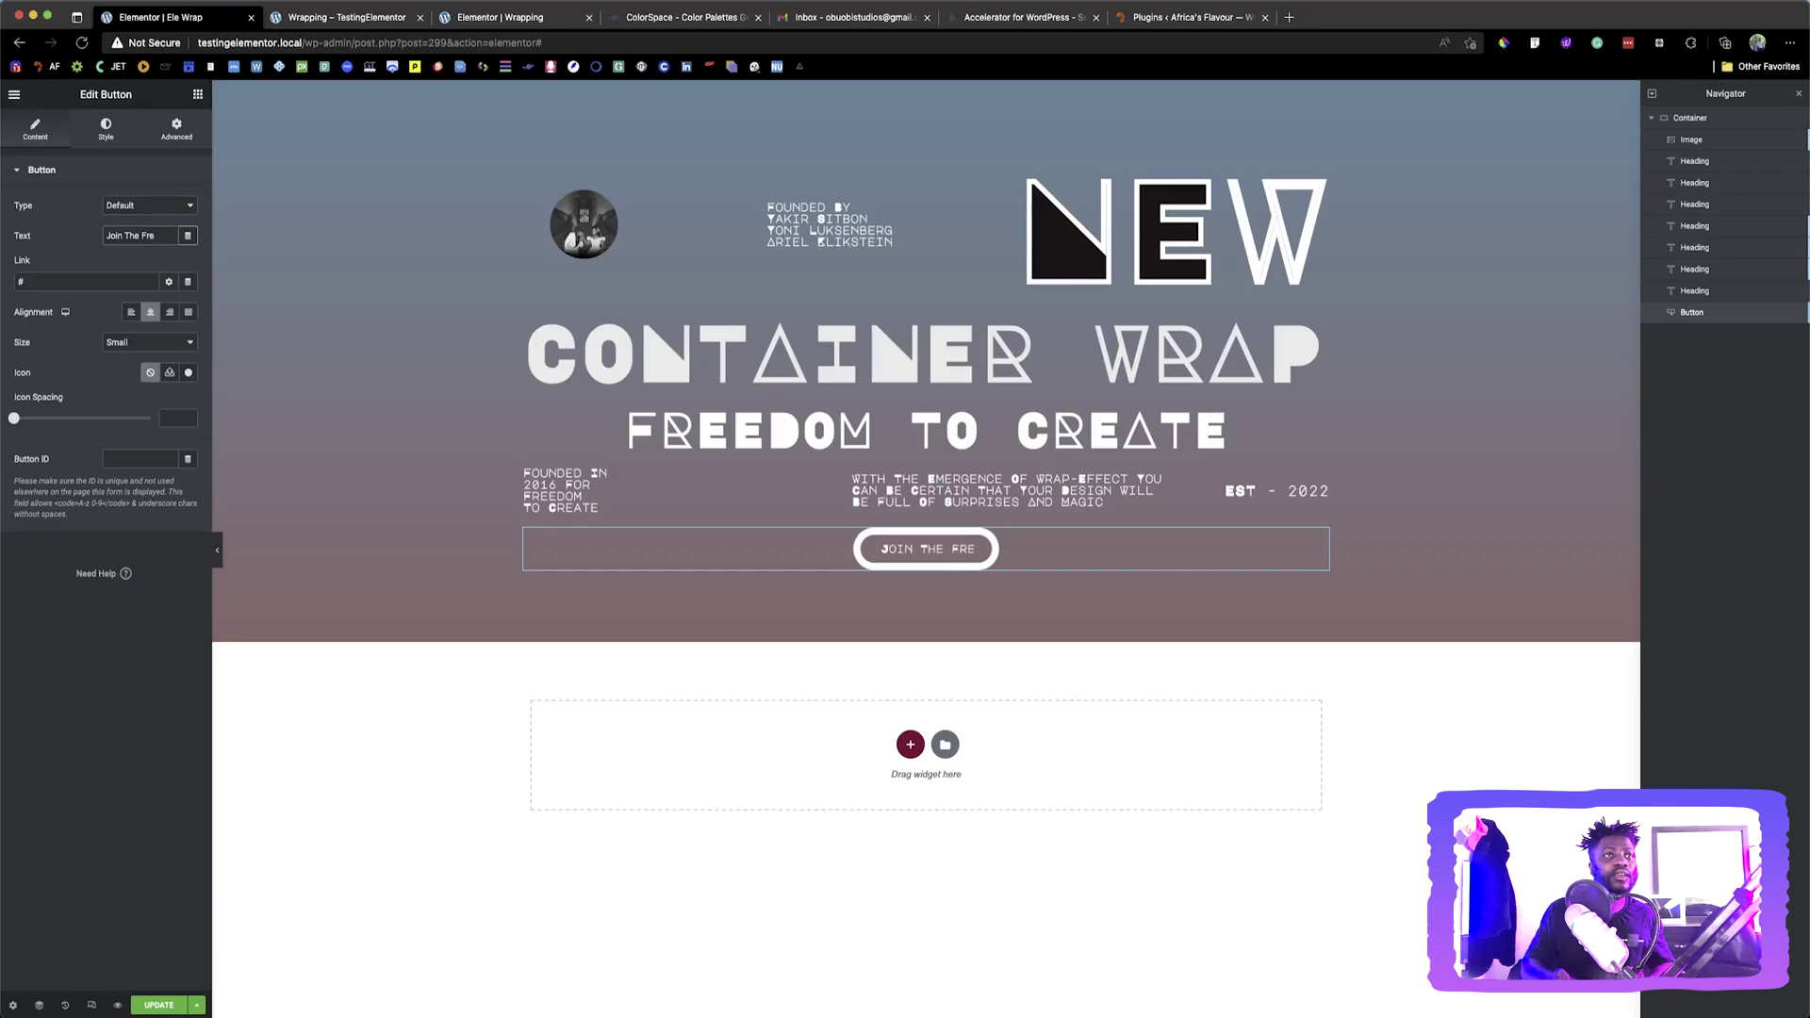
text(edom)
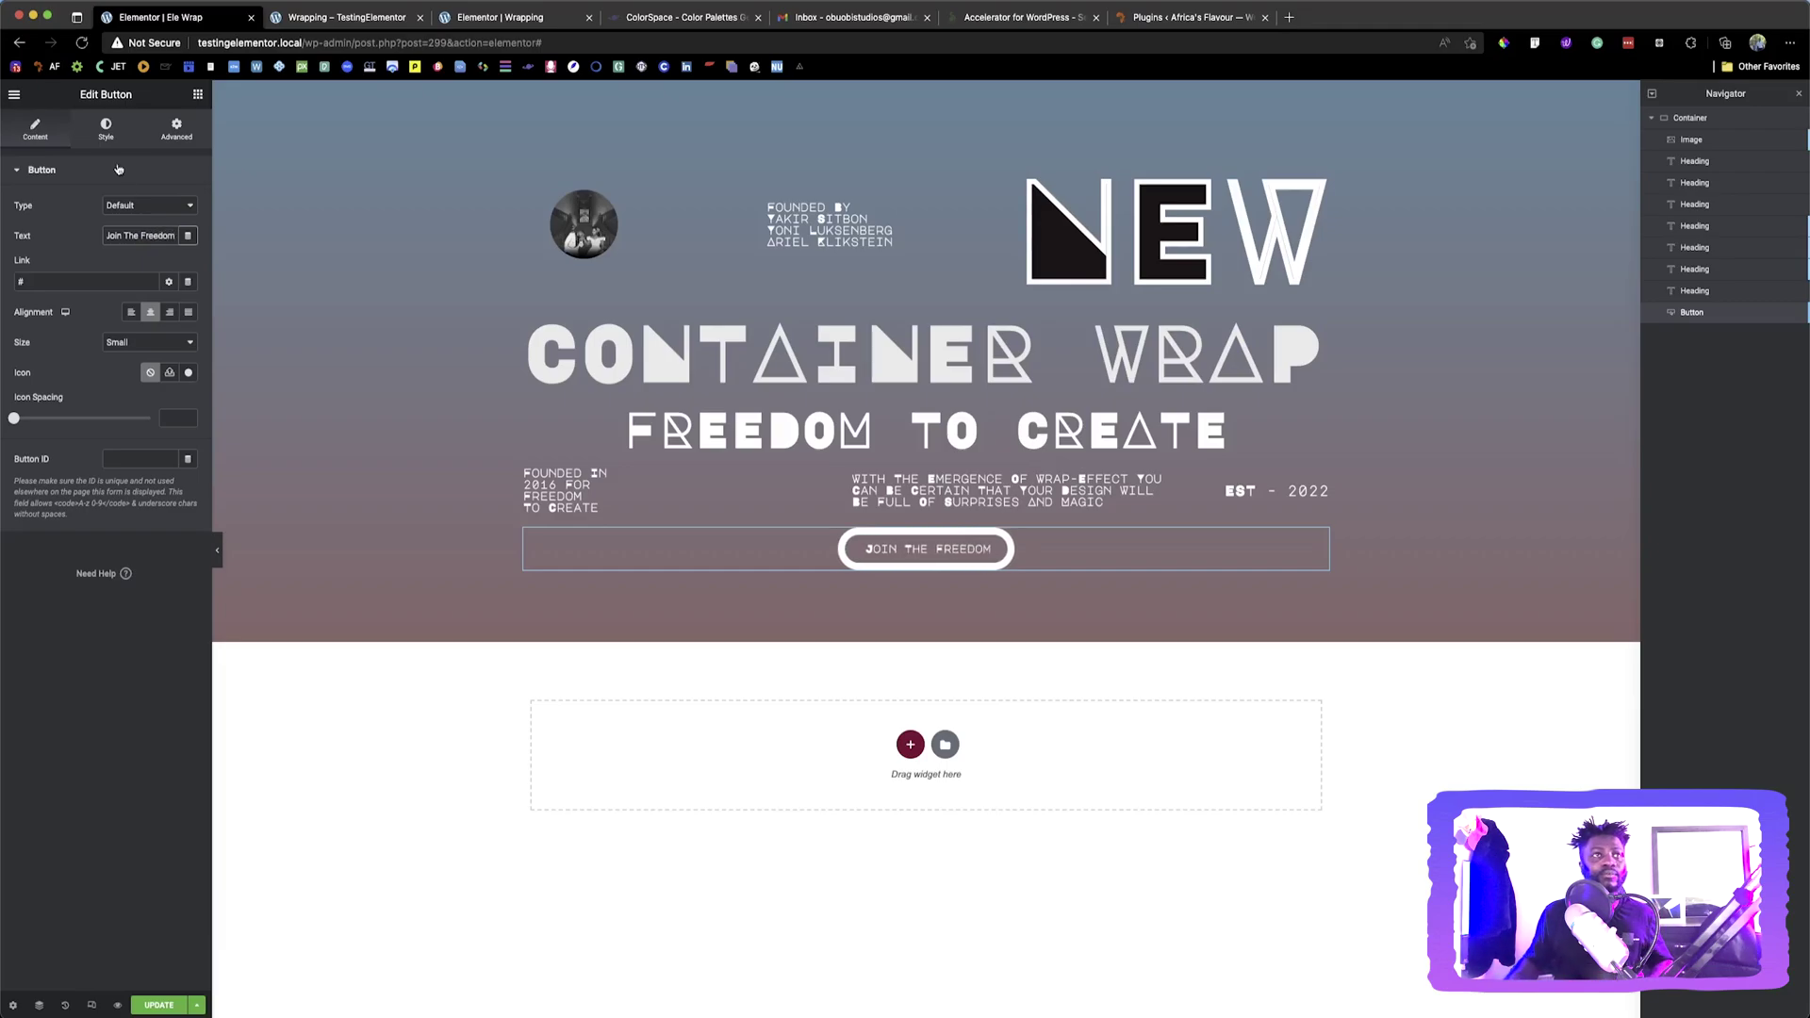
Try a padding of 40 px on all sides of the "Join The Freedom" button, and clear the padding
click(106, 129)
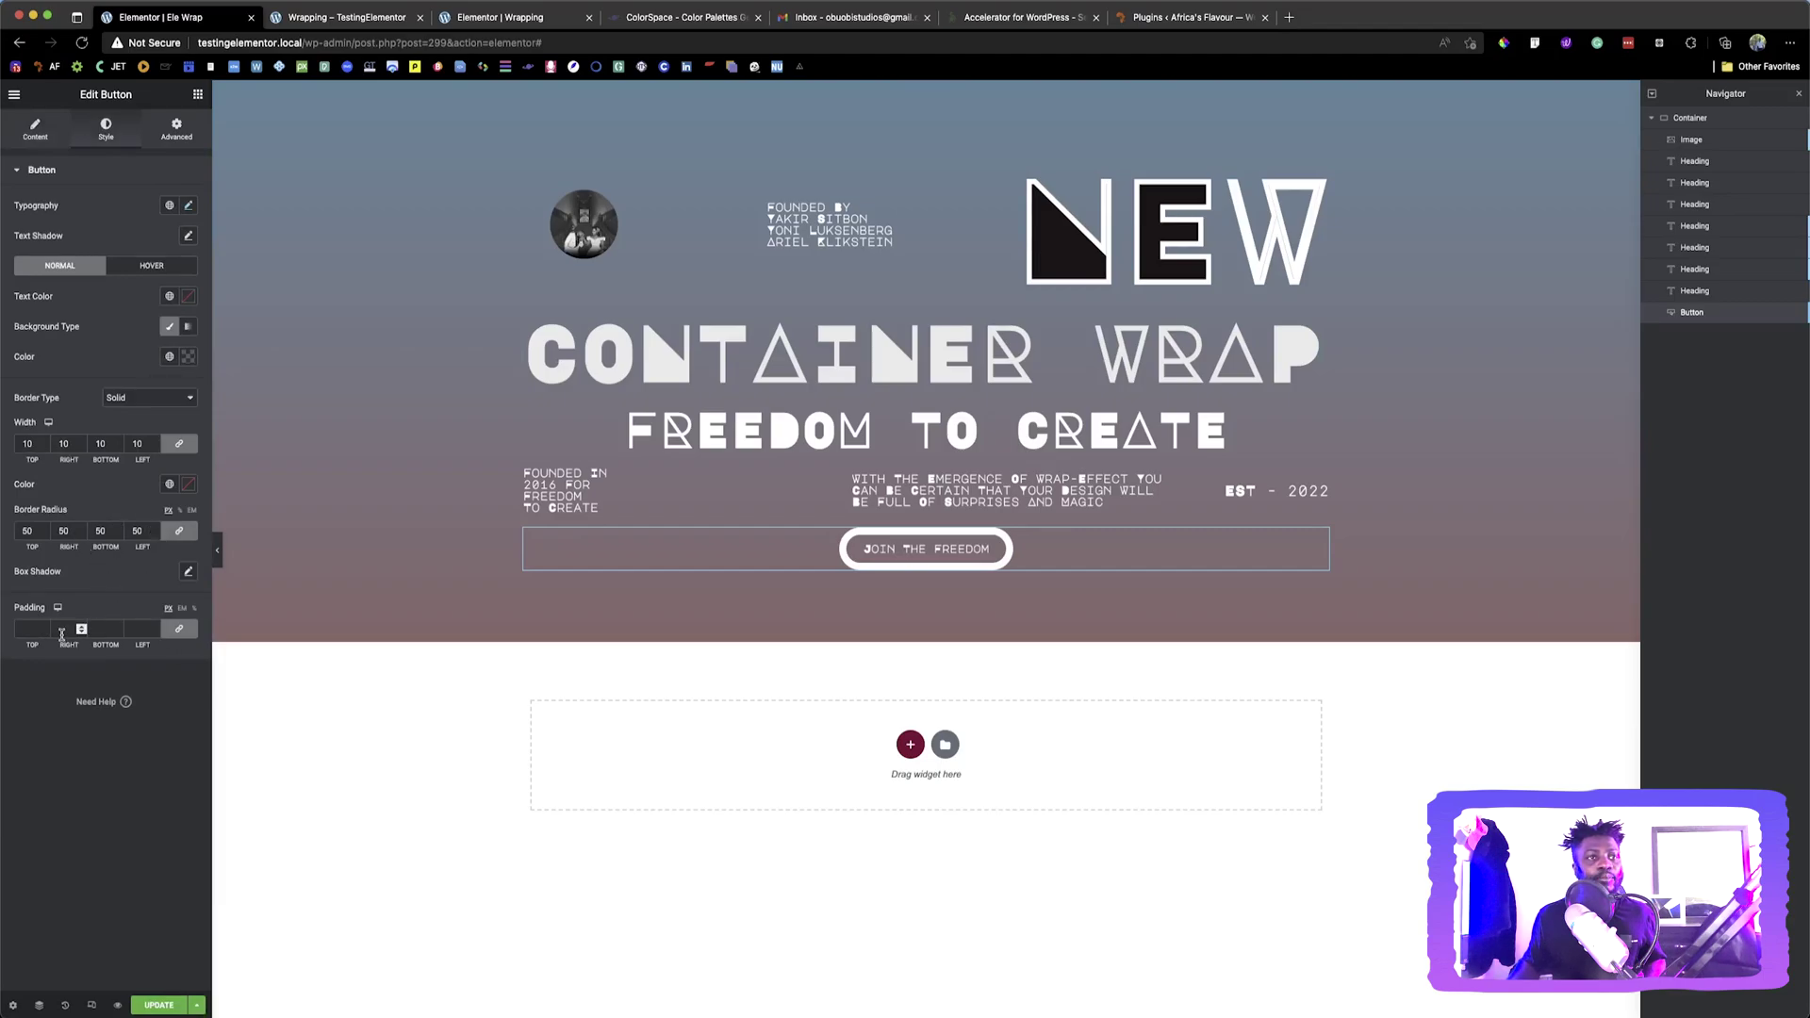
text(40)
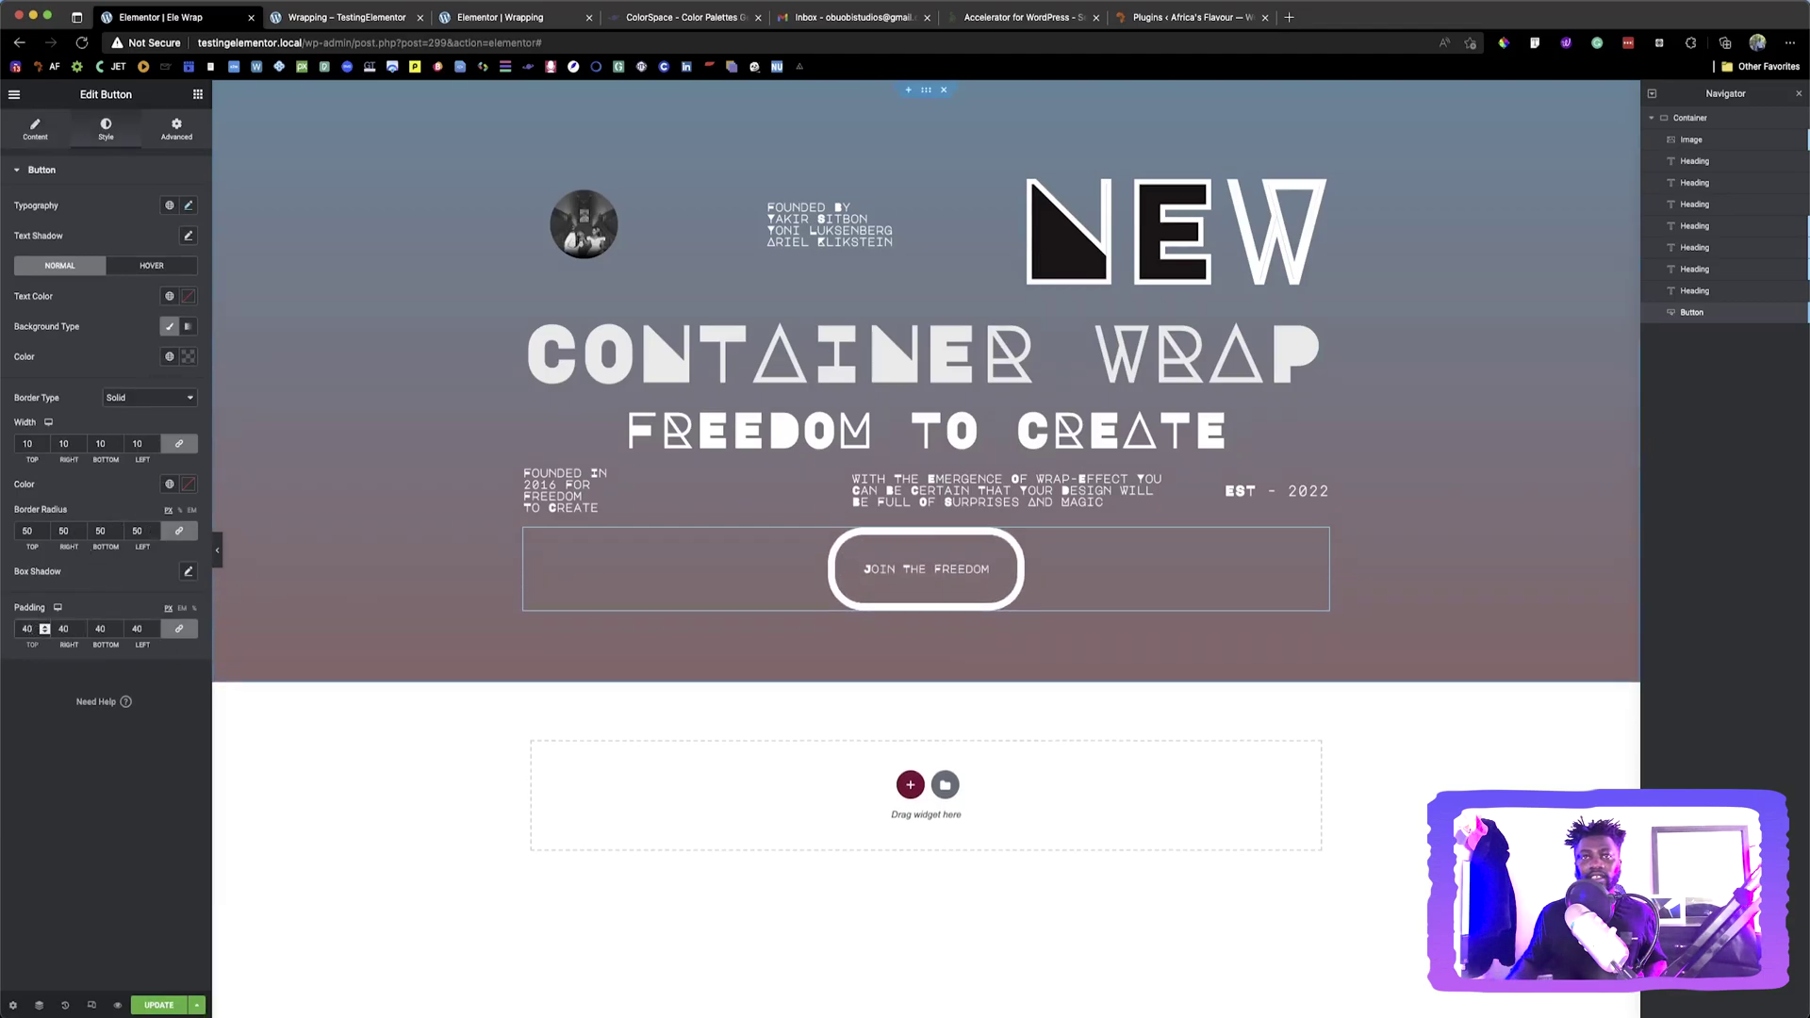
key(BackSpace)
key(BackSpace)
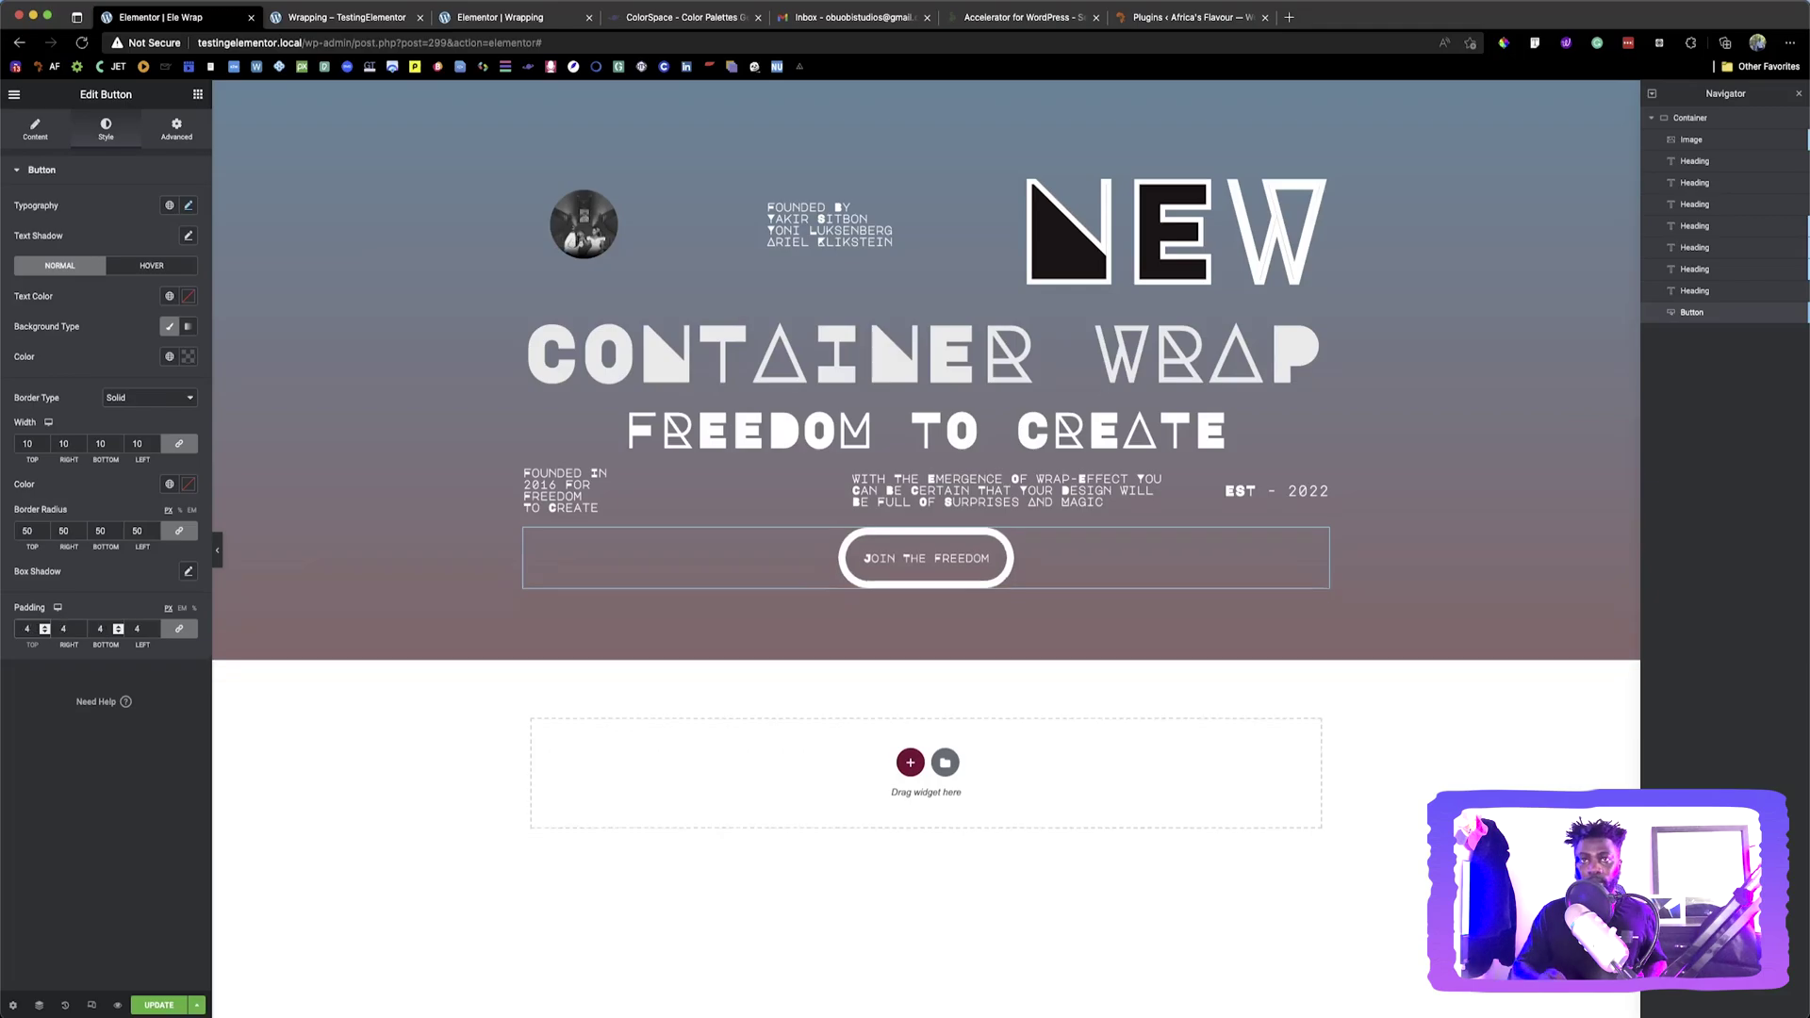
Check the reference button's typography and set this button's font size to 36 px
click(313, 21)
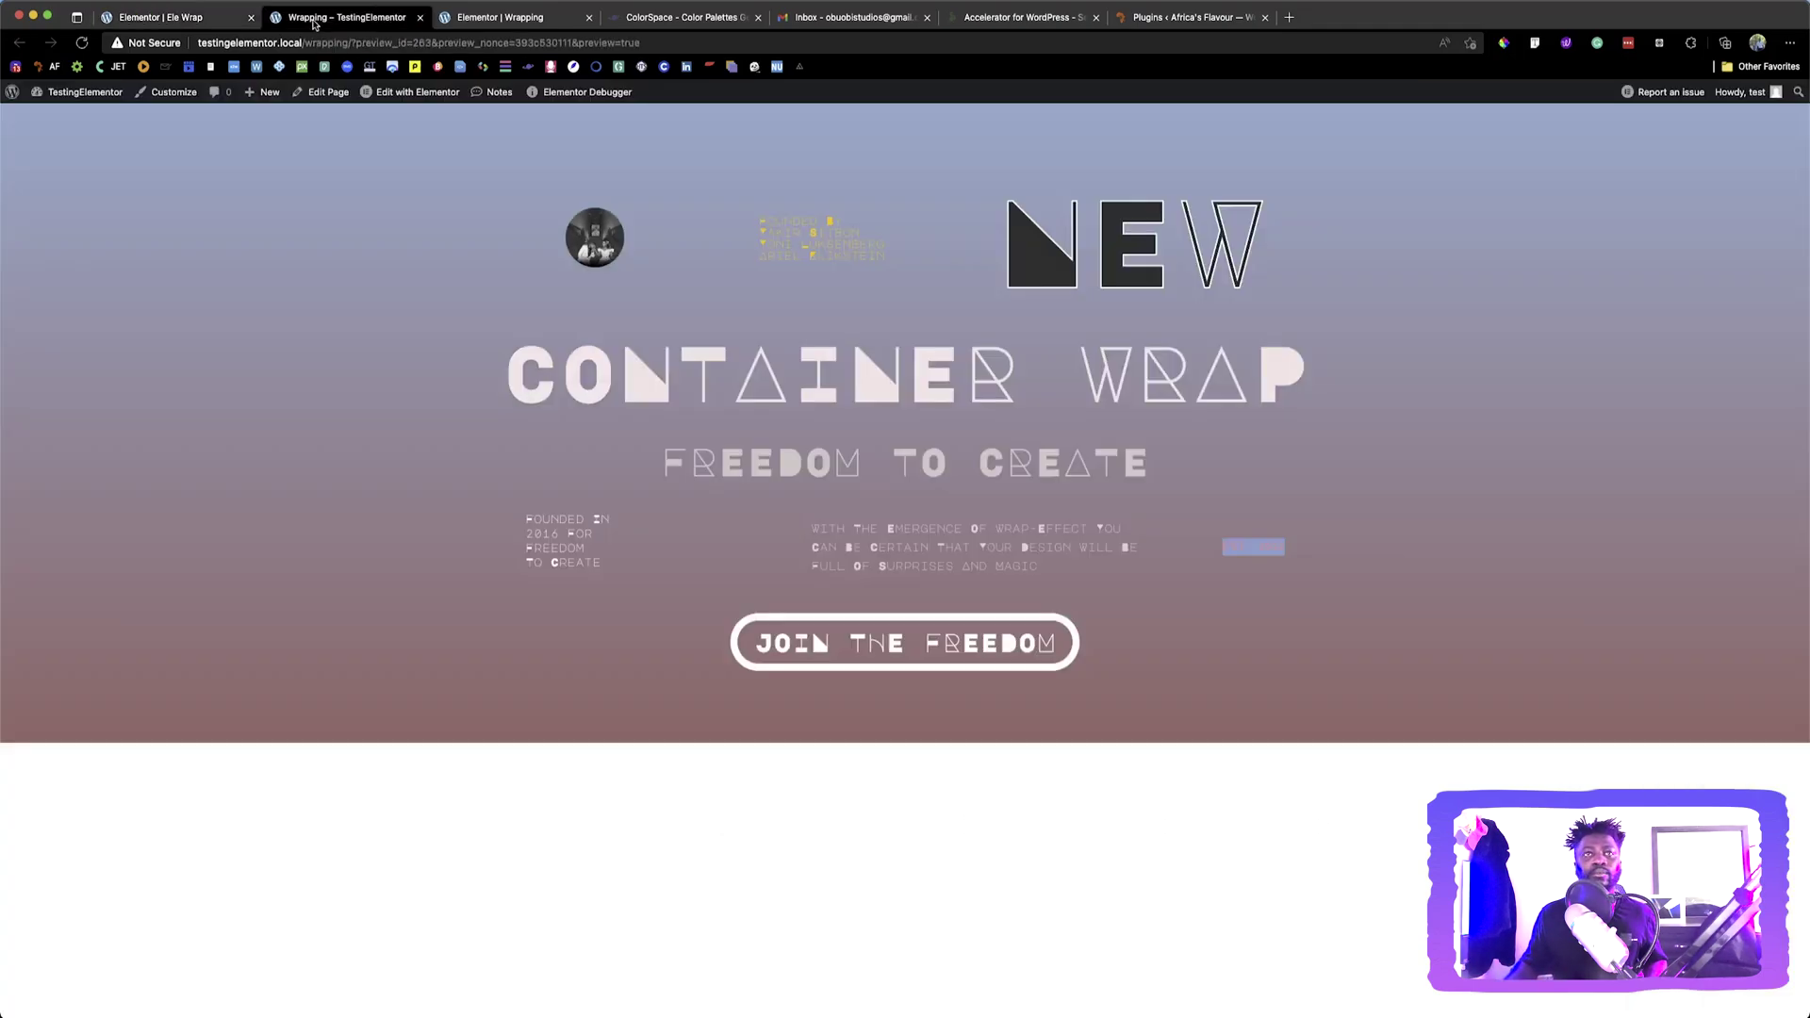
key(ctrl+Tab)
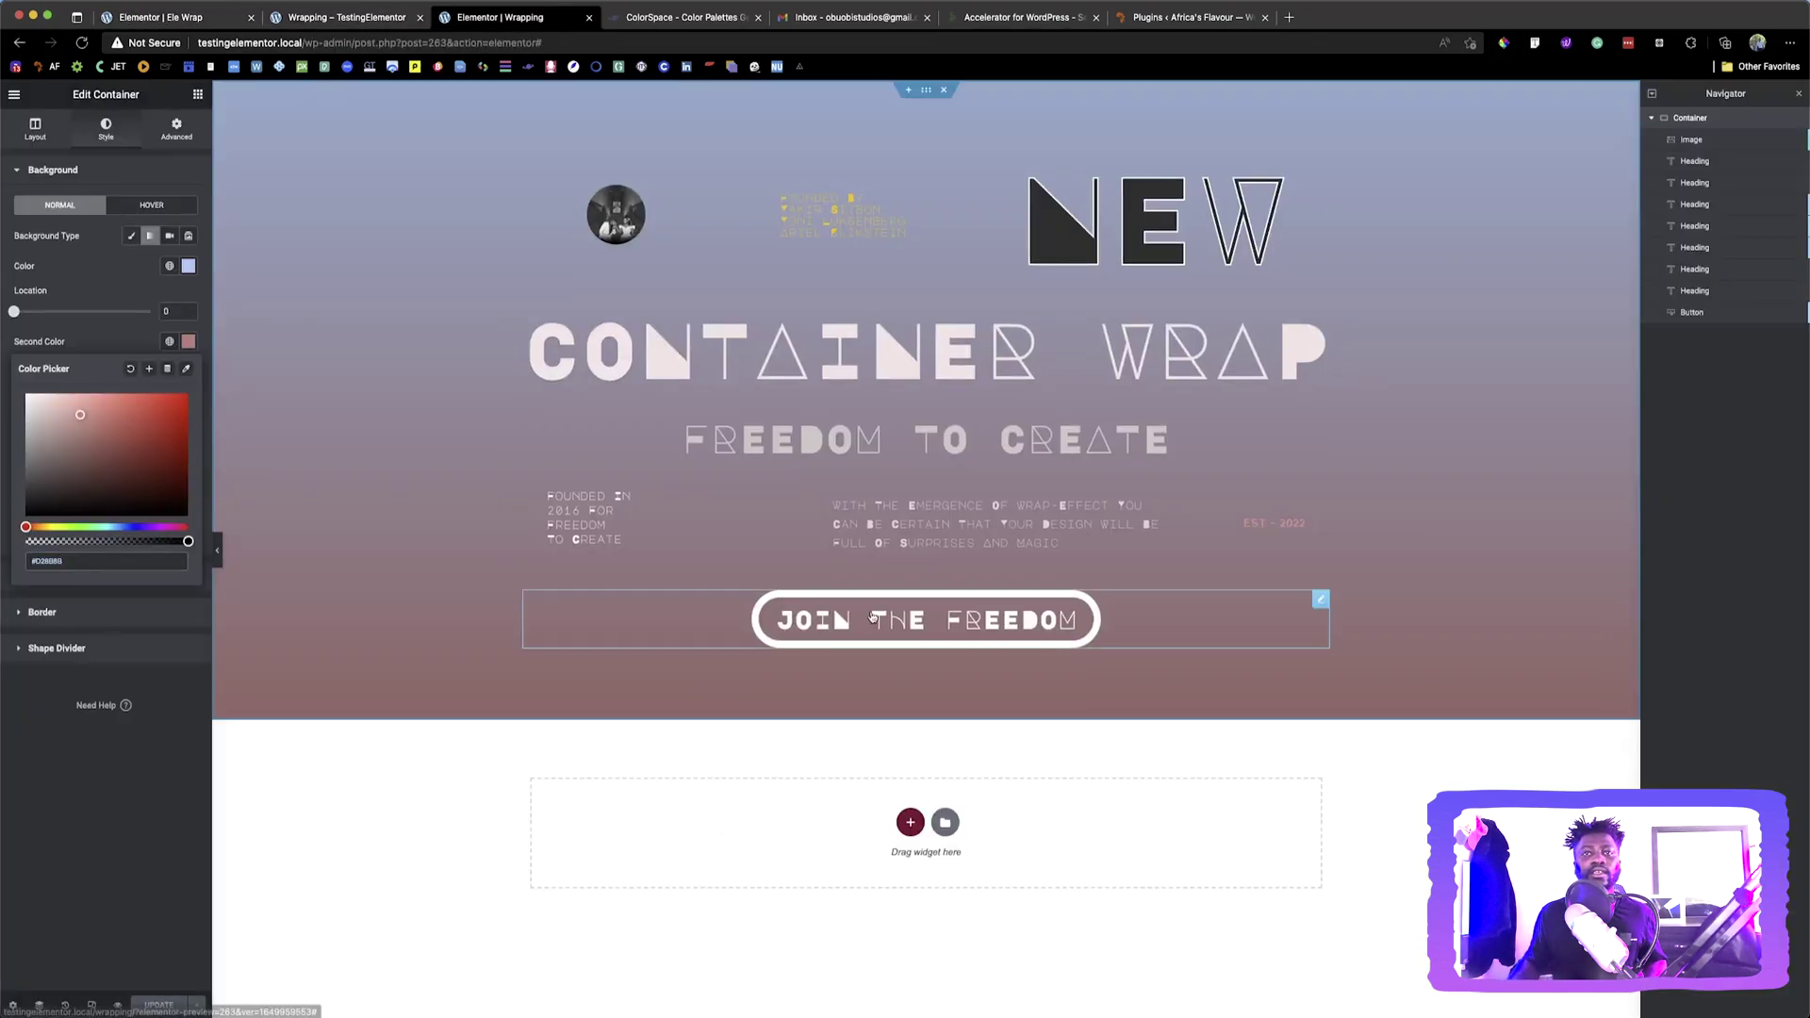
click(924, 620)
click(108, 132)
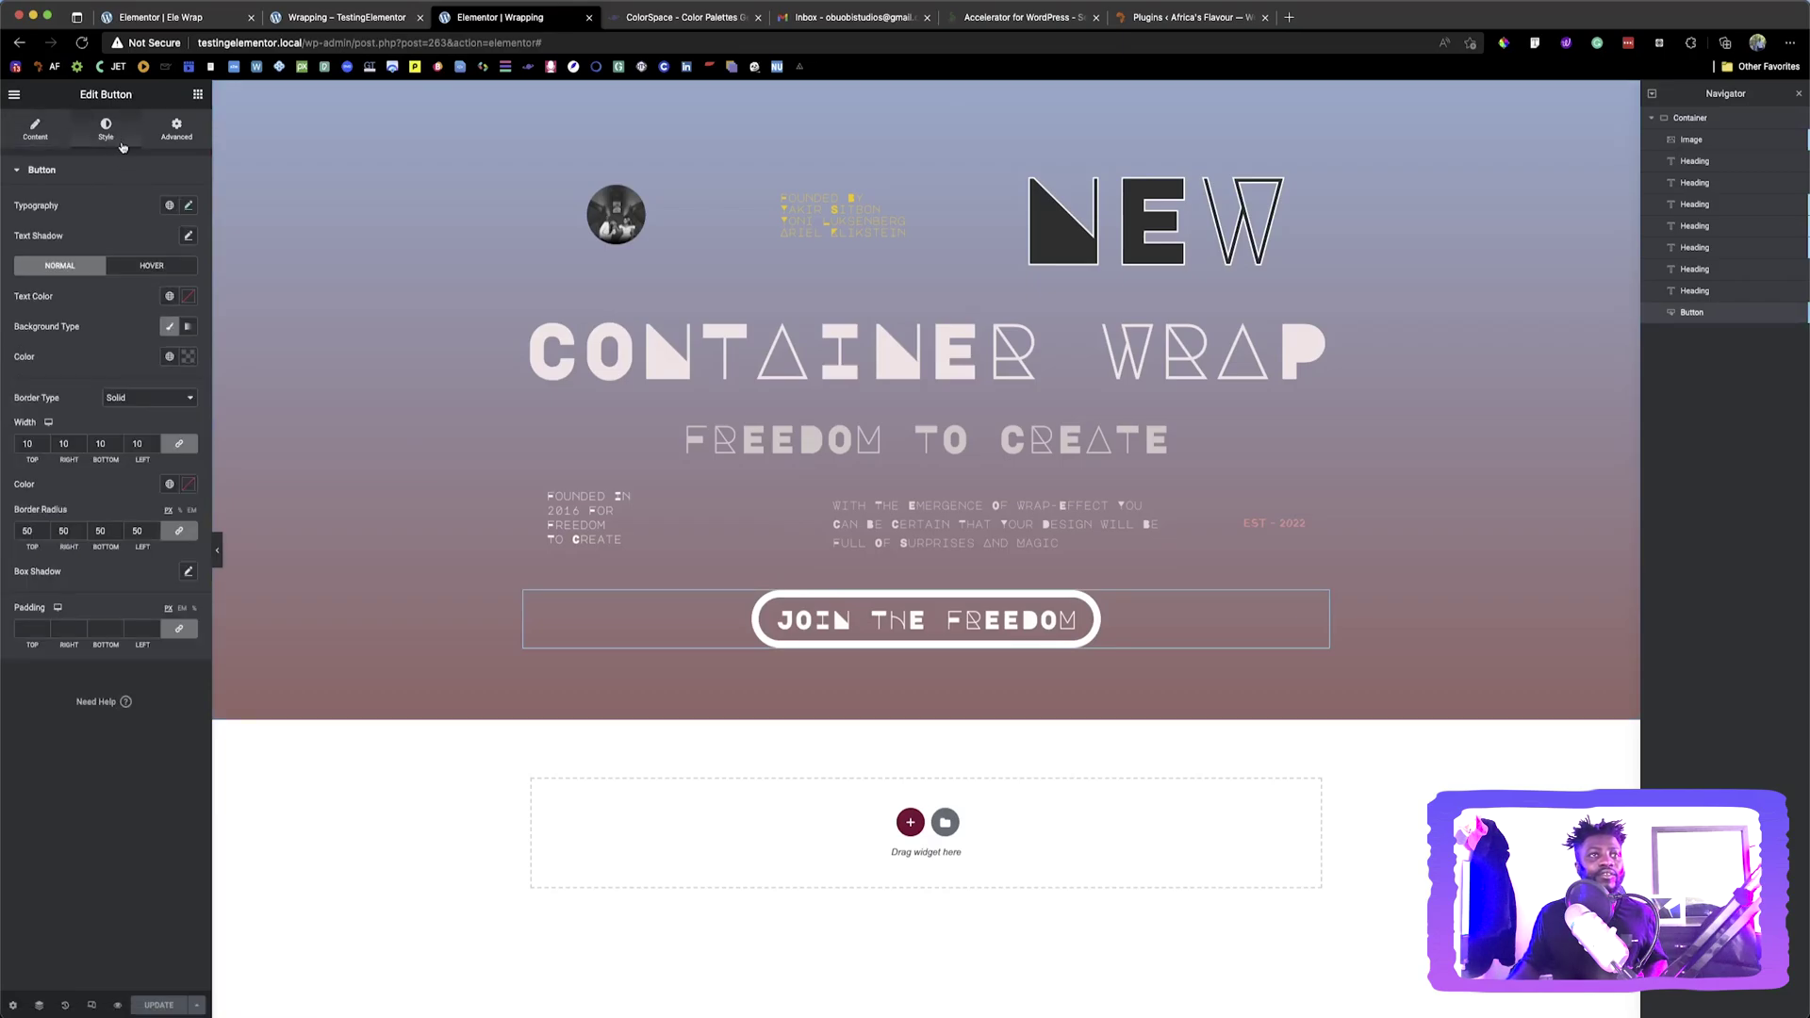
click(187, 207)
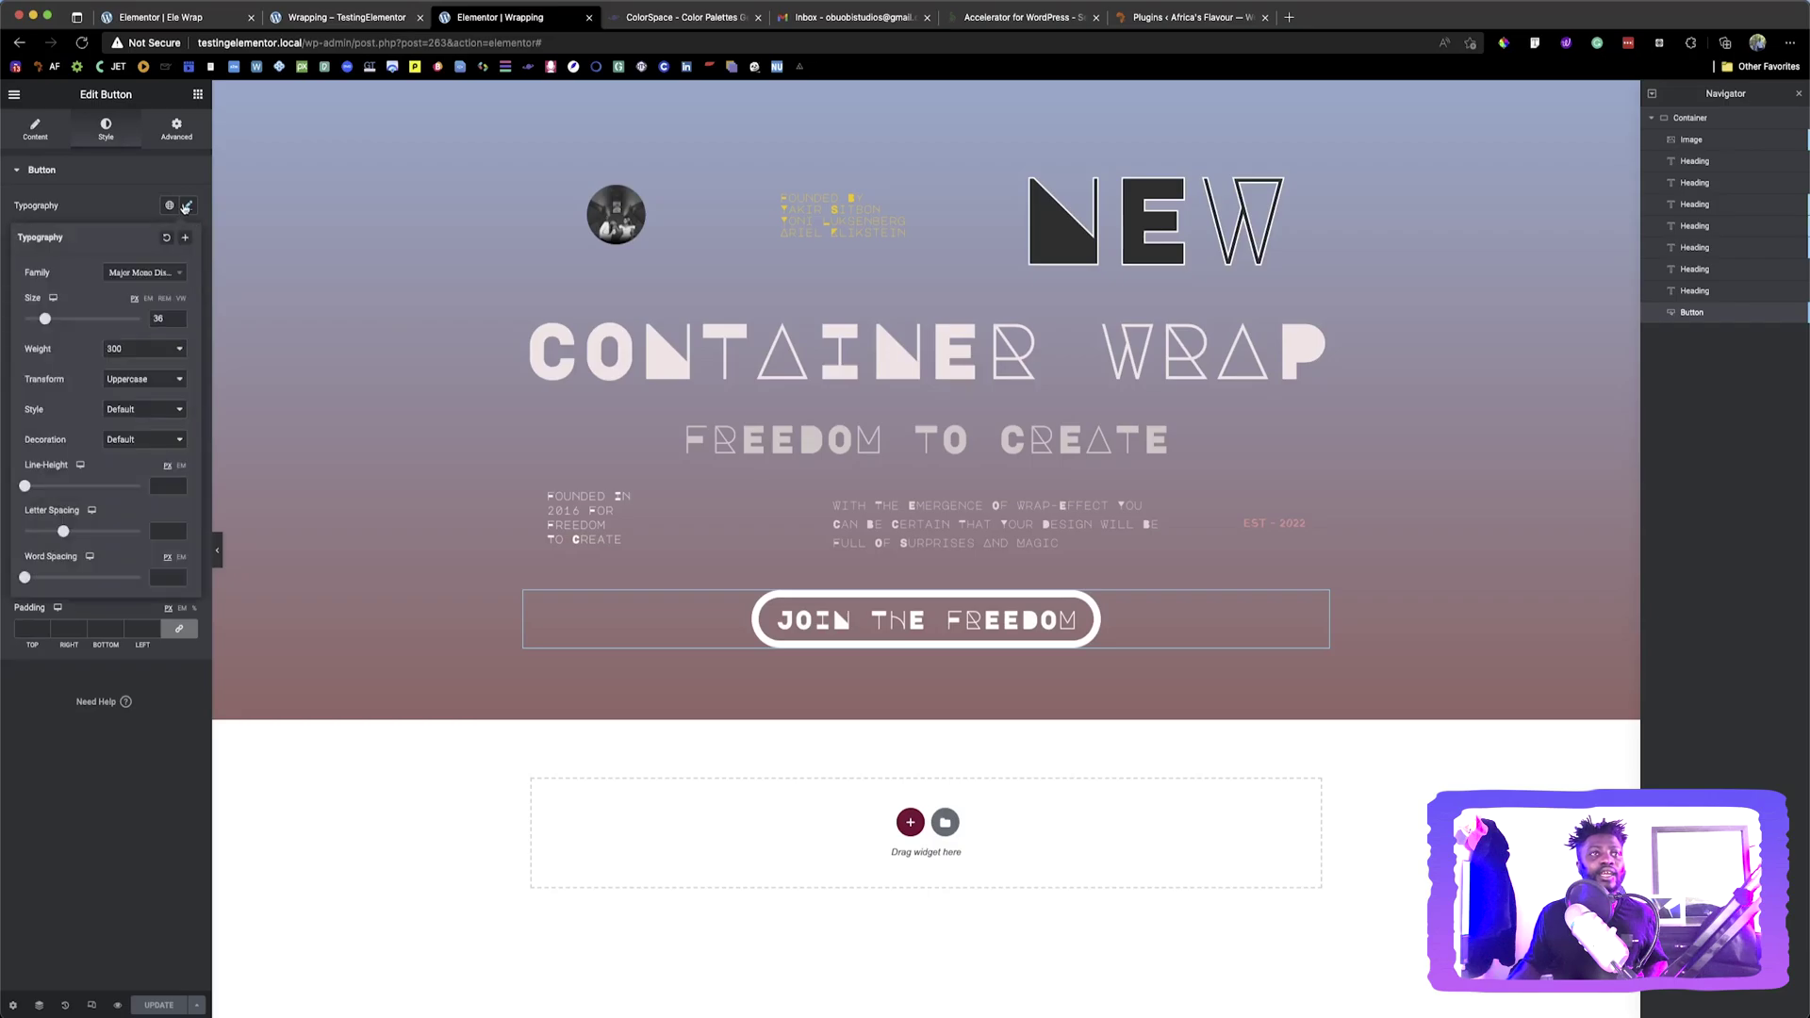
click(168, 22)
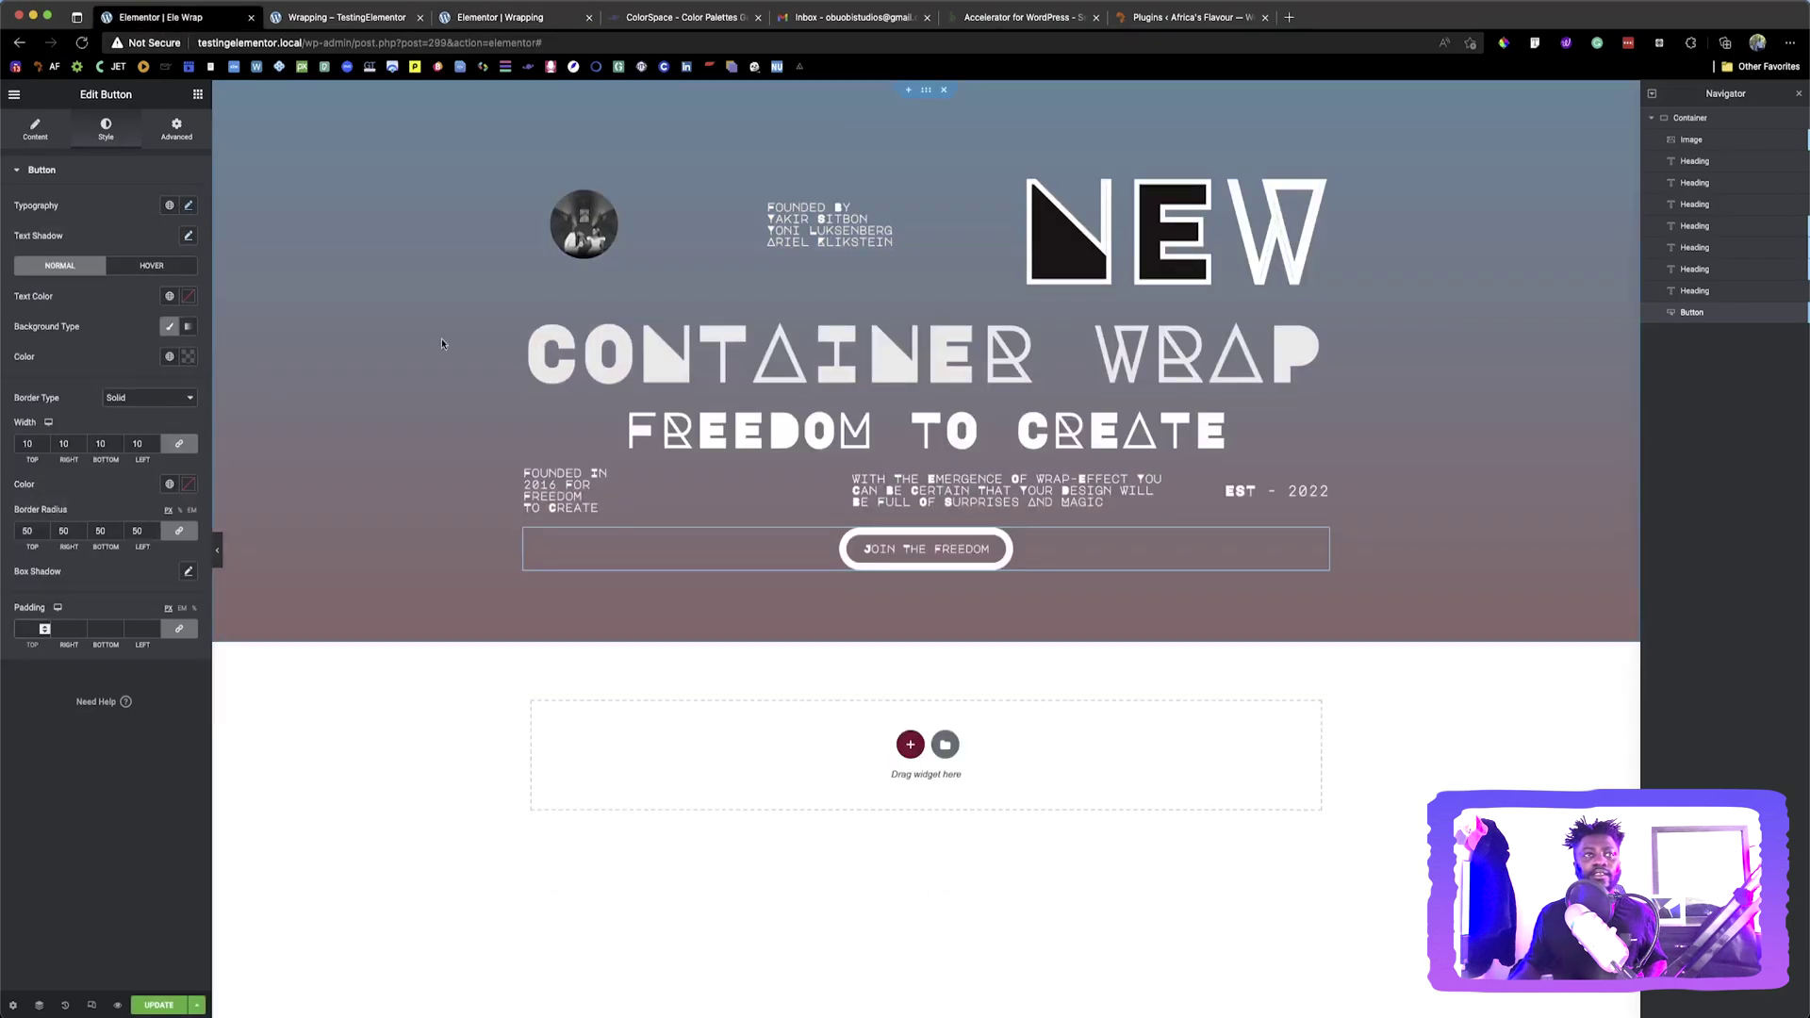
click(189, 206)
click(167, 319)
text(38)
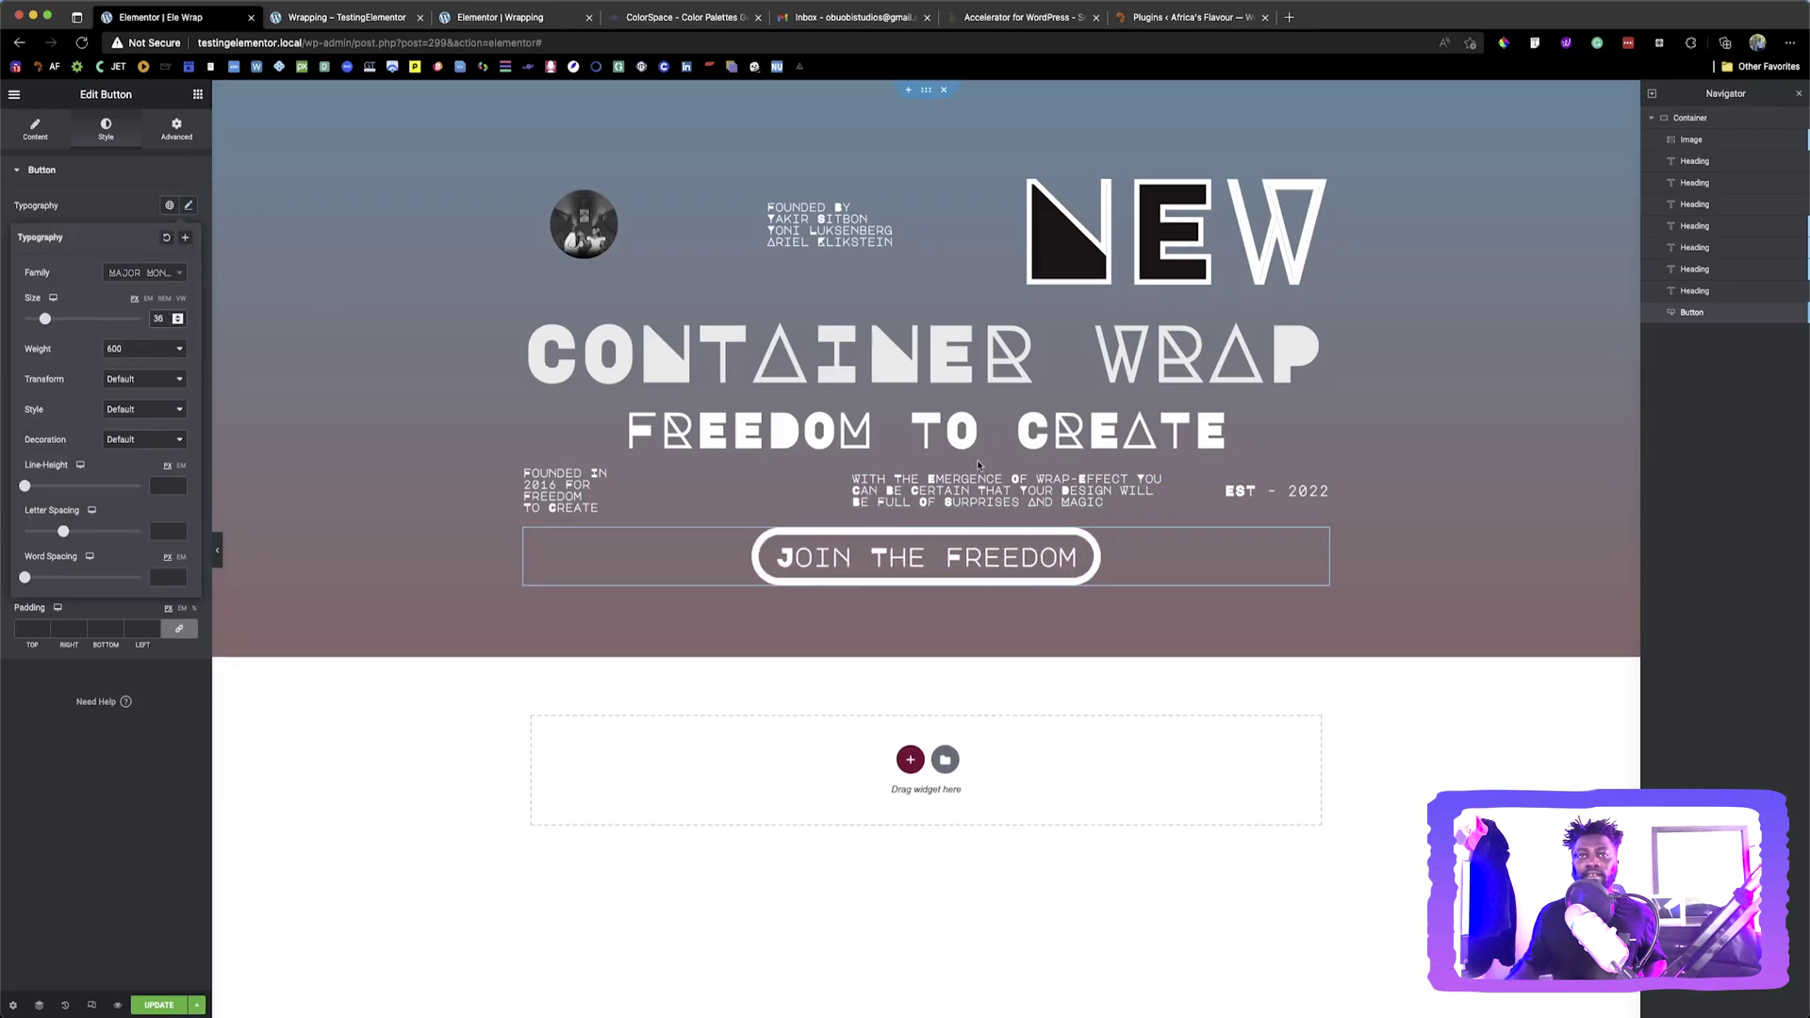